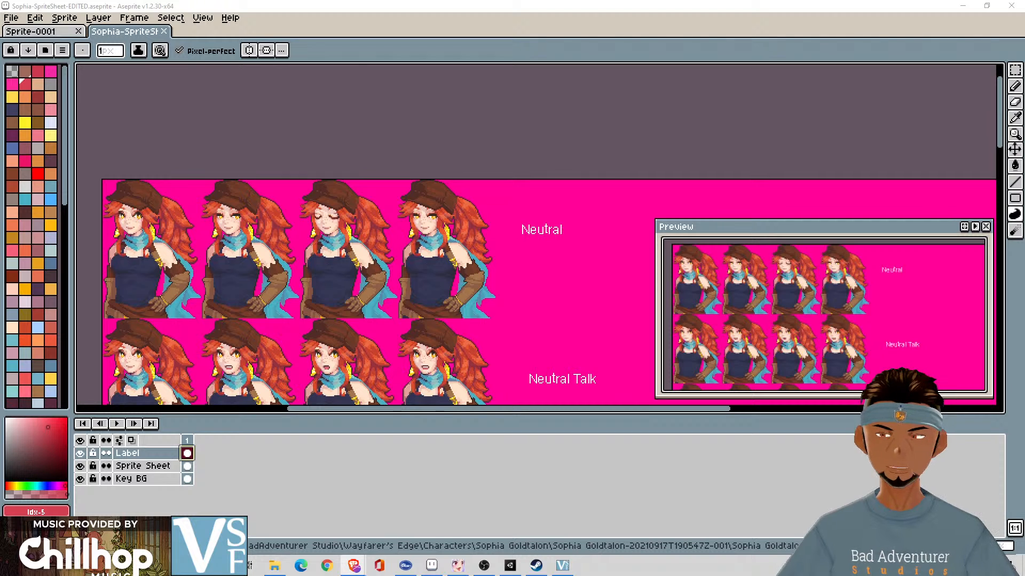
- Switch to the browser and look over the YouTube page of the Aseprite Animation Tutorial (Pixel Art)
left_click_drag(0, 342, 1024, 187)
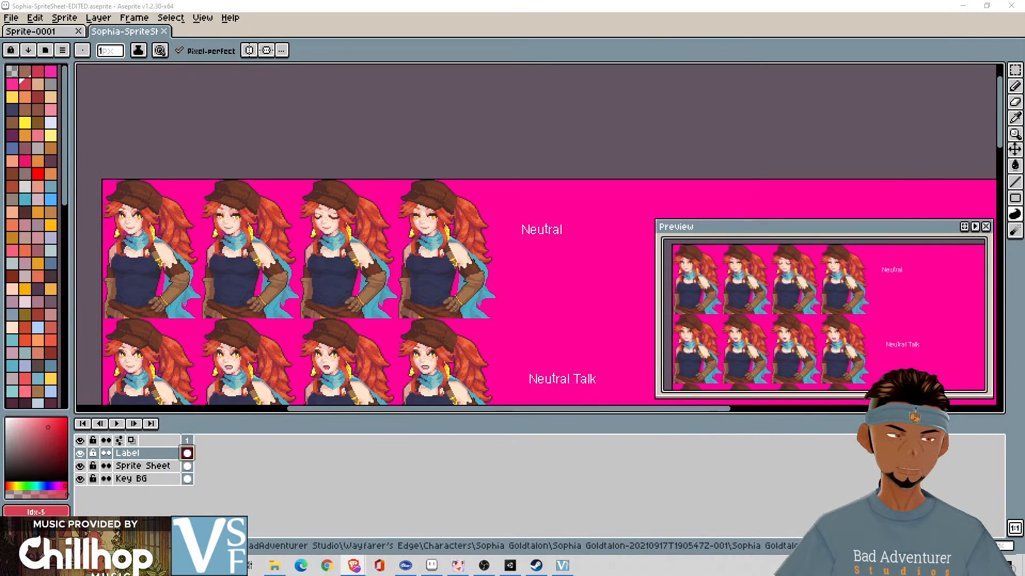
left_click_drag(1024, 146, 853, 111)
left_click_drag(1016, 113, 774, 2)
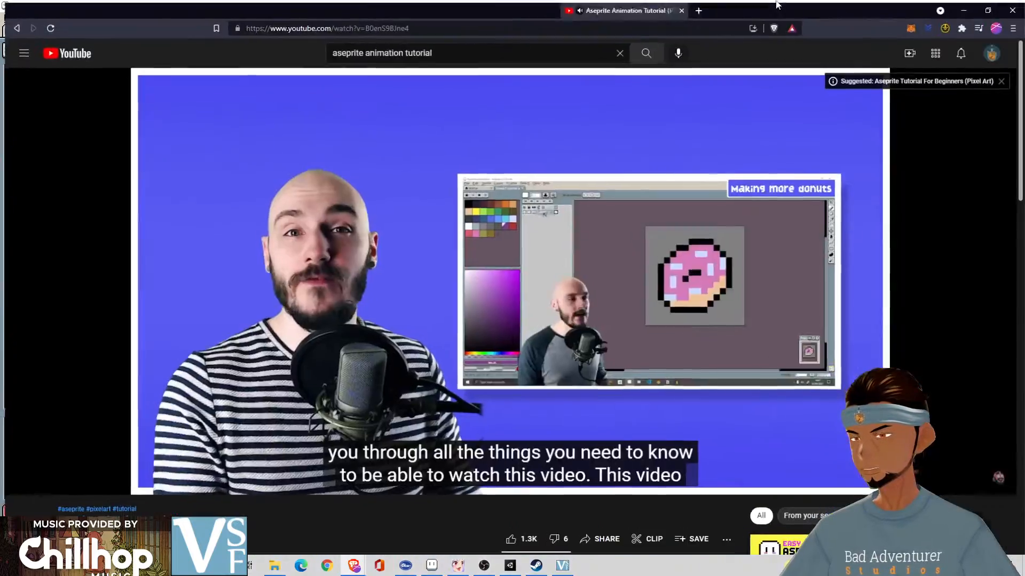
scroll(59, 438, "down", 3)
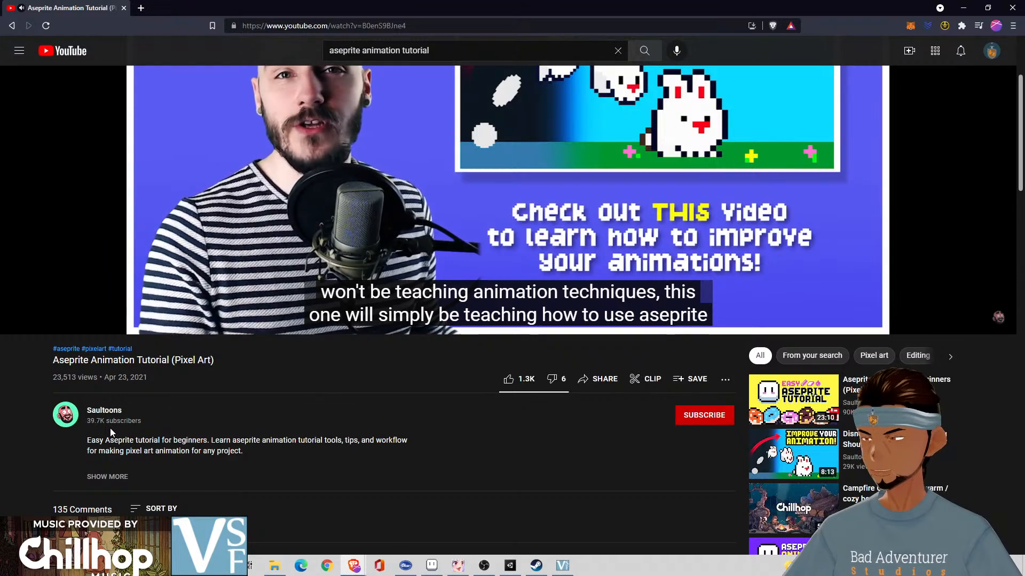
scroll(289, 468, "up", 3)
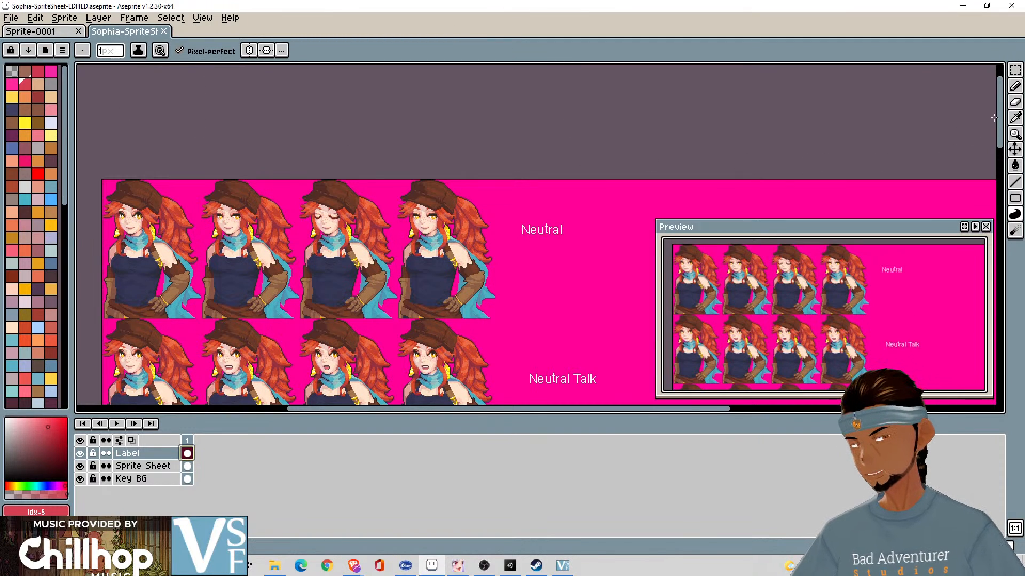
- Select the first Neutral portrait in the sprite sheet with the Rectangular Marquee tool
key("m")
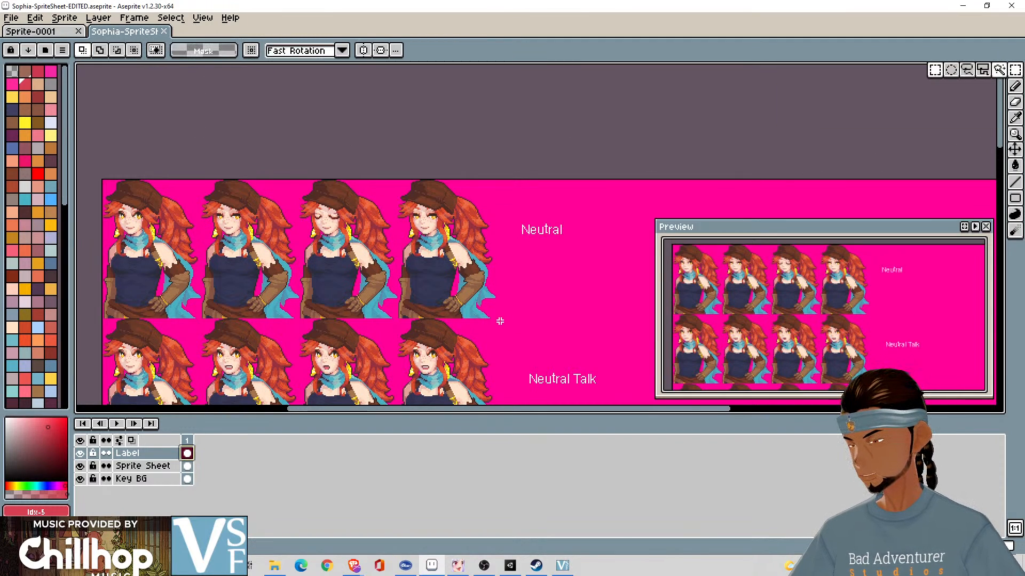
left_click_drag(106, 182, 201, 319)
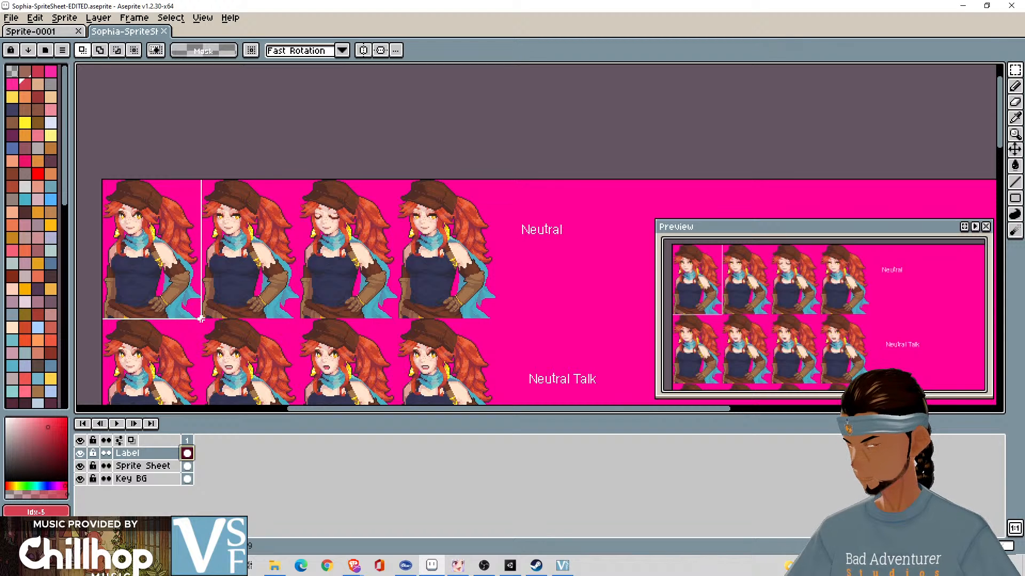
left_click_drag(201, 319, 200, 319)
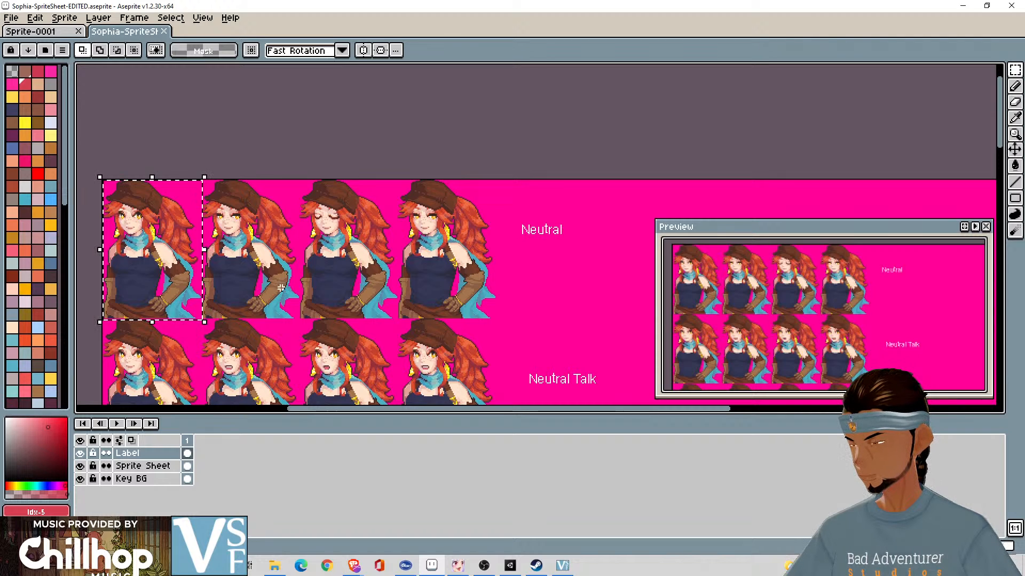
key("i")
left_click(152, 229)
key("m")
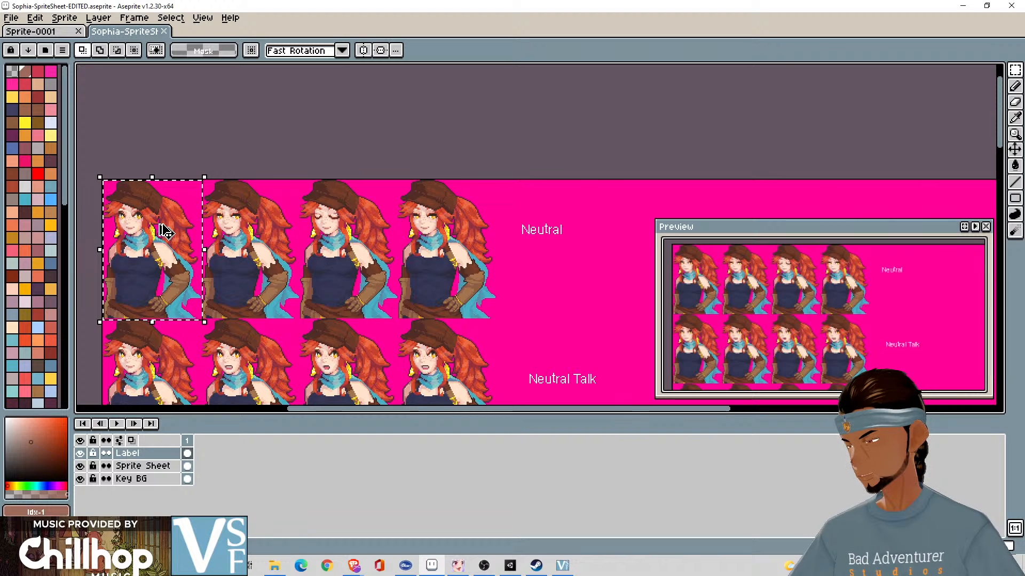
- Clear the selection and reselect the first Neutral portrait from the sheet's corner, covering about 93 × 131 px
scroll(159, 225, "left", 5)
scroll(159, 224, "right", 3)
scroll(159, 224, "left", 2)
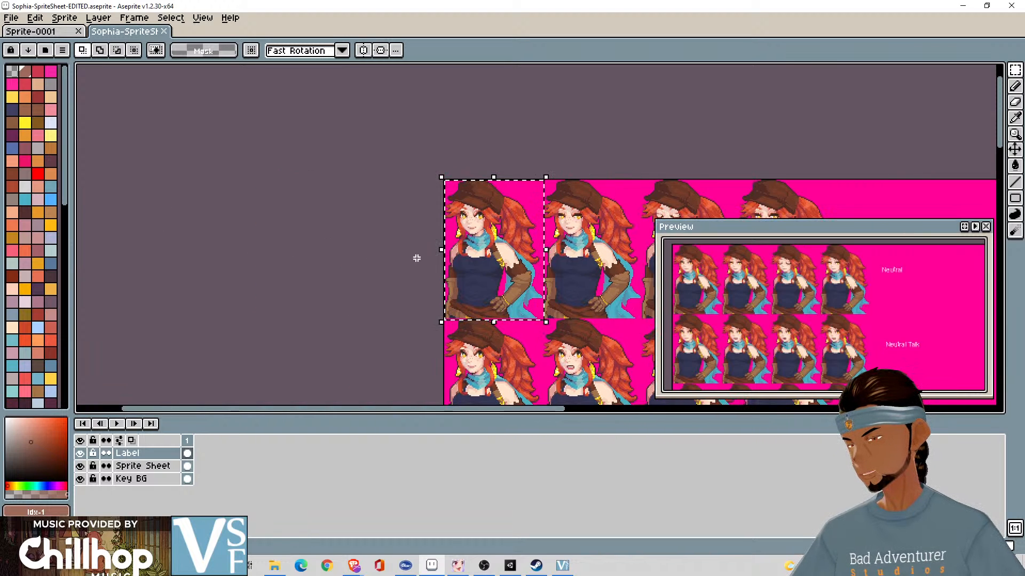
scroll(418, 258, "right", 2)
scroll(325, 251, "down", 2)
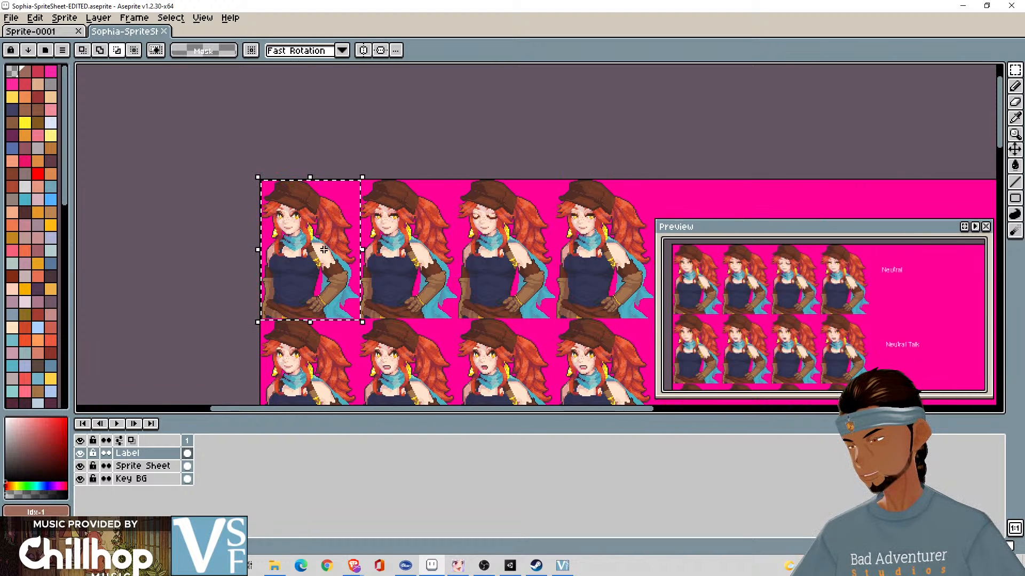
scroll(325, 251, "up", 4)
scroll(322, 249, "down", 3)
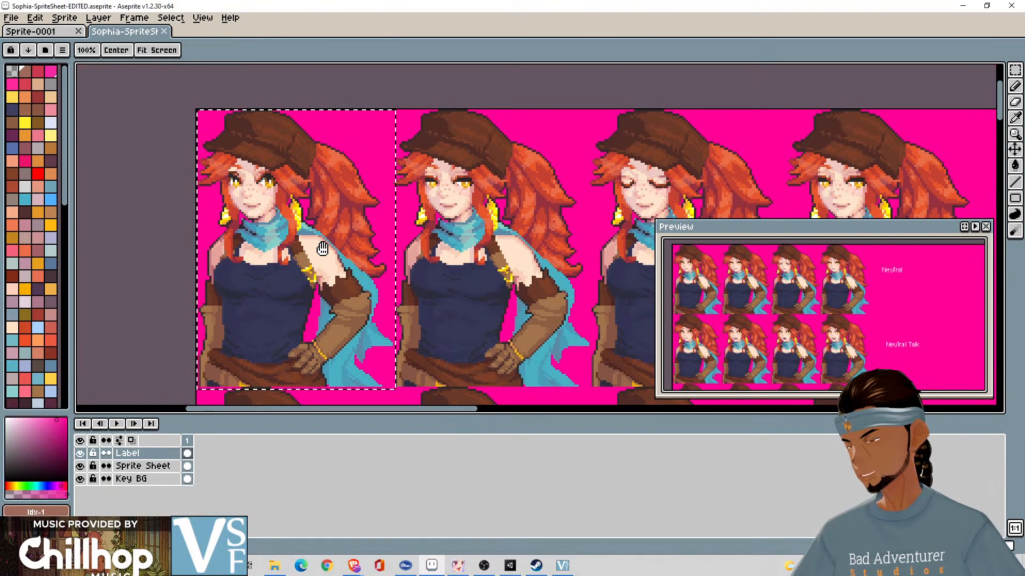
scroll(323, 248, "up", 1)
scroll(323, 249, "down", 2)
left_click(210, 100)
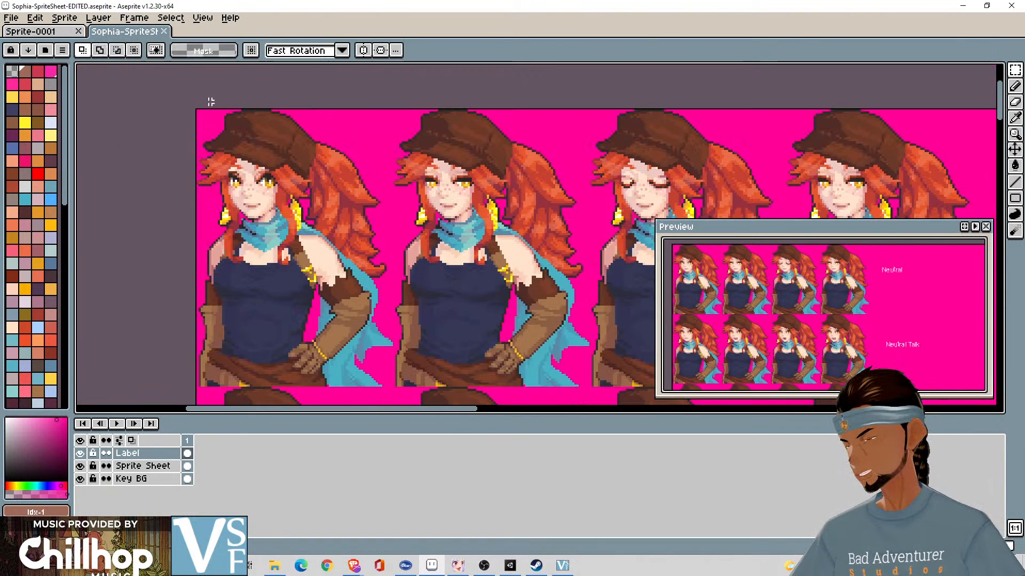
left_click_drag(195, 108, 393, 385)
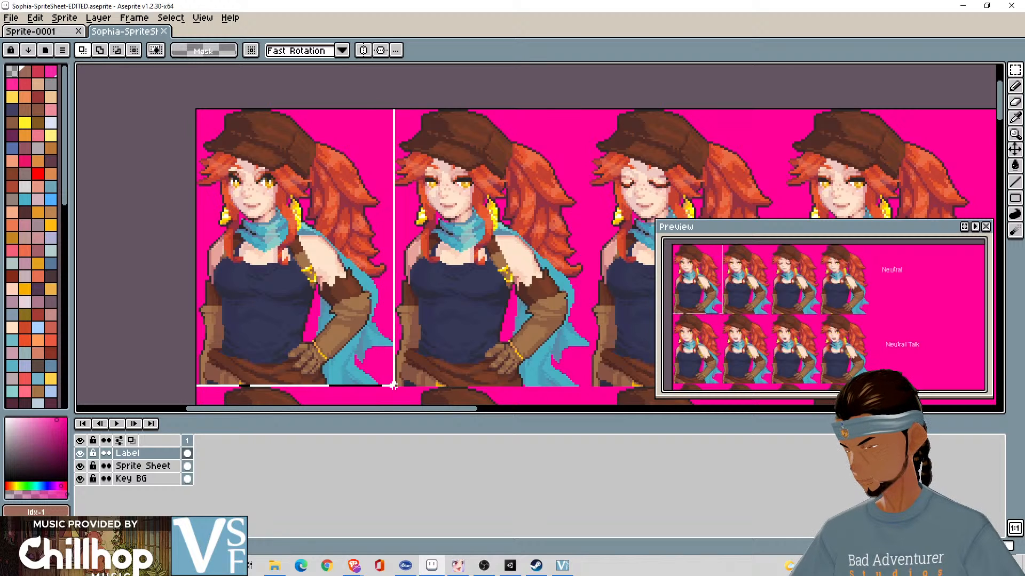
left_click_drag(393, 385, 395, 391)
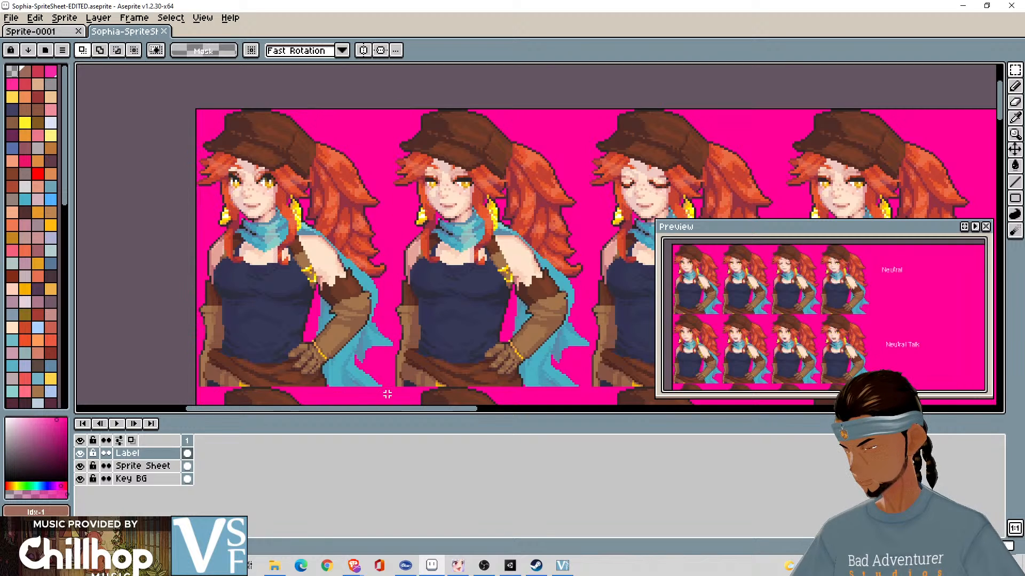
left_click_drag(394, 388, 83, 67)
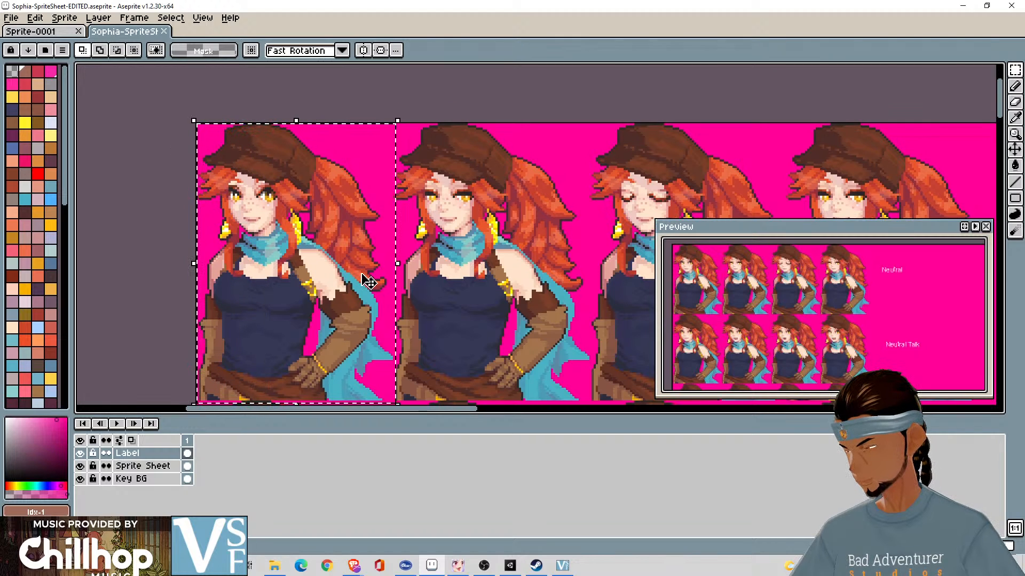
scroll(367, 273, "down", 1)
scroll(368, 277, "up", 1)
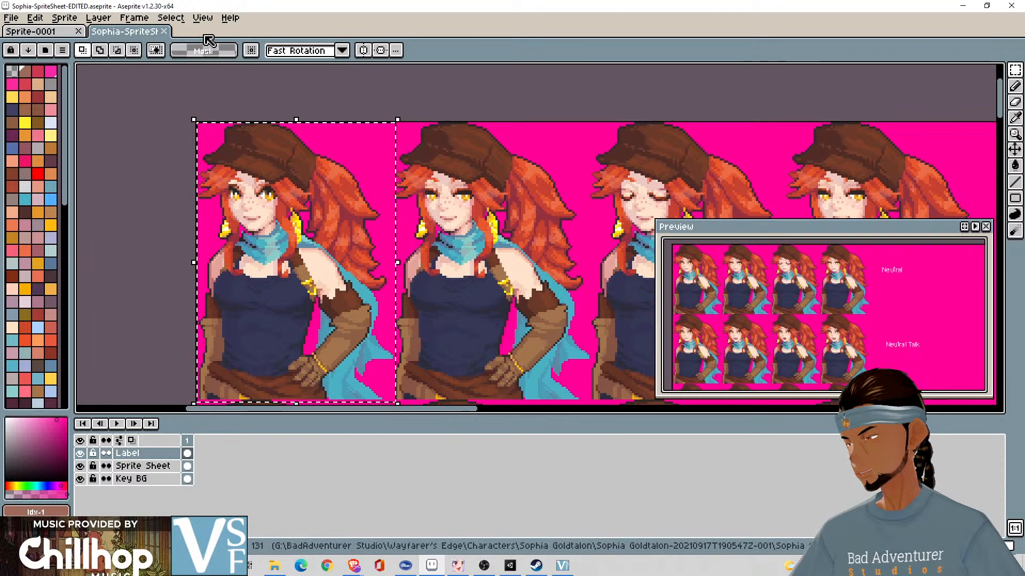
- Create a new 93 × 130 px RGBA sprite with a transparent background and square pixels
left_click(13, 18)
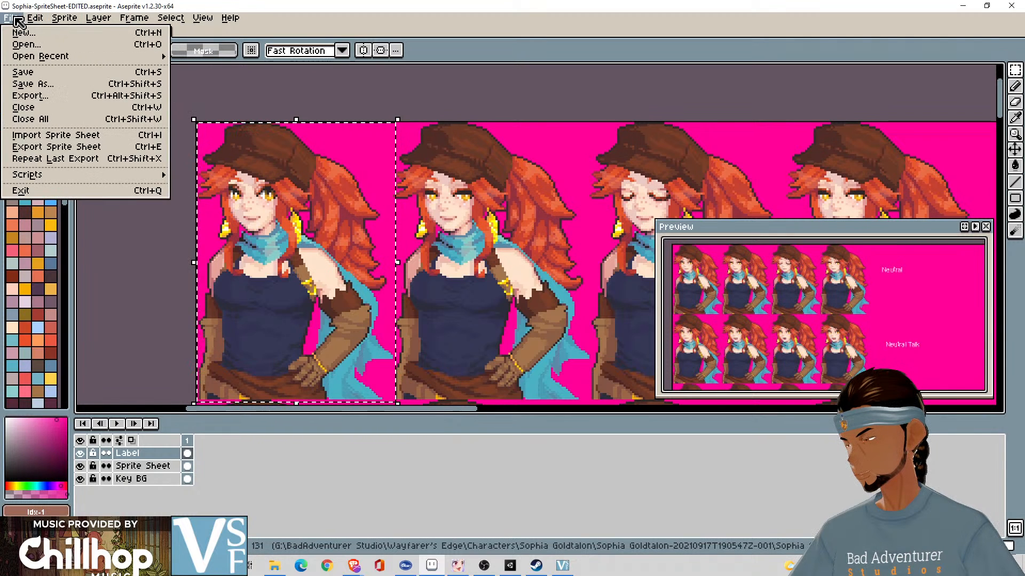
left_click(16, 35)
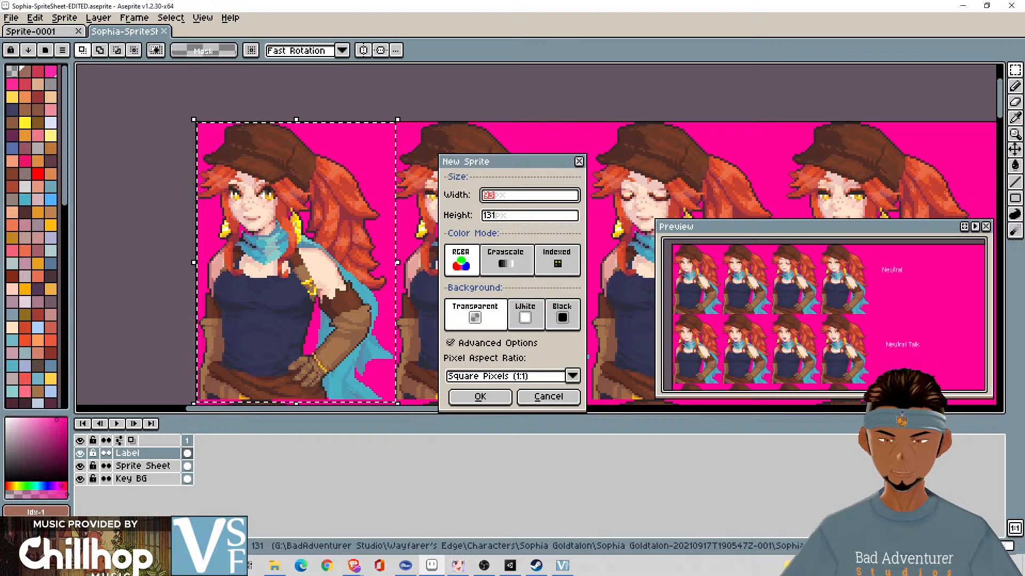
left_click(874, 566)
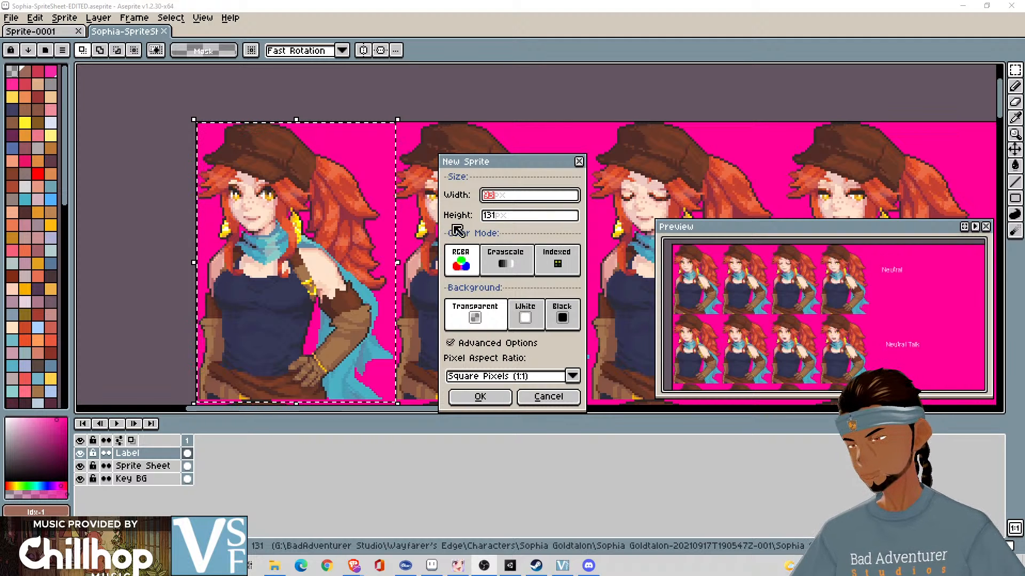
left_click(499, 216)
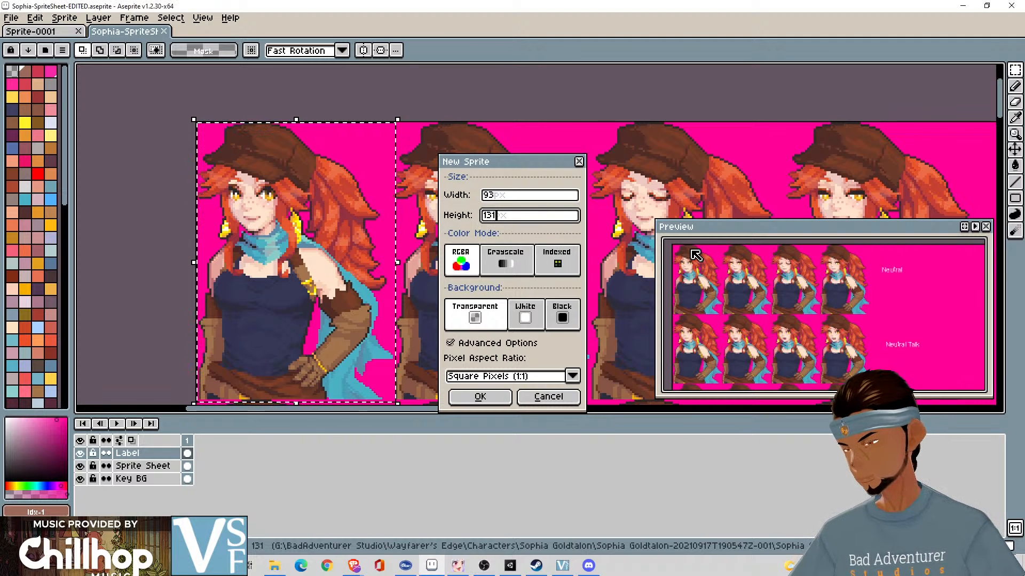
key("BackSpace")
type("0")
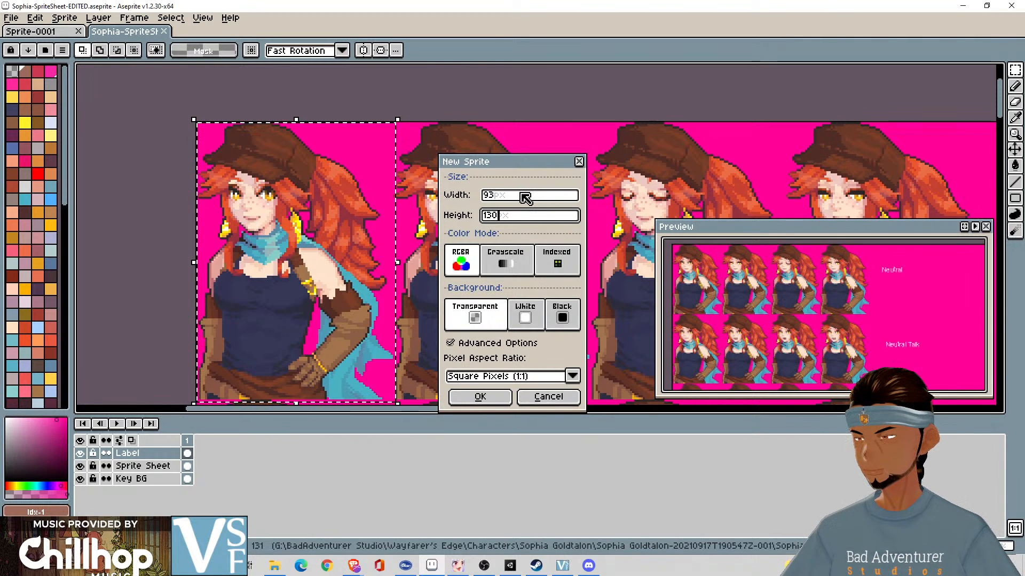
left_click(496, 398)
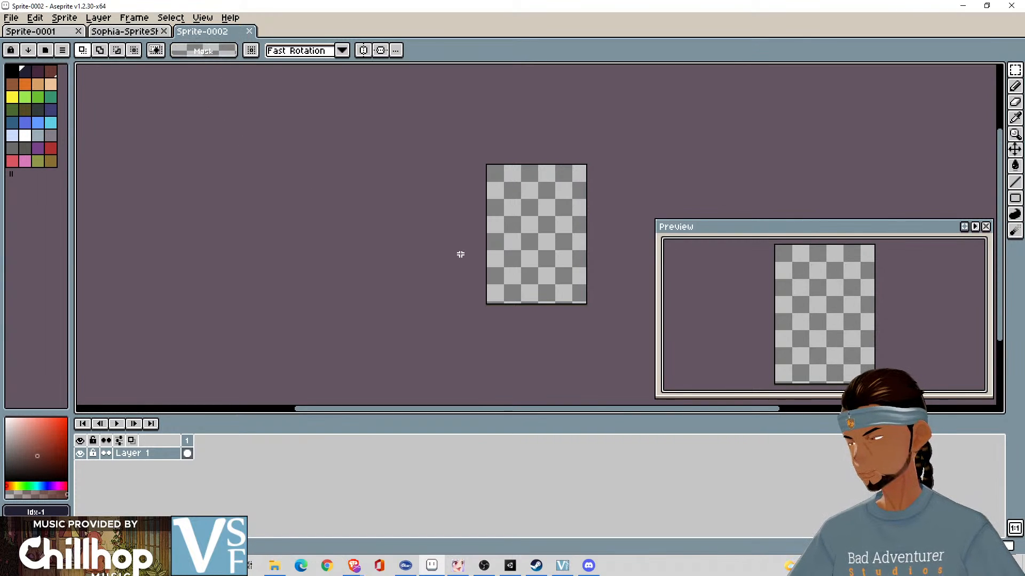
- Try to paste the copied portrait area into the new sprite, and undo the paste
key("ctrl+a")
key("ctrl+v")
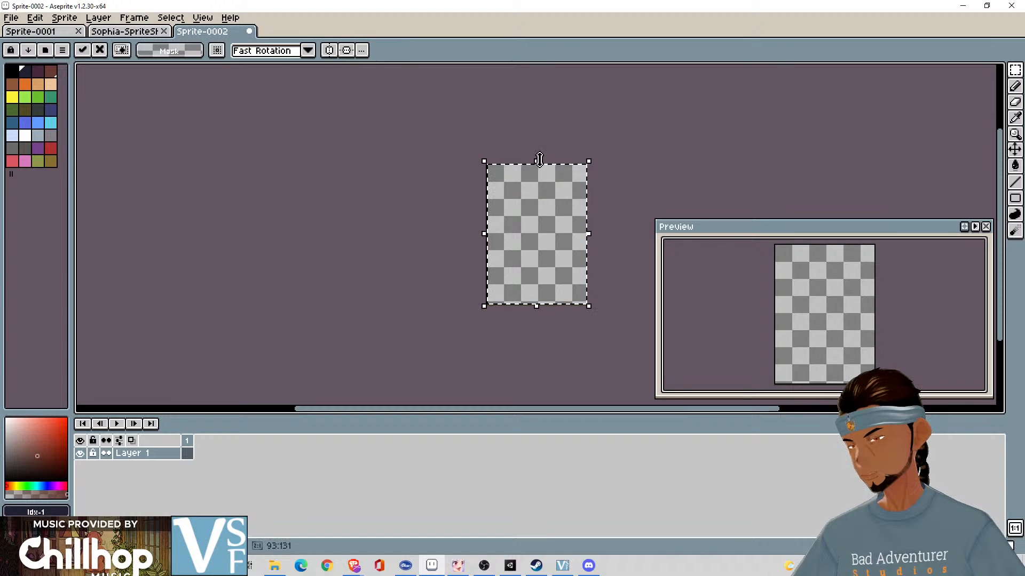
key("ctrl+z")
- In the Sophia sprite sheet, clear the selection, activate the Sprite Sheet layer and hide the Label and Key BG layers
left_click(131, 32)
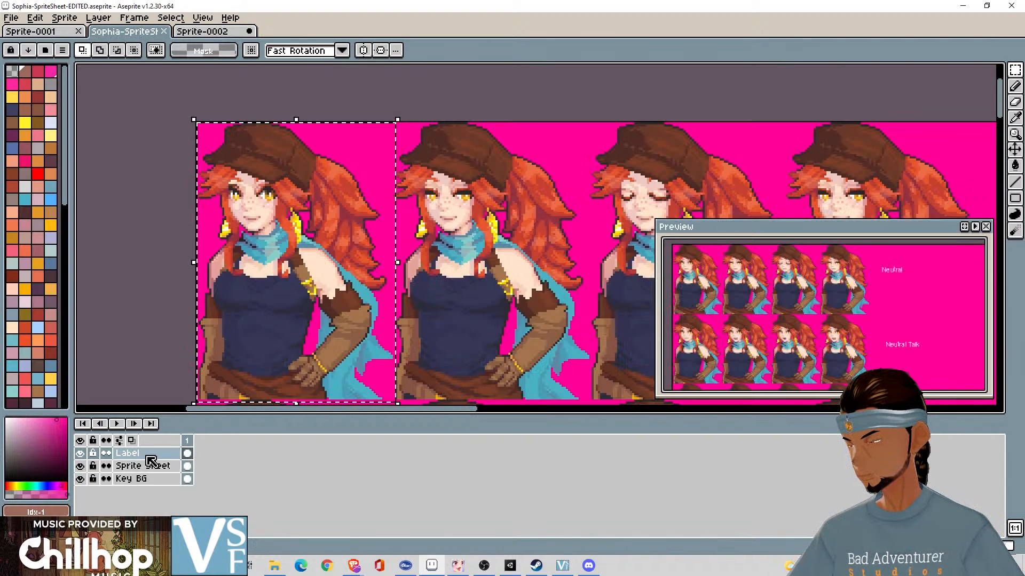
left_click(159, 468)
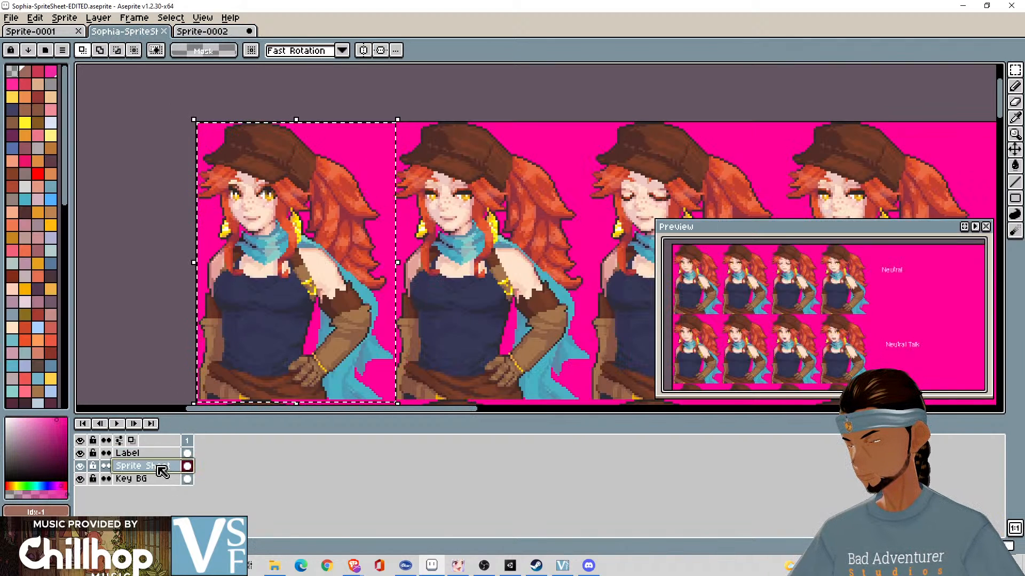
left_click(282, 263, "alt")
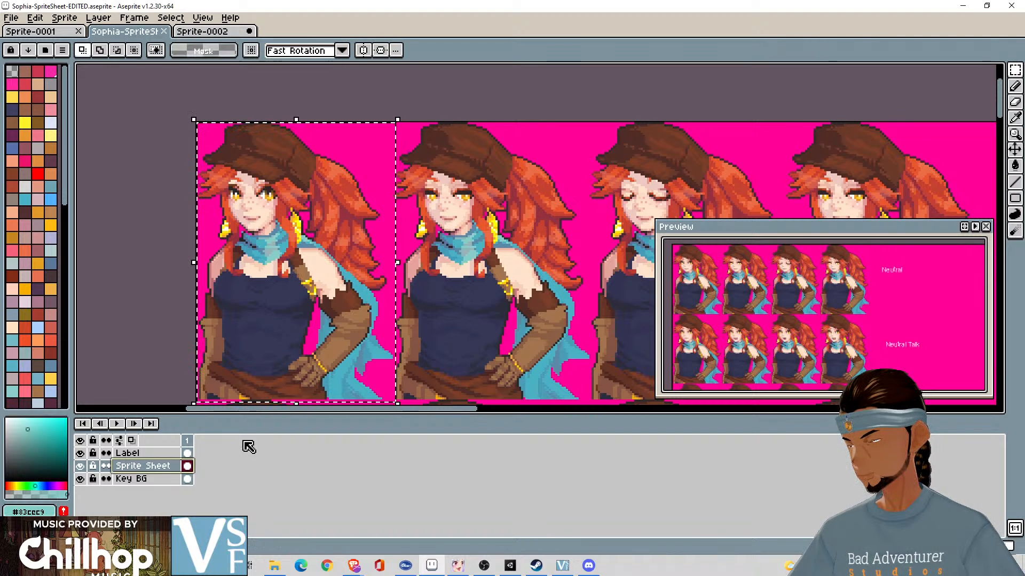
key("ctrl+z")
key("ctrl+z")
left_click(119, 467)
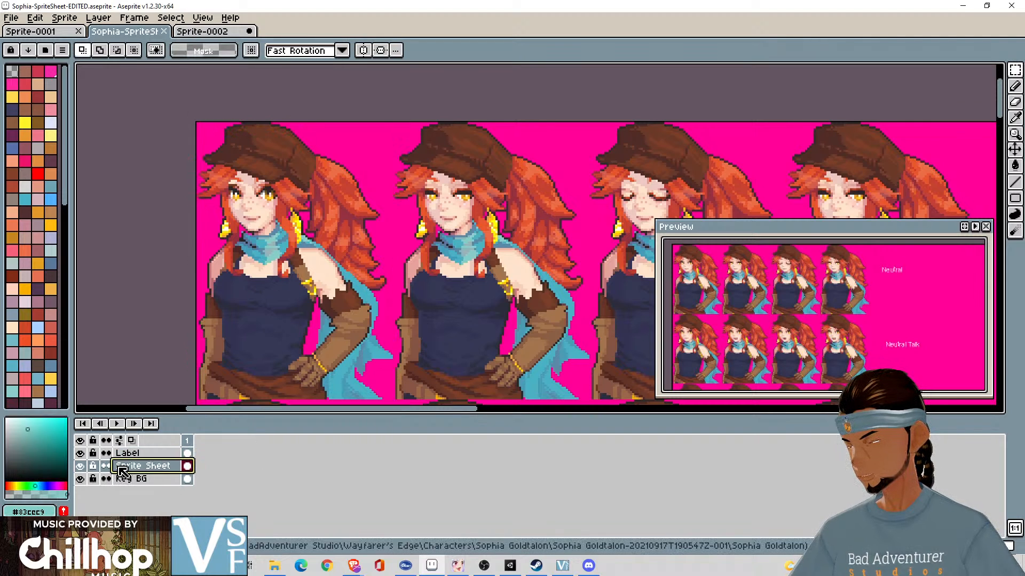
left_click(81, 466, "alt")
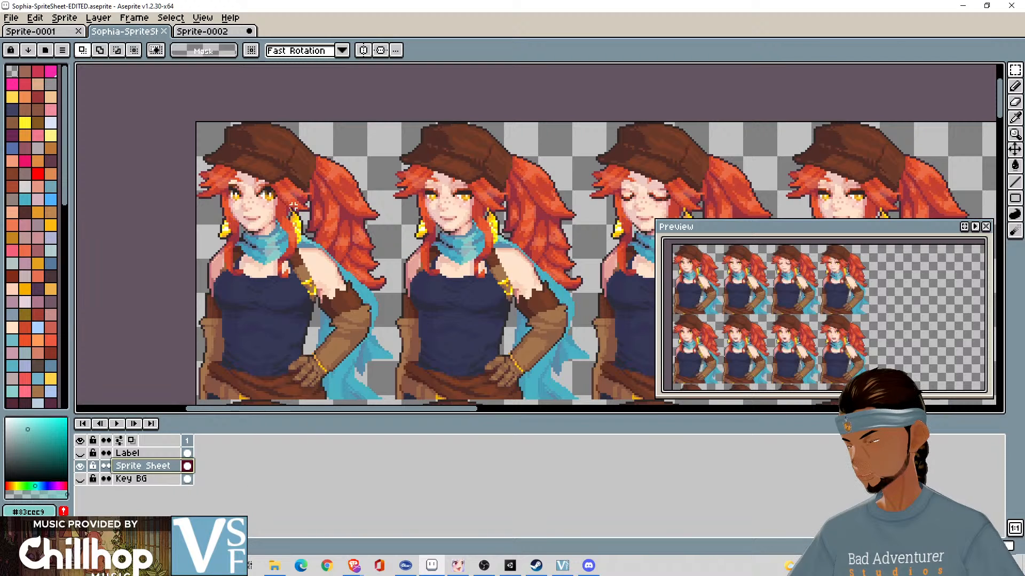
- Copy the first Neutral portrait from the Sprite Sheet layer, paste it into Sprite-0002 and deselect it
left_click_drag(188, 110, 395, 398)
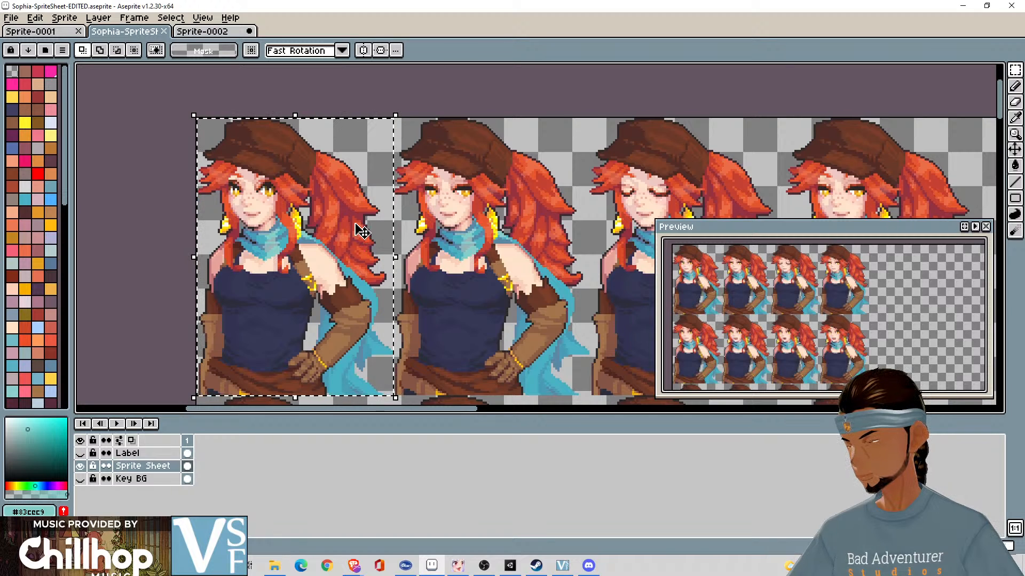
key("ctrl+c")
left_click(203, 31)
key("ctrl+v")
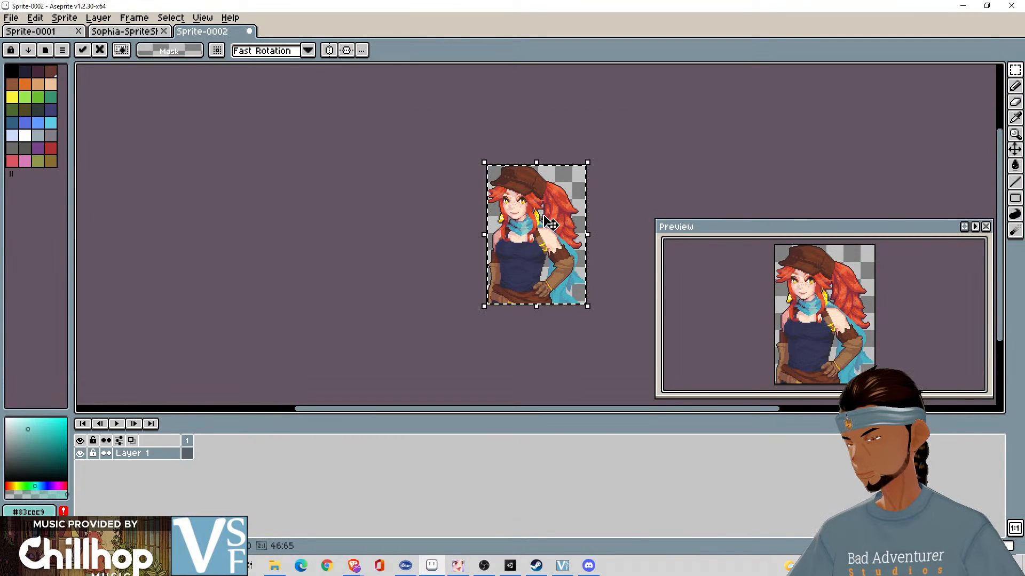
scroll(607, 215, "up", 4)
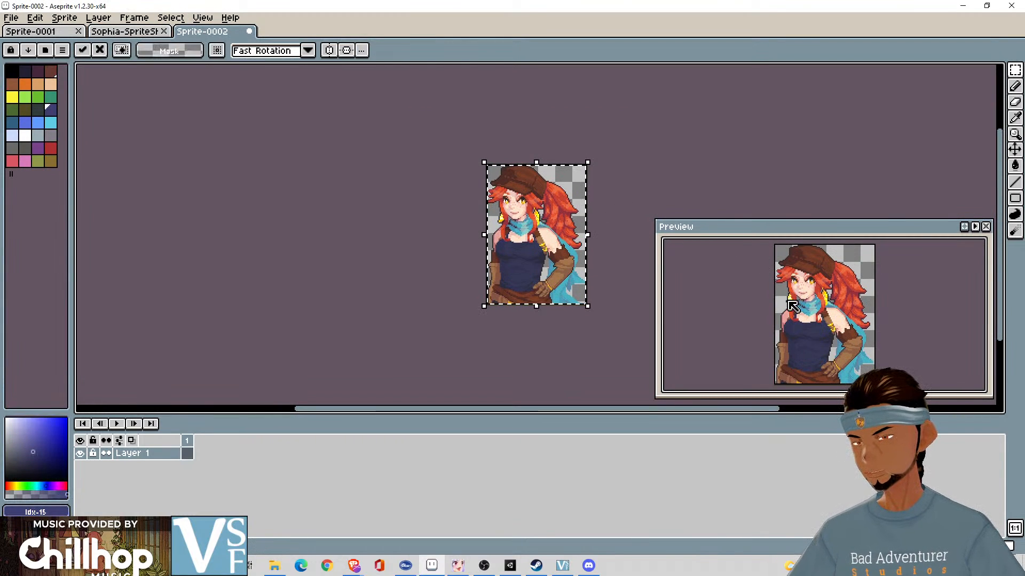
scroll(792, 305, "up", 1)
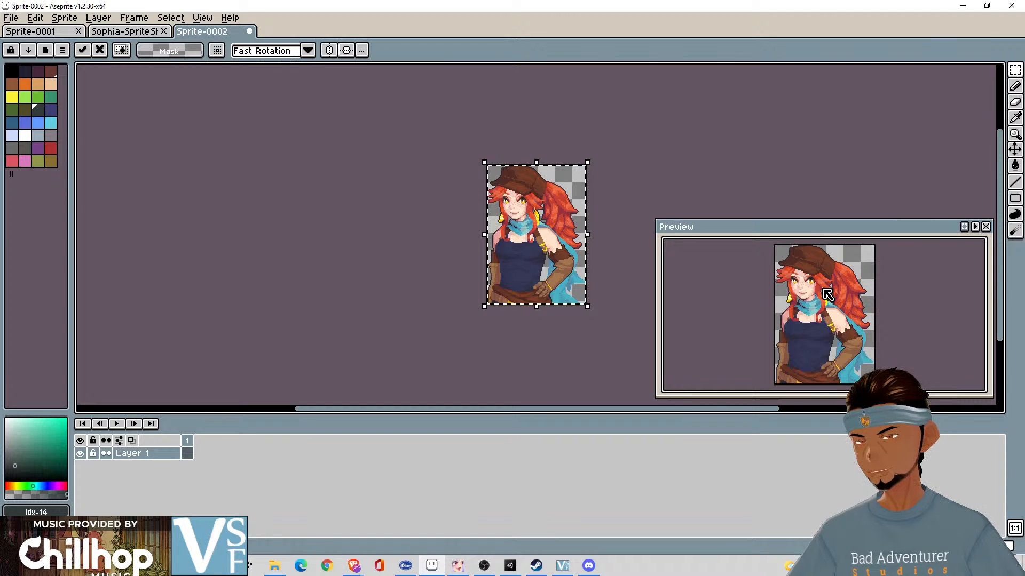
scroll(828, 295, "up", 2)
scroll(828, 295, "down", 2)
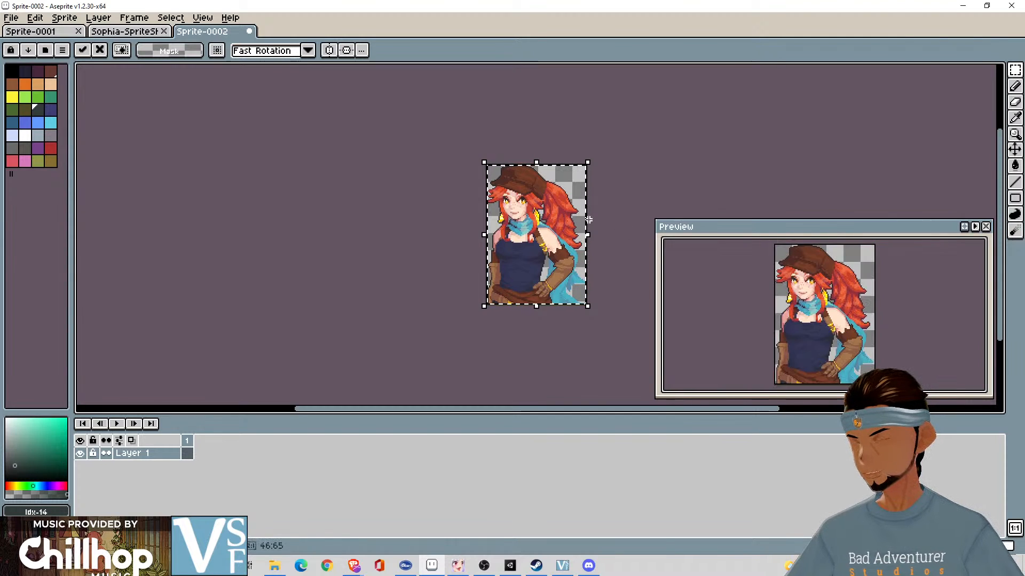
left_click(628, 163)
left_click_drag(612, 175, 564, 173)
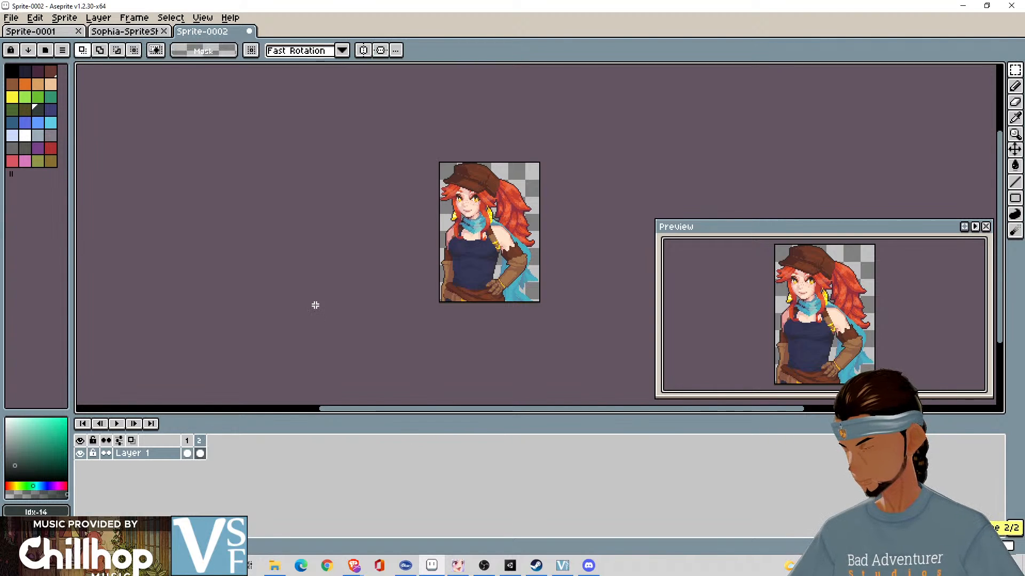
- Duplicate the portrait frame four times so Layer 1 spans five frames
key("alt+n")
key("alt+n")
key("alt+n")
key("alt+n")
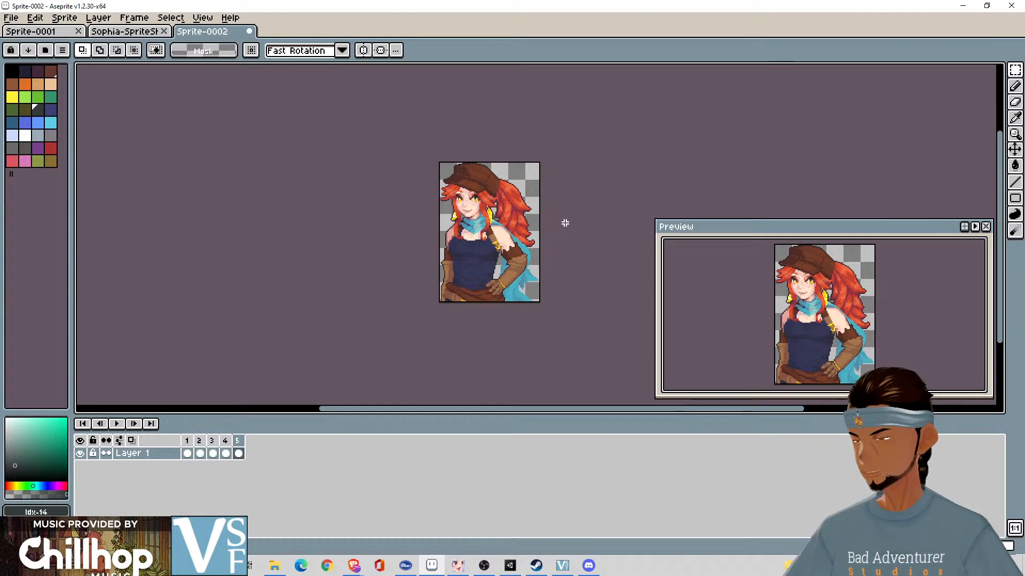
- Scribble over the portrait in frame 2, compare it with the neighbouring frames, and undo the scribble
left_click(187, 441)
left_click(369, 340)
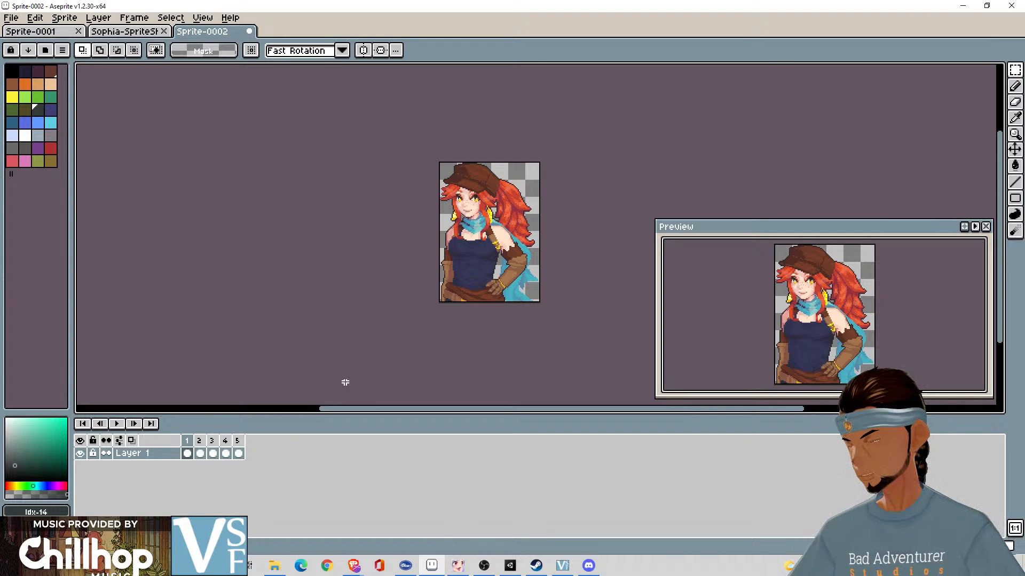
left_click(199, 454)
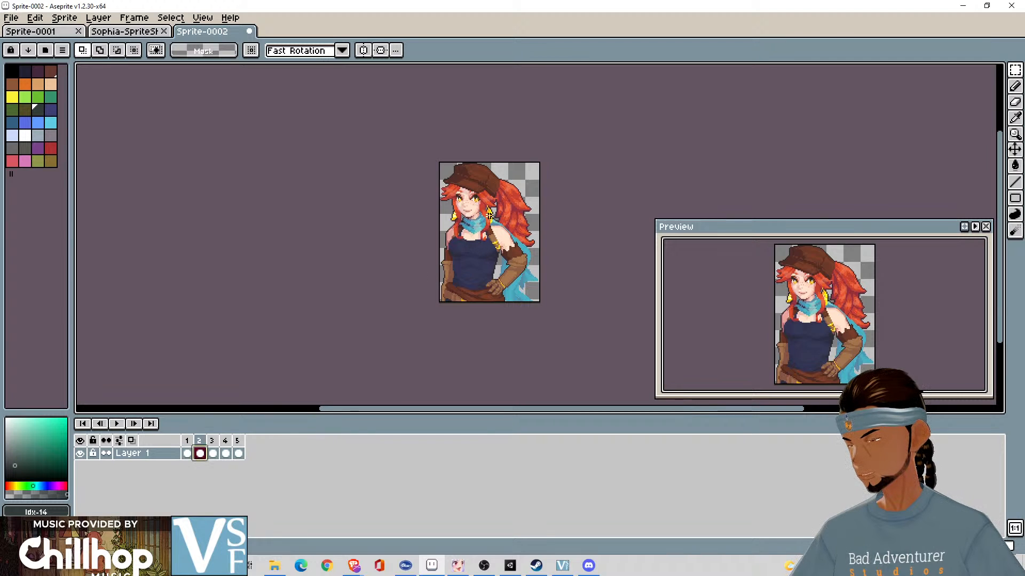
key("b")
mouse_move(496, 183)
left_mouse_down()
mouse_move(462, 203)
mouse_move(506, 213)
mouse_move(504, 249)
left_mouse_up()
left_click(213, 449)
left_click(199, 449)
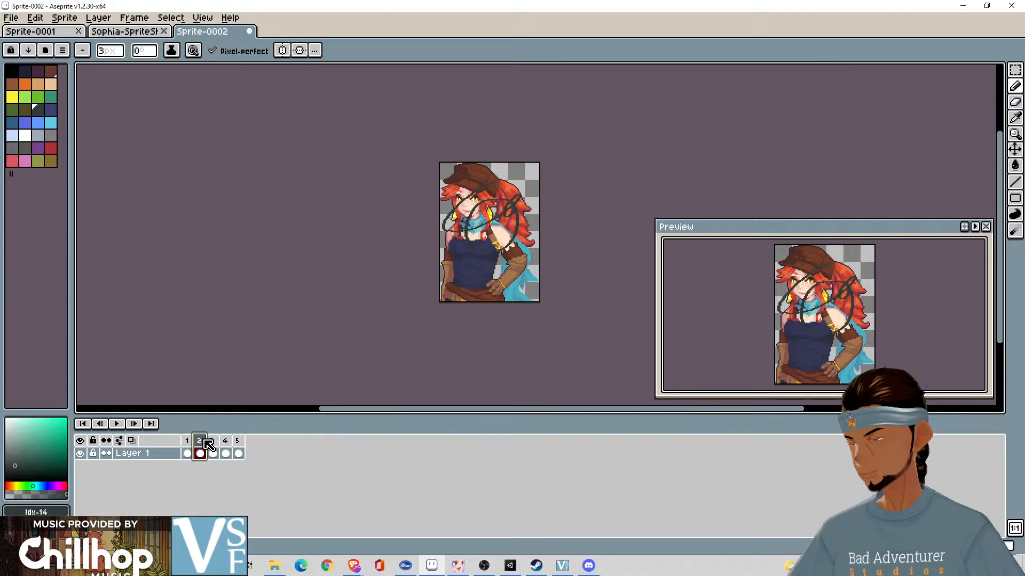
left_click(187, 447)
left_click(199, 447)
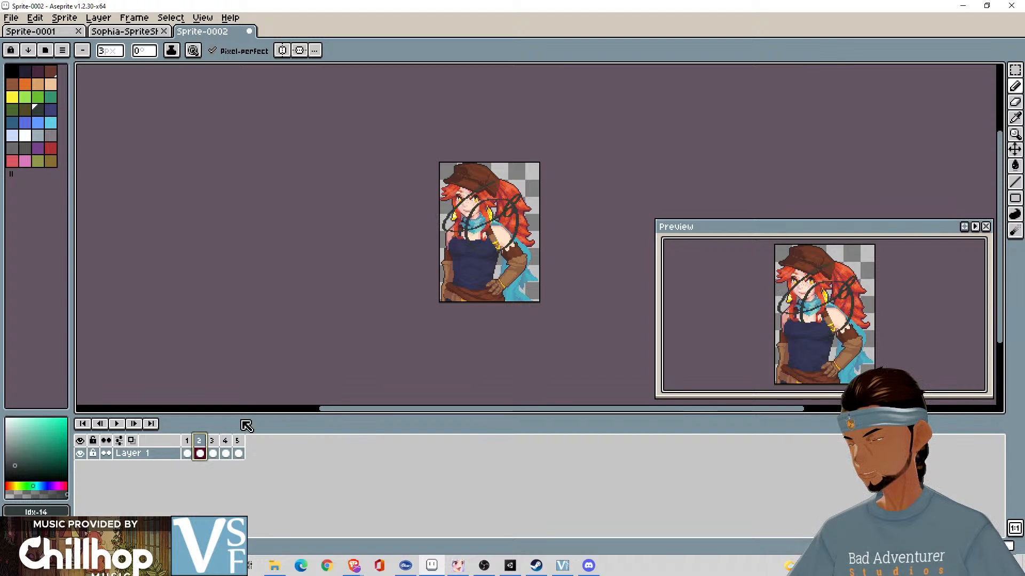
key("ctrl+z")
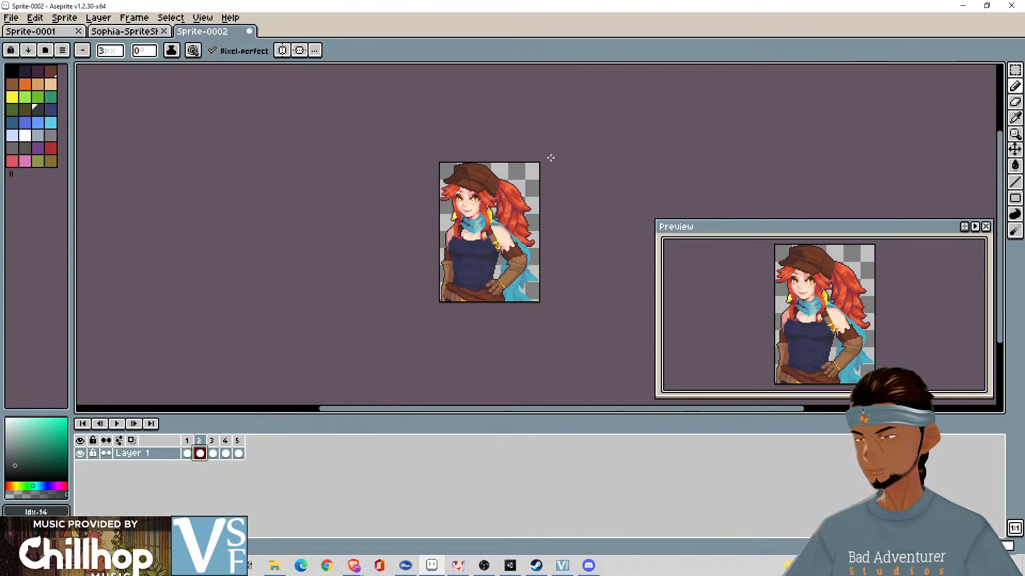
- In the Sophia sprite sheet, make a rectangular selection around the first row of four Neutral portraits
left_click(124, 31)
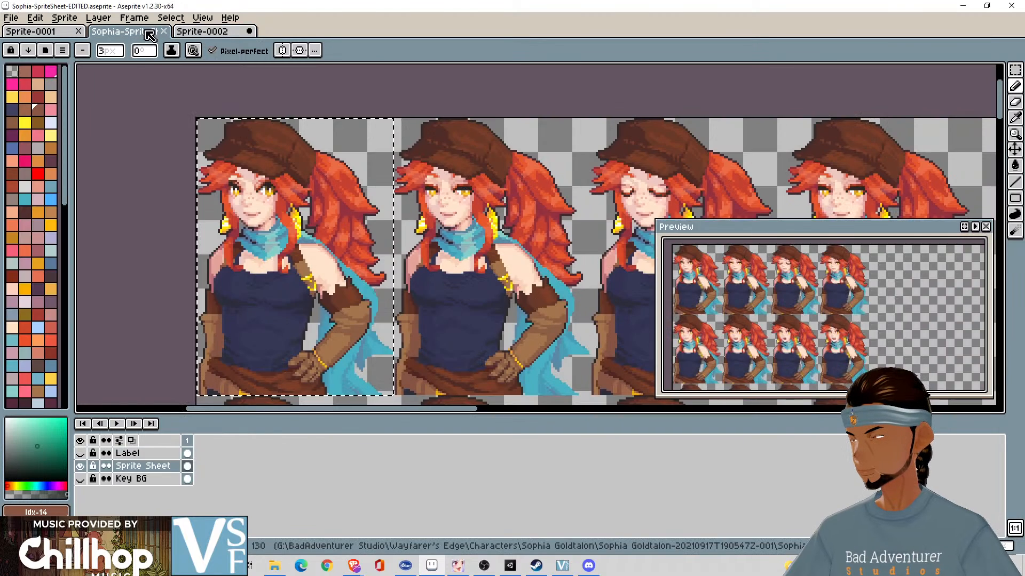
left_click(288, 182, "alt")
left_click(291, 181, "alt")
left_click(297, 177, "alt")
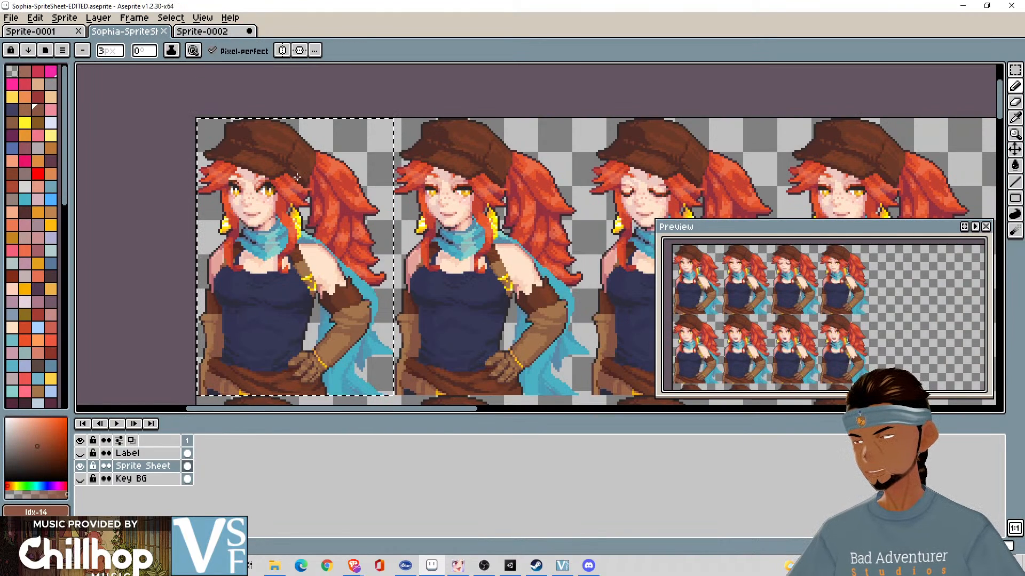
scroll(384, 153, "down", 3)
scroll(506, 191, "up", 3)
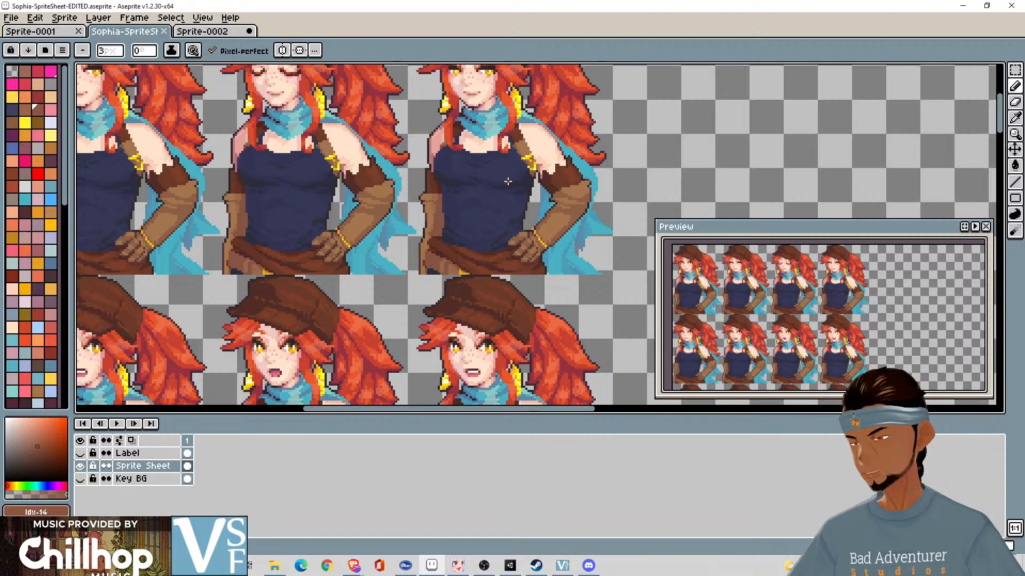
left_click_drag(510, 183, 544, 246)
scroll(602, 268, "down", 2)
left_click(188, 152)
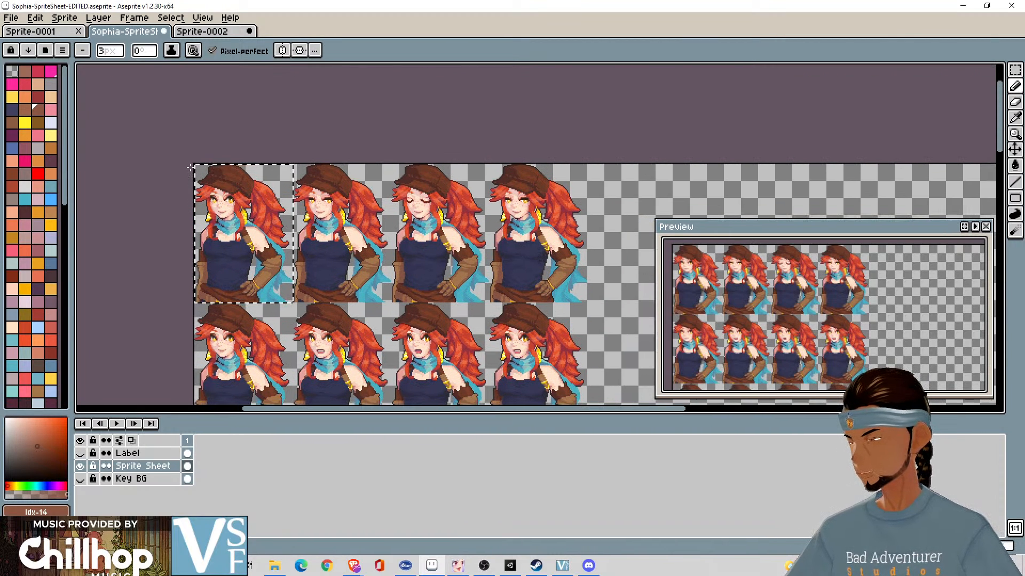
left_click(1014, 75)
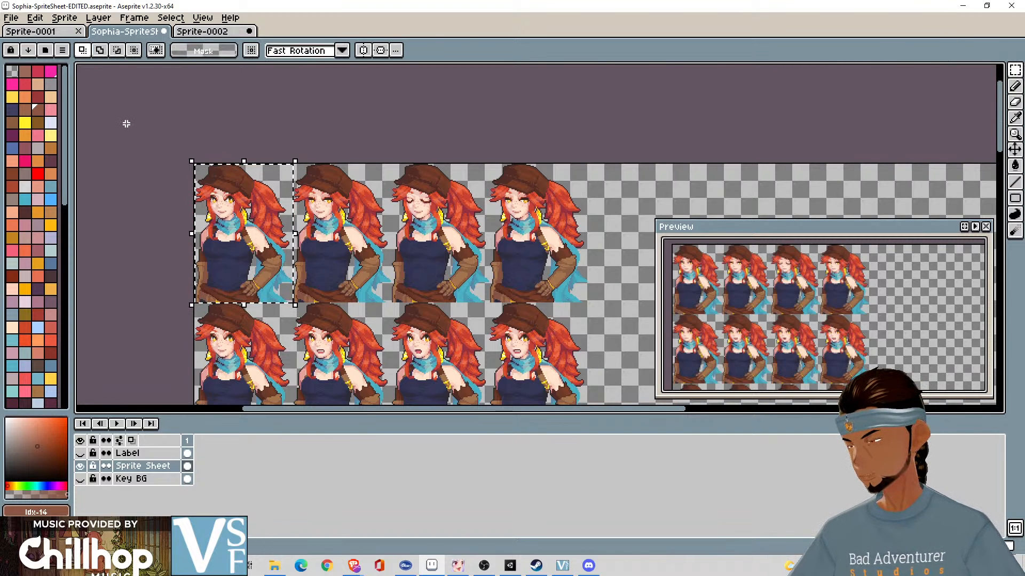
left_click_drag(188, 158, 589, 303)
- Align the selection borders with the outer edges of the four-portrait row and copy it
key("alt")
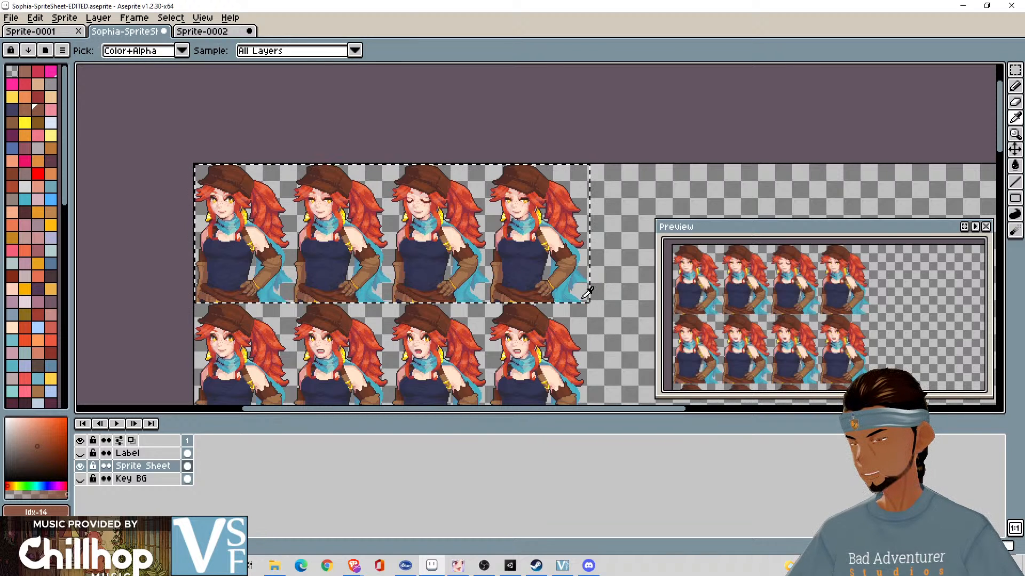
key("z")
left_click(584, 296)
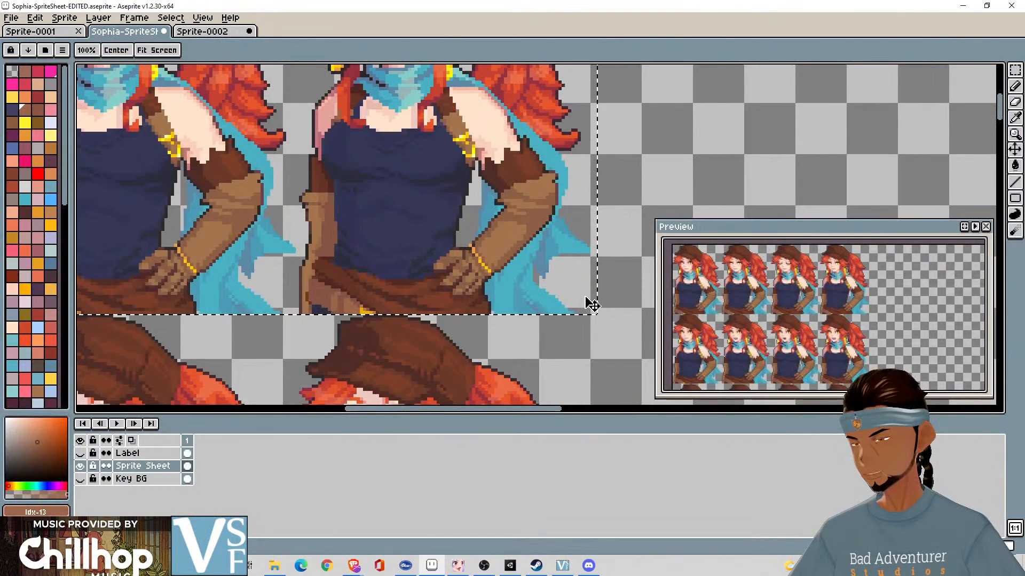
key("m")
left_click_drag(600, 318, 592, 319)
key("ctrl+z")
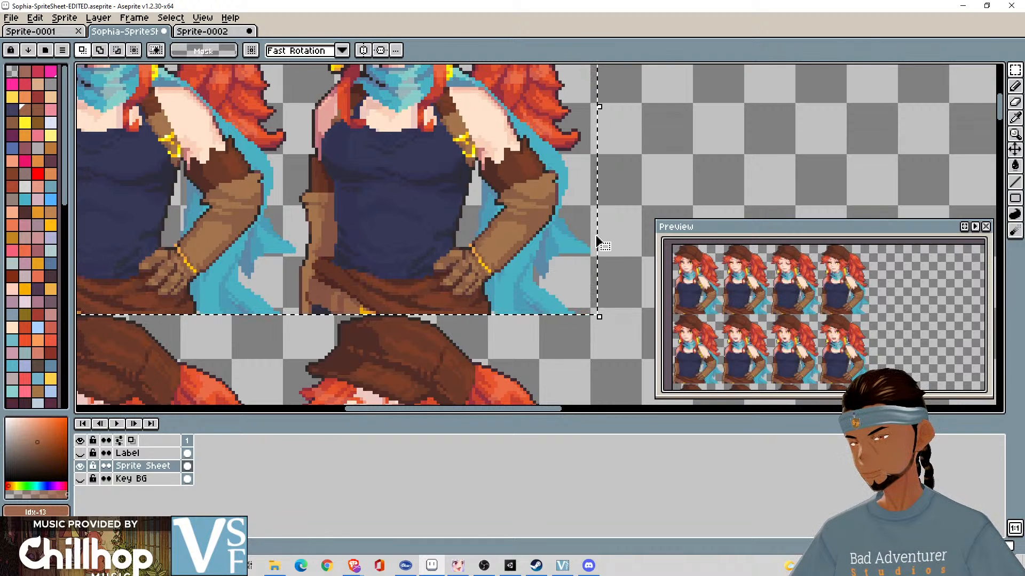
left_click_drag(597, 241, 590, 241)
scroll(477, 302, "down", 6)
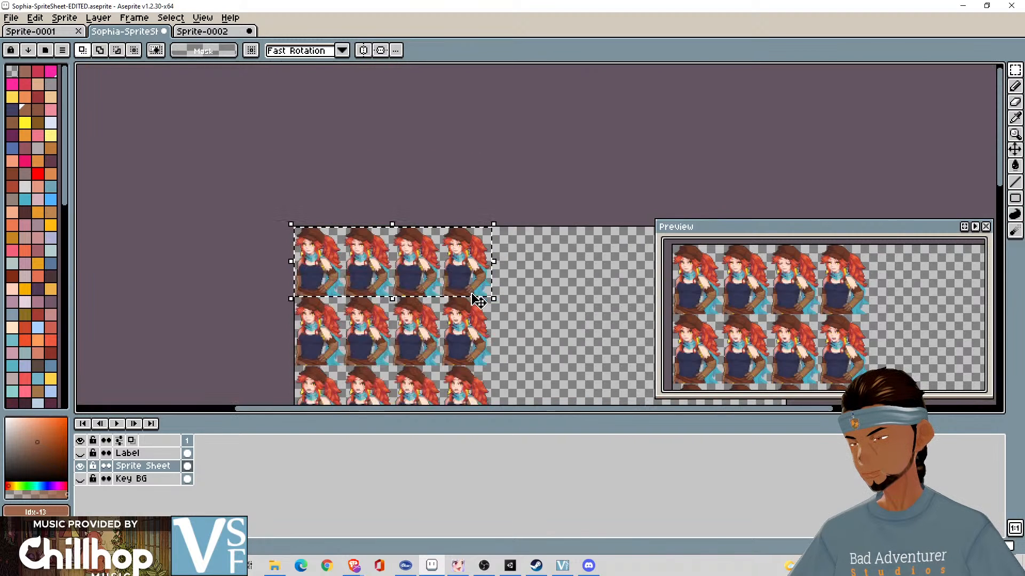
scroll(478, 301, "up", 5)
left_click_drag(471, 294, 813, 339)
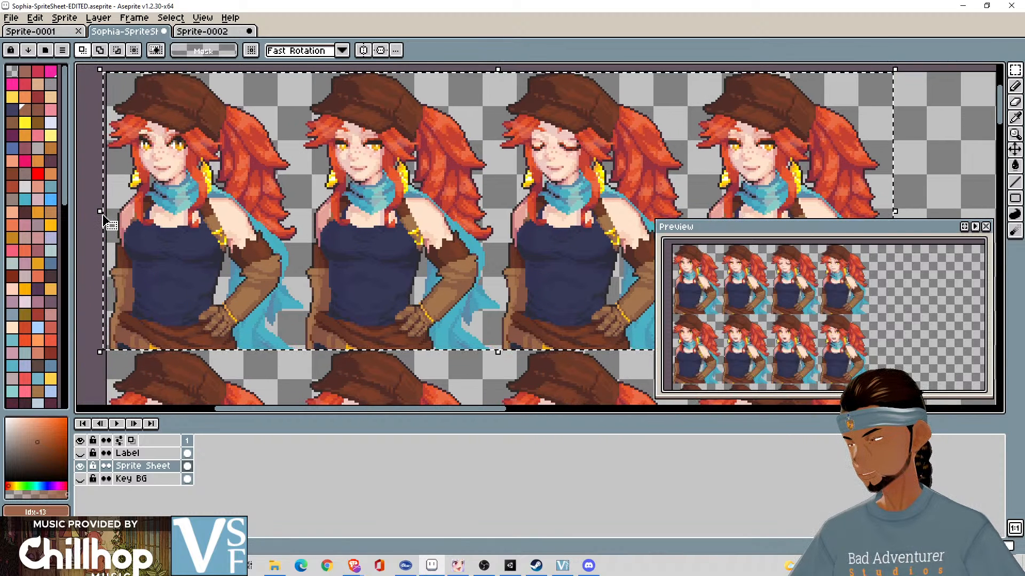
left_click_drag(102, 215, 106, 215)
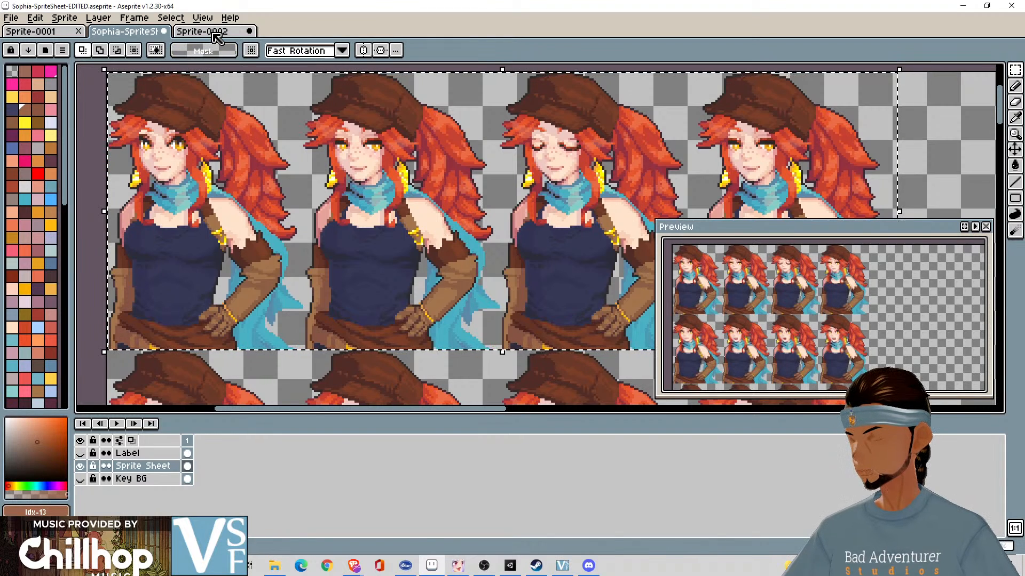
- Close Sprite-0002 without saving its changes
left_click(220, 32)
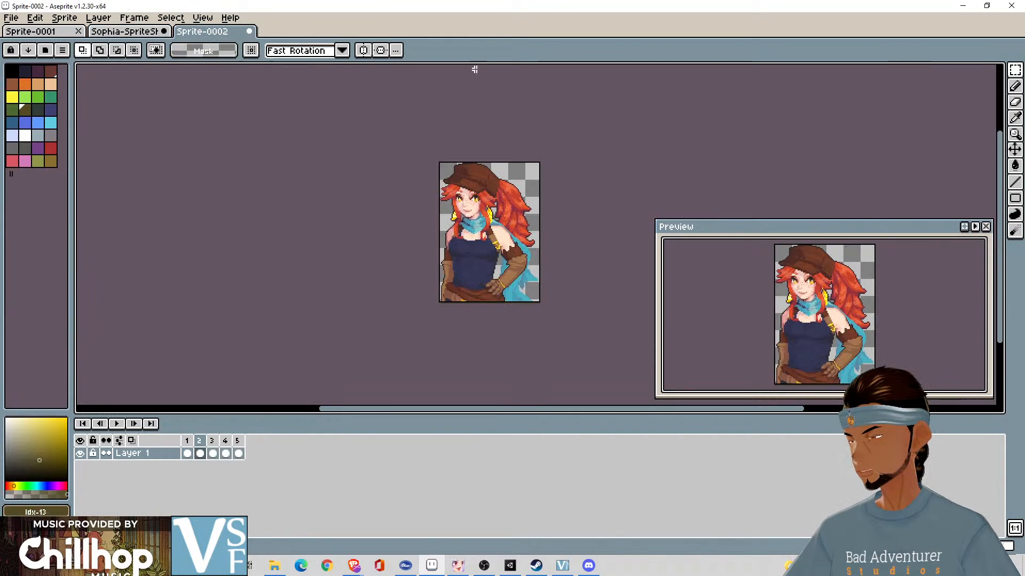
left_click(249, 31)
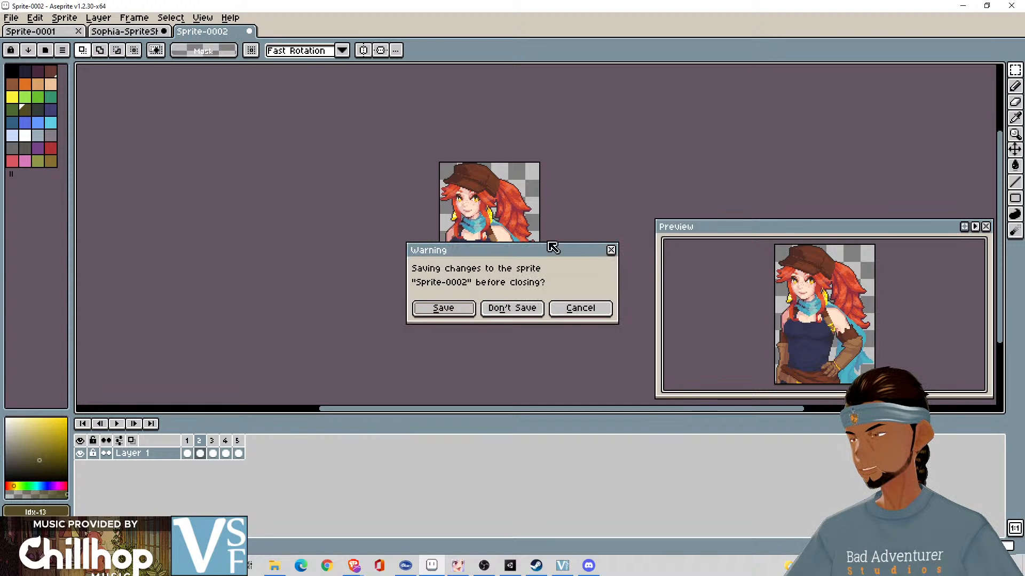
left_click(512, 306)
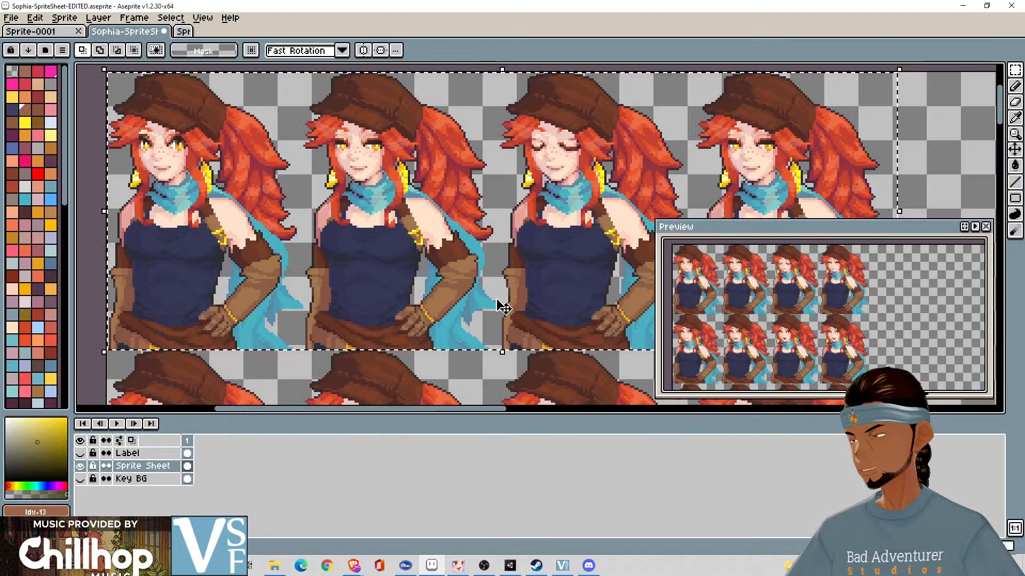
- Create a 370 × 130 px RGBA sprite with a transparent background and paste the copied four-portrait row into it
left_click(10, 18)
left_click(32, 34)
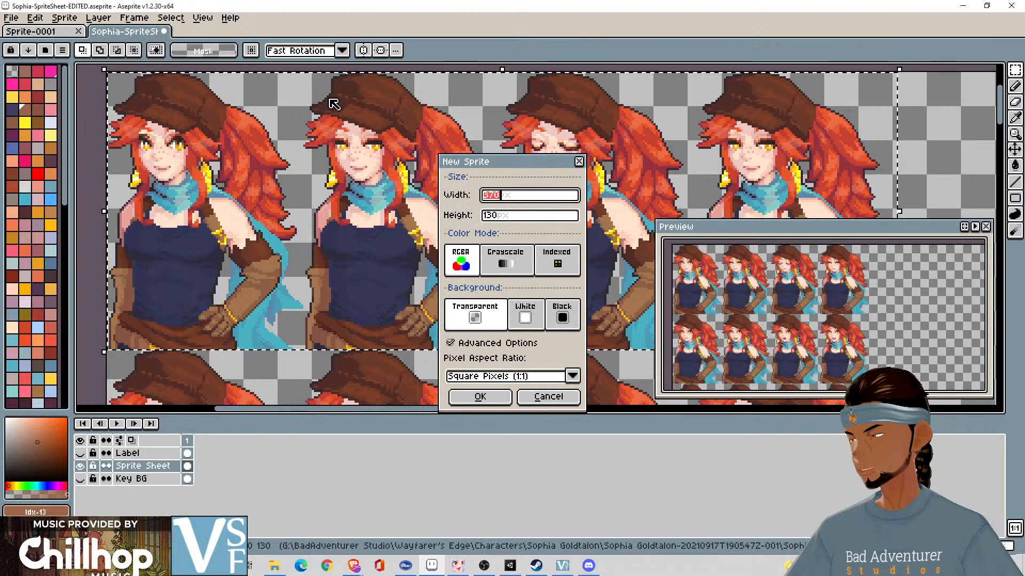
left_click(498, 400)
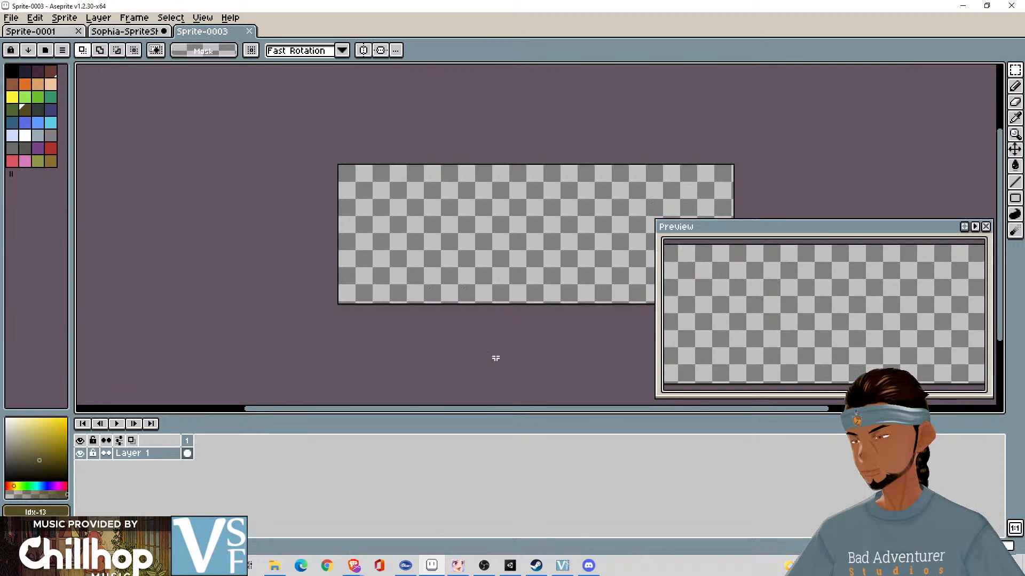
key("ctrl+v")
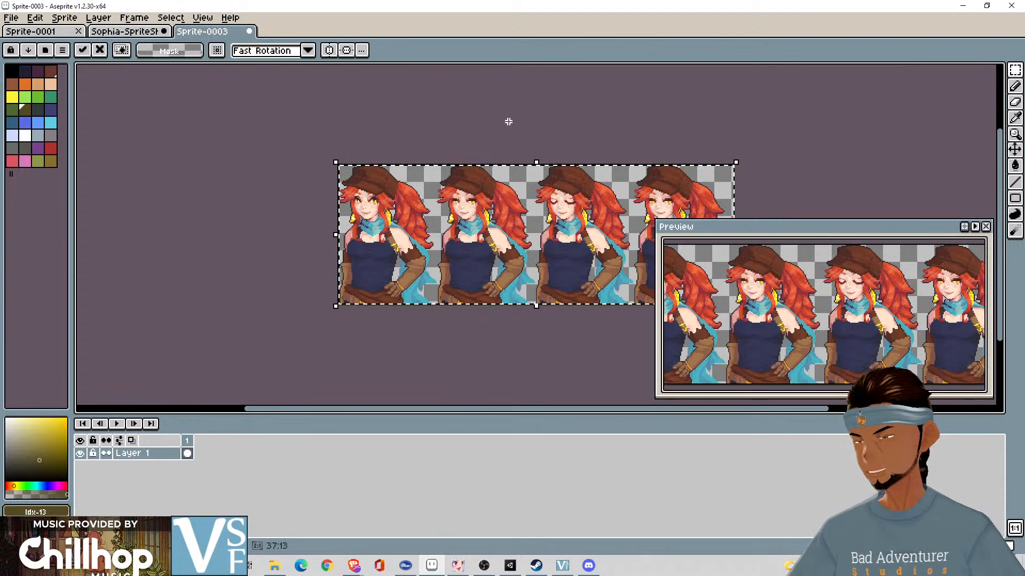
key("Return")
- Examine the pasted row of four portraits closely in the preview and on the canvas
scroll(783, 274, "down", 1)
scroll(794, 285, "up", 1)
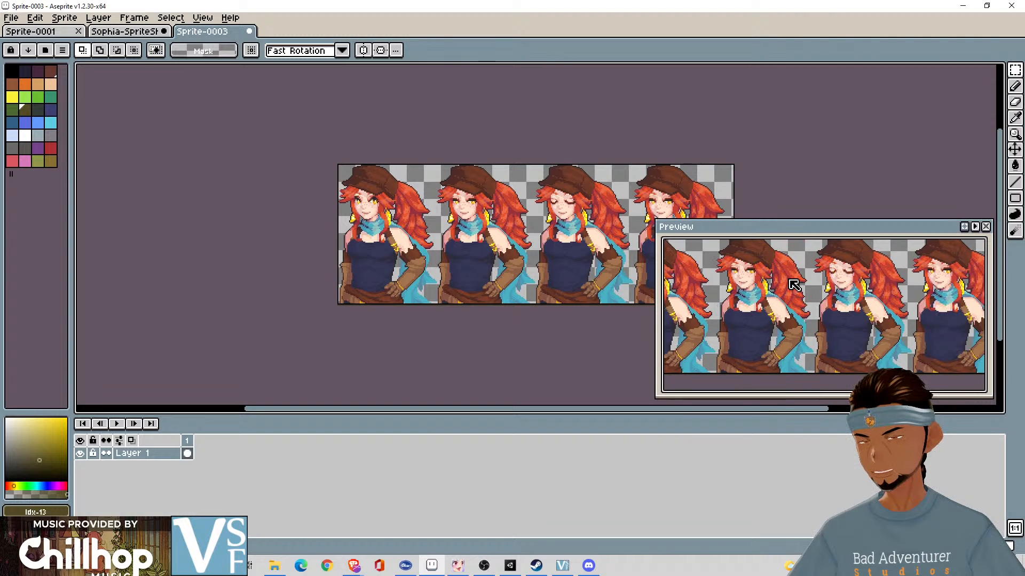
mouse_move(790, 280)
left_mouse_down()
mouse_move(814, 312)
mouse_move(868, 283)
mouse_move(809, 282)
left_mouse_up()
scroll(813, 287, "down", 2)
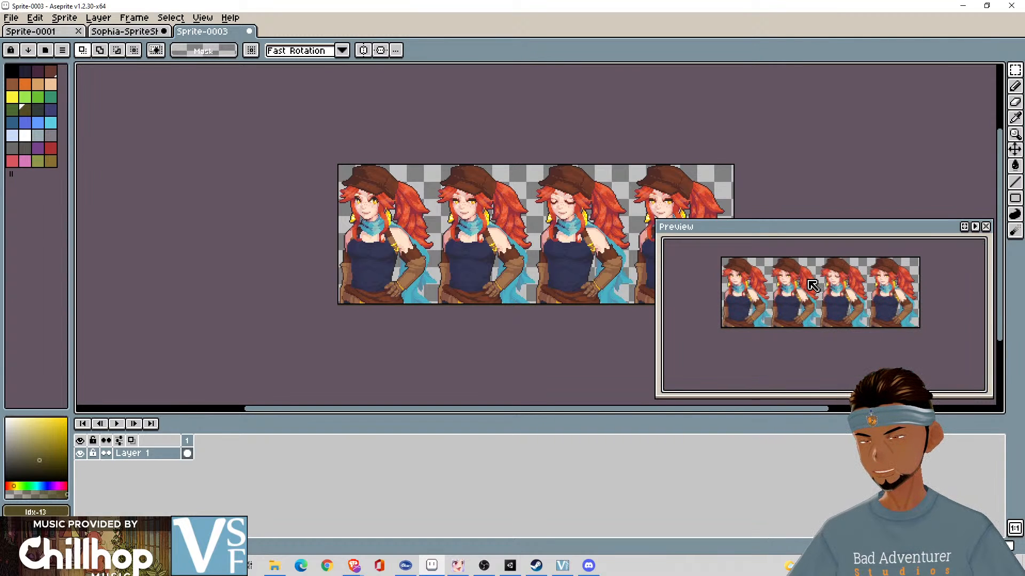
scroll(513, 219, "up", 1)
scroll(814, 309, "up", 2)
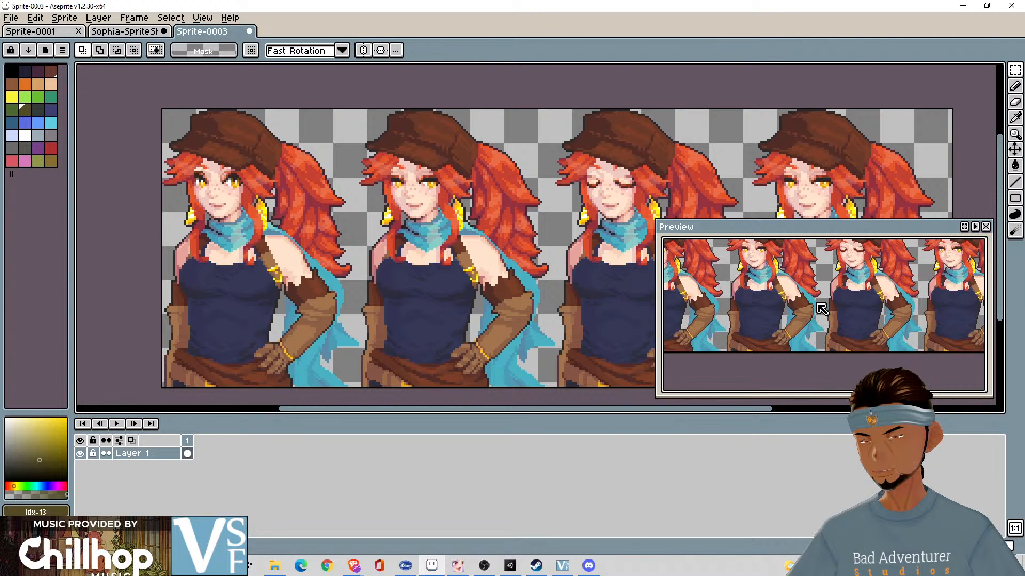
left_click_drag(818, 306, 866, 339)
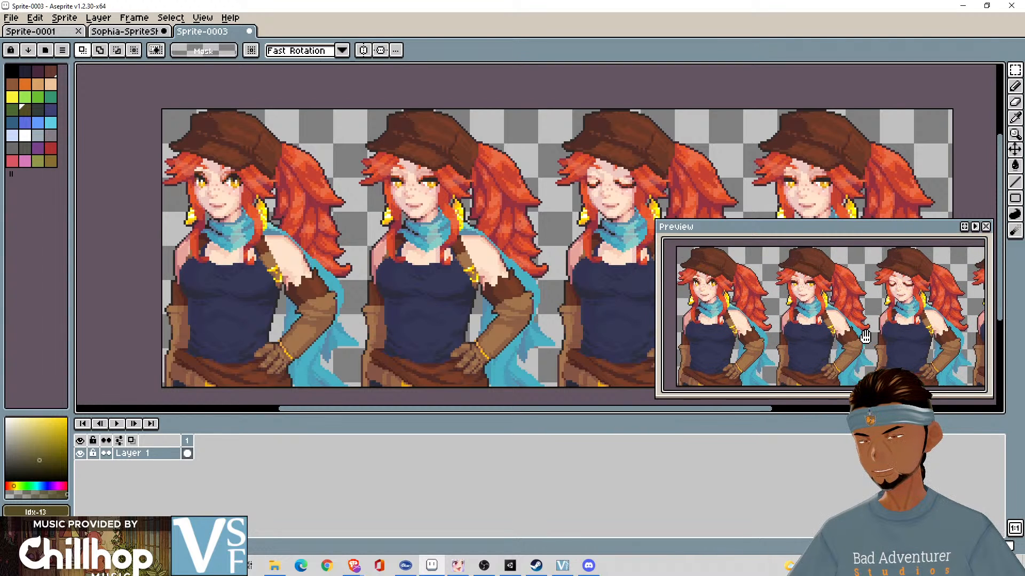
scroll(487, 208, "down", 1)
left_click_drag(485, 210, 425, 209)
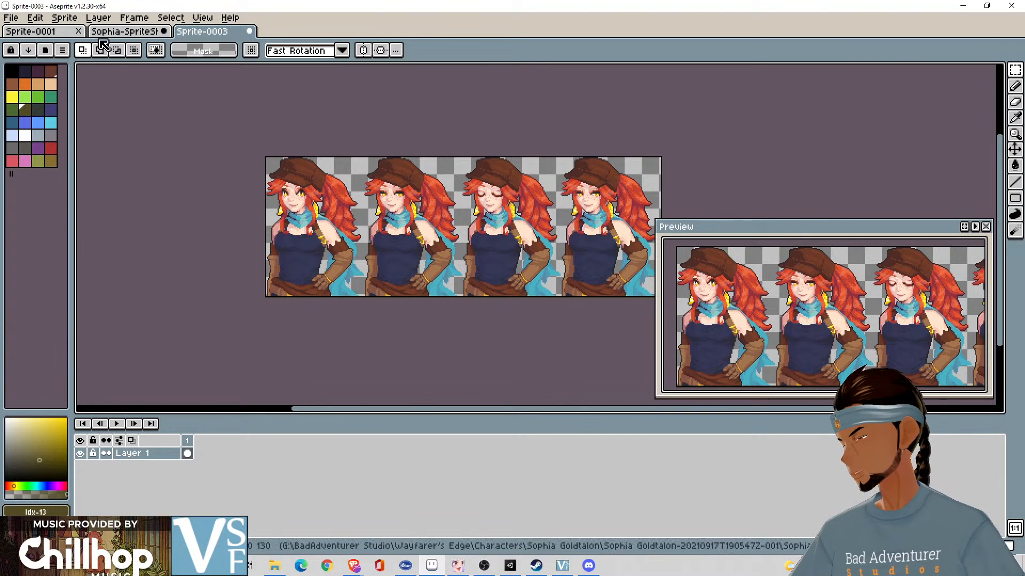
left_click(123, 32)
left_click(221, 33)
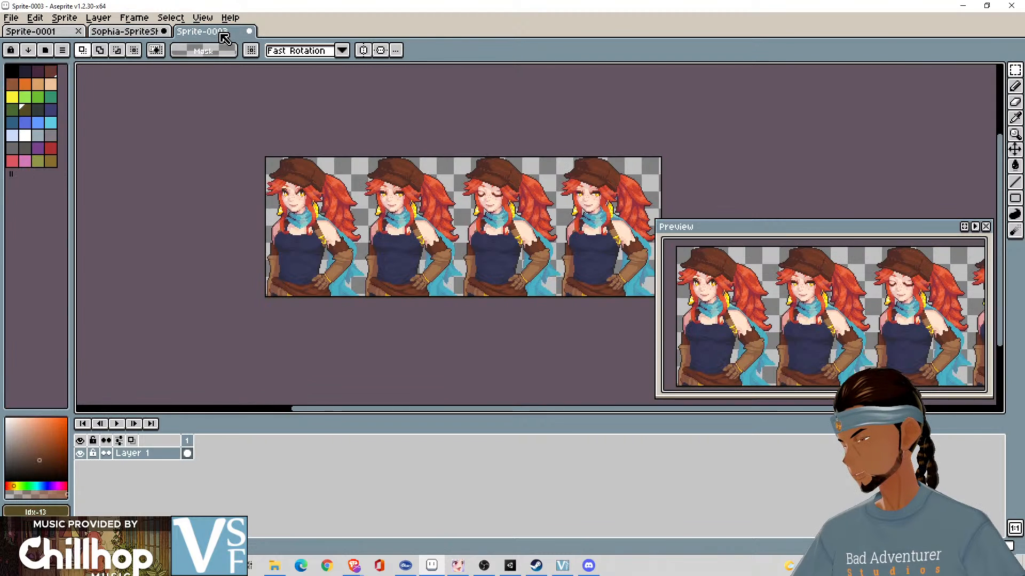
left_click(37, 21)
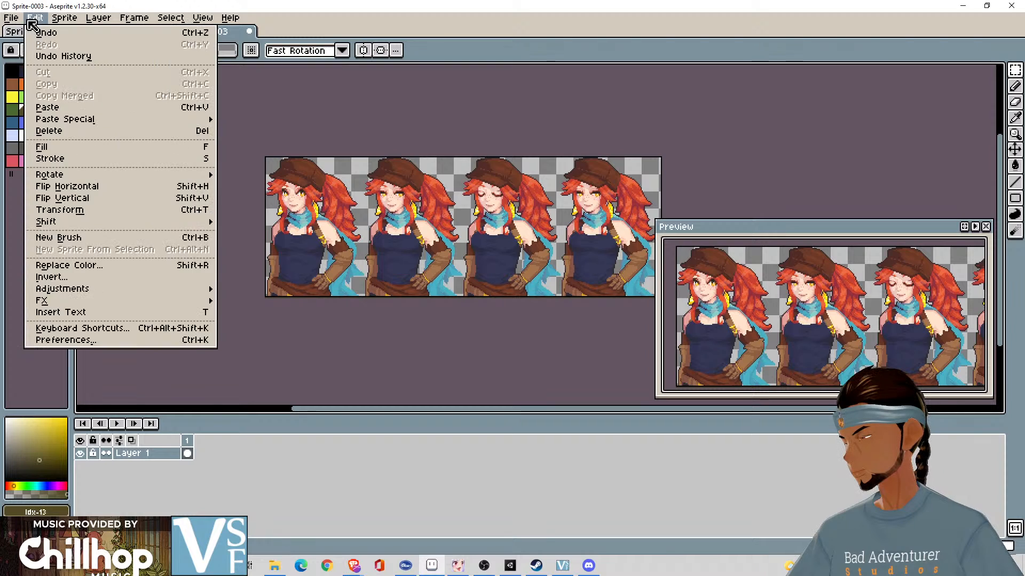
mouse_move(20, 24)
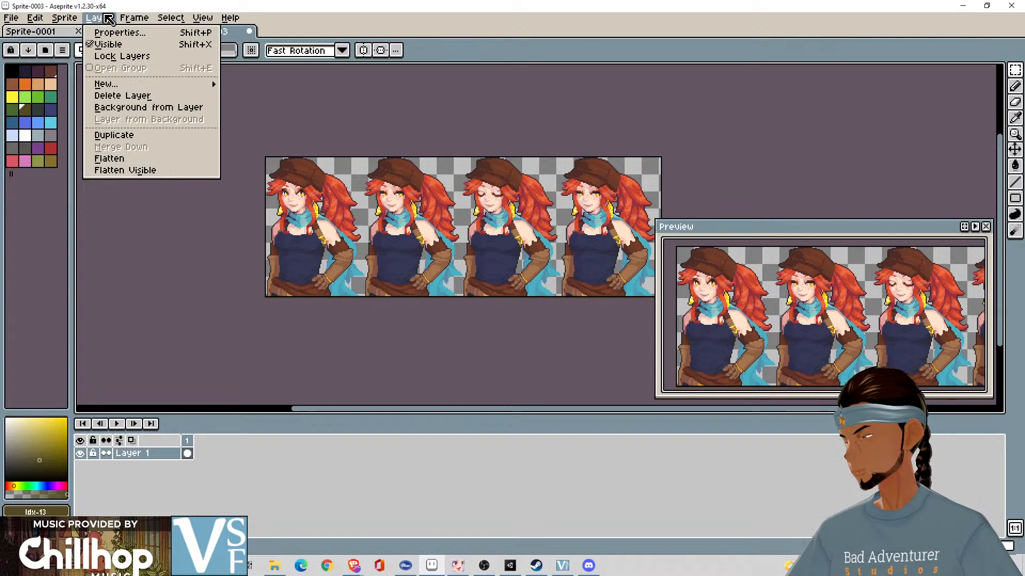
mouse_move(132, 22)
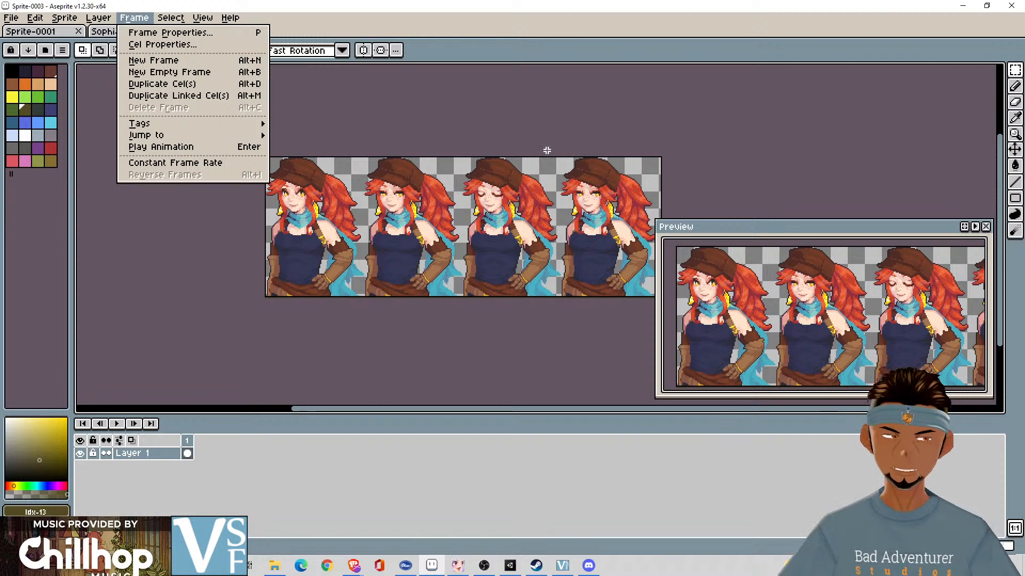
left_click(437, 426)
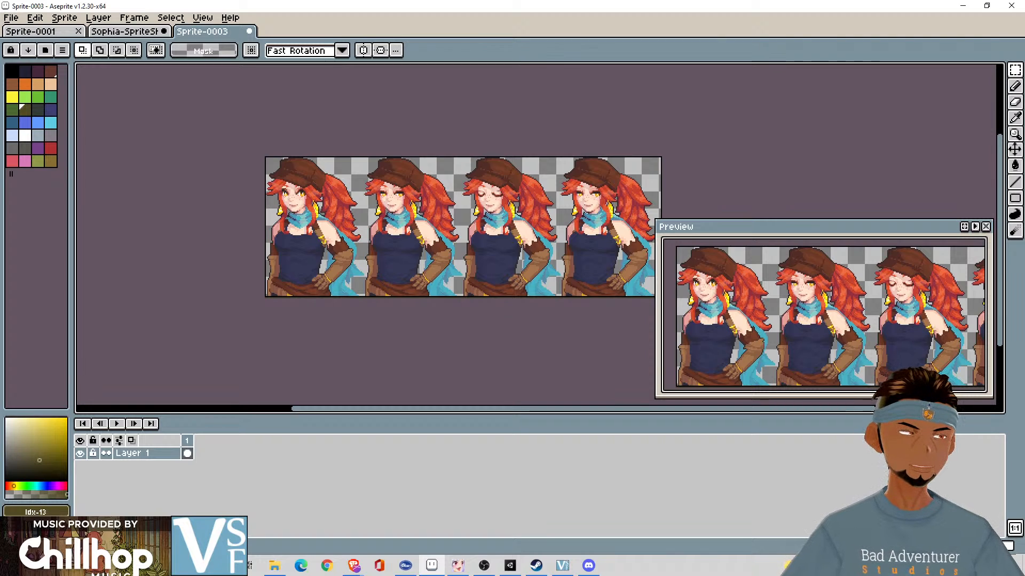
key("alt+Tab")
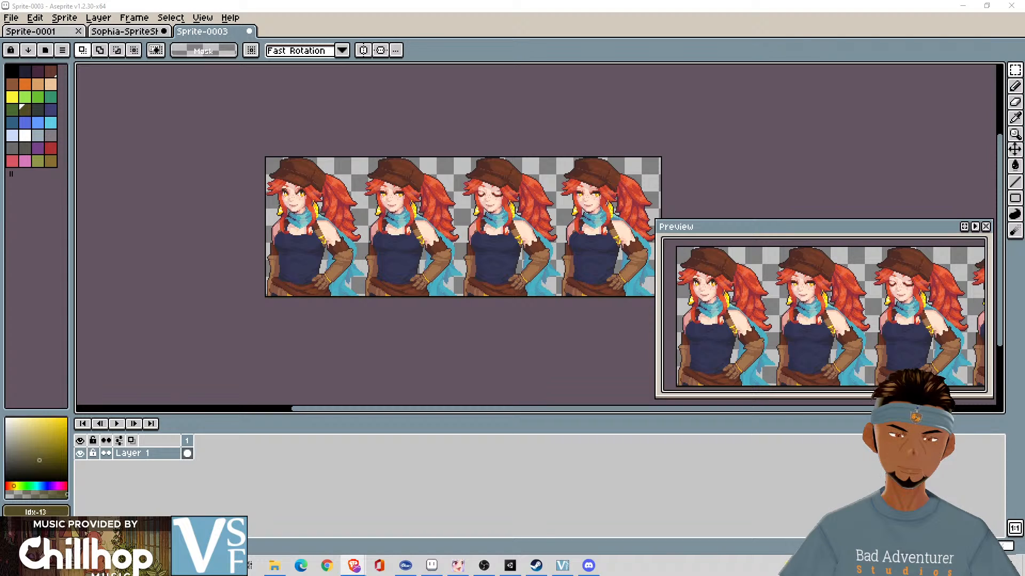
- Check the layout and sprite settings for exporting a sprite sheet and leave without exporting
left_click(16, 20)
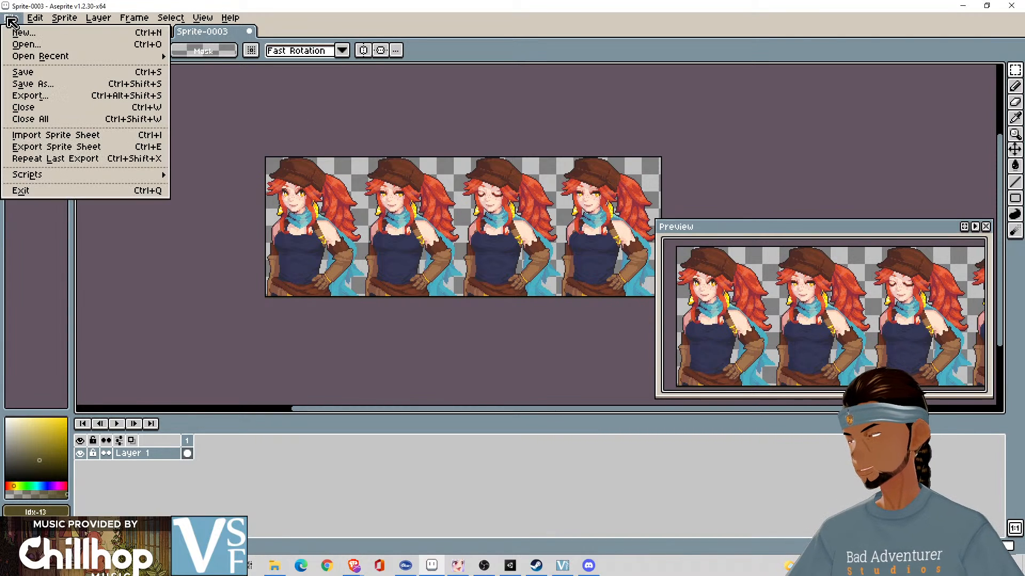
left_click(56, 146)
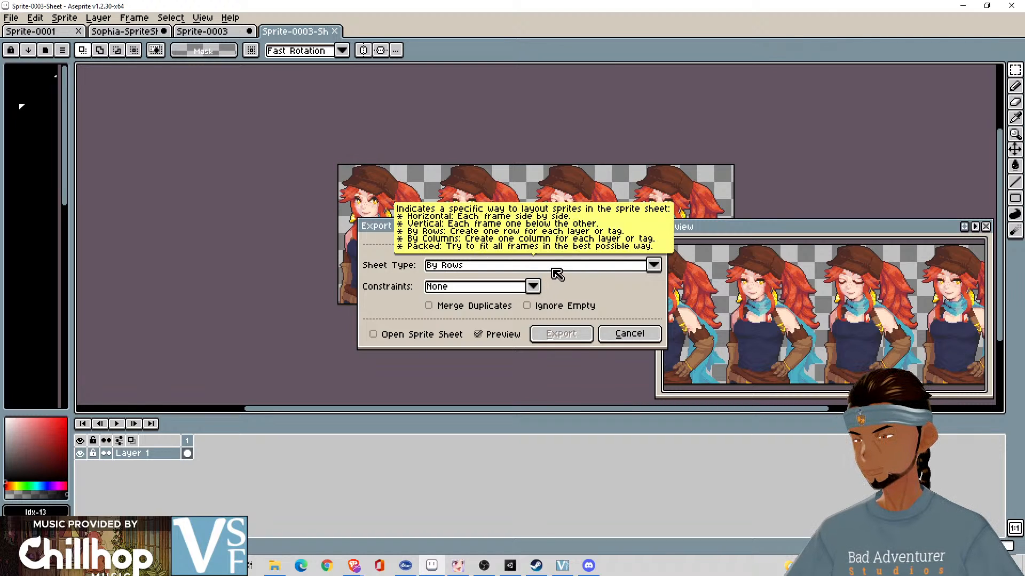
left_click(488, 245)
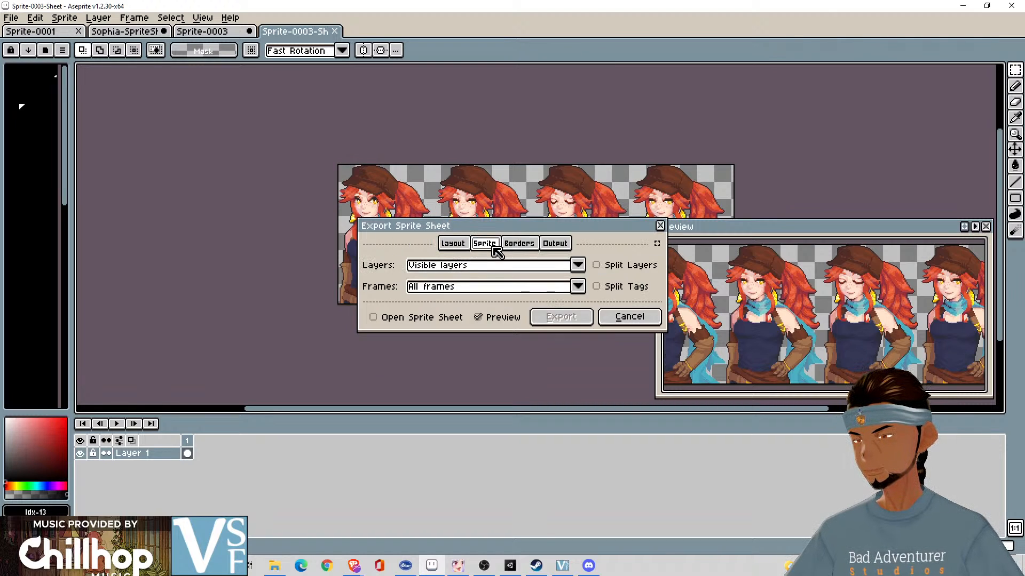
left_click(467, 243)
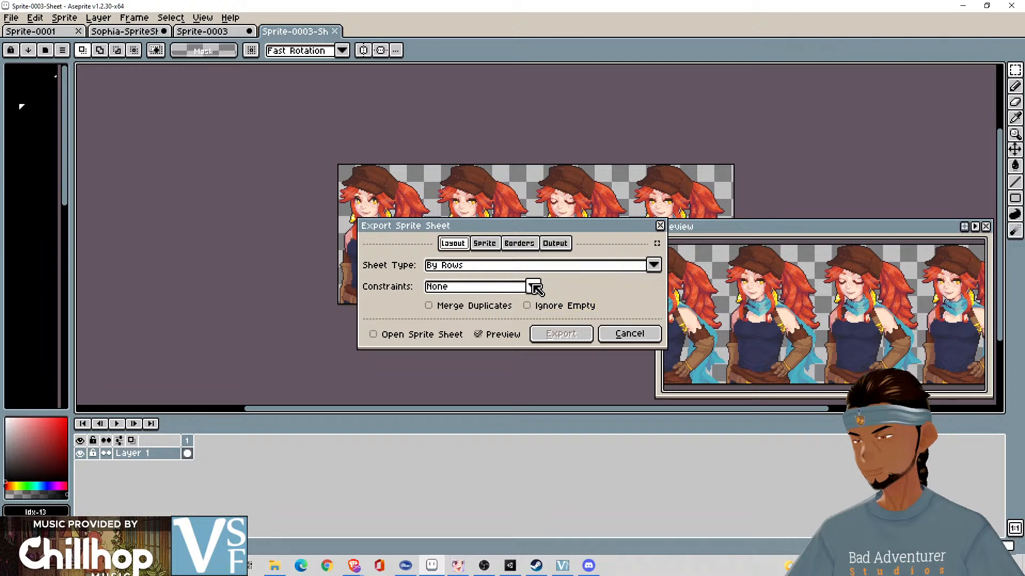
left_click(629, 334)
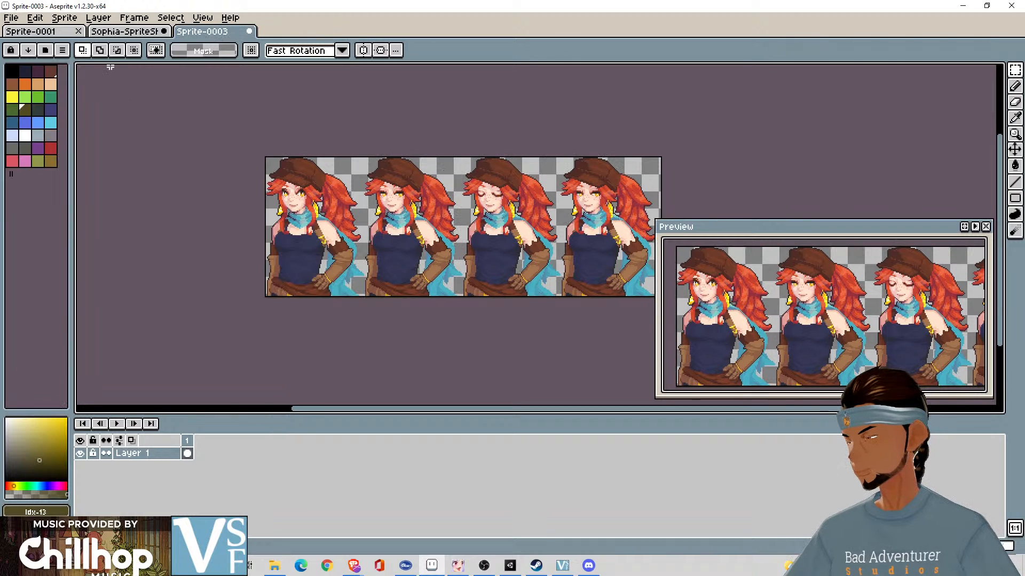
- Check the frame properties of frame 1 and leave them without making changes
left_click(64, 19)
mouse_move(125, 21)
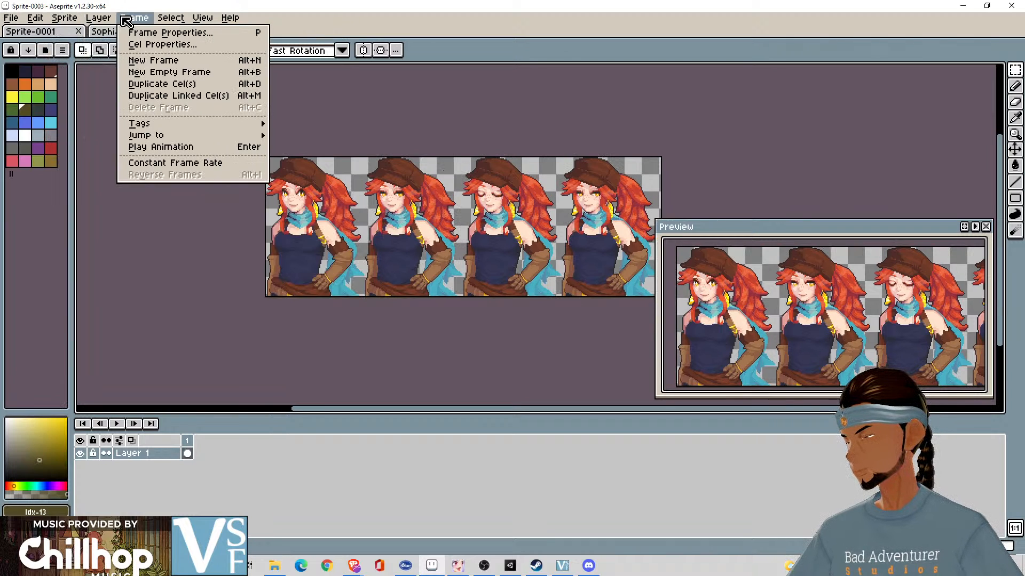
left_click(206, 35)
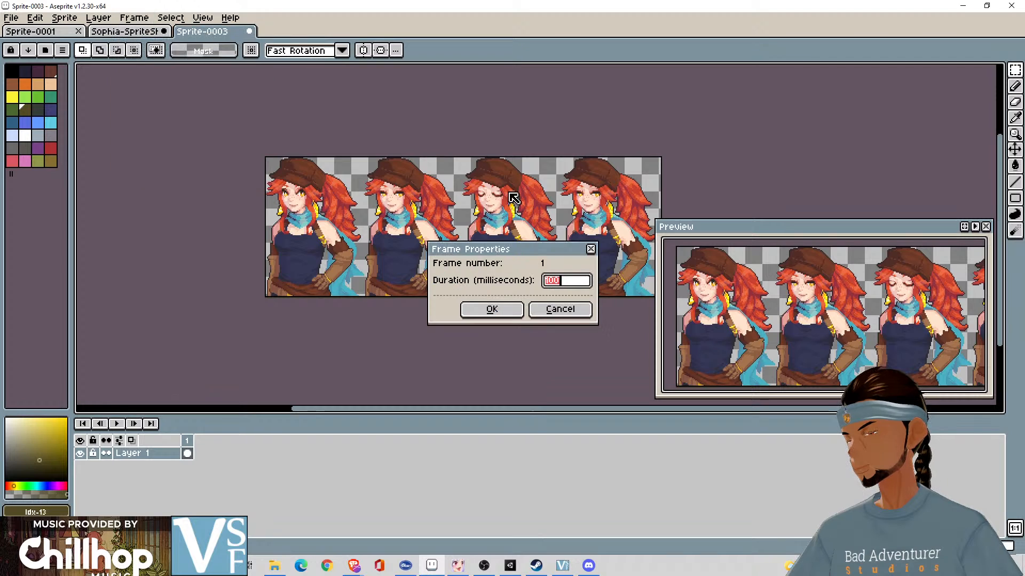
left_click(560, 311)
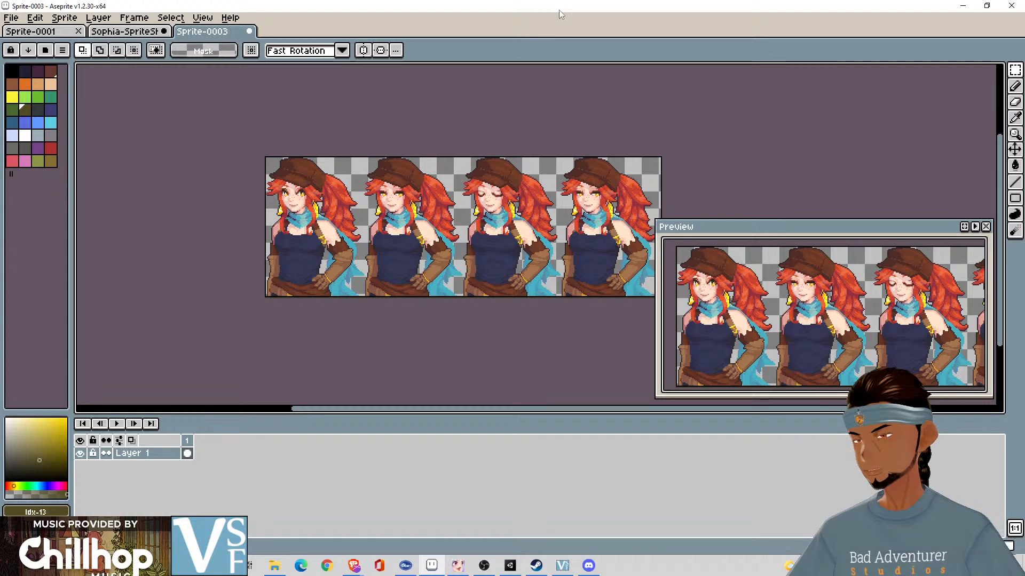
left_click(150, 43)
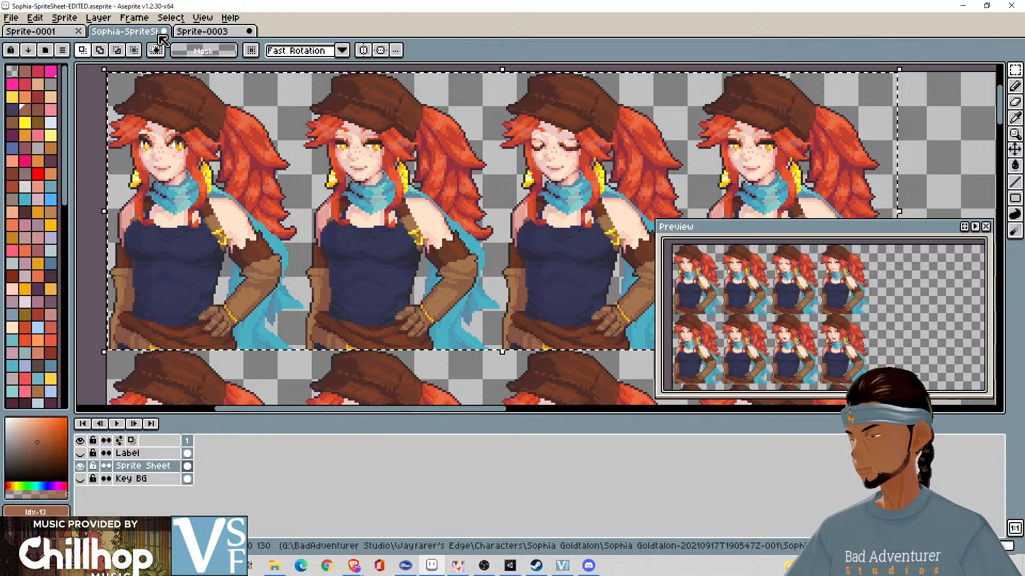
left_click(202, 39)
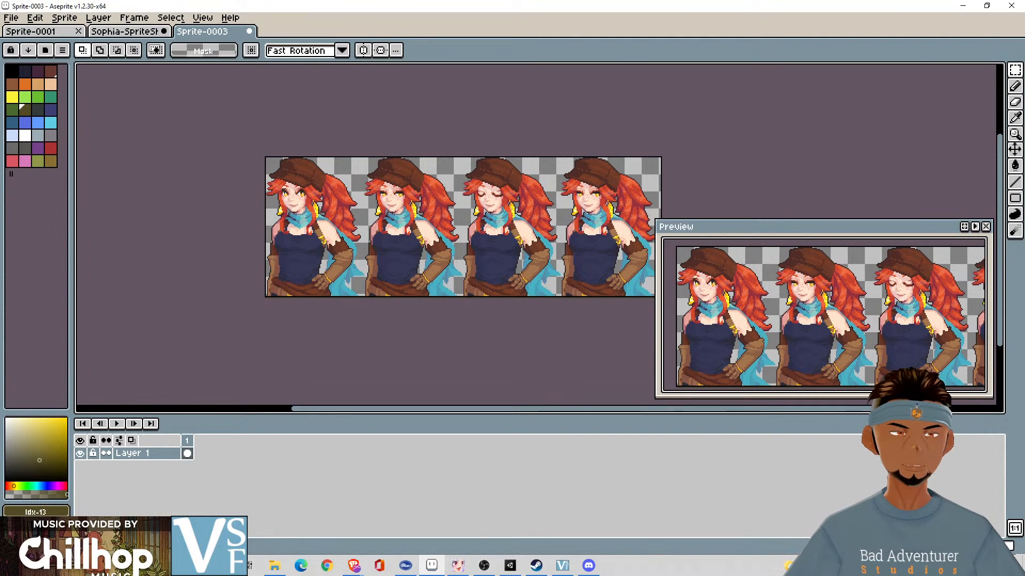
key("alt+Tab")
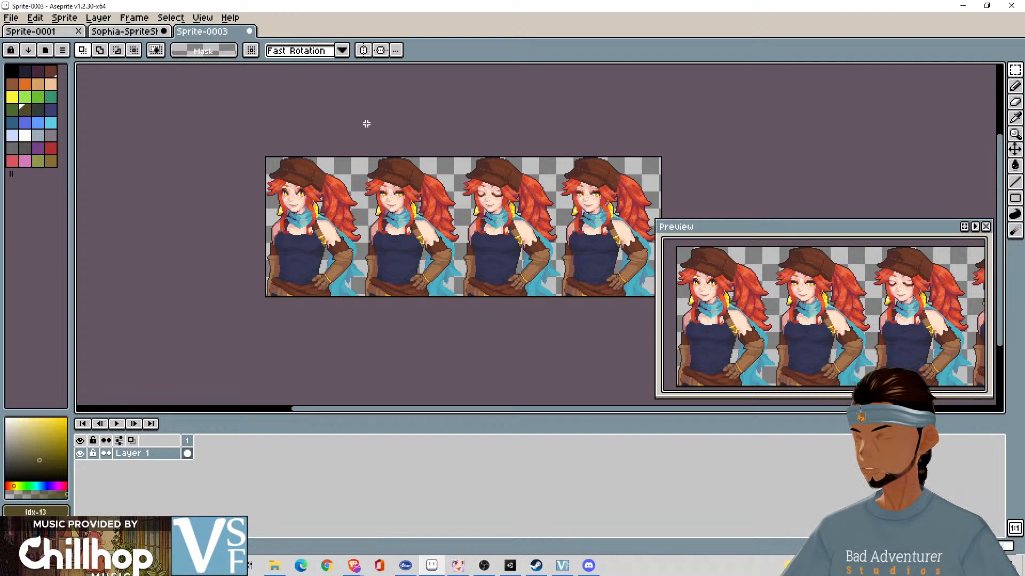
left_click_drag(367, 123, 233, 355)
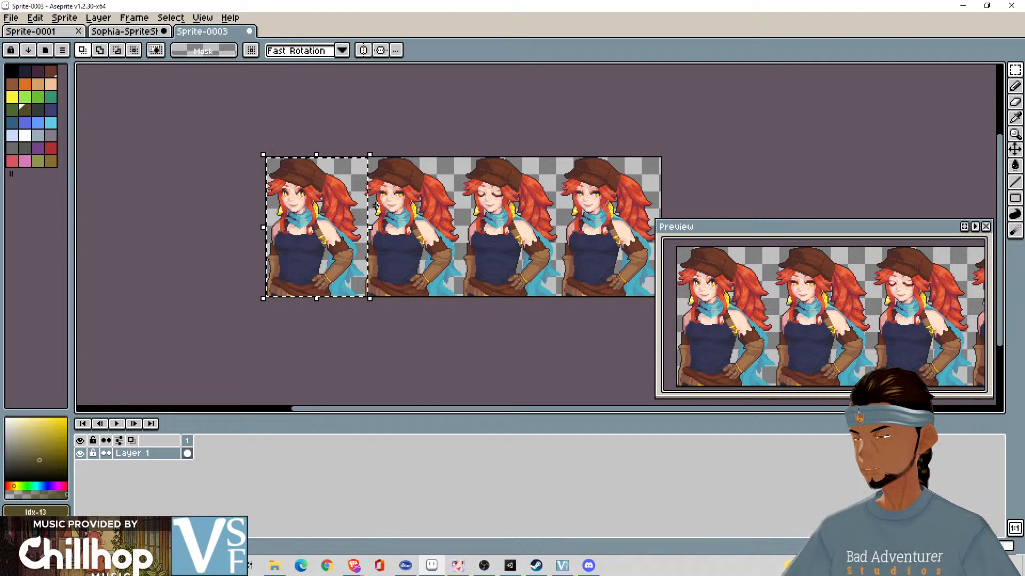
left_click_drag(370, 207, 366, 206)
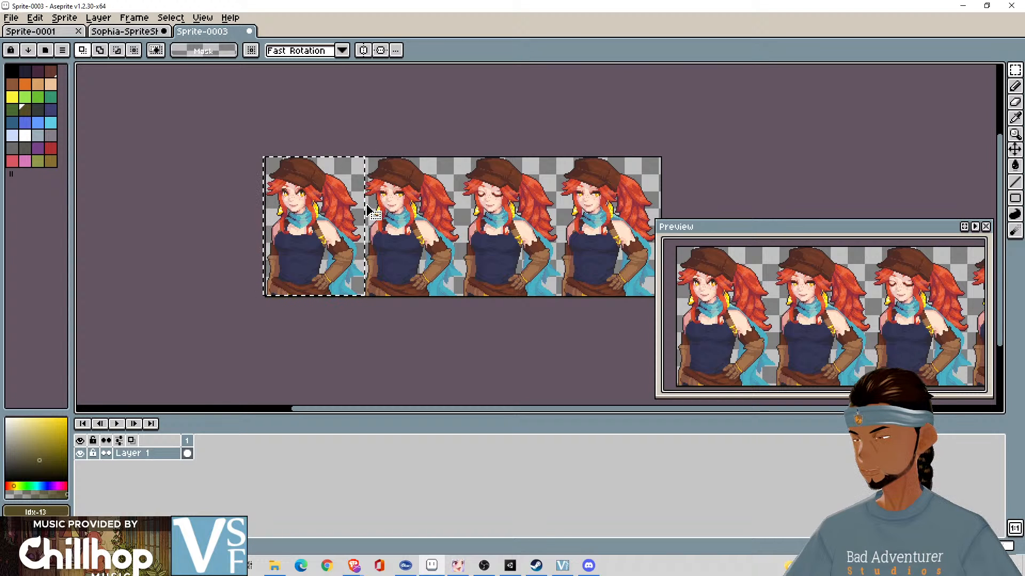
scroll(339, 363, "up", 3)
scroll(339, 364, "down", 1)
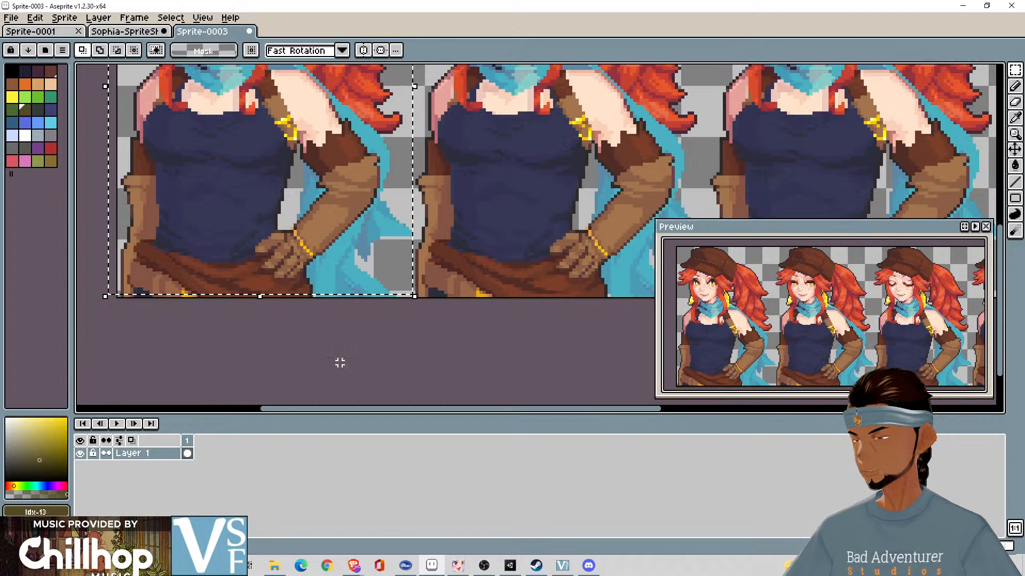
left_click_drag(108, 198, 118, 200)
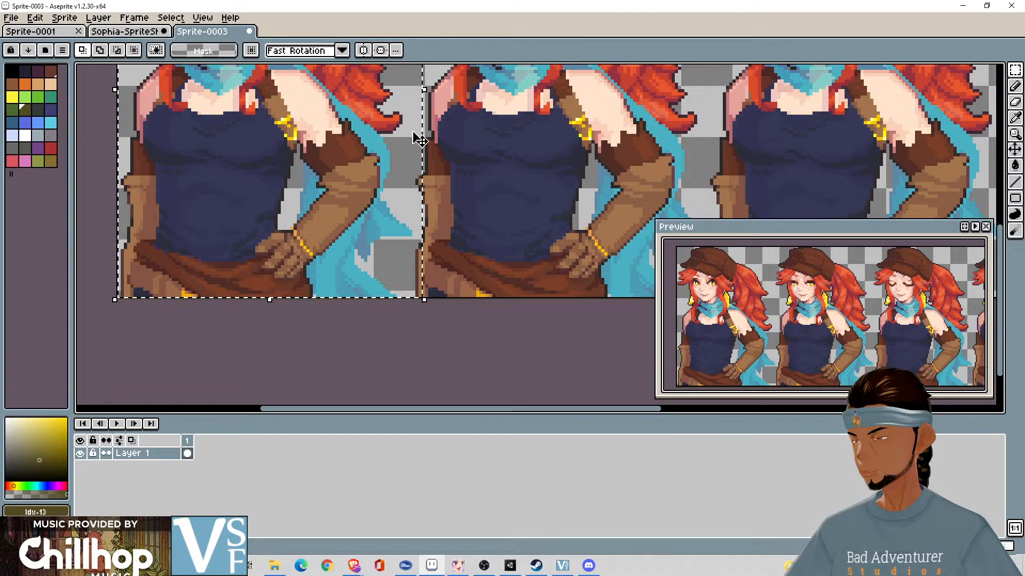
left_click_drag(425, 117, 421, 116)
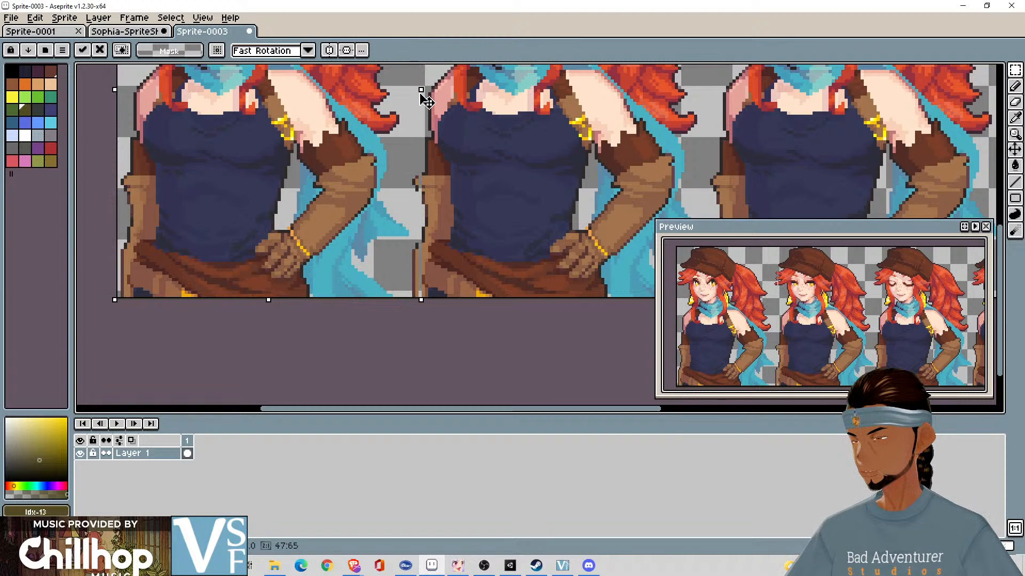
key("Return")
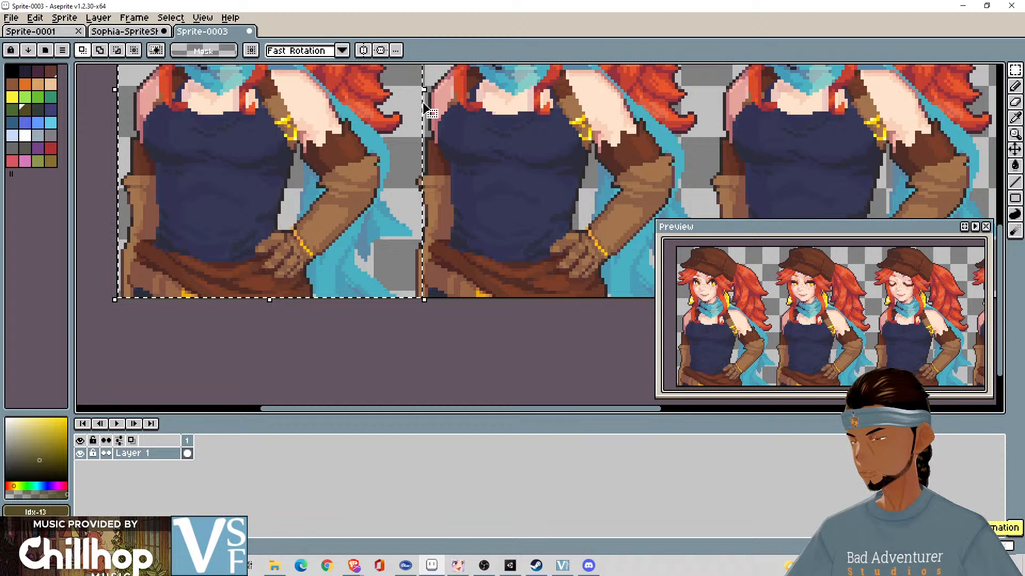
left_click_drag(420, 109, 416, 109)
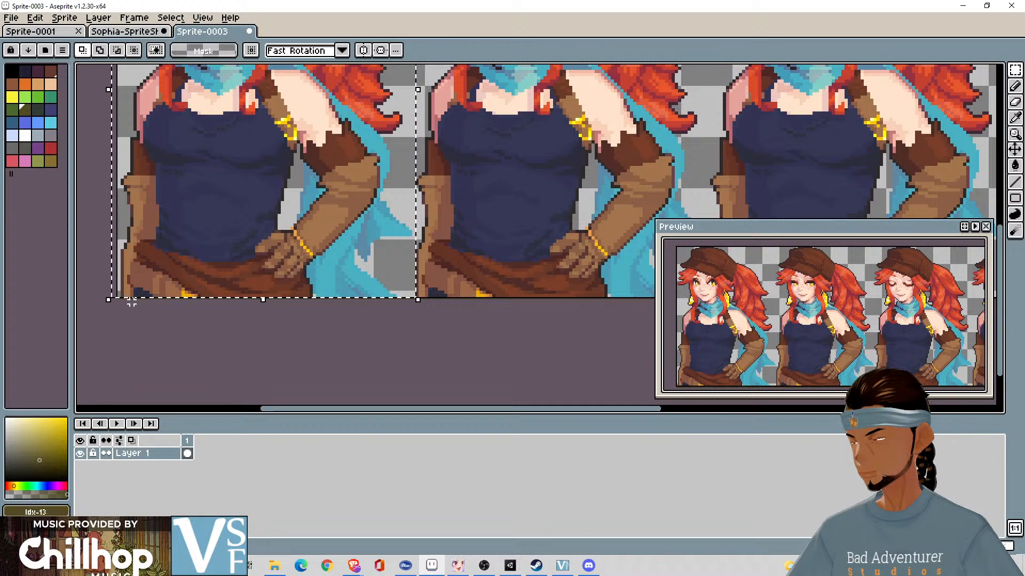
key("ctrl+z")
key("ctrl+d")
- Select the first portrait in the row exactly, cut it to the clipboard and restore it in place
scroll(307, 371, "down", 3)
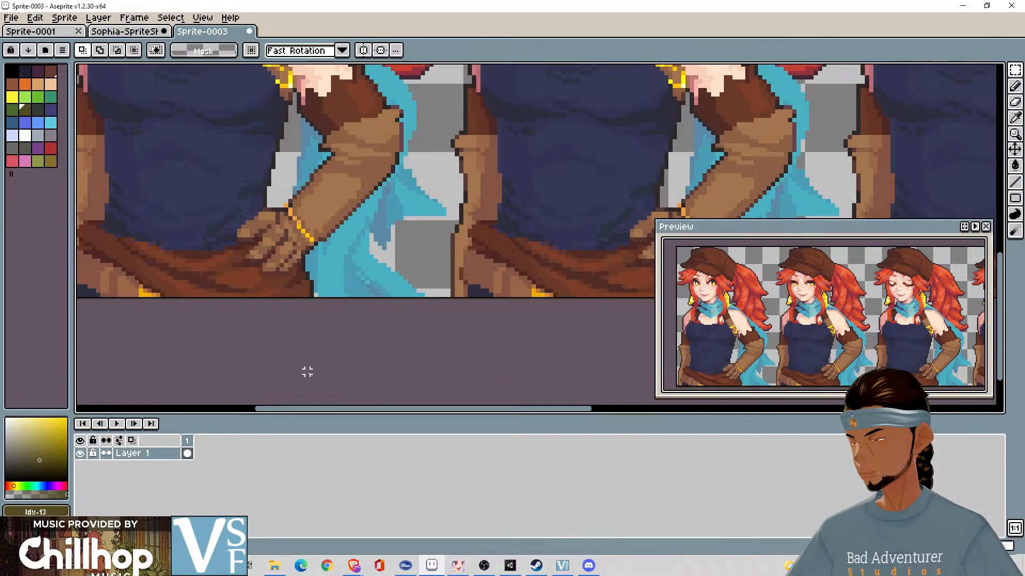
scroll(309, 368, "up", 2)
scroll(344, 289, "down", 1)
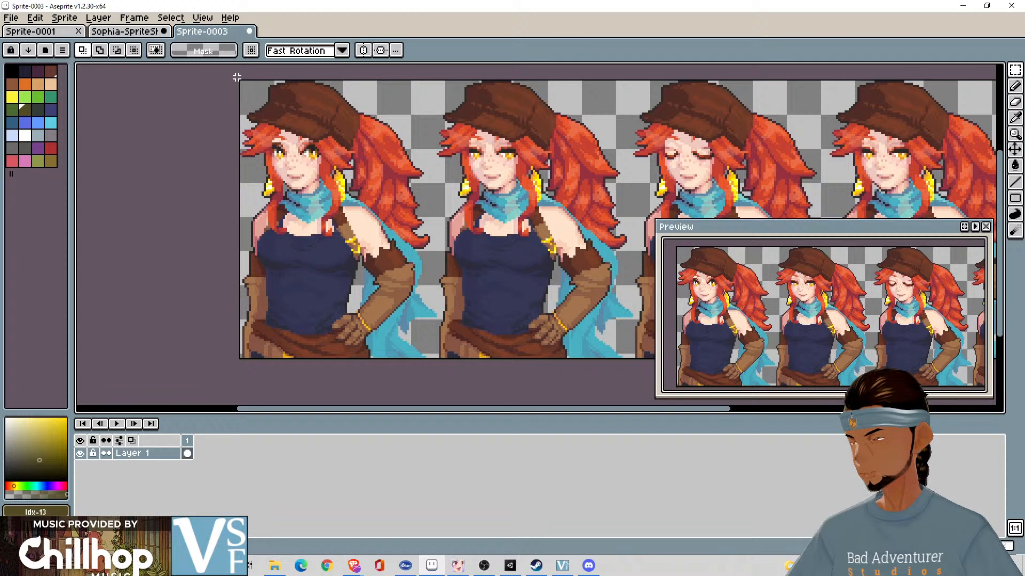
left_click_drag(236, 78, 437, 366)
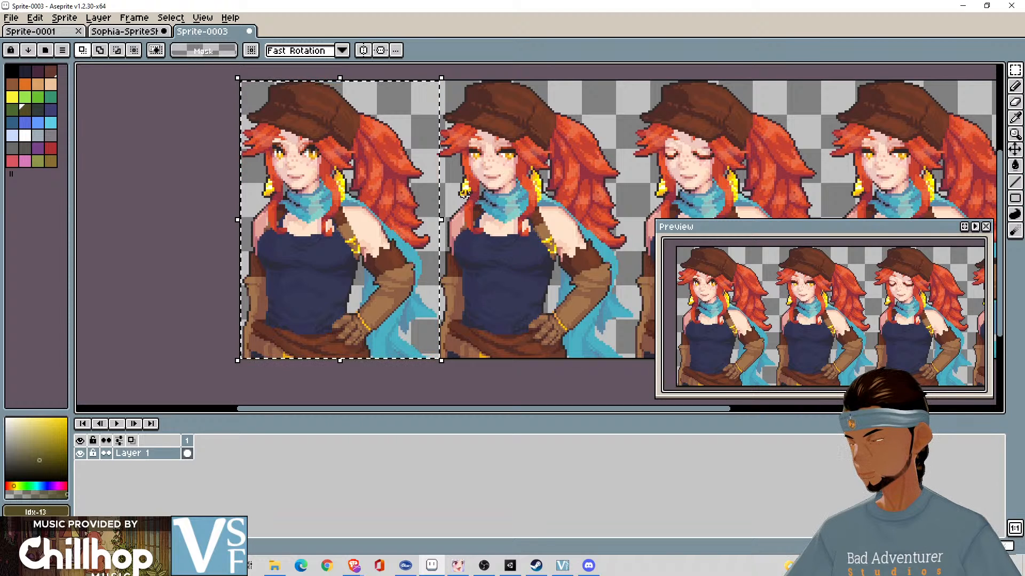
key("Delete")
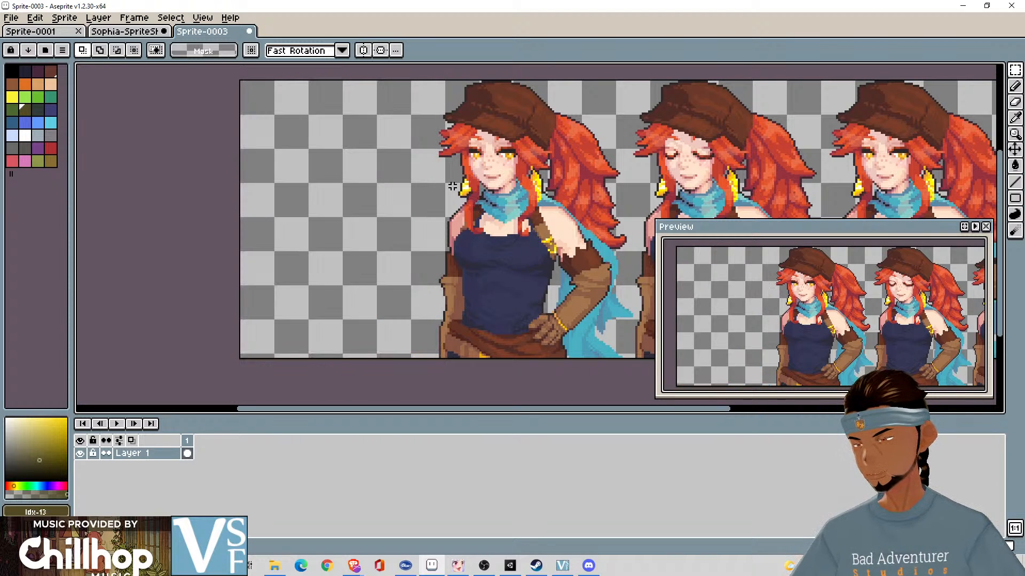
key("ctrl+v")
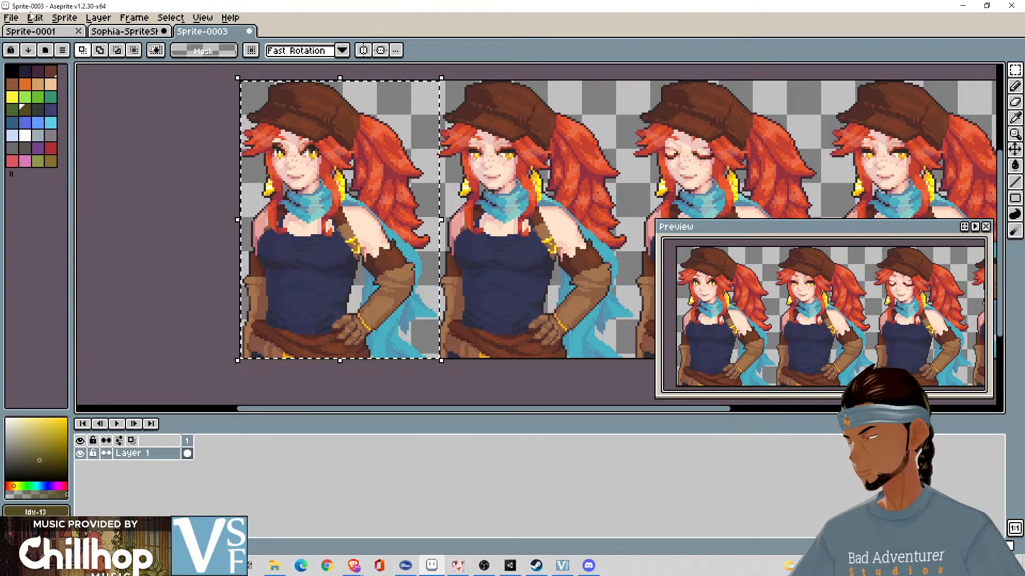
- Create a 93 × 130 px RGBA sprite with a transparent background and paste the first portrait into it
left_click(12, 19)
left_click(23, 33)
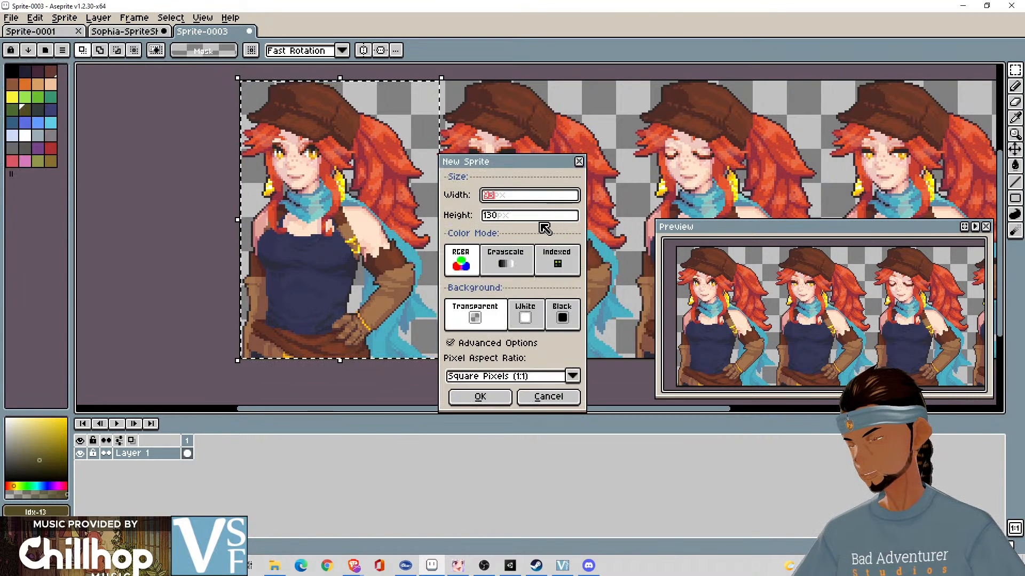
left_click(486, 398)
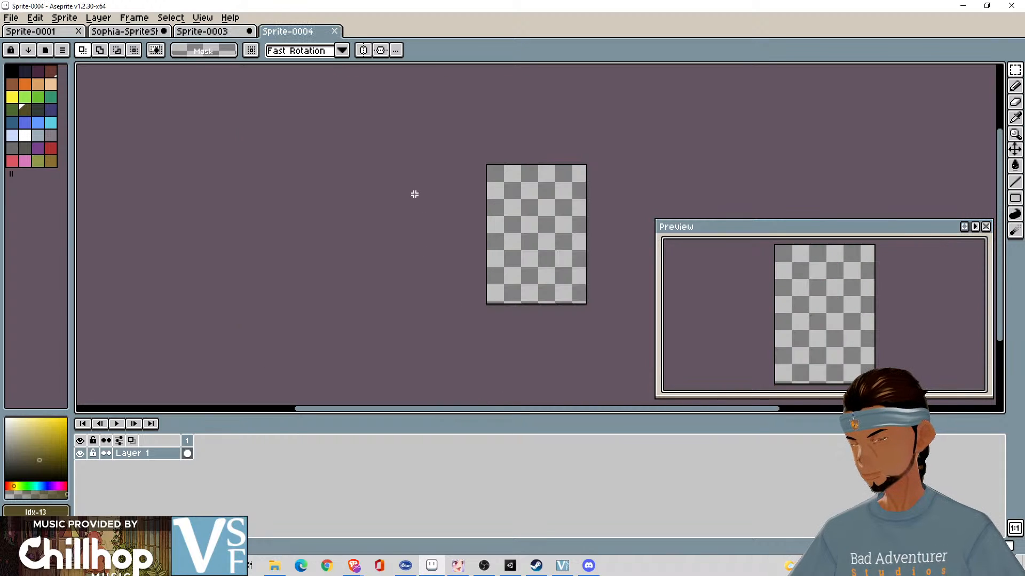
key("ctrl+v")
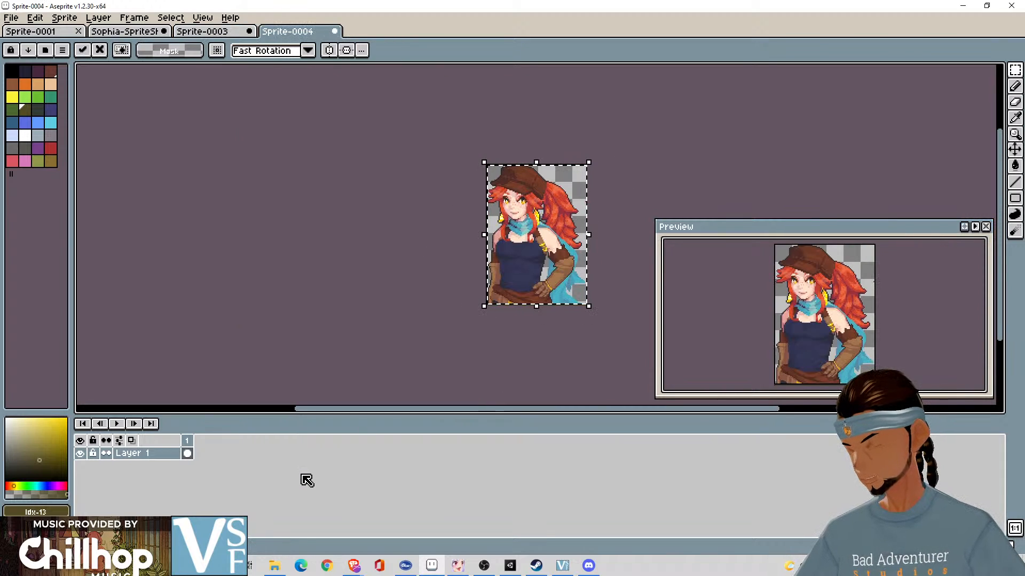
- Add three new frames after frame 1, each carrying a copy of the portrait
key("alt+n")
key("alt+n")
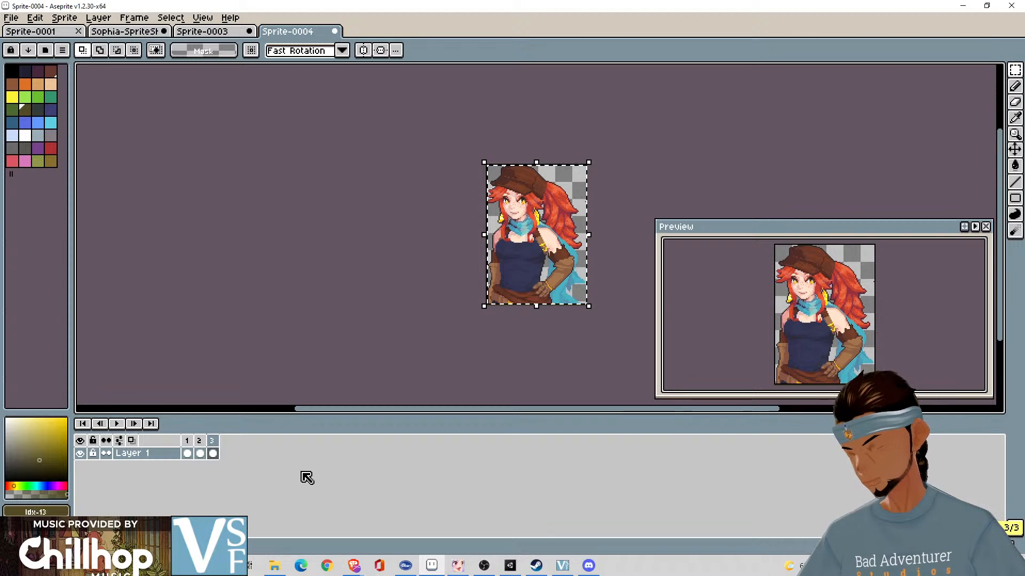
key("alt+n")
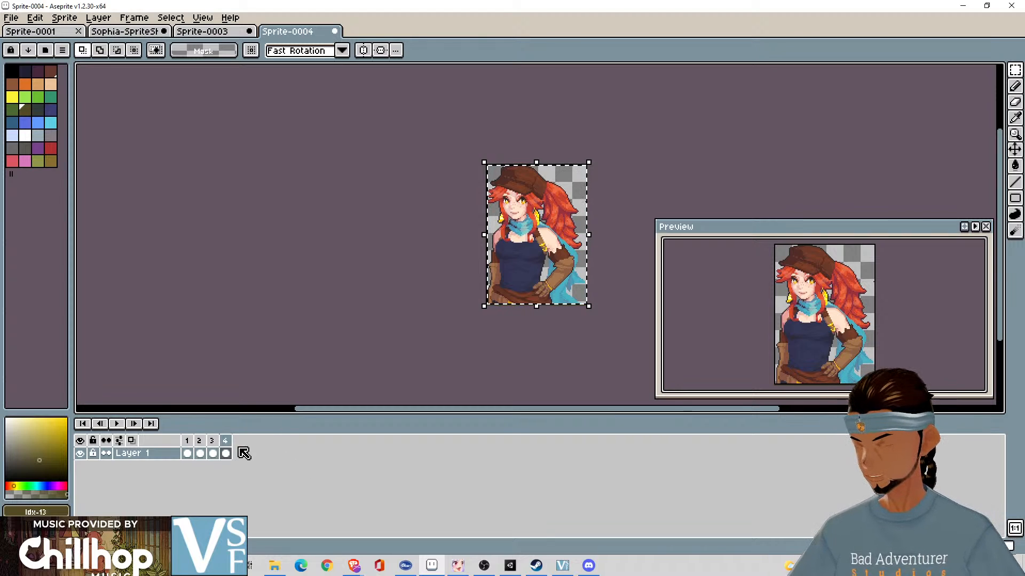
- Deselect the portrait in frame 1 and delete the portrait from frame 2 of Layer 1
left_click(187, 453)
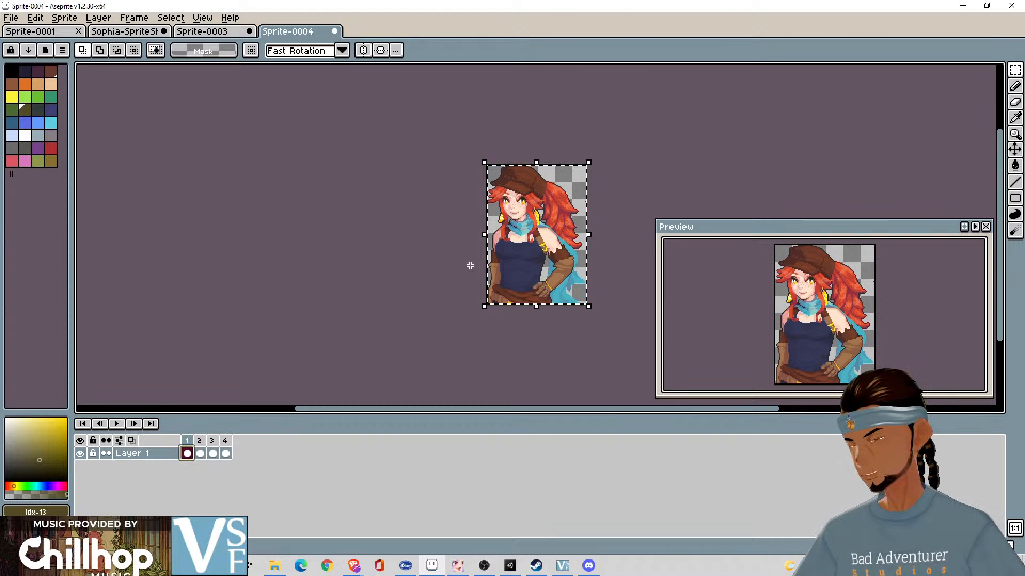
left_click(466, 334)
left_click(199, 453)
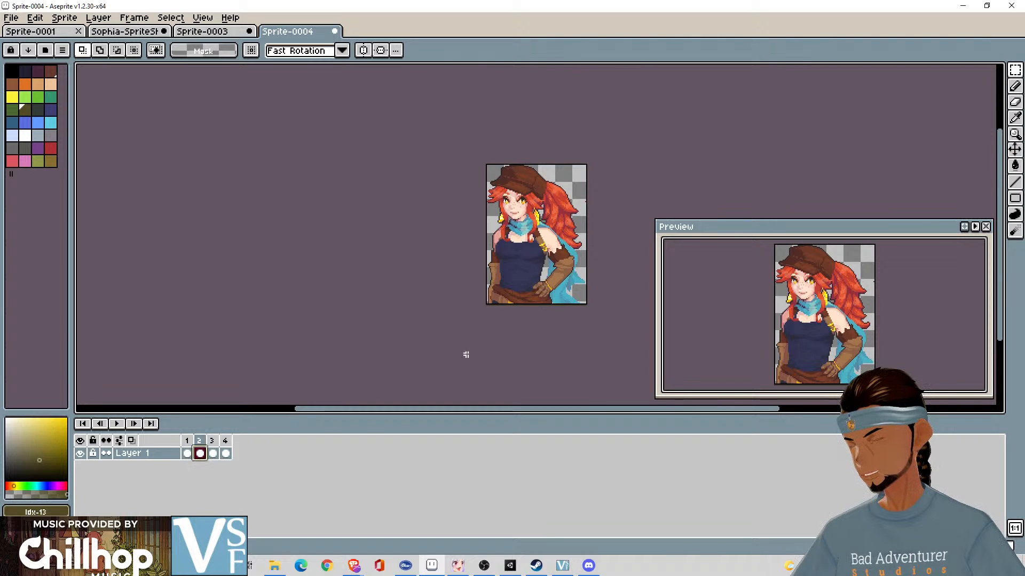
key("Delete")
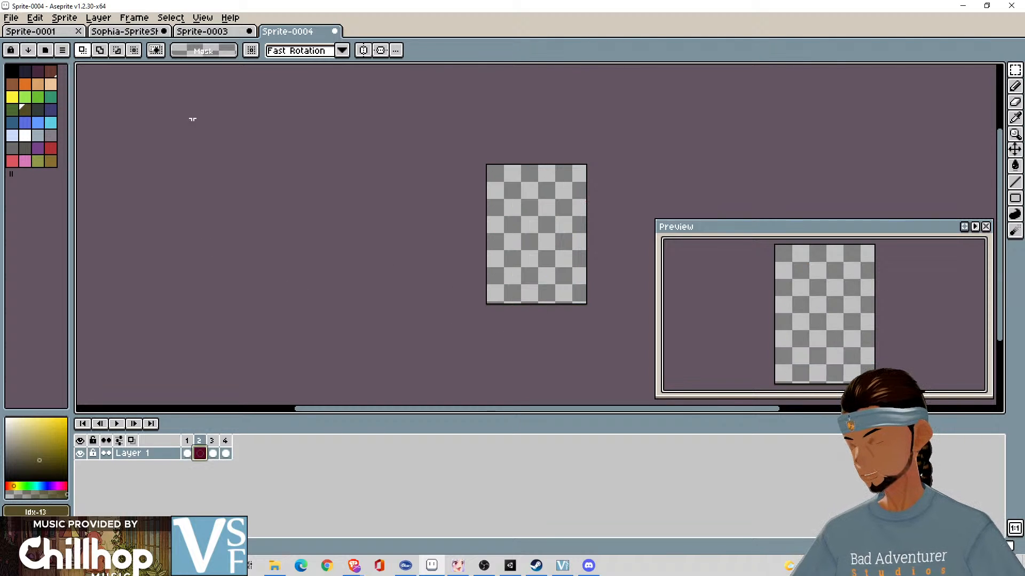
- In Sprite-0003, select the full width and height of the second portrait in the row
left_click(210, 31)
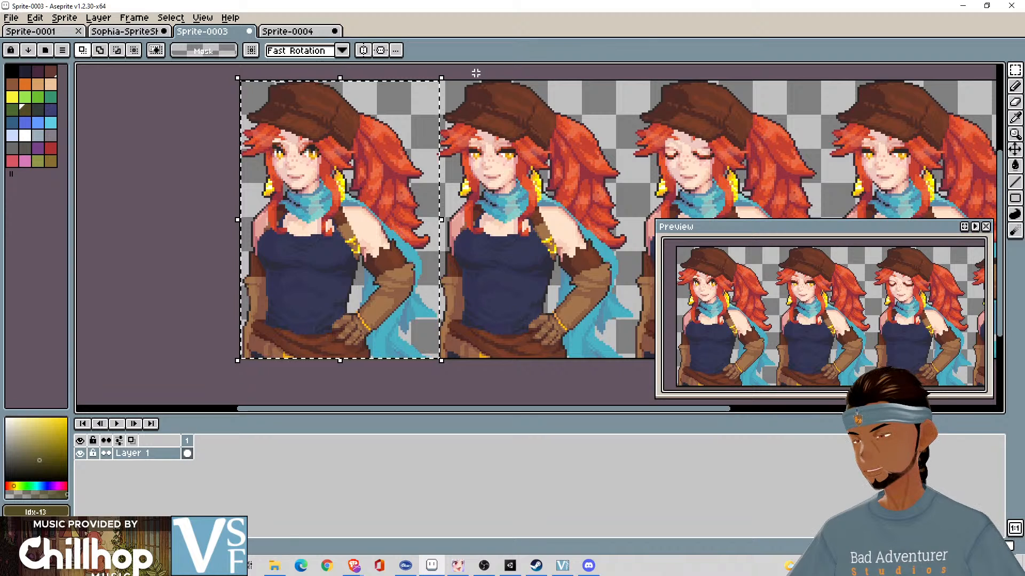
left_click_drag(443, 81, 589, 358)
left_click(434, 78)
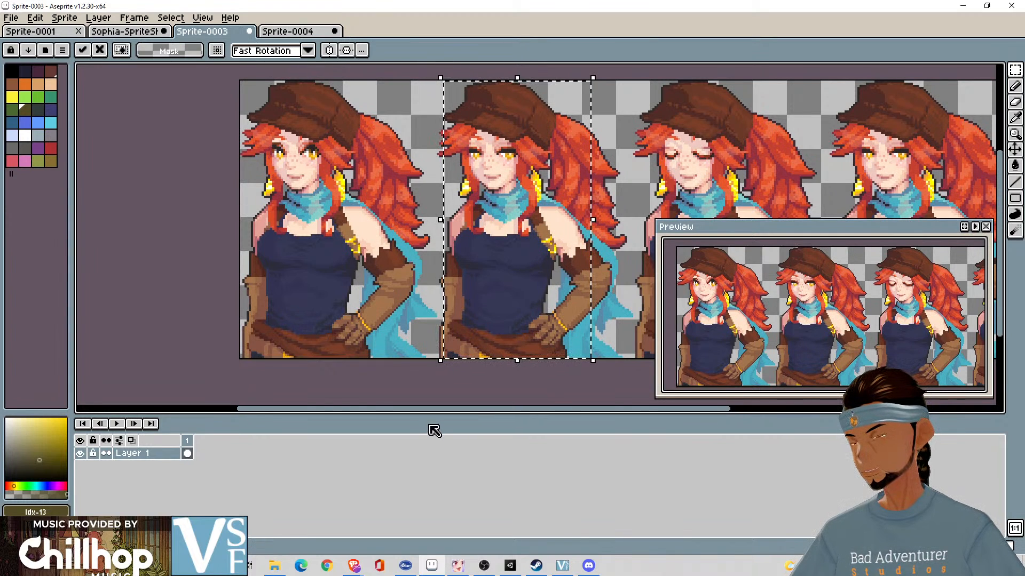
left_click(447, 380)
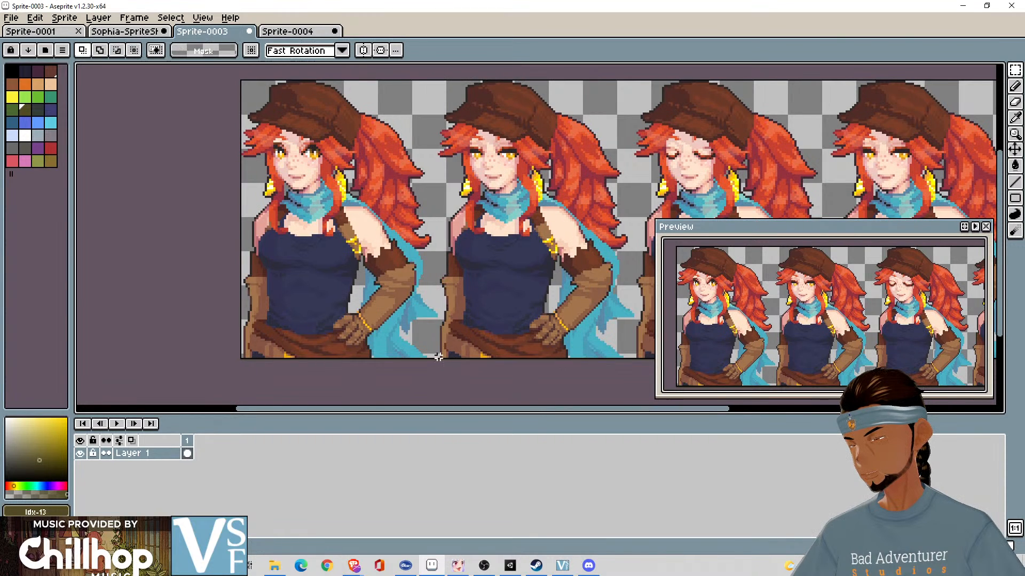
left_click_drag(438, 357, 638, 81)
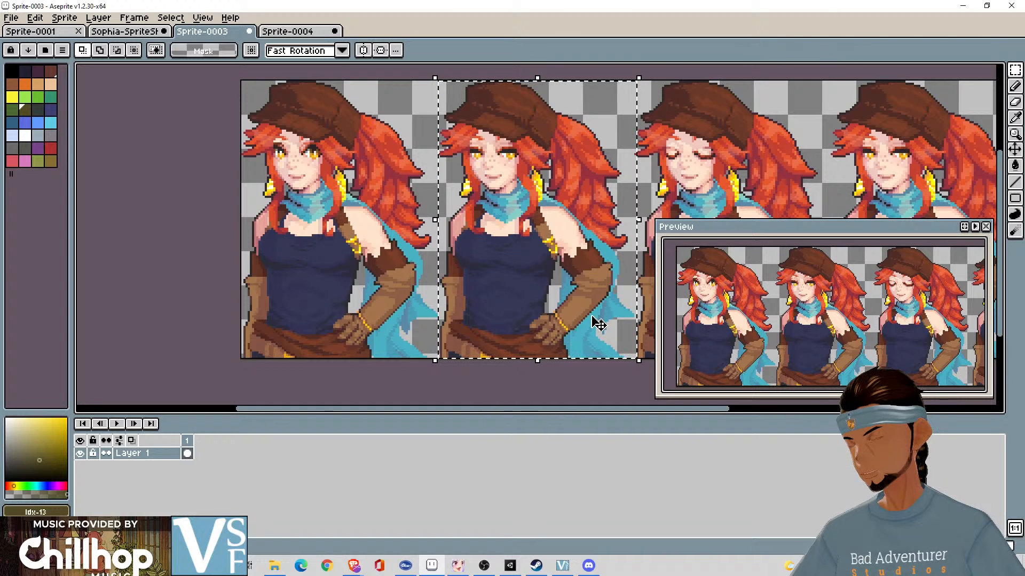
- Try to copy the selected second portrait into frame 2 of Sprite-0004, and undo the paste
key("ctrl+c")
left_click(288, 31)
key("ctrl+v")
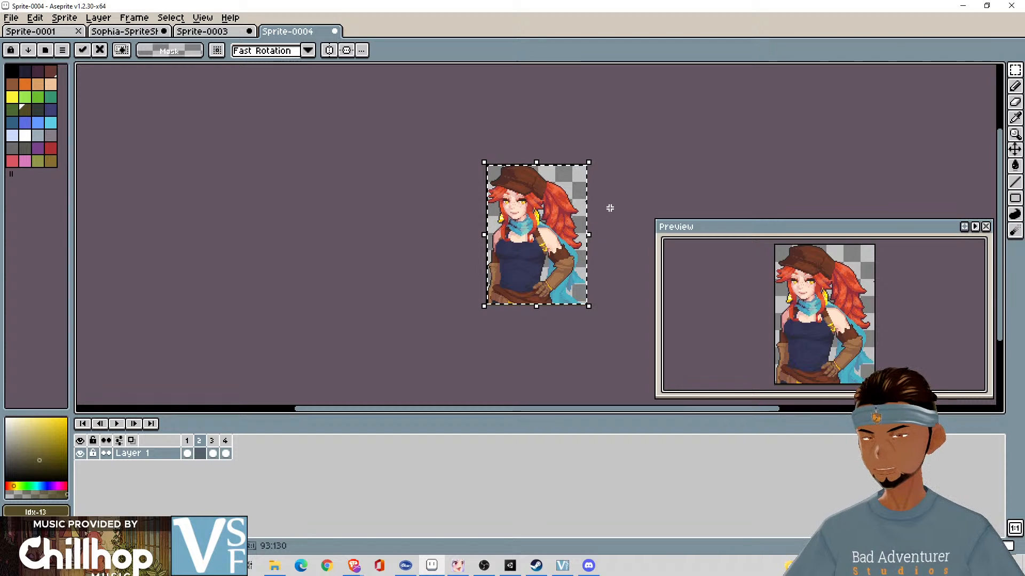
key("ctrl+z")
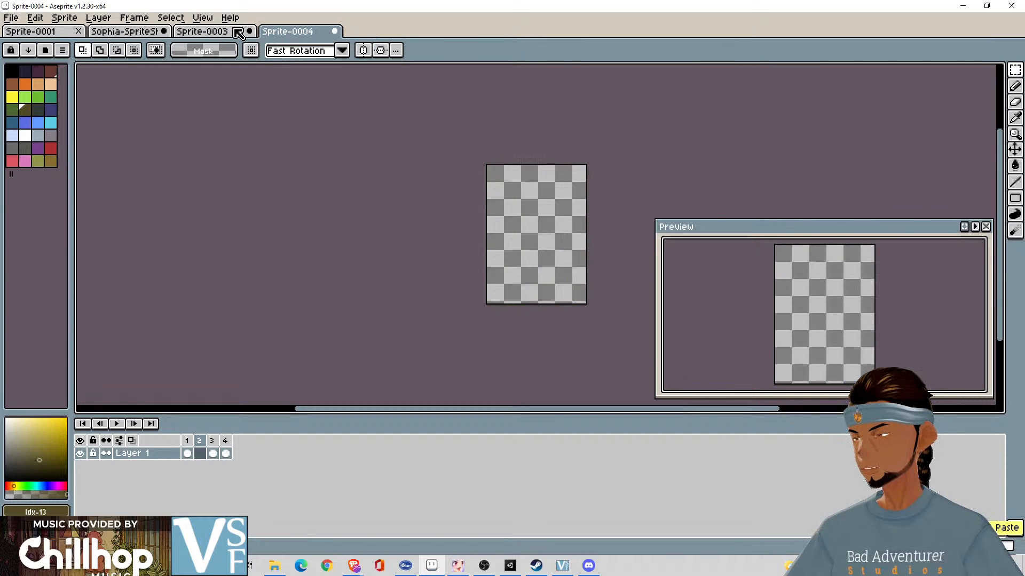
- Try to redraw the selection around the second portrait in Sprite-0003, starting from its upper corners, and clear it
left_click(239, 33)
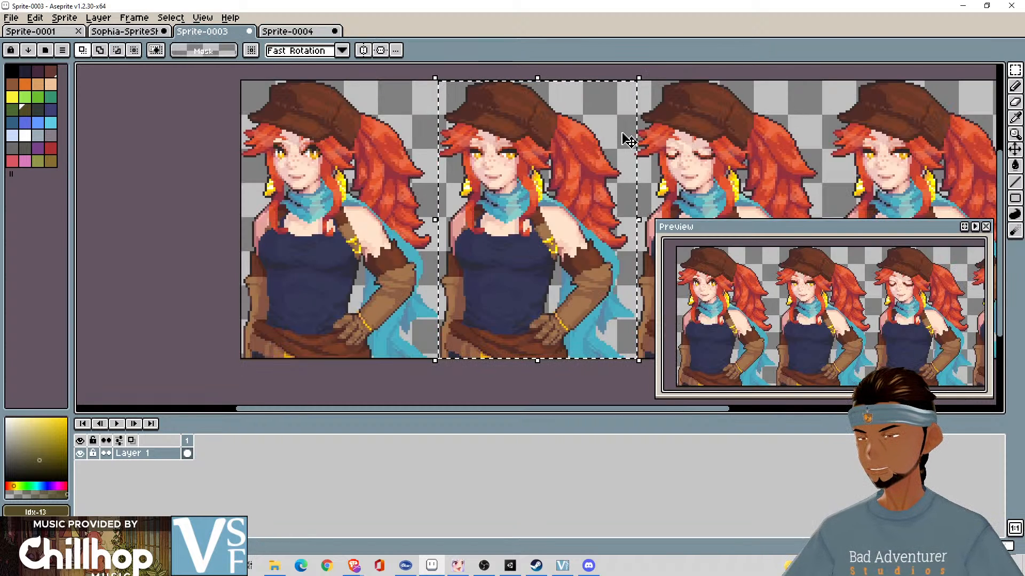
left_click(645, 98)
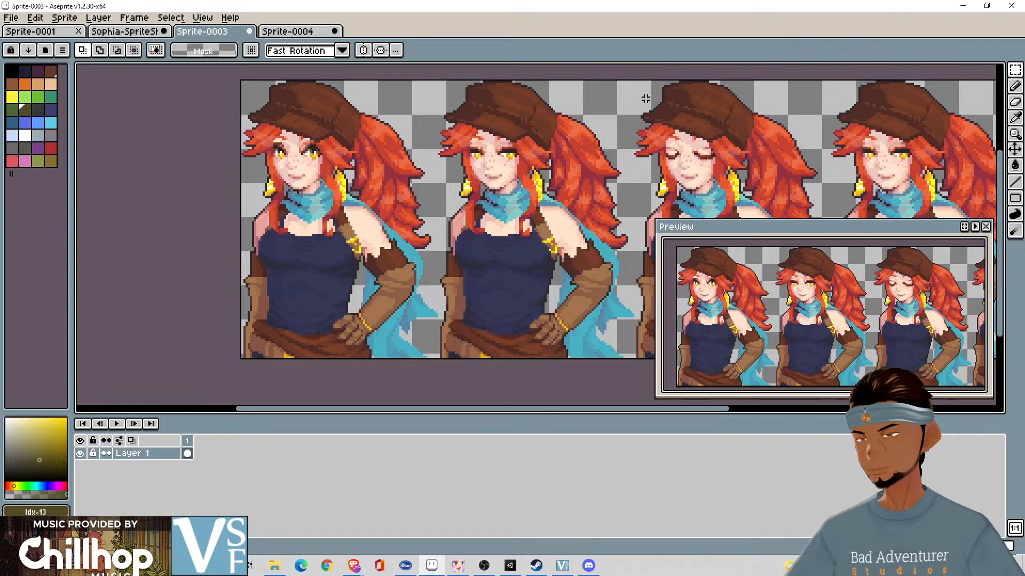
left_click_drag(628, 81, 604, 280)
left_click(465, 70)
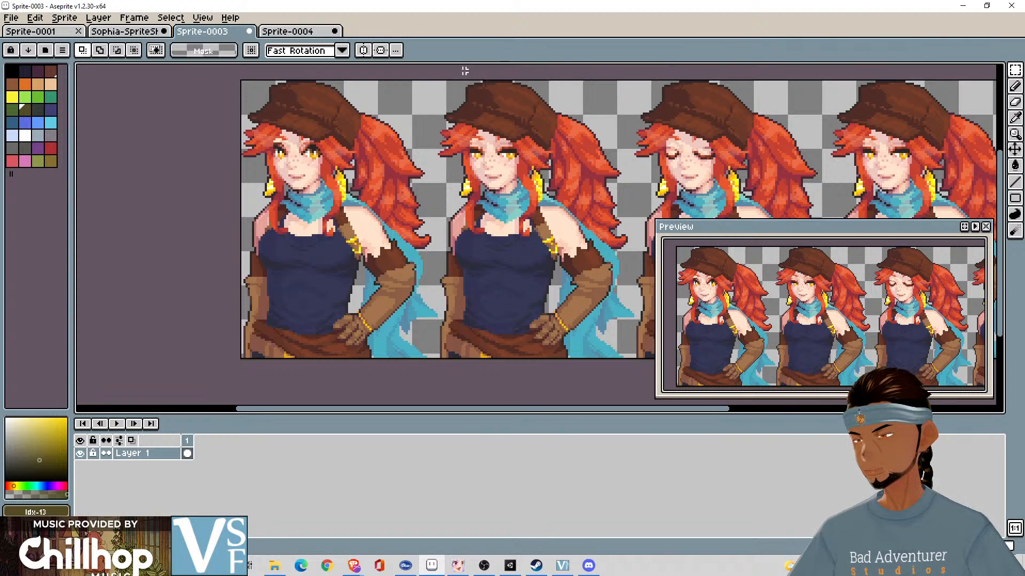
left_click_drag(438, 82, 490, 192)
left_click(438, 83)
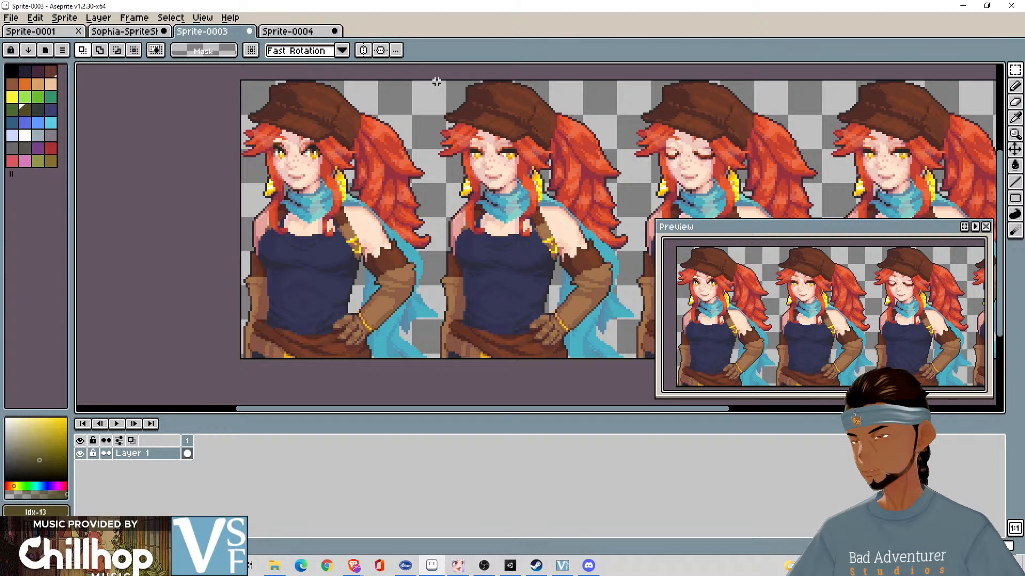
left_click_drag(436, 81, 634, 359)
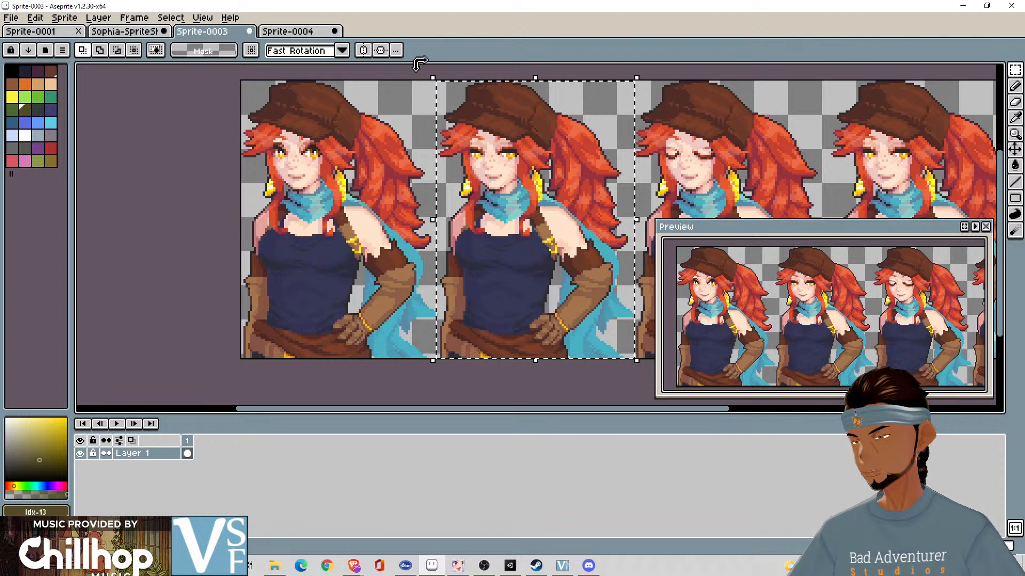
left_click(506, 379)
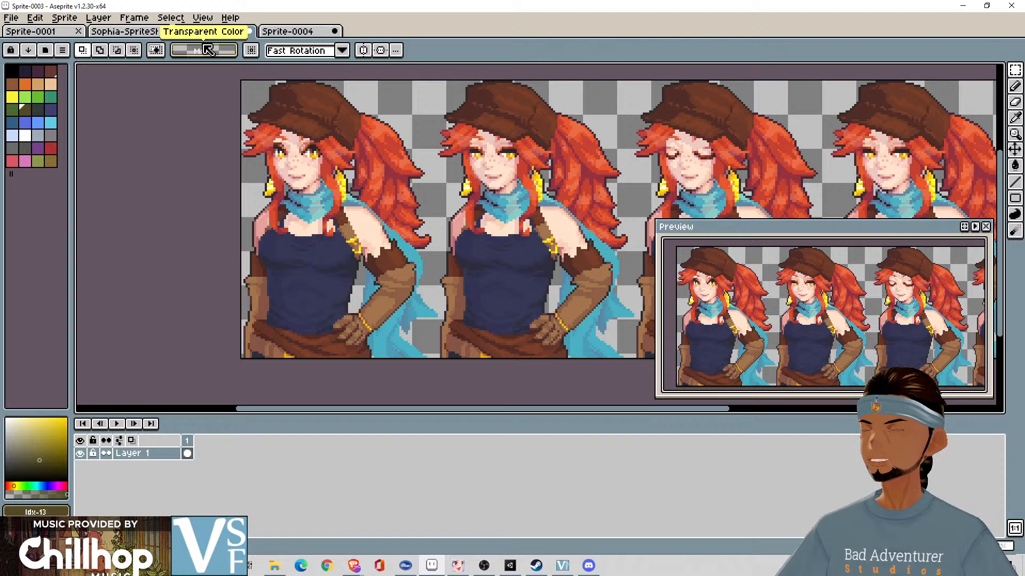
left_click(344, 52)
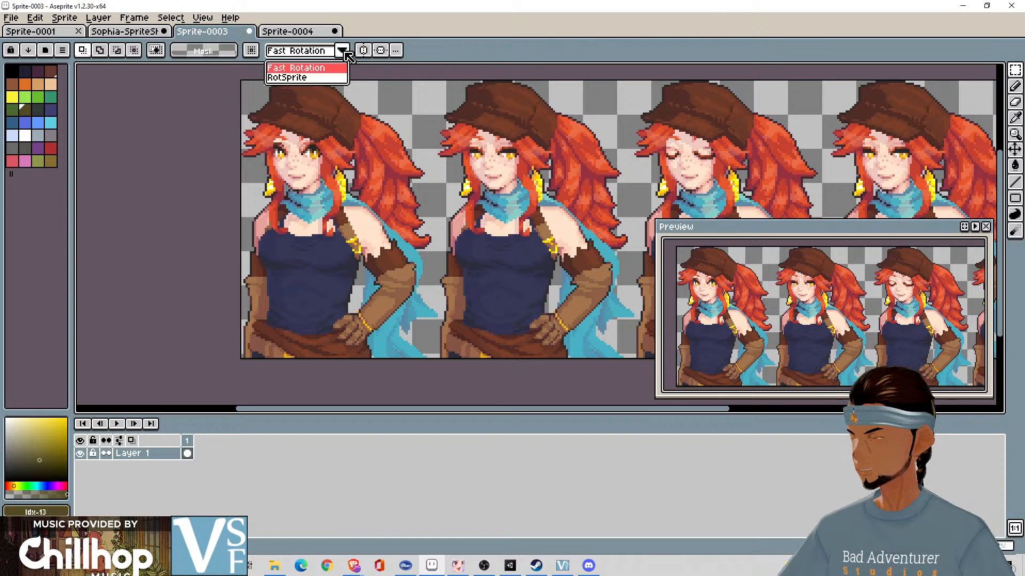
left_click(345, 53)
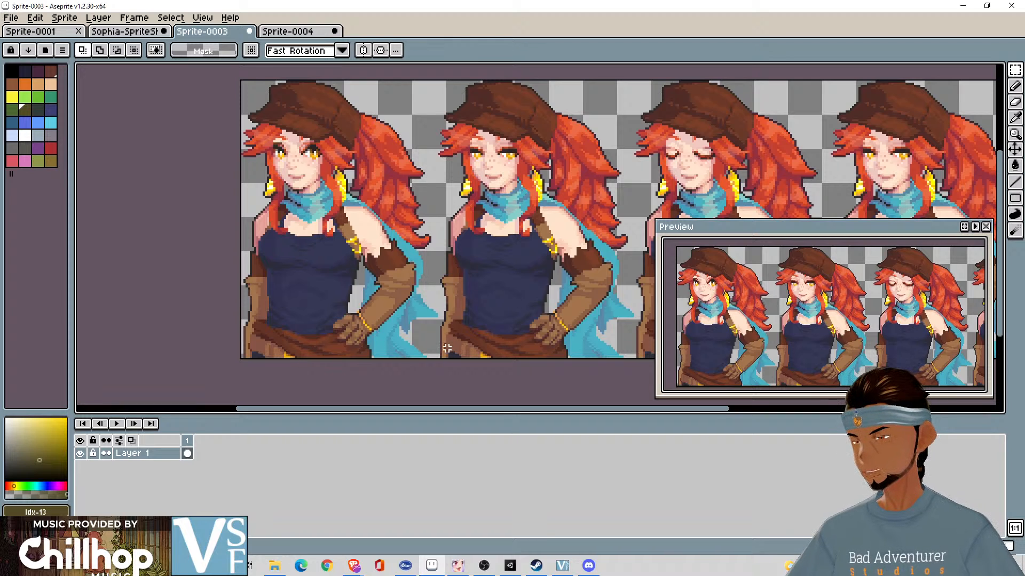
- Try to select the second portrait from its lower-left corner, paste it into frame 2 of Sprite-0004, shift it, and undo the paste
left_click_drag(438, 357, 552, 85)
left_click_drag(620, 77, 633, 81)
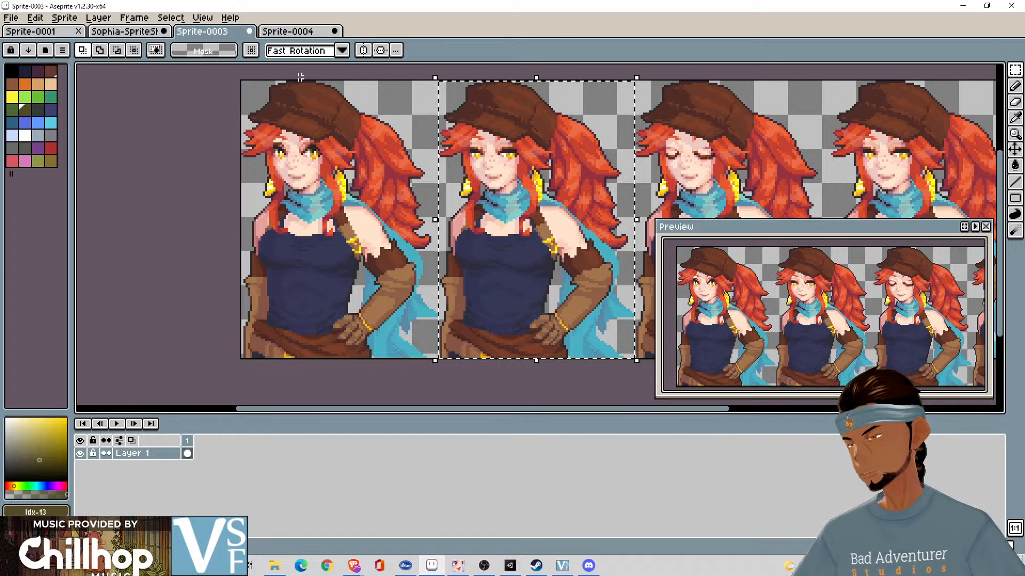
left_click(291, 32)
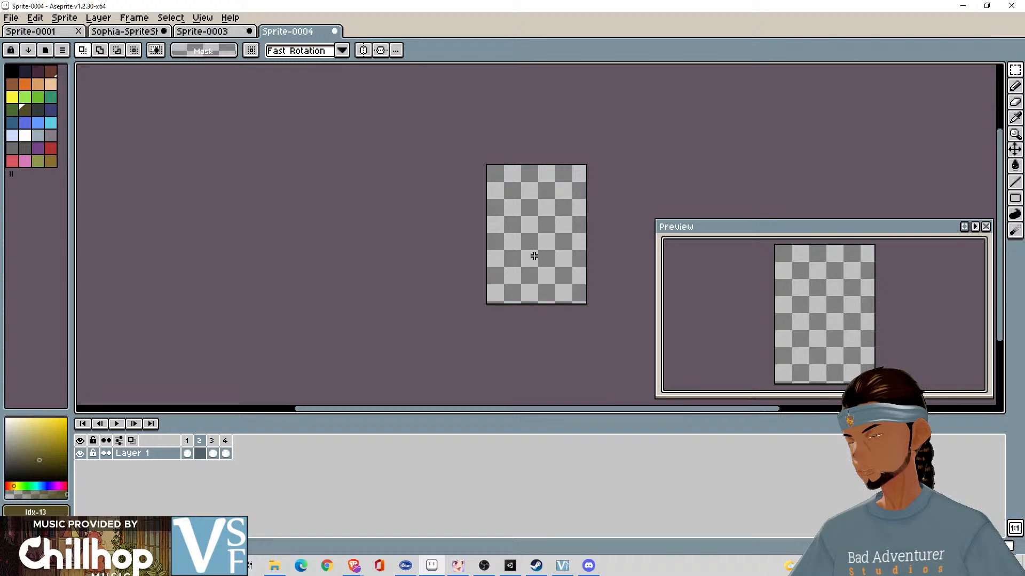
key("ctrl+v")
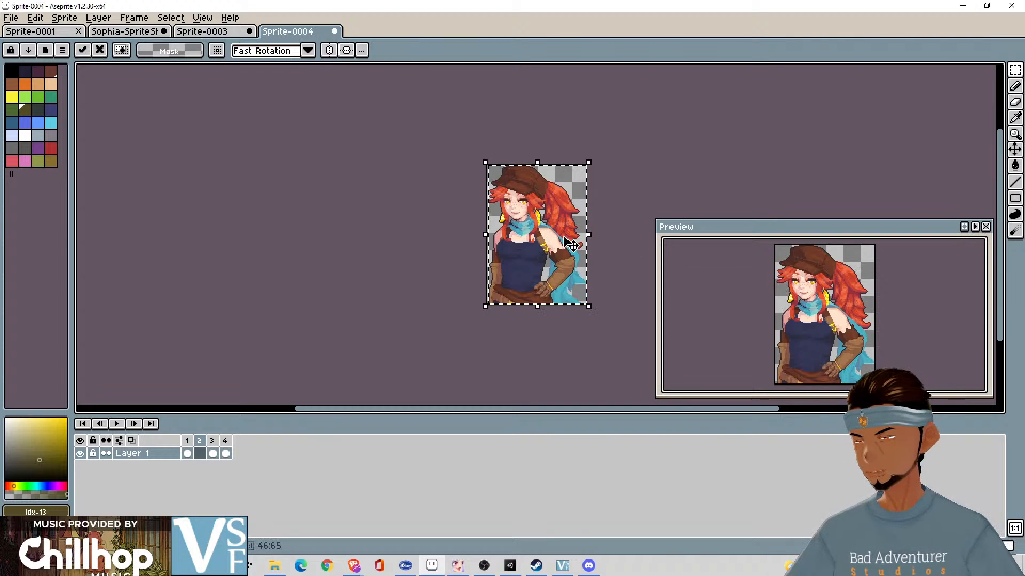
scroll(550, 243, "up", 2)
scroll(564, 243, "down", 2)
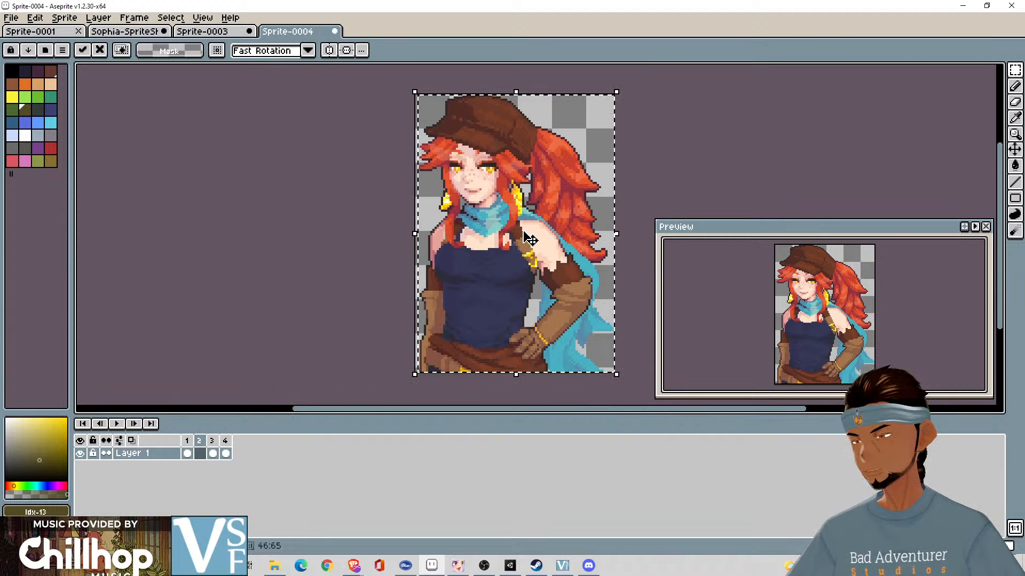
left_click_drag(530, 240, 526, 238)
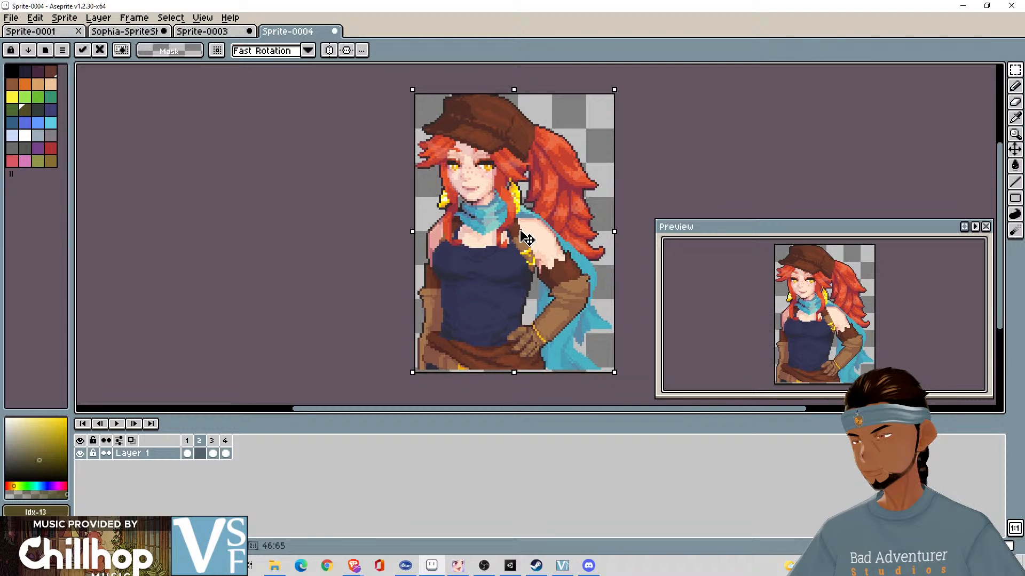
key("ctrl+z")
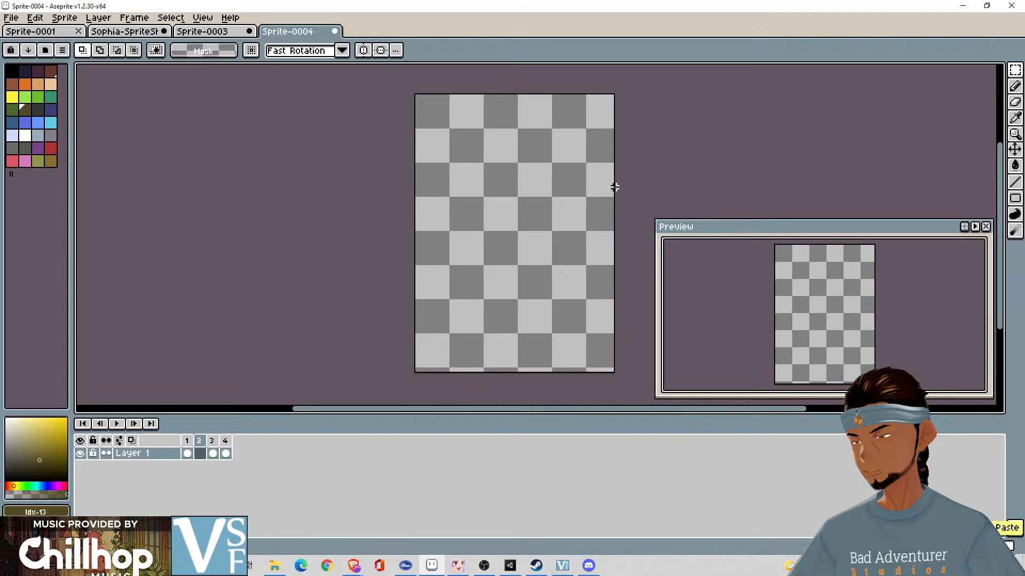
- Examine the edges of the selection around the second portrait in Sprite-0003 up close
left_click(212, 31)
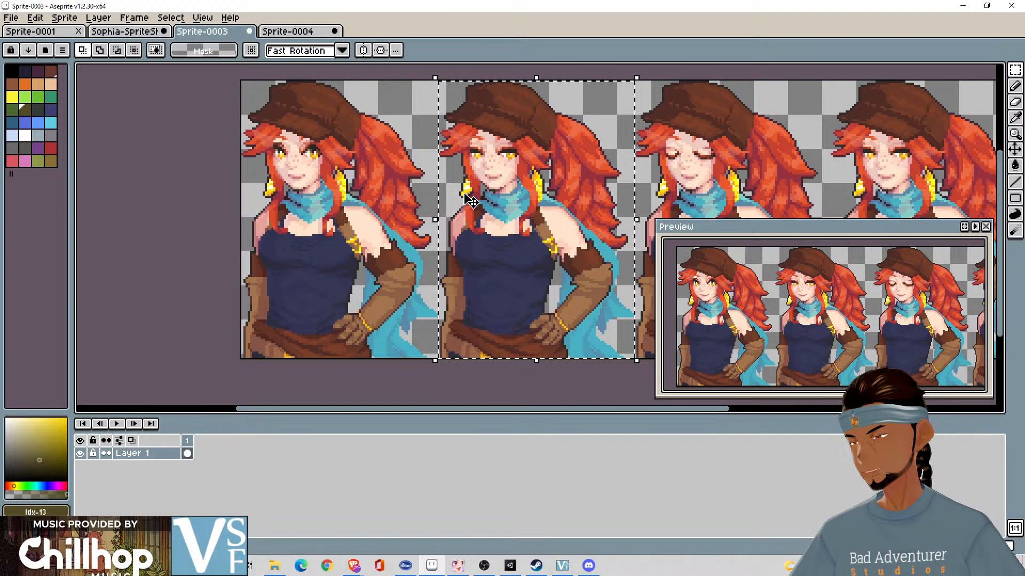
scroll(469, 198, "up", 2)
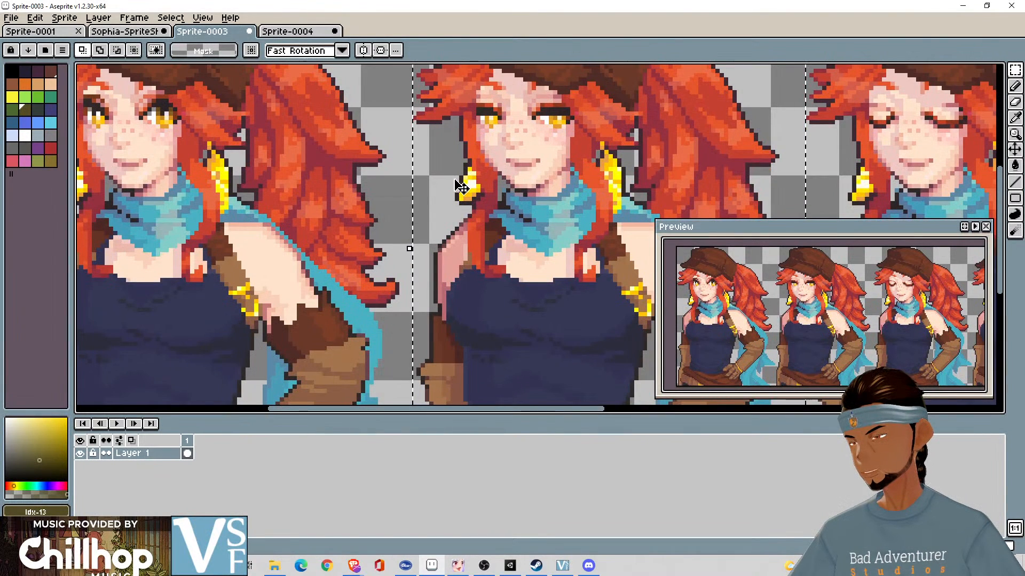
scroll(461, 187, "down", 1)
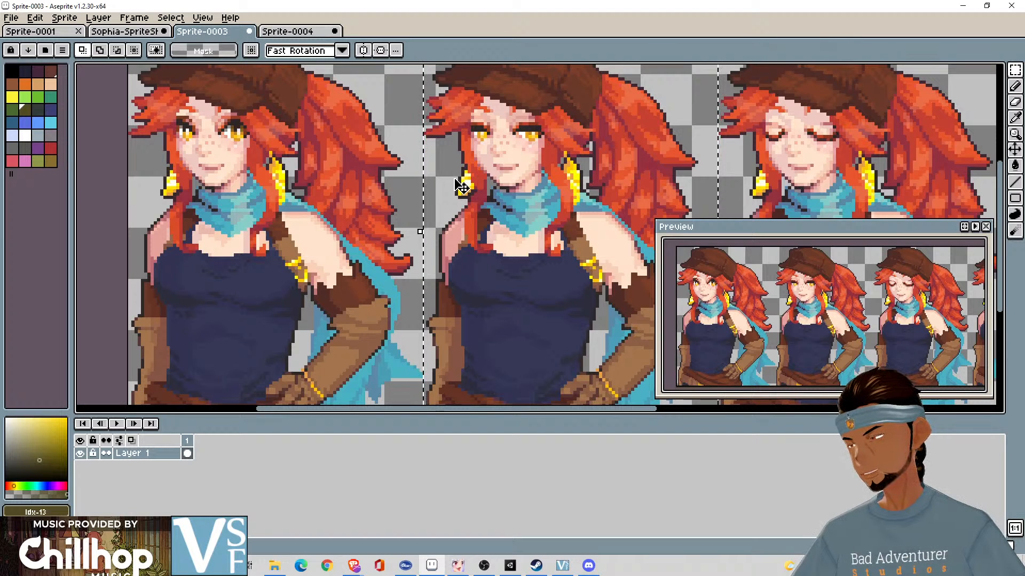
scroll(462, 186, "down", 1)
scroll(461, 187, "up", 1)
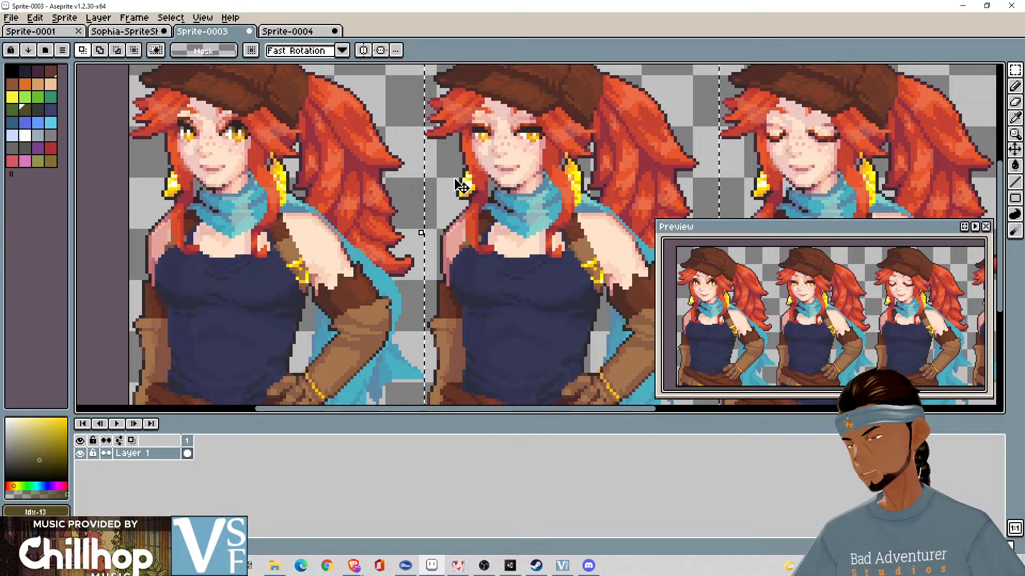
left_click(309, 32)
left_click(202, 32)
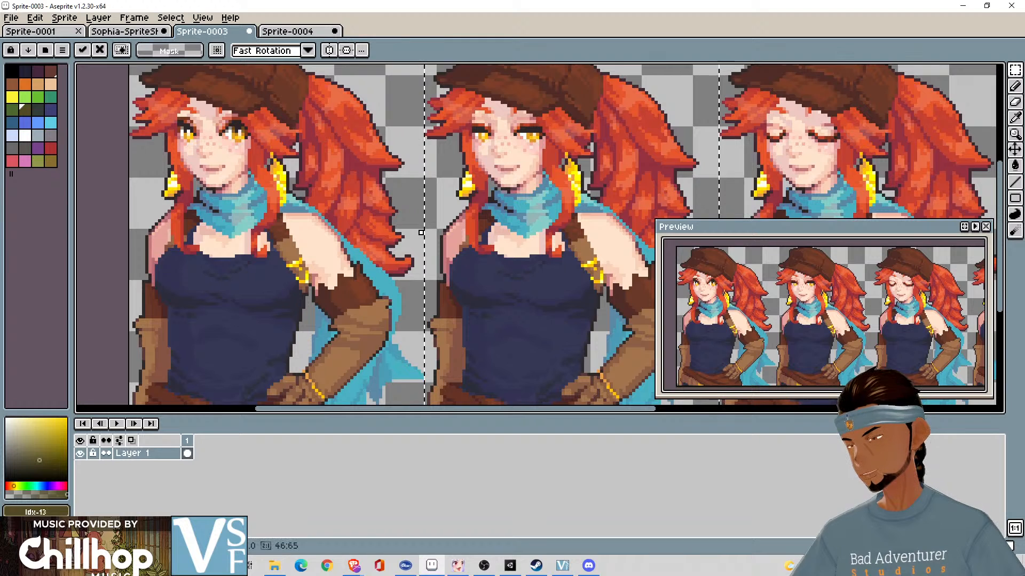
- Select the whole first portrait in Sprite-0003 and move the selection outline, without its pixels, onto the second portrait
scroll(425, 240, "down", 1)
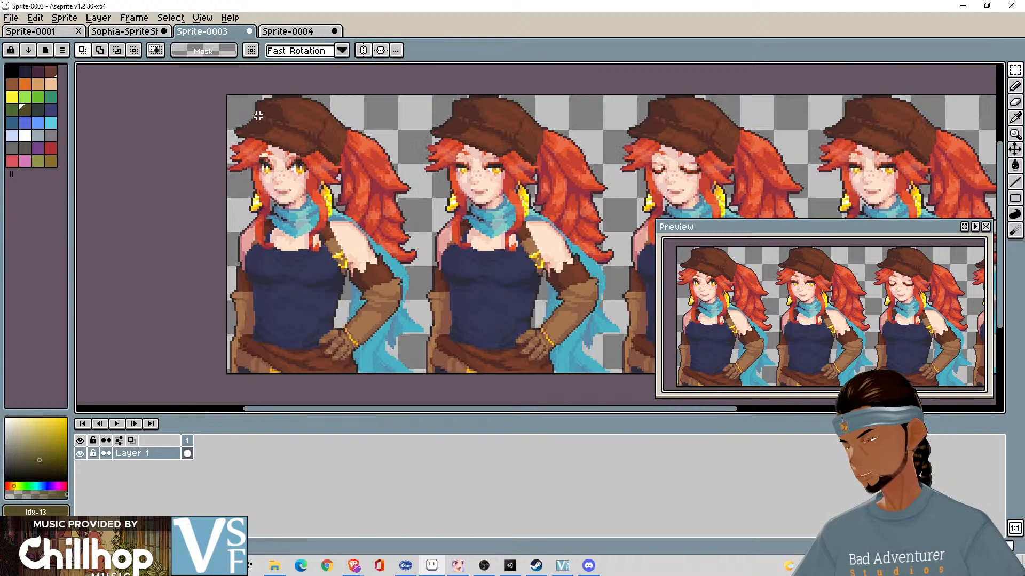
left_click_drag(222, 90, 423, 372)
scroll(451, 339, "up", 1)
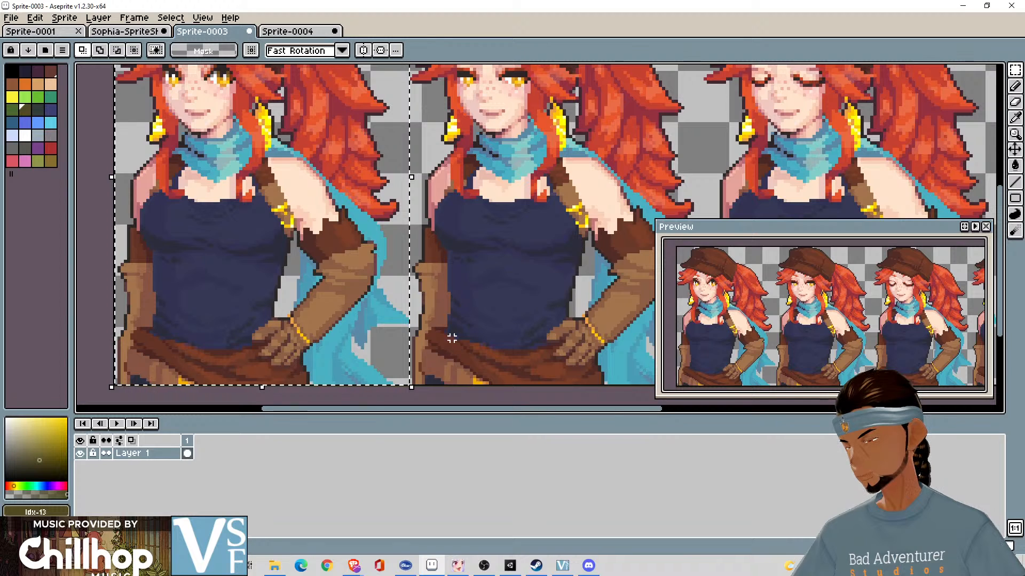
left_click_drag(441, 242, 439, 357)
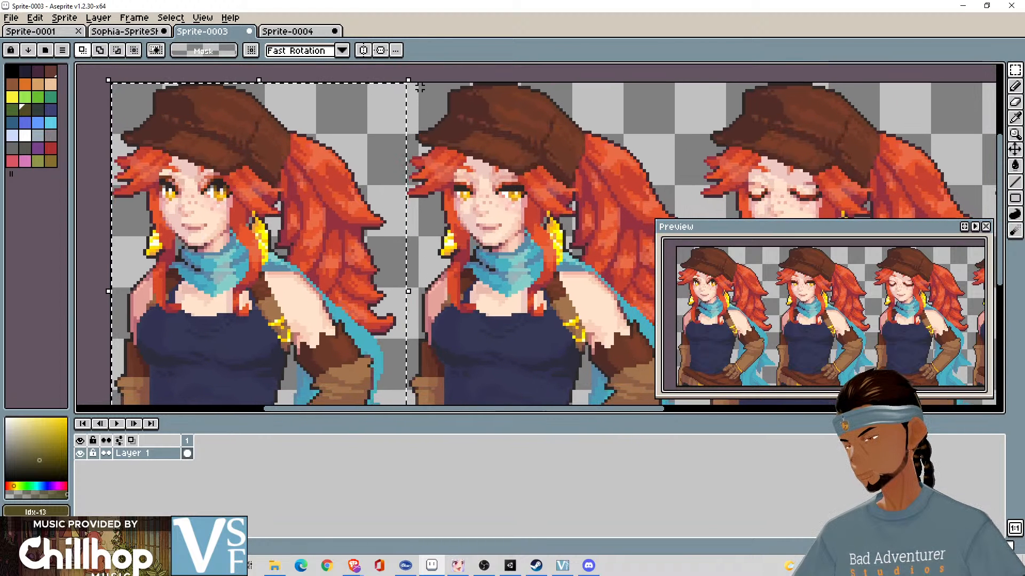
scroll(475, 257, "down", 3)
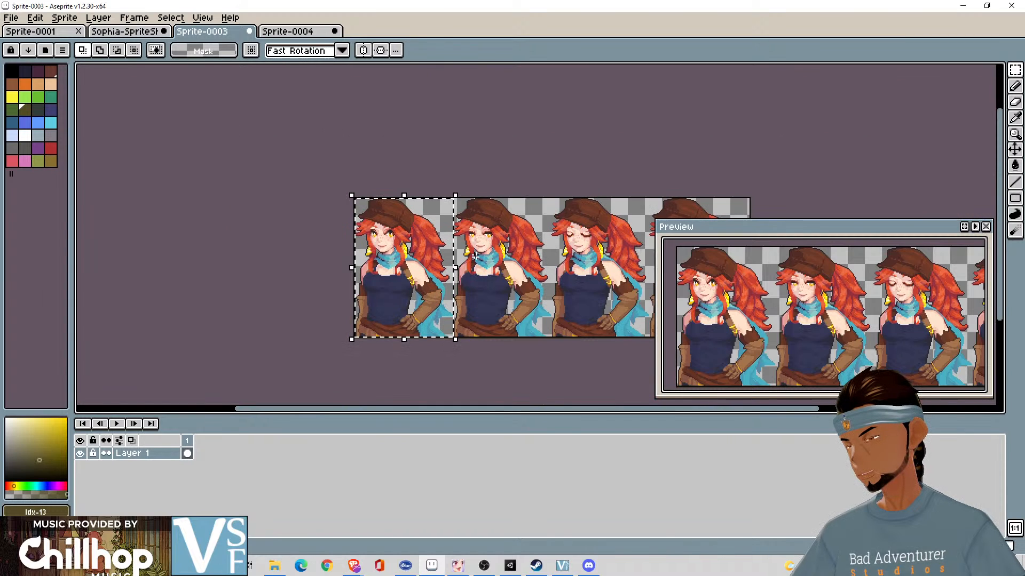
left_click_drag(416, 246, 510, 163)
key("Escape")
scroll(478, 210, "up", 2)
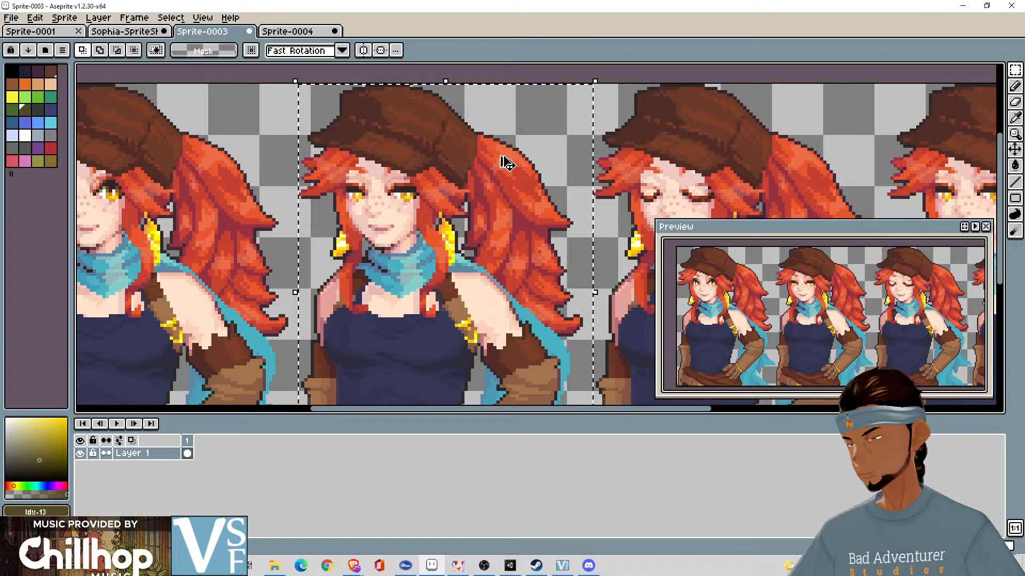
- Paste the second portrait into frame 2 of Sprite-0004 and place it one pixel further left to fit the canvas
left_click(301, 35)
key("ctrl+v")
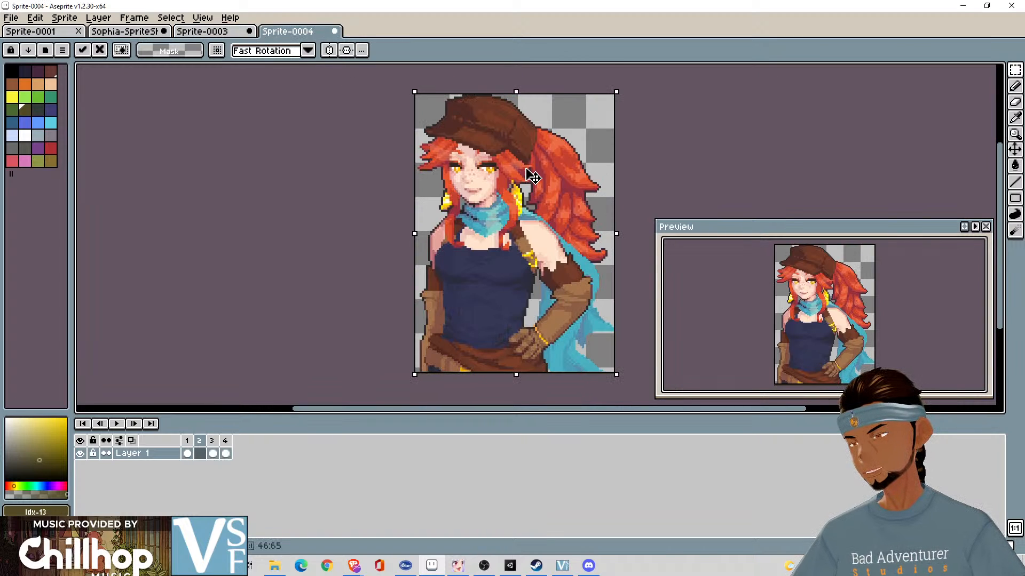
left_click_drag(525, 170, 525, 170)
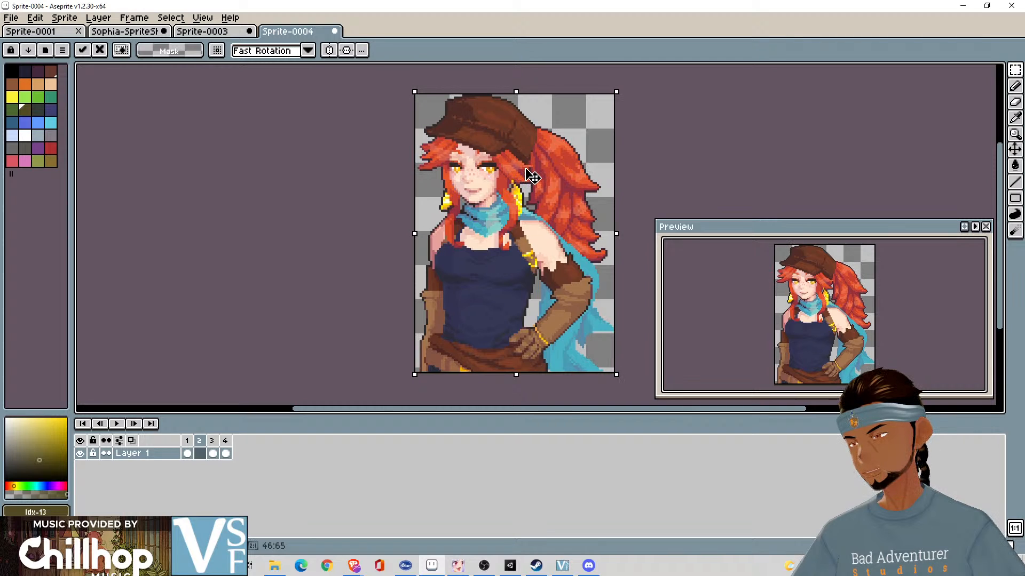
key("Left")
key("Right")
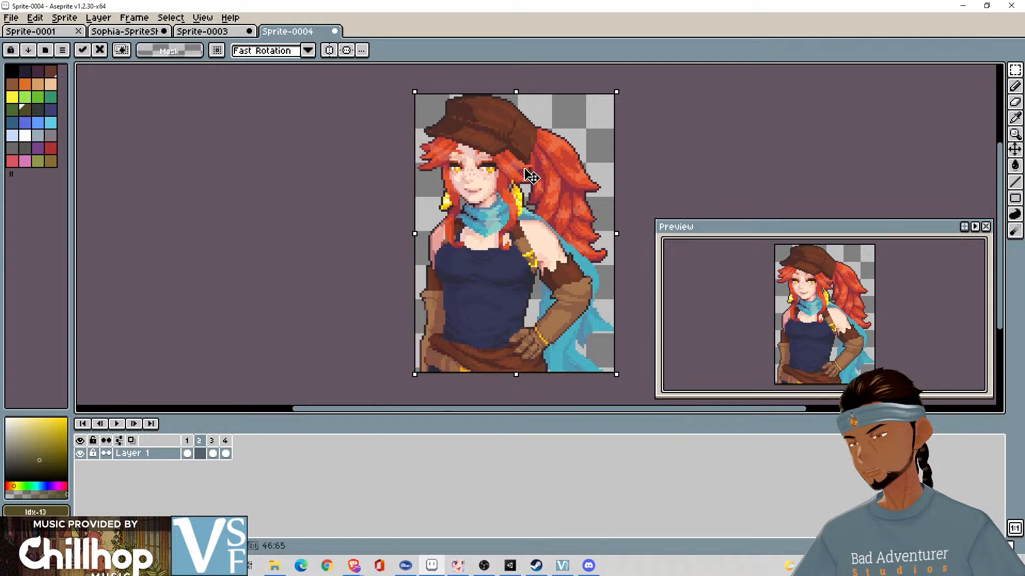
key("Left")
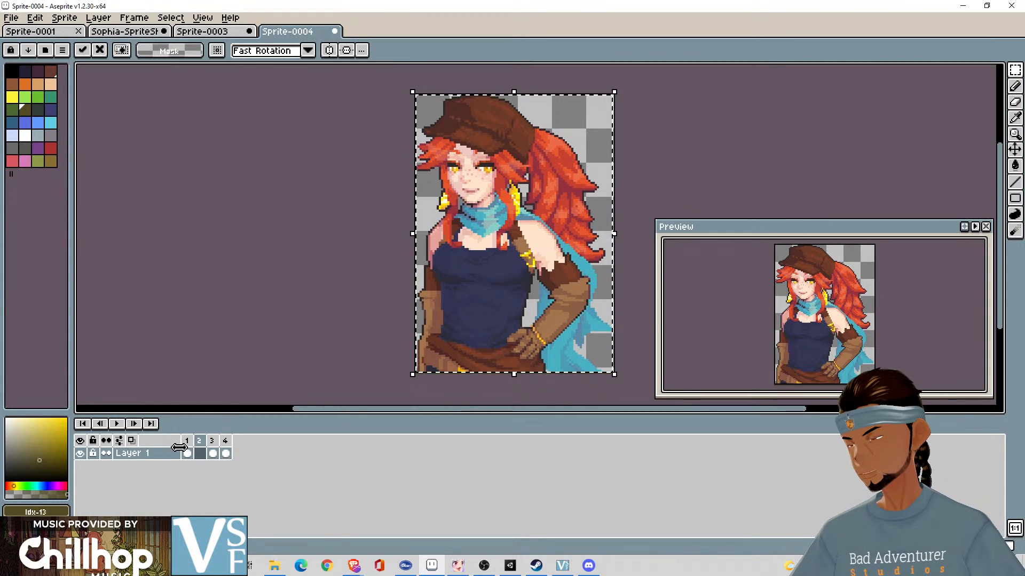
key("Left")
key("Right")
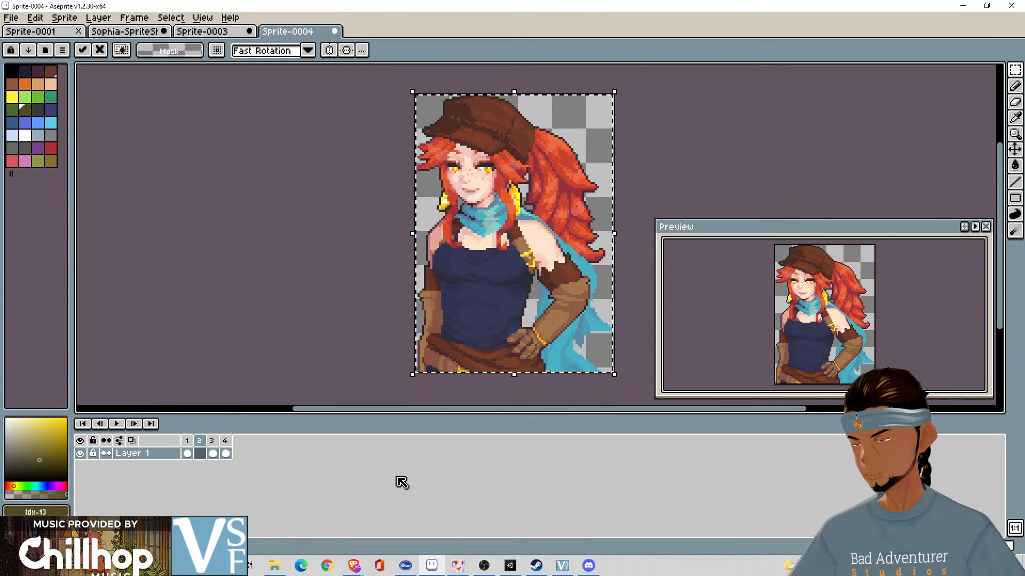
key("Left")
key("Right")
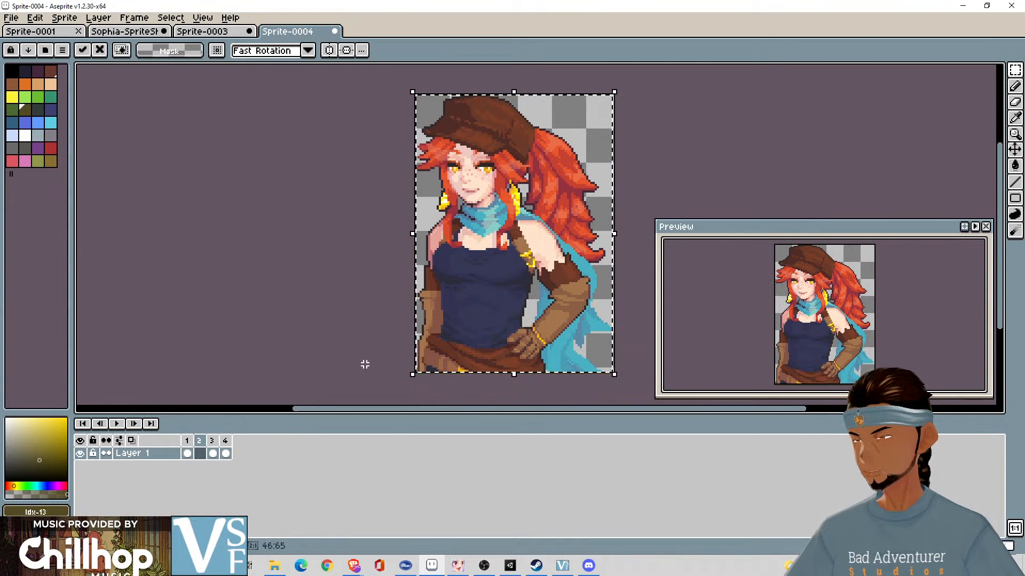
left_click(365, 365)
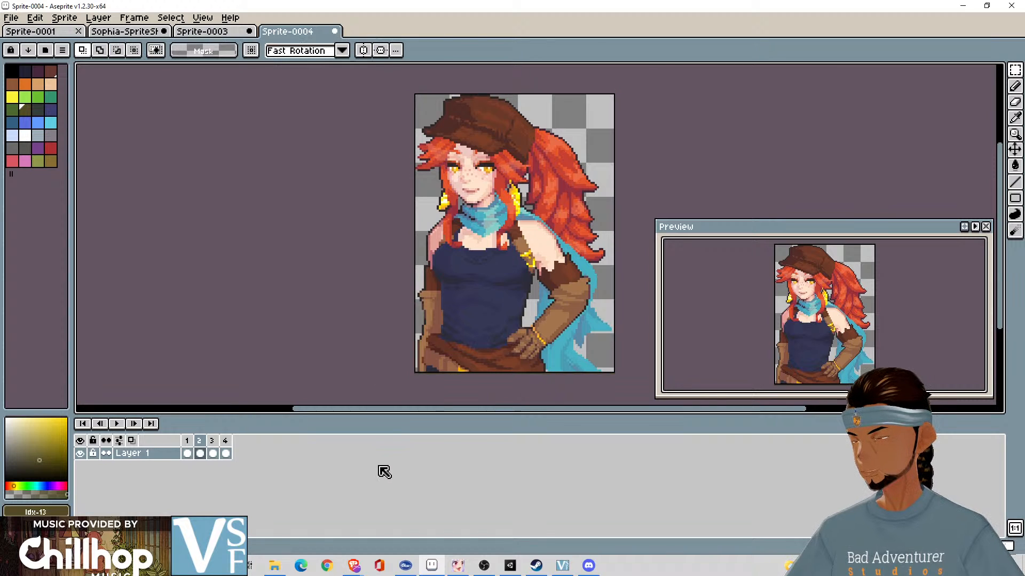
- Flip between frames 1 and 2 of Sprite-0004 to compare the alignment of the two portraits
key("Left")
key("Right")
key("Left")
key("Right")
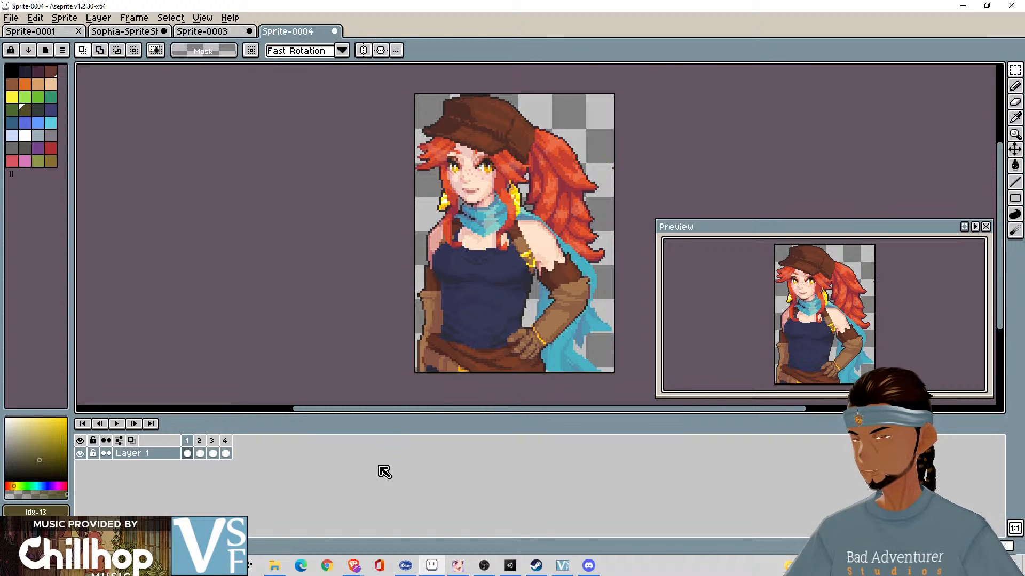
key("Left")
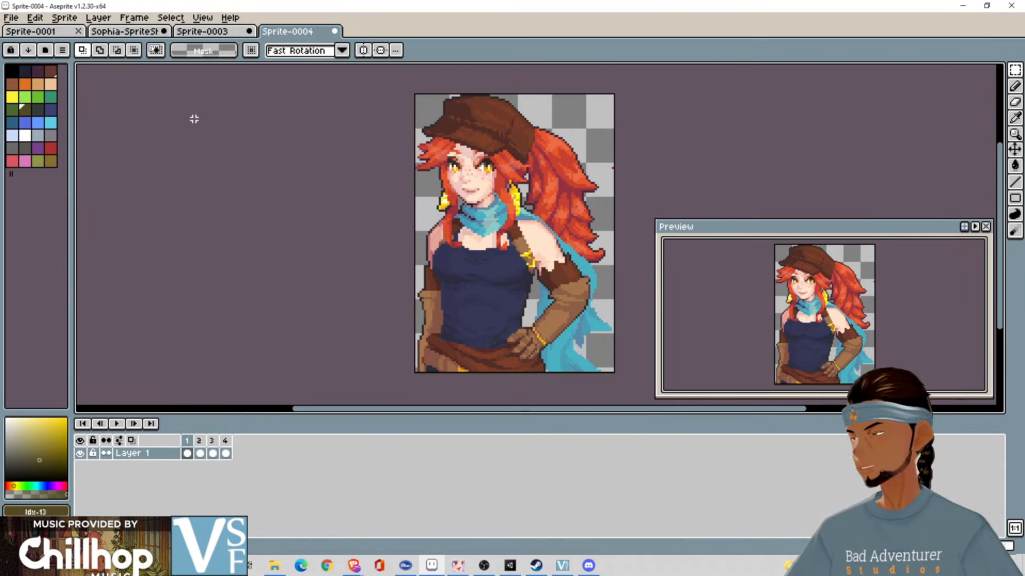
- Reduce the canvas width of Sprite-0004 to 92 px, comparing the result with the previous size
key("ctrl+alt+c")
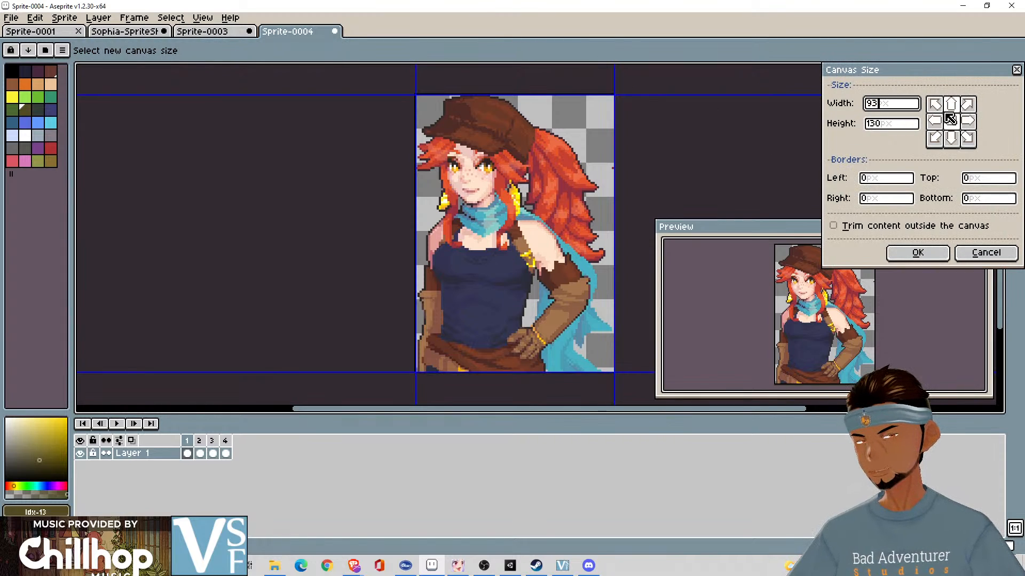
key("BackSpace")
type("2")
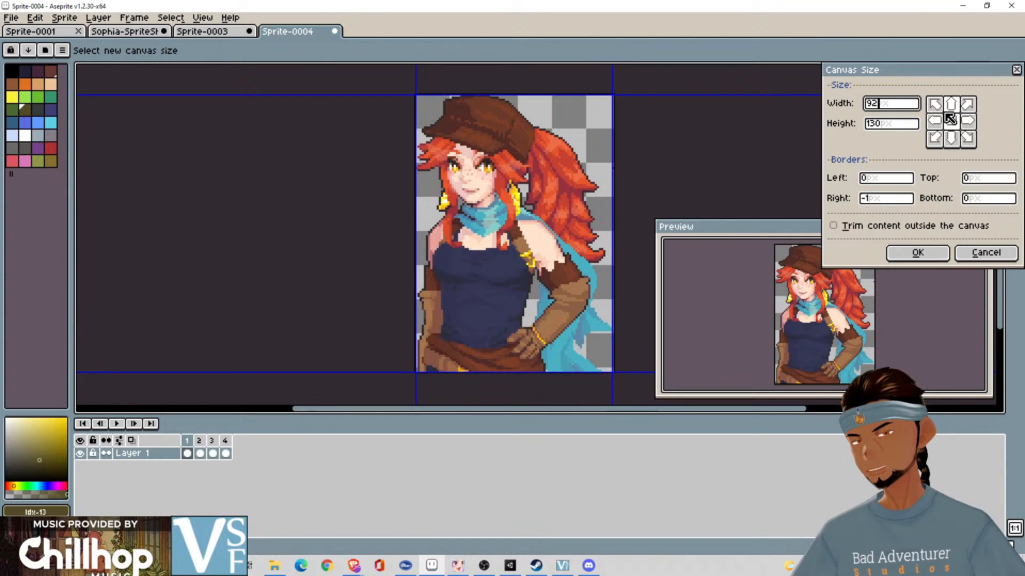
left_click(912, 255)
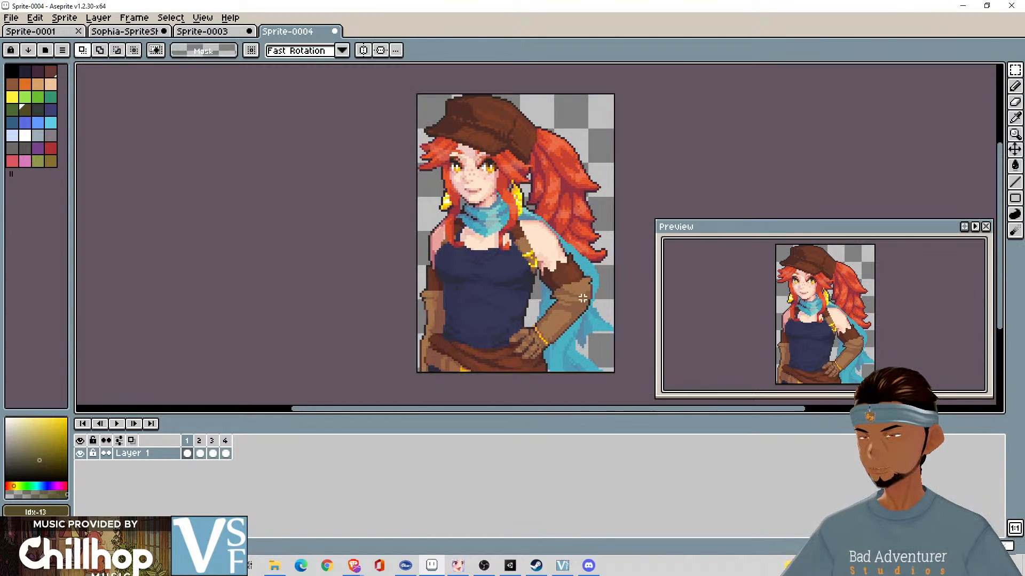
key("ctrl+z")
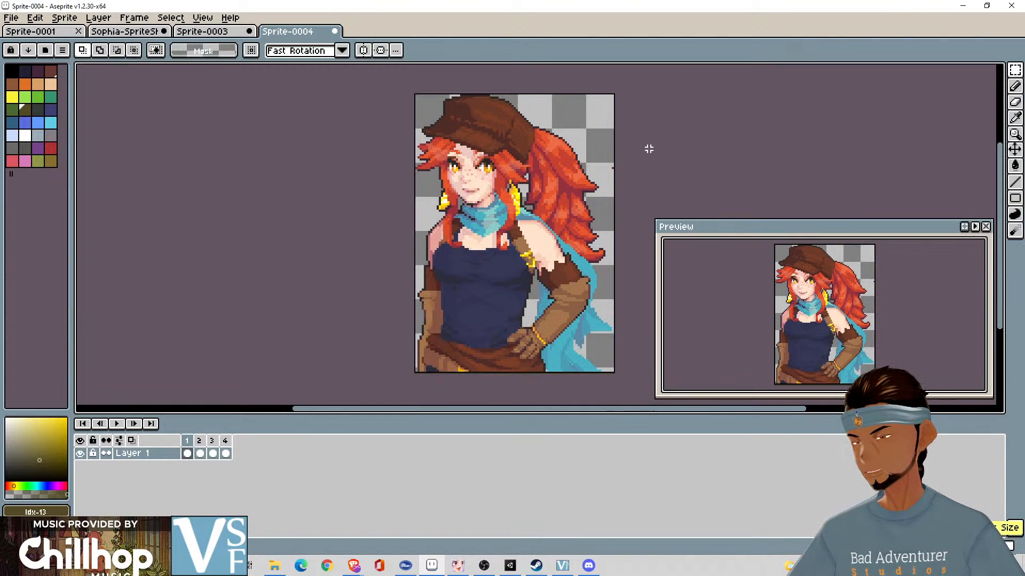
key("ctrl+y")
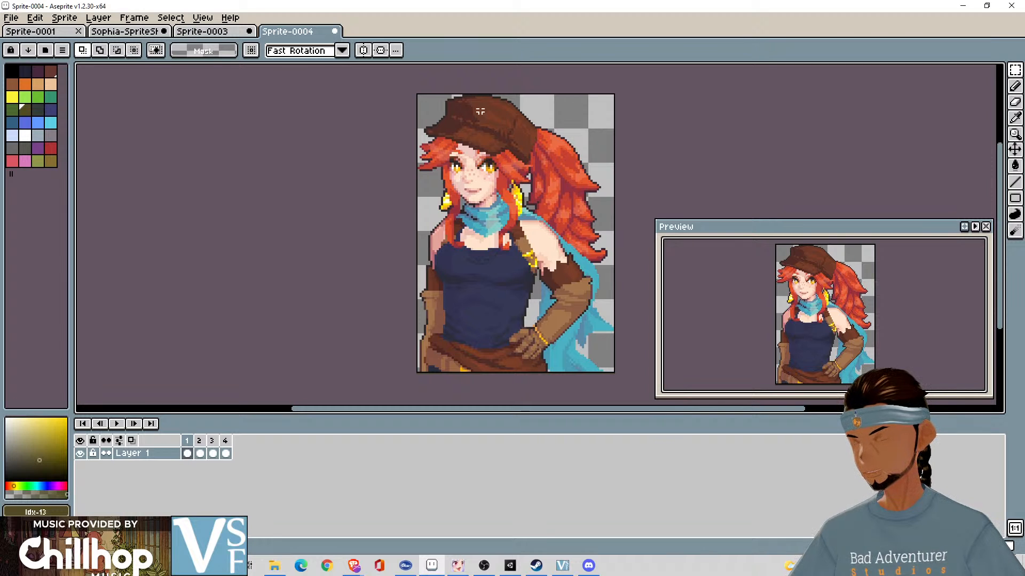
- Move the selection outline in Sprite-0003, without its pixels, onto the third portrait and copy that portrait
left_click(220, 34)
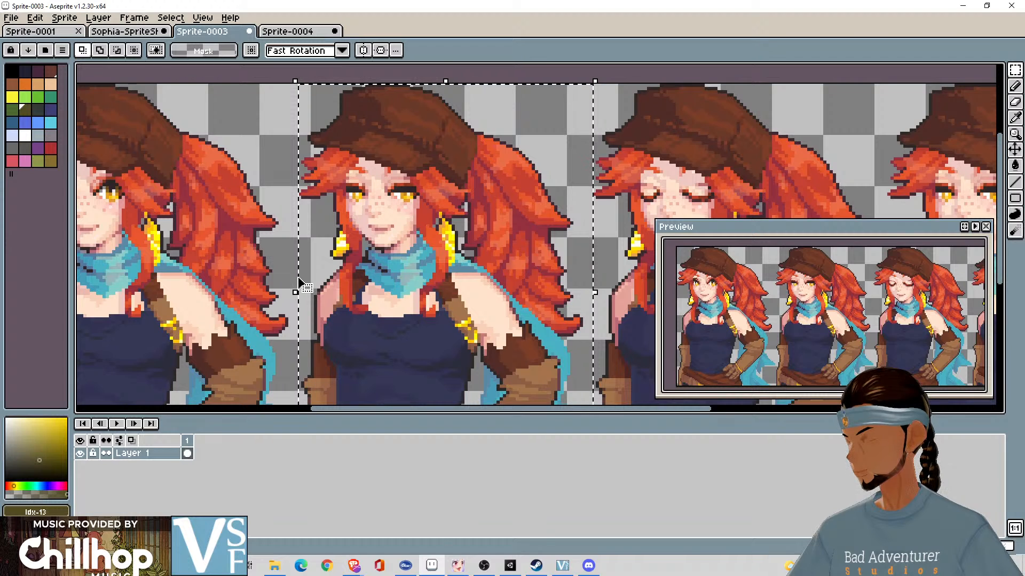
left_click_drag(299, 279, 229, 234)
scroll(359, 220, "down", 2)
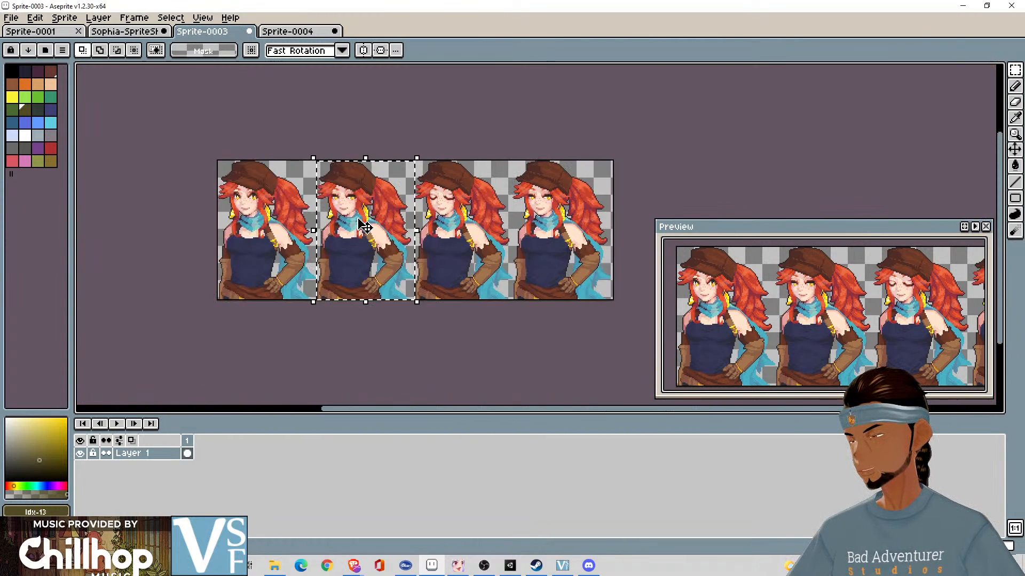
scroll(359, 220, "up", 1)
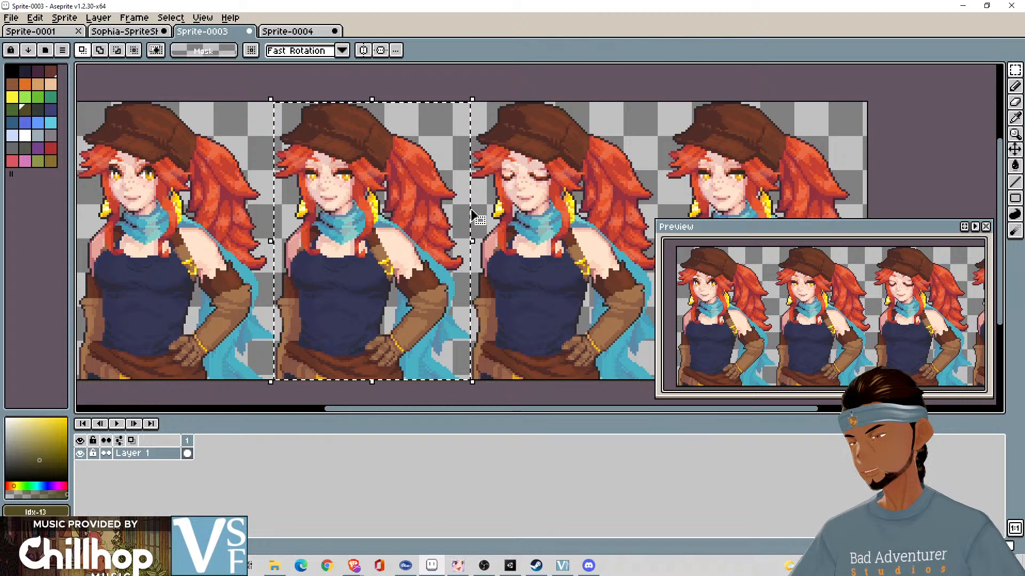
left_click_drag(472, 213, 667, 215)
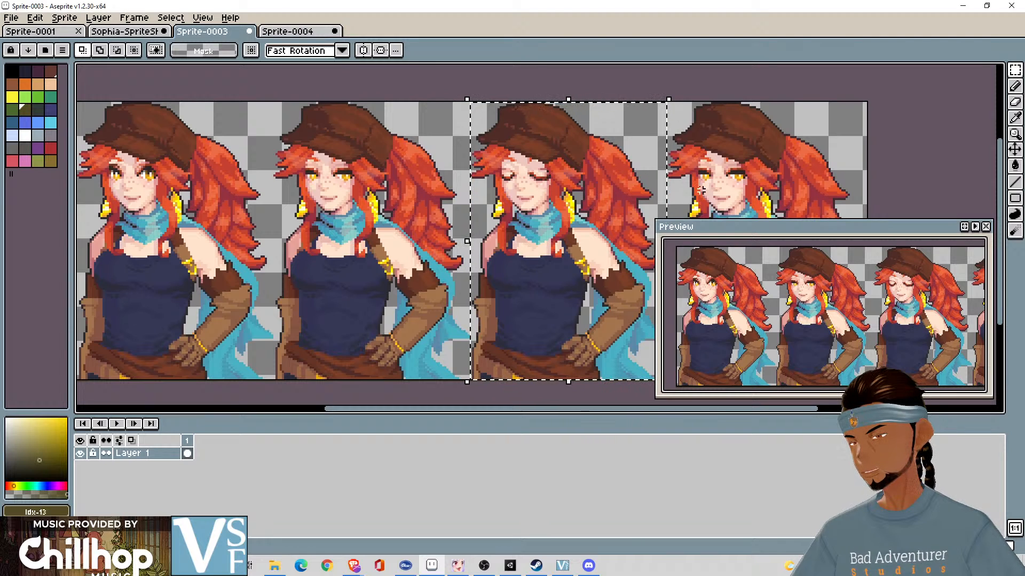
left_click_drag(701, 189, 645, 183)
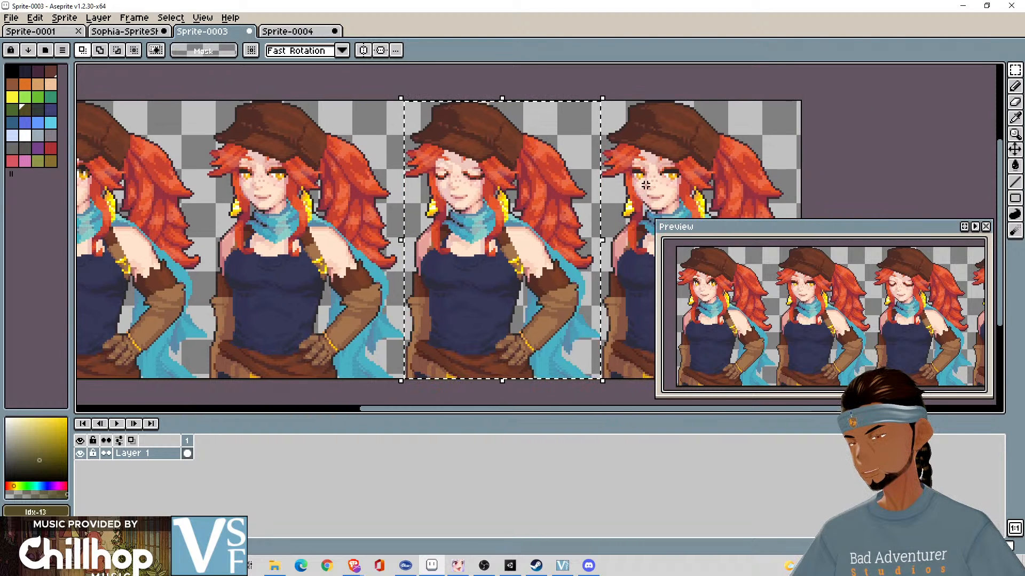
- Replace the content of frame 3 in Sprite-0004 with the copied third portrait, deselect it and clear frame 4
left_click(297, 34)
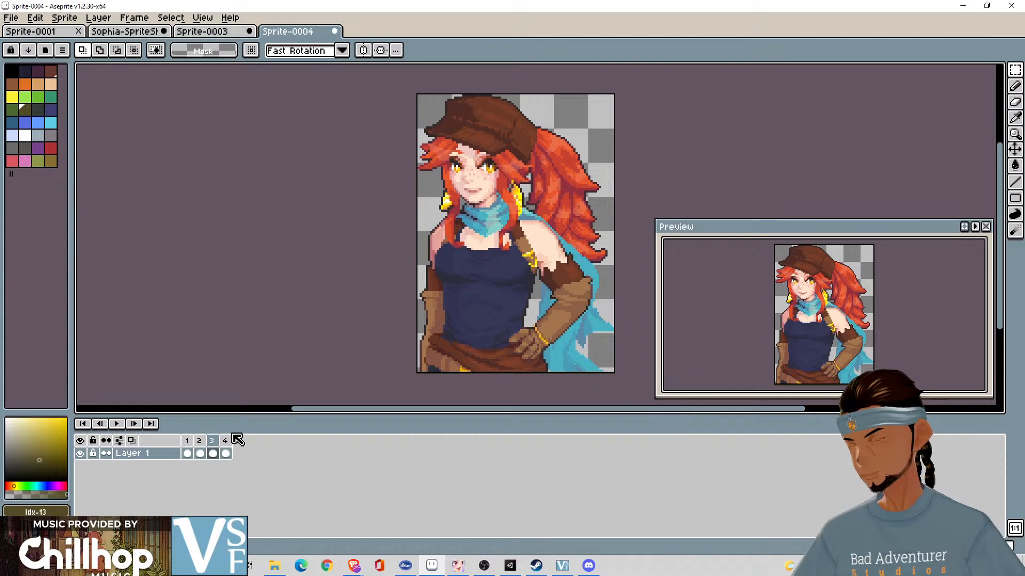
key("ctrl+a")
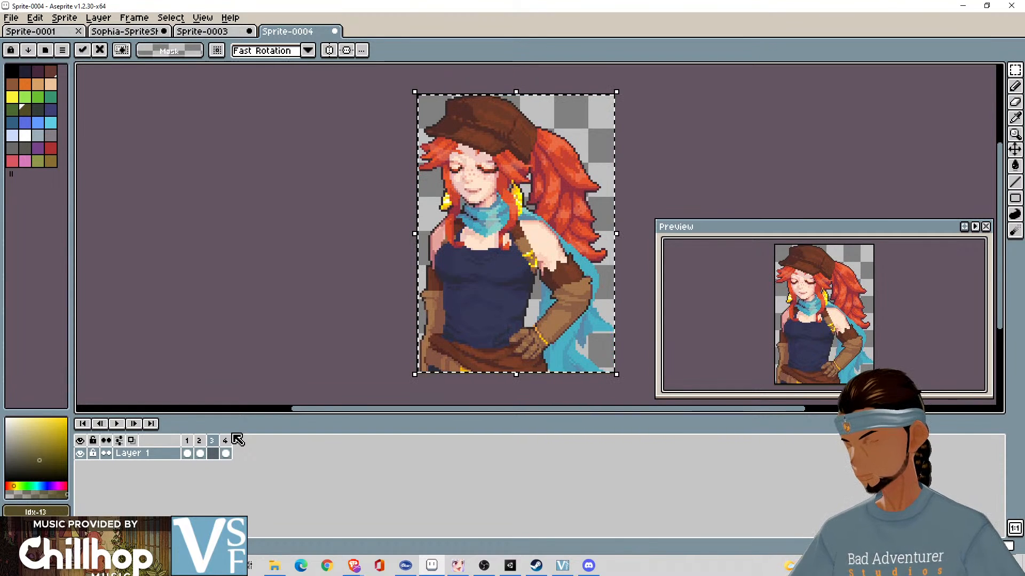
key("Return")
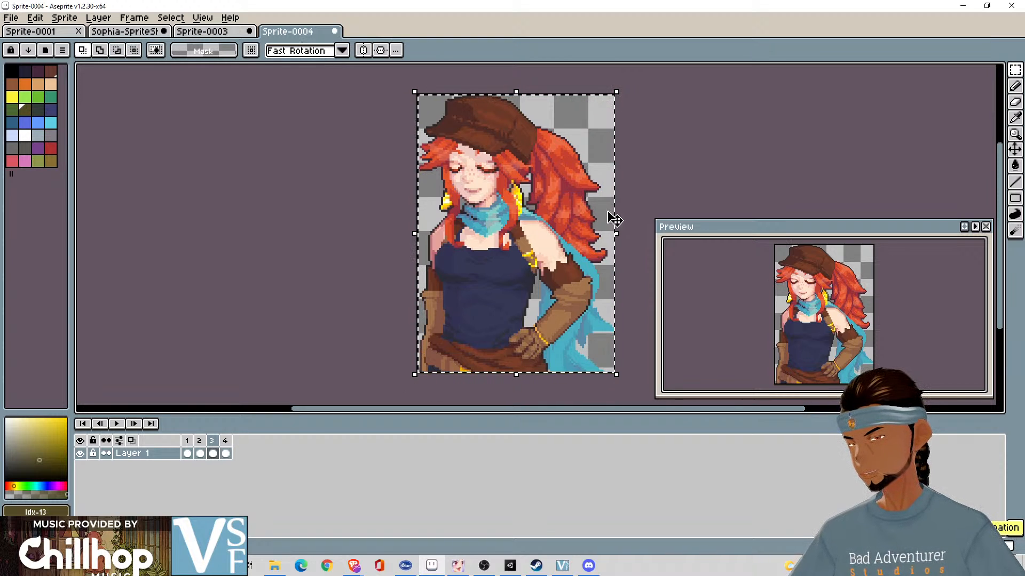
key("ctrl+d")
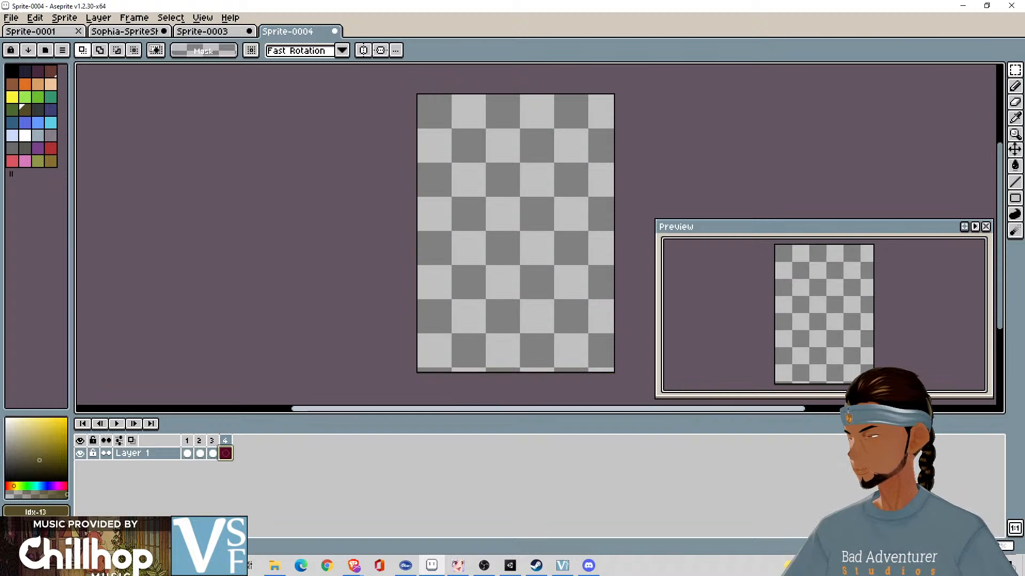
- Move the selection outline in Sprite-0003 onto the fourth portrait, copy that portrait and paste it into frame 4 of Sprite-0004
left_click(209, 31)
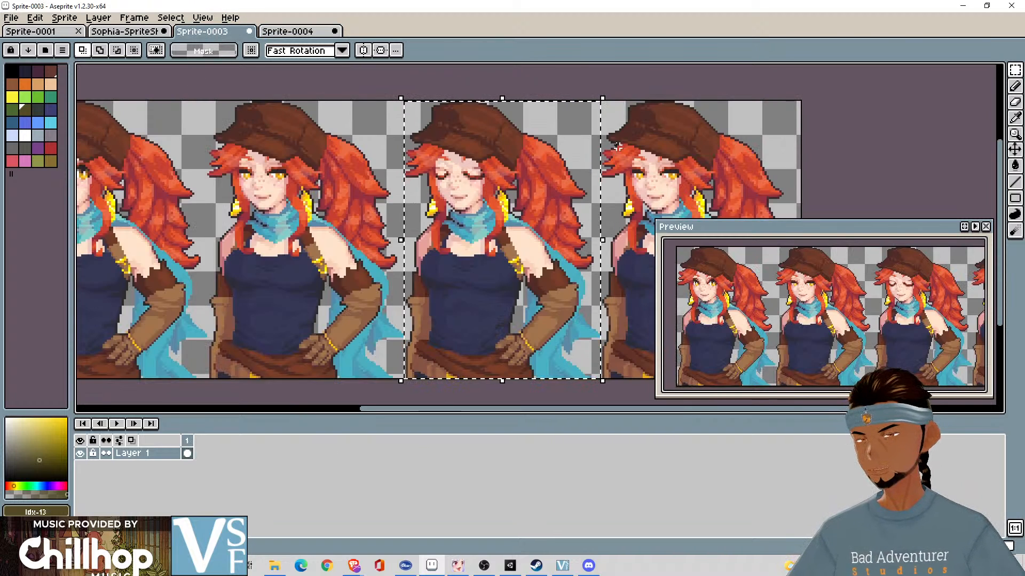
left_click_drag(621, 143, 795, 140)
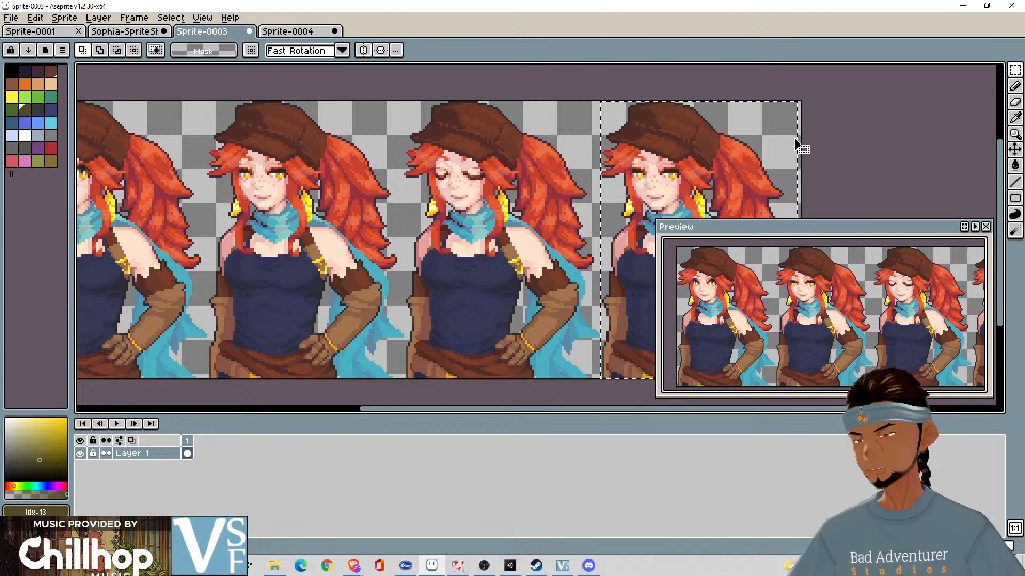
left_click_drag(848, 144, 587, 156)
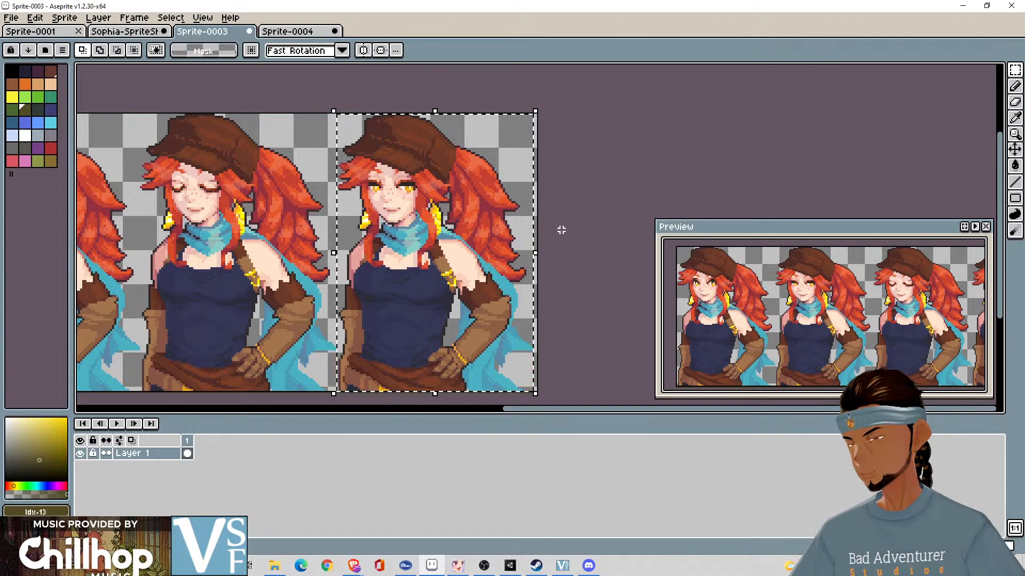
left_click(297, 32)
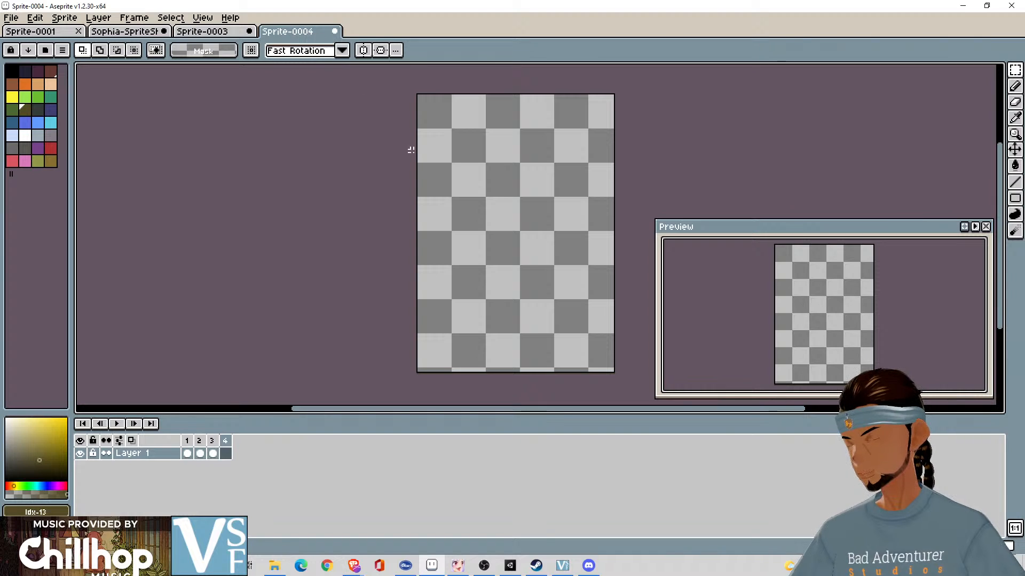
key("ctrl+v")
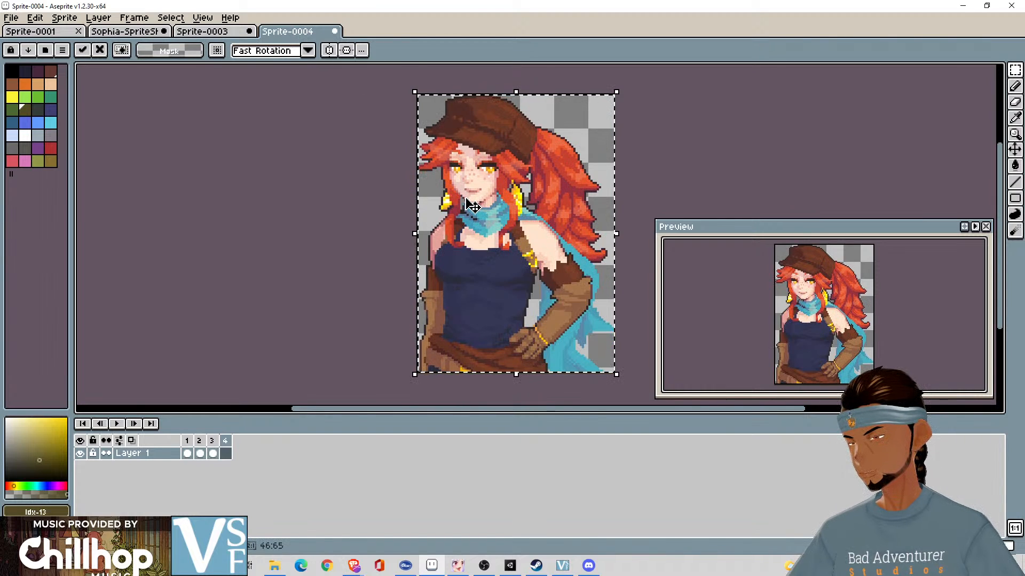
left_click(700, 194)
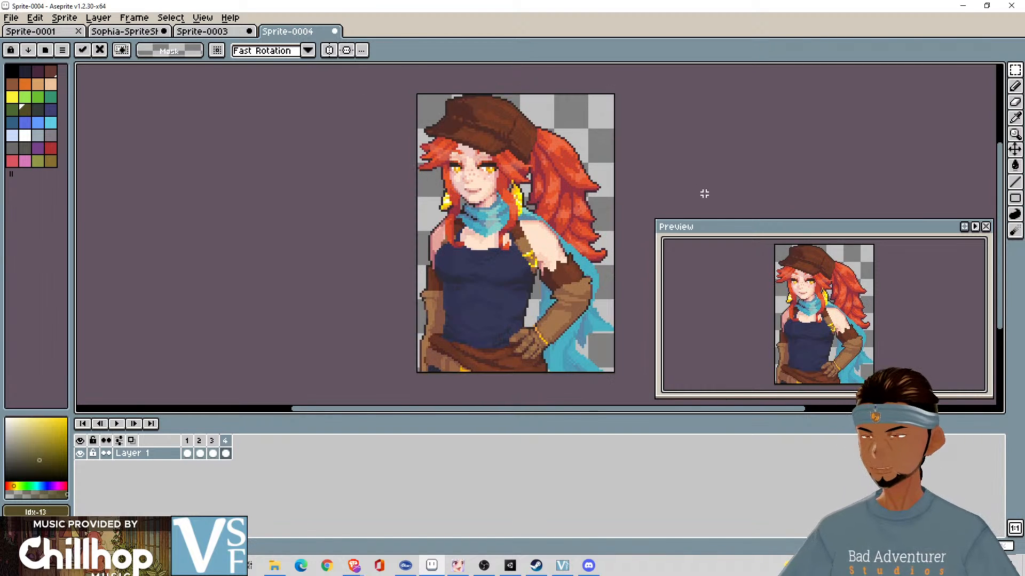
- Play back the four-frame animation in Sprite-0004 and check it against the row of portraits in Sprite-0003
left_click(117, 423)
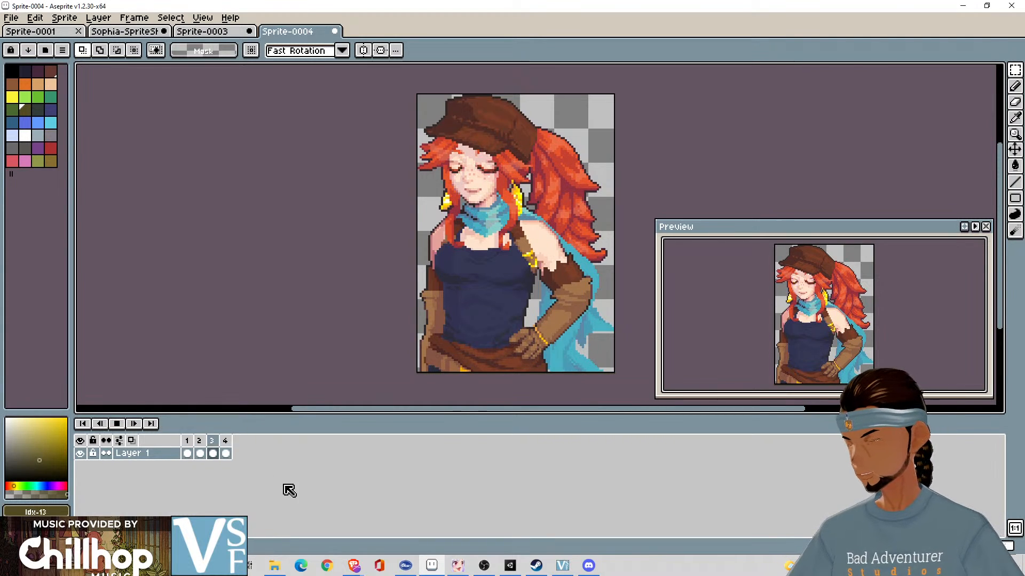
key("Return")
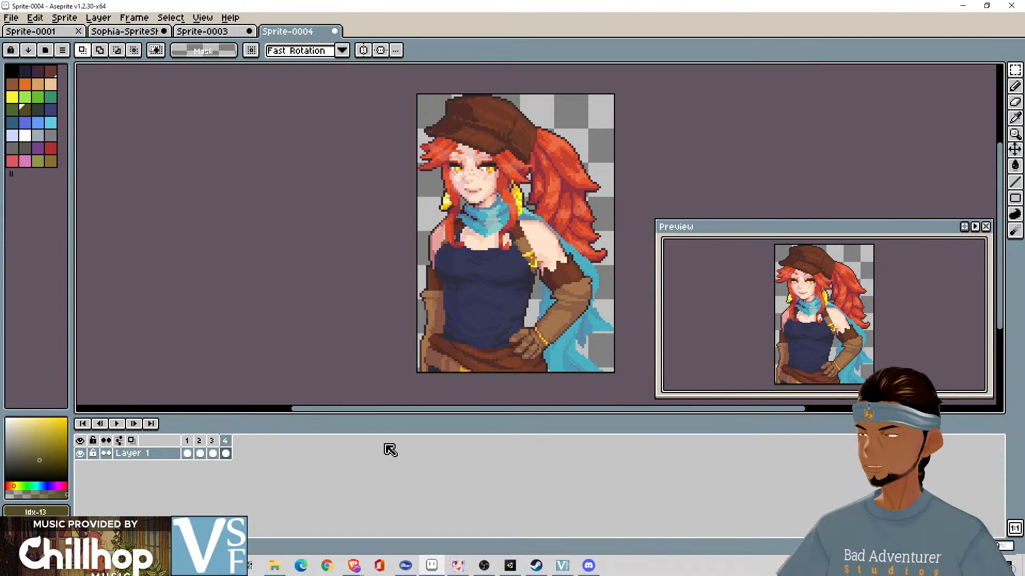
left_click(188, 33)
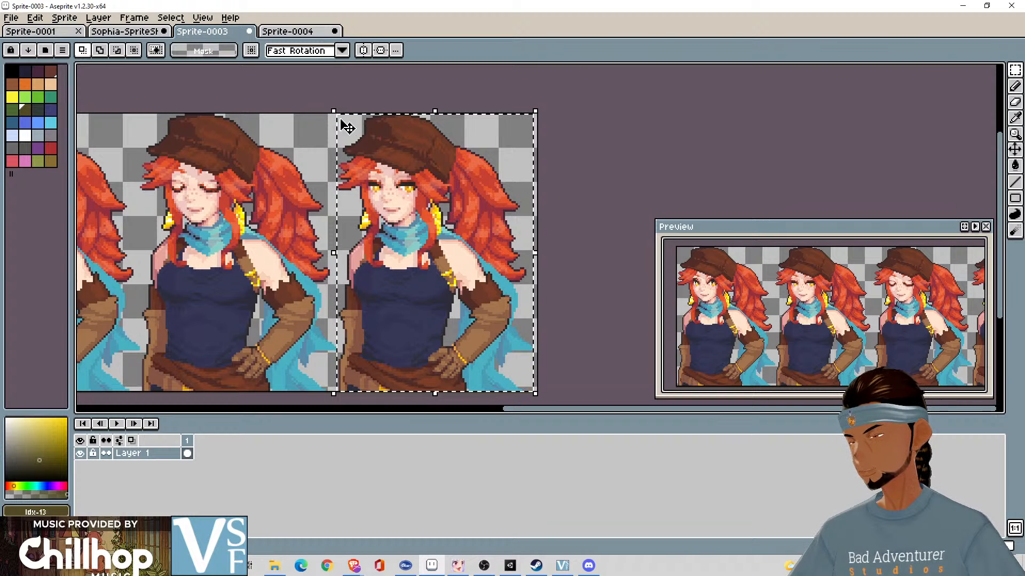
scroll(343, 126, "down", 4)
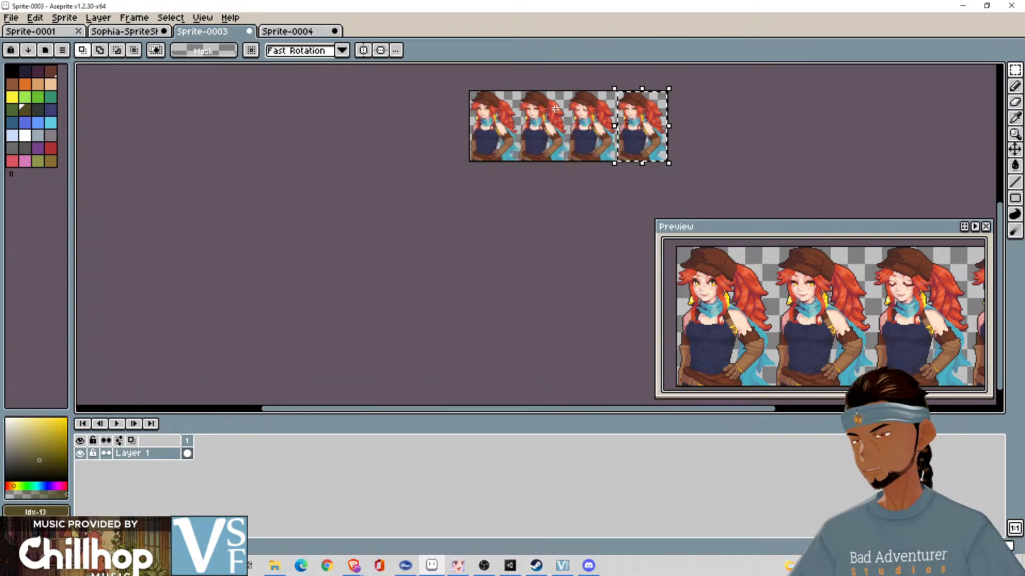
scroll(555, 109, "up", 1)
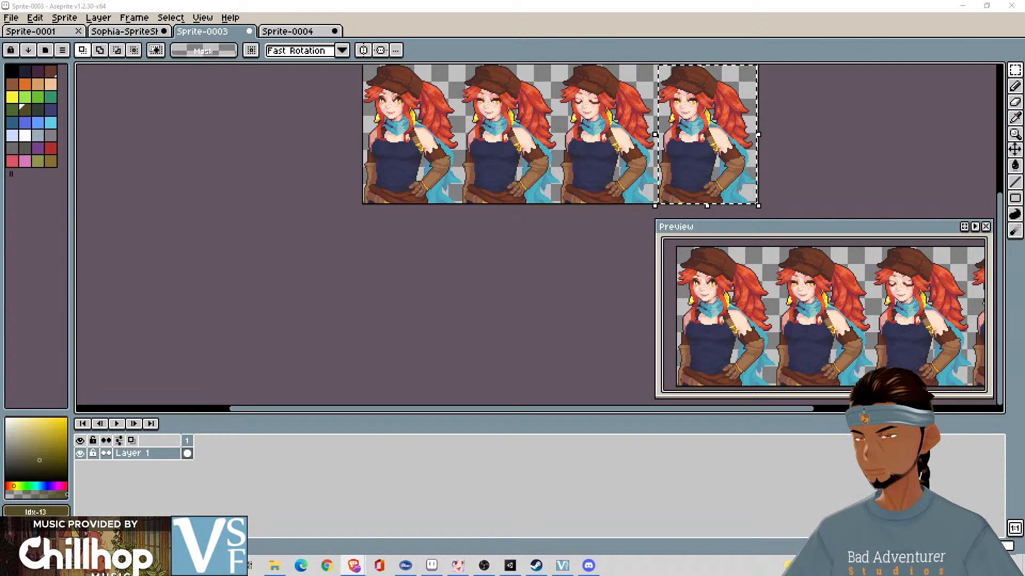
left_click(819, 154)
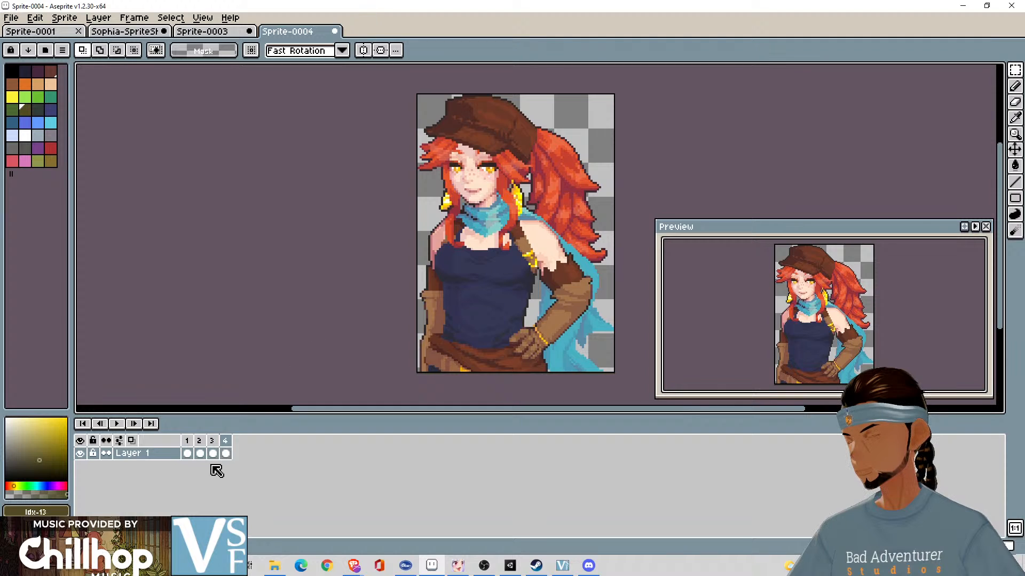
left_click(117, 427)
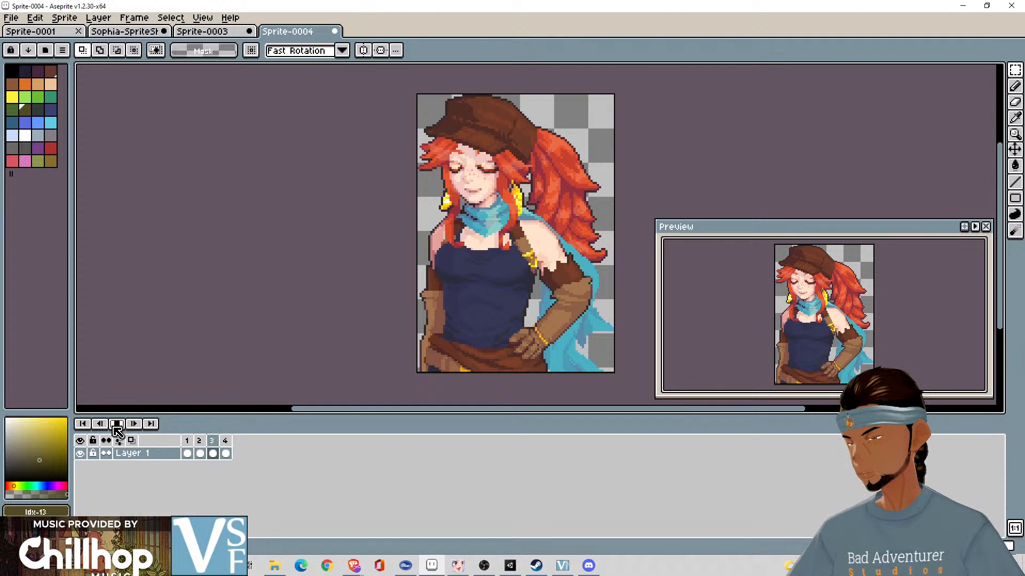
left_click(117, 427)
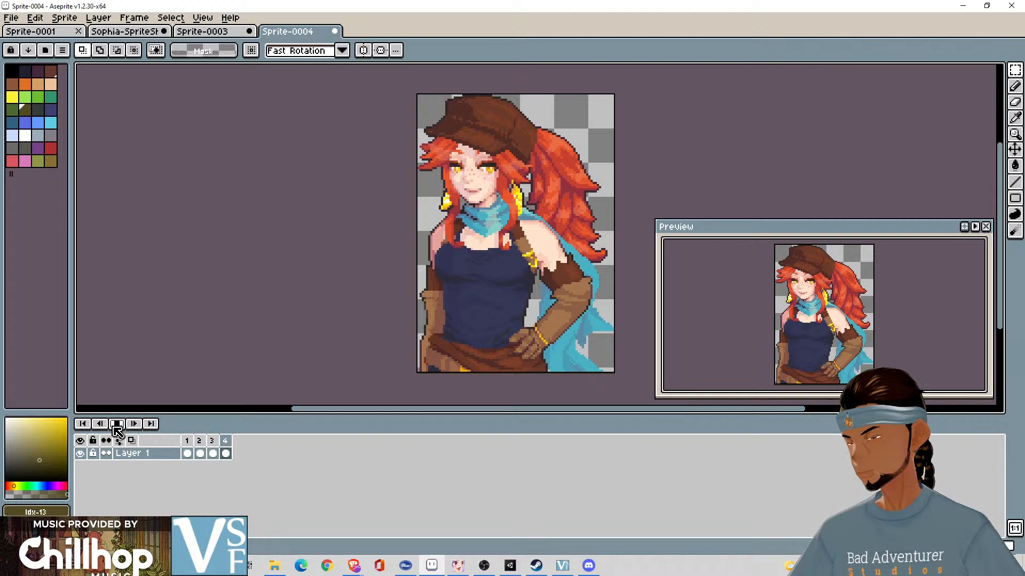
left_click(117, 427)
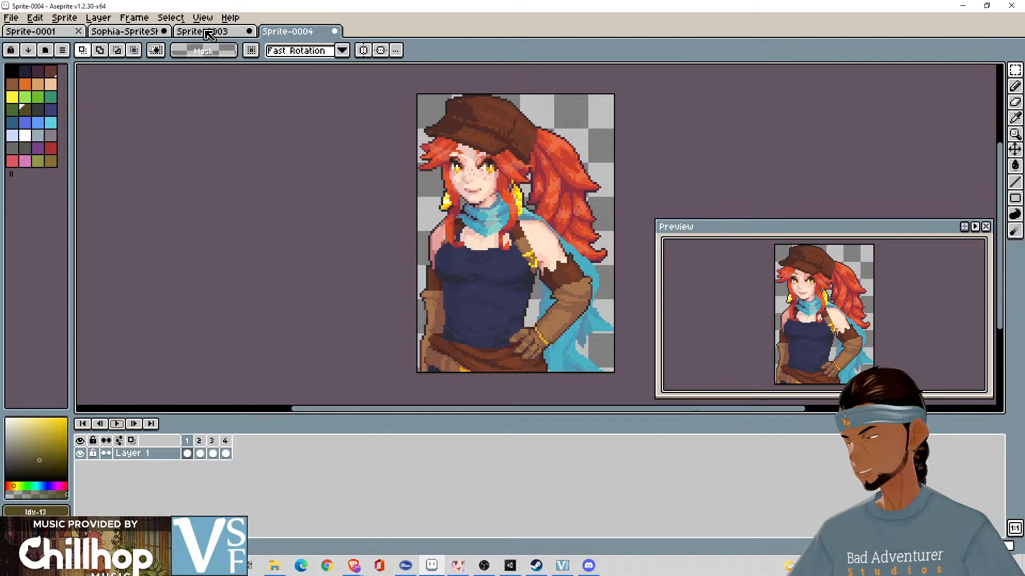
- Examine the rows of portrait expressions below the selected first row in the Sophia-SpriteSheet-EDITED file
left_click(208, 33)
left_click(125, 31)
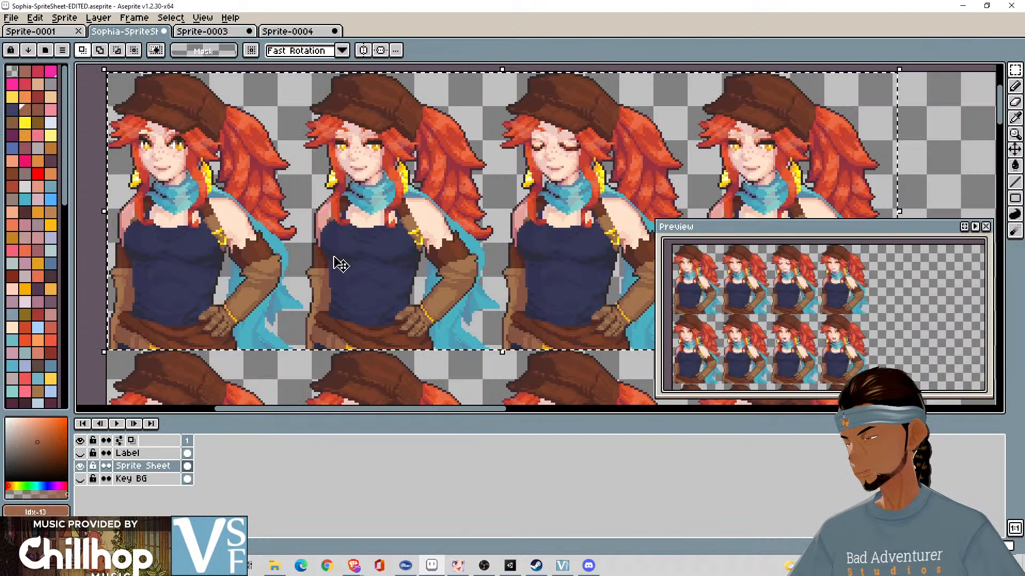
scroll(340, 264, "up", 1)
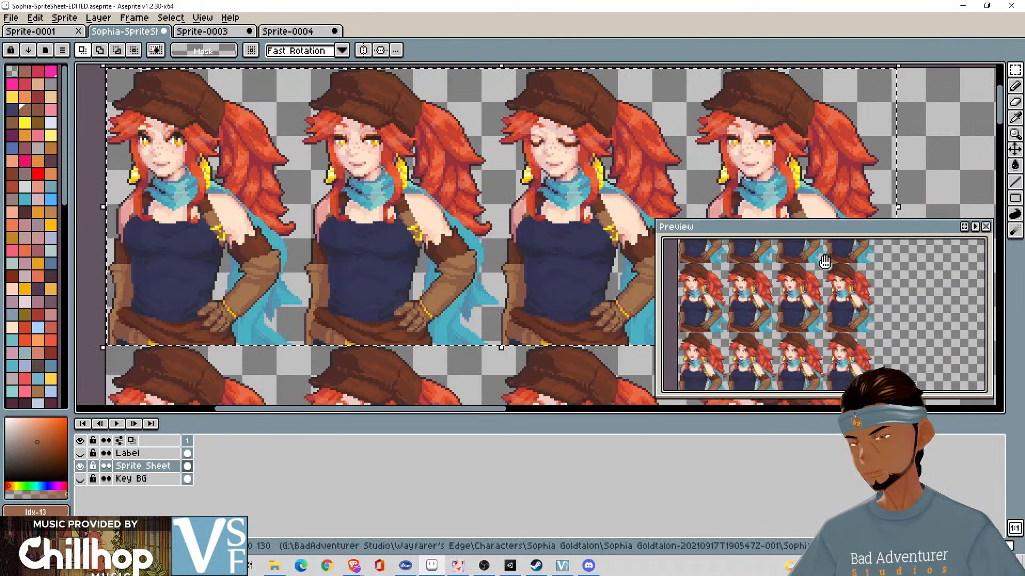
scroll(451, 163, "down", 3)
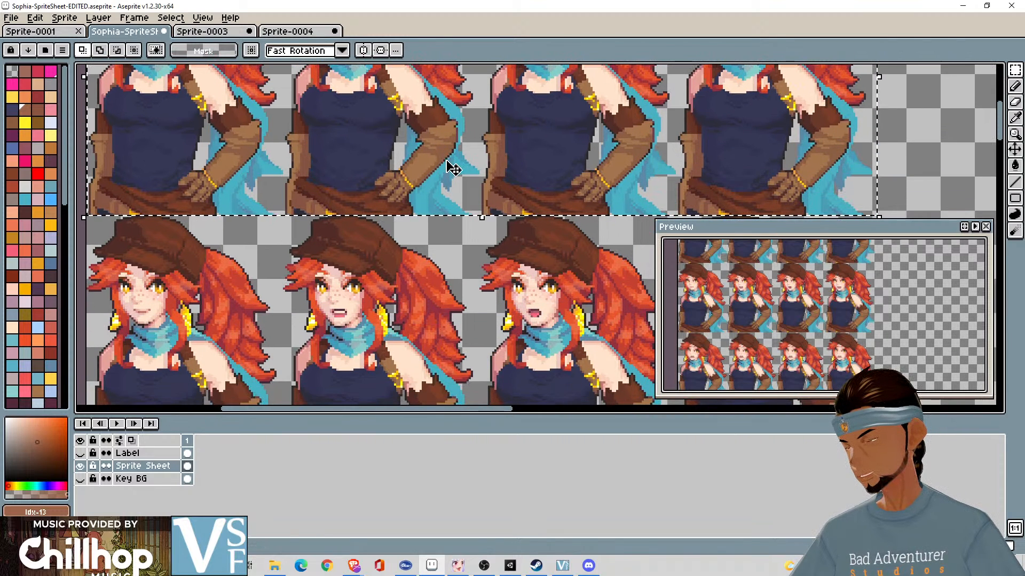
scroll(458, 184, "down", 1)
left_click_drag(470, 193, 467, 237)
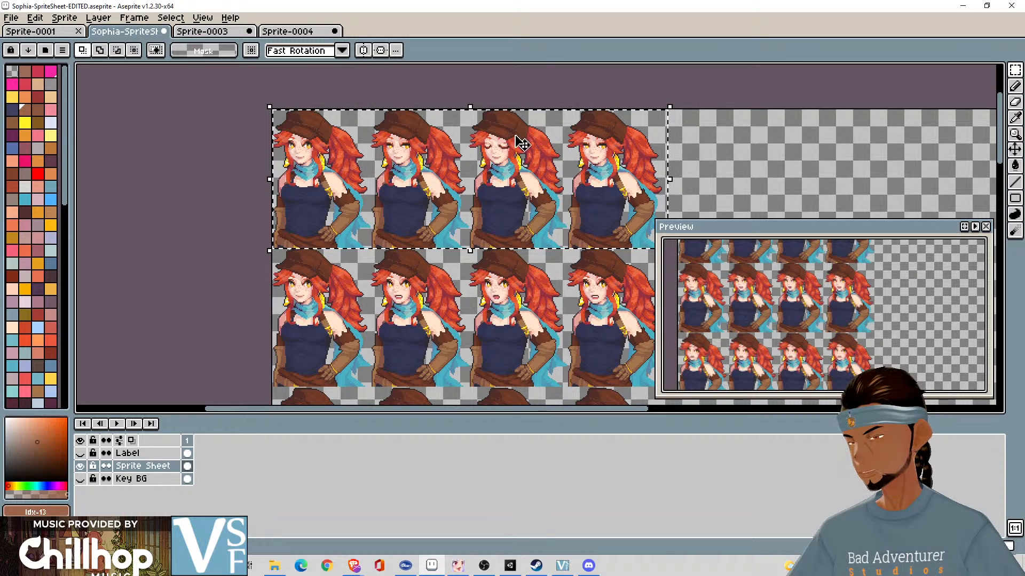
scroll(513, 278, "down", 4)
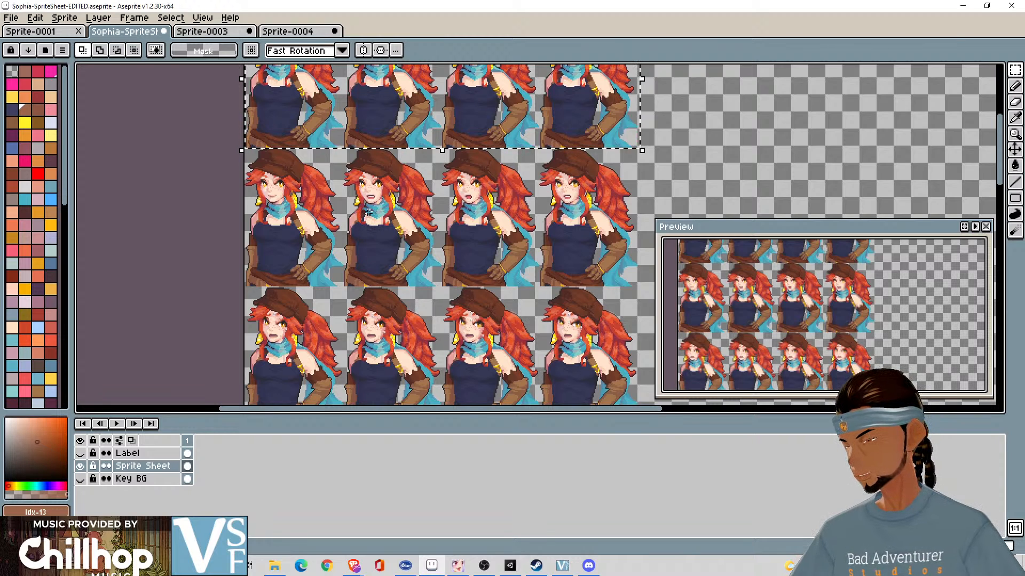
left_click_drag(405, 200, 456, 200)
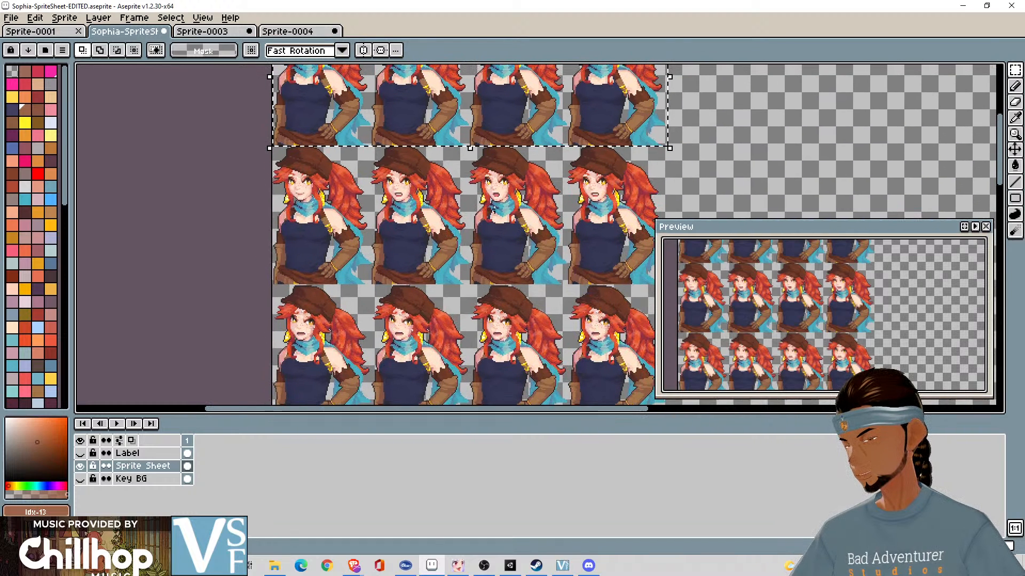
- Compare the portrait rows beneath the first row on the Sprite Sheet layer, down to the long row
left_click_drag(500, 294, 433, 177)
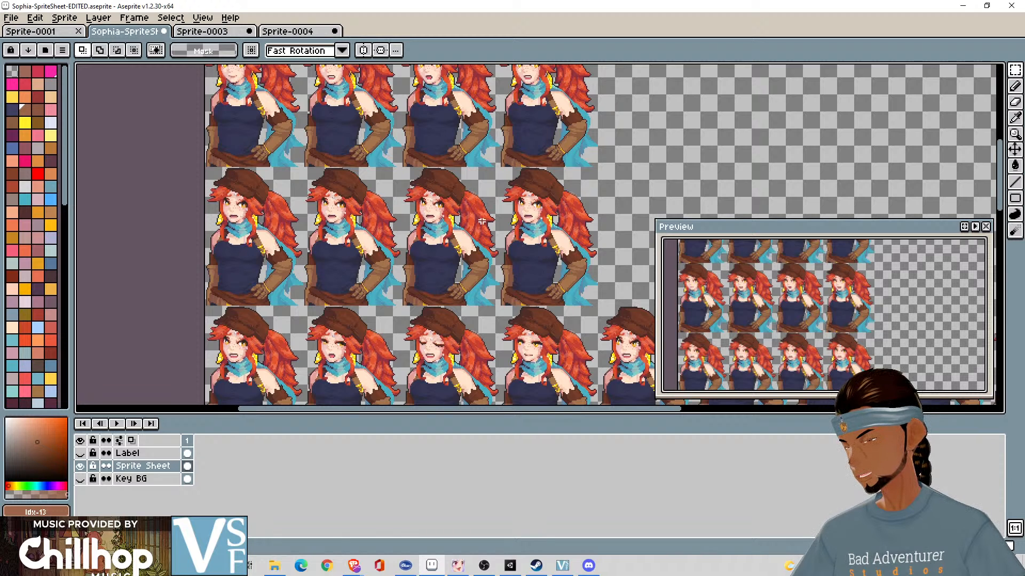
left_click_drag(505, 283, 554, 260)
left_click_drag(414, 223, 433, 310)
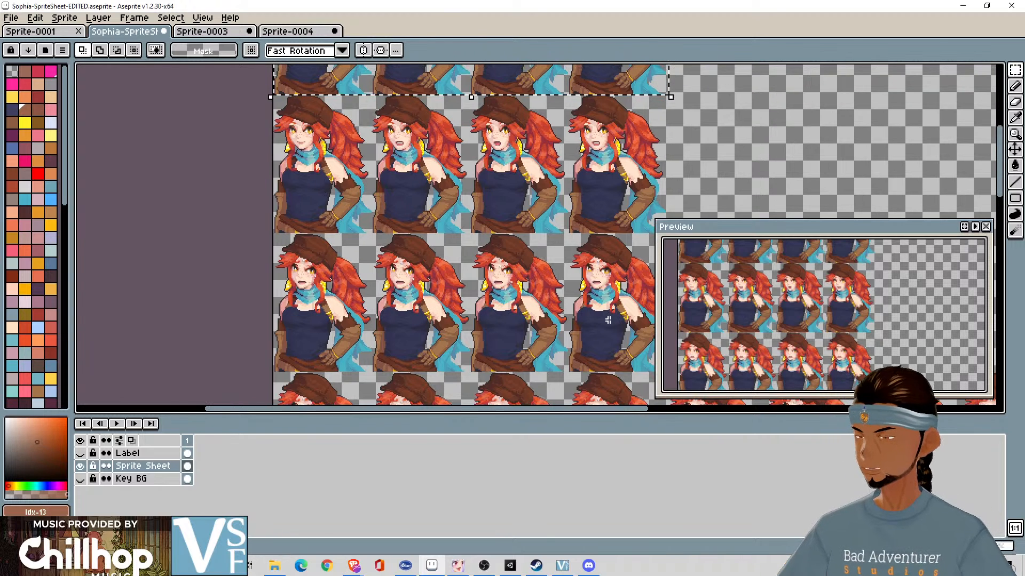
left_click_drag(570, 302, 459, 87)
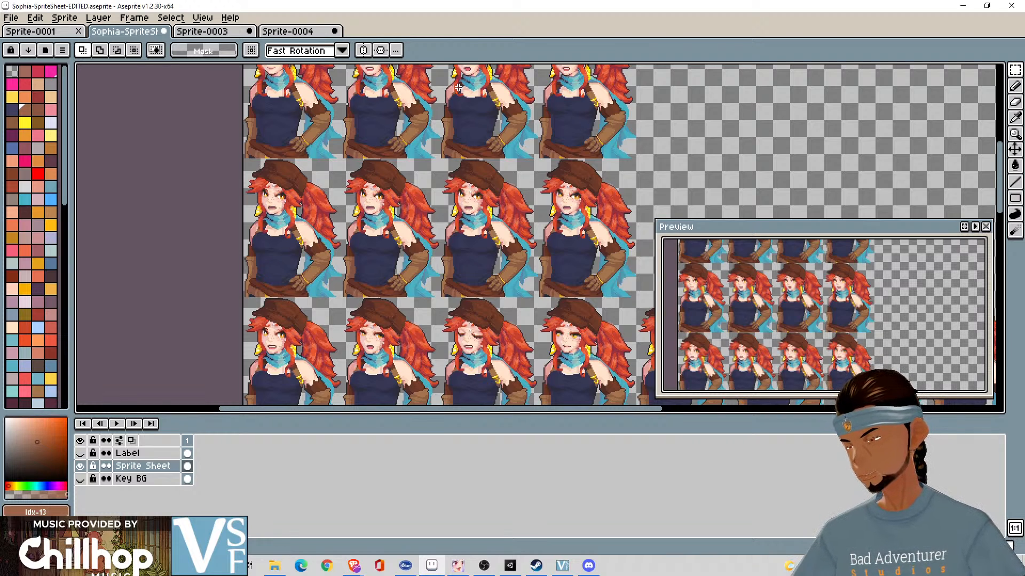
scroll(419, 251, "down", 2)
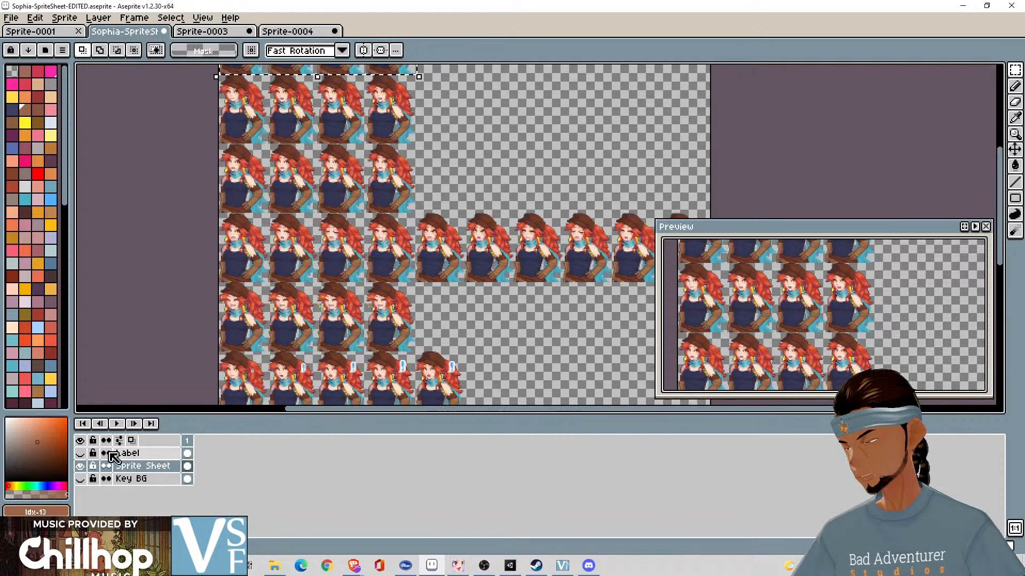
- Show the Label layer and read the caption above the longest portrait row
left_click(79, 455)
scroll(462, 231, "right", 3)
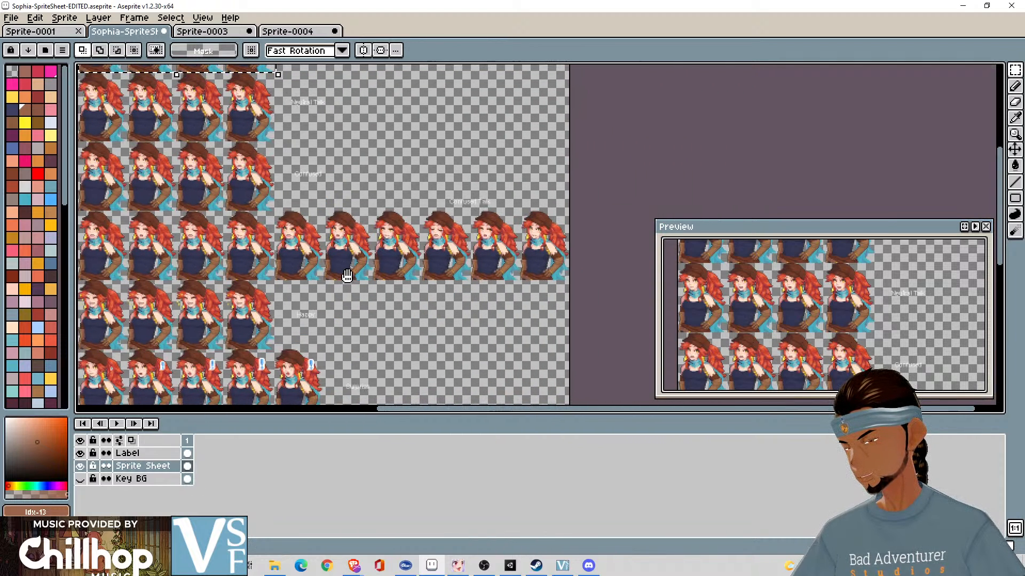
scroll(462, 231, "up", 3)
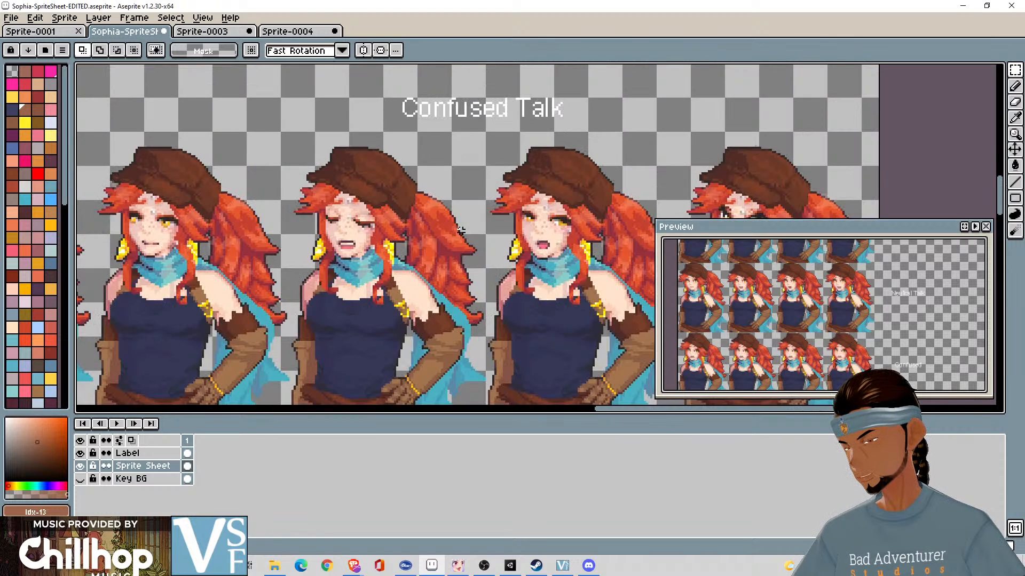
scroll(462, 231, "down", 3)
scroll(462, 231, "left", 5)
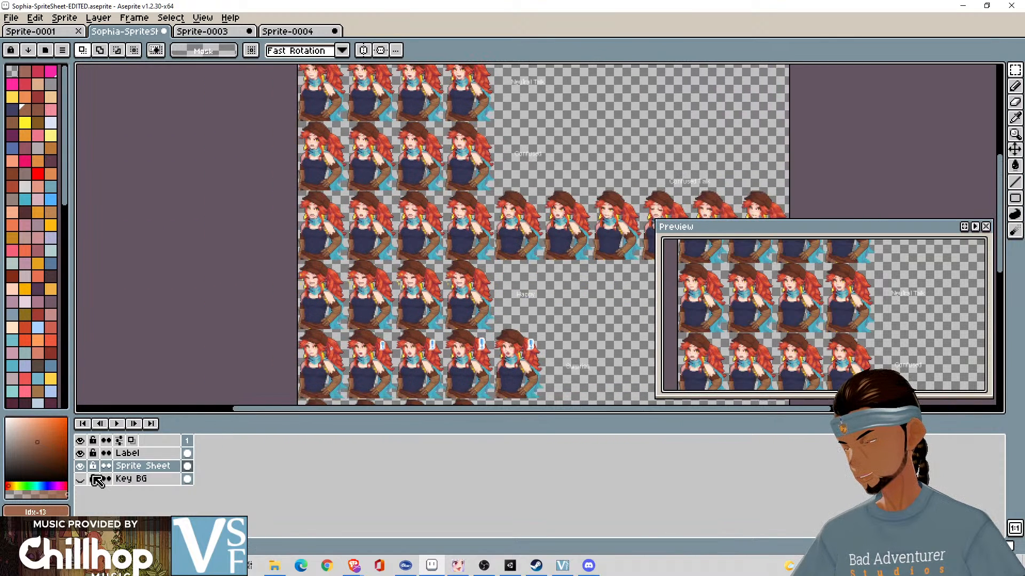
- Make the Key BG and Label layers visible together with the Sprite Sheet layer
left_click(80, 453)
key("plus")
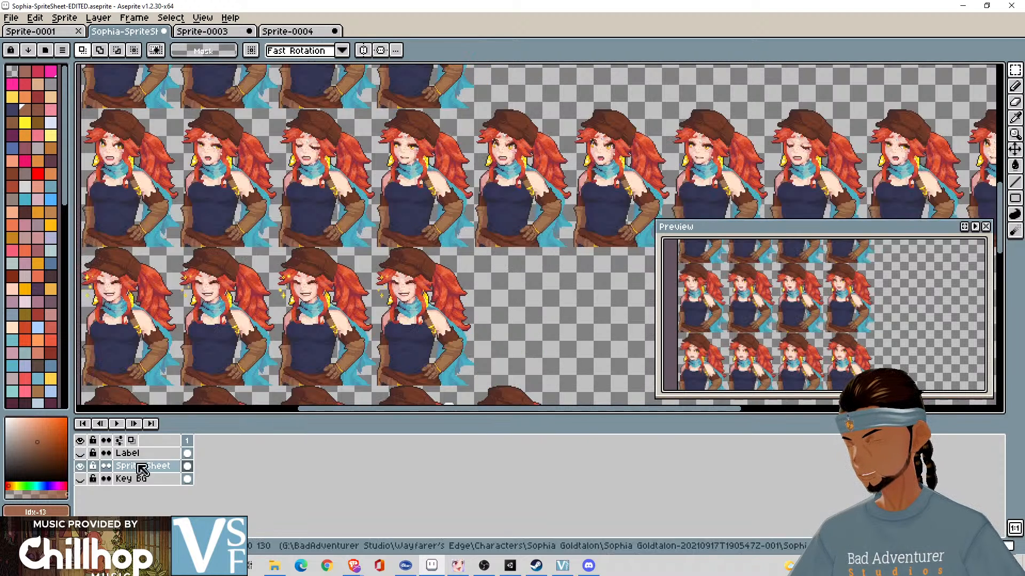
left_click(80, 478)
left_click(80, 453)
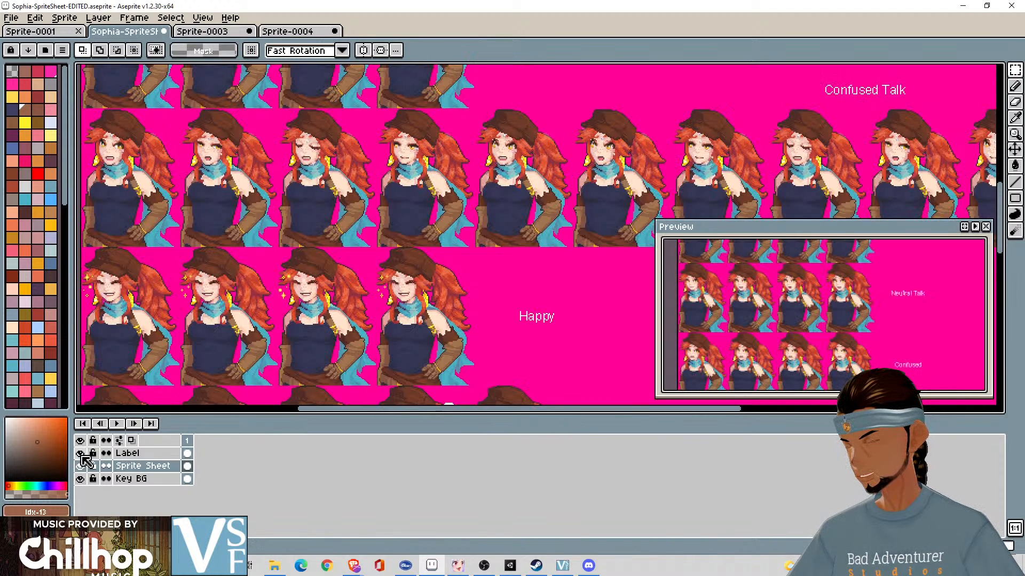
- Examine the labelled Happy, Surprise, Laugh, Angry and Sad portrait rows down to the end of the sheet
left_click_drag(461, 320, 568, 288)
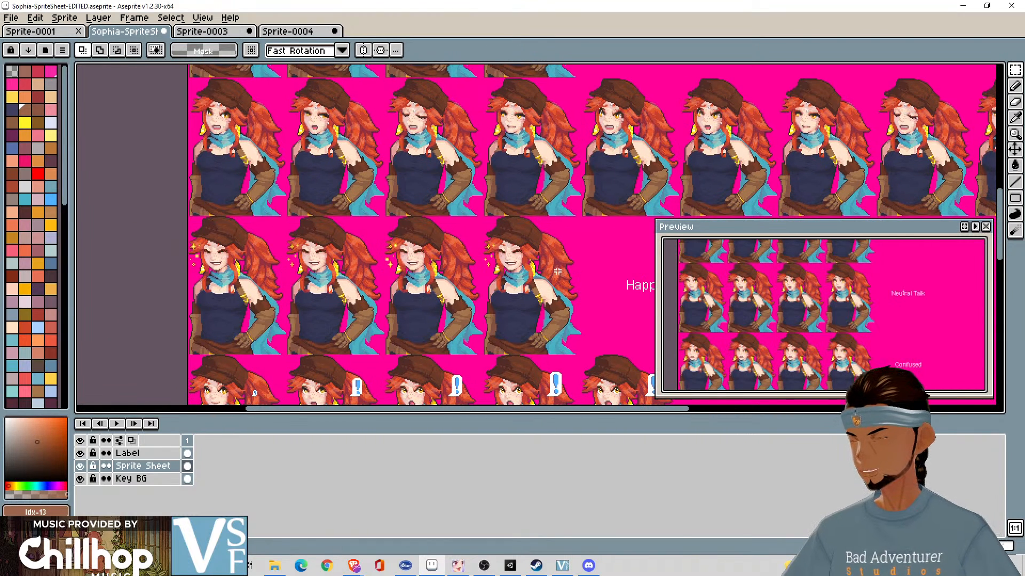
left_click_drag(521, 258, 470, 193)
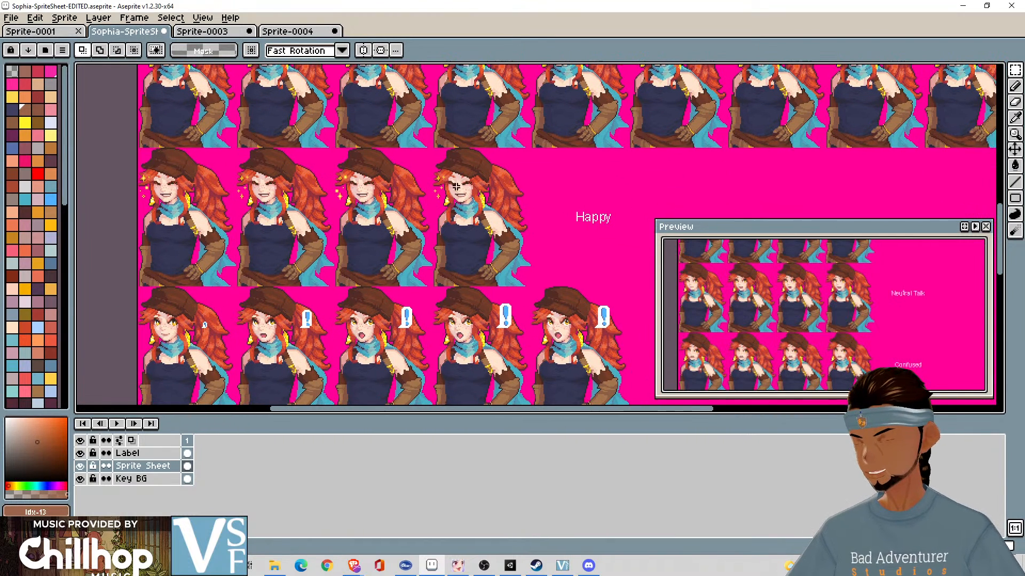
mouse_move(608, 283)
left_mouse_down()
mouse_move(510, 227)
mouse_move(647, 211)
mouse_move(629, 175)
left_mouse_up()
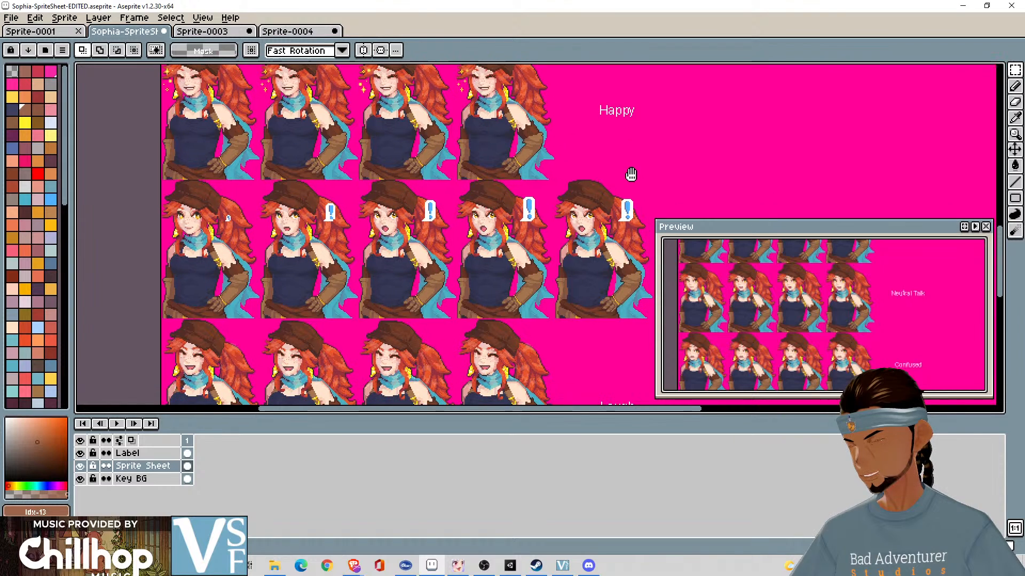
mouse_move(530, 288)
left_mouse_down()
mouse_move(467, 267)
mouse_move(469, 259)
left_mouse_up()
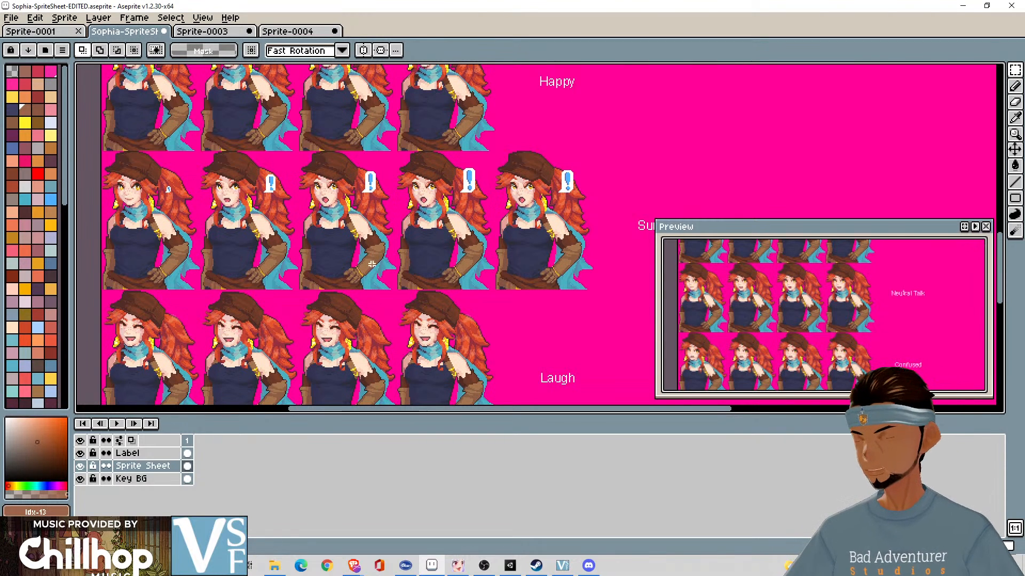
left_click_drag(372, 270, 396, 204)
left_click_drag(443, 346, 462, 249)
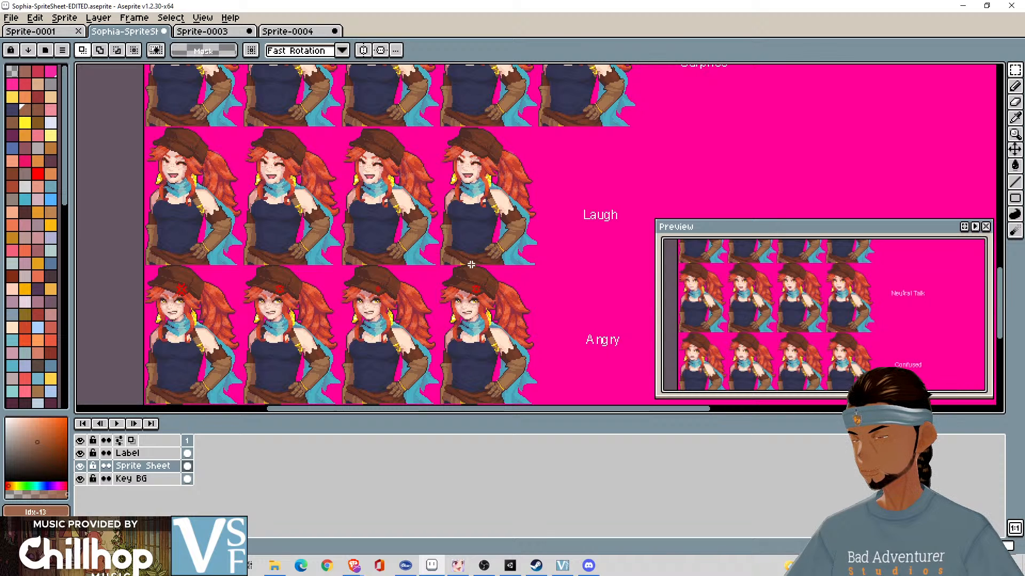
scroll(470, 265, "down", 5)
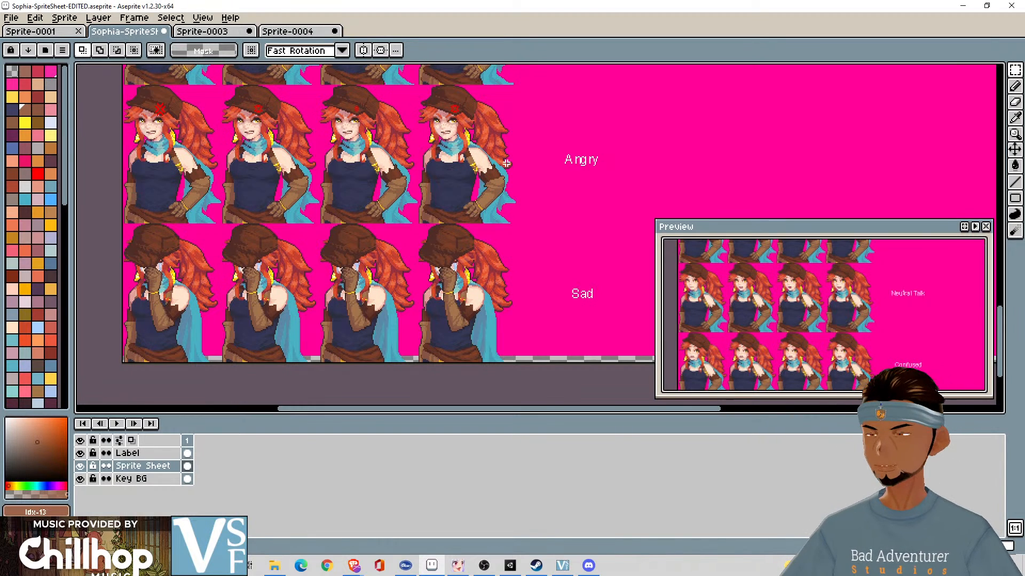
- Switch to Sprite-0004 and play back its four-frame animation, stopping it after a short check
left_click(298, 32)
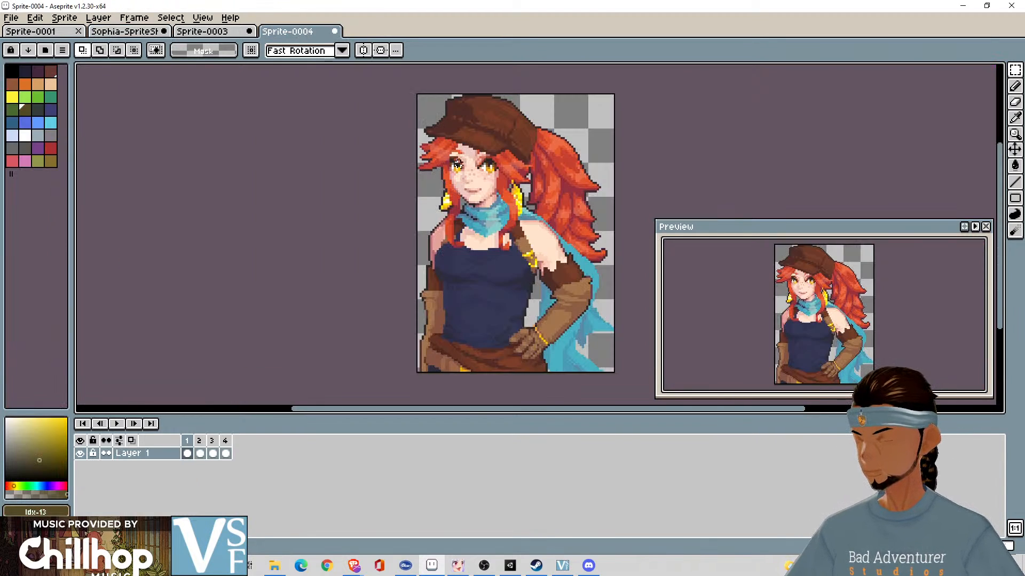
left_click(117, 429)
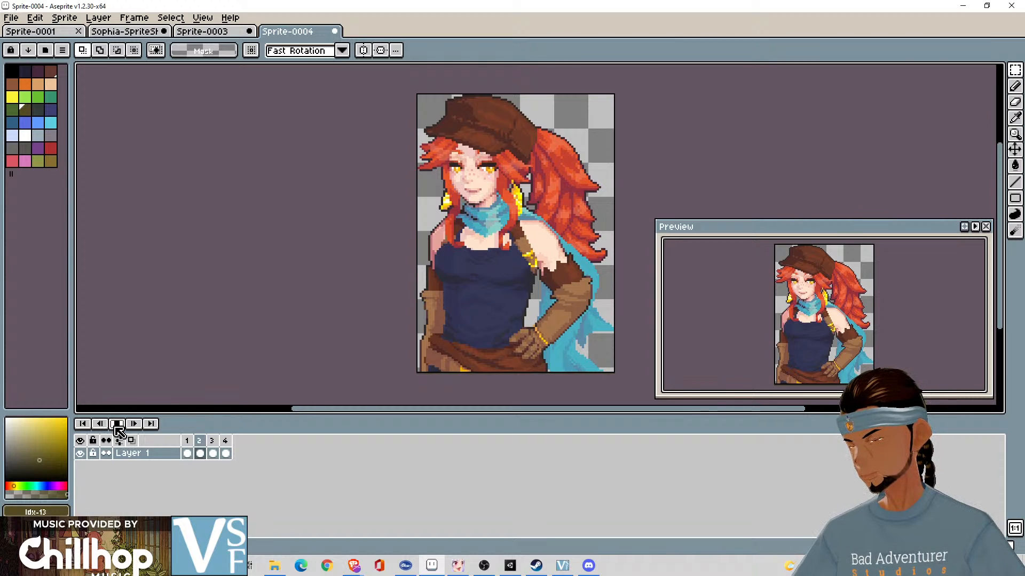
left_click(117, 428)
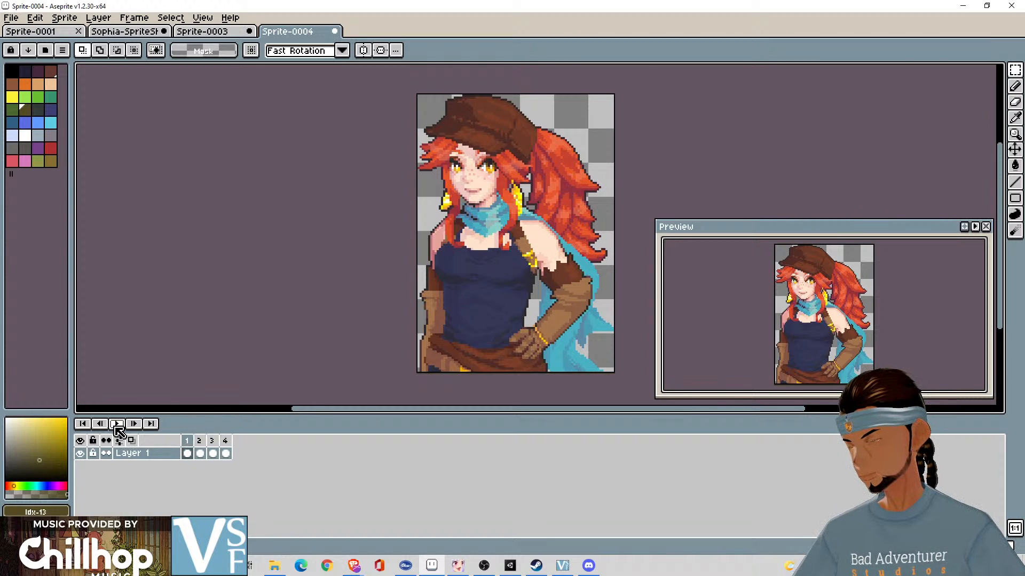
- Set the duration of frame 1 in Sprite-0004 to 1000 milliseconds and play the animation
right_click(187, 441)
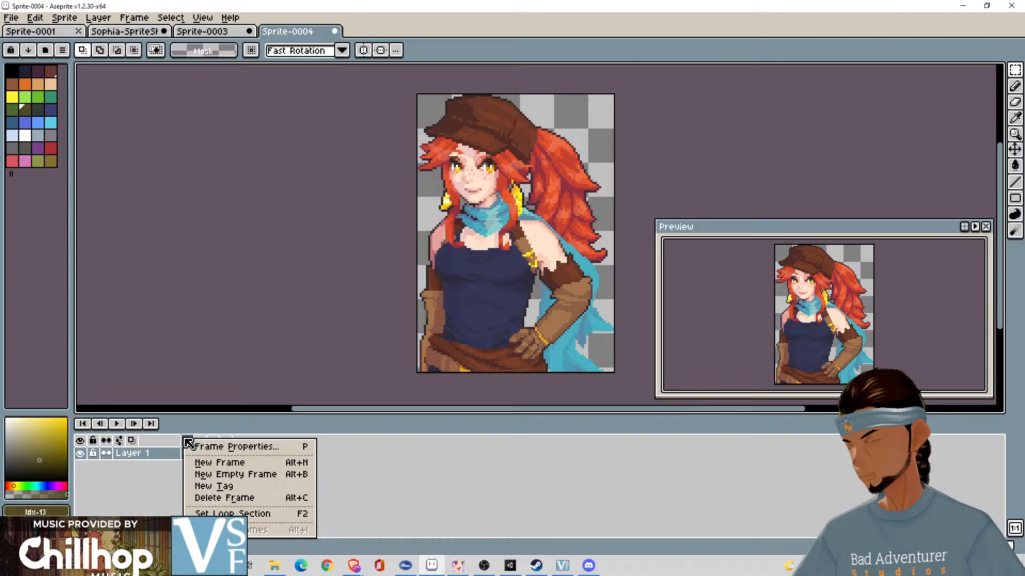
left_click(243, 448)
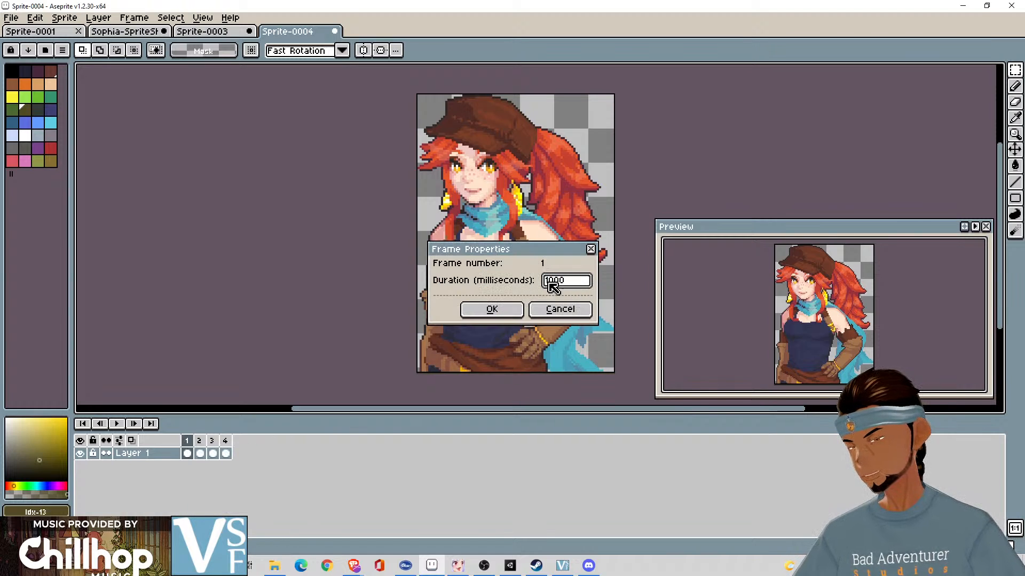
left_click(492, 310)
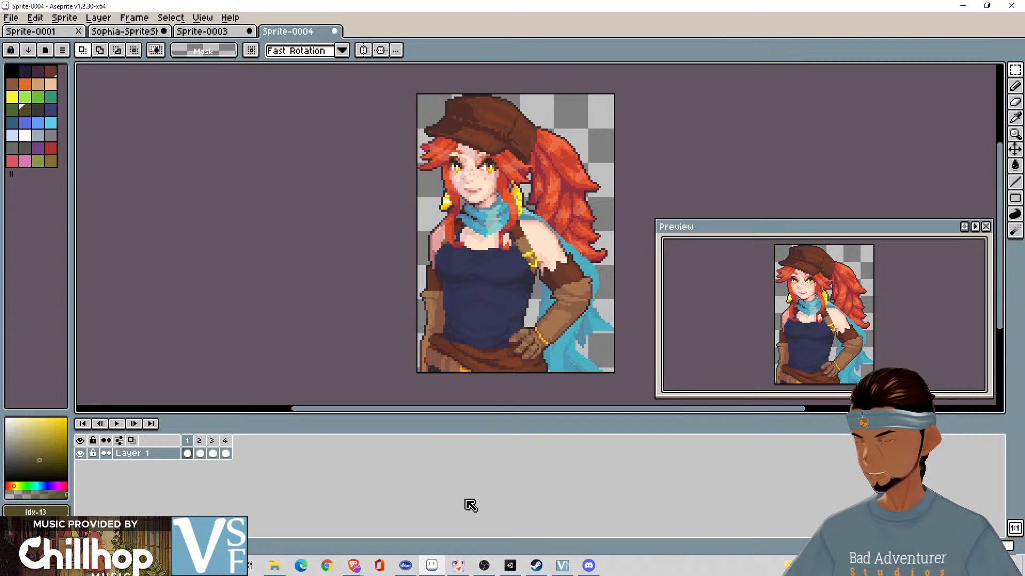
left_click(117, 424)
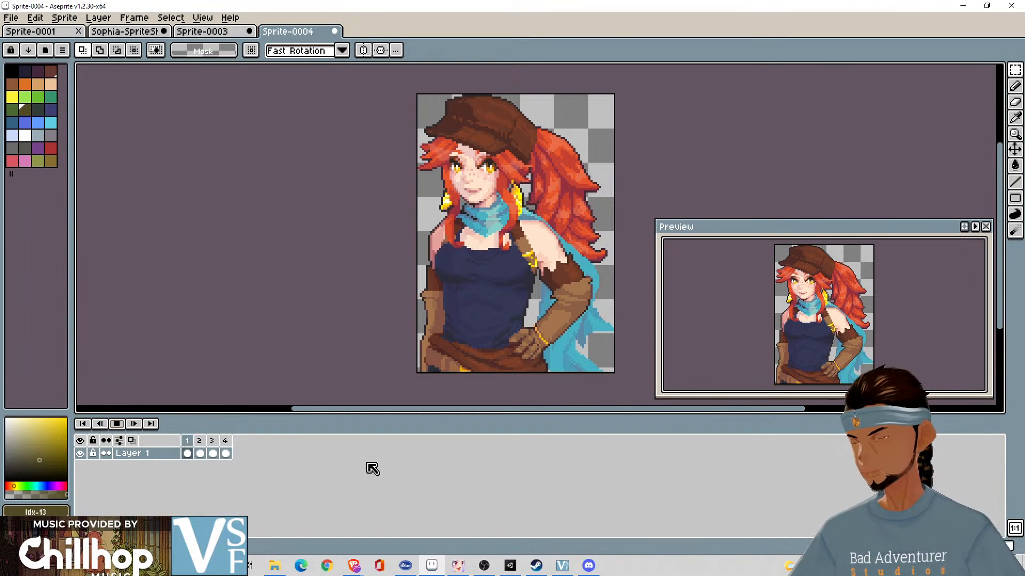
right_click(191, 446)
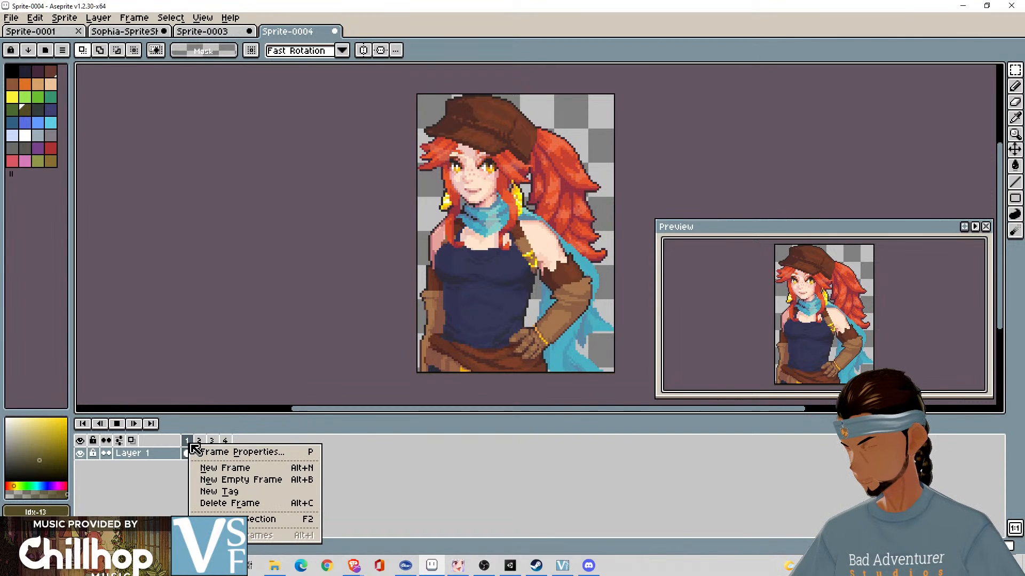
left_click(214, 453)
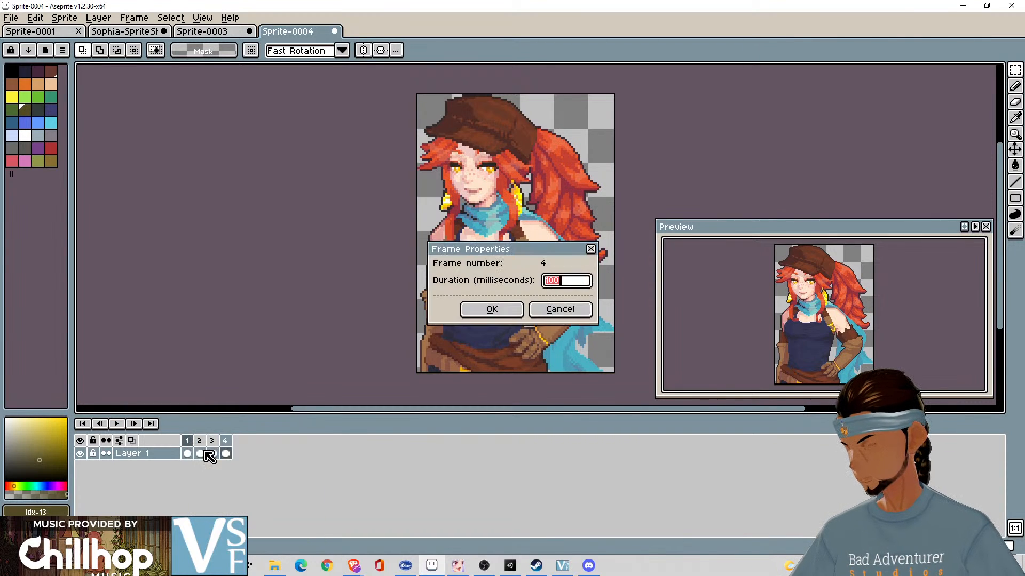
left_click(559, 310)
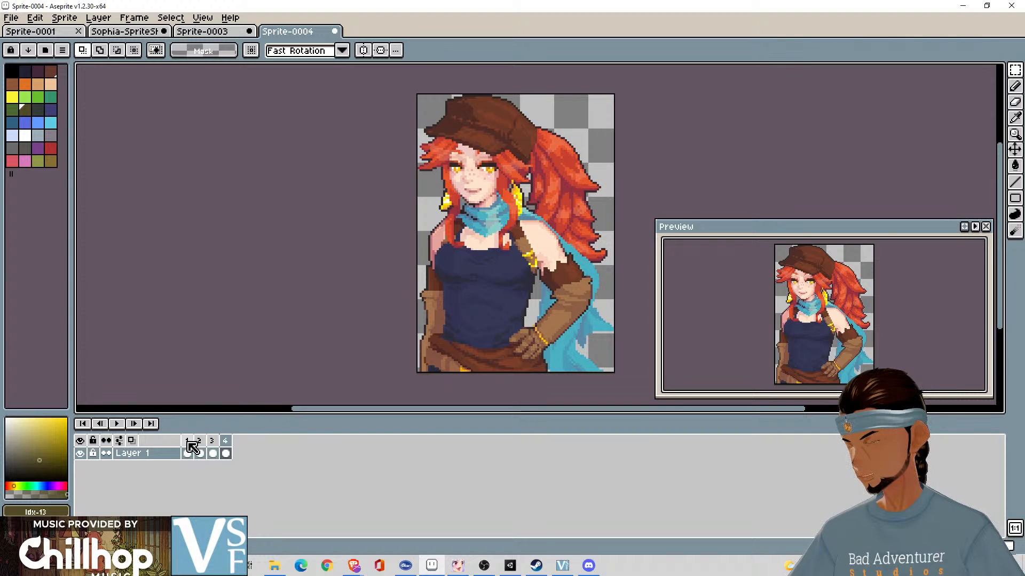
- Set the duration of frame 1 to 1500 milliseconds and play the animation to check the timing
left_click(117, 424)
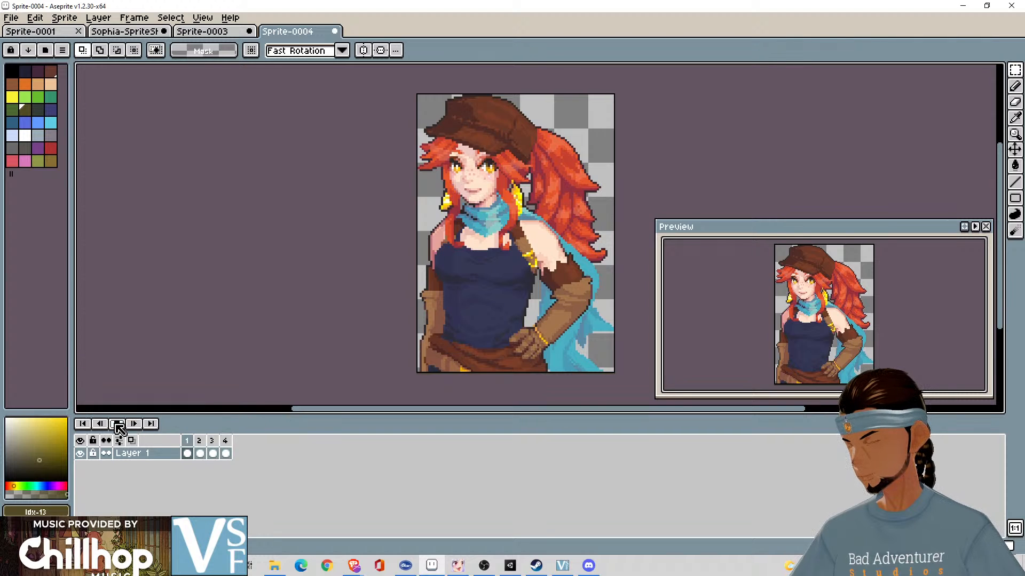
right_click(191, 444)
left_click(214, 449)
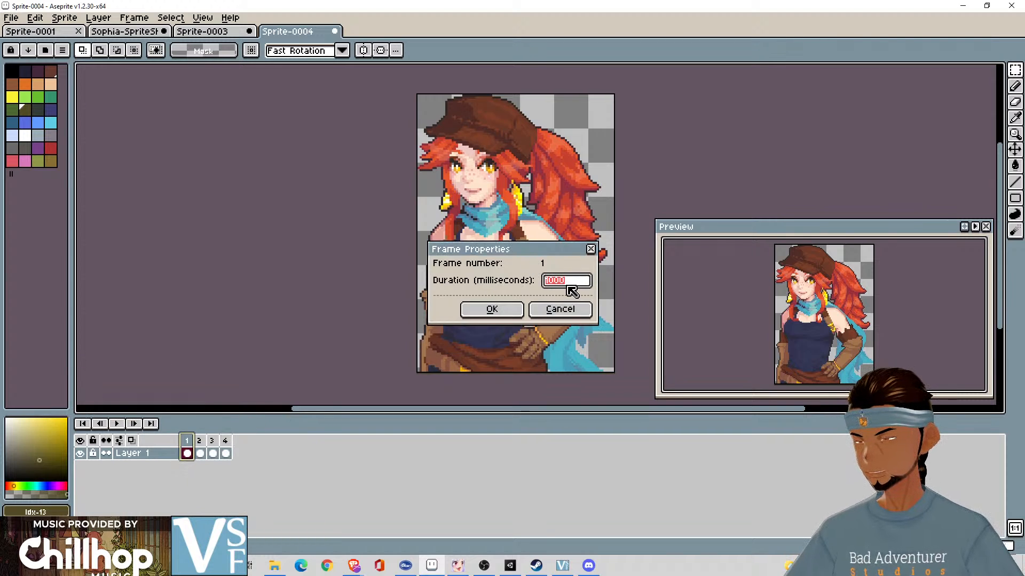
left_click(572, 288)
type("0")
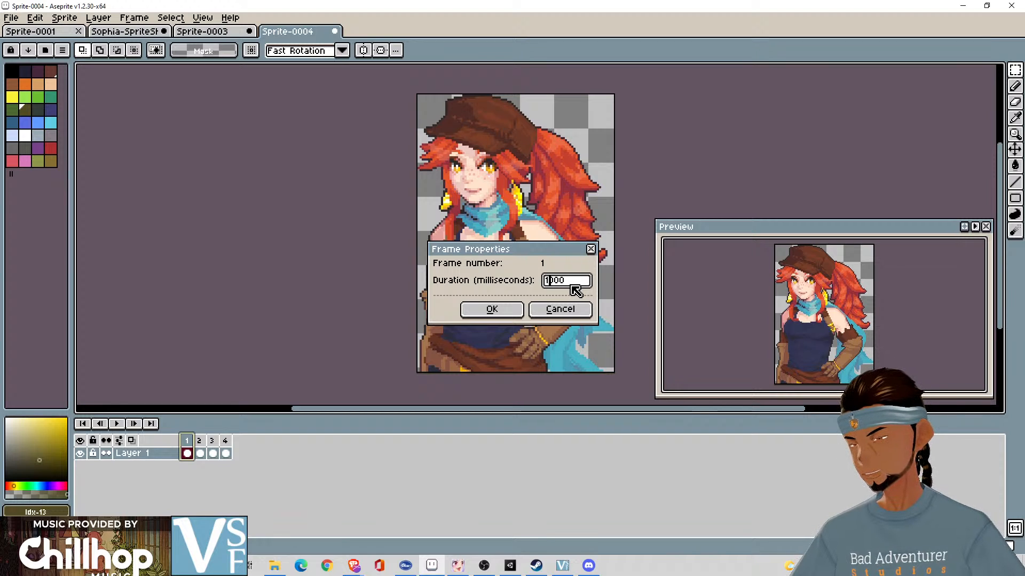
left_click(491, 311)
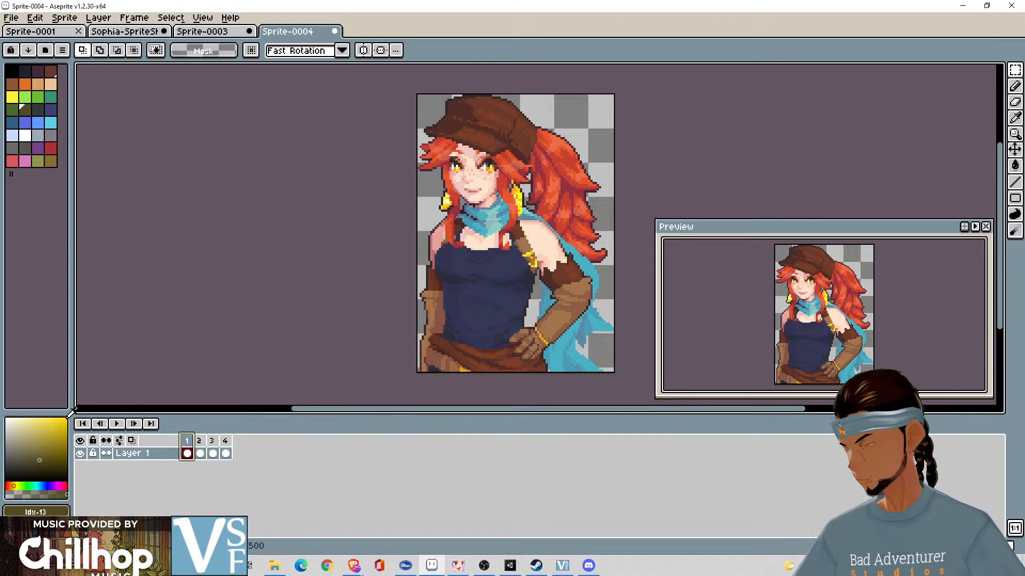
left_click(117, 424)
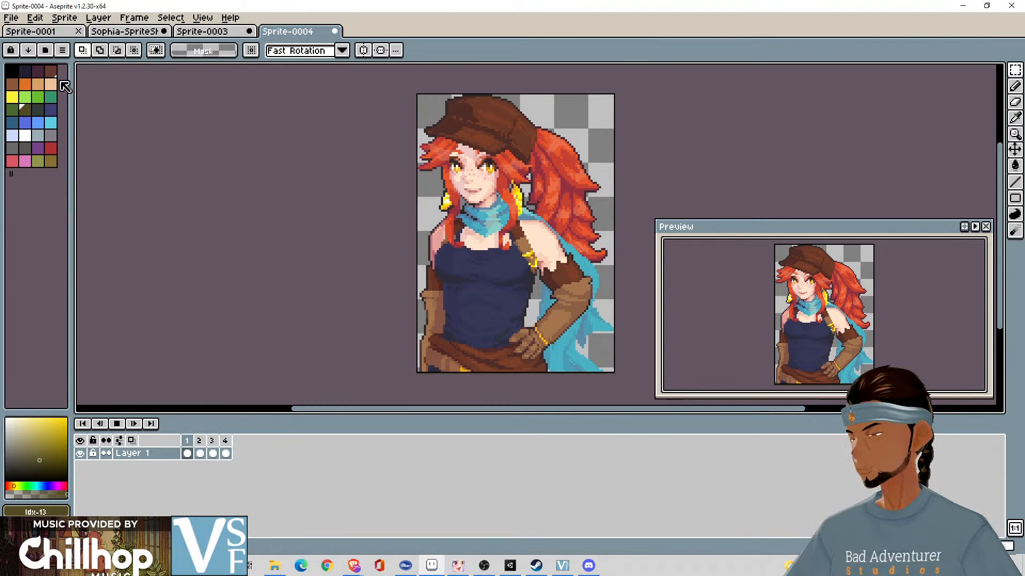
- Start a sprite sheet export of Sprite-0004 and try the Fixed # of Columns constraint, returning it to None
left_click(12, 18)
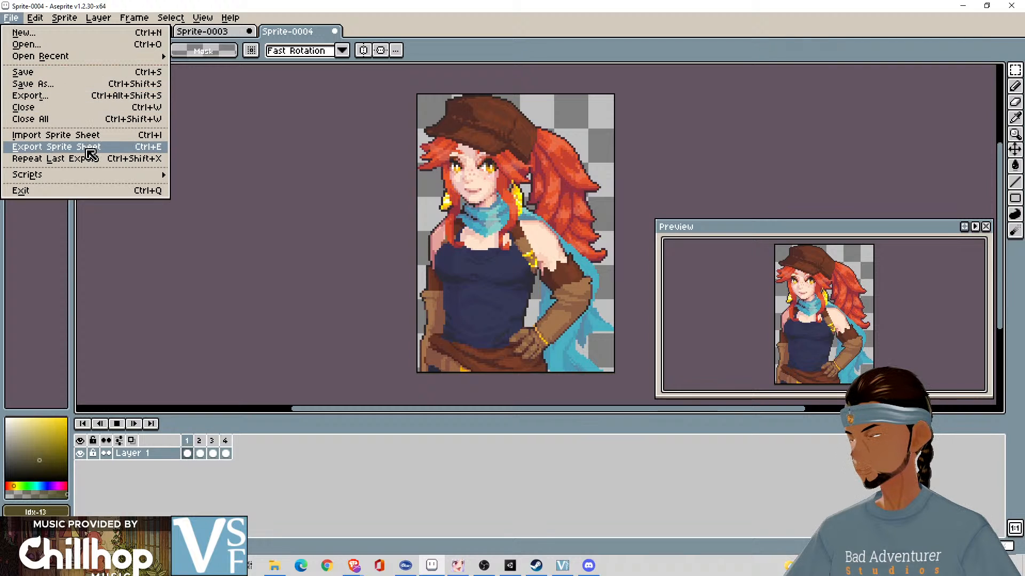
left_click(106, 147)
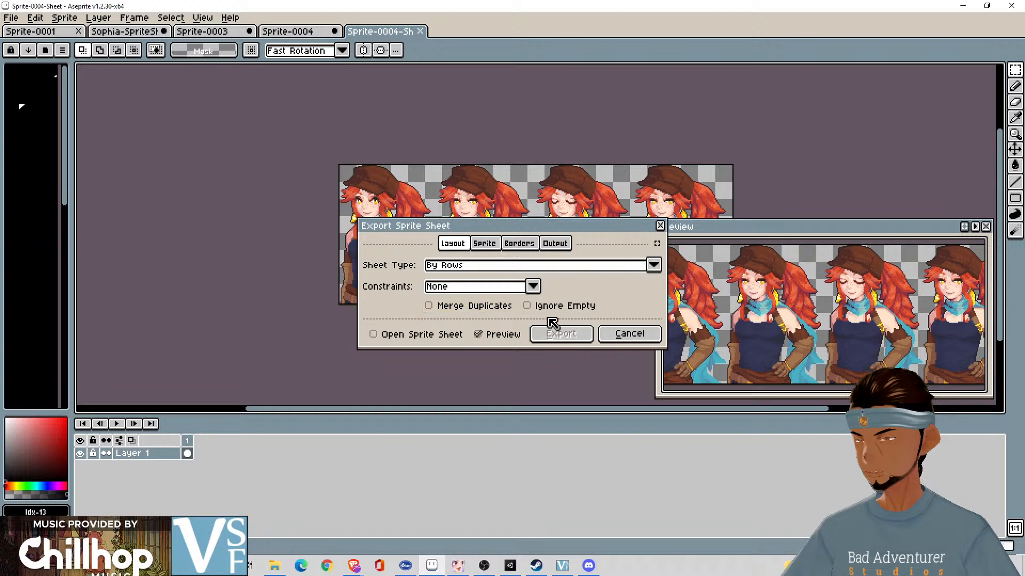
left_click(484, 244)
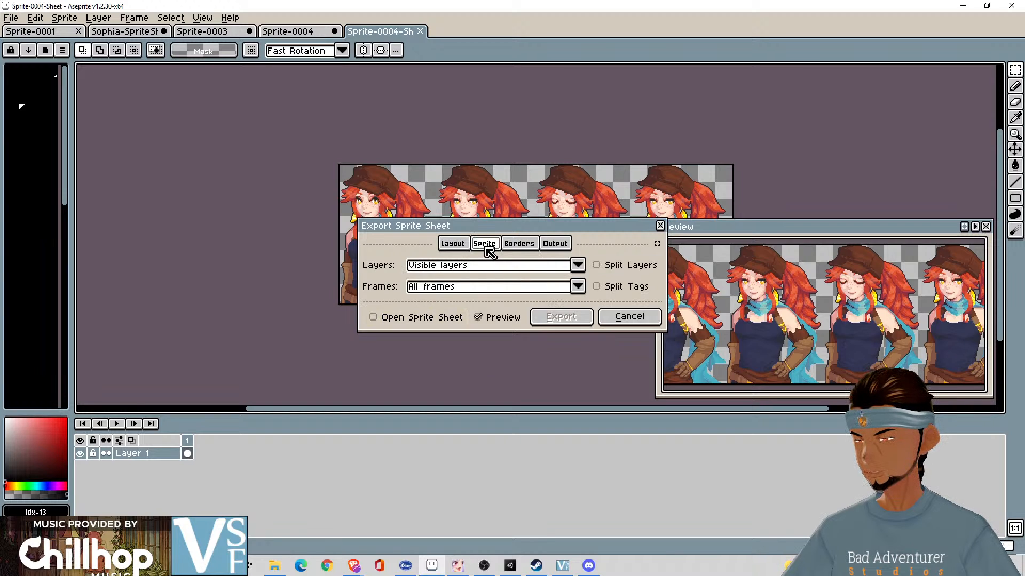
left_click(464, 248)
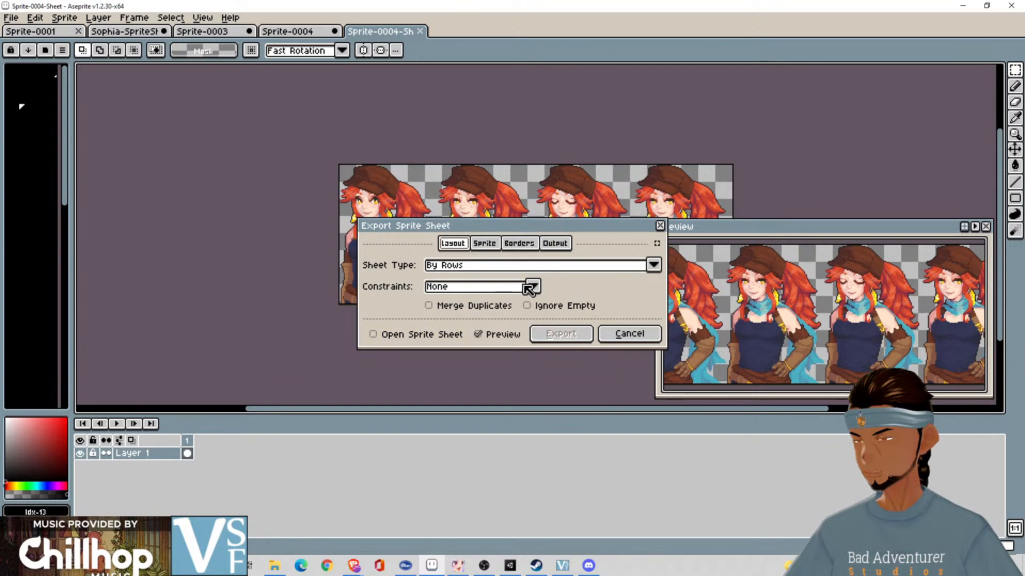
left_click(533, 287)
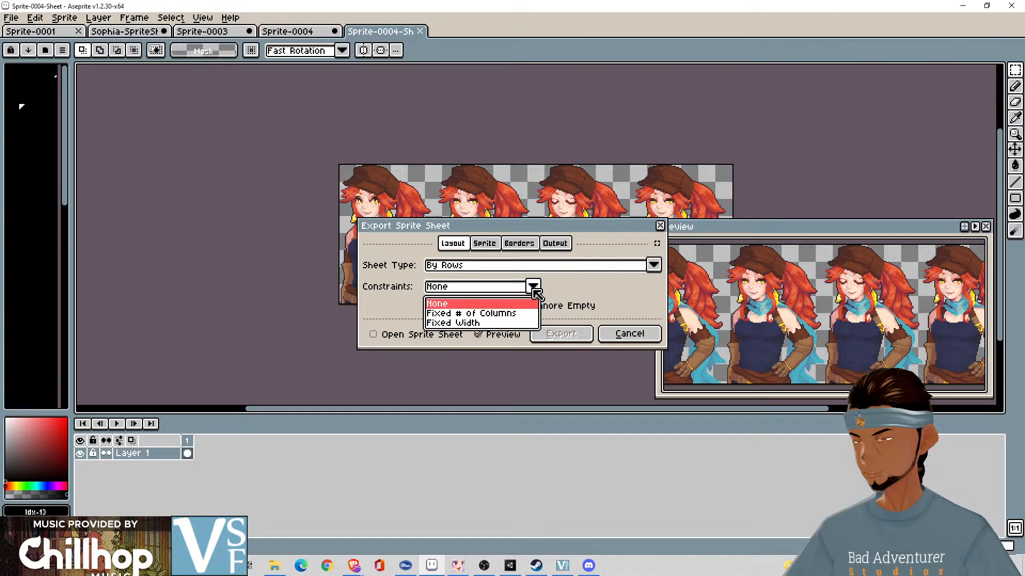
left_click(520, 320)
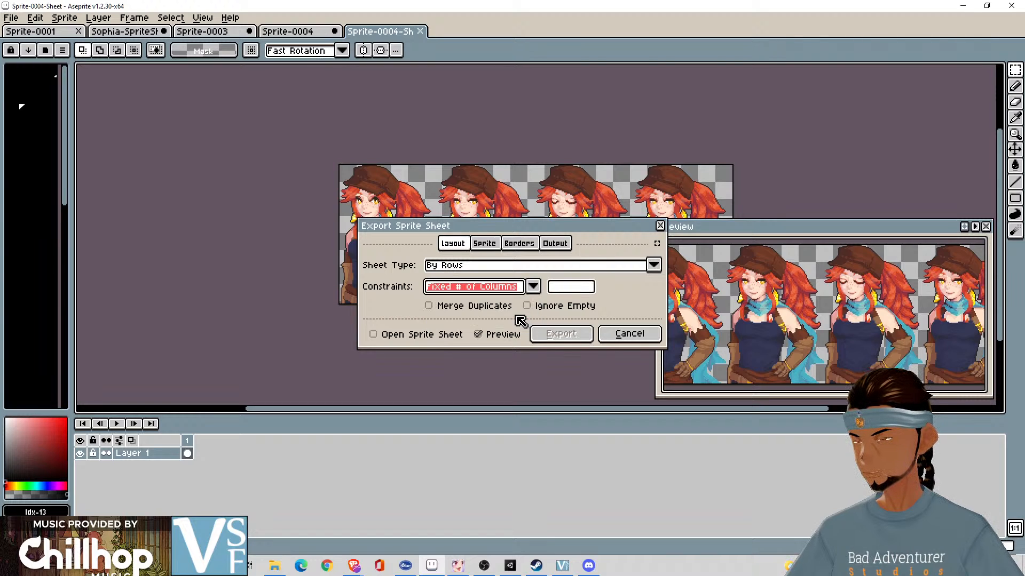
left_click(532, 287)
left_click(528, 304)
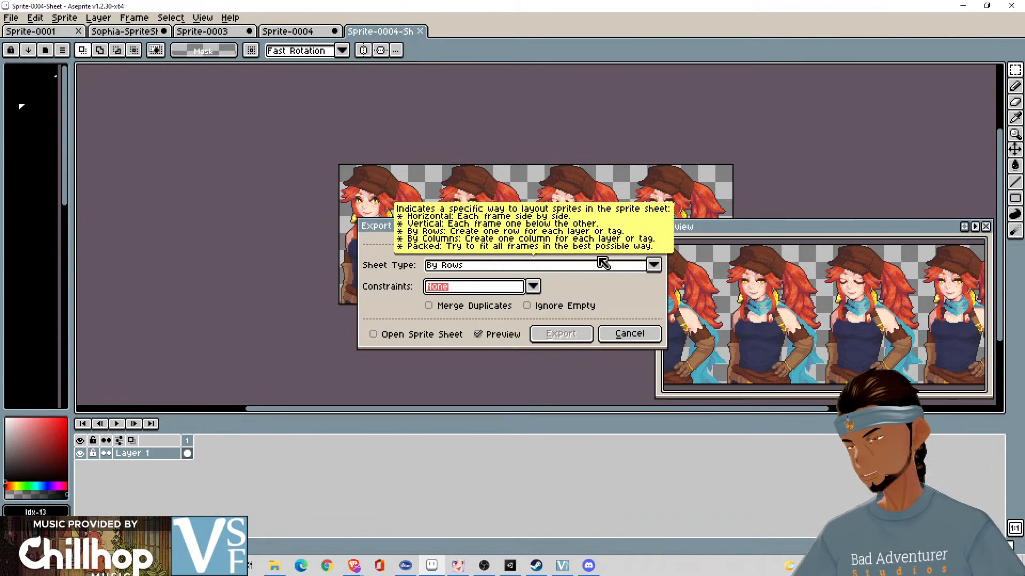
- Try the Horizontal Strip sheet type for the export and return it to By Rows
left_click(600, 270)
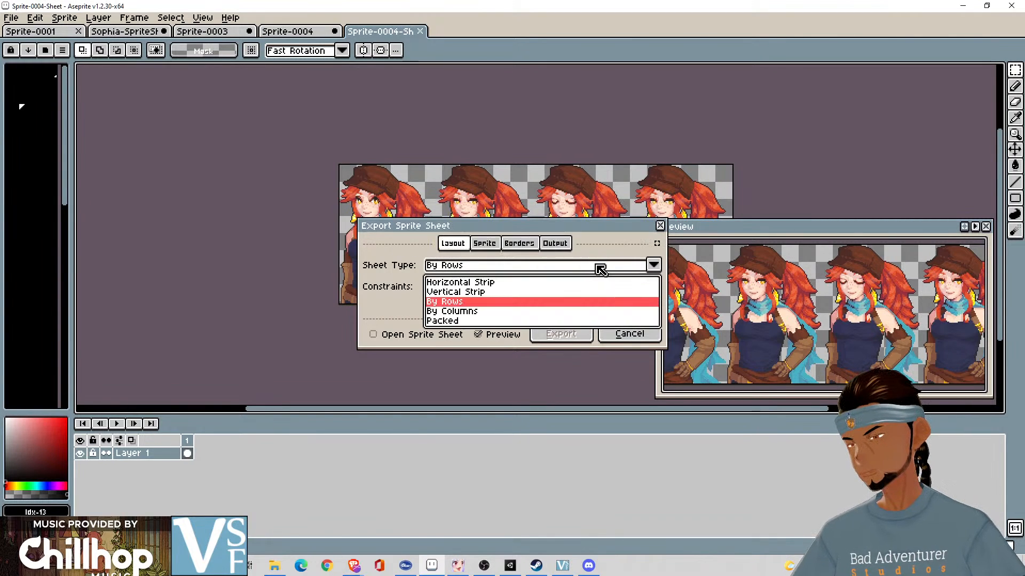
left_click(545, 283)
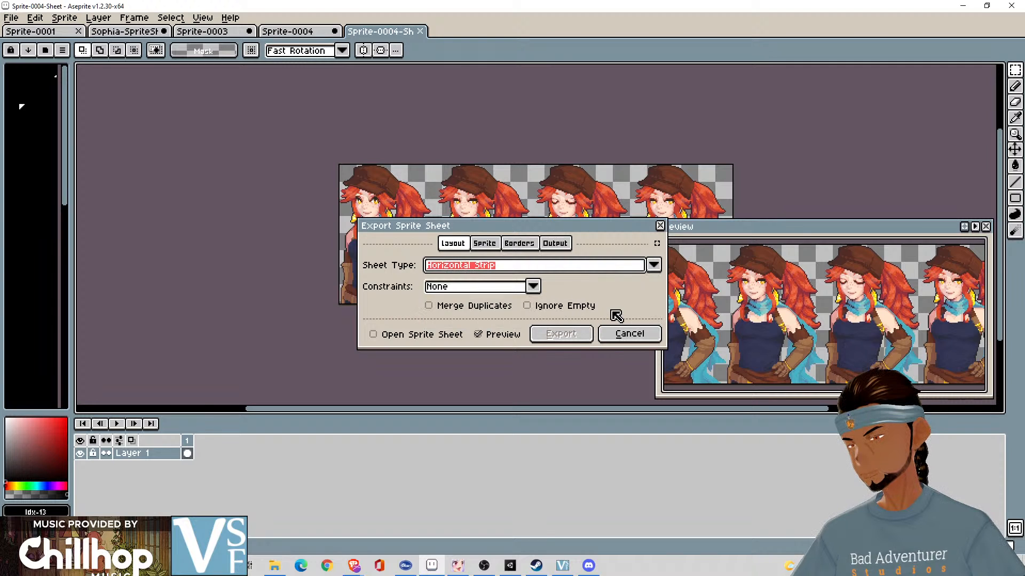
left_click(550, 270)
left_click(530, 301)
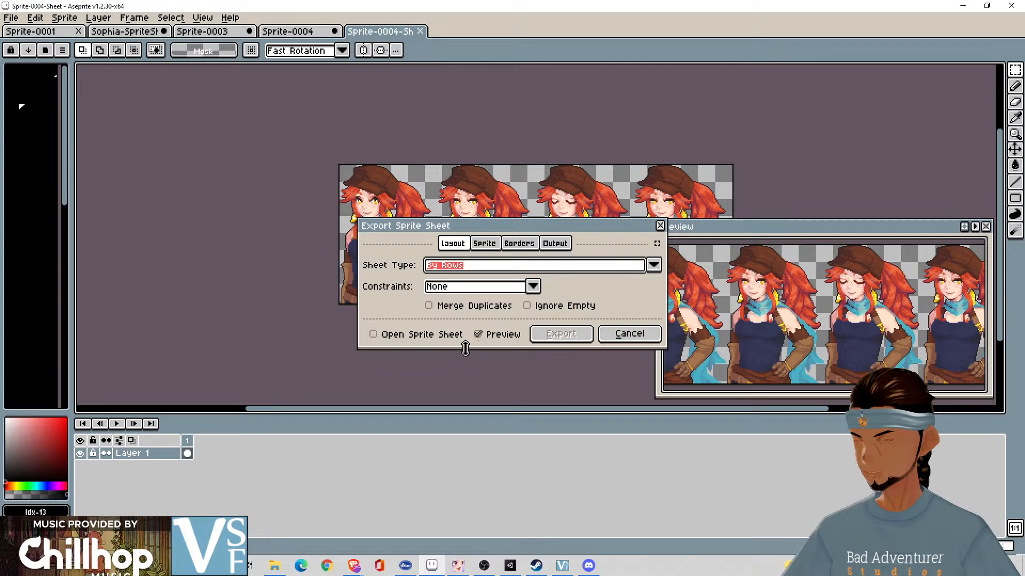
- Enable Open Sprite Sheet, toggle the export preview off and on, and cancel the export
left_click(399, 337)
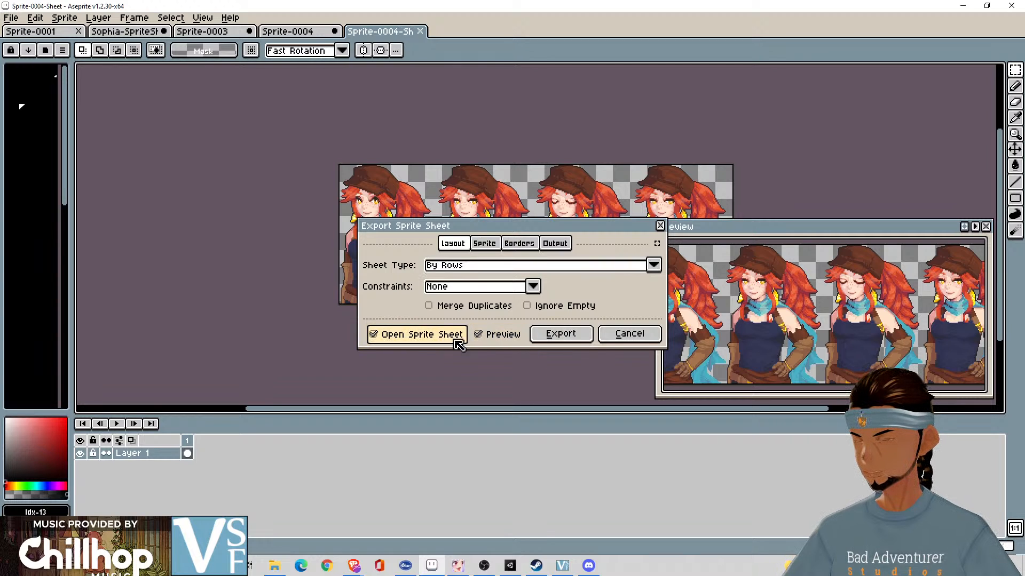
left_click(495, 336)
left_click(496, 336)
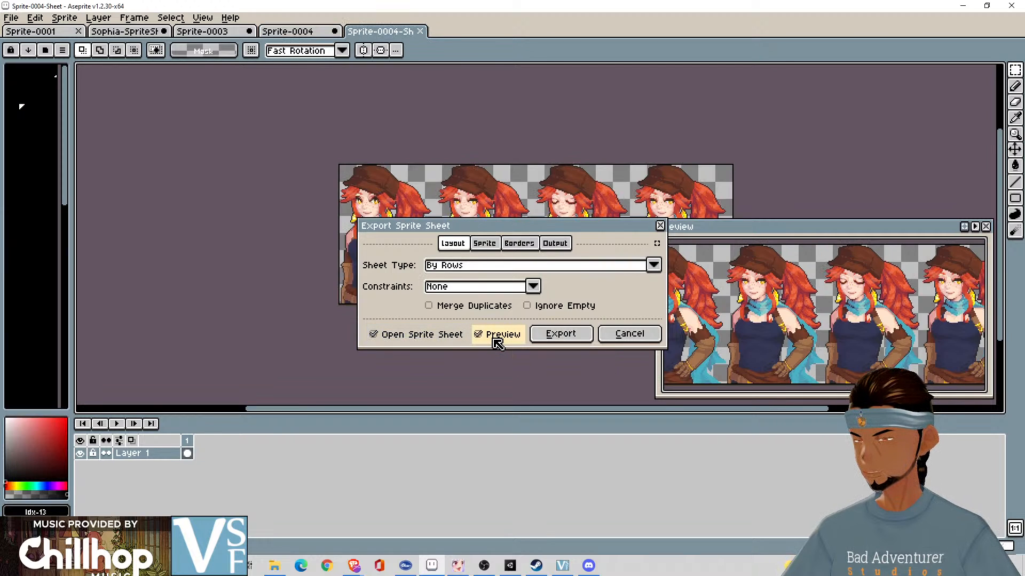
left_click(496, 337)
left_click(497, 337)
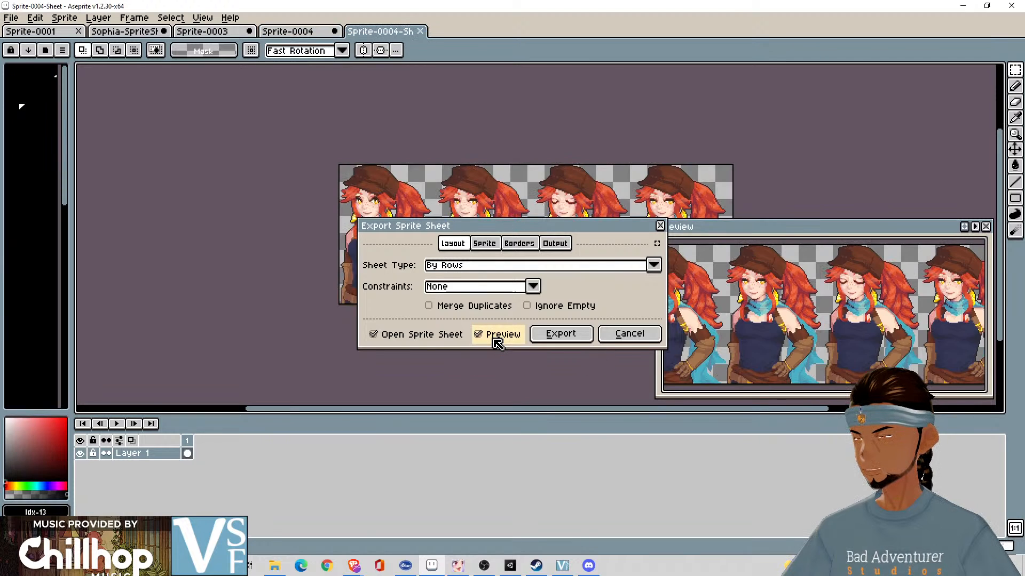
left_click(496, 336)
left_click(496, 338)
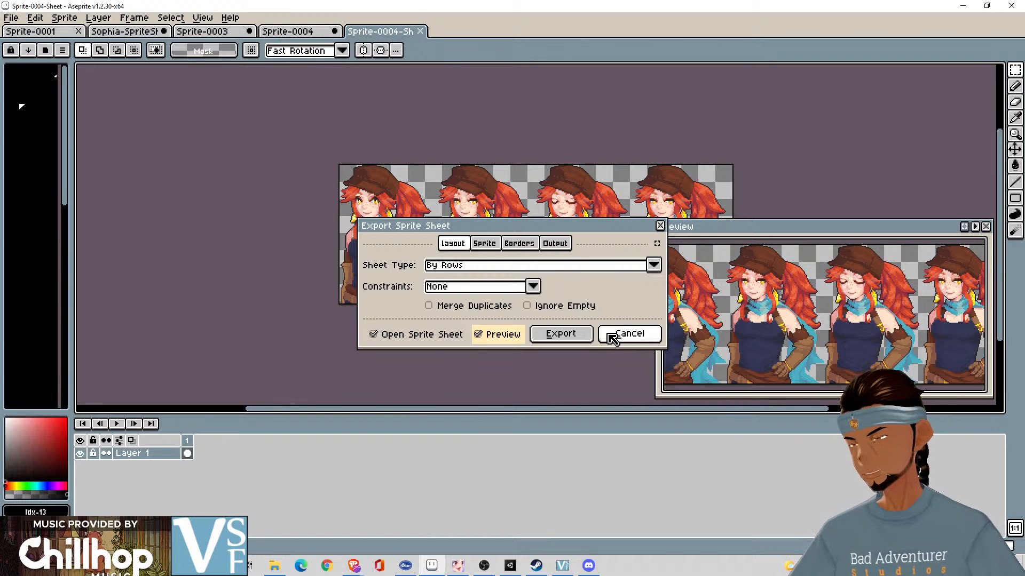
left_click(613, 338)
- Compare the four-portrait strip in Sprite-0003 with the framed Sprite-0004
left_click(212, 34)
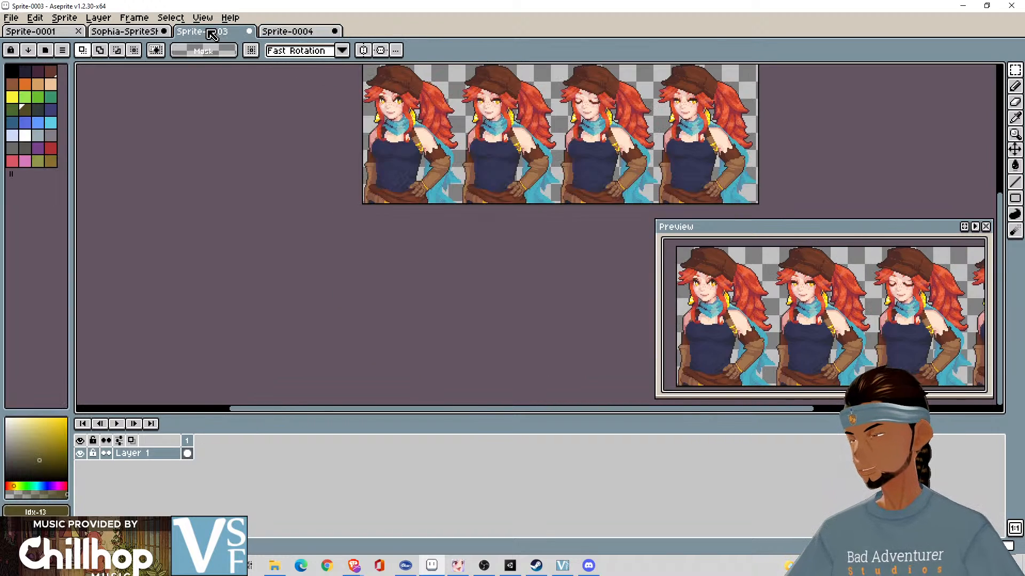
left_click_drag(778, 155, 768, 186)
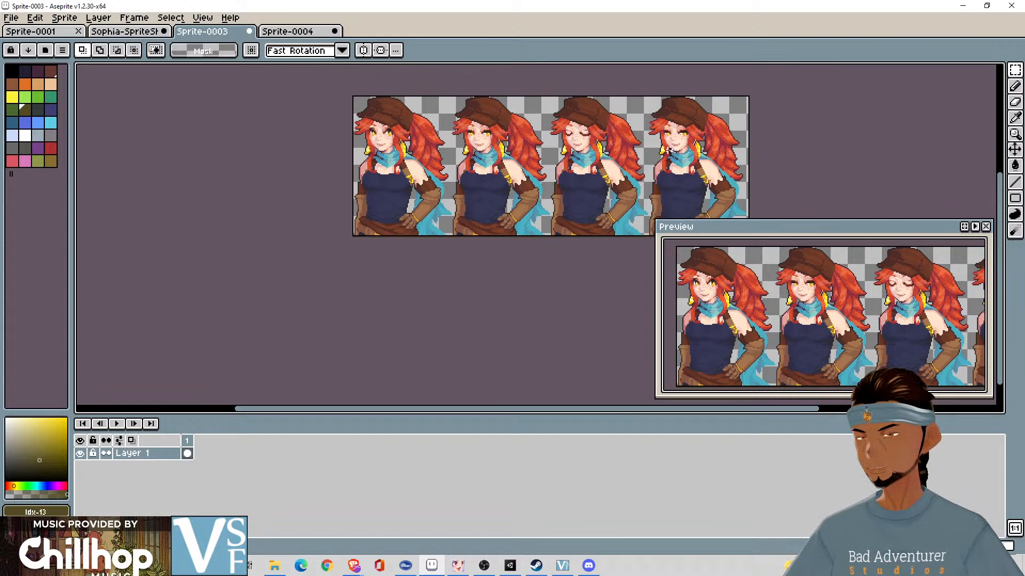
left_click(285, 31)
left_click(213, 32)
left_click(280, 31)
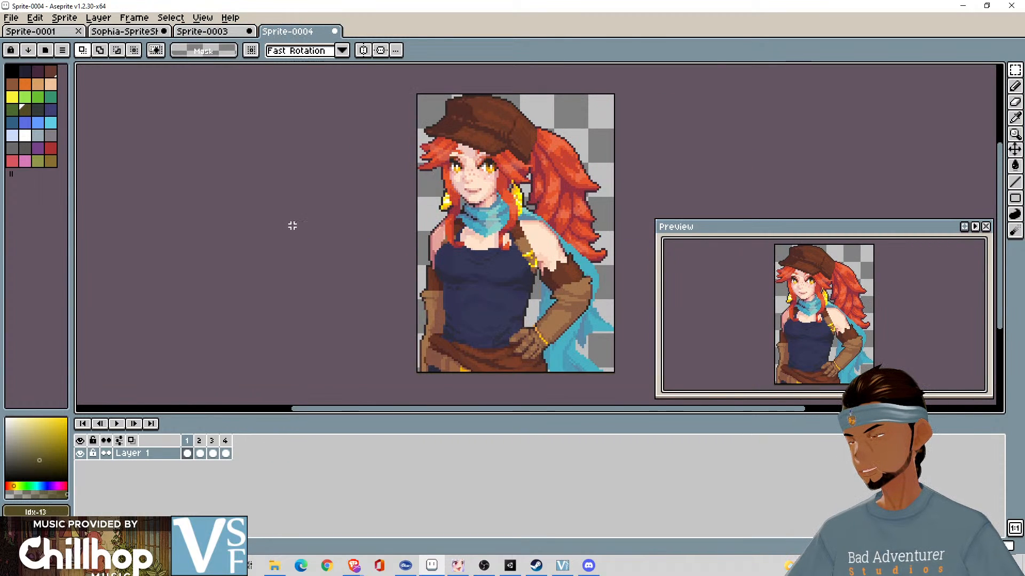
- Set up a sprite sheet export of Sprite-0004 by rows with no constraints, Open Sprite Sheet enabled and Preview kept on
left_click(35, 17)
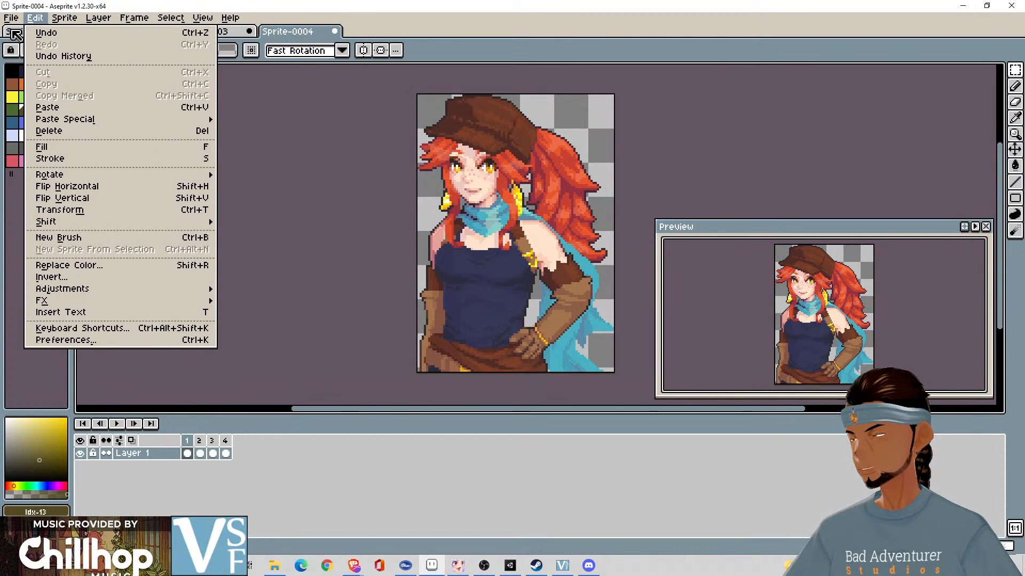
mouse_move(11, 18)
left_click(67, 145)
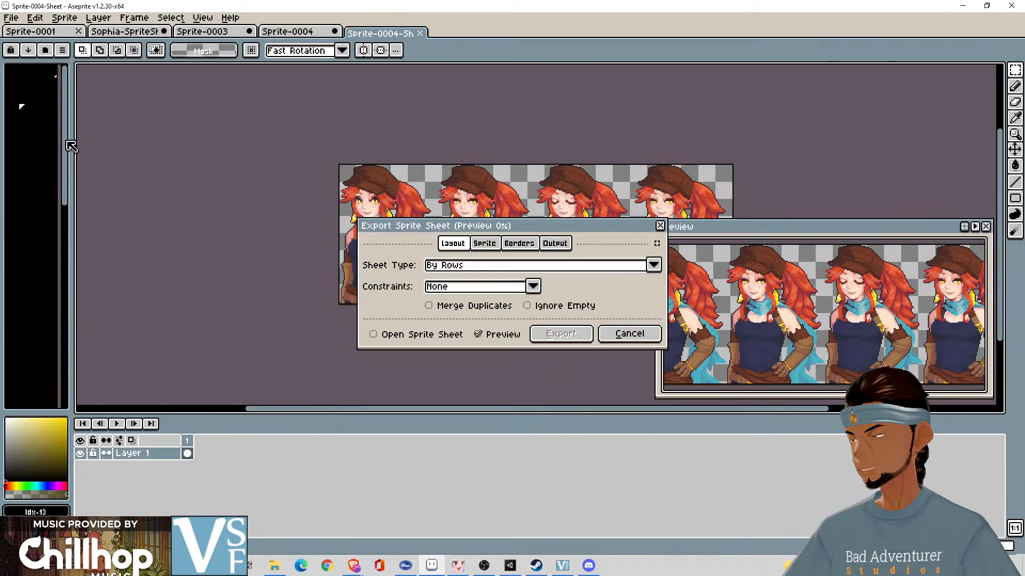
left_click(487, 308)
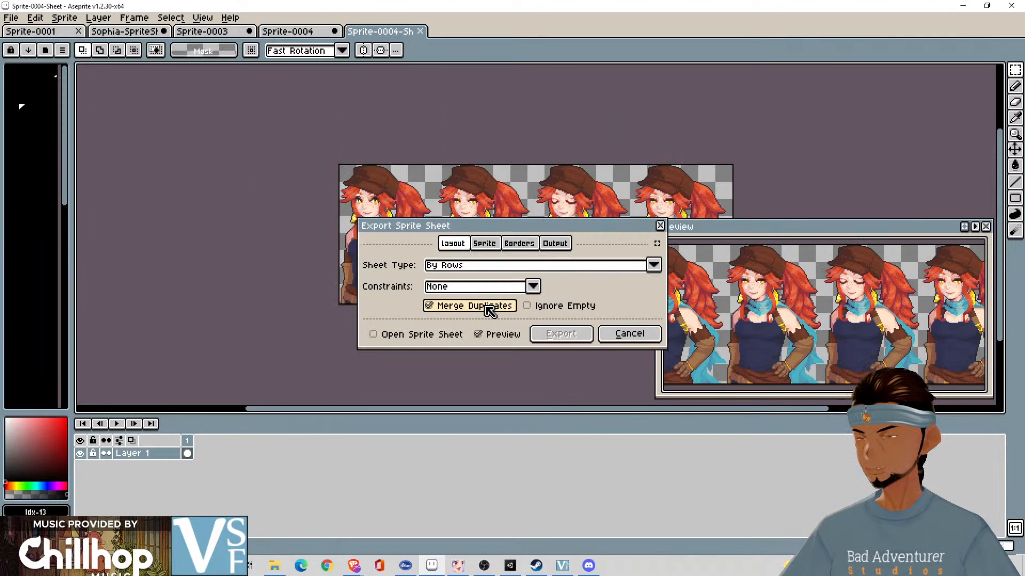
left_click(487, 308)
left_click(429, 336)
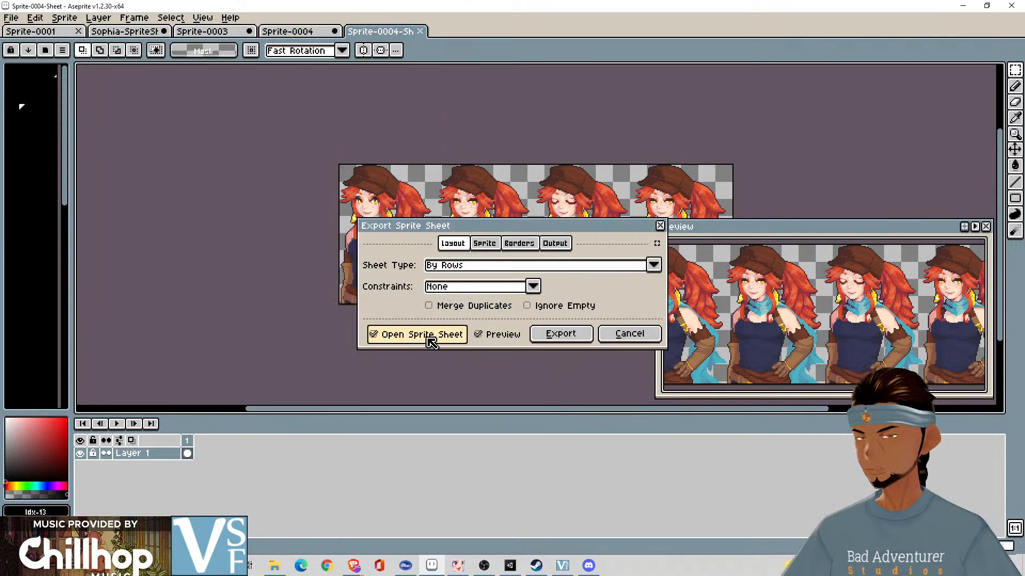
left_click(501, 342)
left_click(501, 341)
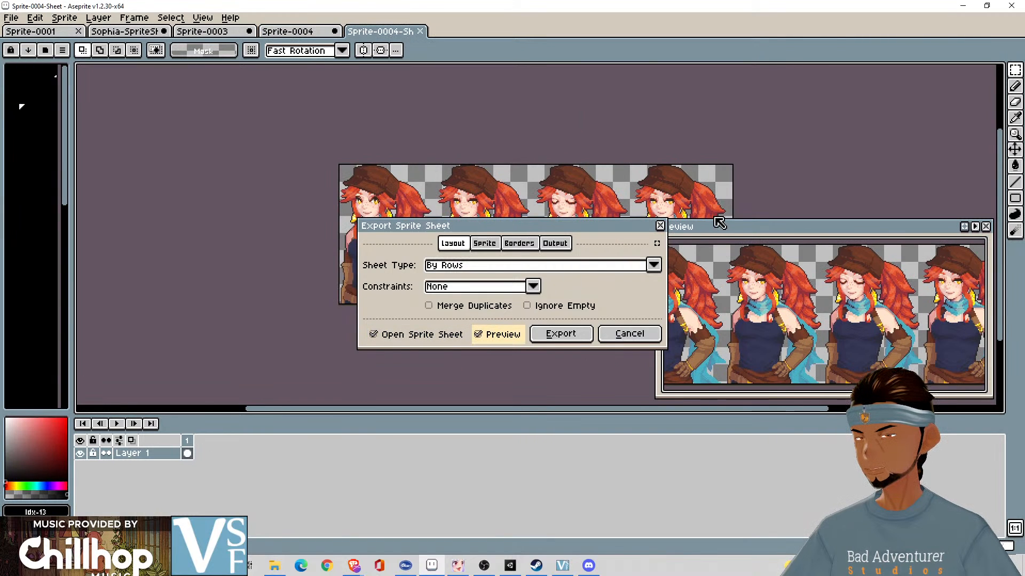
- Inspect the previewed row of four portraits and export the sprite sheet
scroll(738, 172, "up", 2)
left_click_drag(738, 172, 523, 17)
scroll(483, 158, "down", 3)
scroll(503, 148, "up", 3)
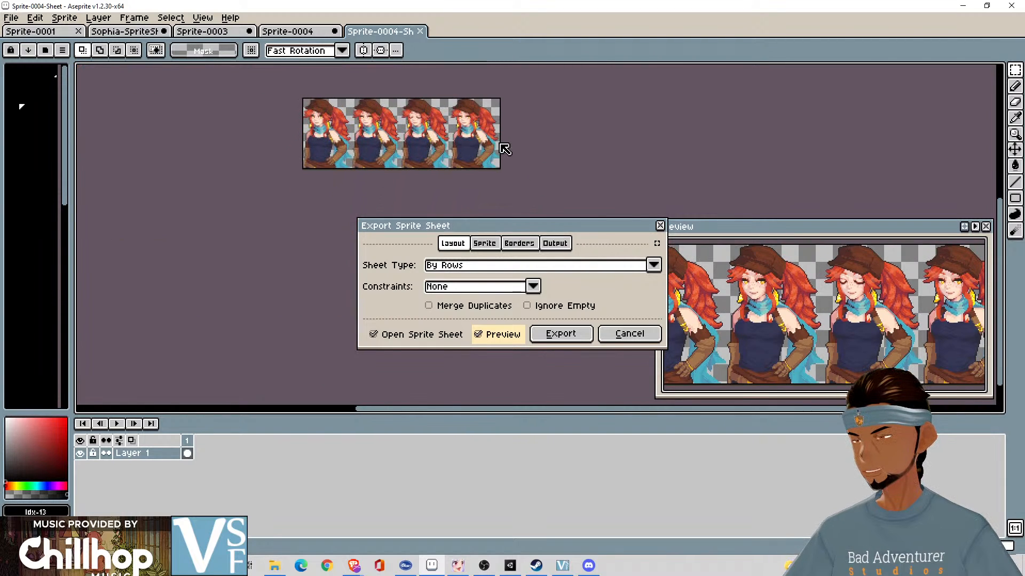
scroll(511, 147, "up", 2)
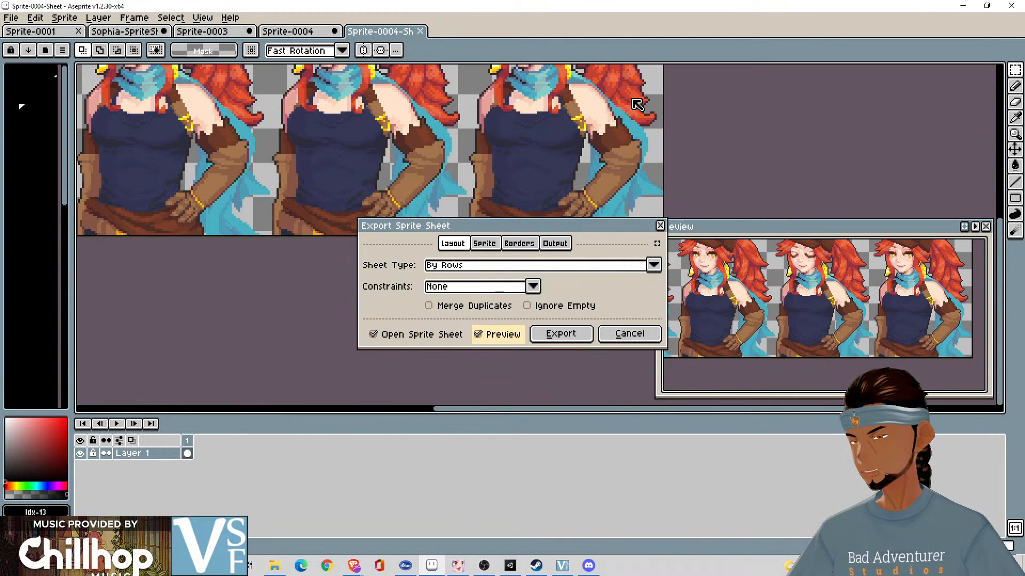
scroll(638, 104, "down", 2)
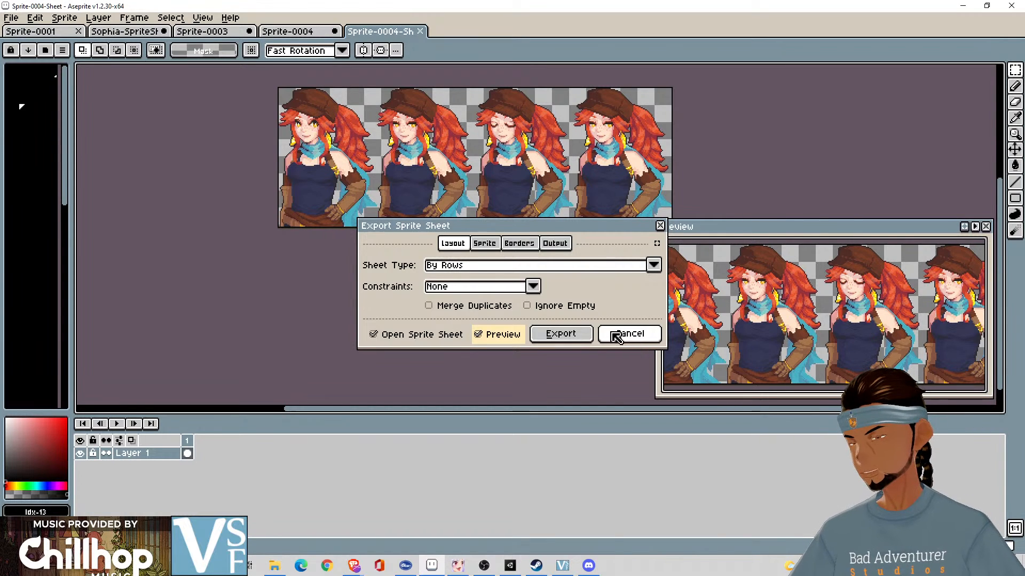
left_click(560, 334)
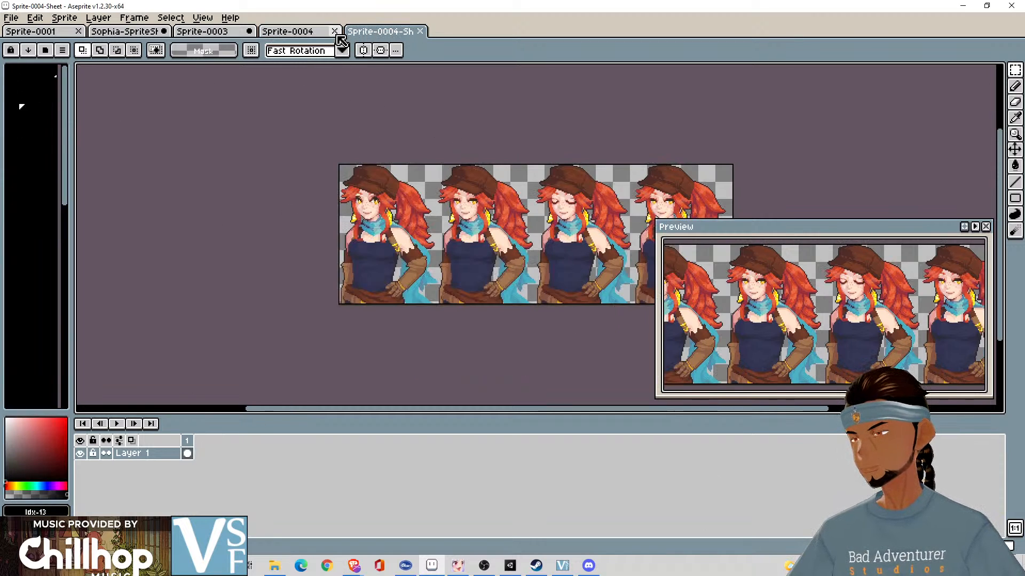
- Start a sprite sheet export from the newly opened sheet, enable Output File, and review the border, sprite and layout settings
left_click(35, 23)
mouse_move(12, 19)
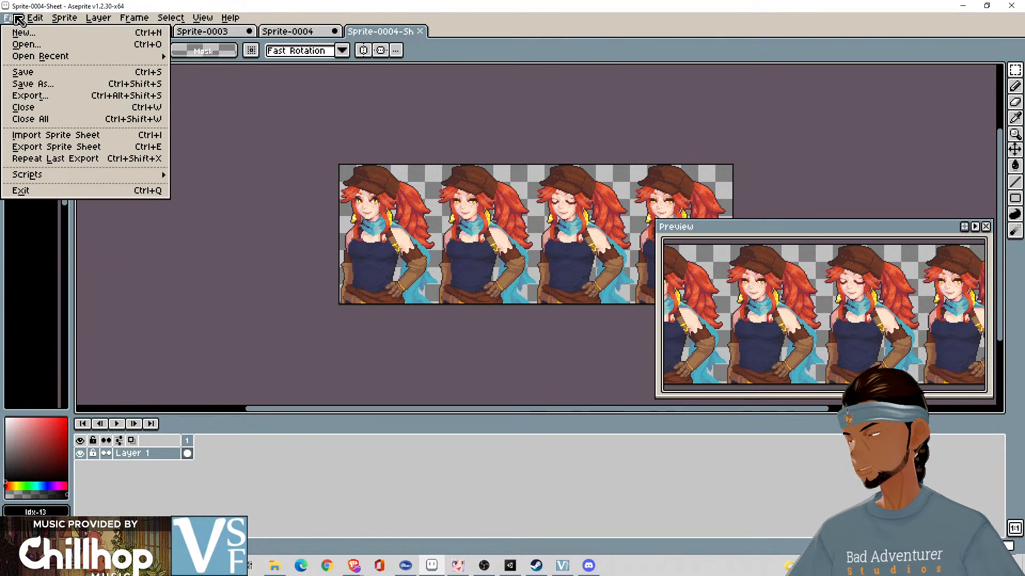
left_click(84, 149)
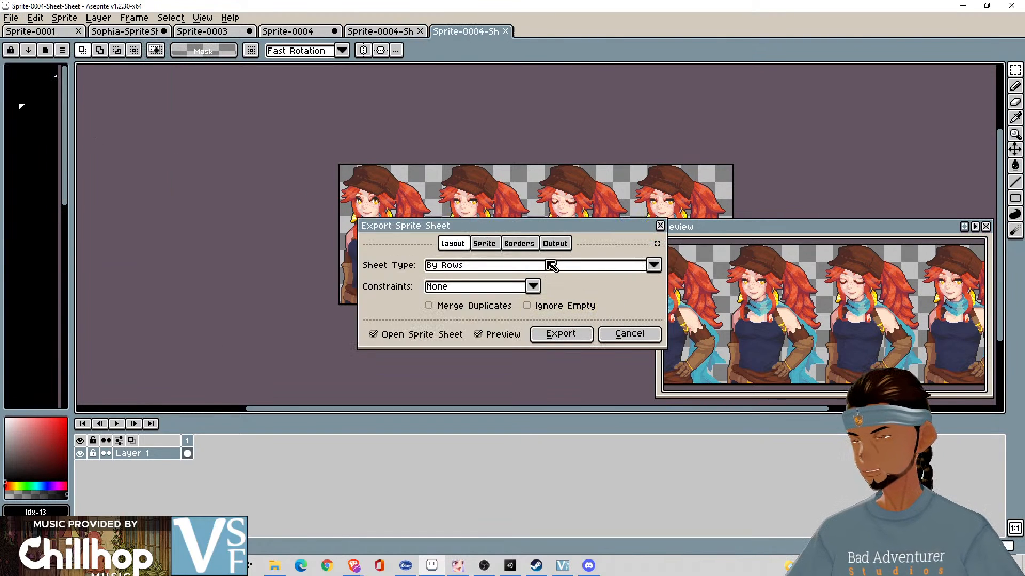
left_click(555, 243)
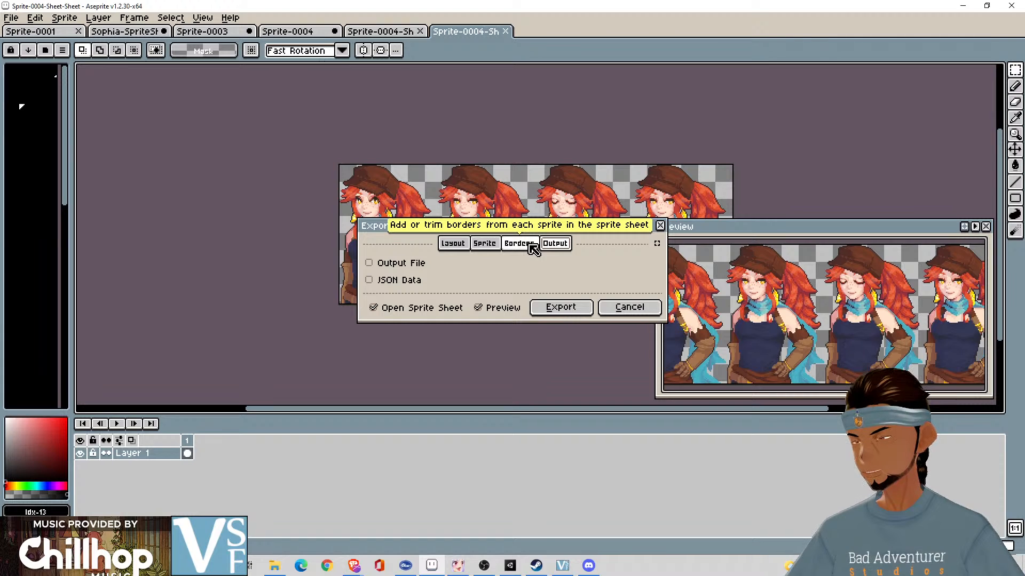
left_click(389, 263)
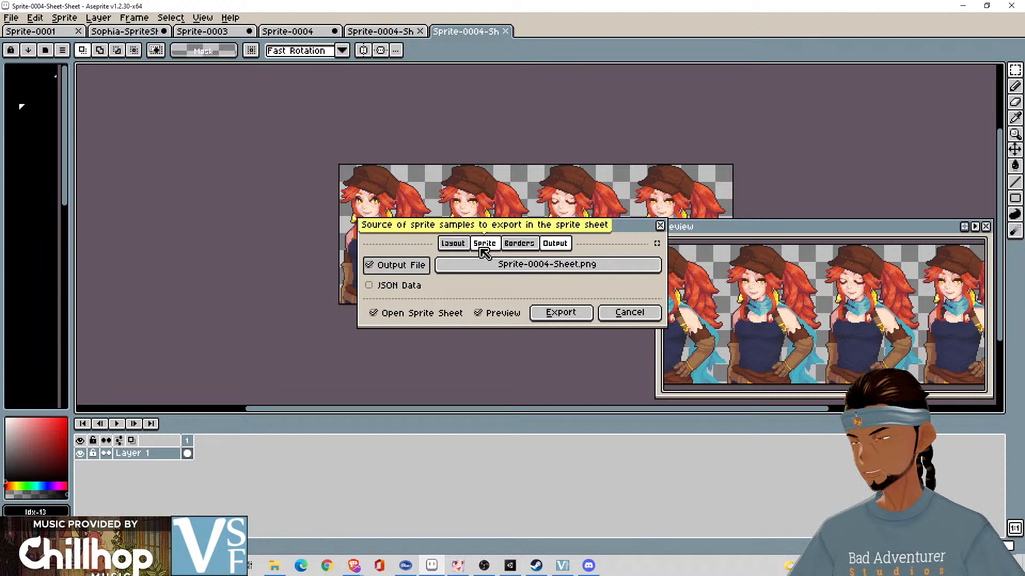
left_click(518, 244)
left_click(484, 244)
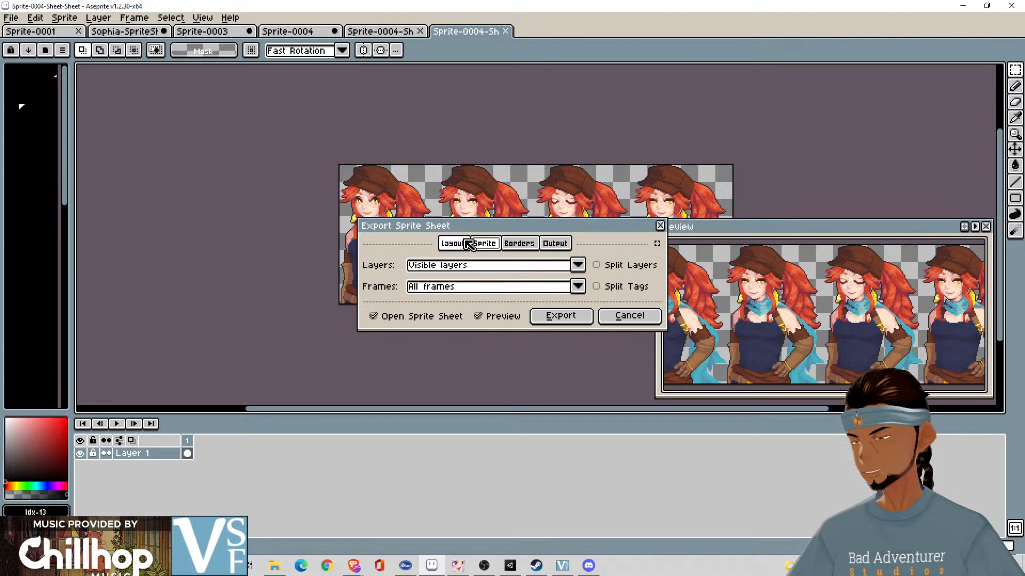
left_click(453, 244)
left_click(555, 244)
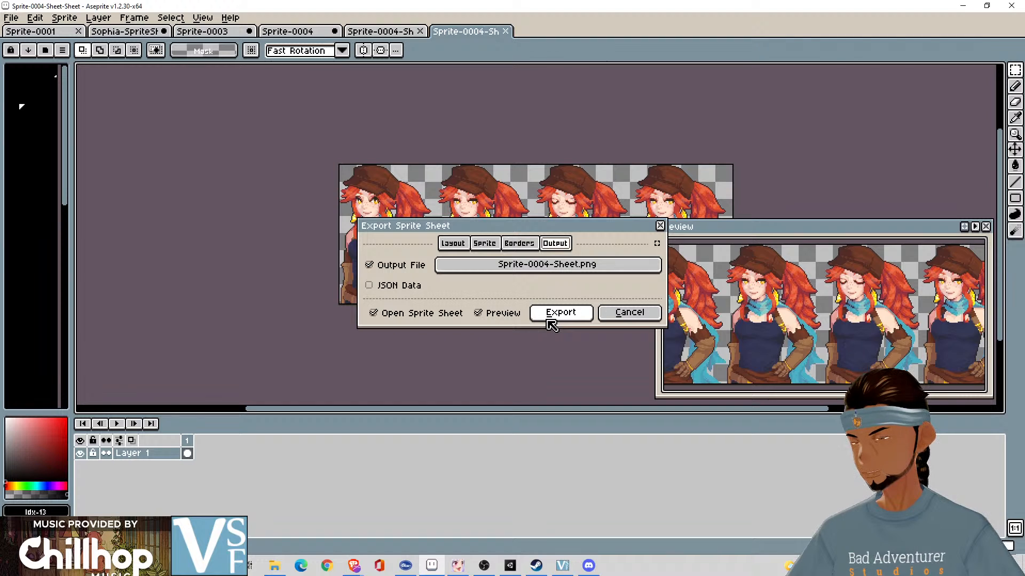
- Change the sprite sheet's output location to the Sophia Goldtalon folder inside Wayfarer's Edge's Characters folder
left_click(555, 265)
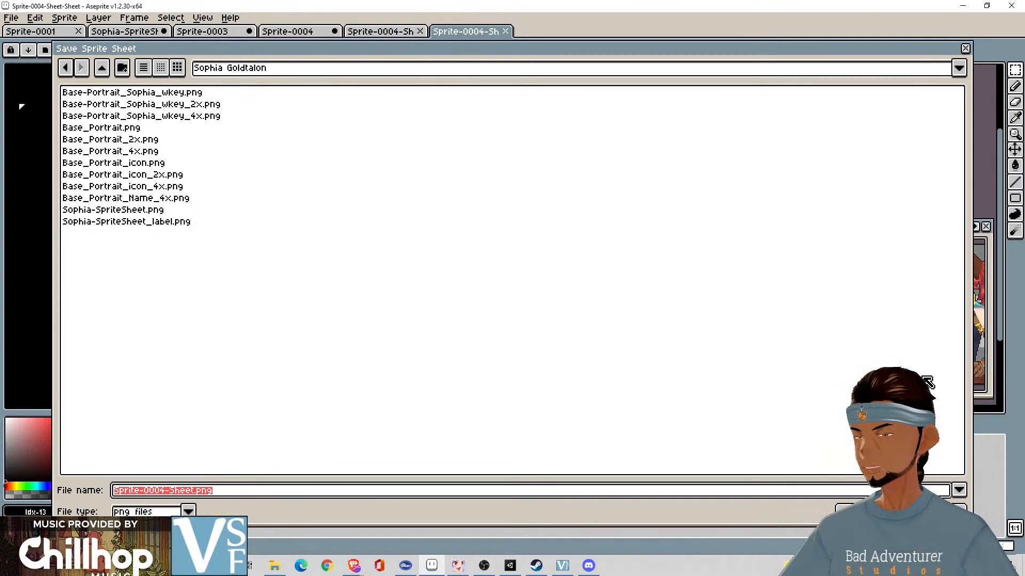
left_click(106, 69)
left_click(107, 68)
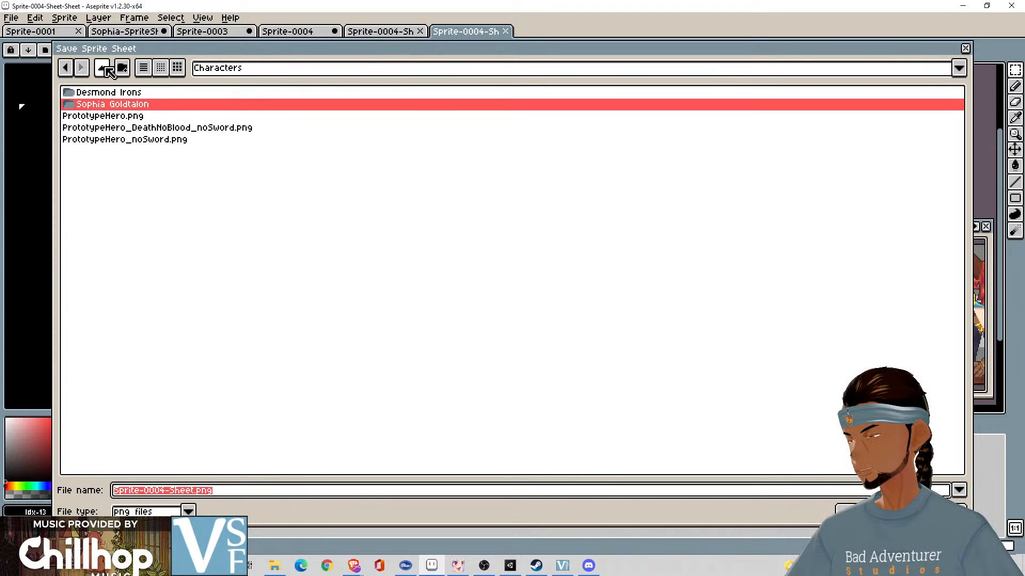
left_click(105, 68)
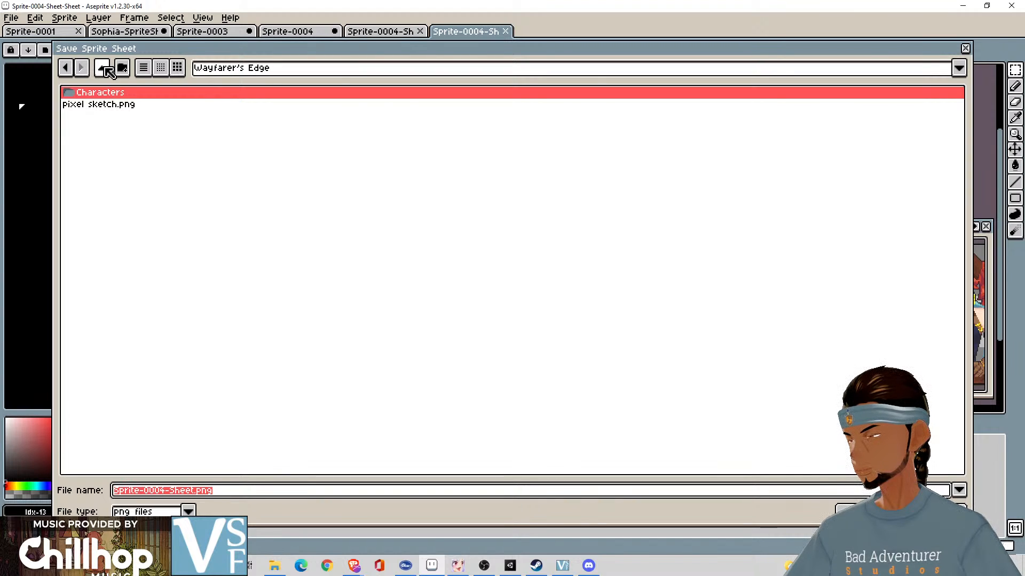
double_click(102, 94)
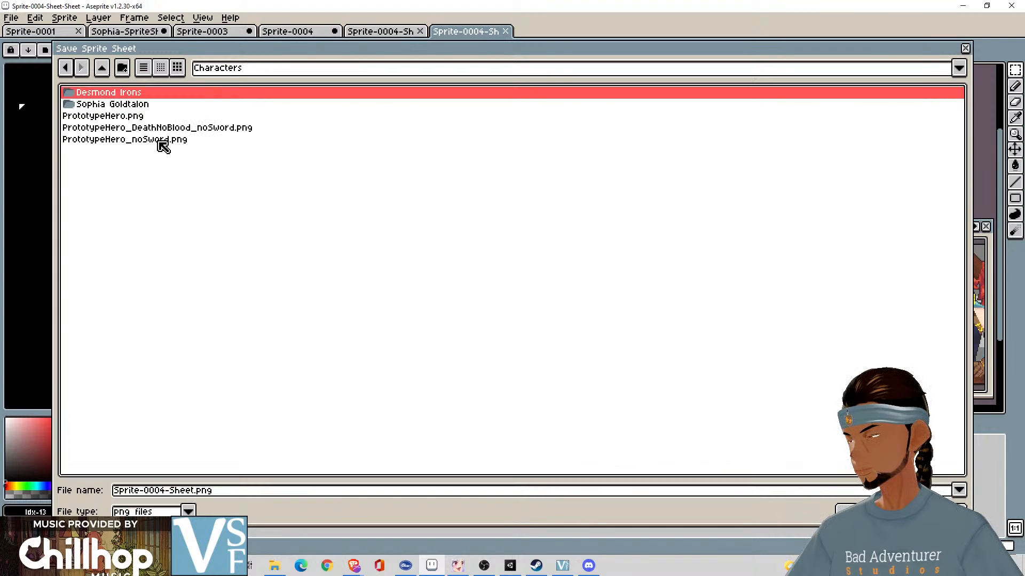
double_click(149, 105)
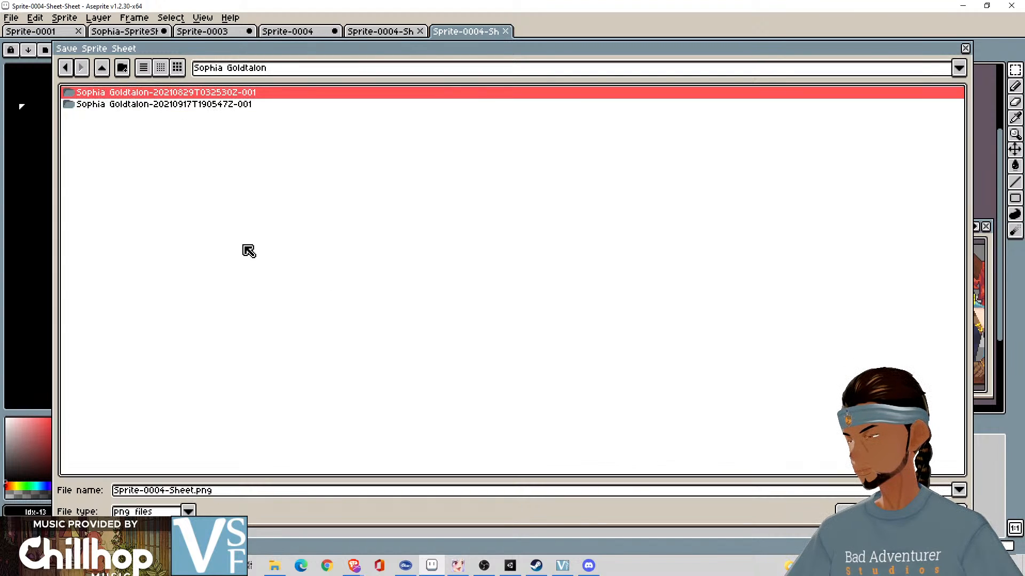
left_click(141, 107)
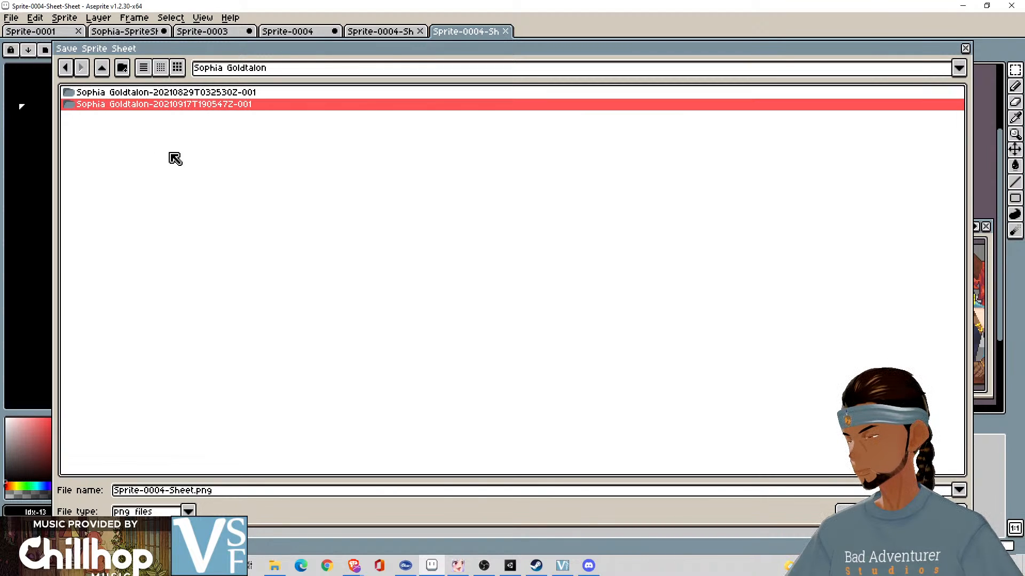
- Create a new folder named Pixel Animations inside the Sophia Goldtalon folder
left_click(123, 67)
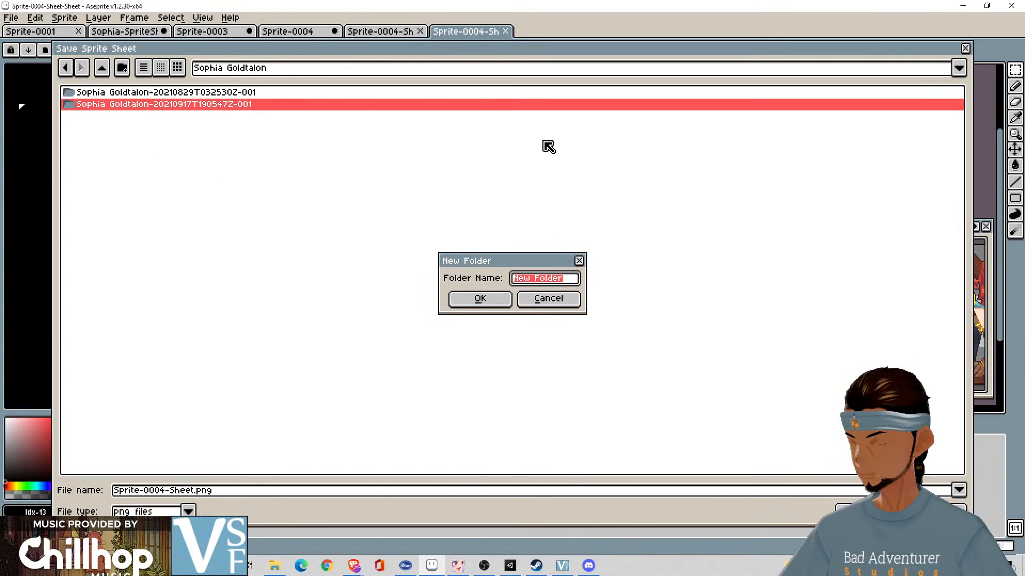
type("A")
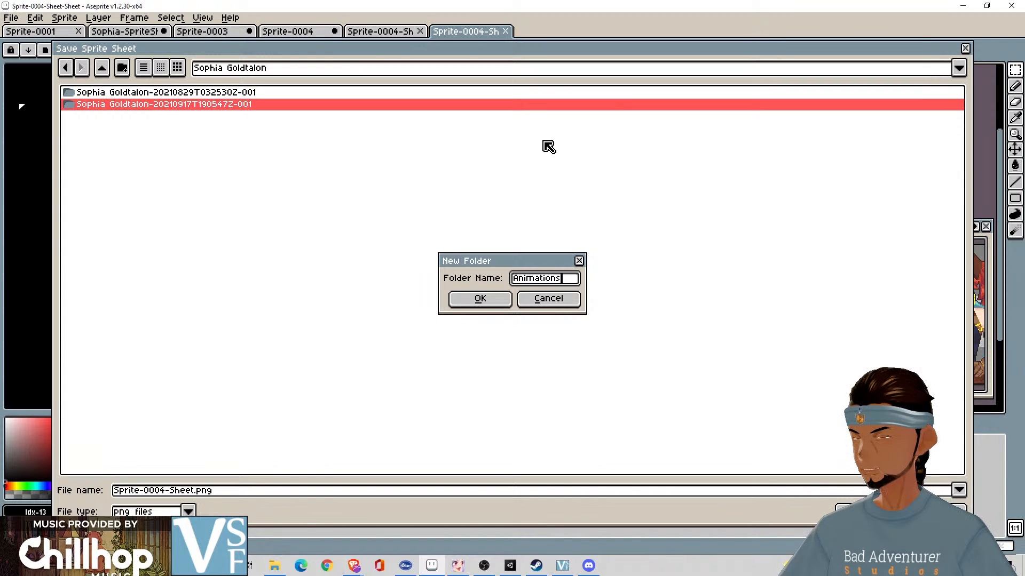
type("nimations")
key("Home")
type("P")
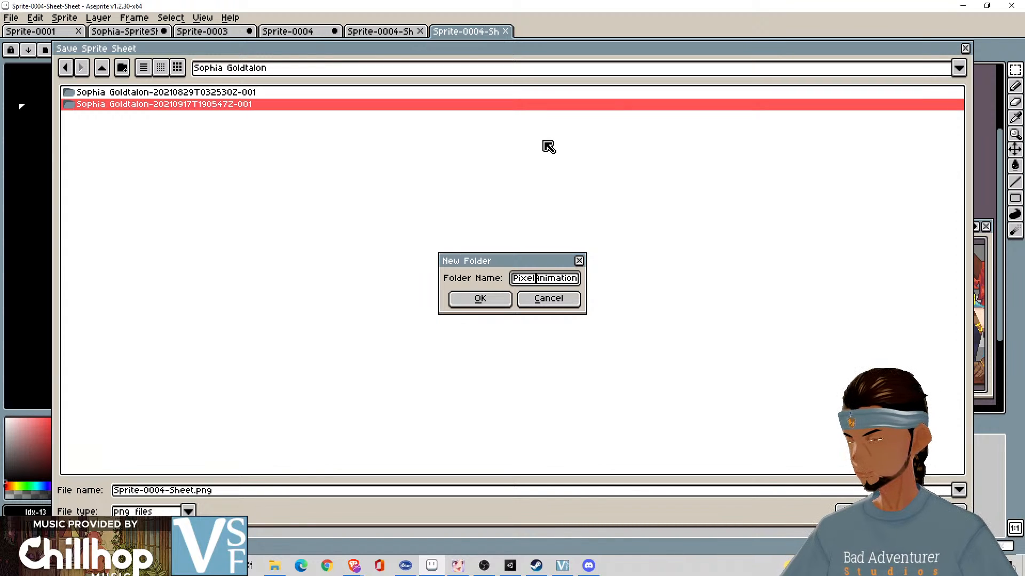
key("Return")
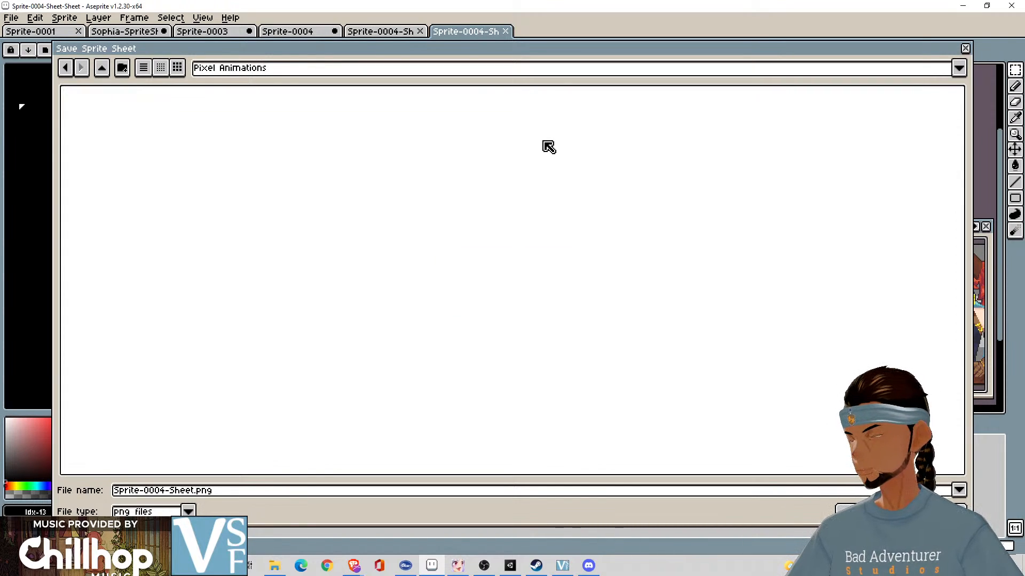
- Name the output file Neutral.png in the Pixel Animations folder and cancel the sprite sheet export
left_click(267, 497)
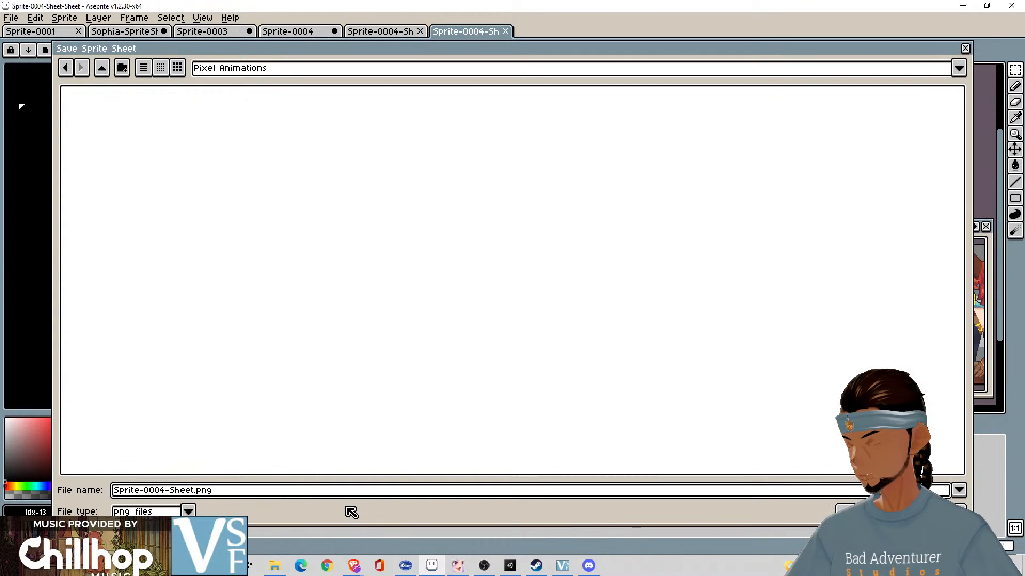
key("ctrl+a")
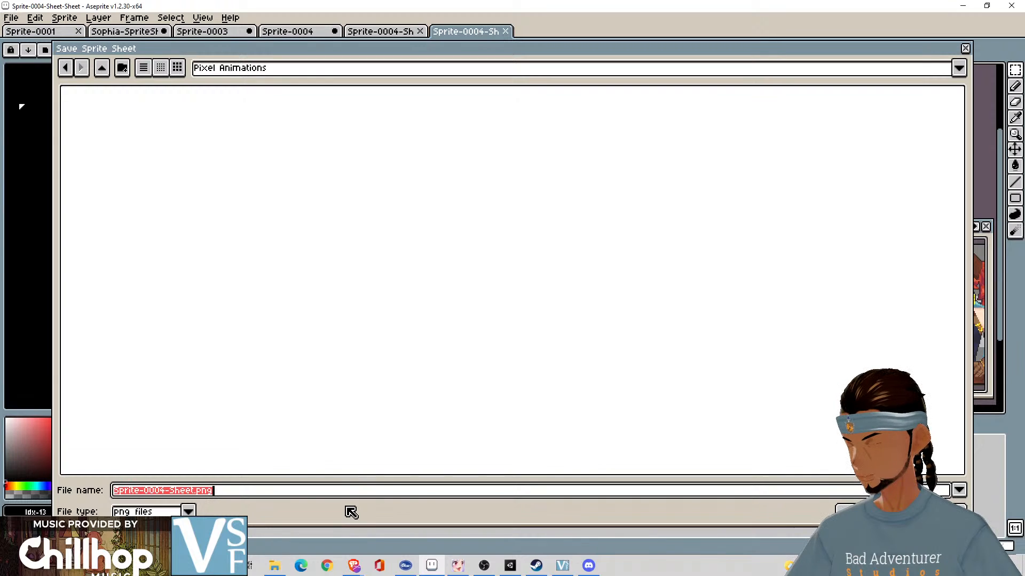
type("Neutral")
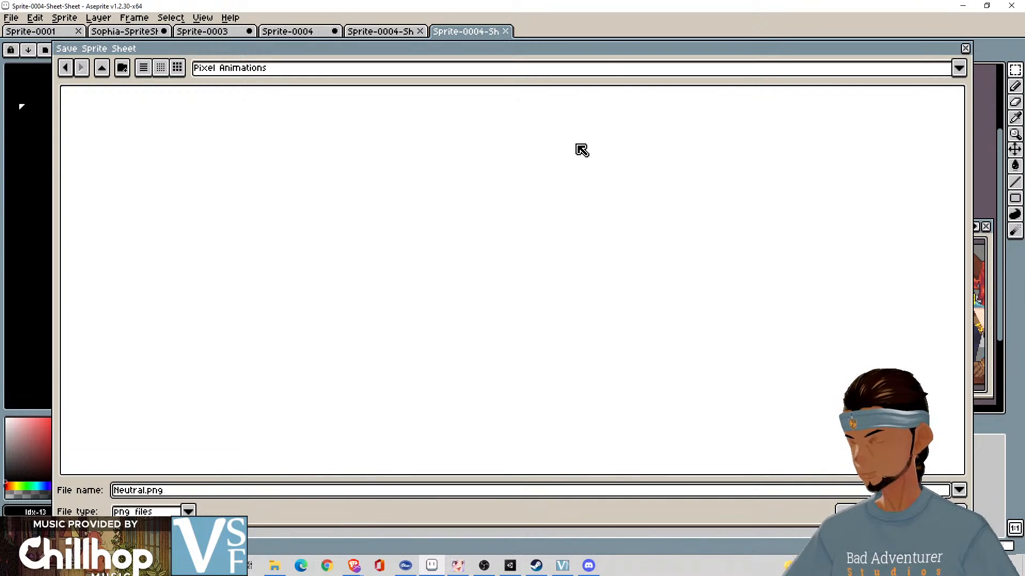
mouse_move(603, 60)
left_mouse_down()
mouse_move(629, 126)
mouse_move(618, 96)
mouse_move(679, 162)
mouse_move(491, 432)
mouse_move(607, 531)
mouse_move(613, 68)
left_mouse_up()
key("Return")
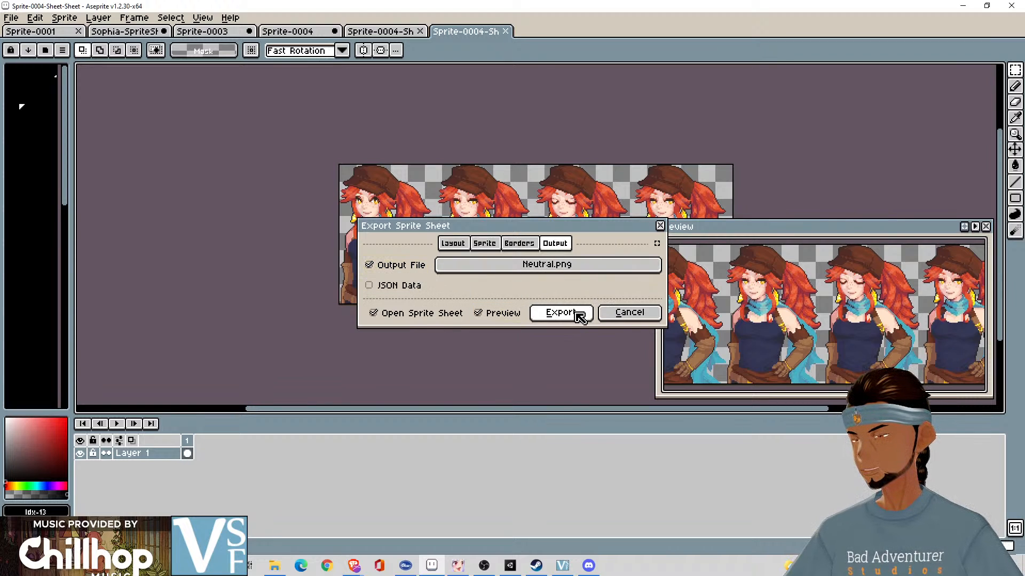
left_click(622, 315)
- Return to the Sophia-SpriteSheet-EDITED document and move the selection outline from the Neutral row down onto the Neutral Talk row
left_click(125, 31)
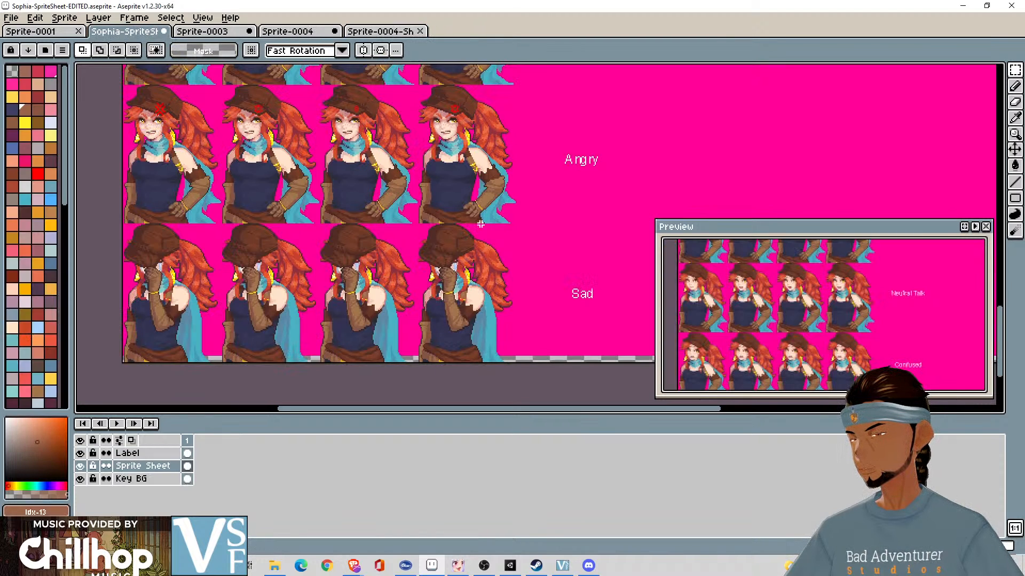
left_click_drag(835, 284, 815, 337)
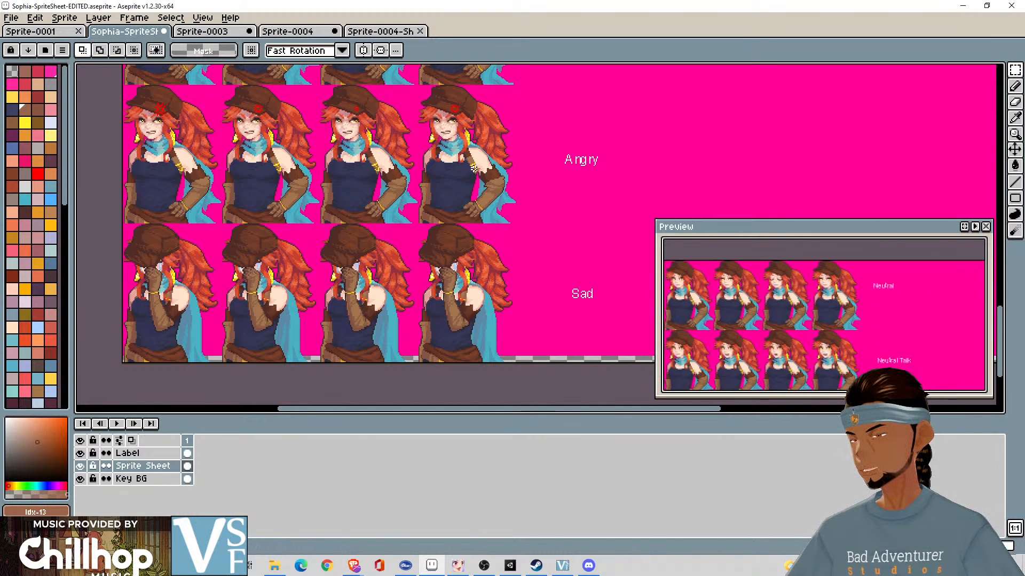
scroll(473, 168, "up", 8)
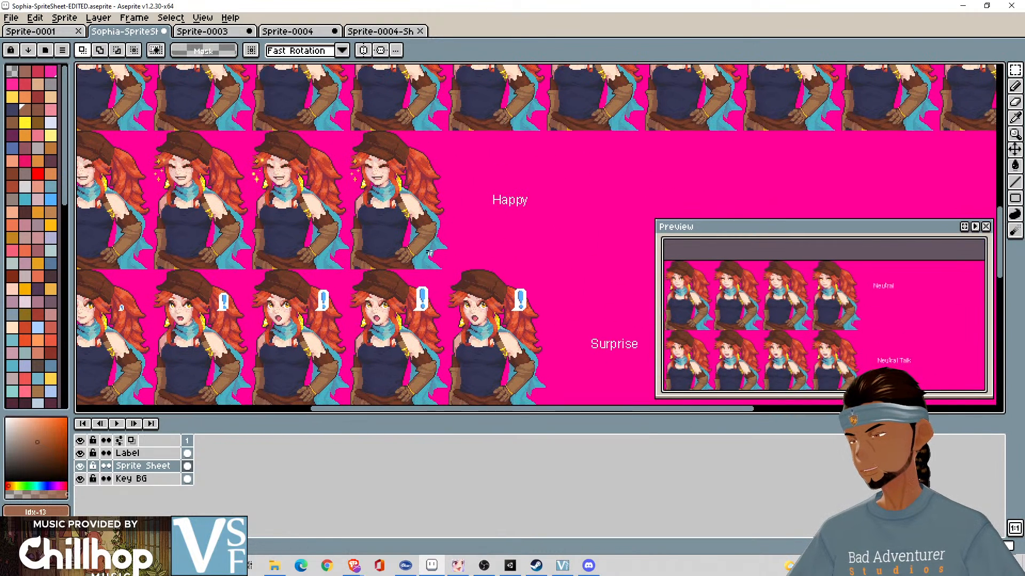
scroll(569, 226, "up", 10)
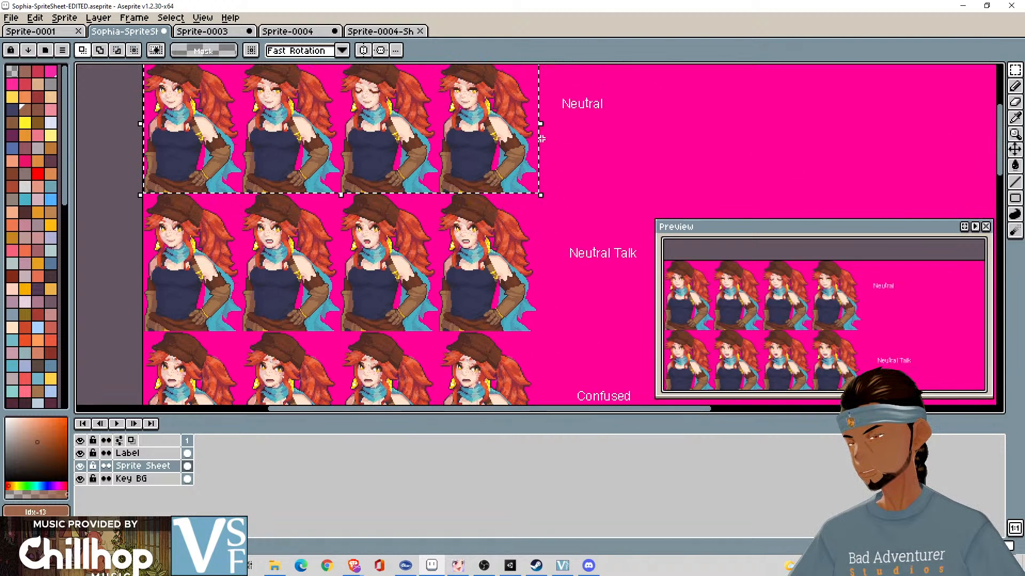
left_click_drag(539, 140, 556, 279)
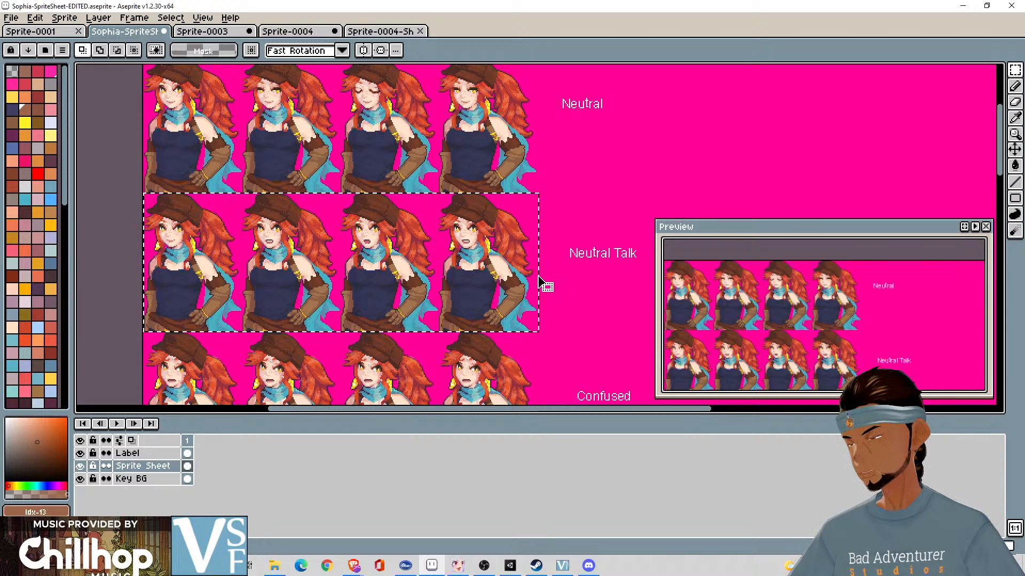
scroll(539, 280, "up", 2)
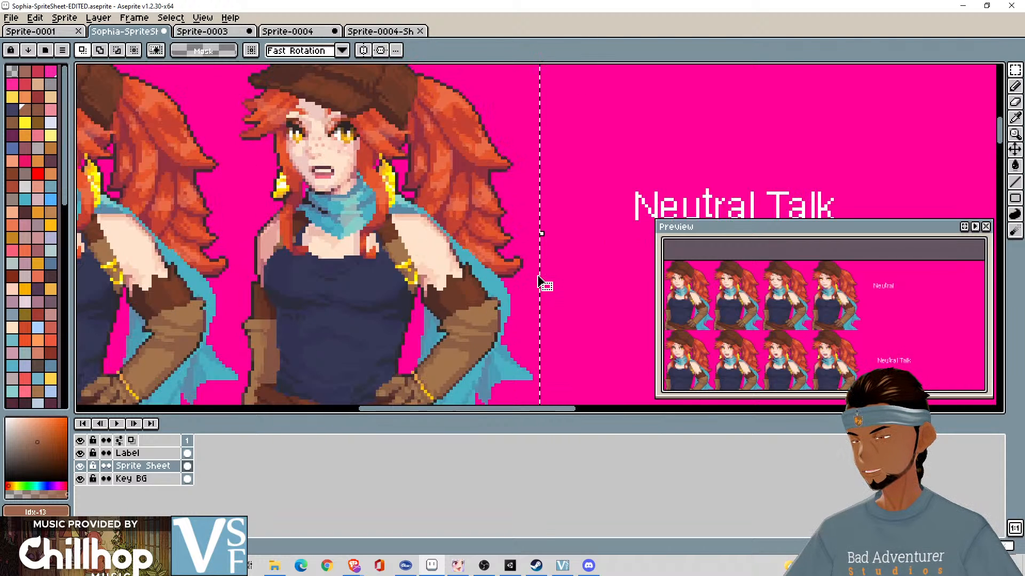
scroll(539, 281, "down", 2)
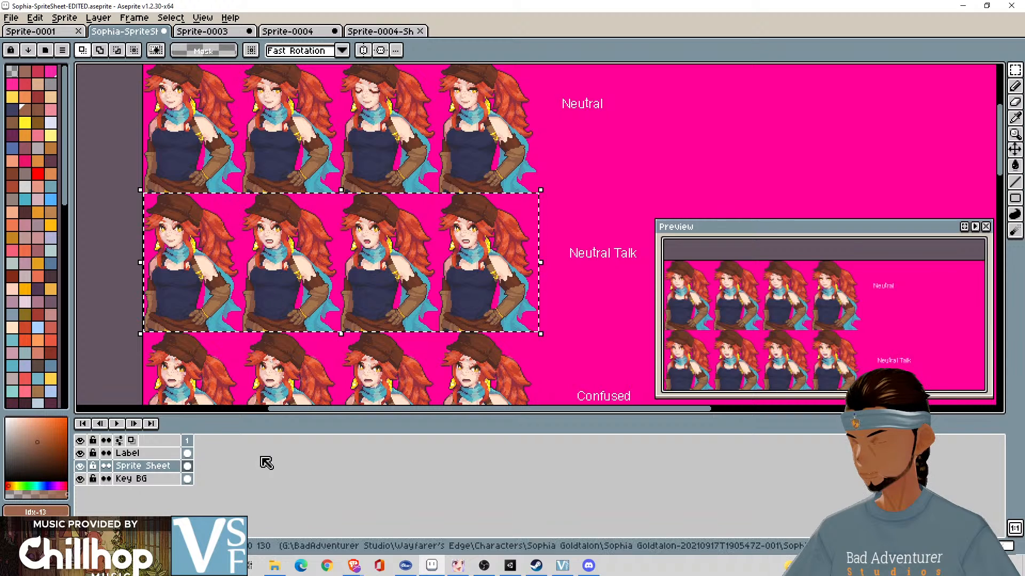
- Undo the accidental layer duplication, show only the Sprite Sheet layer by hiding Label and Key BG, and clear the selection
left_click(148, 463)
left_click_drag(152, 463, 160, 469)
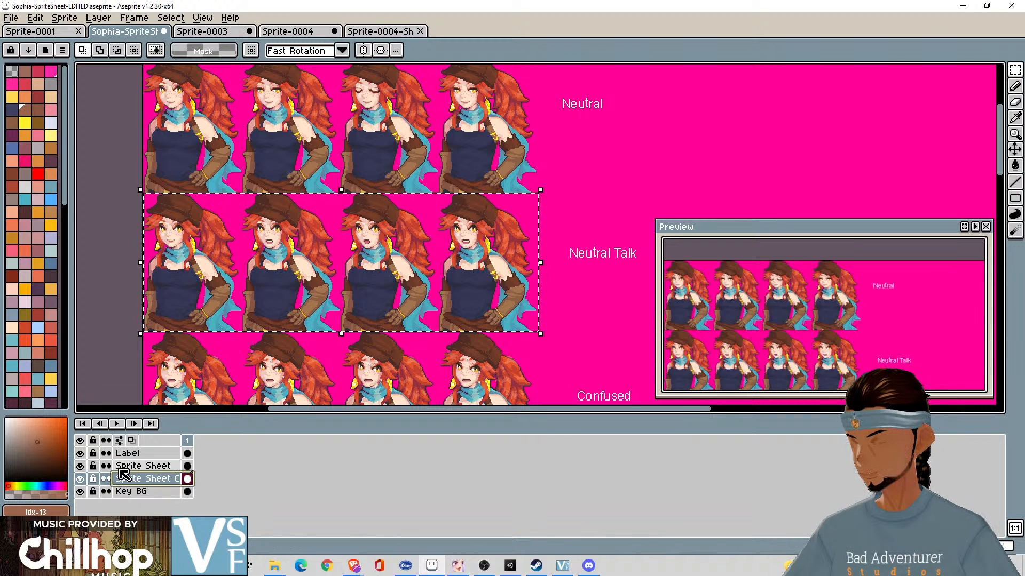
key("ctrl+z")
left_click(81, 467, "alt")
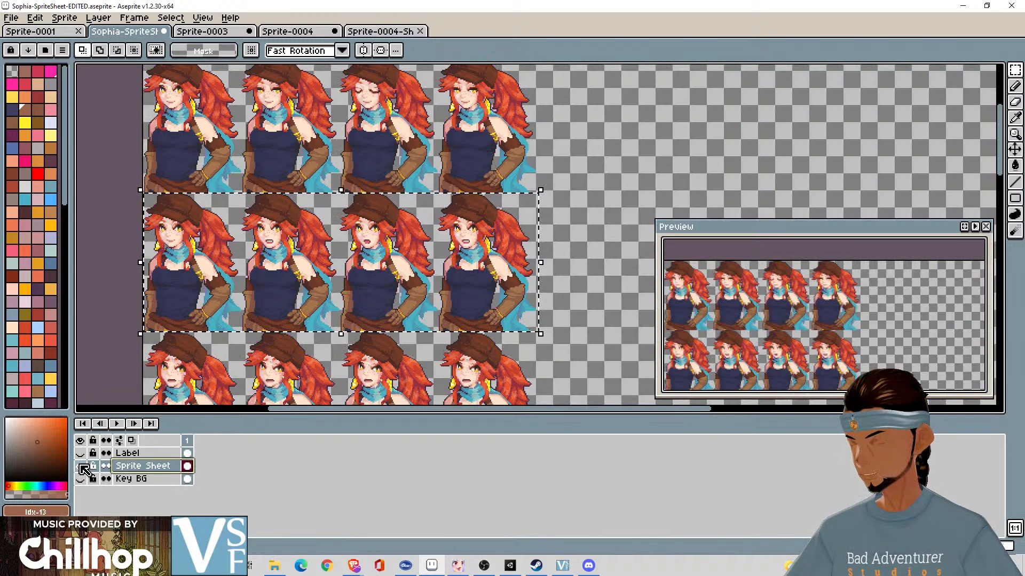
left_click(558, 198)
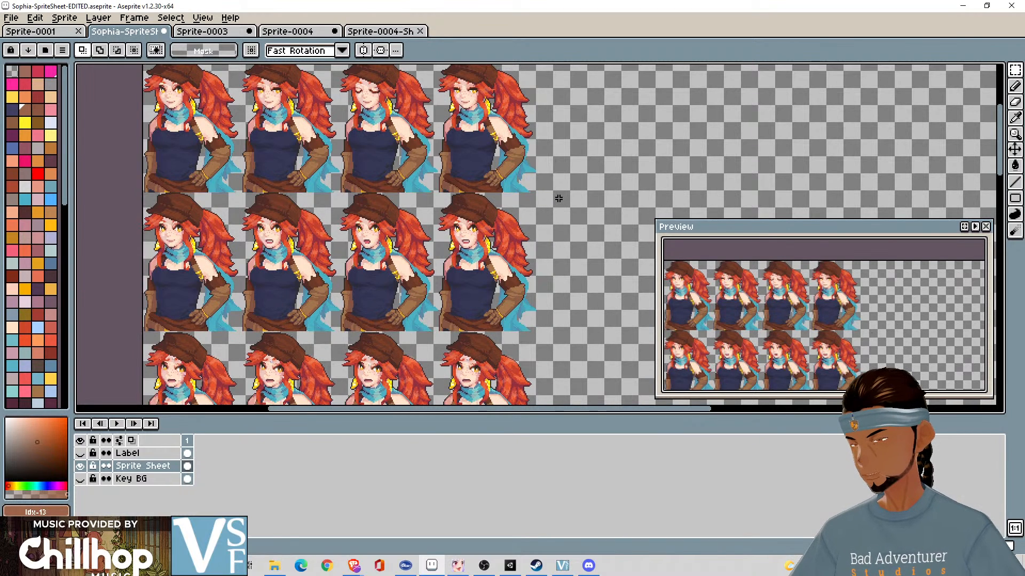
- Select the four Neutral Talk portraits with a rectangular marquee, redrawing it precisely to the row's edges
scroll(134, 205, "up", 1)
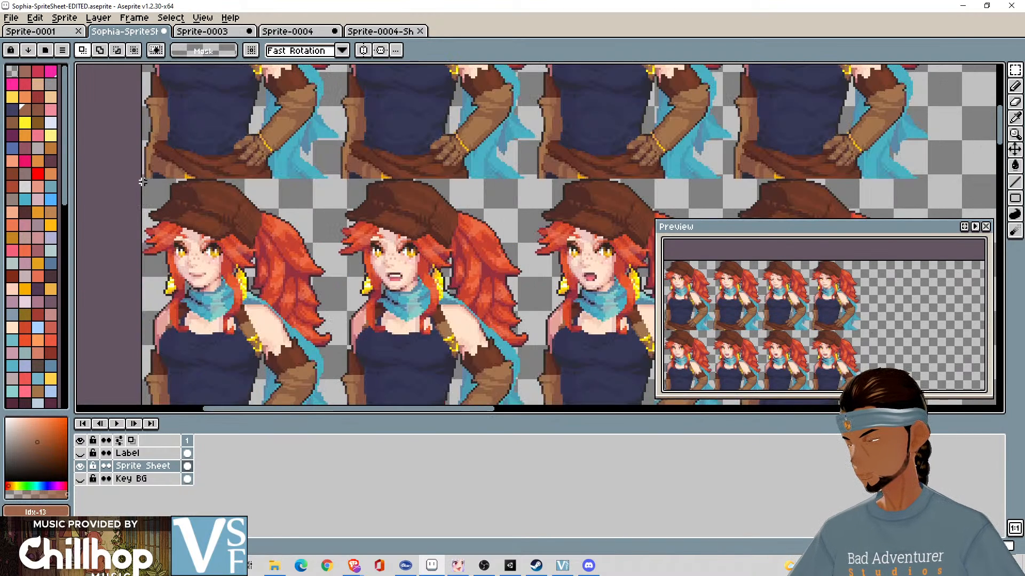
scroll(143, 182, "down", 1)
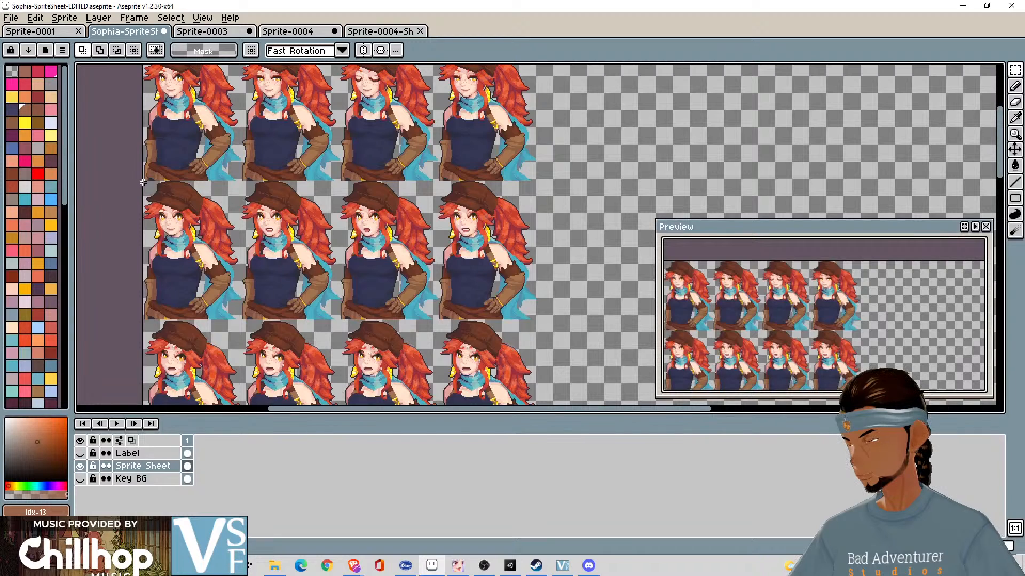
left_click_drag(143, 182, 261, 207)
left_click(563, 186)
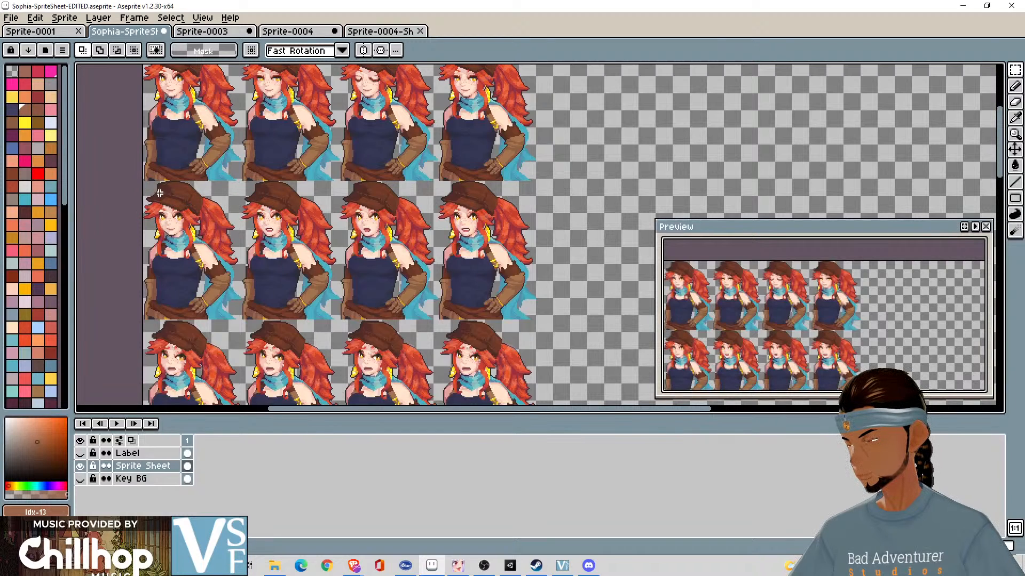
scroll(144, 187, "up", 1)
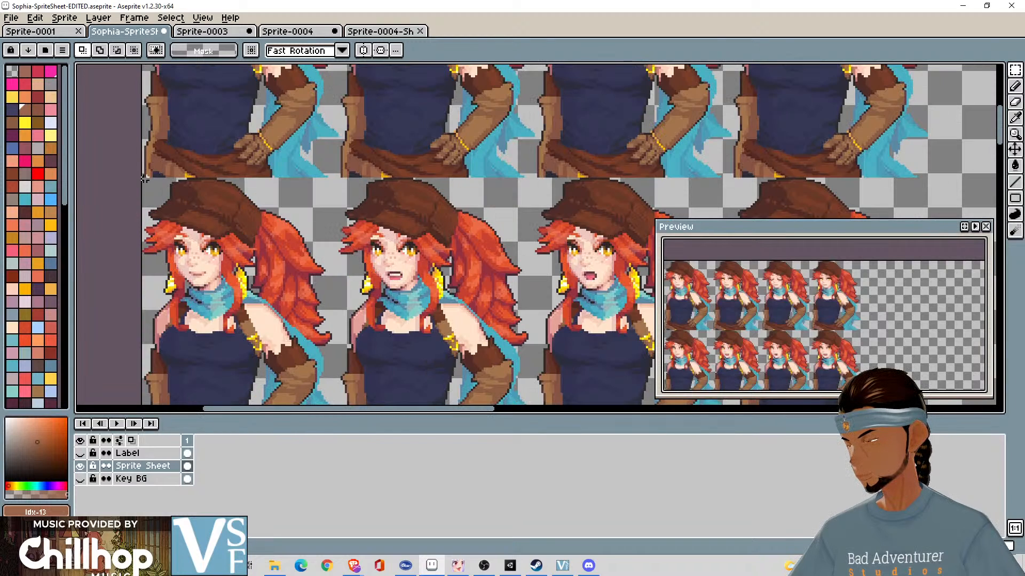
left_click_drag(143, 179, 649, 328)
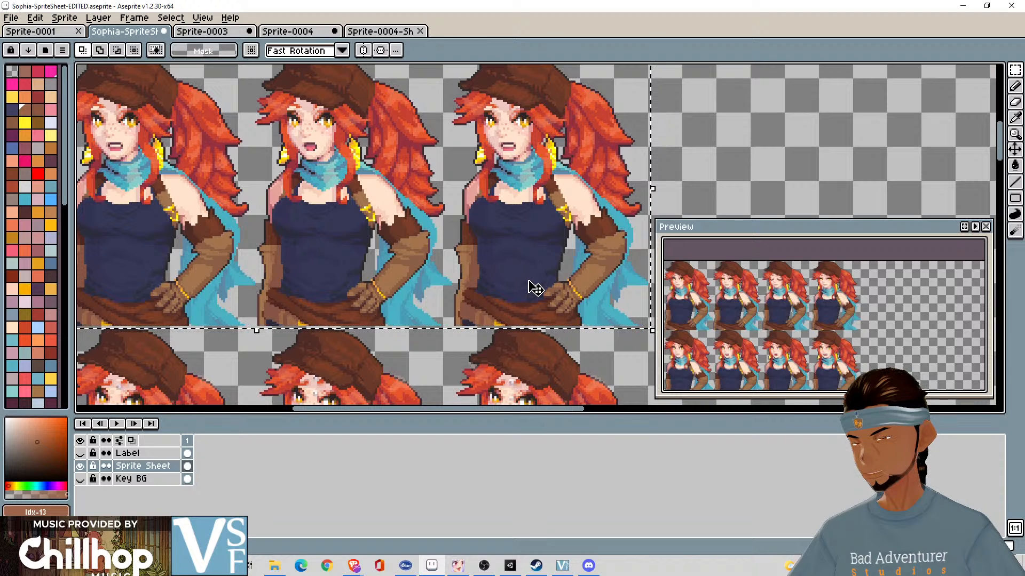
scroll(526, 285, "down", 4)
scroll(618, 223, "up", 3)
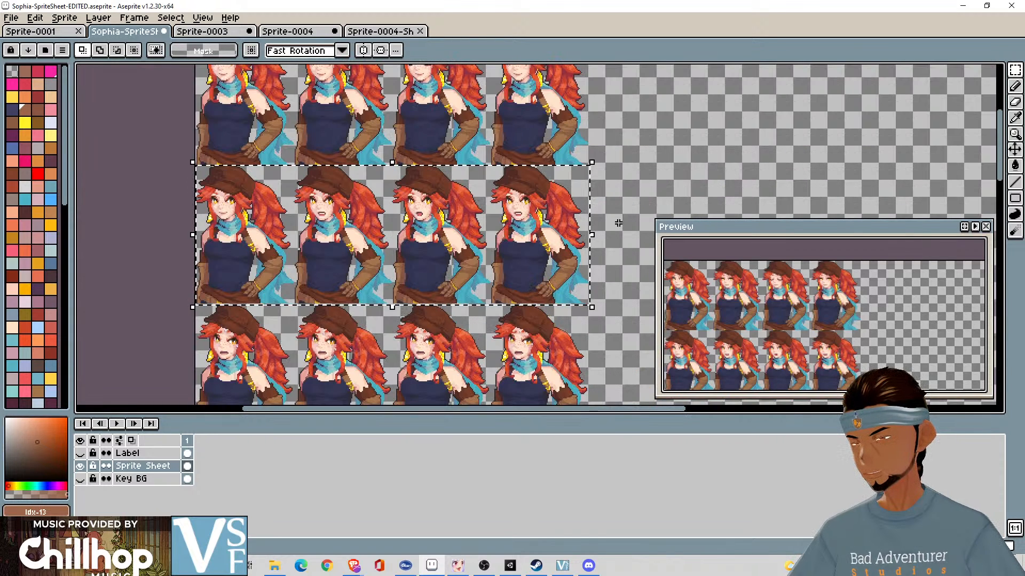
scroll(196, 169, "up", 3)
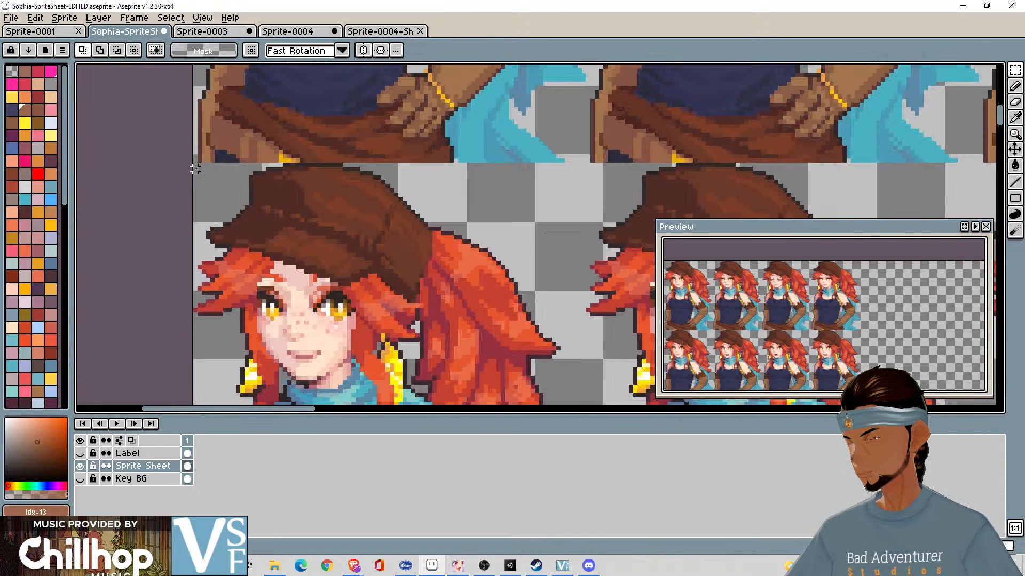
left_click_drag(193, 164, 611, 363)
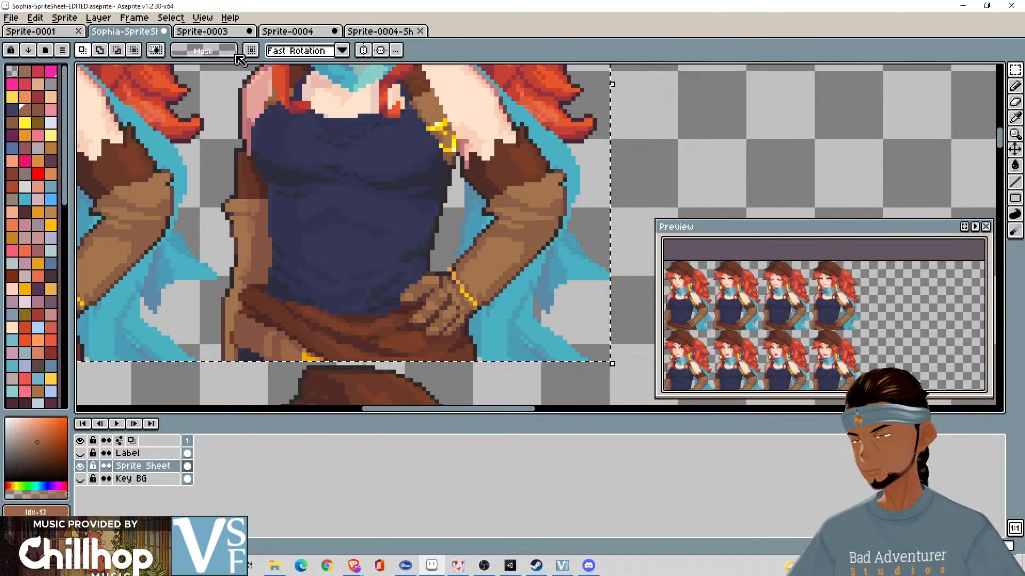
- Clear the Neutral portraits from Sprite-0003 and paste the copied Neutral Talk row in their place
left_click(206, 32)
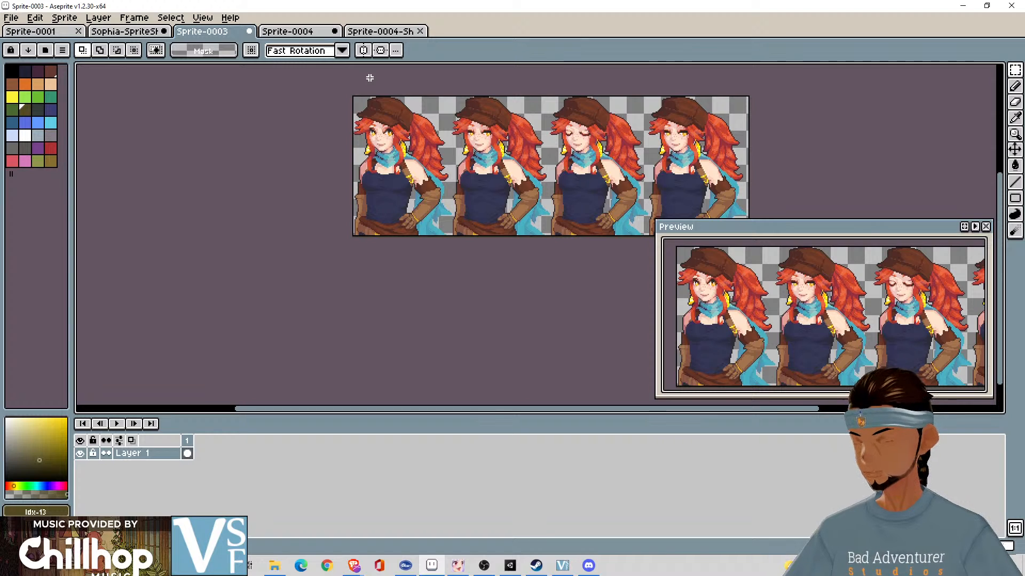
key("Delete")
key("ctrl+v")
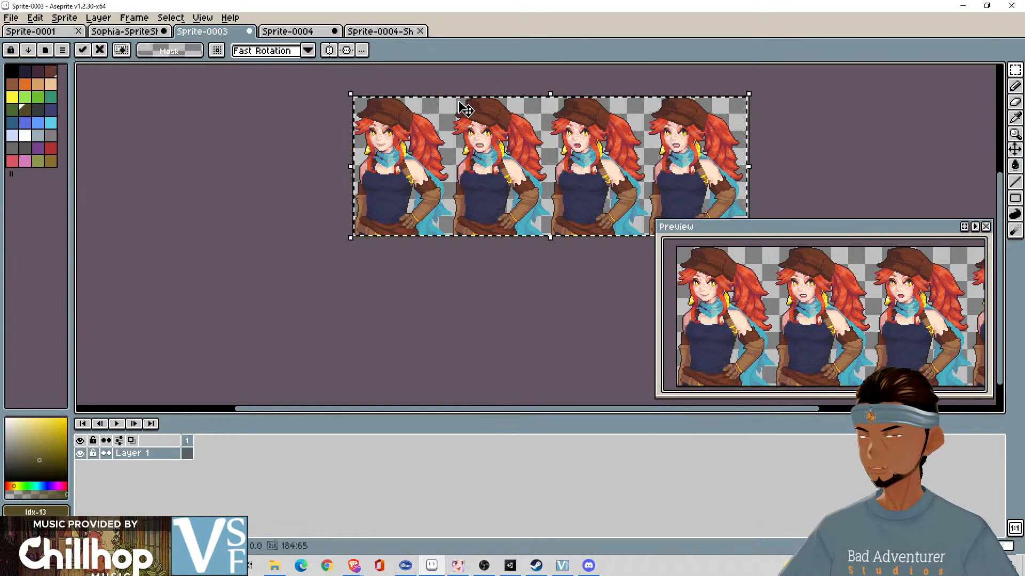
left_click_drag(788, 151, 661, 135)
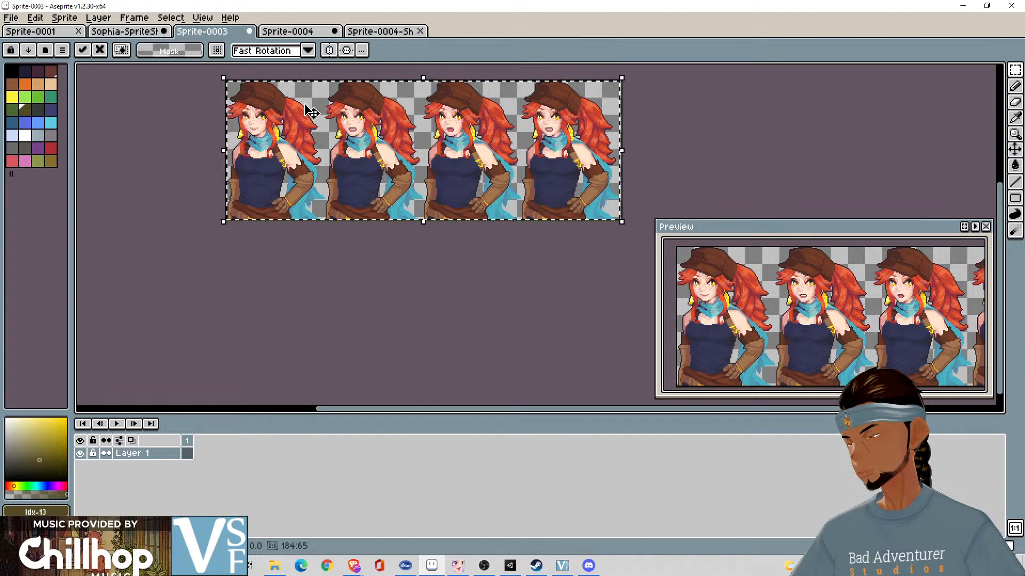
- Play back the Neutral animation in Sprite-0004 and compare it with the exported Sprite-0004-Sheet document
scroll(256, 109, "up", 3)
scroll(256, 109, "down", 3)
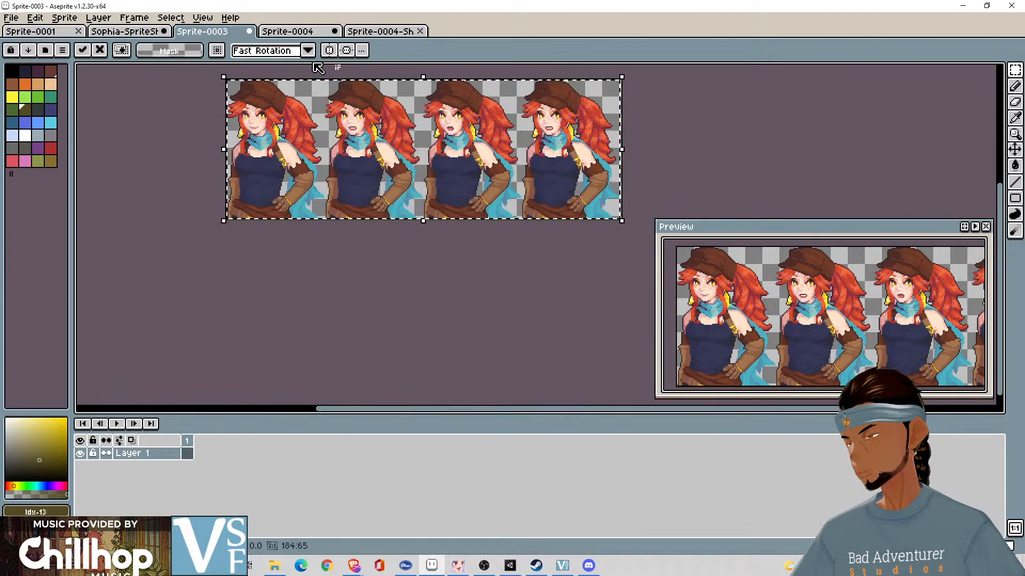
left_click(291, 33)
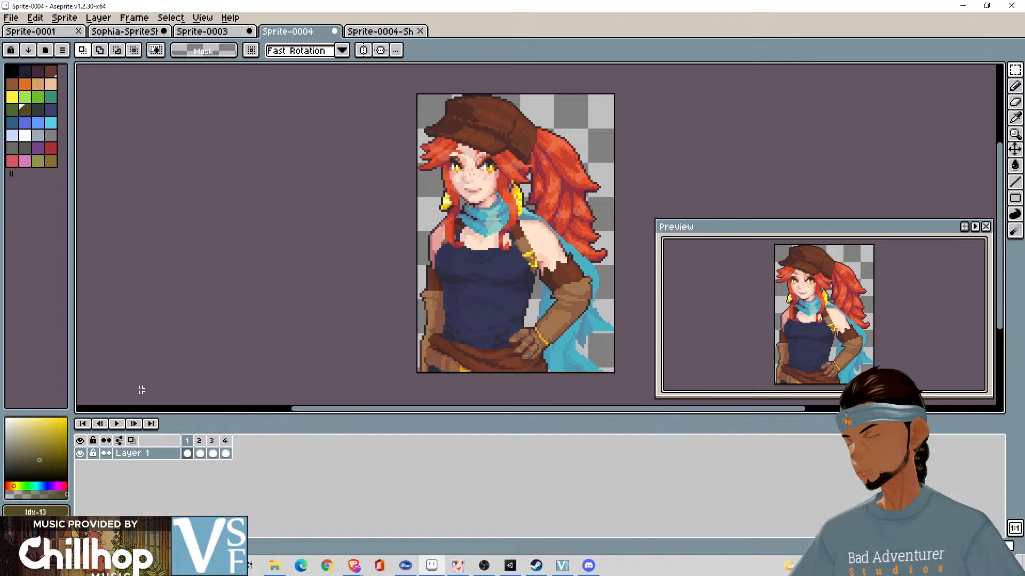
left_click(120, 423)
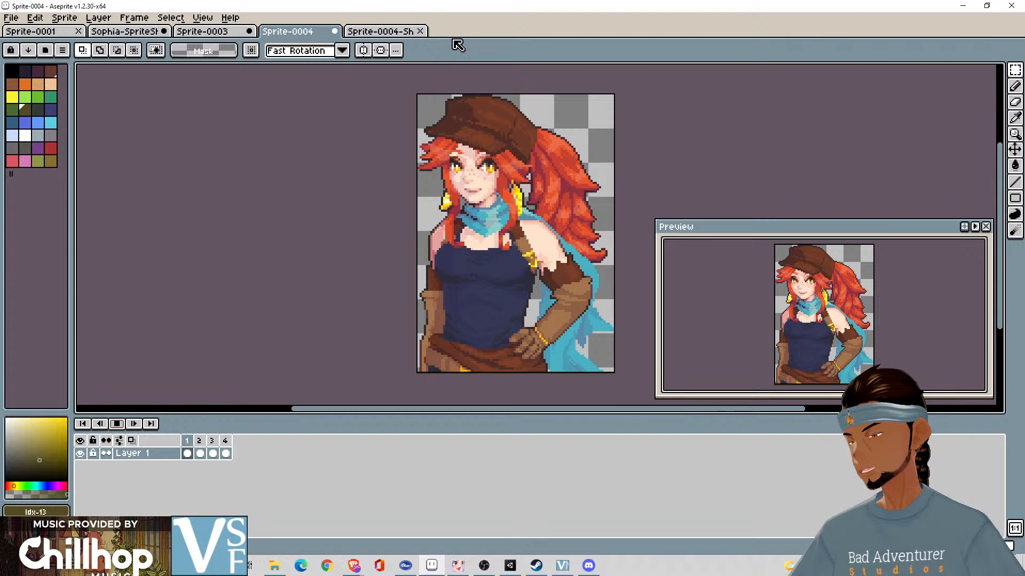
left_click(384, 37)
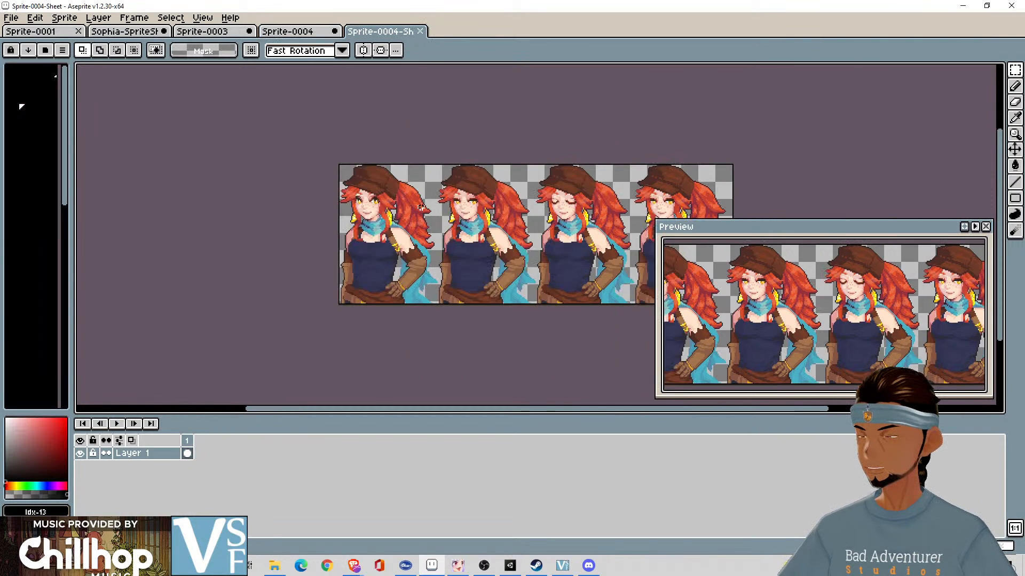
left_click(318, 33)
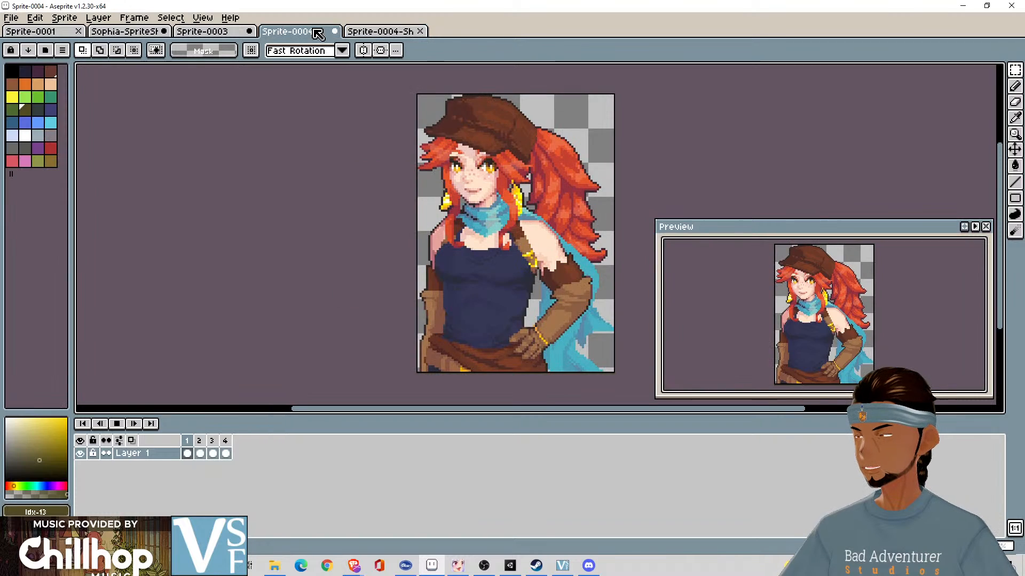
left_click(373, 36)
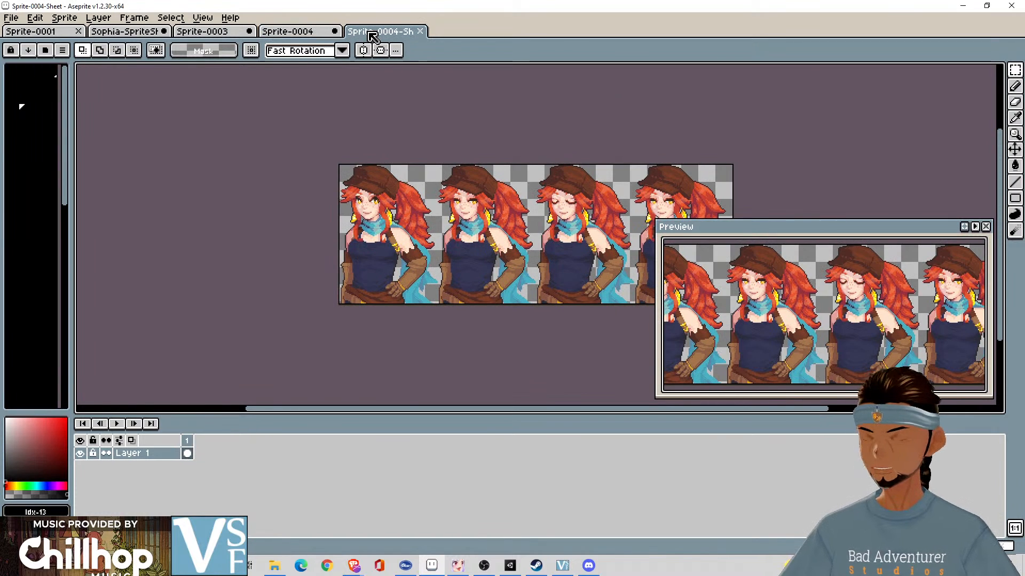
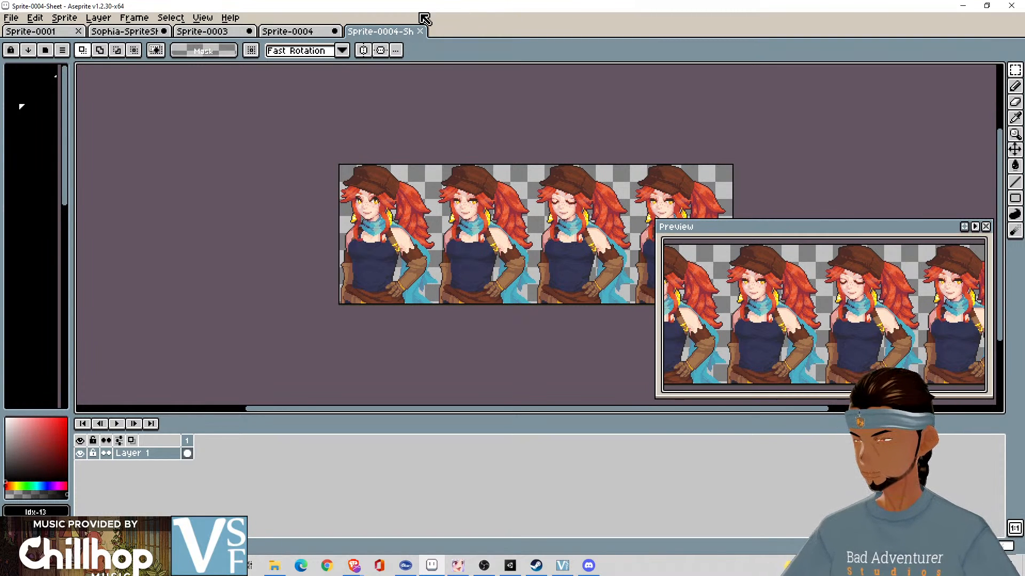
- Close the exported Sprite-0004-Sheet document, stop the Sprite-0004 playback, and commit the pasted Neutral Talk row in Sprite-0003
left_click(420, 31)
key("Return")
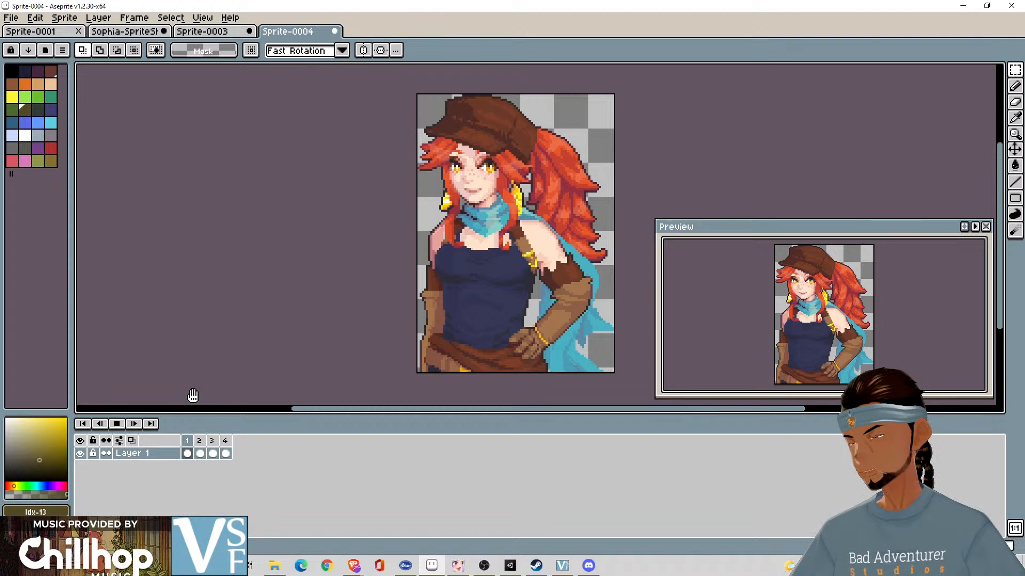
left_click(117, 423)
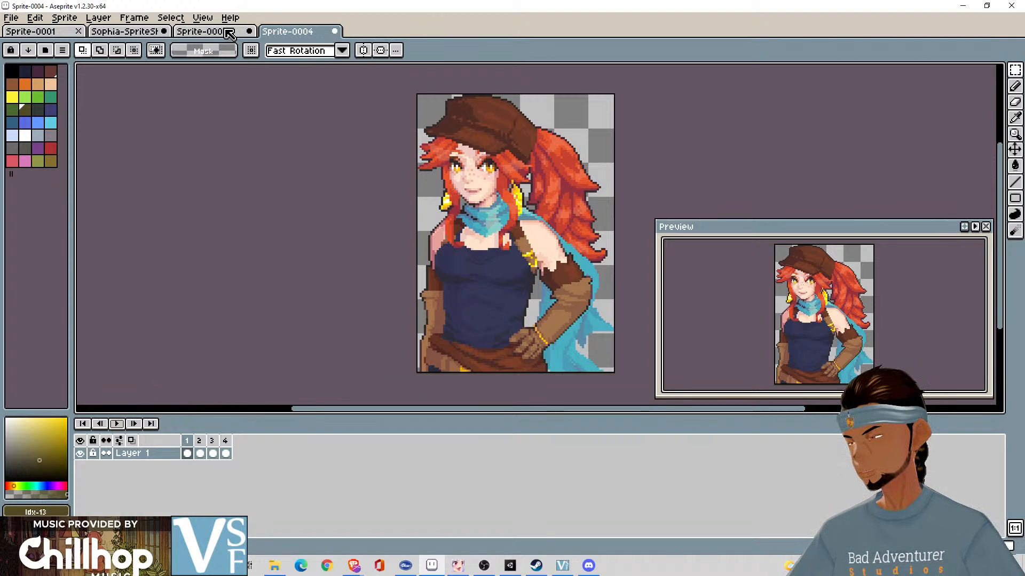
left_click(229, 34)
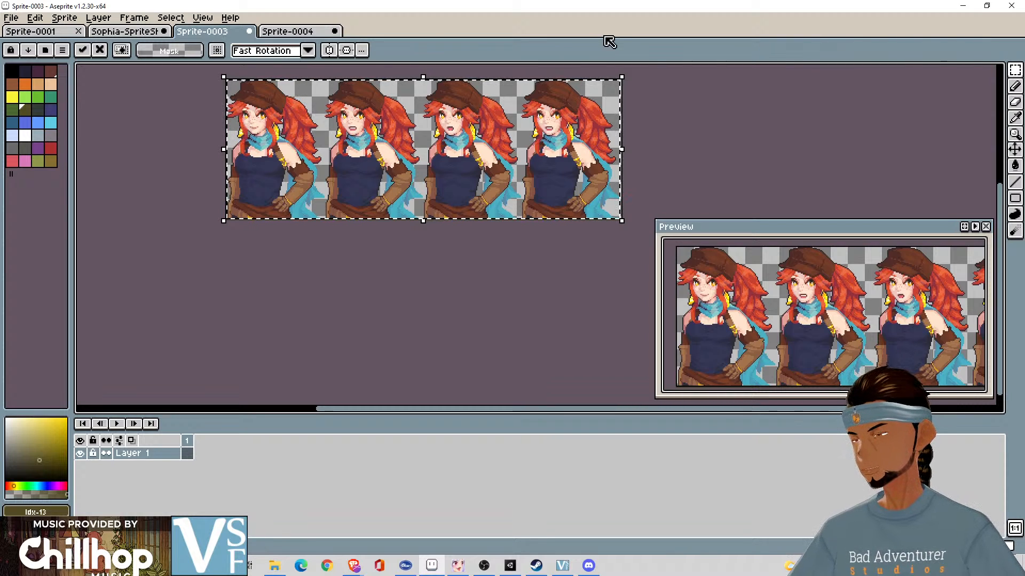
left_click(689, 89)
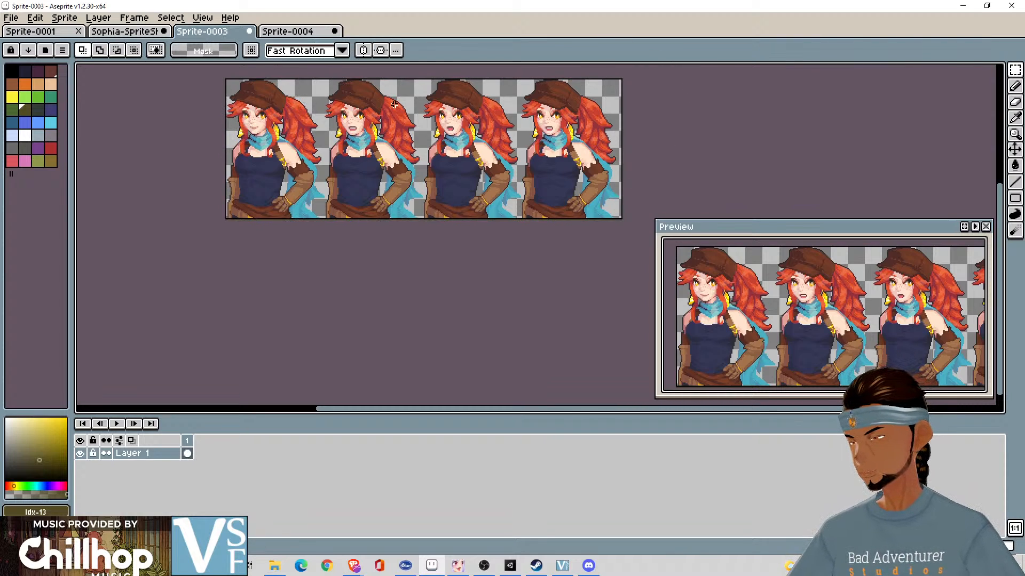
- Clear the old Neutral portraits from all four frames of Sprite-0004
left_click(303, 33)
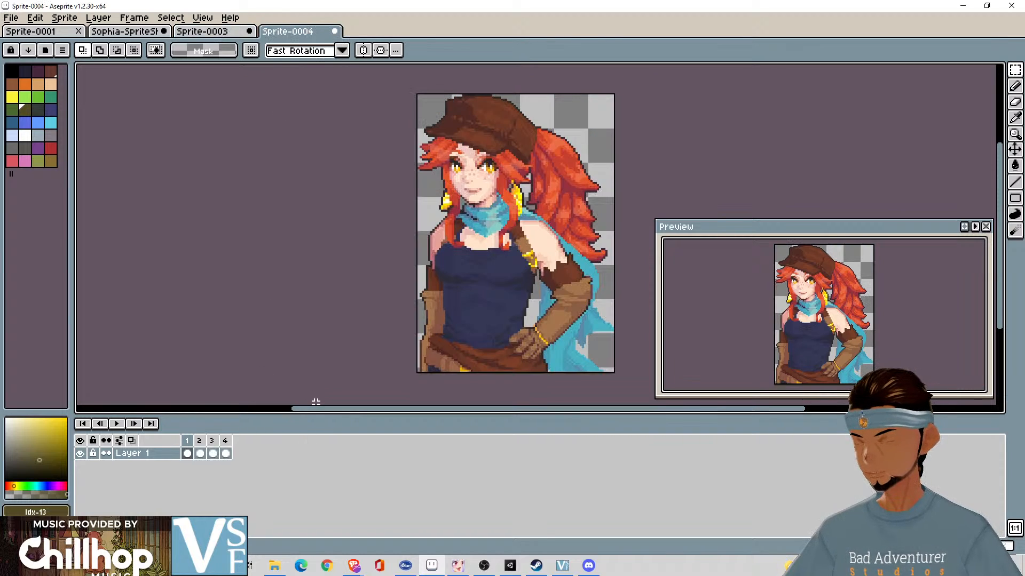
key("Delete")
key("Right")
key("Delete")
key("Right")
key("Delete")
key("Right")
key("Delete")
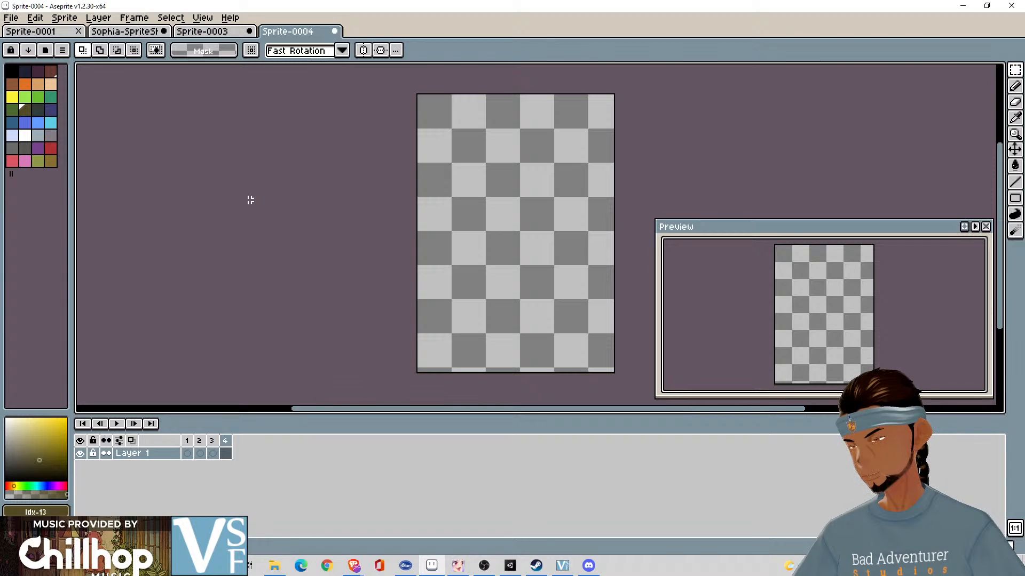
- Select the first Neutral Talk portrait in Sprite-0003 with a rectangular marquee, redrawing it to the full frame width, and copy it
left_click(202, 31)
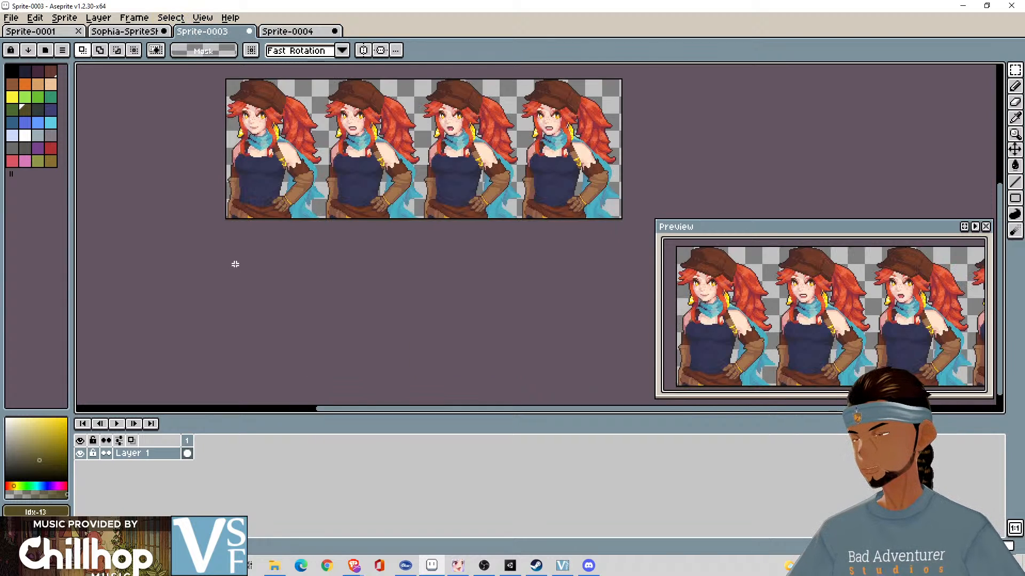
left_click_drag(211, 66, 321, 224)
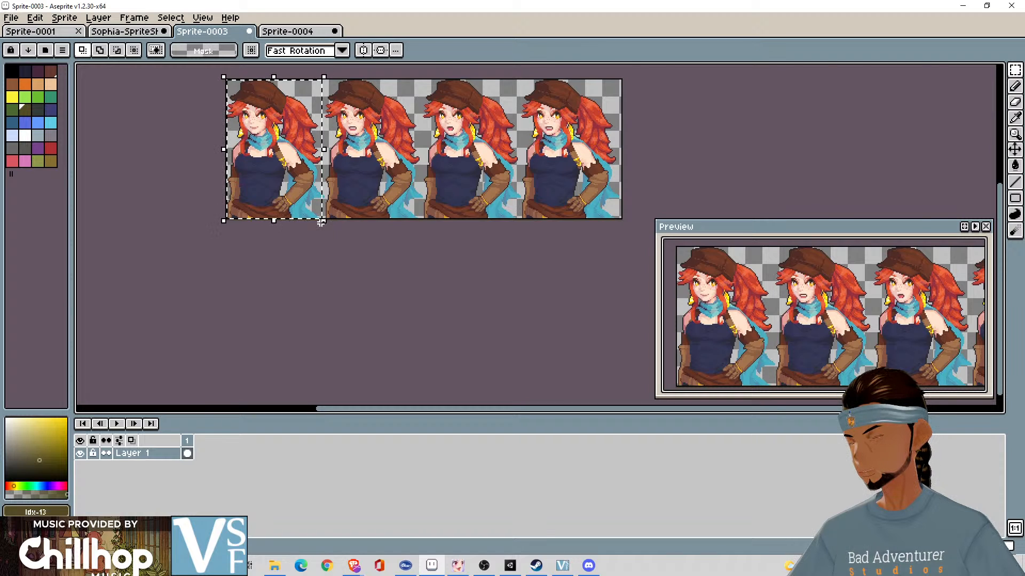
scroll(320, 223, "up", 2)
scroll(323, 225, "down", 1)
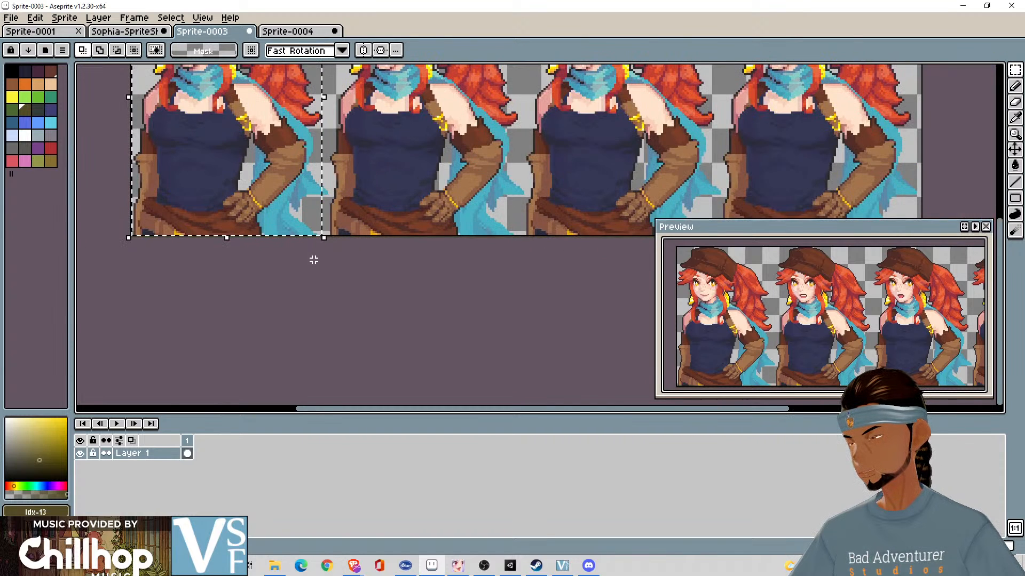
scroll(327, 298, "up", 3)
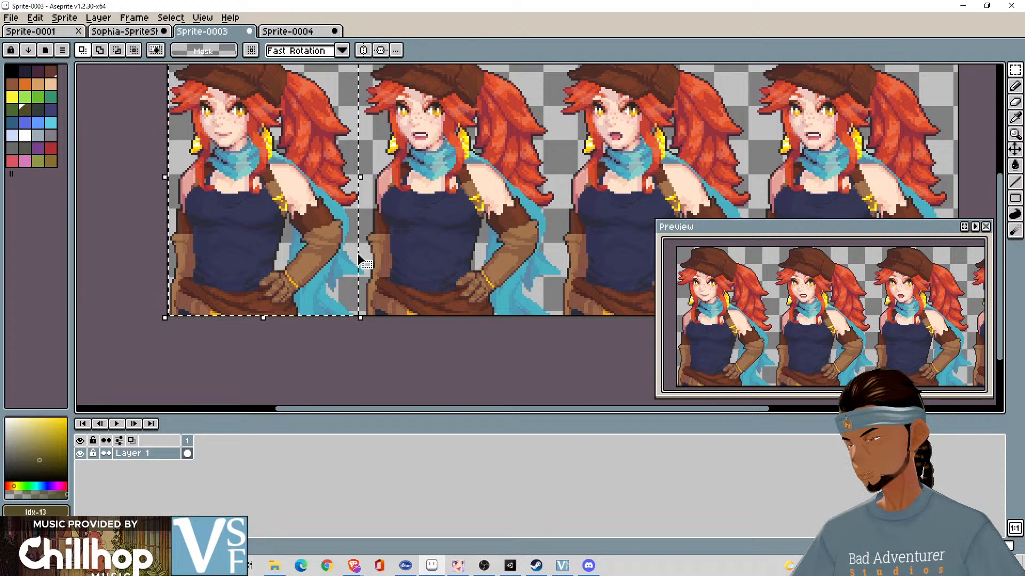
left_click_drag(359, 255, 359, 259)
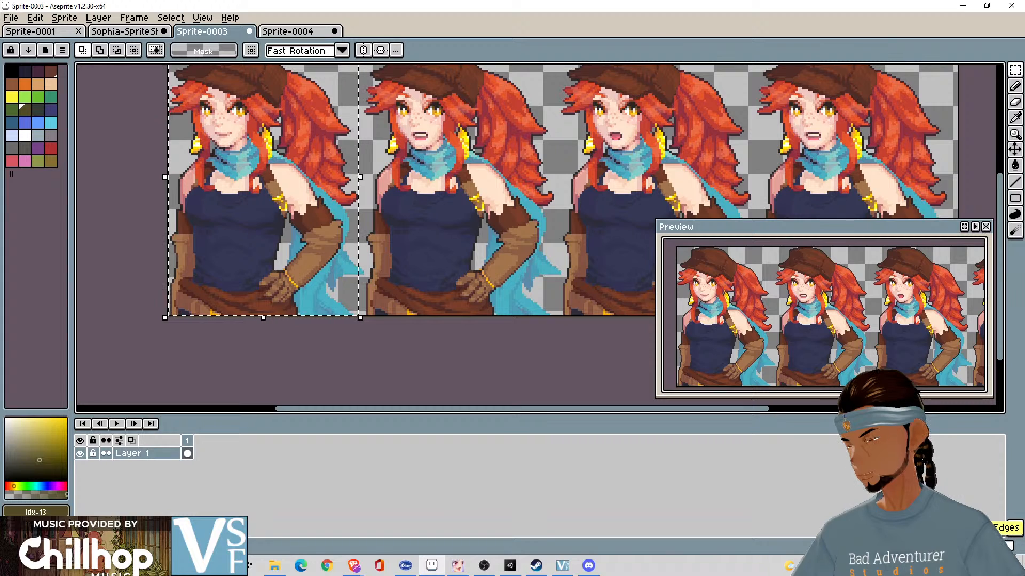
left_click(361, 342)
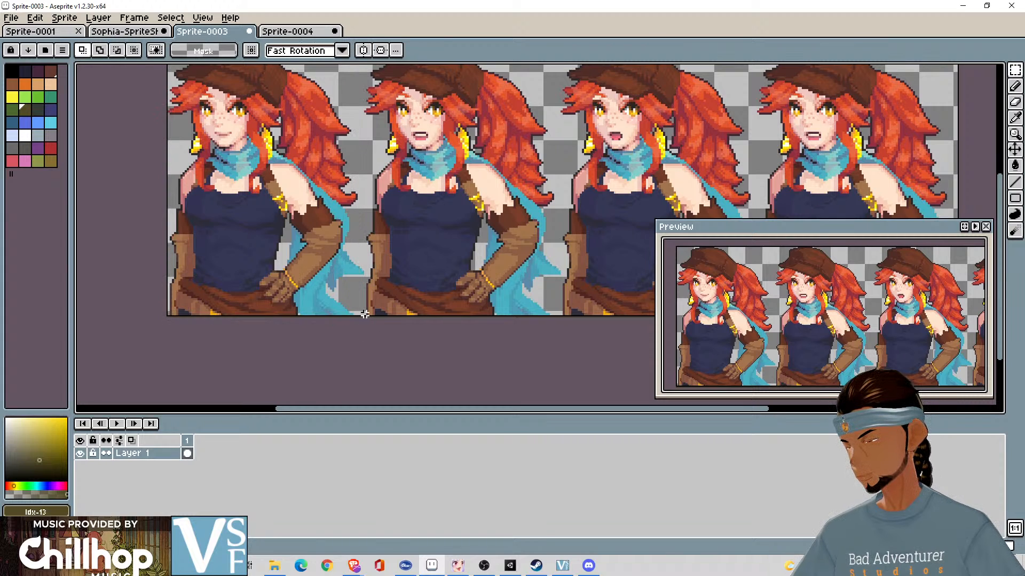
left_click_drag(363, 315, 187, 107)
key("ctrl+c")
- Paste the copied portrait into frame 1 of Sprite-0004 and clear the misplaced copy from frame 4
left_click(287, 32)
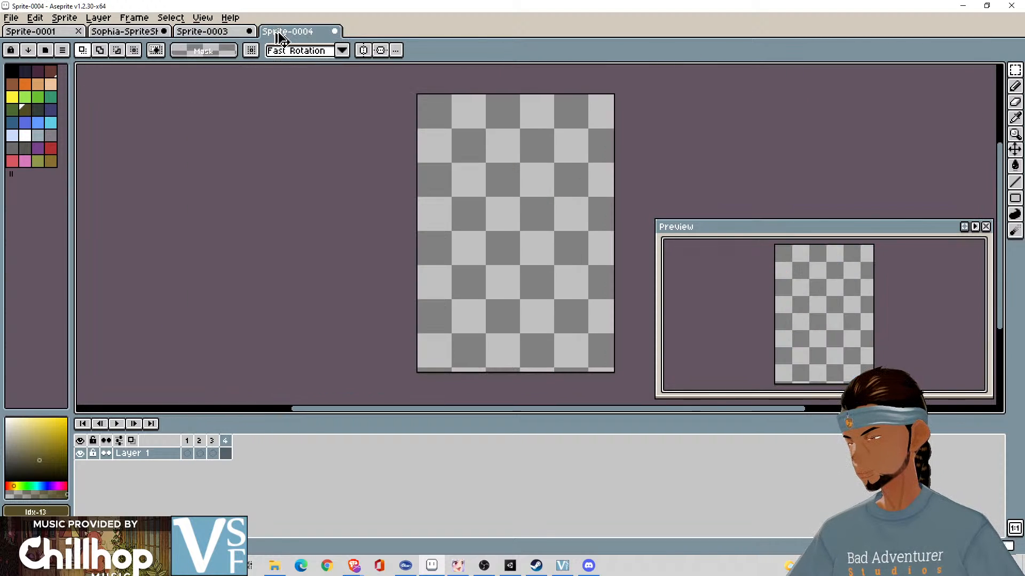
key("ctrl+v")
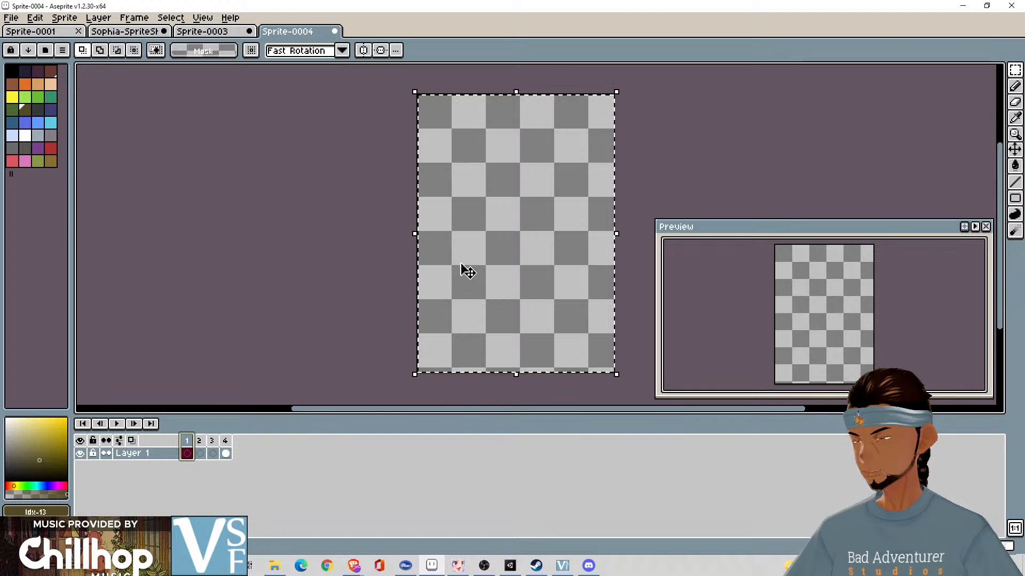
key("ctrl+v")
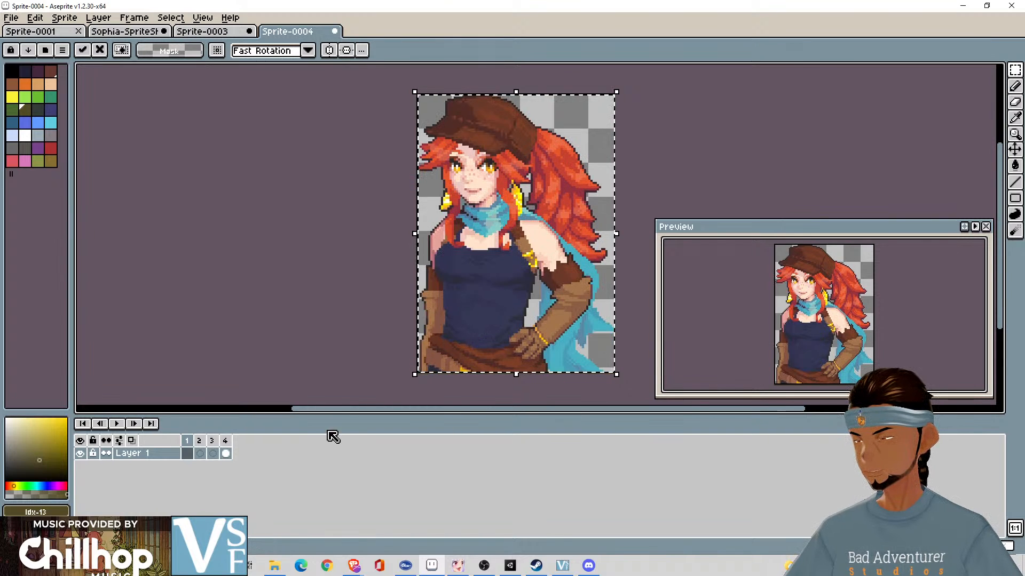
left_click(366, 304)
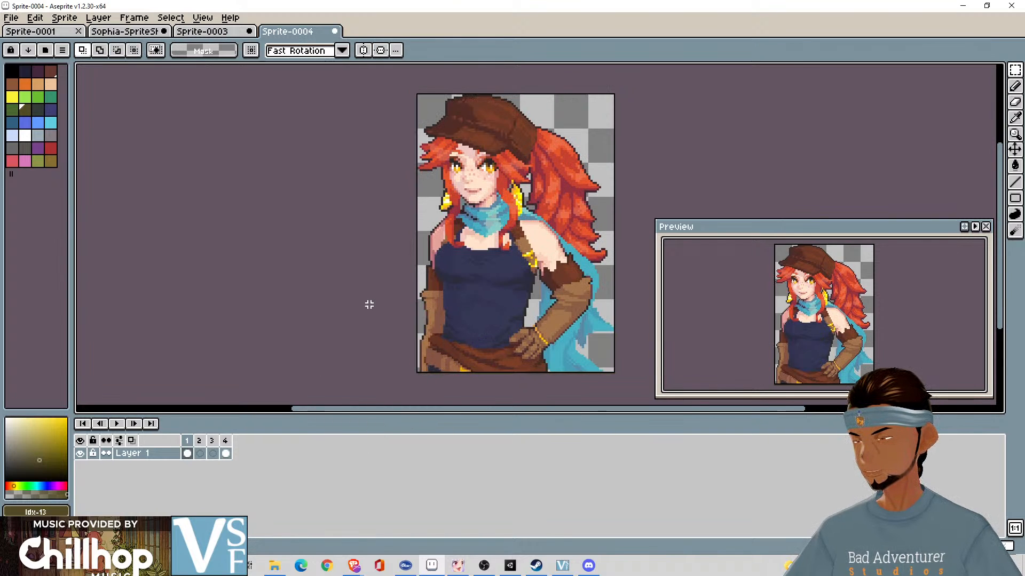
left_click(225, 453)
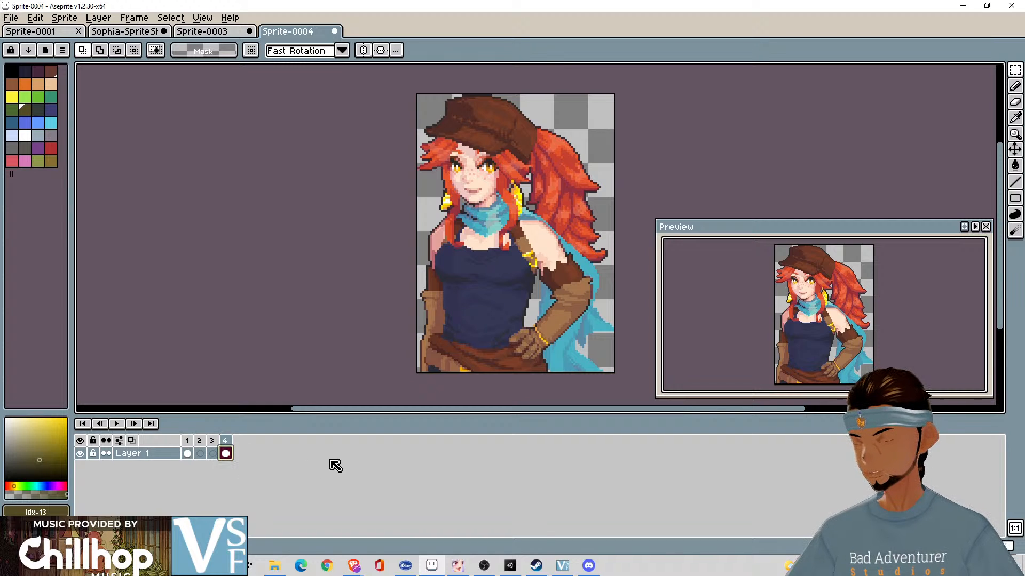
key("Delete")
- Copy the second Neutral Talk portrait from Sprite-0003 into frame 2 of Sprite-0004
left_click(197, 443)
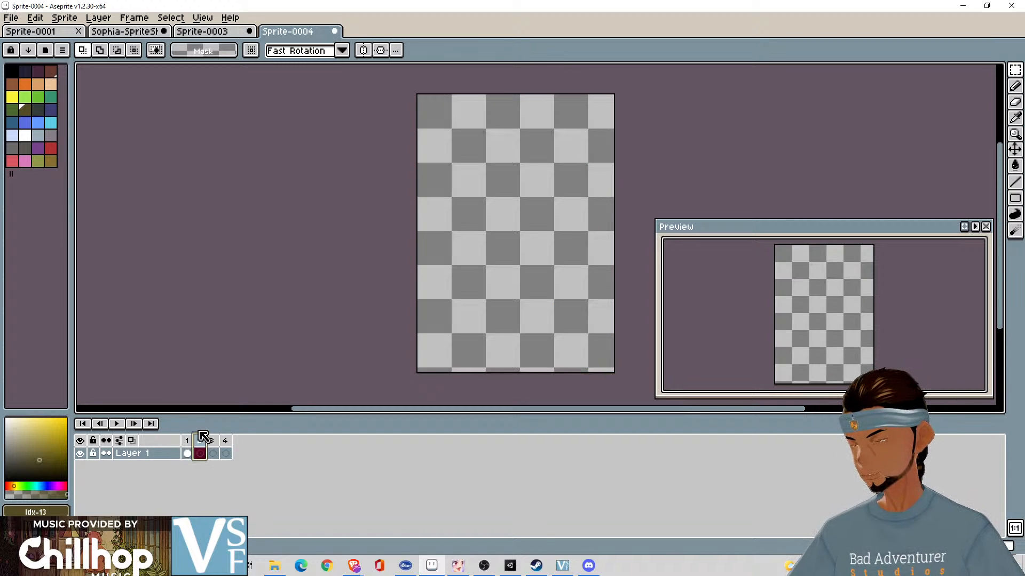
left_click(216, 34)
left_click_drag(338, 223, 391, 224)
key("ctrl+z")
left_click_drag(385, 112, 581, 114)
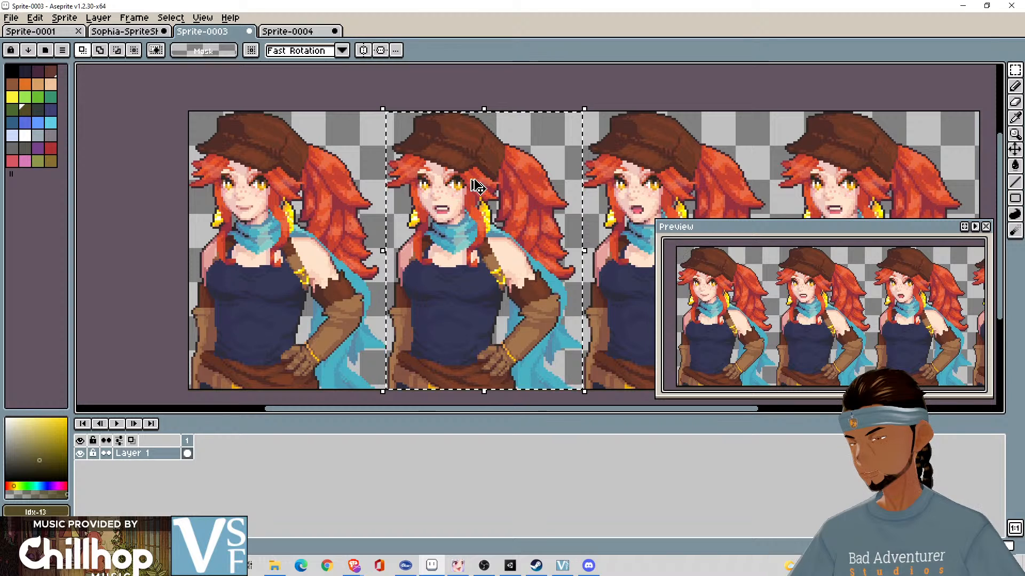
left_click(297, 33)
key("ctrl+v")
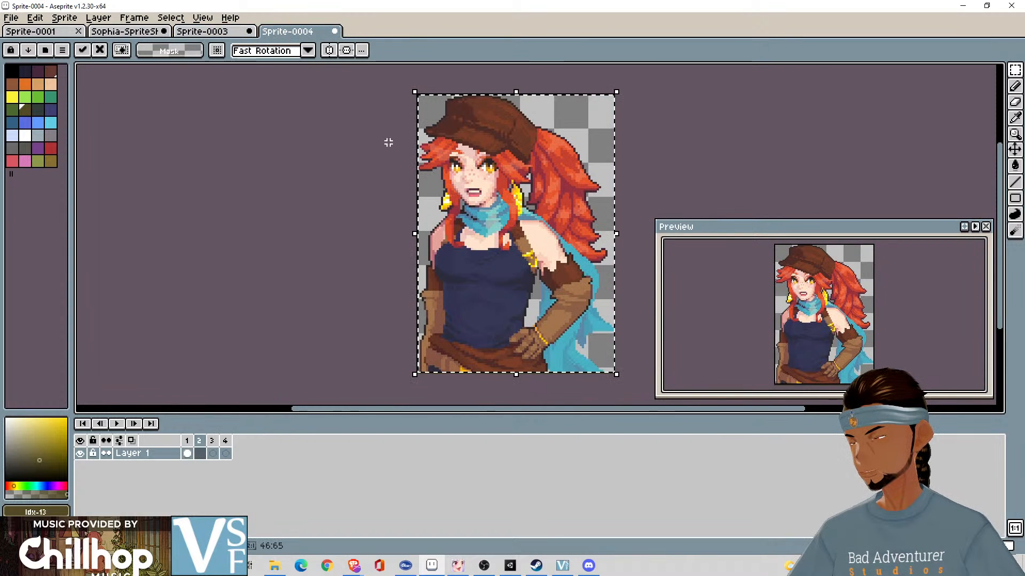
key("Escape")
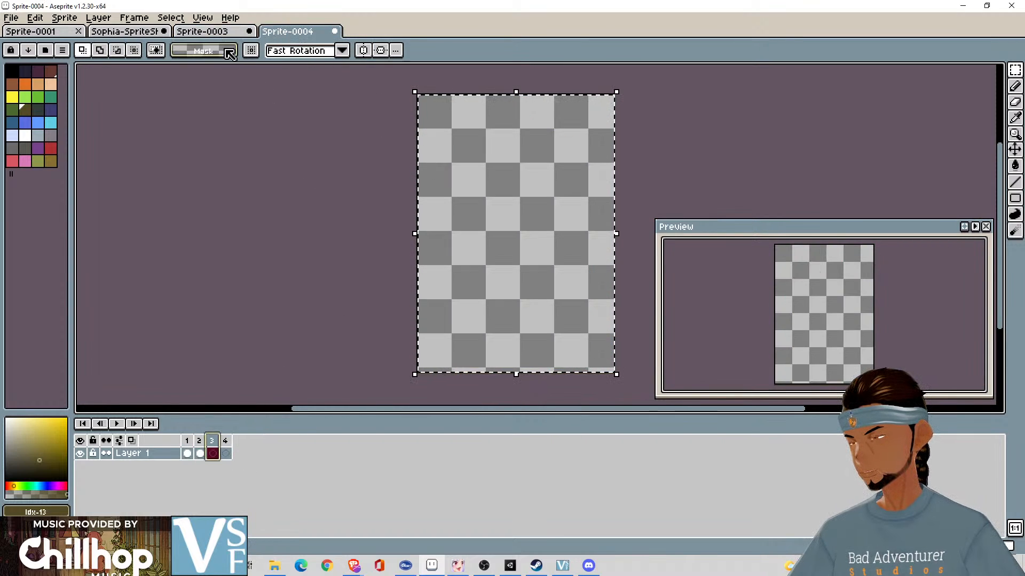
- Move the marquee to the third Neutral Talk portrait in Sprite-0003 and copy that portrait into frame 3 of Sprite-0004
left_click(218, 33)
left_click_drag(777, 111, 538, 88)
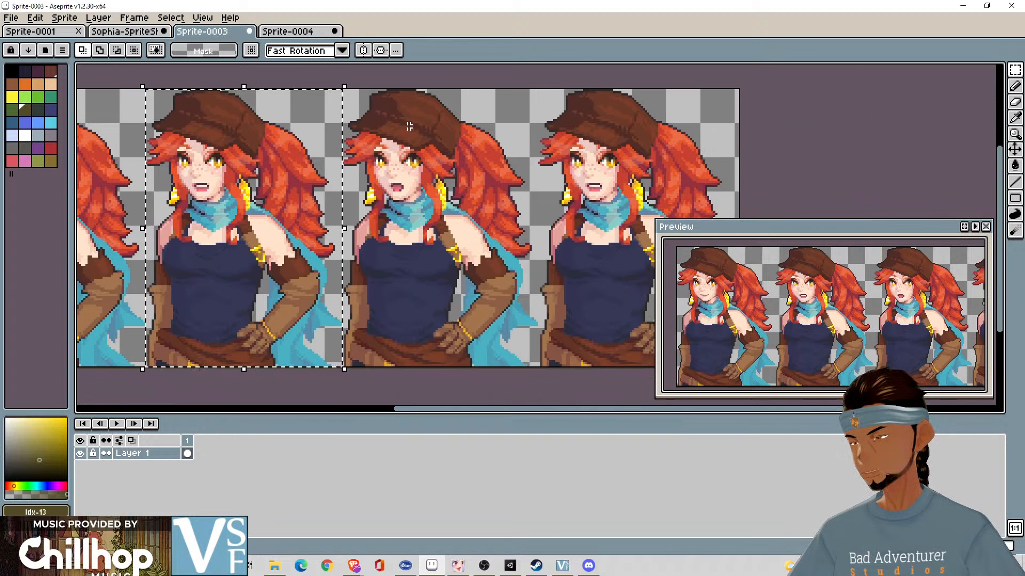
left_click_drag(331, 137, 537, 126)
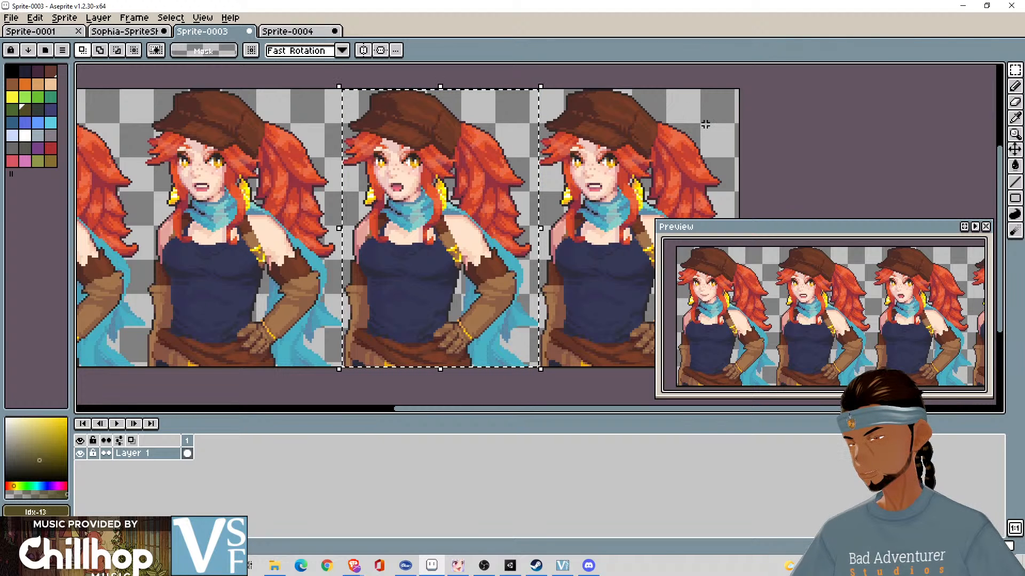
key("ctrl+c")
left_click(296, 31)
key("ctrl+v")
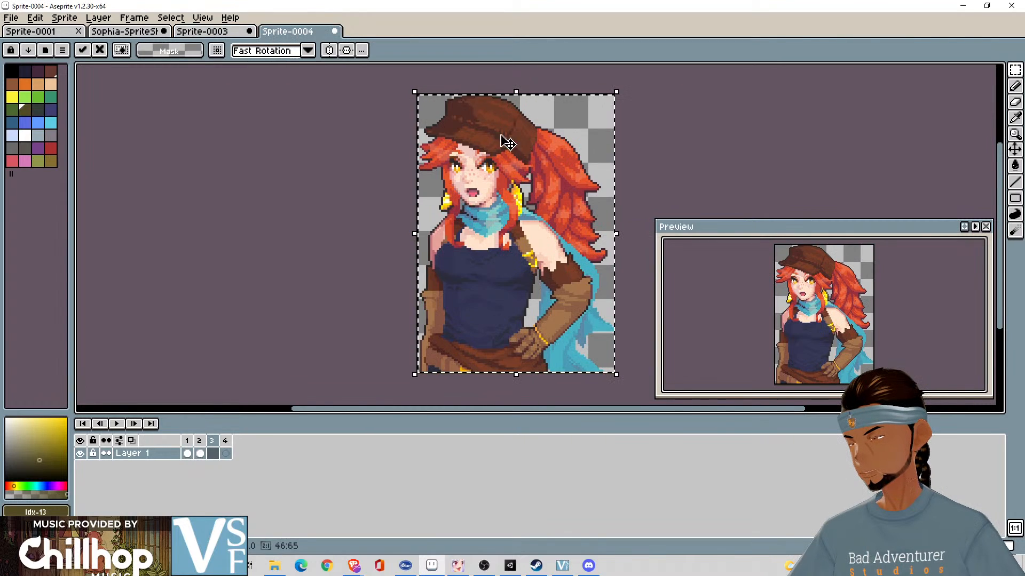
- Copy the fourth Neutral Talk portrait from Sprite-0003 into frame 4 of Sprite-0004 and clear the selection
left_click(225, 453)
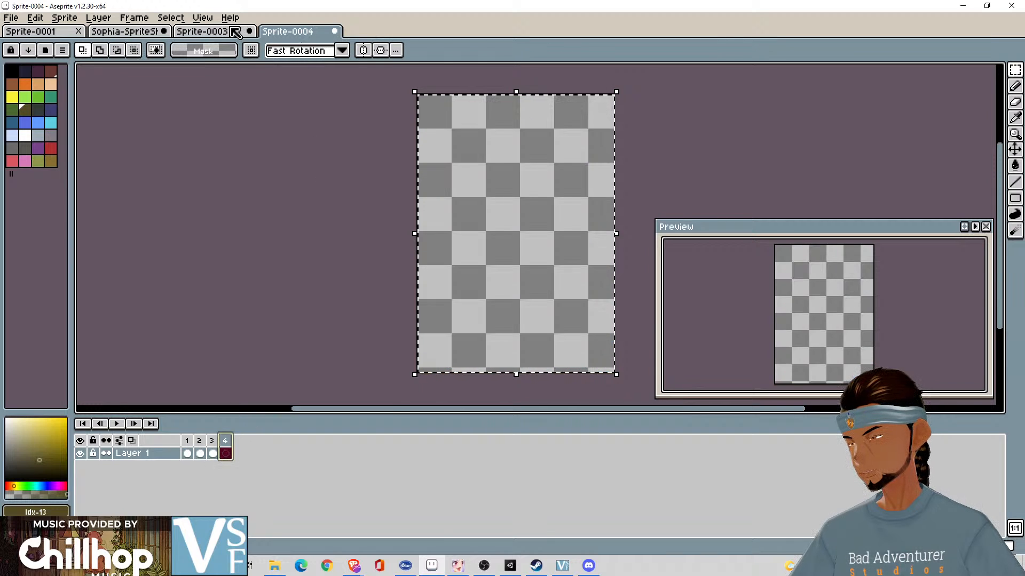
left_click(235, 33)
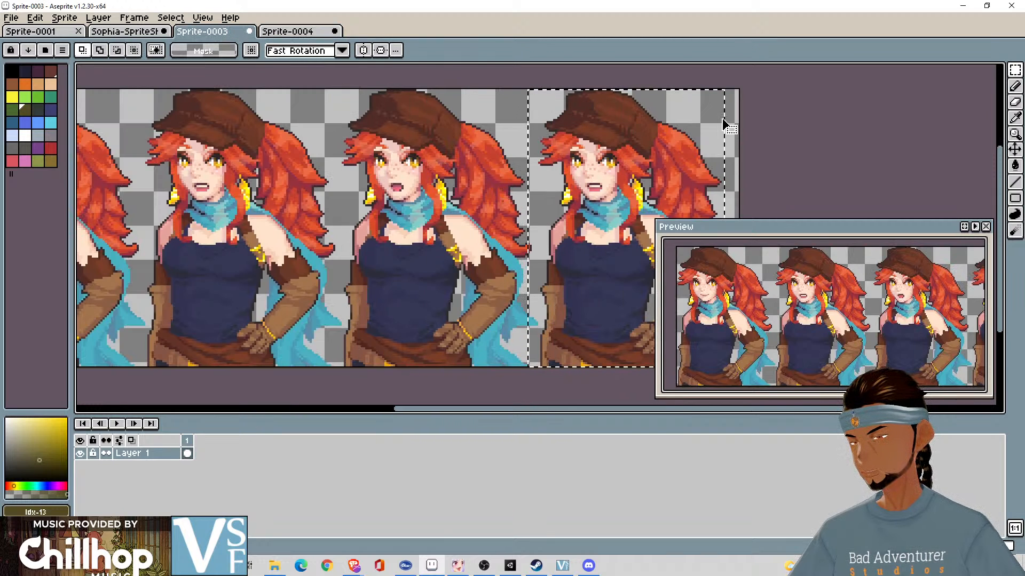
left_click_drag(724, 123, 735, 119)
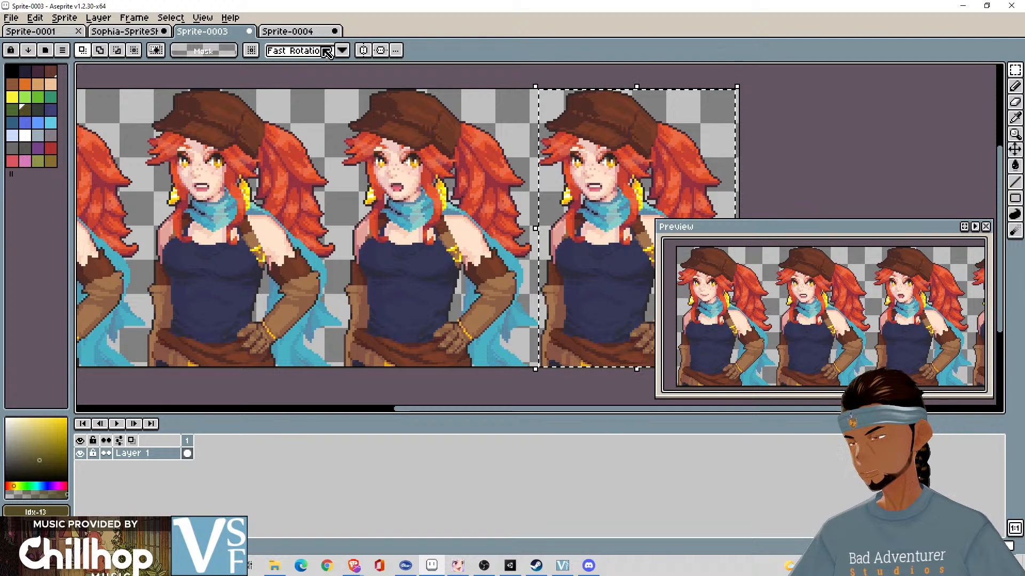
left_click(302, 33)
key("ctrl+v")
left_click(654, 122)
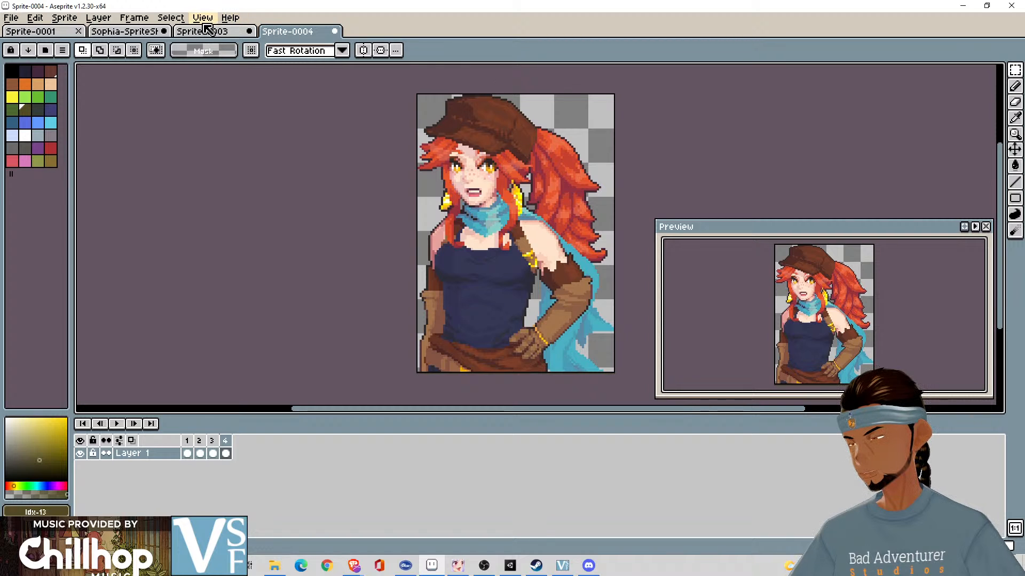
- Preview the Neutral Talk animation and set the duration of frame 1 to 100 milliseconds
left_click(116, 423)
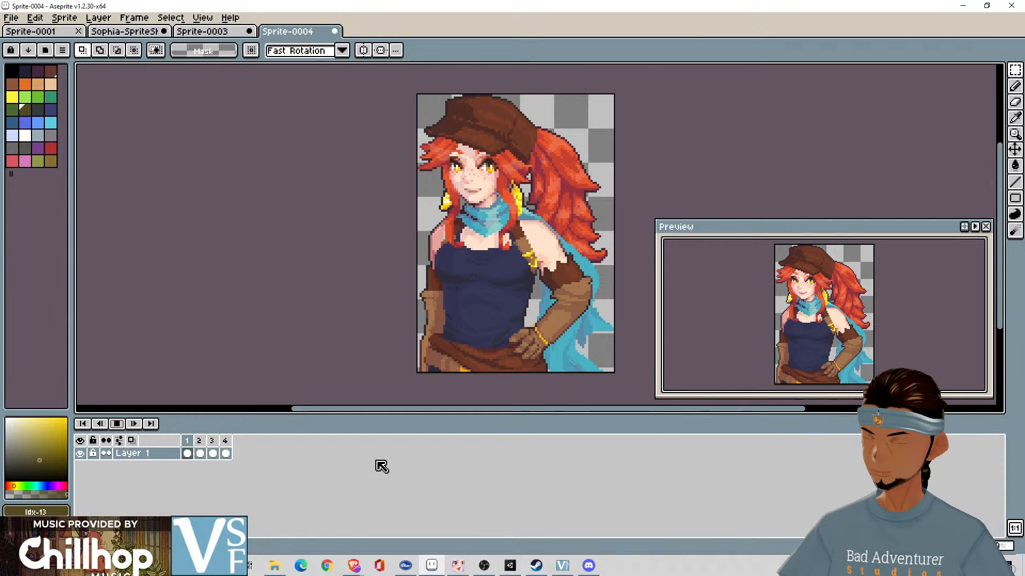
double_click(188, 441)
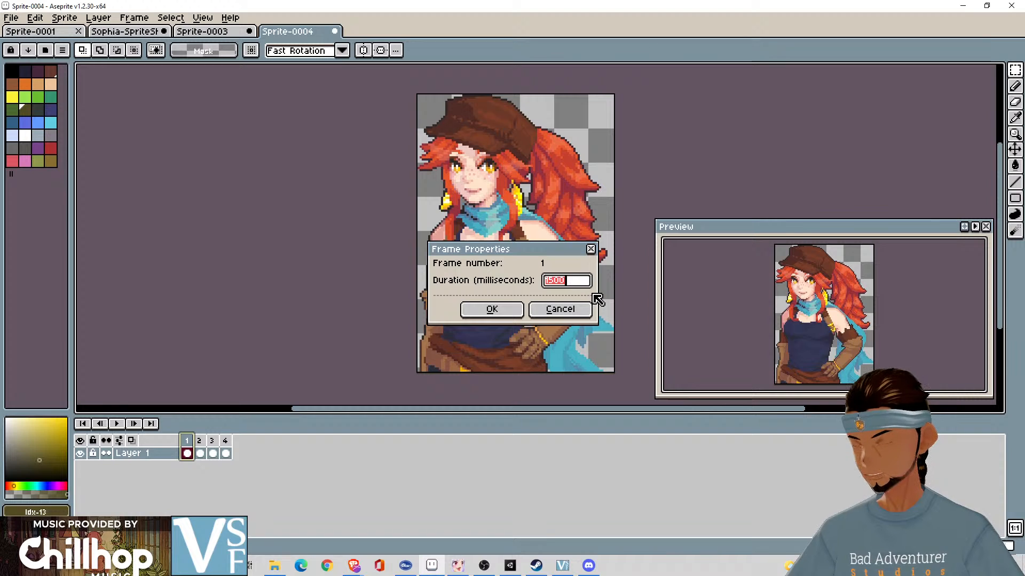
type("100")
key("Return")
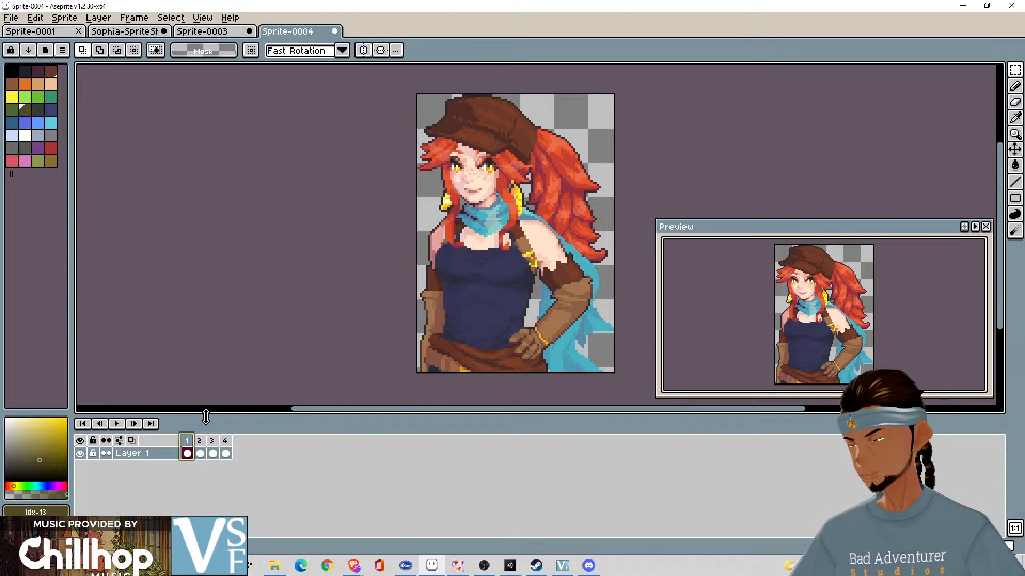
- Play back the retimed Neutral Talk animation and go through its four frames one by one to check the mouth shapes
key("Return")
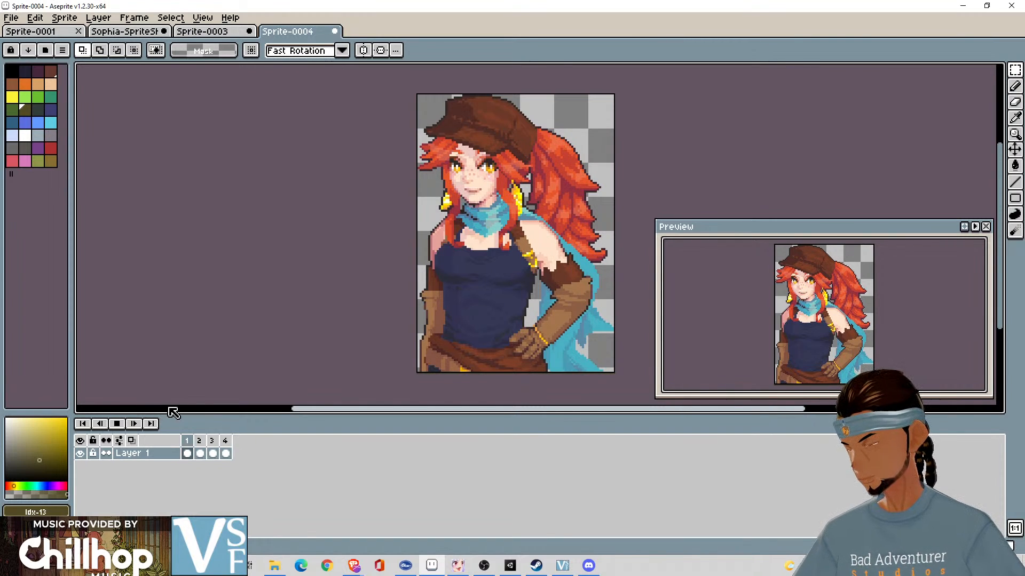
left_click(117, 423)
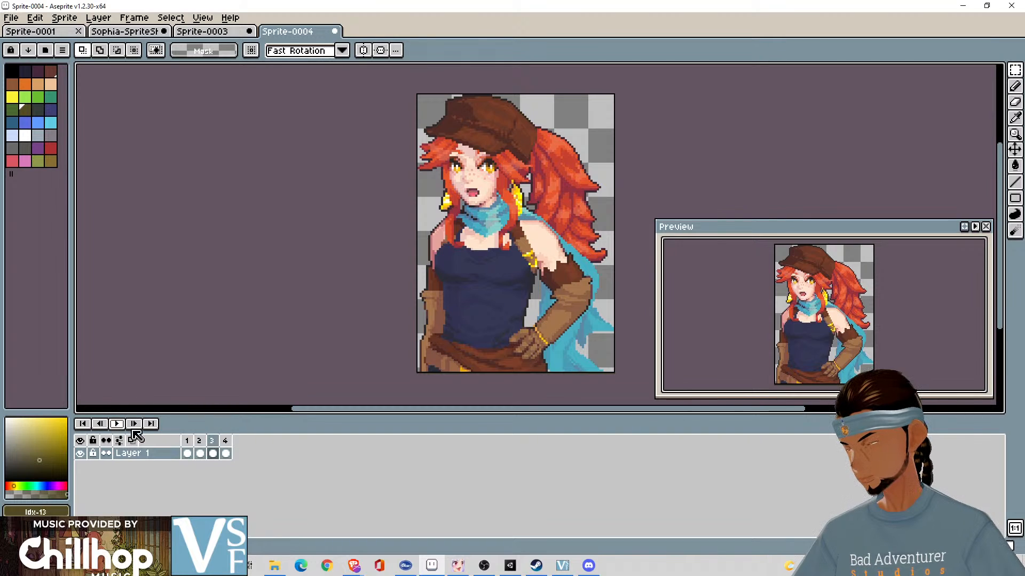
left_click(212, 441)
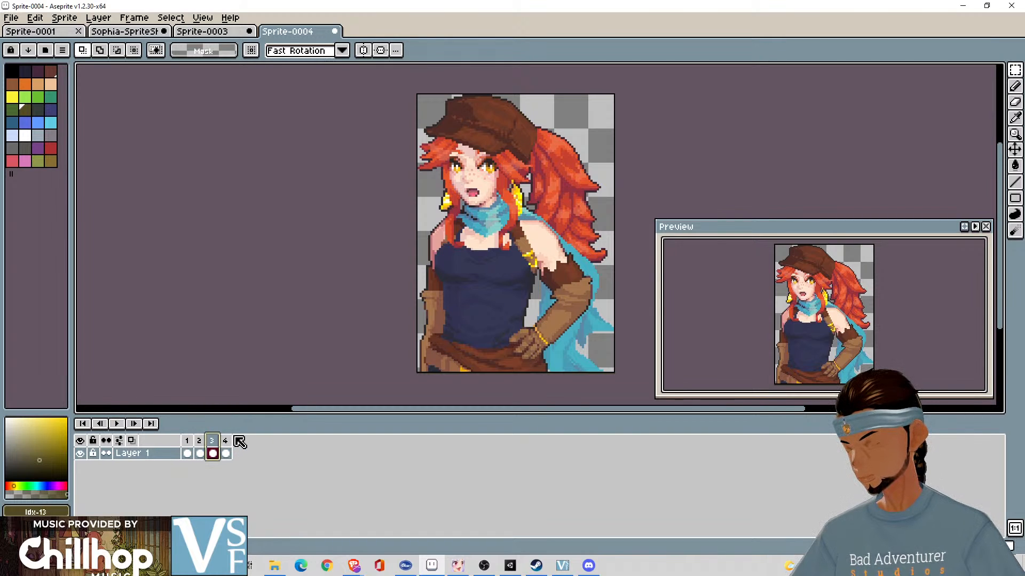
key("Right")
key("Left")
key("Left")
key("Left")
key("Right")
key("Right")
key("Right")
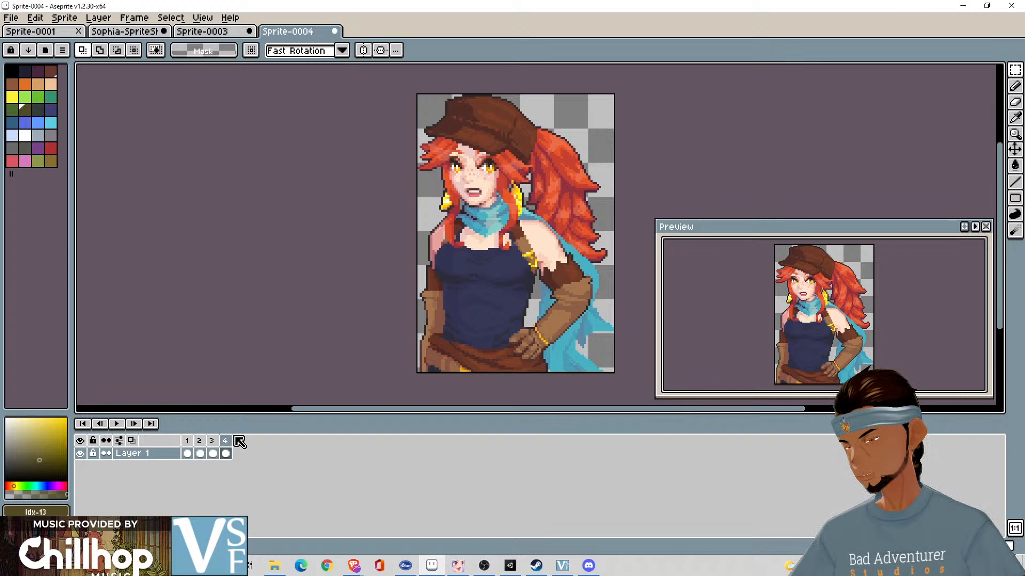
- Go back and forth through the four Neutral Talk frames to compare the mouth shapes
key("Left")
key("Right")
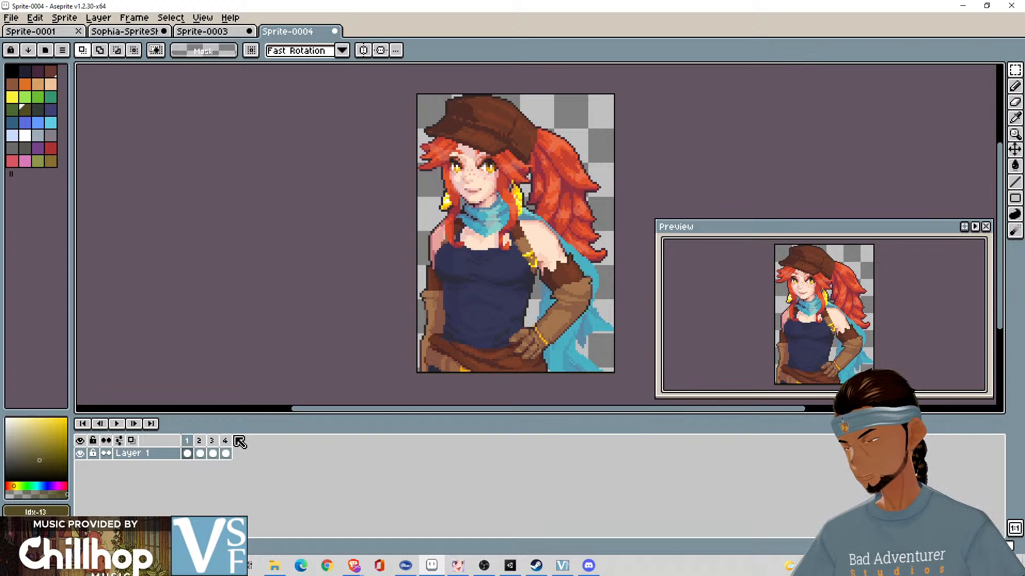
key("Left")
key("Left")
key("Left")
key("Right")
key("Right")
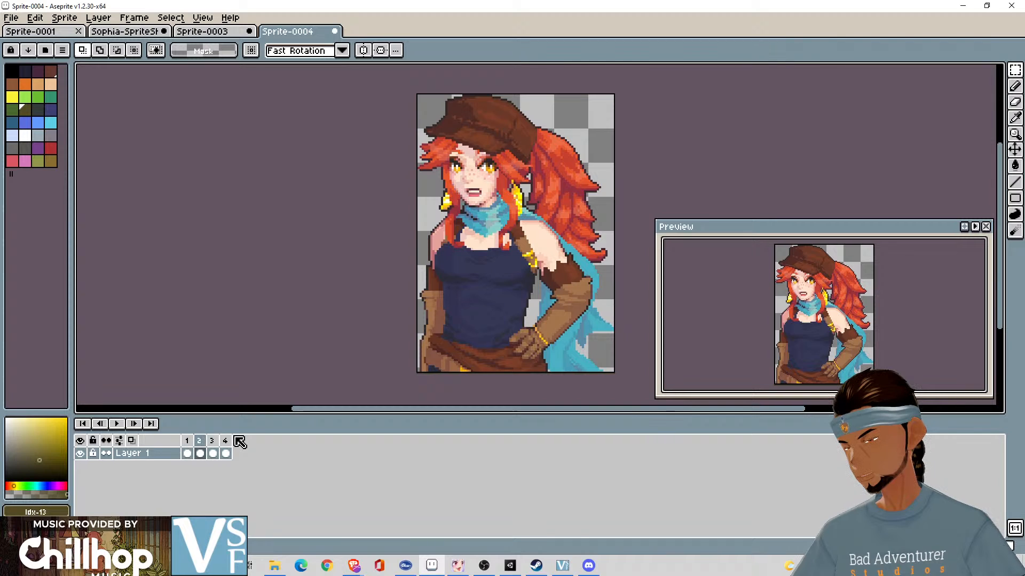
key("Right")
key("Right")
key("Right")
key("Right")
key("Right")
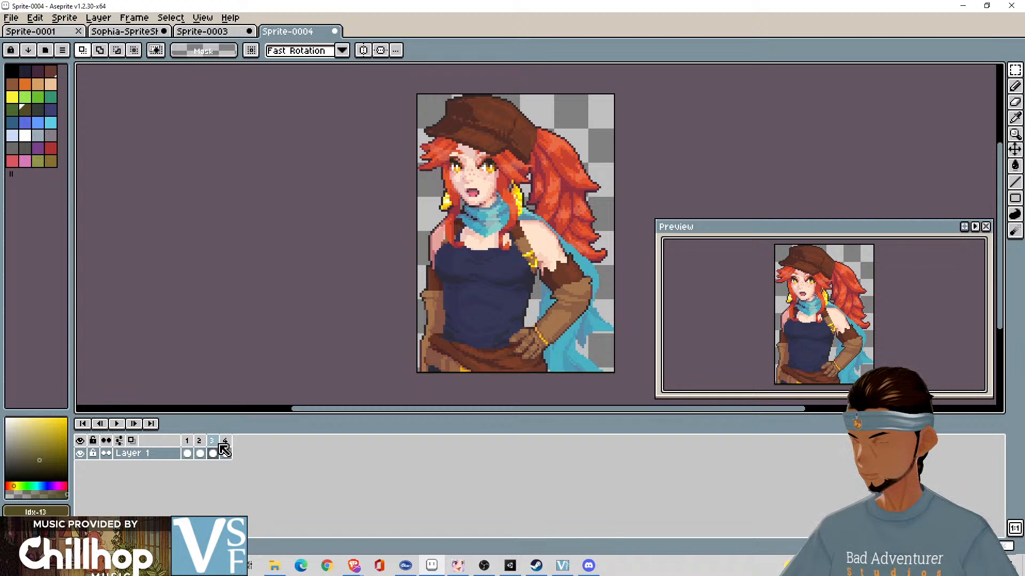
- Check the duration of frame 3 without changing it and play back the Neutral Talk animation
right_click(213, 444)
left_click(257, 448)
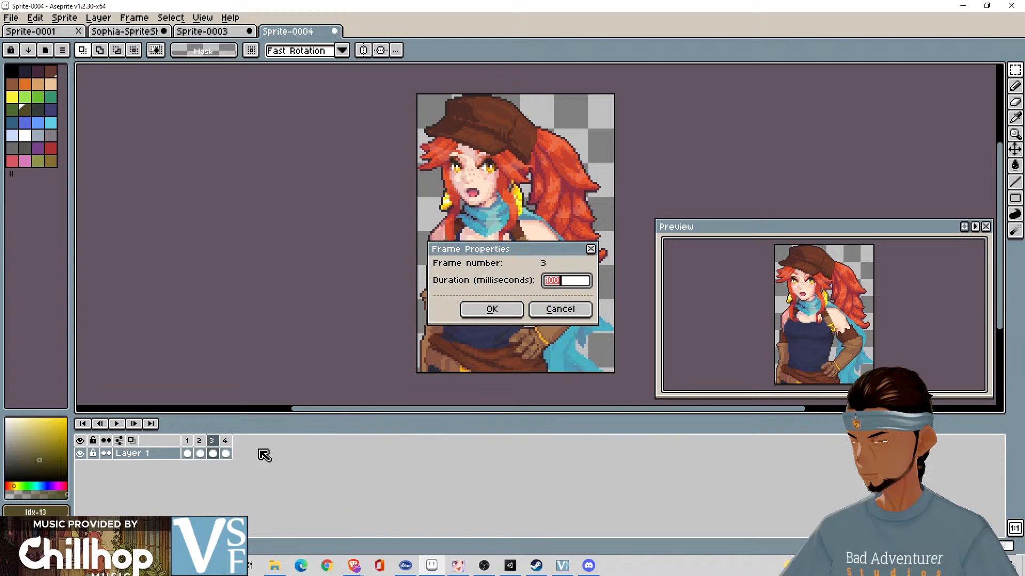
left_click(559, 309)
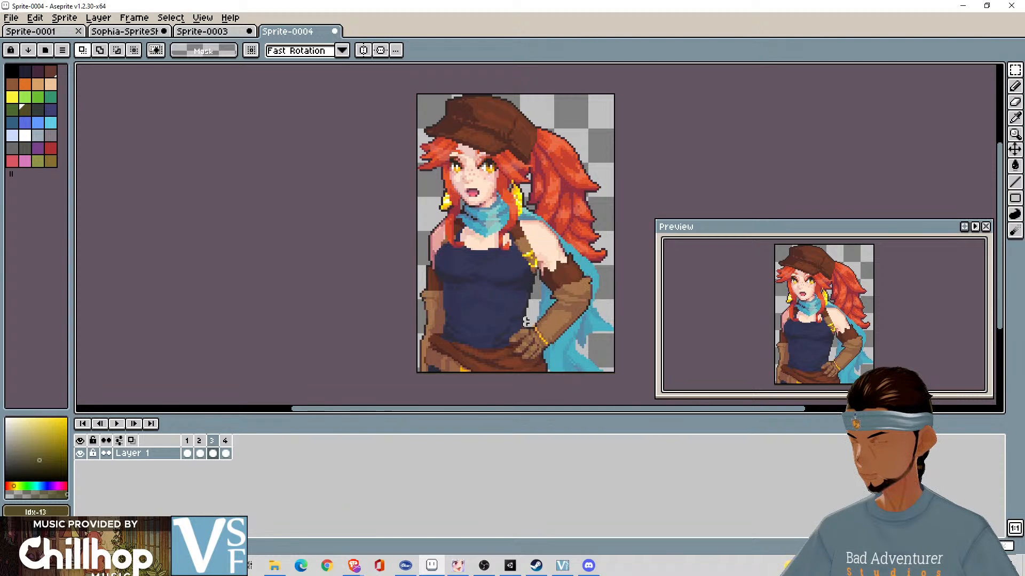
left_click(125, 426)
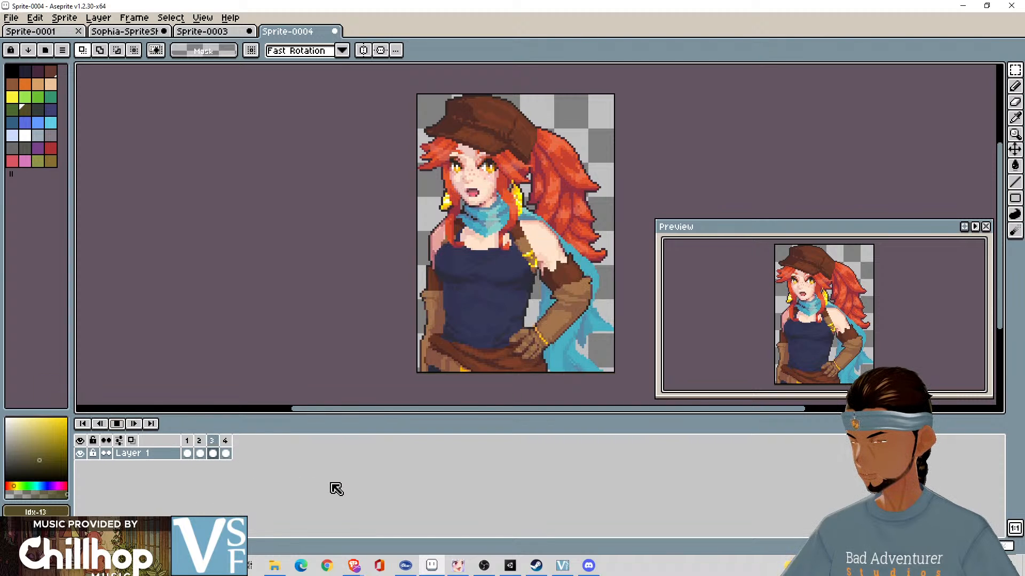
right_click(186, 442)
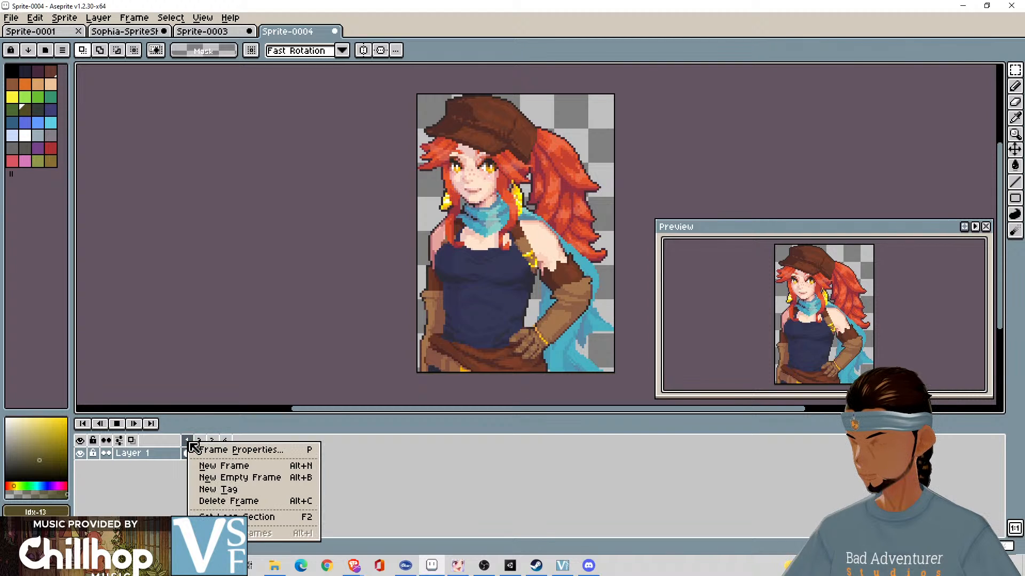
left_click(446, 472)
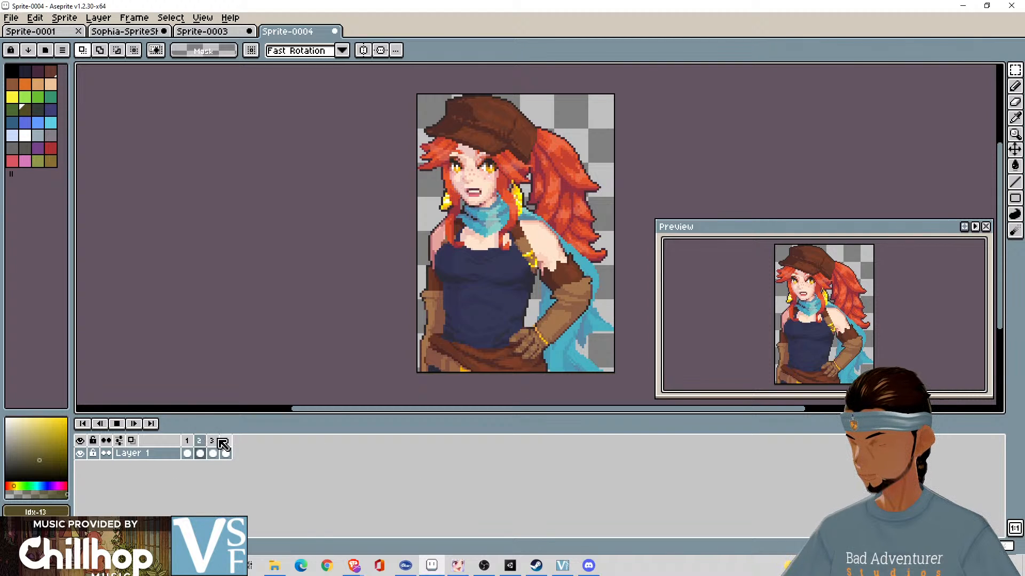
left_click(201, 452)
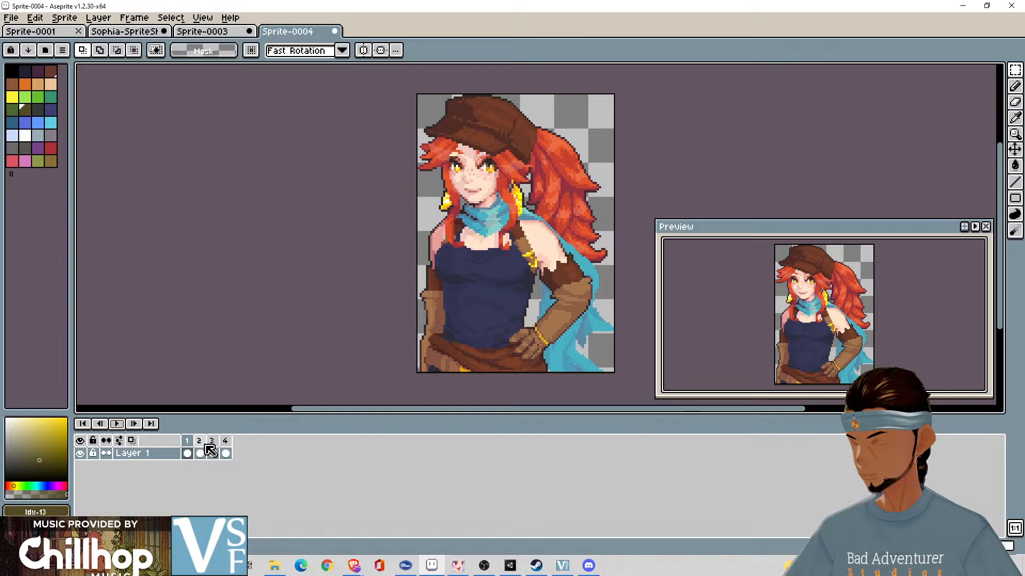
- Set the duration of frame 1 to 500 milliseconds and go through the remaining frames
key("Right")
key("Left")
key("p")
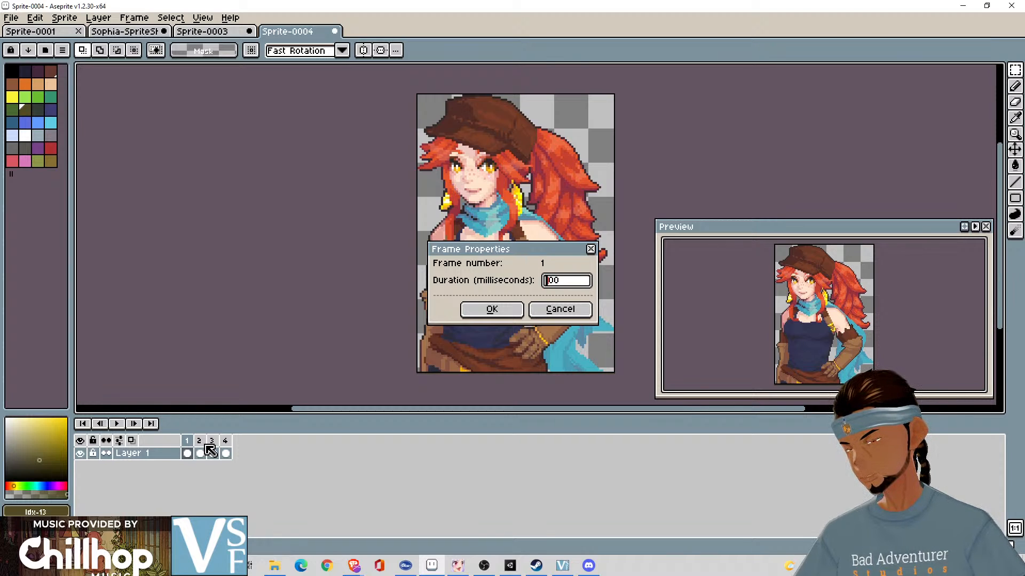
type("5")
key("Return")
key("Right")
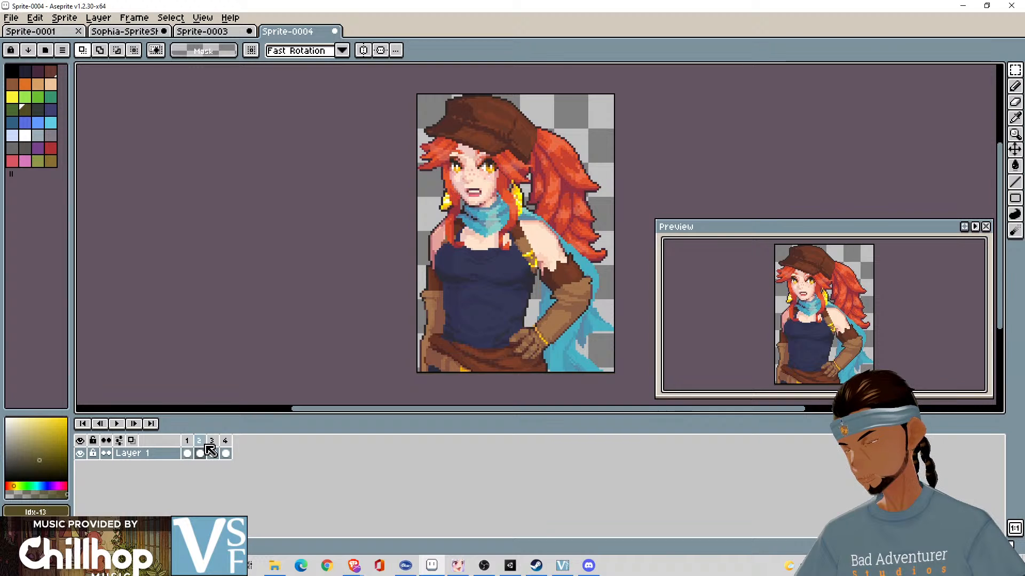
key("Right")
key("Right")
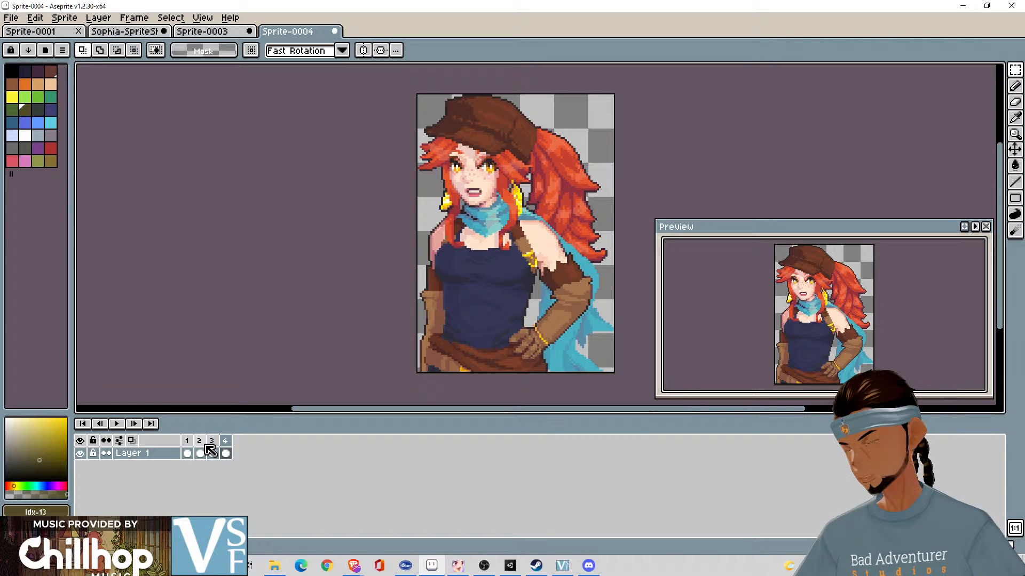
- Play back the animation twice to judge the pause on frame 1
left_click(117, 423)
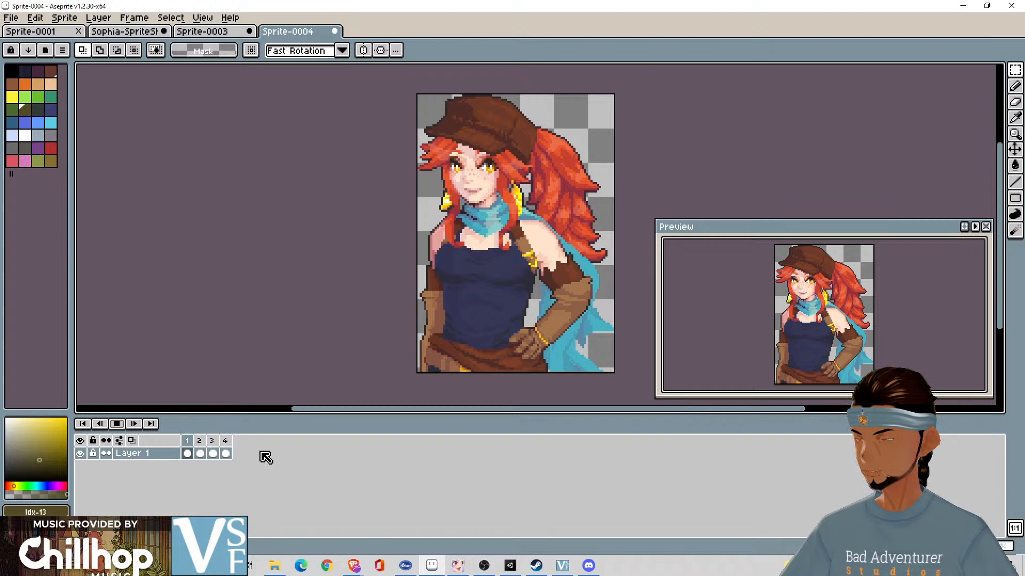
right_click(191, 444)
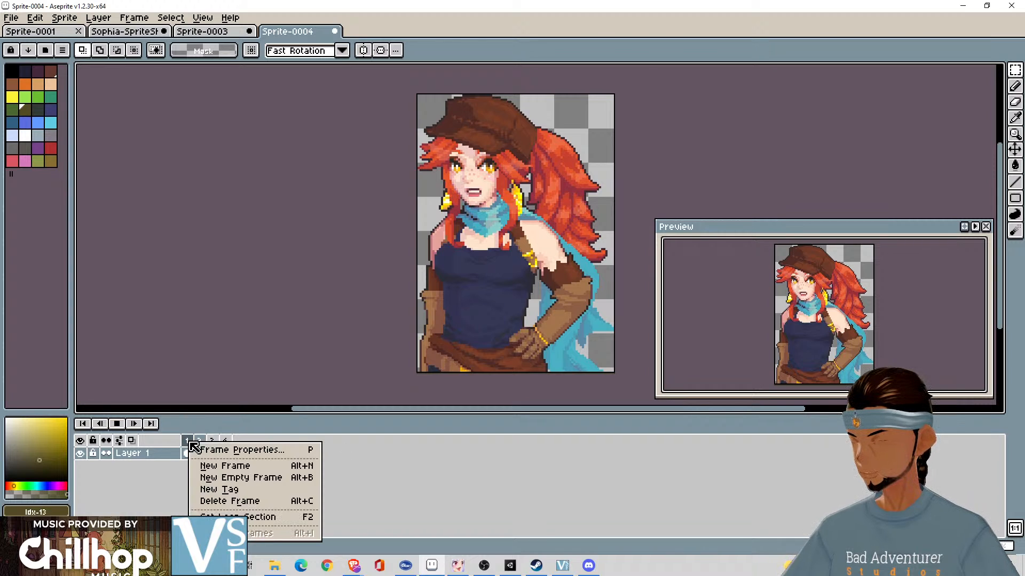
left_click(278, 519)
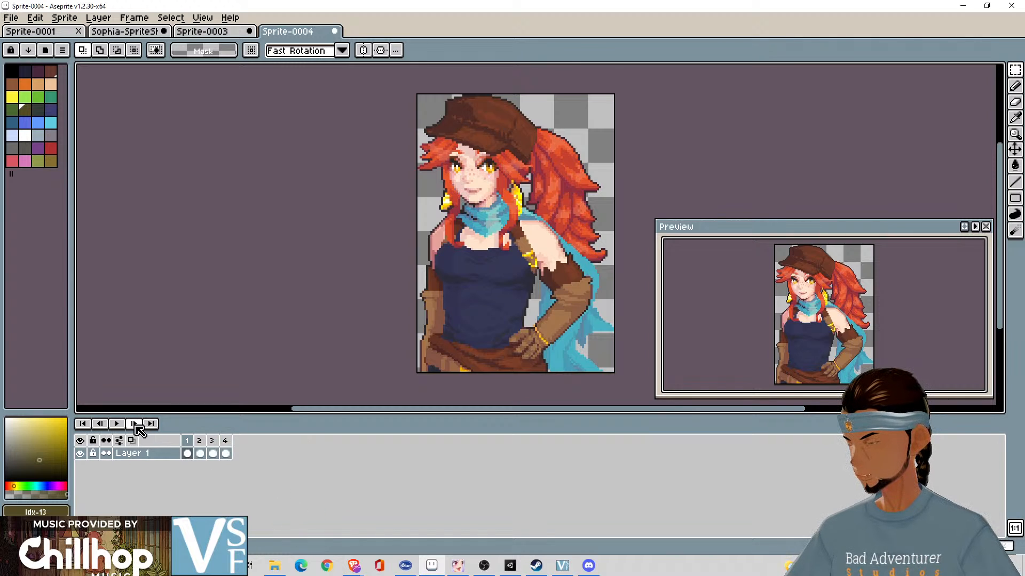
left_click(116, 424)
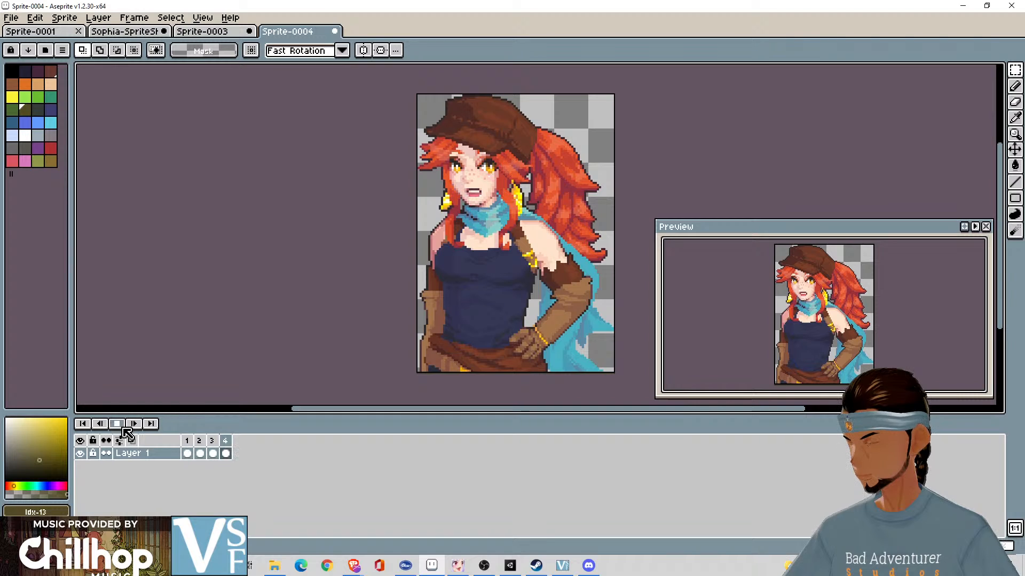
left_click(117, 424)
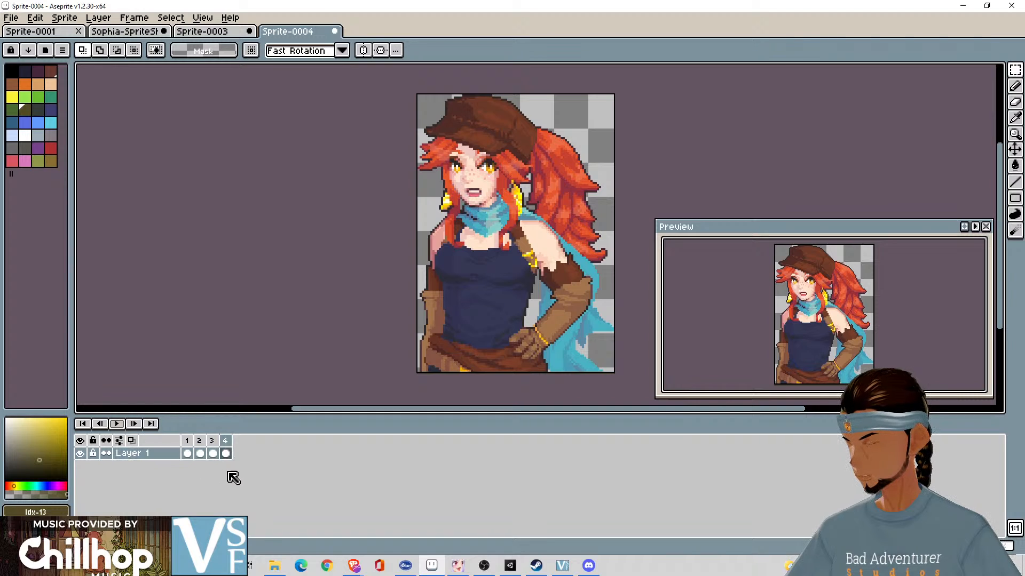
left_click(106, 441)
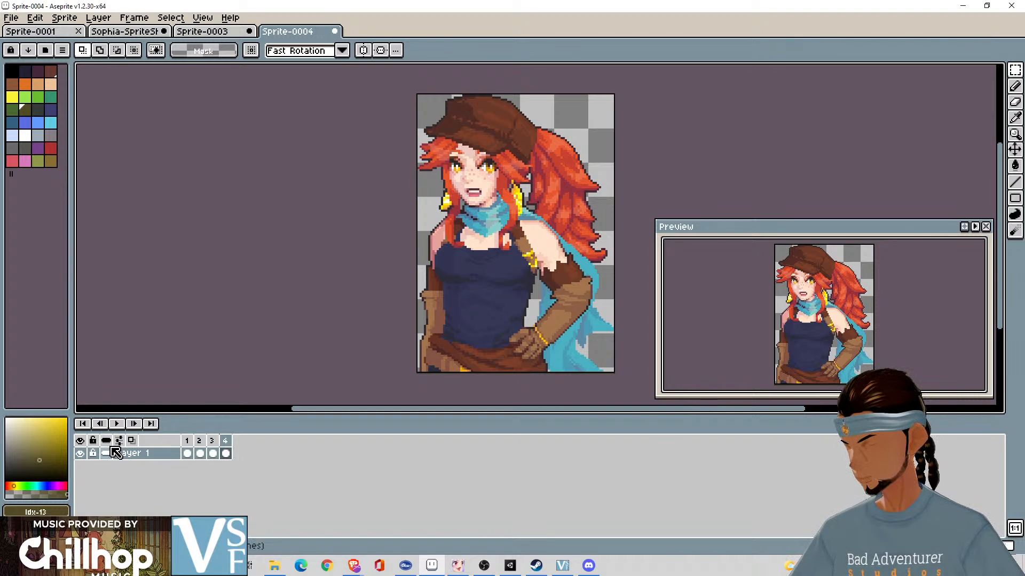
- Set the duration of frame 1 to 100 milliseconds
left_click(188, 442)
right_click(192, 446)
left_click(263, 451)
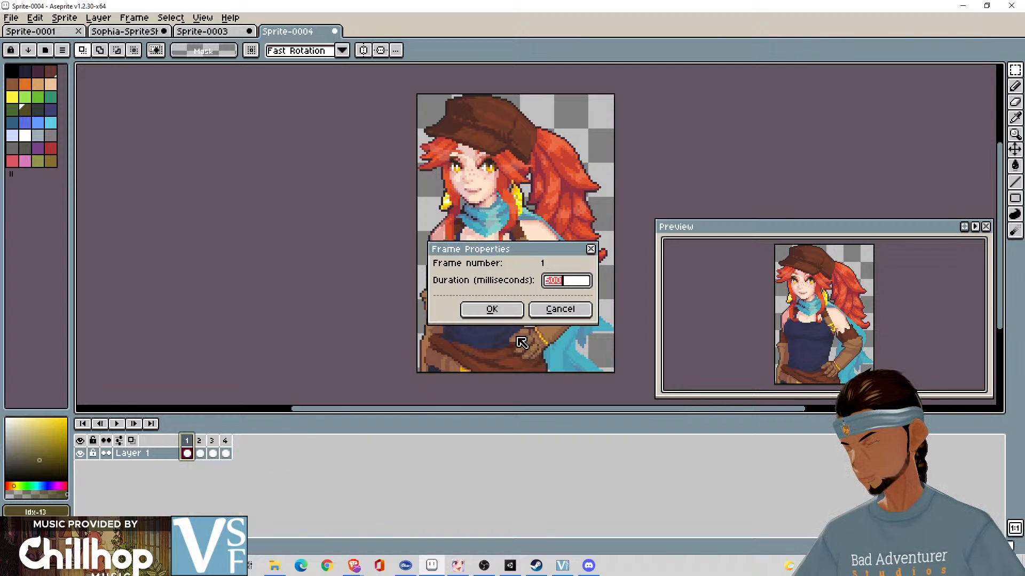
type("100")
left_click(491, 309)
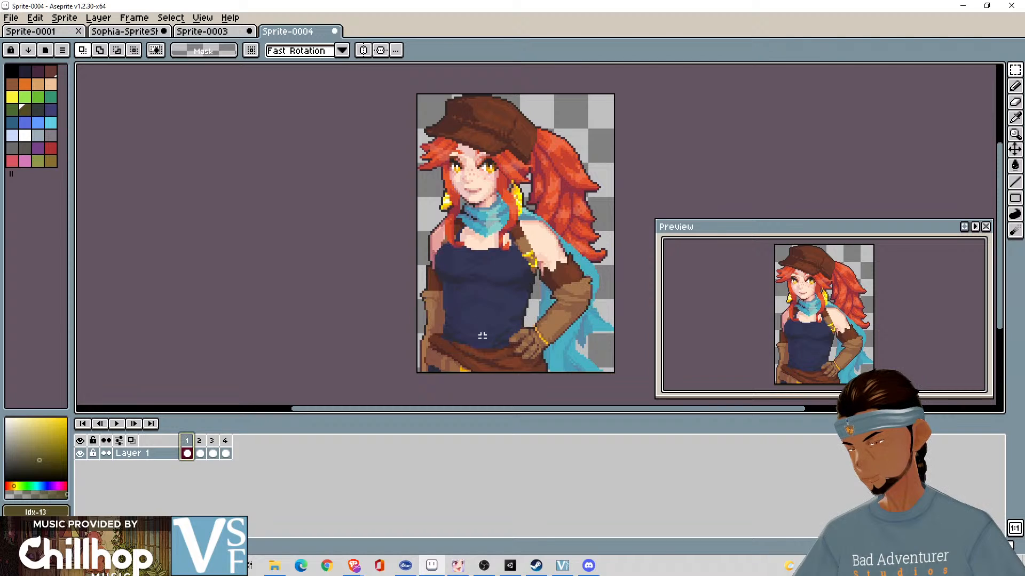
left_click(225, 442)
right_click(228, 443)
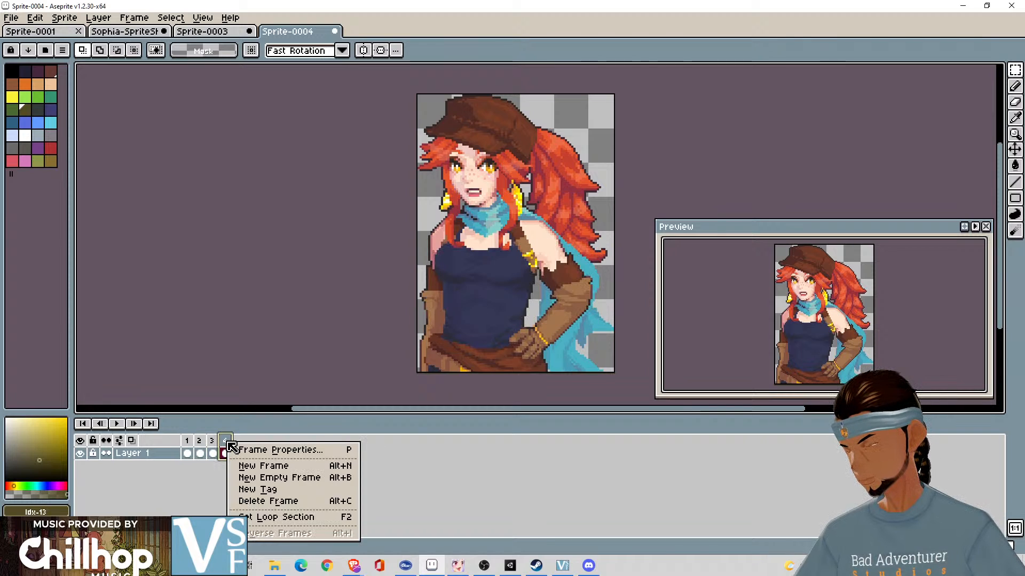
left_click(207, 493)
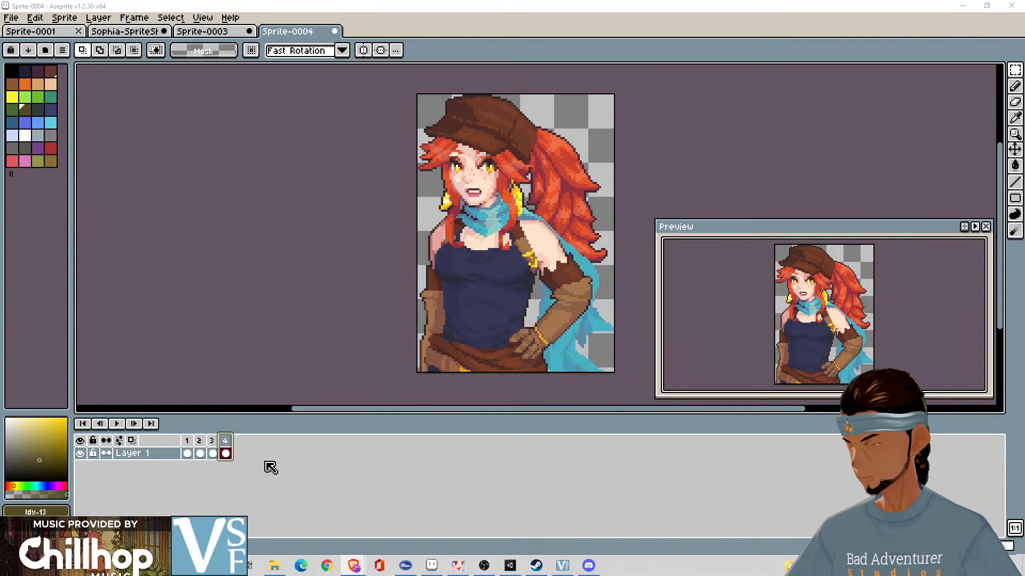
left_click(189, 444)
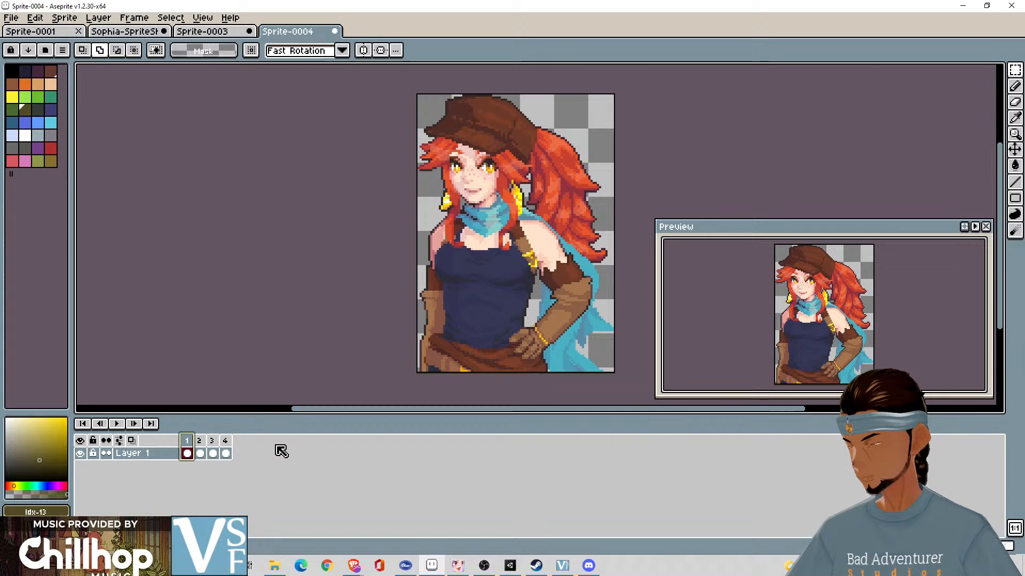
- Create a tag over frames 2 to 4 with the Ping-pong animation direction
left_click_drag(200, 453, 225, 453)
right_click(233, 443)
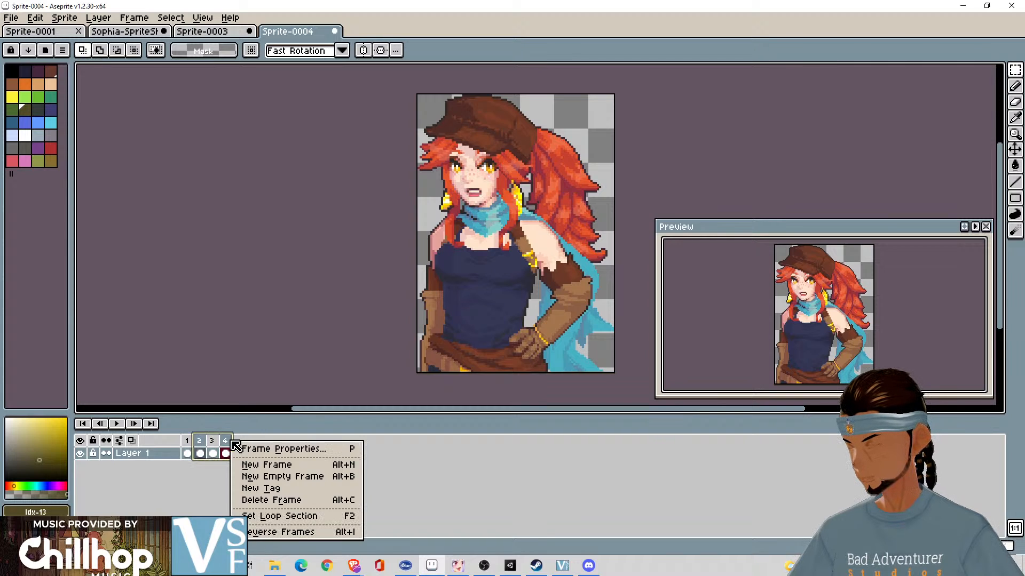
left_click(340, 493)
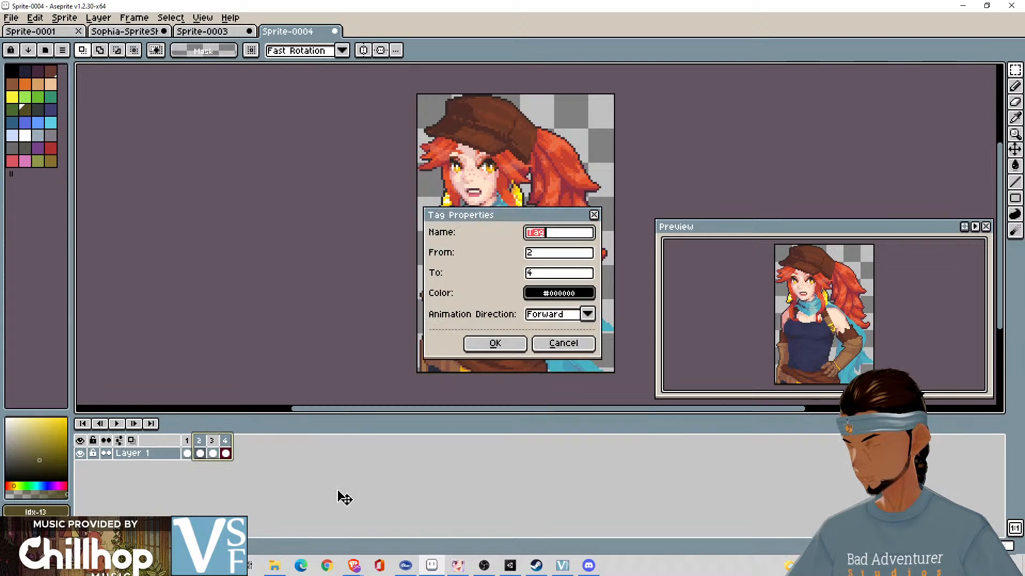
left_click(587, 315)
left_click(572, 351)
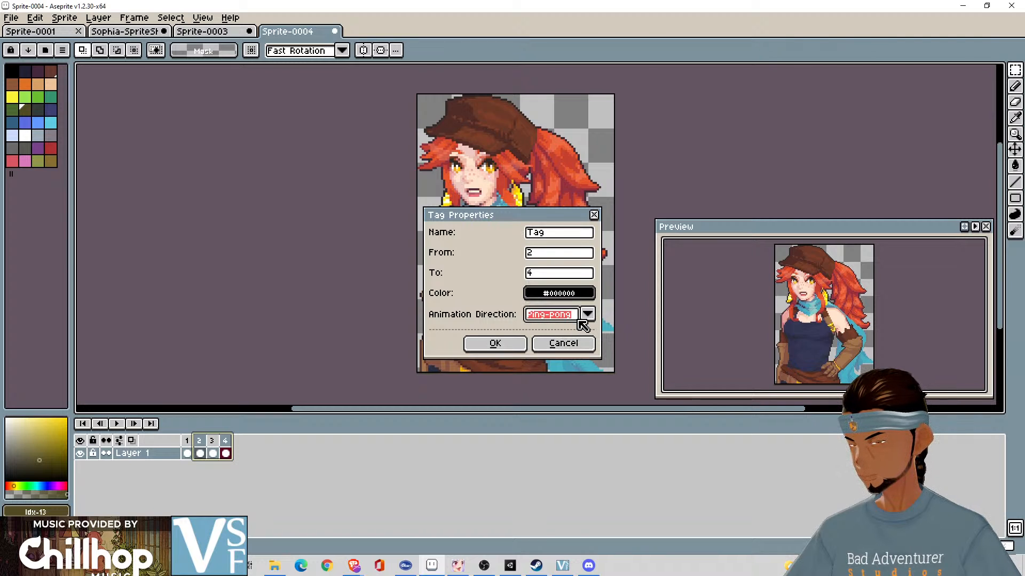
left_click(495, 343)
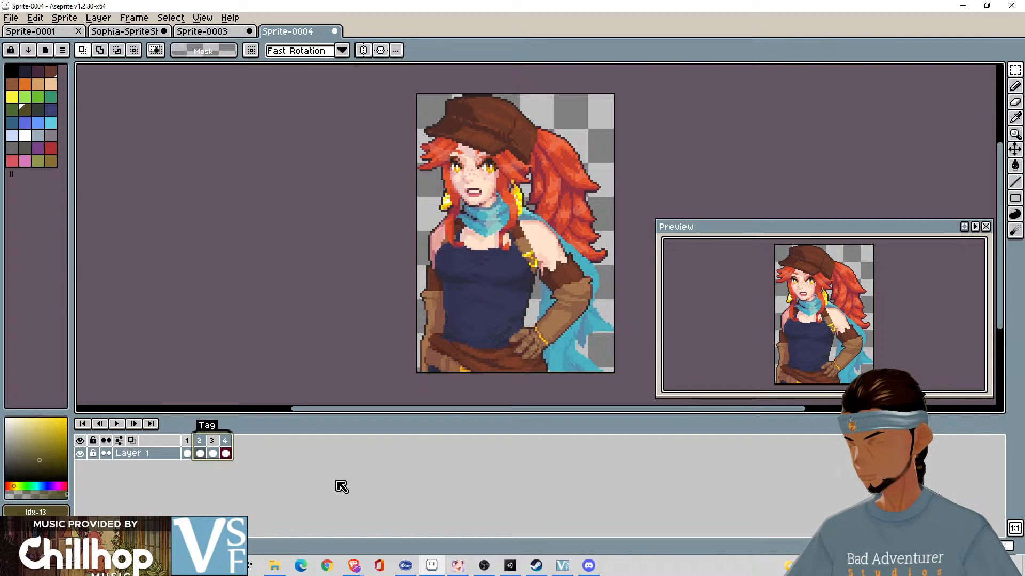
- Play back the tagged talking frames and delete the tag over frames 2 to 4
left_click(117, 424)
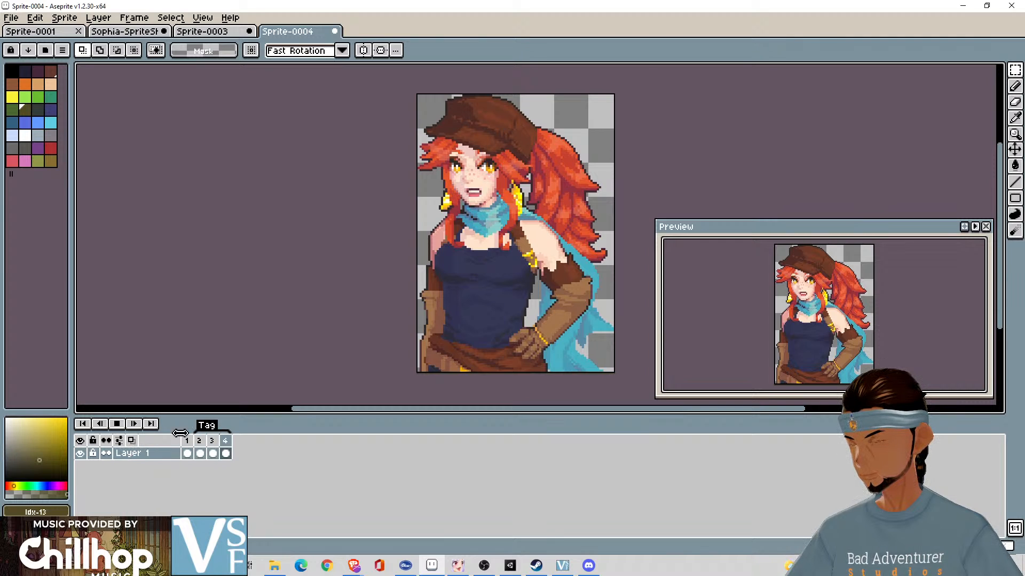
right_click(209, 428)
left_click(237, 449)
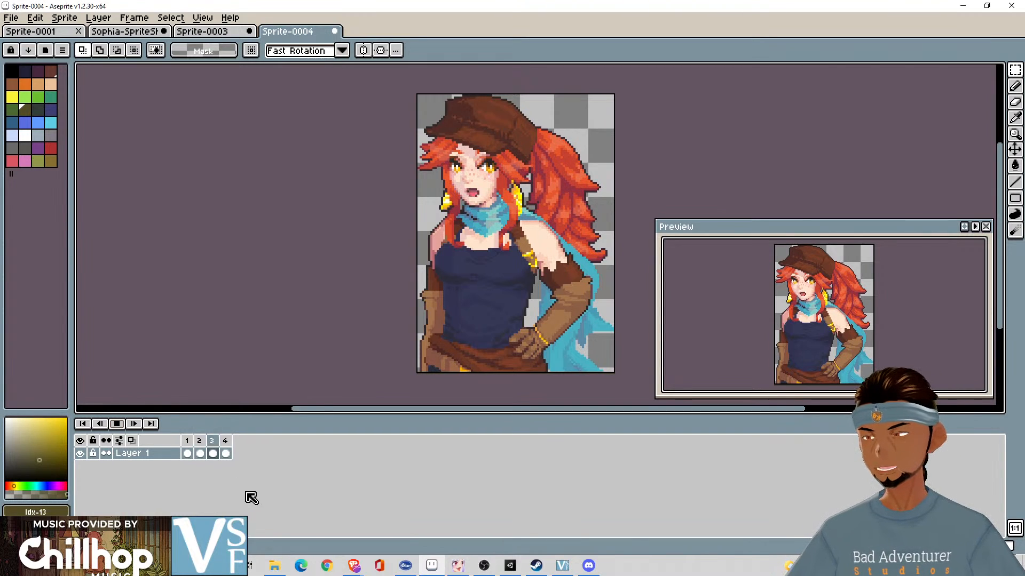
- Set the duration of frame 1 to 300 milliseconds and recheck its frame properties
right_click(202, 447)
left_click(213, 455)
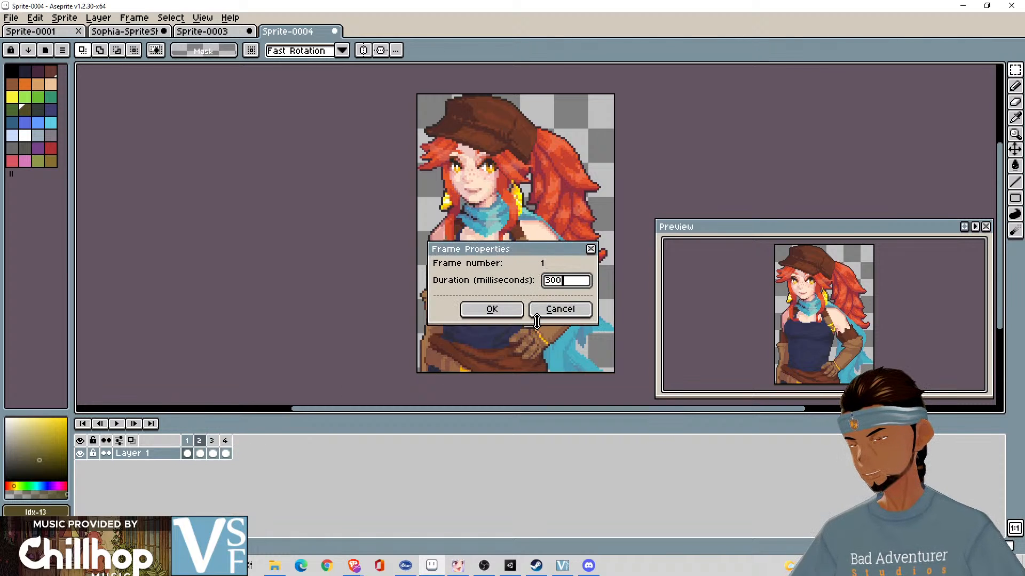
key("Return")
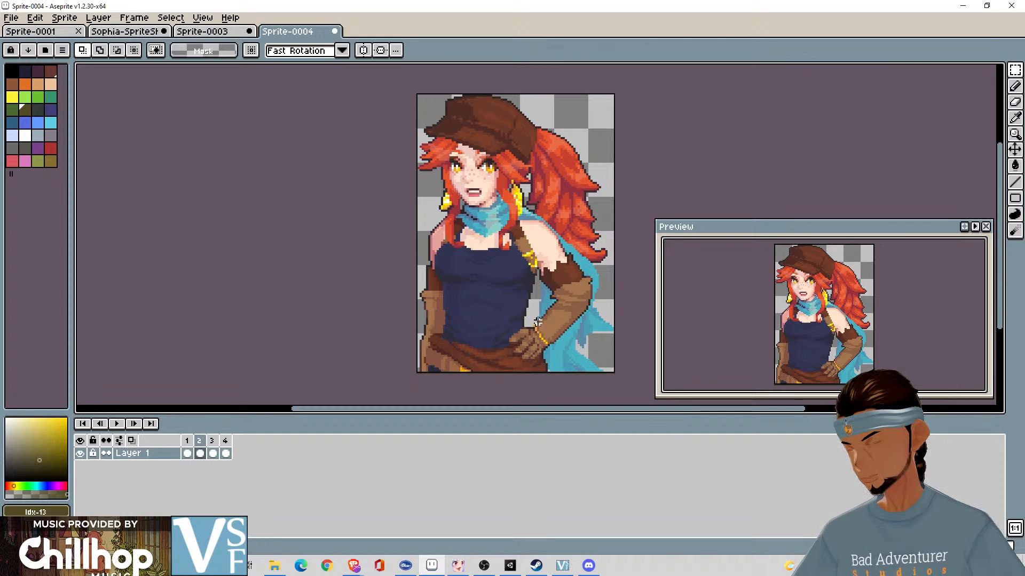
key("p")
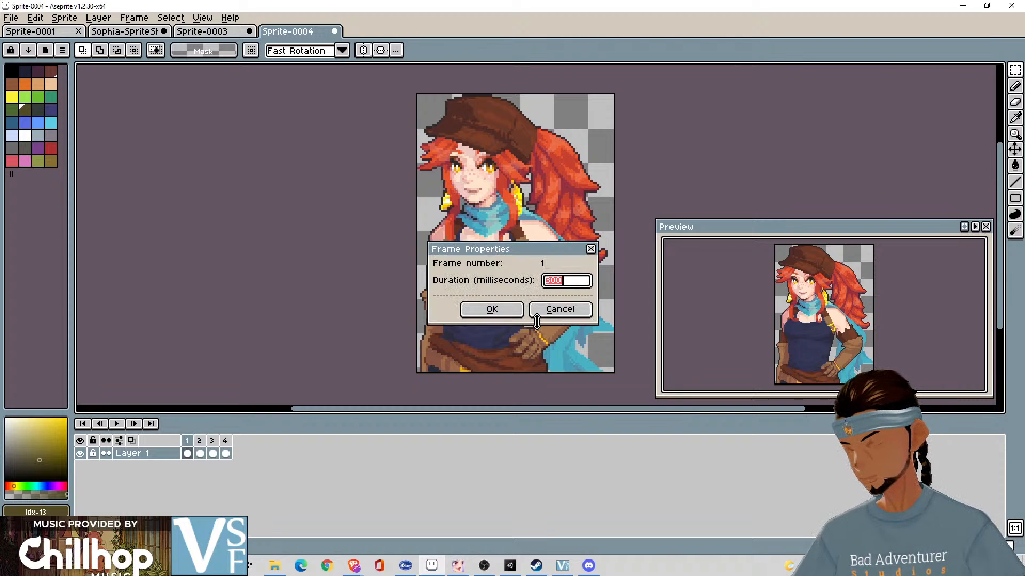
key("Return")
- Set the duration of frame 2 to 300 milliseconds
key("Right")
type("p")
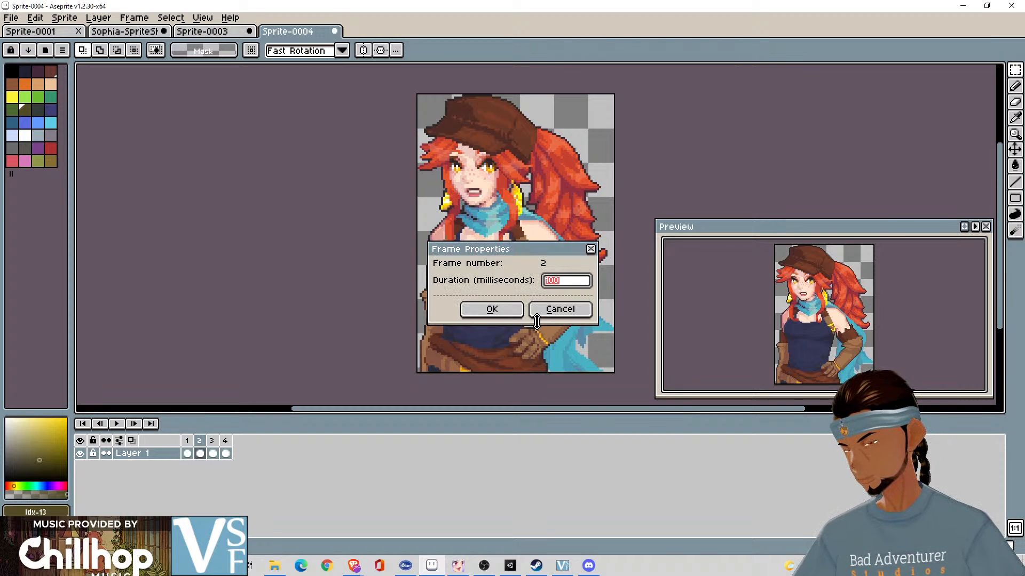
type("300")
key("Return")
- Set the duration of frame 3 to 300 milliseconds and confirm the frame properties of frame 4
key("Right")
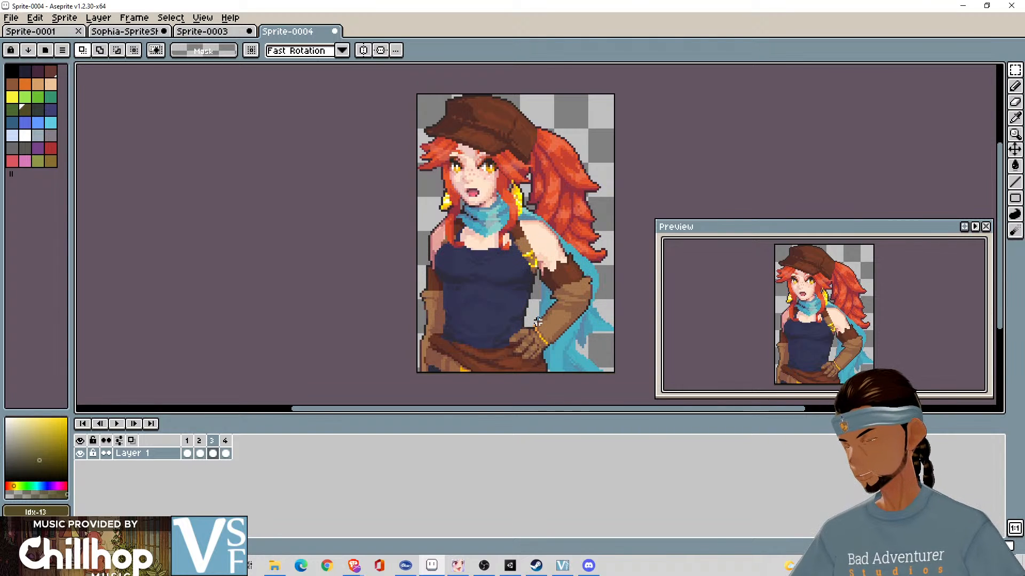
type("p")
type("300")
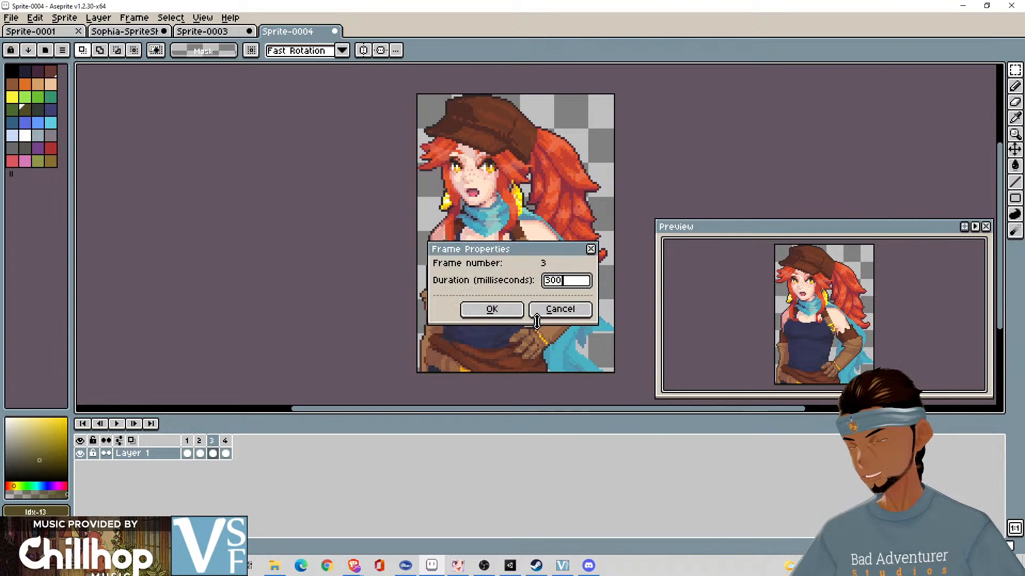
key("Return")
key("Right")
key("p")
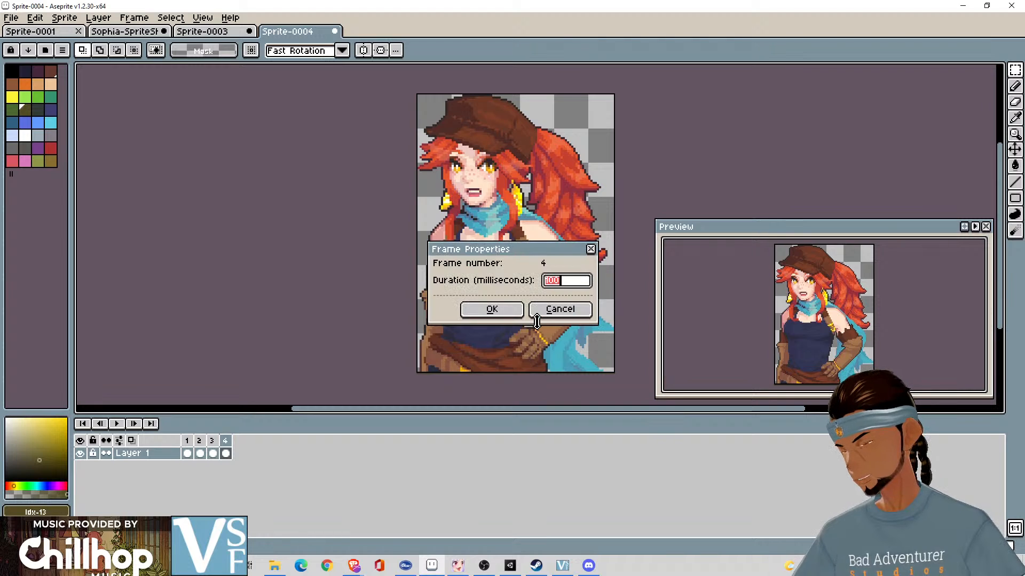
key("Return")
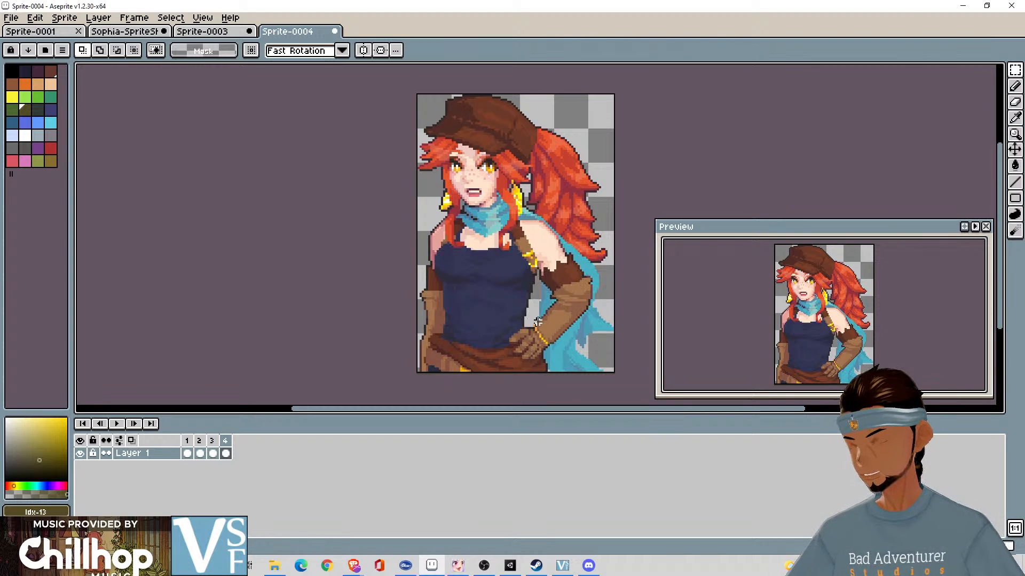
- Play back the talking animation to check the 300 millisecond timing, and stop it
left_click(117, 424)
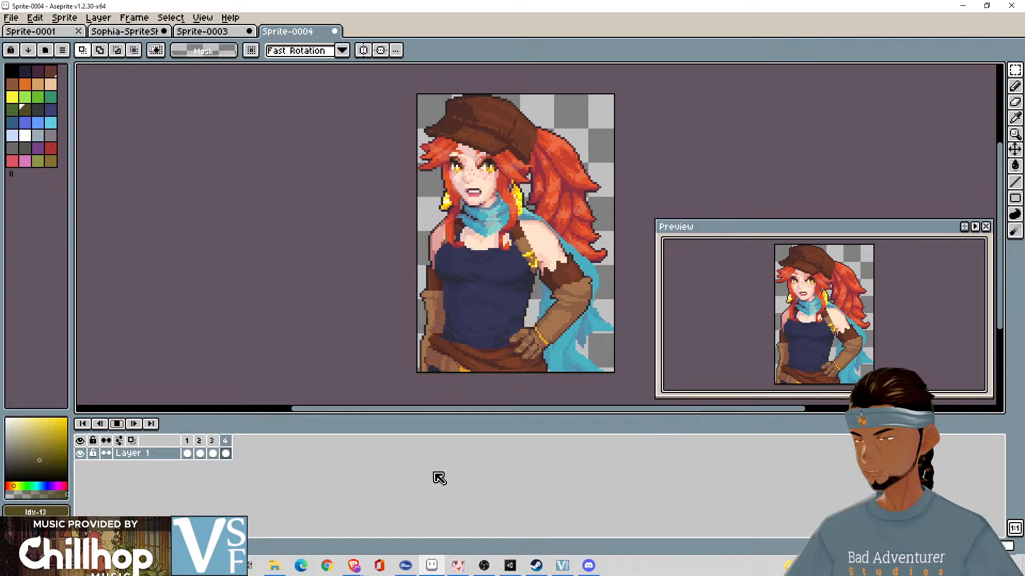
right_click(188, 443)
left_click(287, 439)
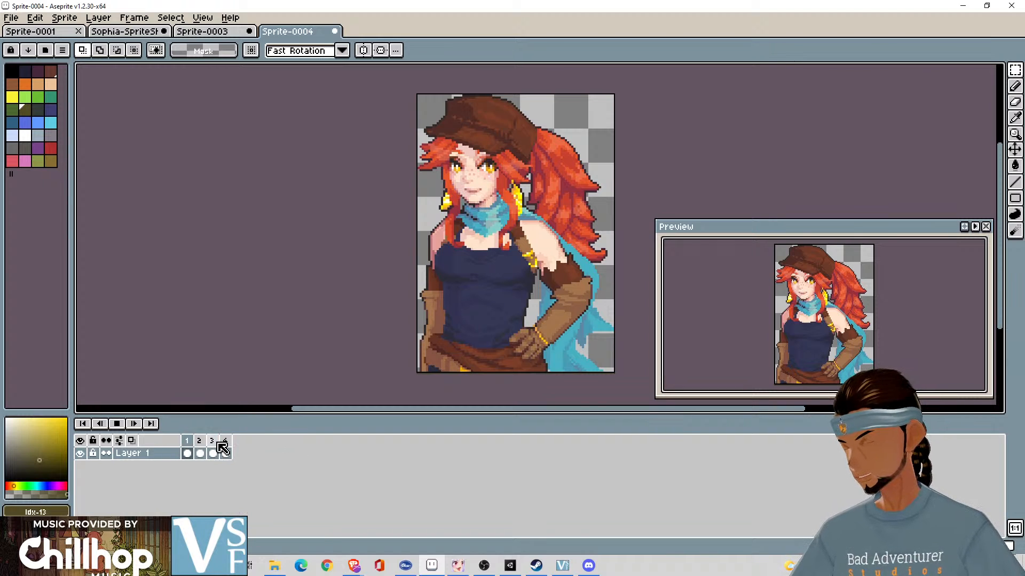
key("Return")
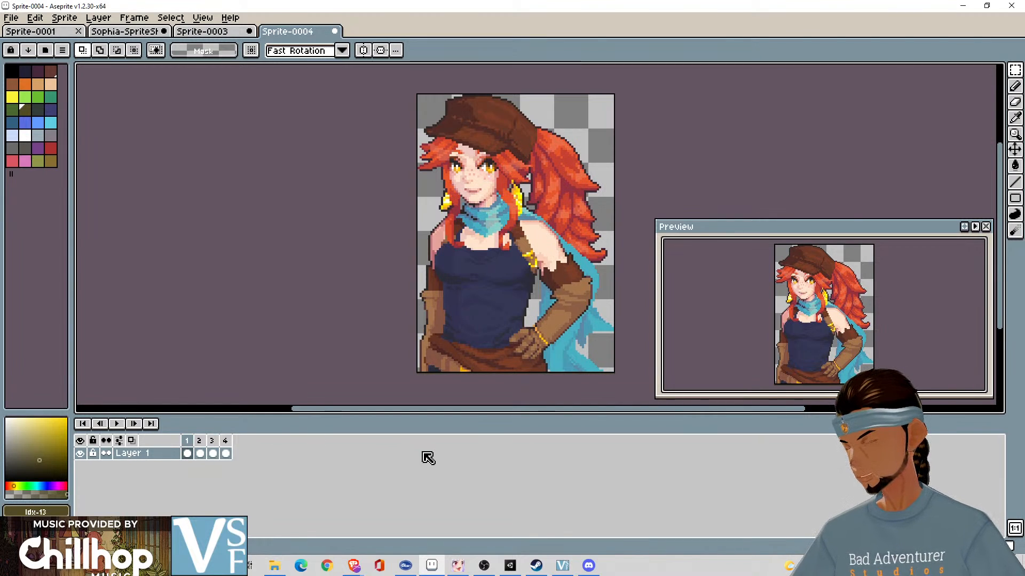
- Set the duration of frame 1 to 100 milliseconds and of frame 2 to 150 milliseconds
key("Left")
key("Right")
type("p")
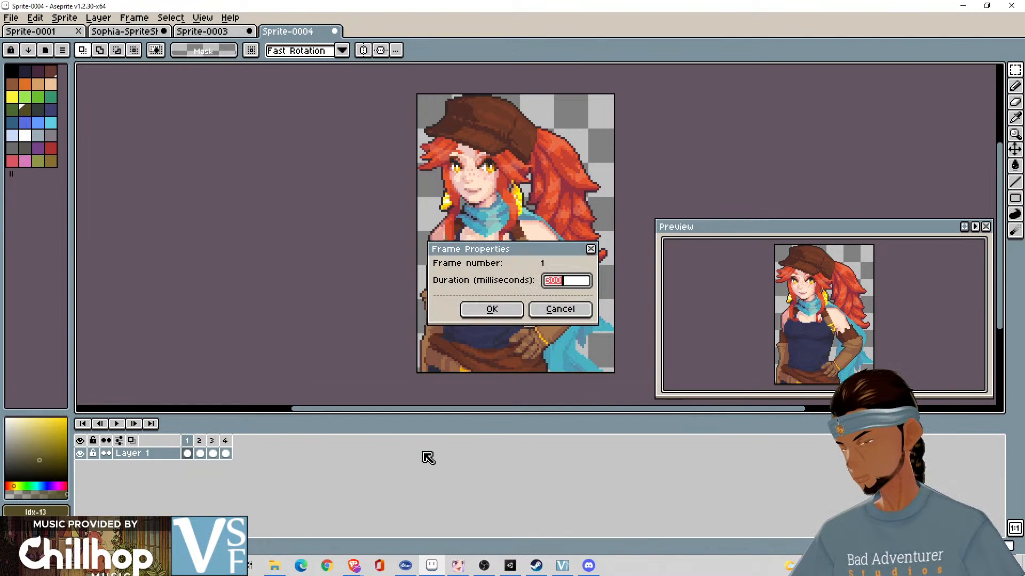
type("100")
key("Return")
key("Right")
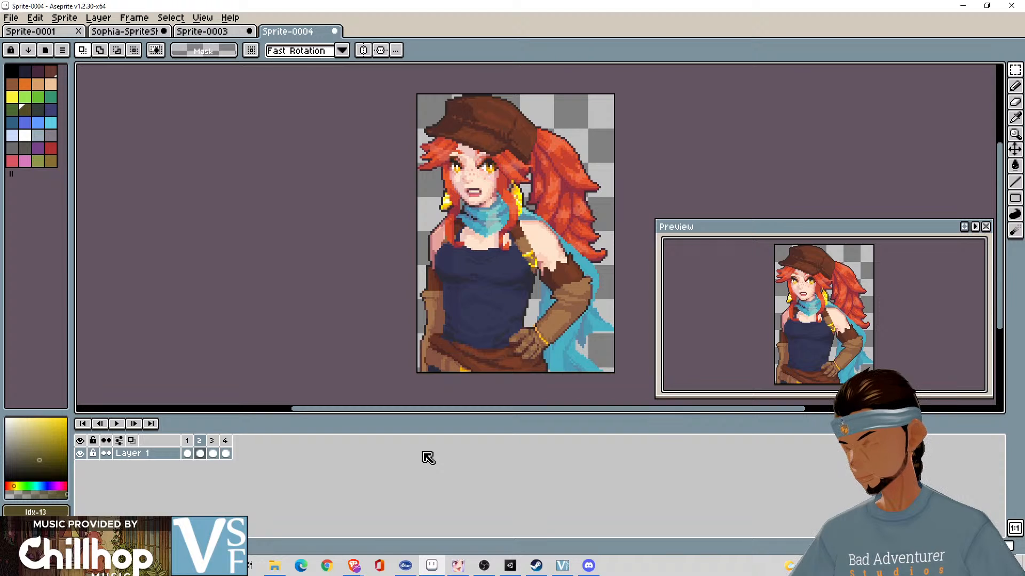
type("p150")
key("Return")
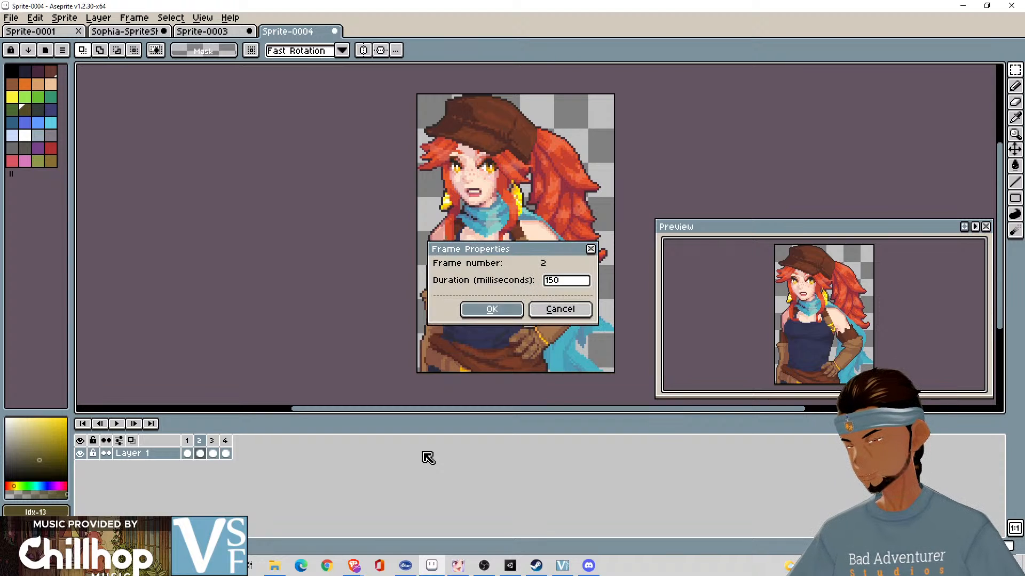
- Set the duration of frame 3 to 151 milliseconds and of frame 4 to 150 milliseconds
key("Right")
type("p1")
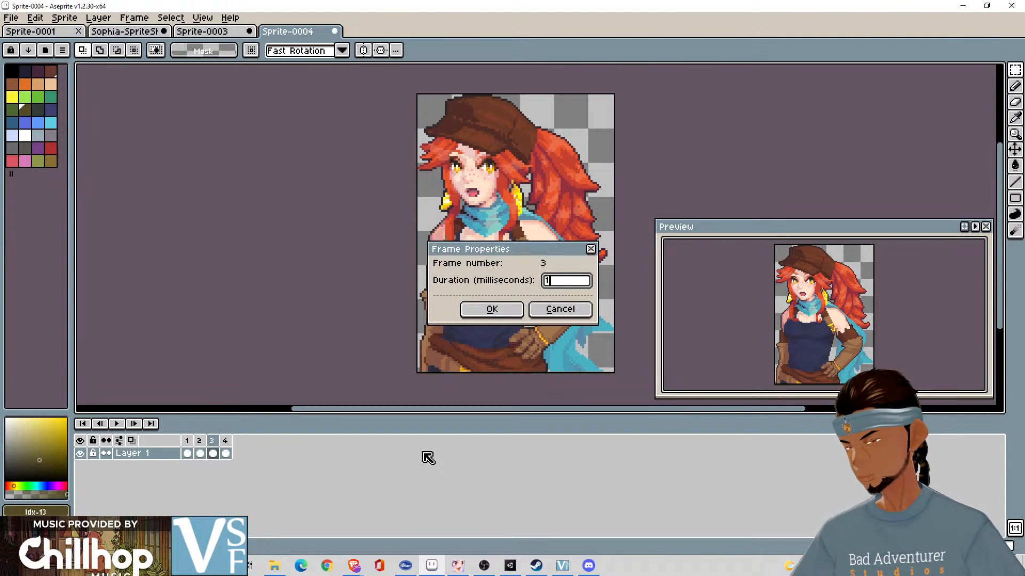
type("51")
key("Return")
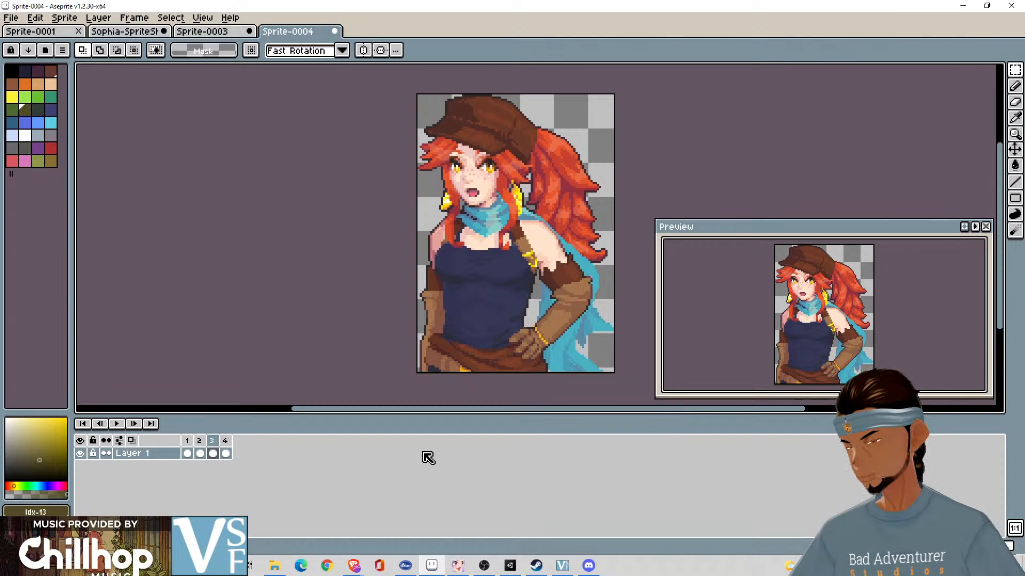
key("Right")
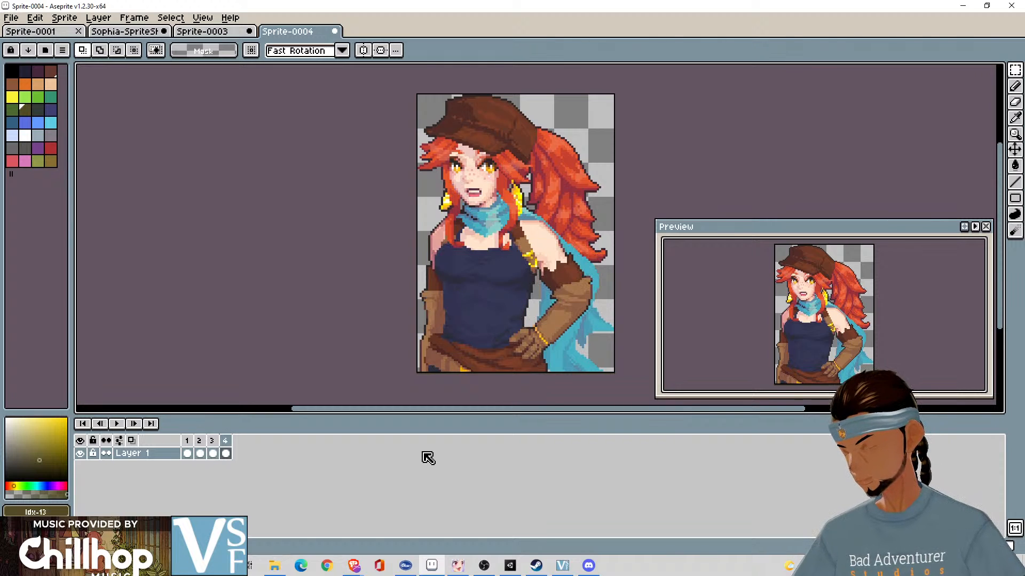
type("p")
type("150")
key("Return")
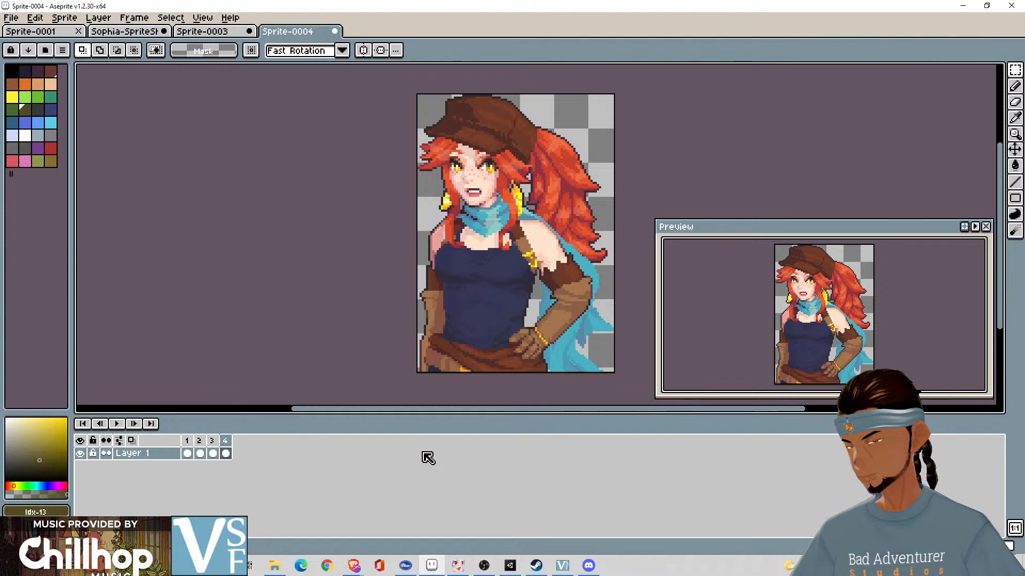
- Play back all four talking frames with the shorter durations and stop playback
left_click(116, 424)
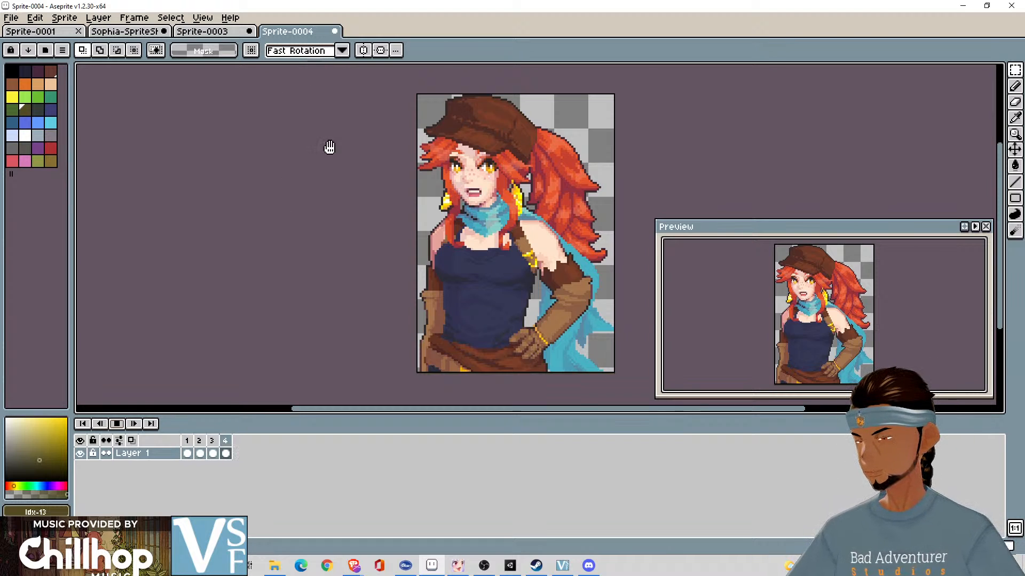
left_click(117, 423)
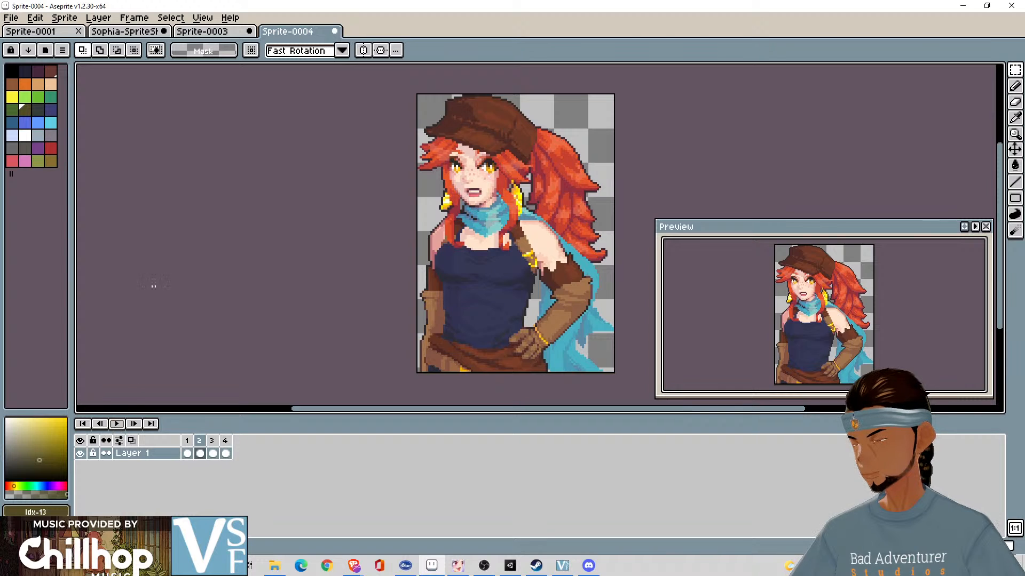
- Export the four talking frames as a sprite sheet with the output file Neutral-Talking.png in the Pixel Animations folder
left_click(11, 17)
left_click(80, 152)
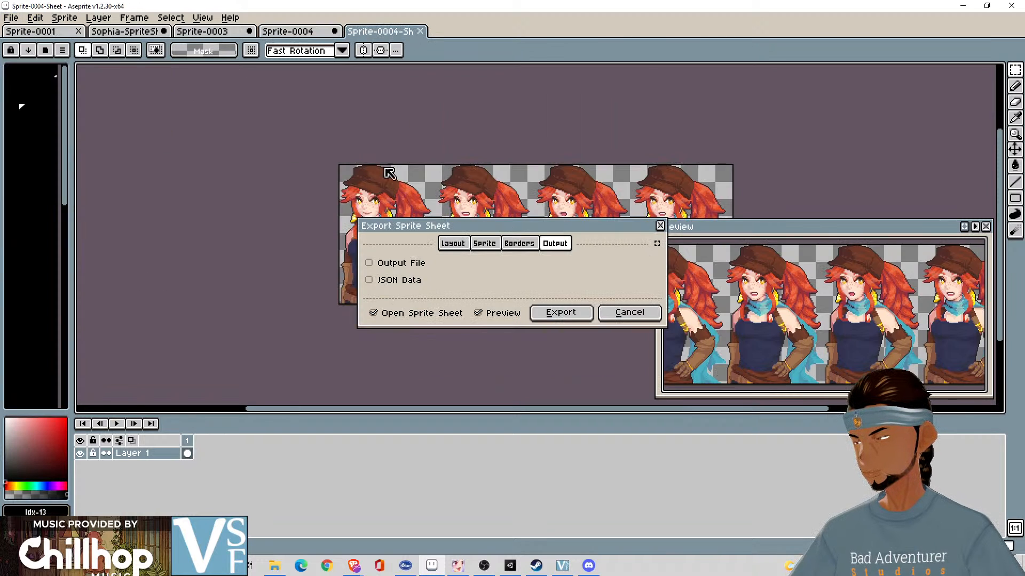
left_click(425, 267)
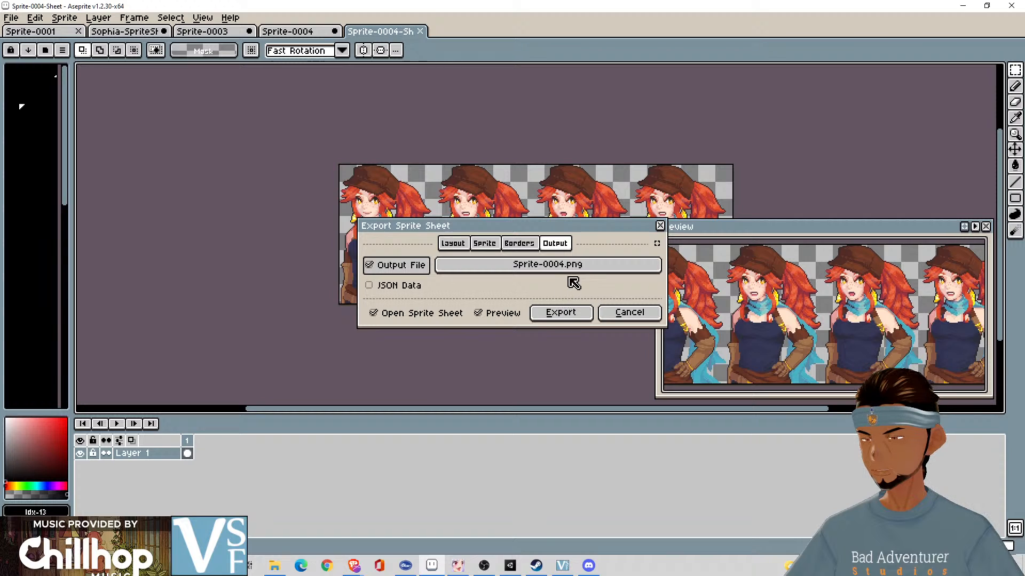
left_click(551, 266)
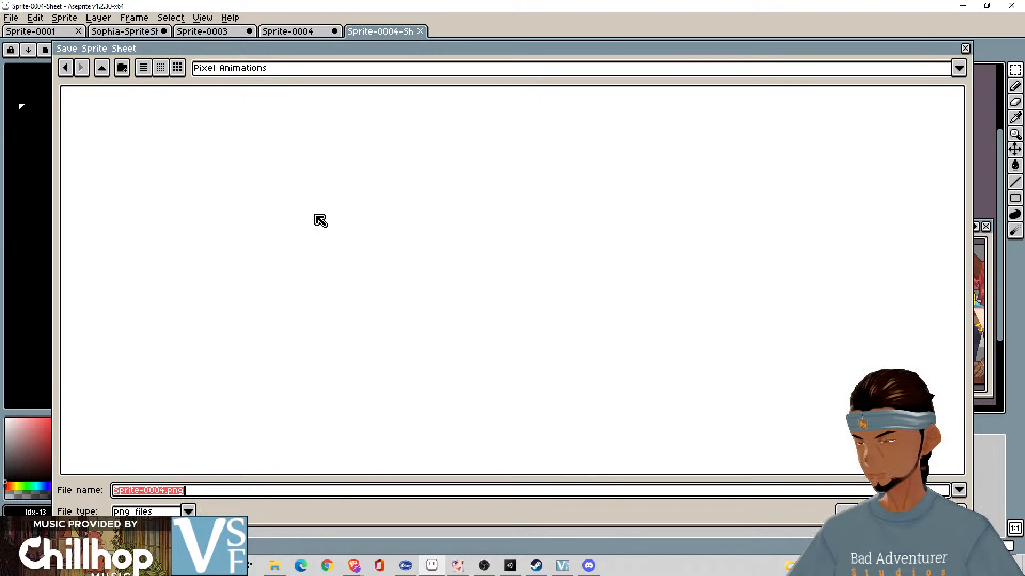
key("Left")
key("Left")
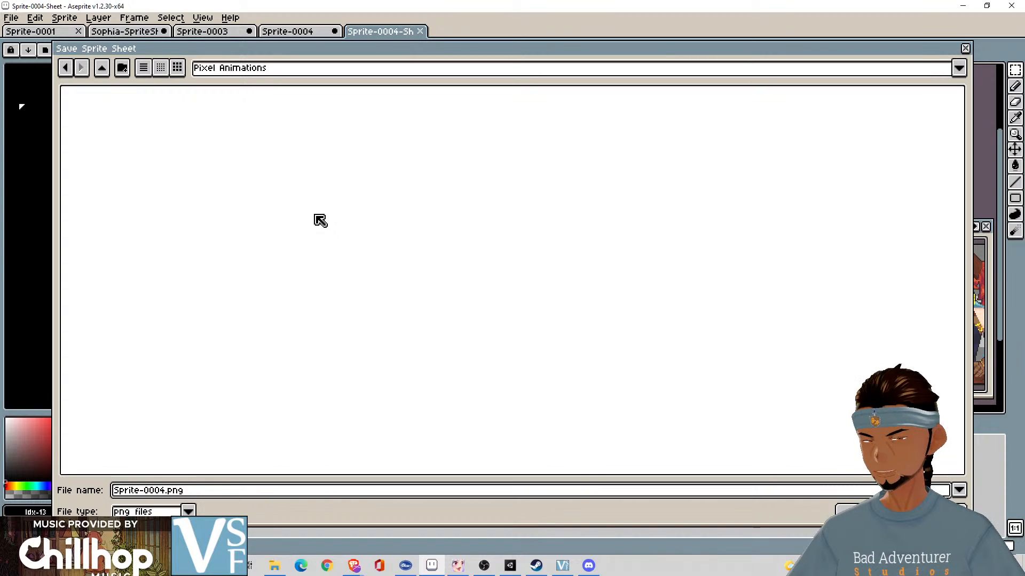
key("shift+Home")
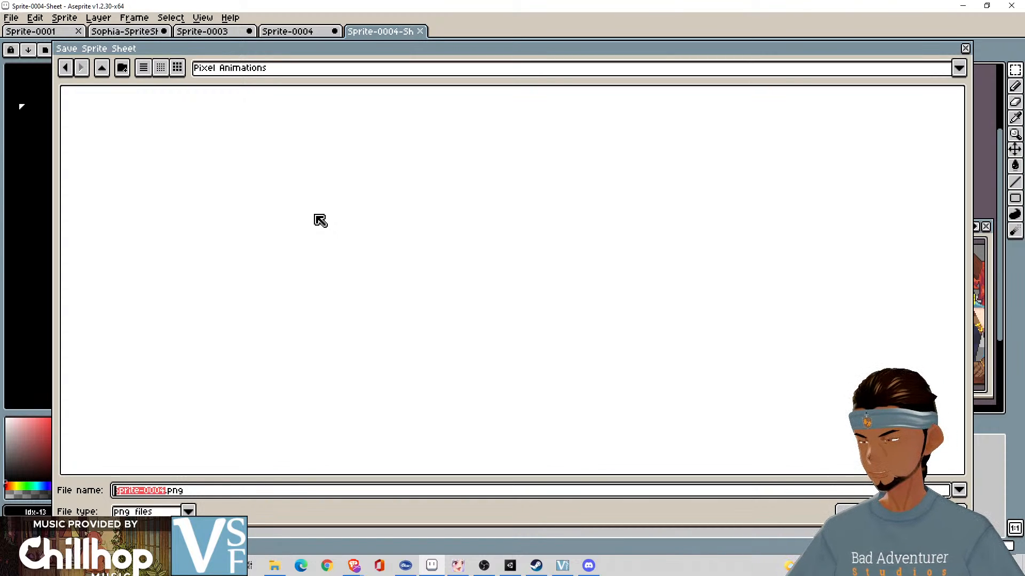
type("N")
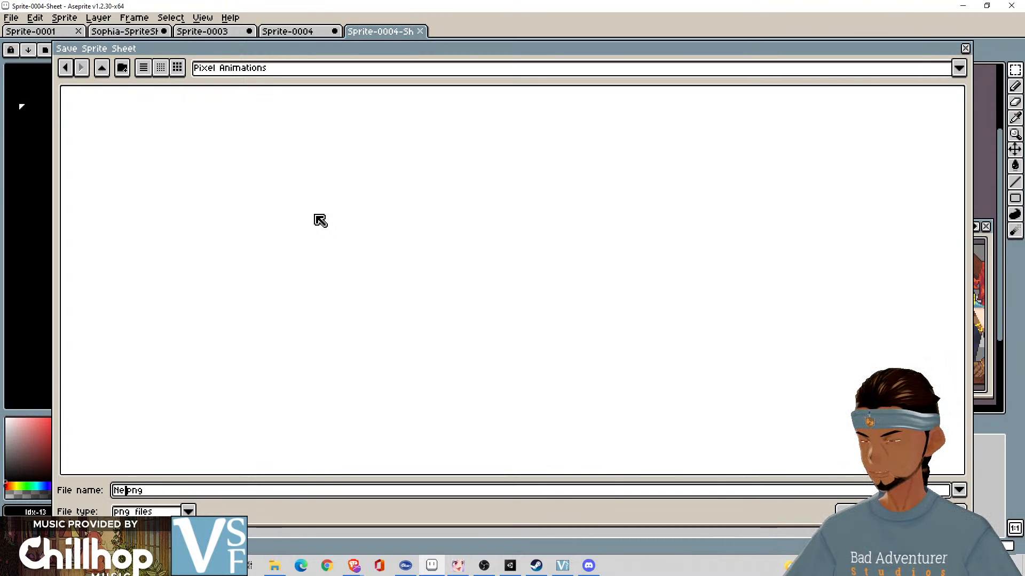
type("eutral-Talking")
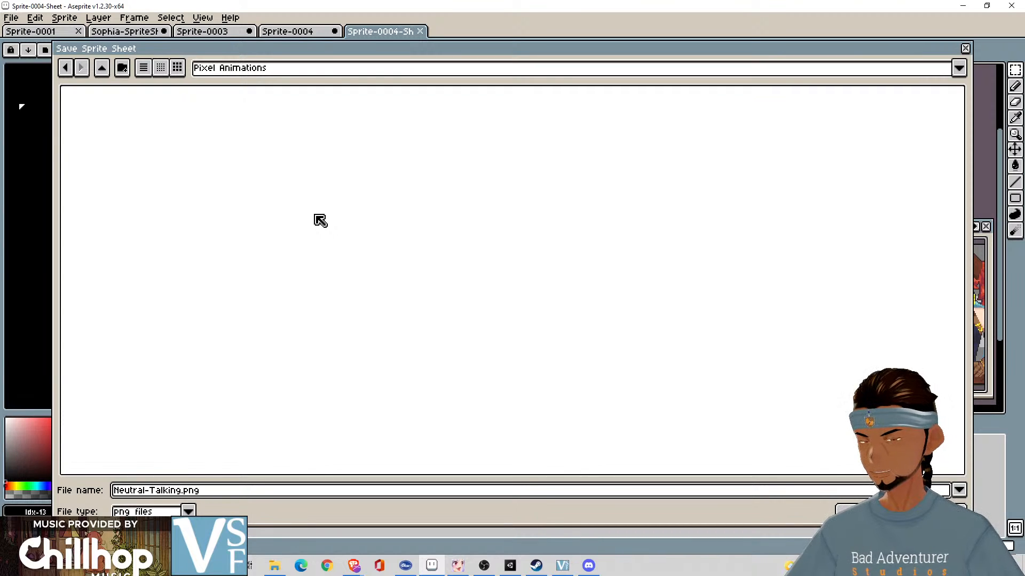
key("Return")
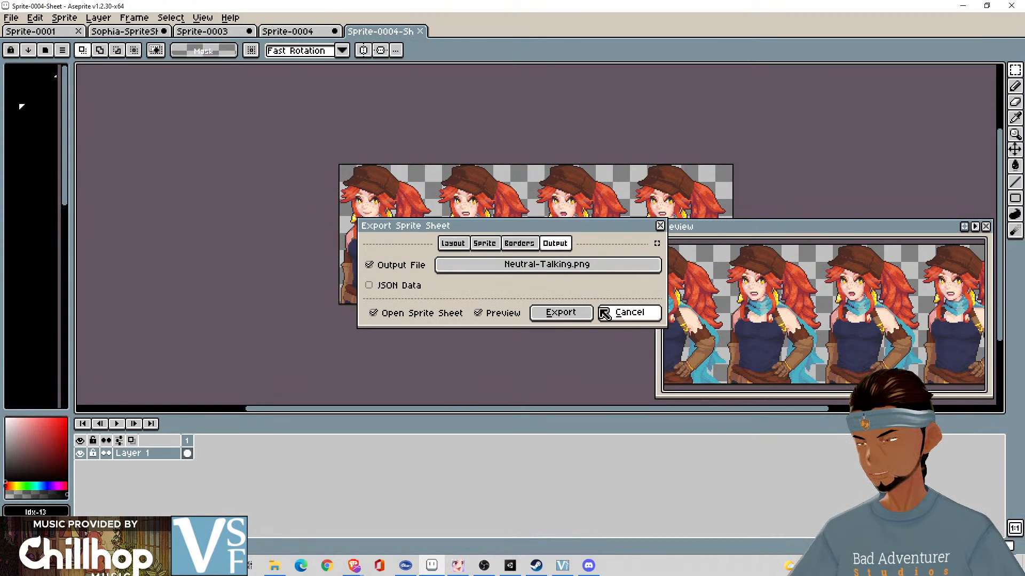
left_click(560, 313)
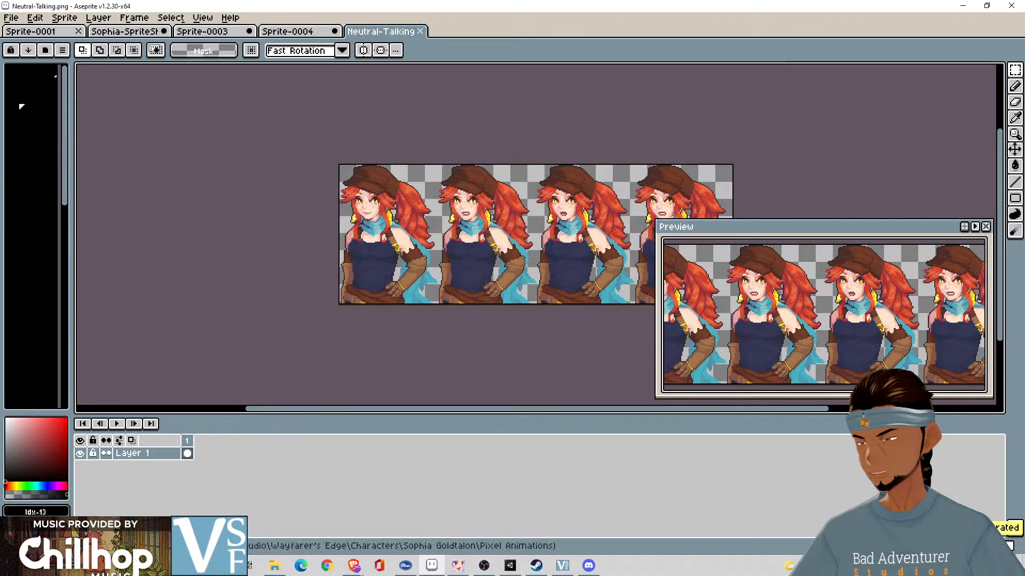
- Close the exported Neutral-Talking sheet, keeping the Sprite-0004 document open
left_click(288, 31)
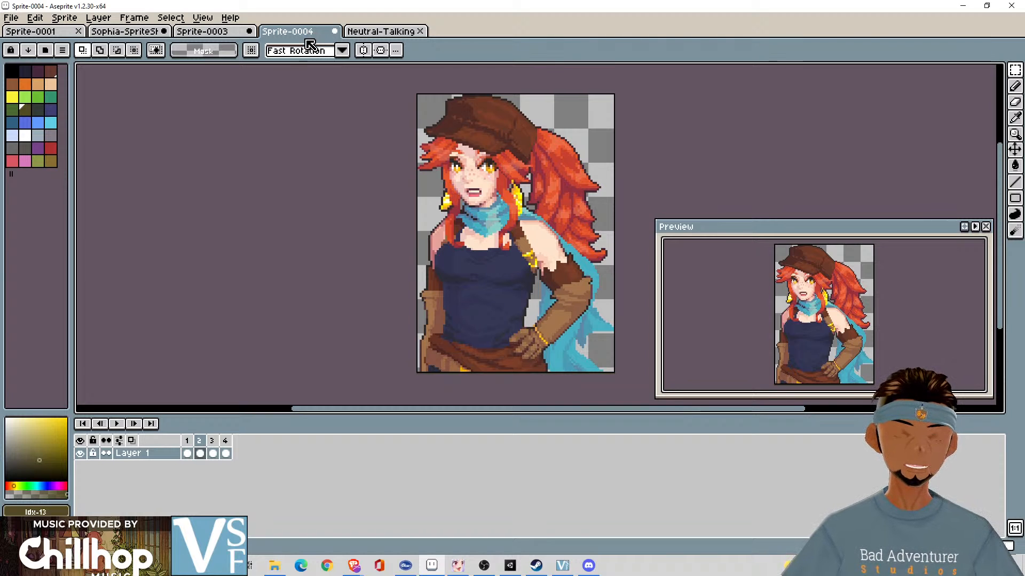
left_click(276, 567)
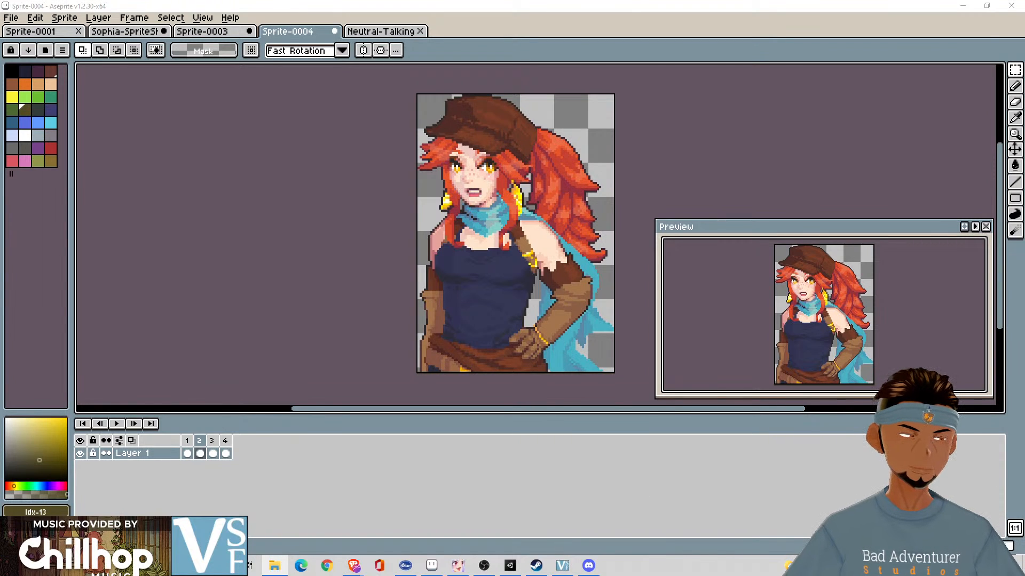
left_click(359, 34)
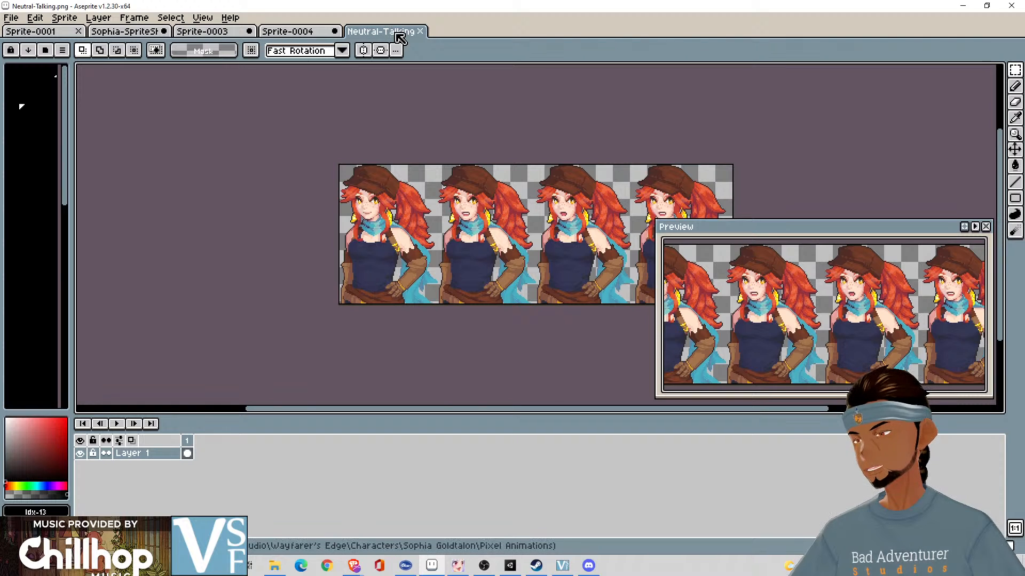
left_click(420, 31)
- Move the selection on the Sophia sprite sheet up from the second row to the top row of four portraits, and return to Sprite-0003
left_click(235, 32)
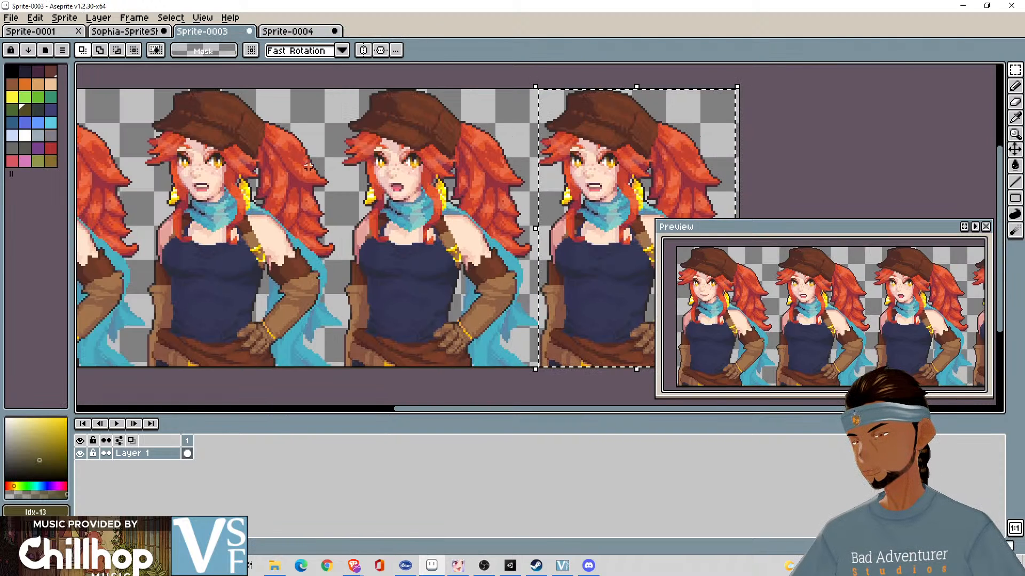
left_click(147, 33)
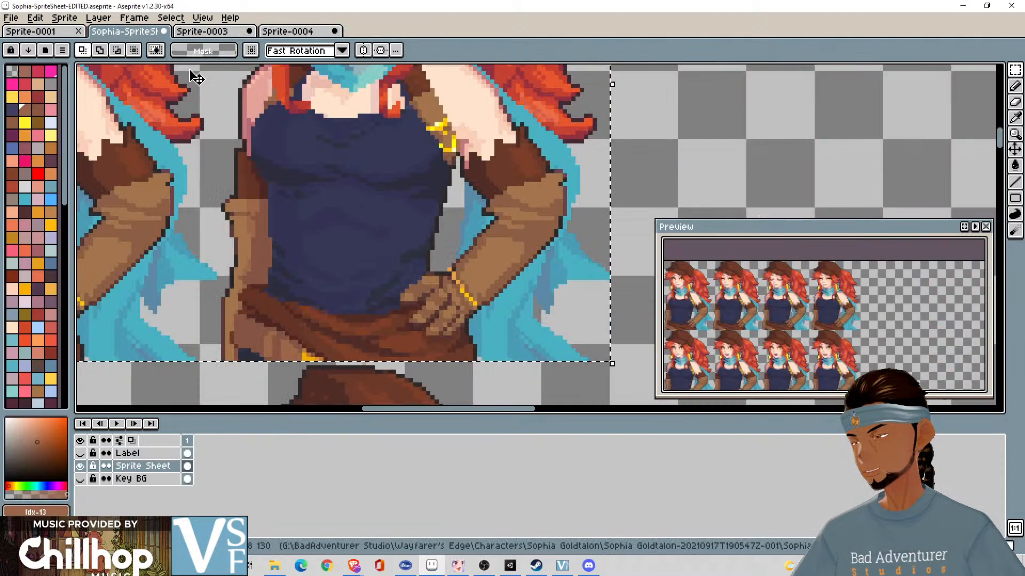
scroll(462, 241, "down", 6)
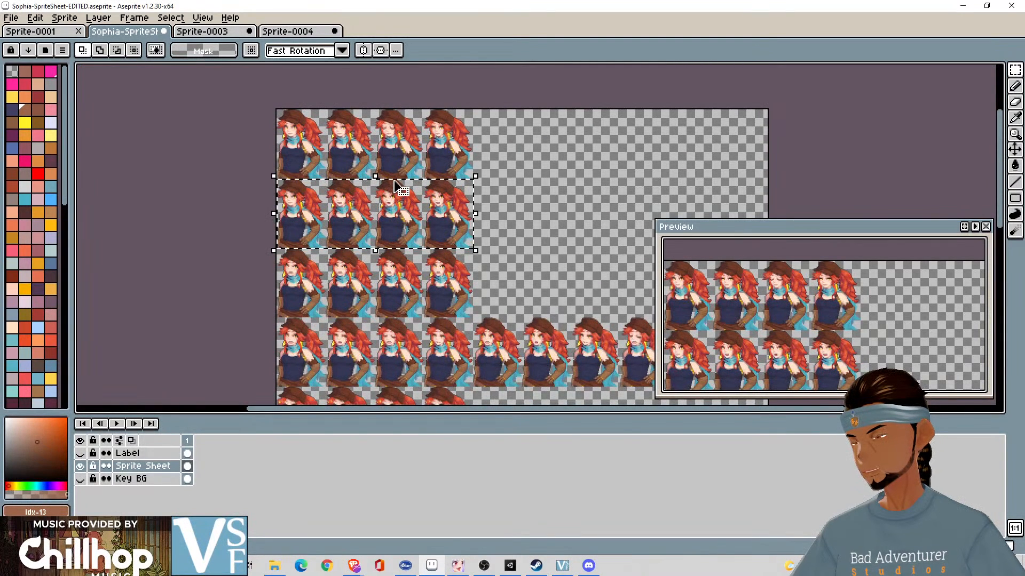
left_click_drag(398, 184, 398, 114)
scroll(398, 115, "up", 4)
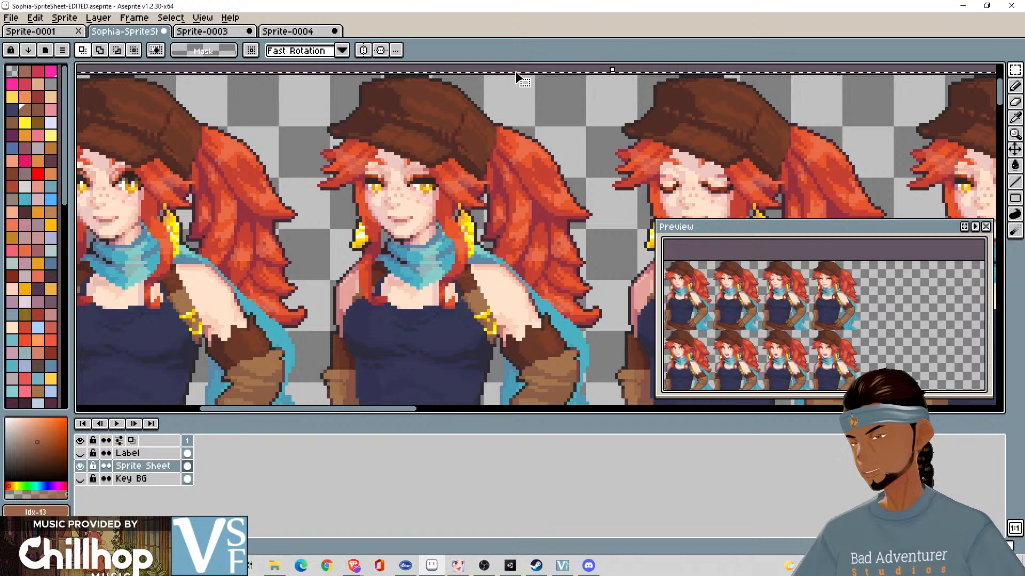
left_click_drag(516, 72, 713, 92)
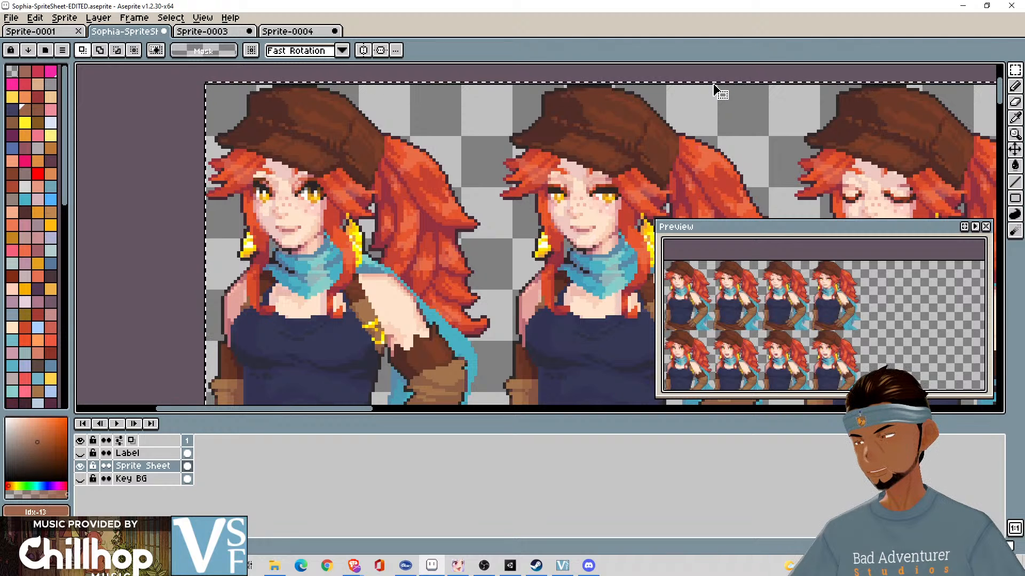
left_click_drag(816, 131, 514, 84)
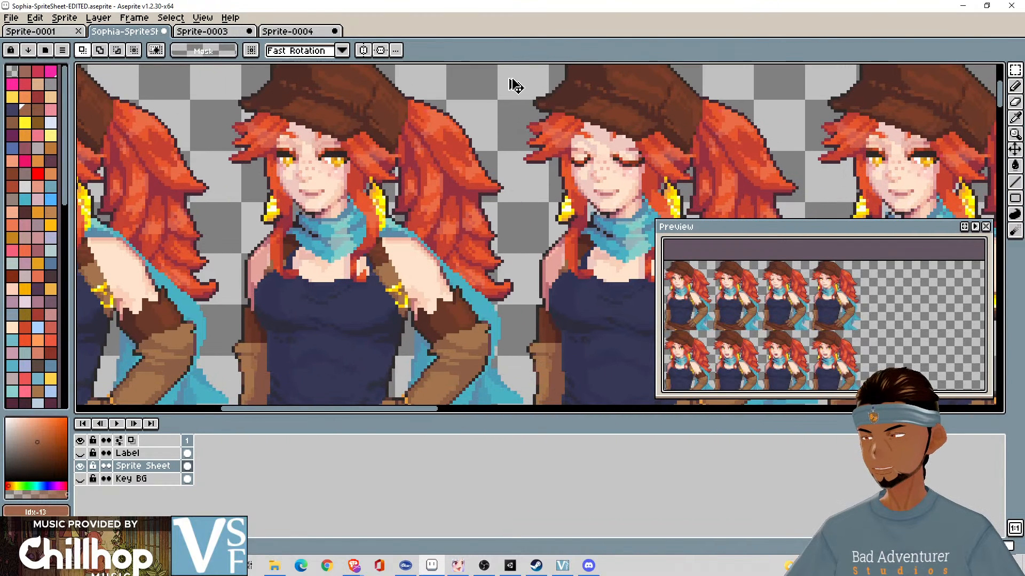
key("ctrl+Tab")
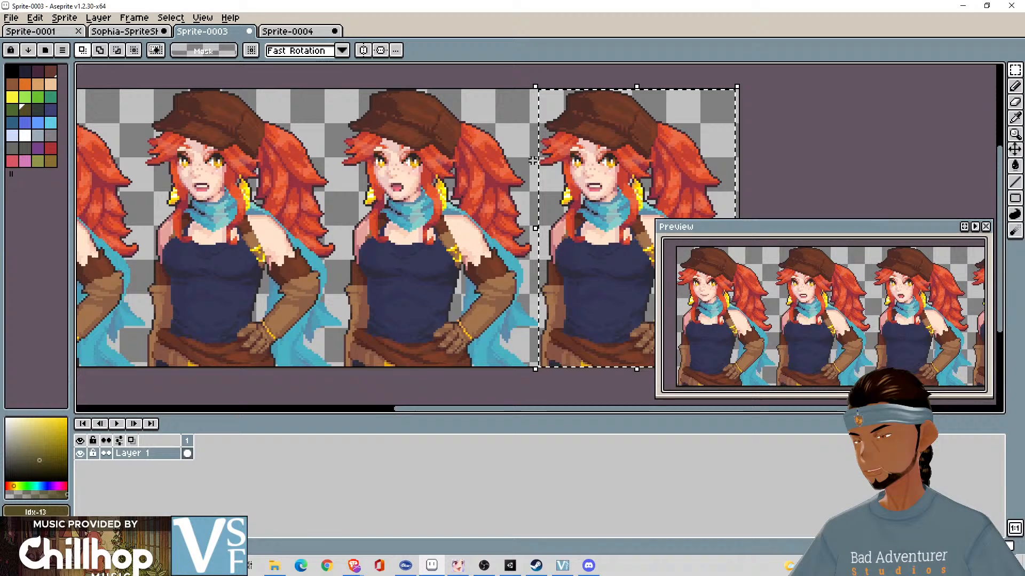
- Paste the copied top row of four portraits into Sprite-0003, covering the previous talking row
left_click(515, 75)
key("ctrl+v")
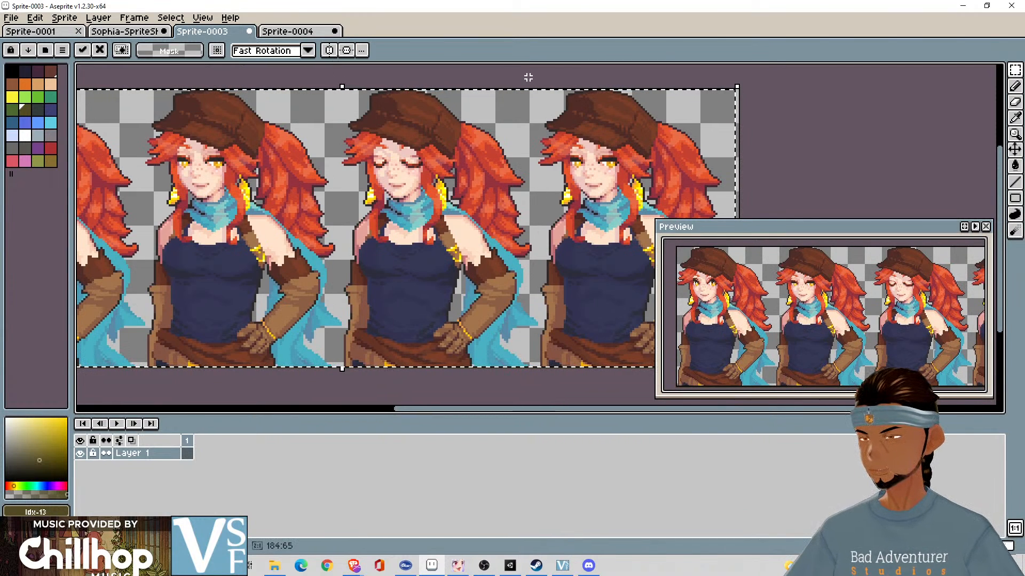
left_click_drag(528, 78, 784, 69)
- Clear the old talking artwork from all four frames of Sprite-0004, keeping the frames themselves
left_click(301, 34)
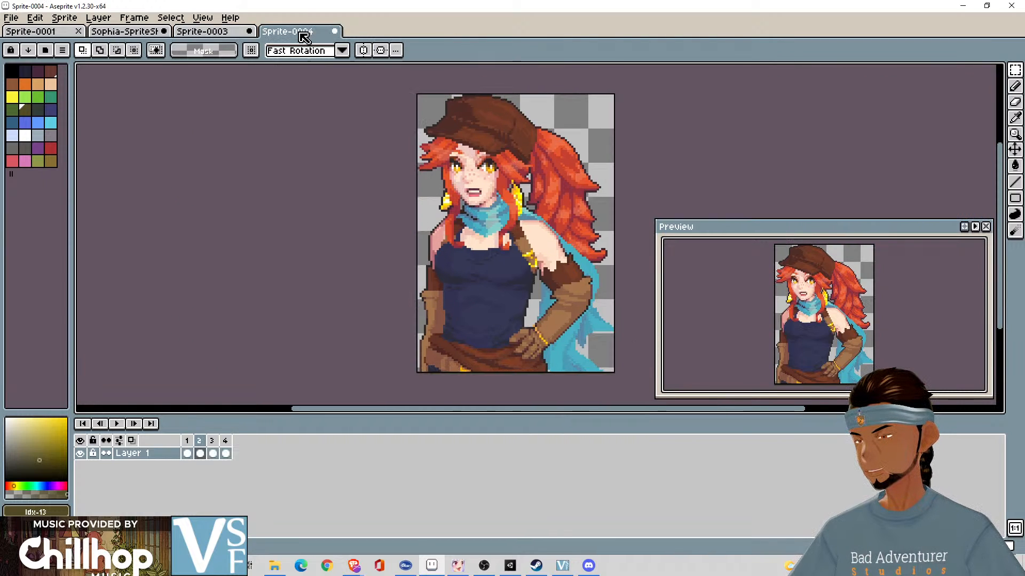
left_click(225, 454)
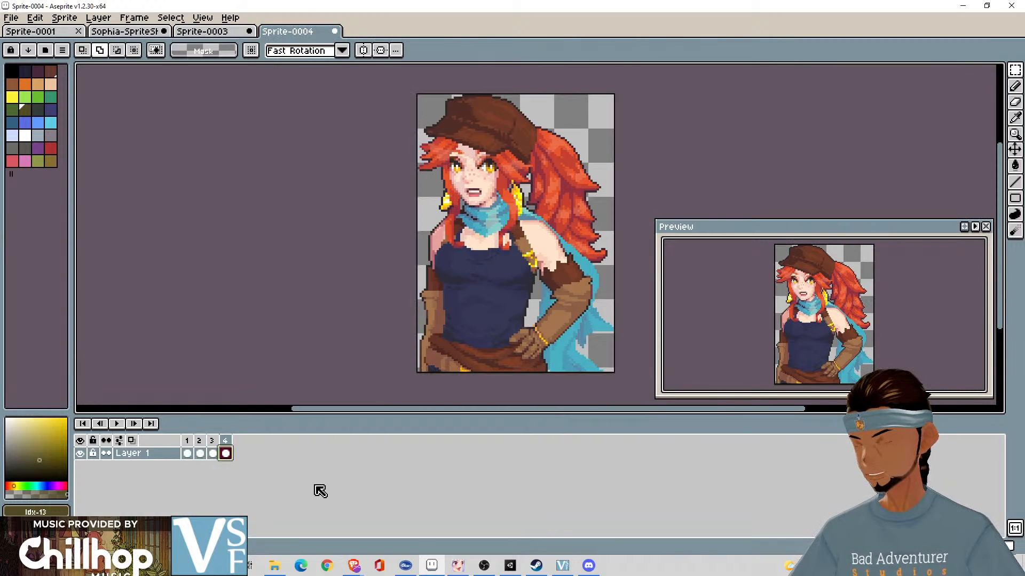
key("Delete")
key("Left")
key("Delete")
key("Left")
key("Delete")
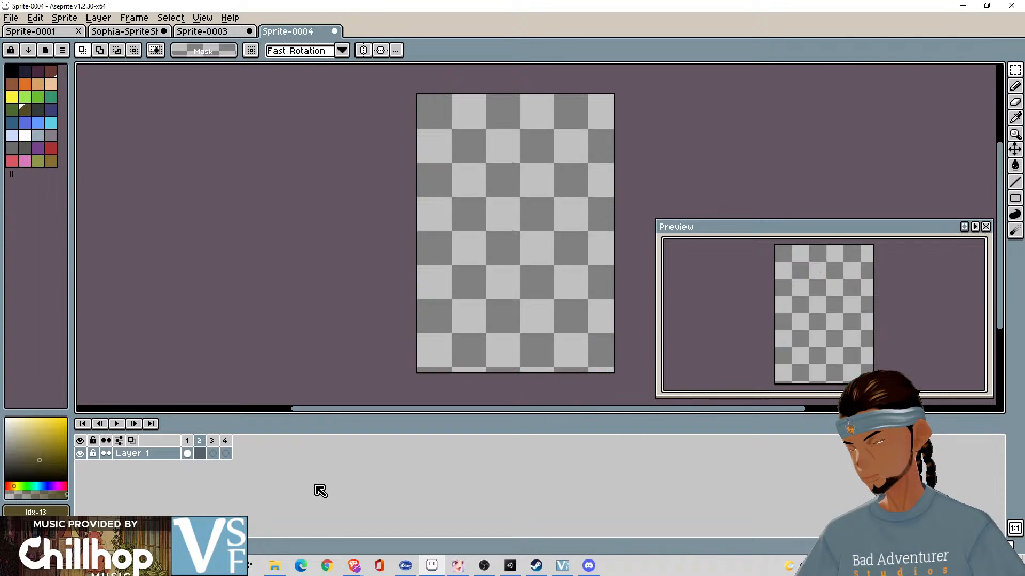
key("Left")
key("Delete")
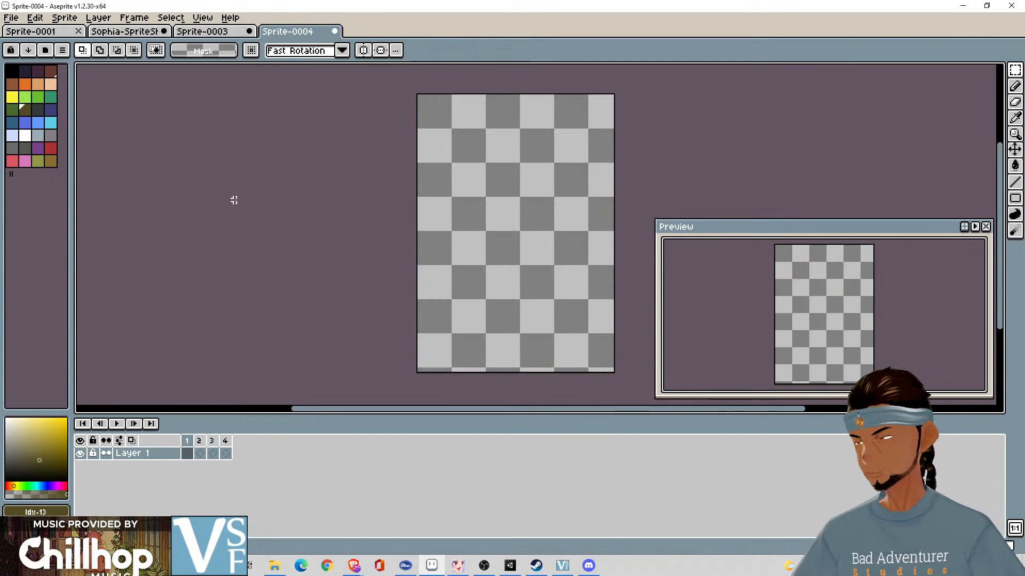
- Copy the first portrait of the row in Sprite-0003 into frame 1 of Sprite-0004
left_click(235, 32)
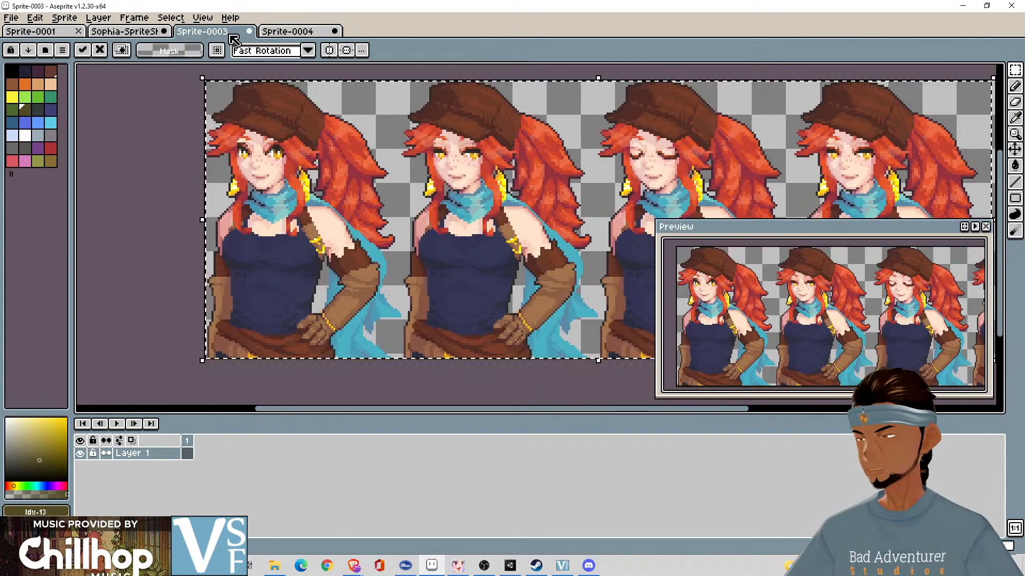
left_click(402, 70)
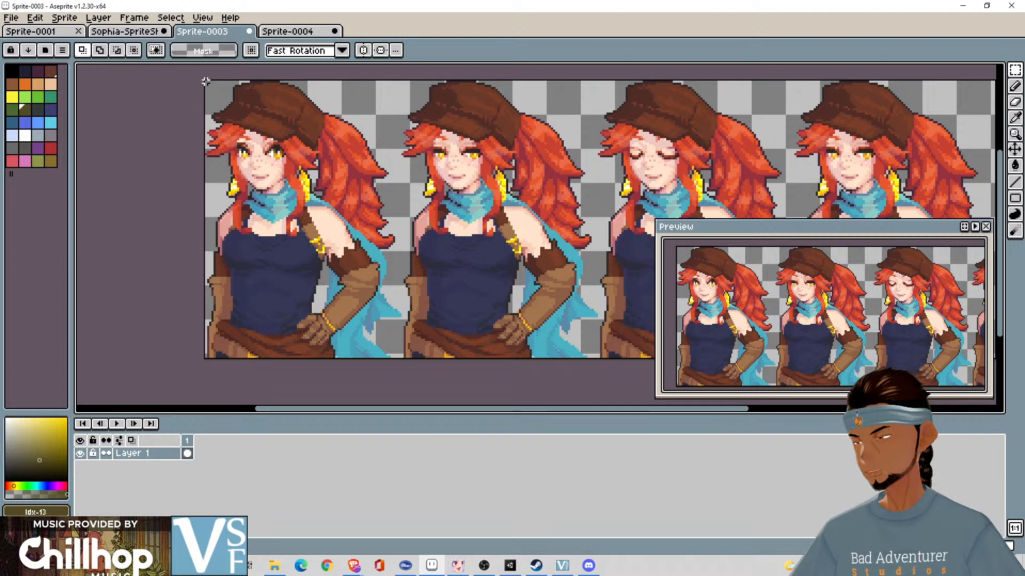
left_click_drag(206, 81, 400, 361)
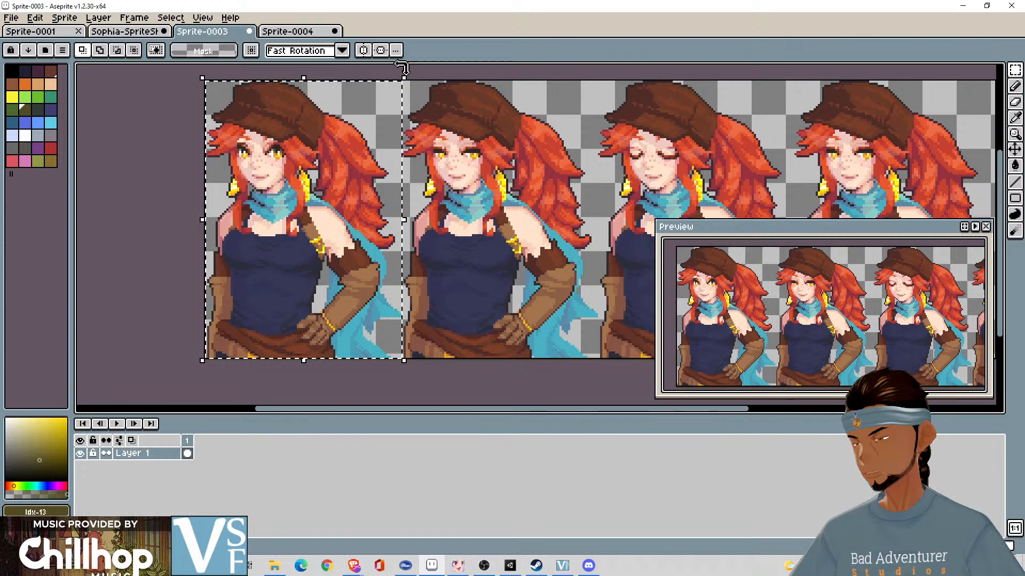
left_click(303, 31)
key("ctrl+v")
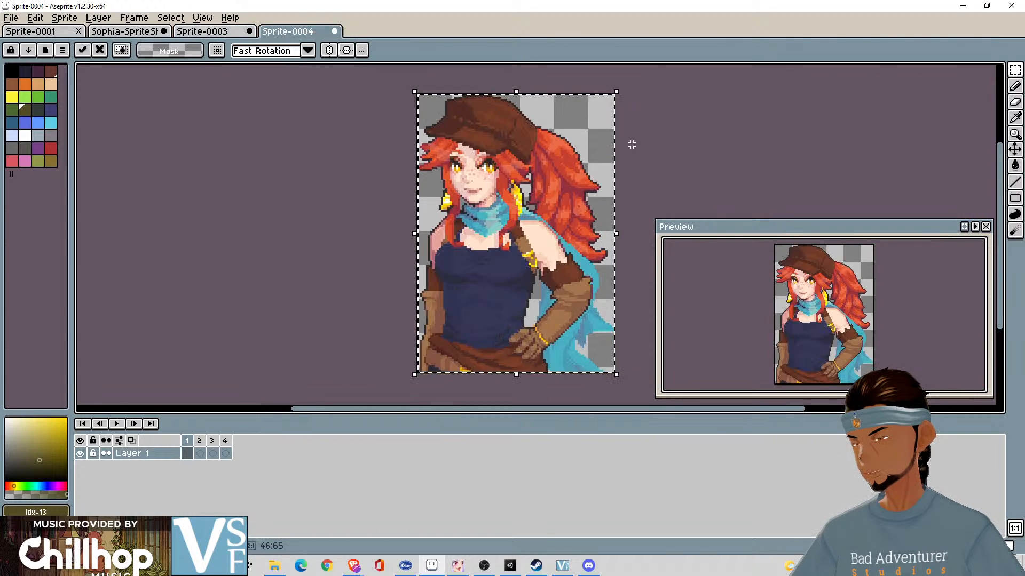
- Shift the selection in Sprite-0003 onto the second portrait and copy it into frame 2 of Sprite-0004
left_click(200, 453)
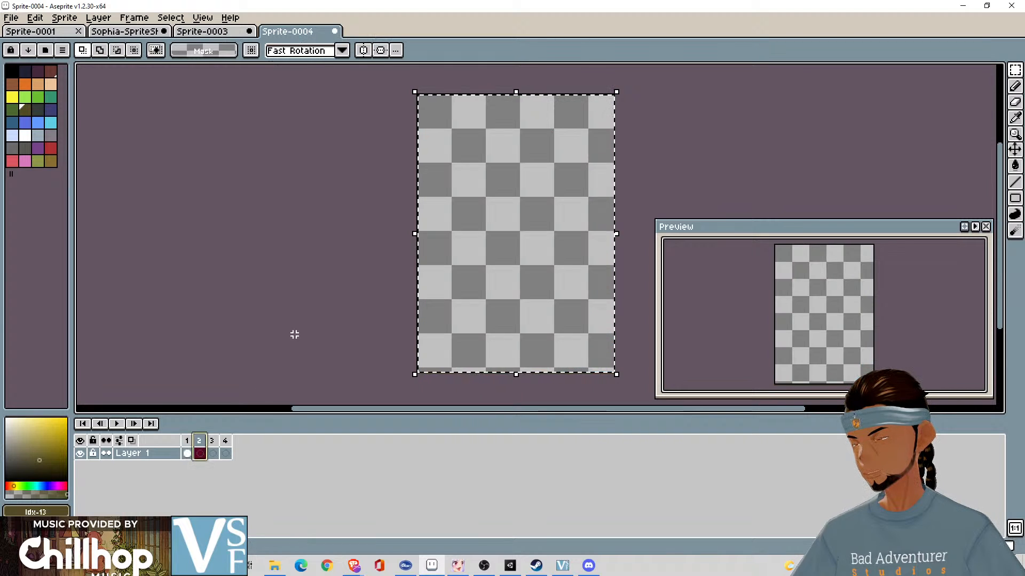
left_click(224, 32)
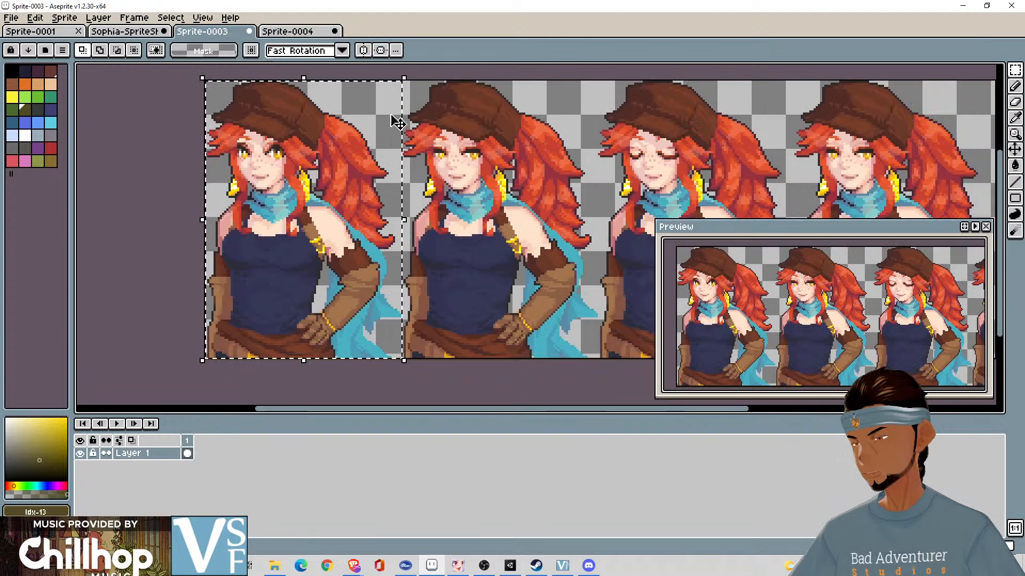
left_click_drag(402, 110, 601, 109)
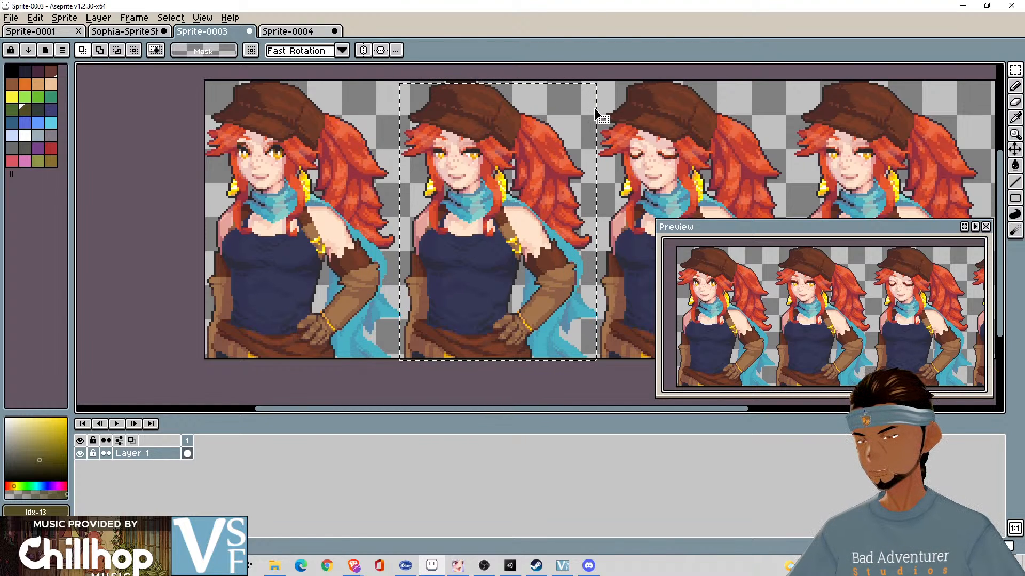
left_click_drag(594, 110, 594, 107)
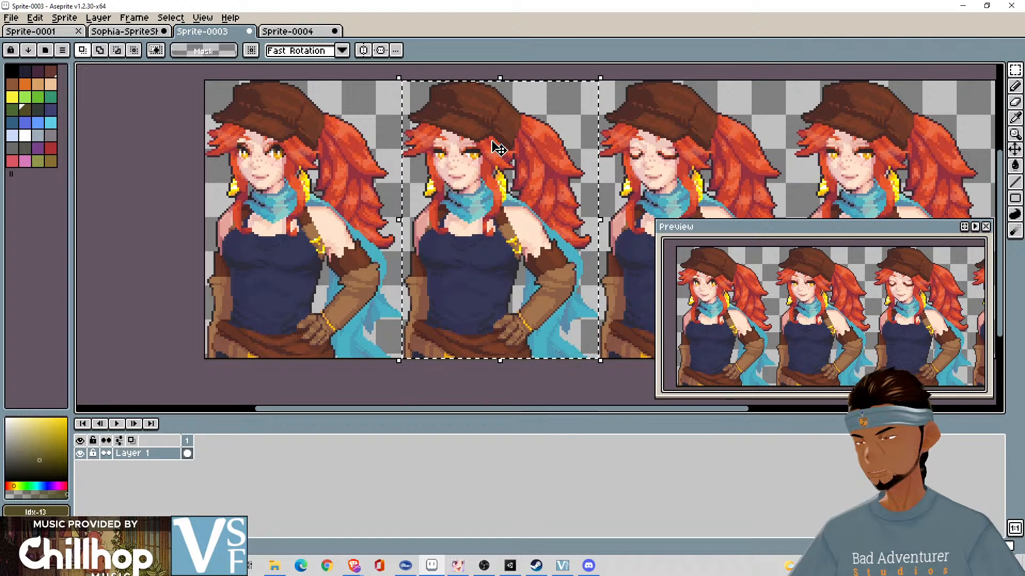
key("ctrl+Tab")
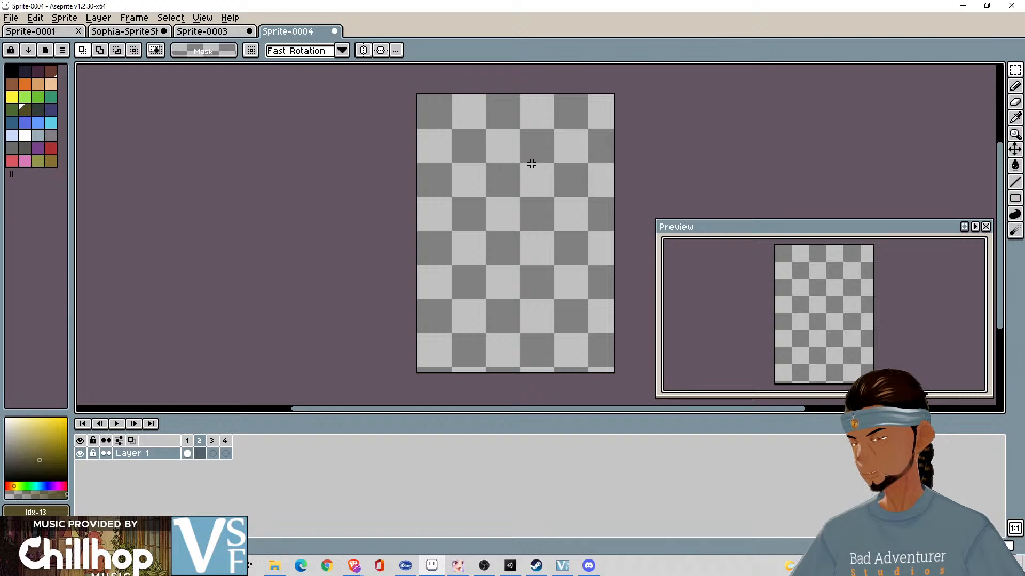
key("ctrl+v")
key("Escape")
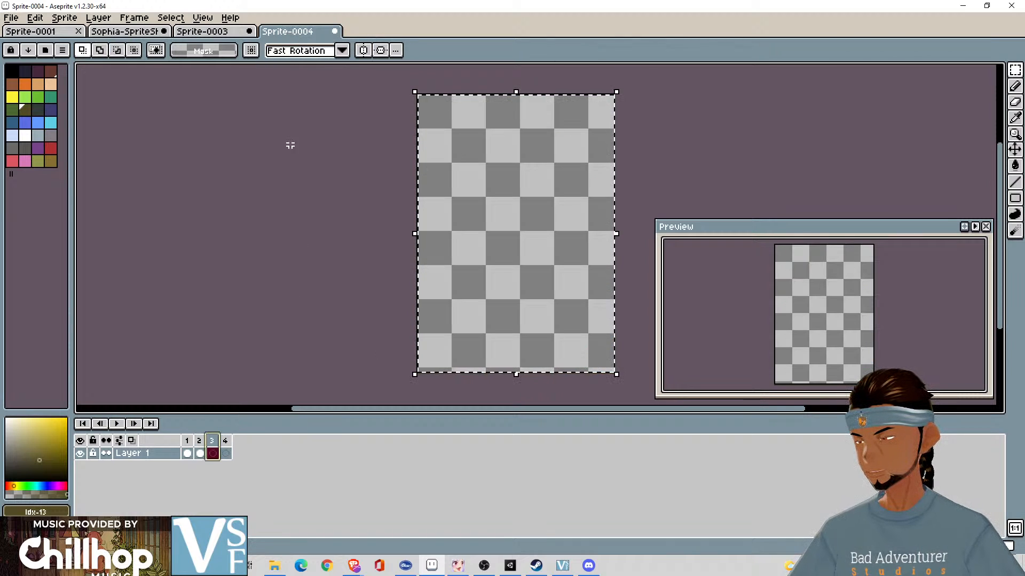
- Shift the selection in Sprite-0003 onto the third portrait with closed eyes and copy it into frame 3 of Sprite-0004
left_click(227, 33)
left_click_drag(587, 160, 382, 100)
left_click(460, 69)
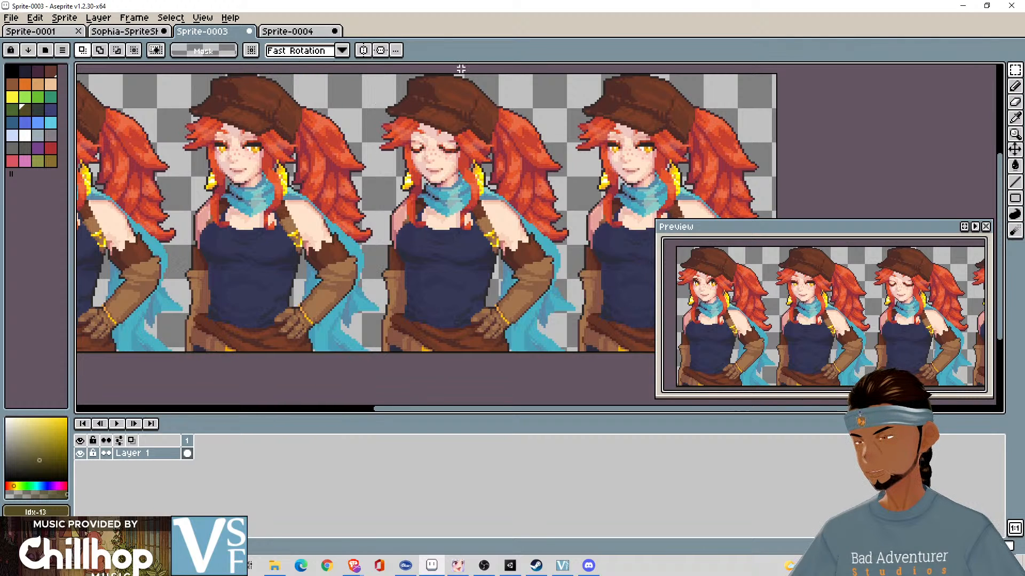
key("ctrl+z")
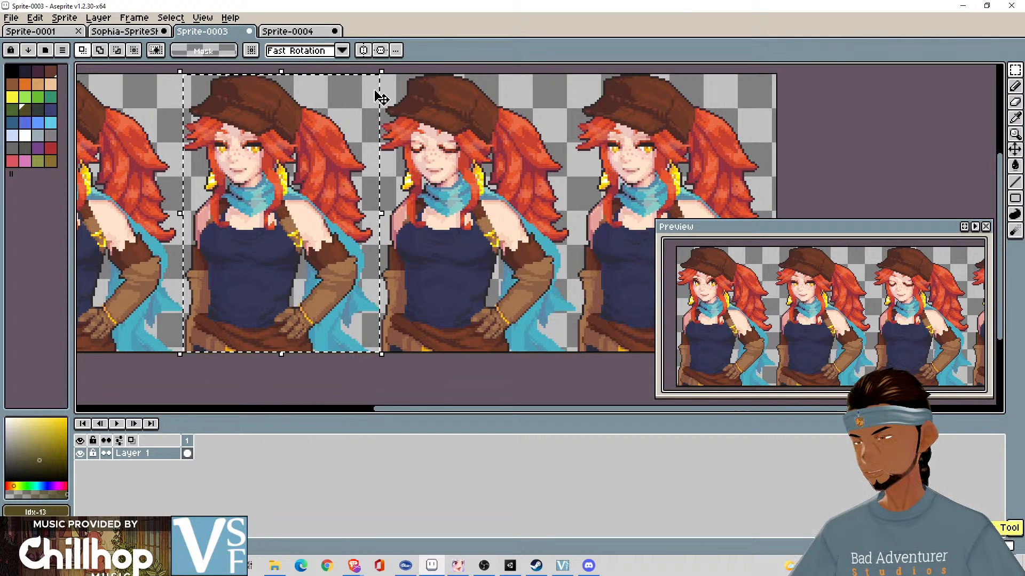
left_click_drag(380, 91, 578, 93)
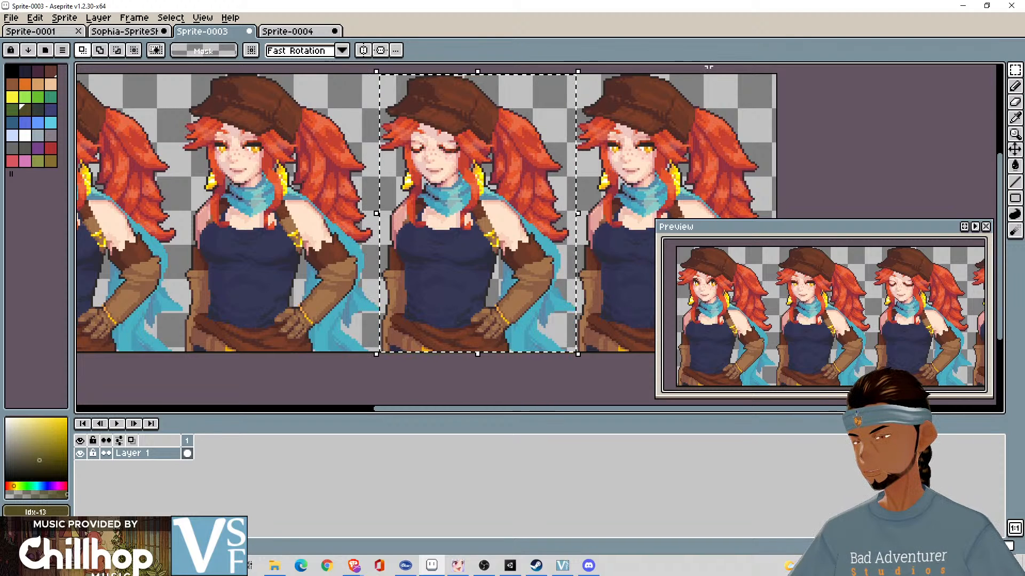
key("ctrl+c")
left_click(309, 32)
key("ctrl+v")
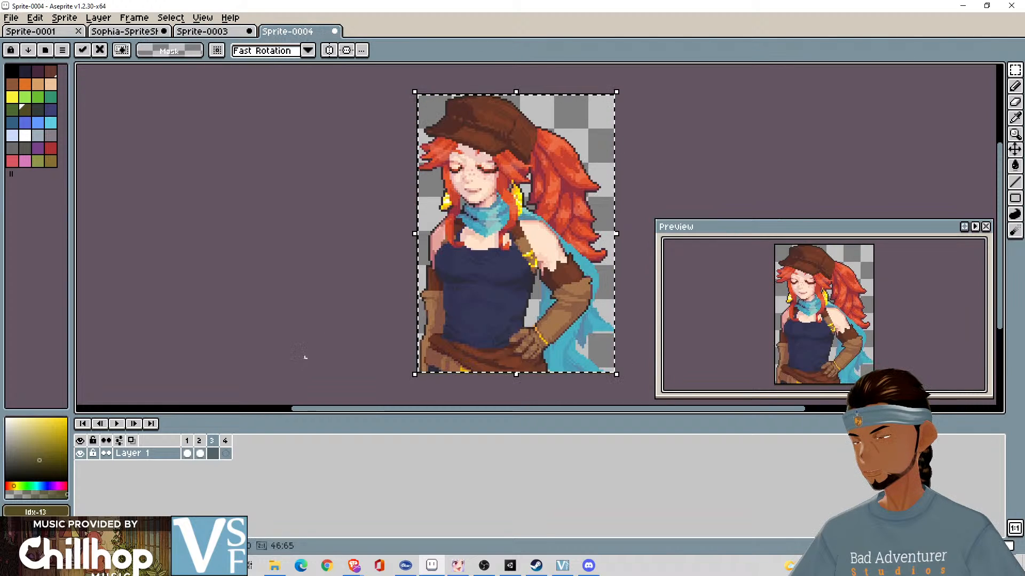
- Shift the selection in Sprite-0003 onto the fourth portrait, copy it into frame 4 of Sprite-0004 and deselect
left_click(225, 453)
left_click(216, 33)
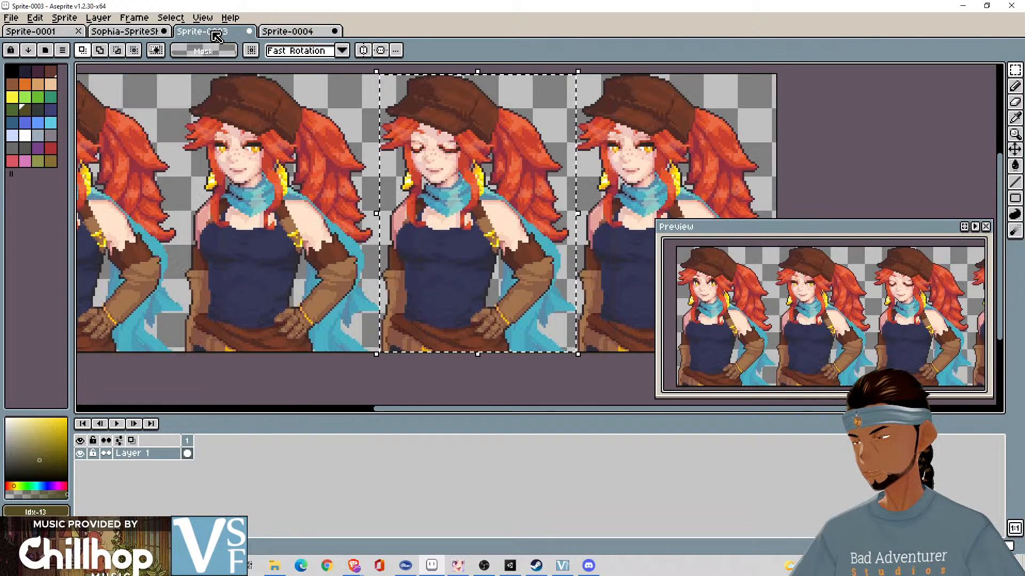
mouse_move(590, 90)
left_mouse_down()
mouse_move(413, 100)
mouse_move(597, 106)
left_mouse_up()
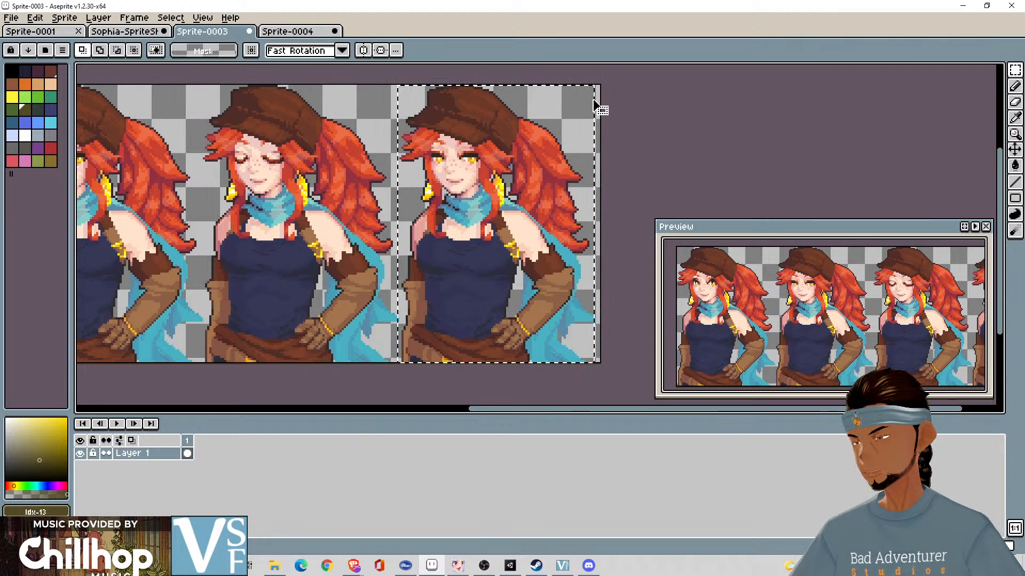
left_click_drag(594, 104, 597, 106)
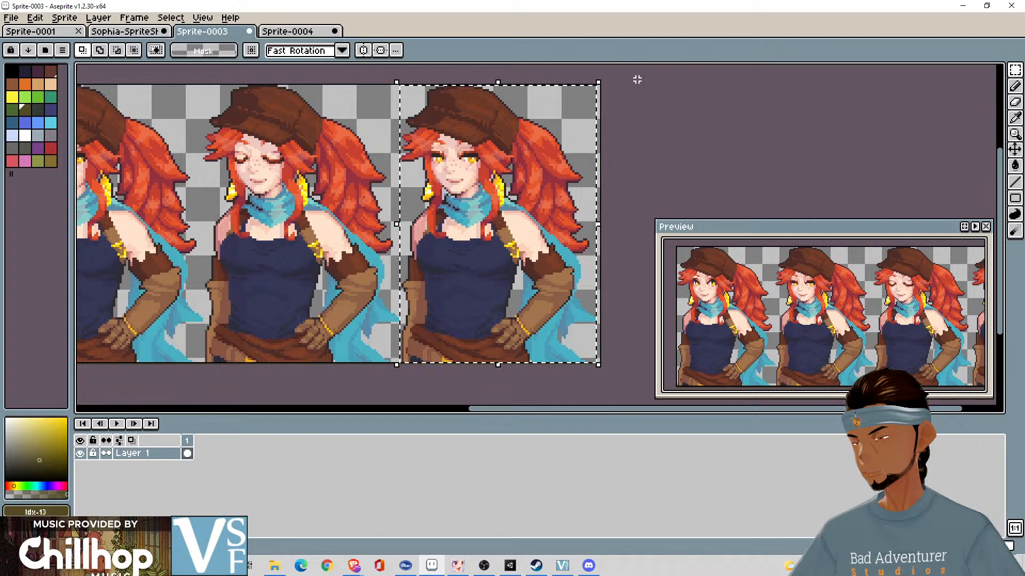
left_click(309, 31)
key("ctrl+v")
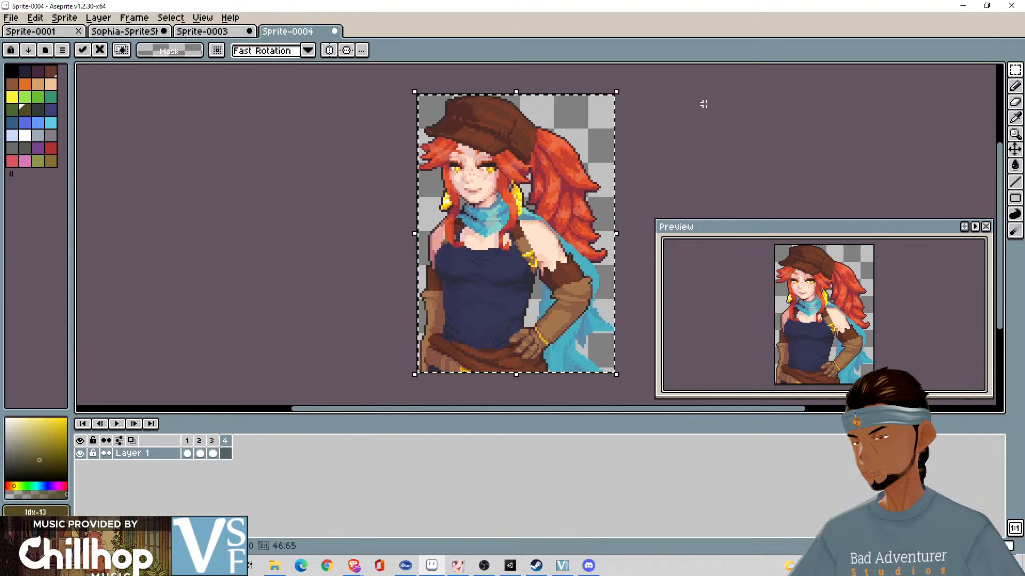
left_click(717, 104)
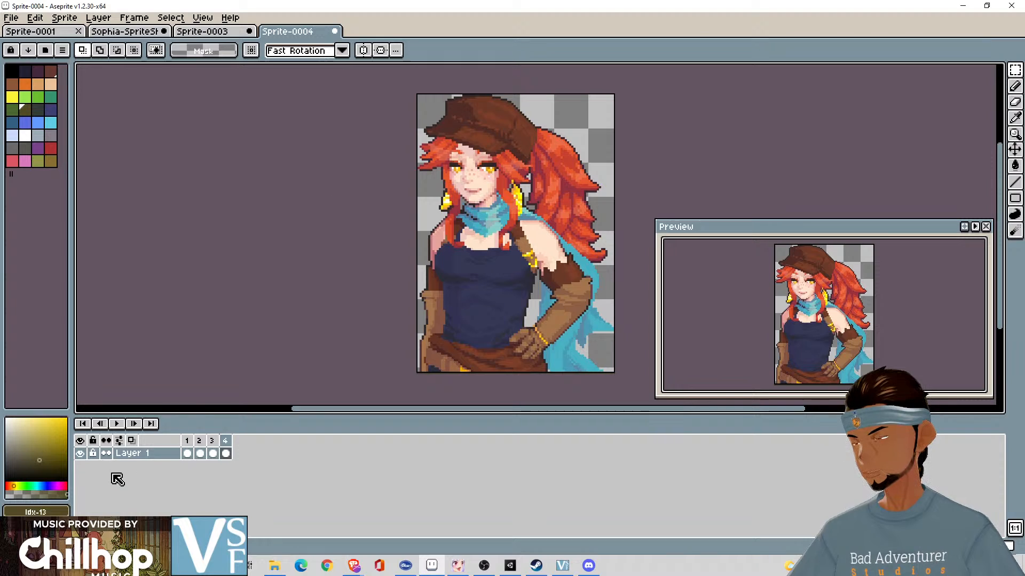
- Play back the four-frame neutral blinking animation, stop it, and replay it from frame 1
left_click(118, 425)
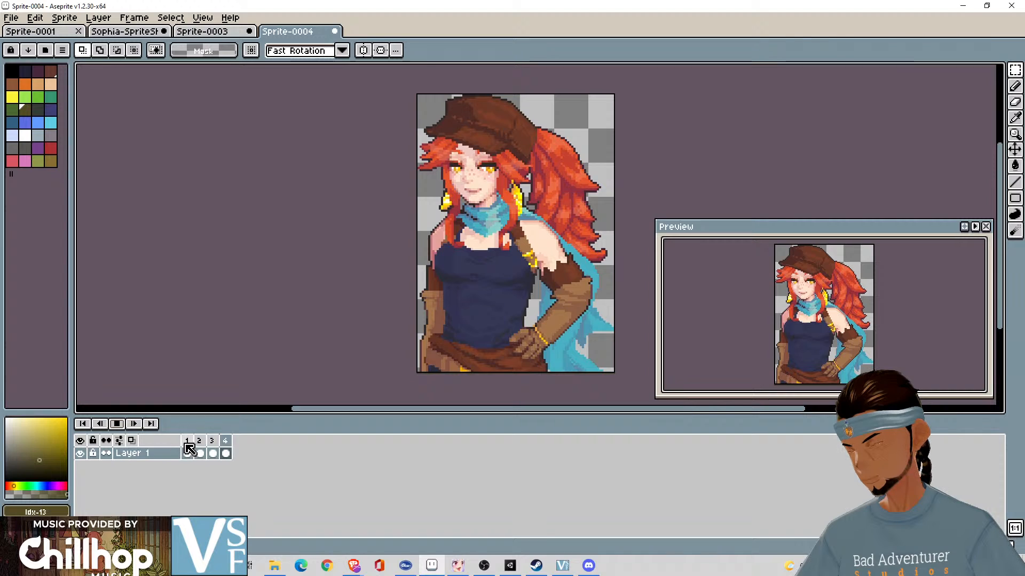
left_click(118, 424)
left_click(189, 442)
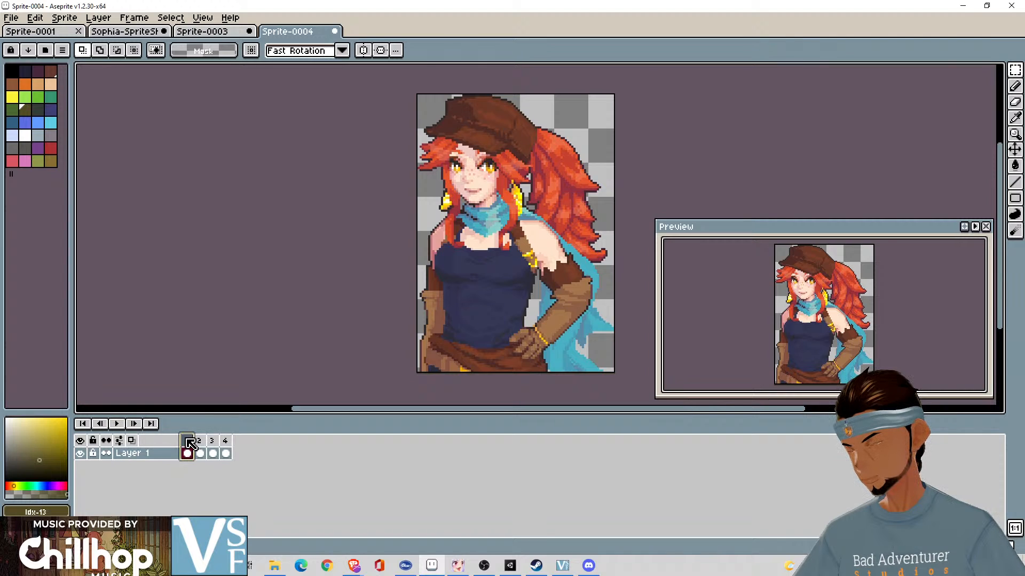
key("Return")
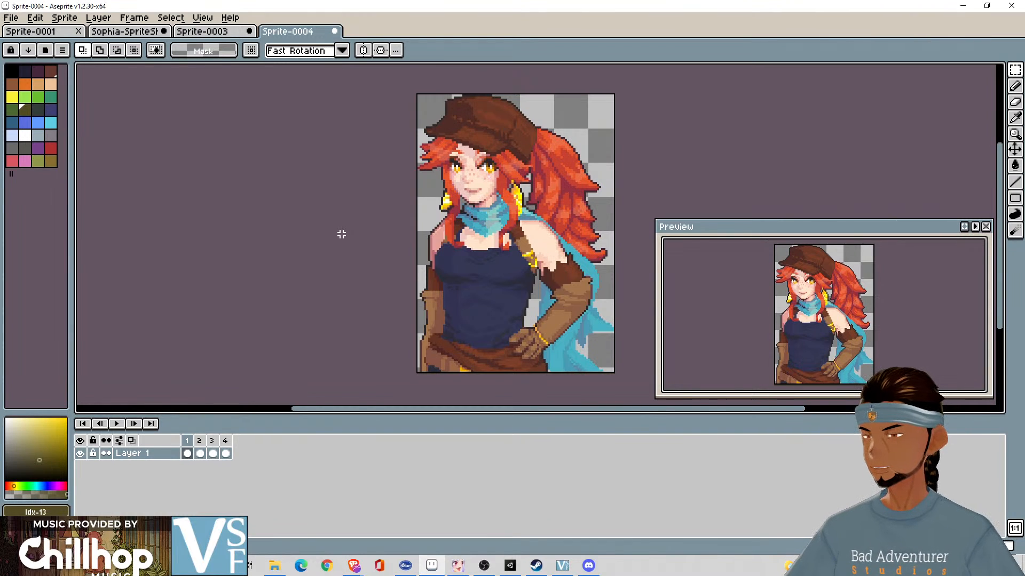
- Export the four frames as a sprite sheet named Neutral.png in the Pixel Animations folder, and close the exported sheet
left_click(10, 18)
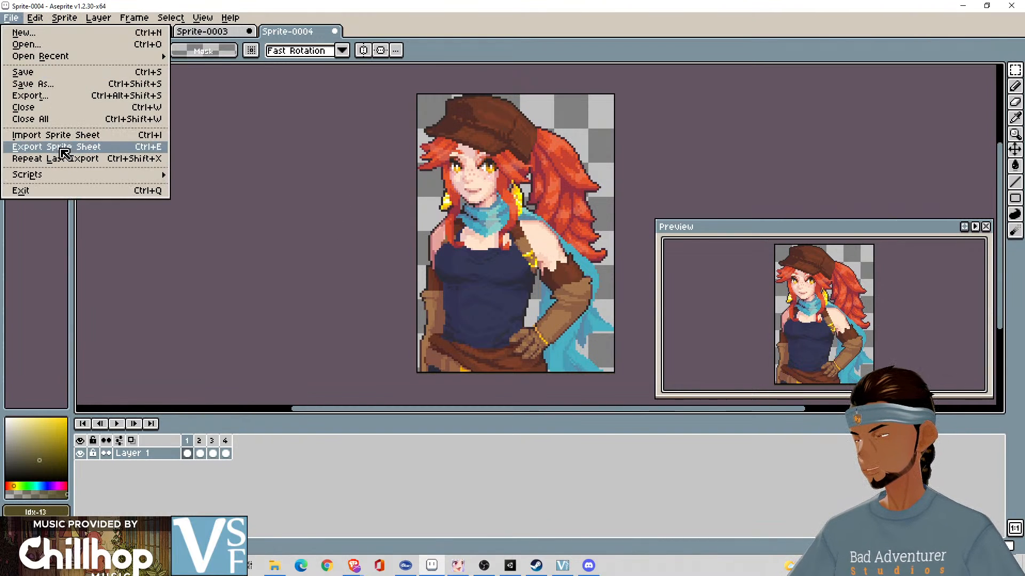
left_click(51, 146)
left_click(571, 265)
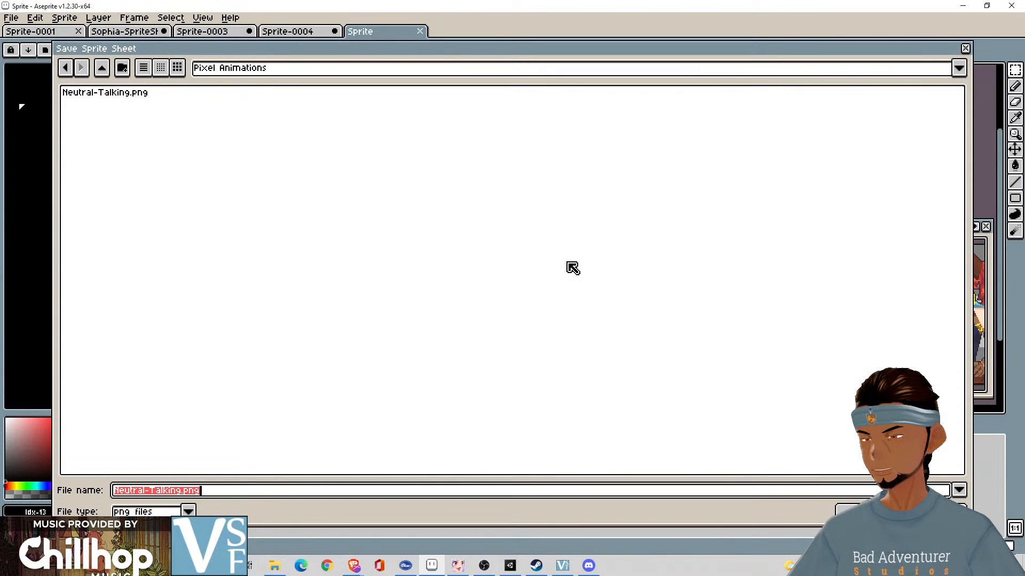
left_click(248, 491)
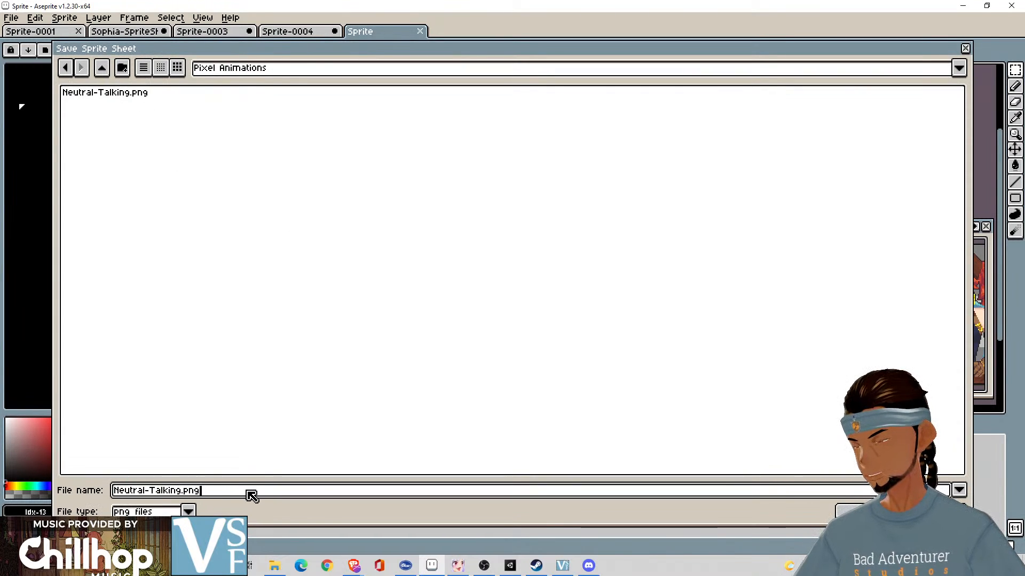
key("Delete")
key("Delete")
key("Delete")
key("Delete")
key("Delete")
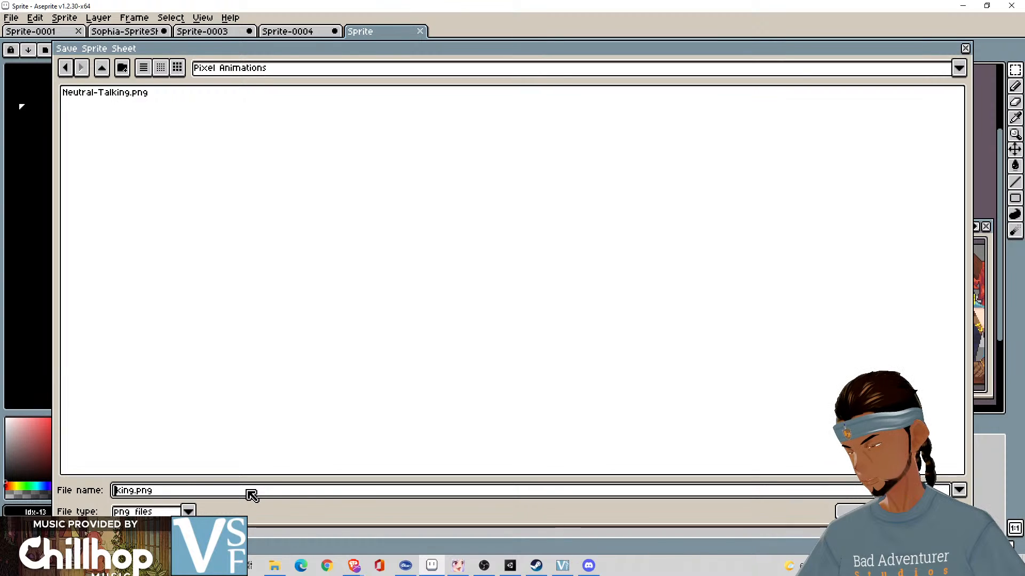
key("Delete")
key("Delete")
key("Delete")
key("Delete")
key("Delete")
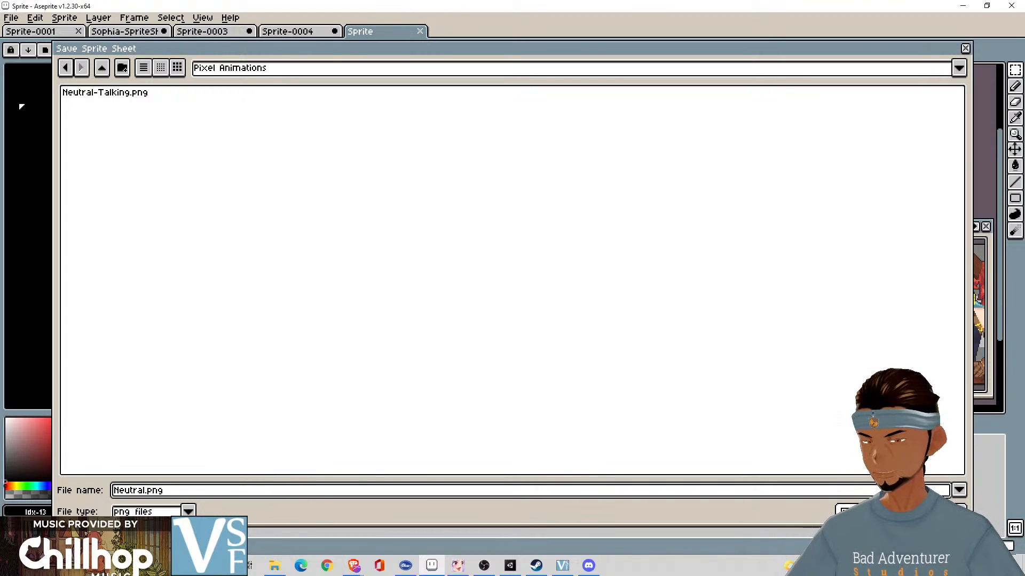
key("Return")
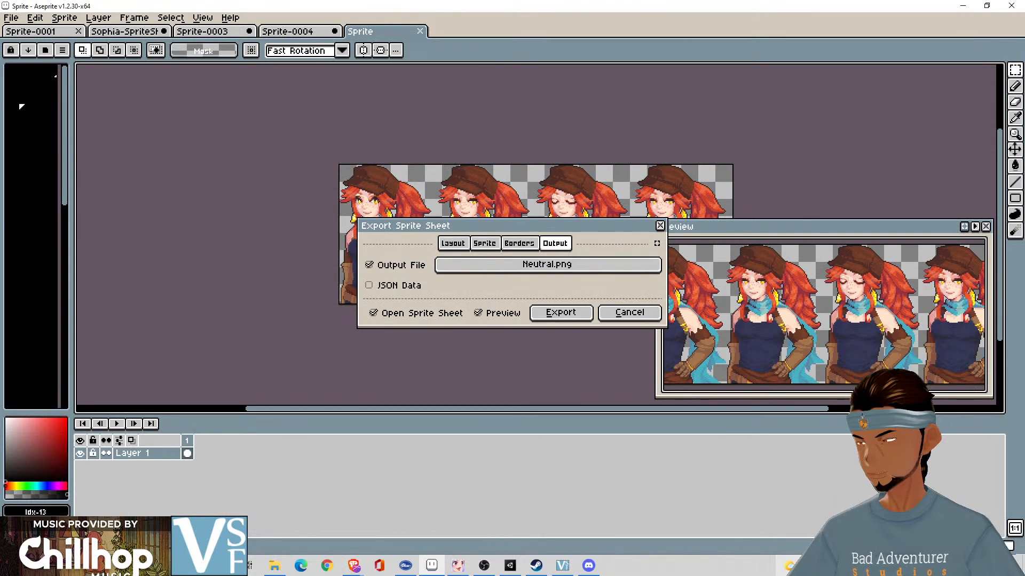
left_click(561, 314)
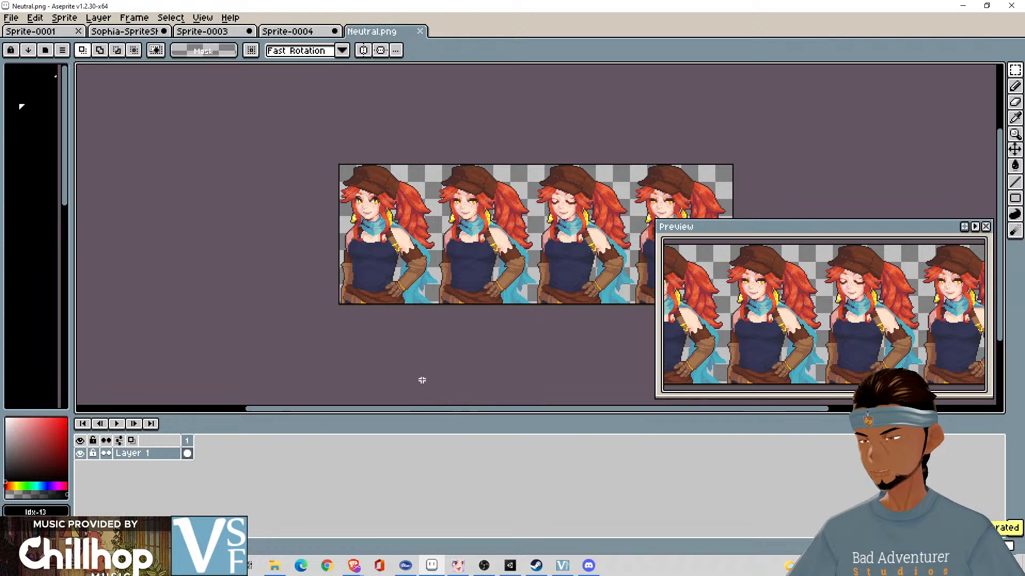
left_click(420, 33)
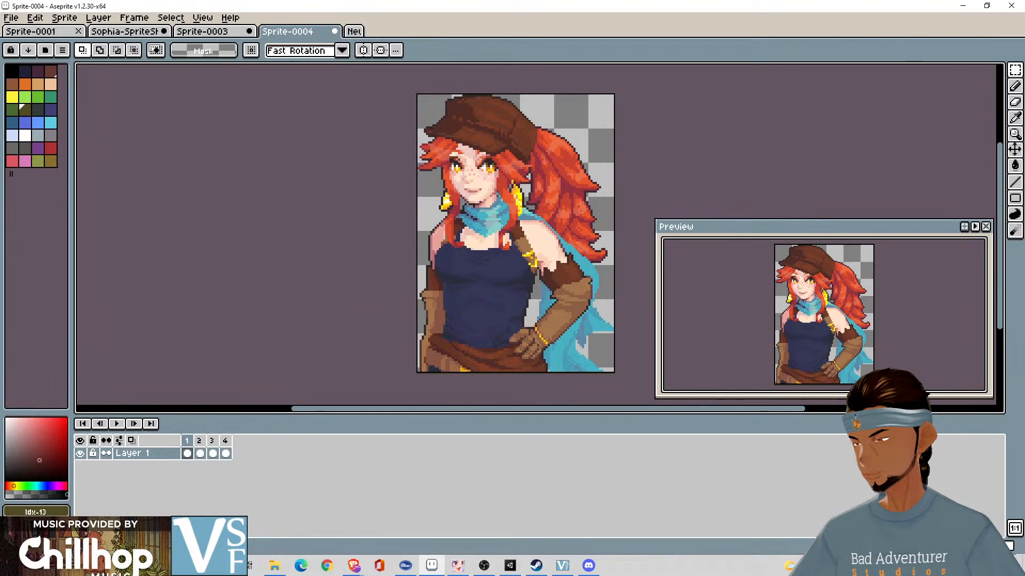
- Move the four-portrait selection on the Sophia sprite sheet from the first row down to the third row
left_click(209, 34)
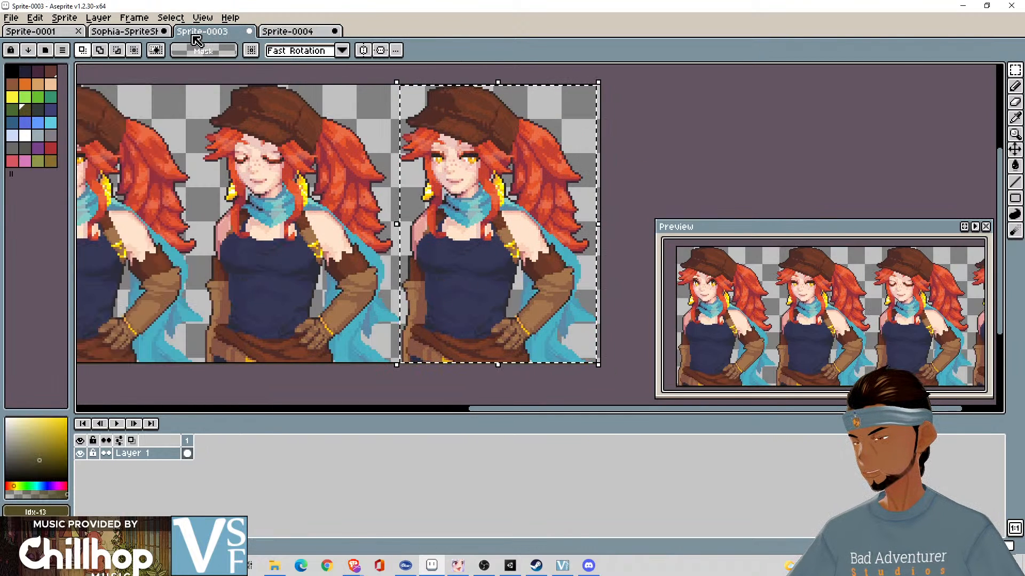
left_click(145, 34)
scroll(415, 336, "down", 6)
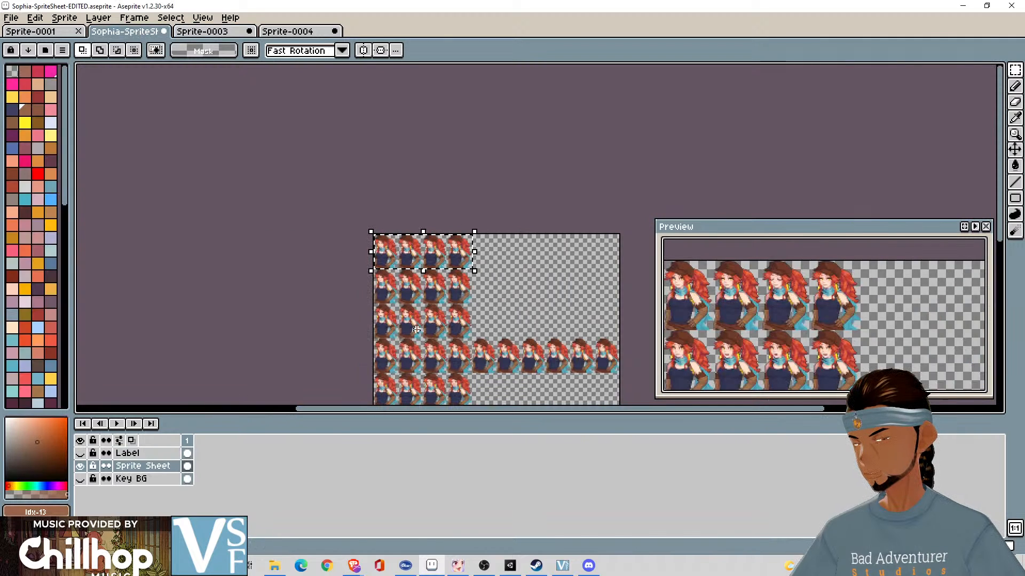
left_click_drag(720, 340, 696, 243)
left_click_drag(756, 320, 770, 284)
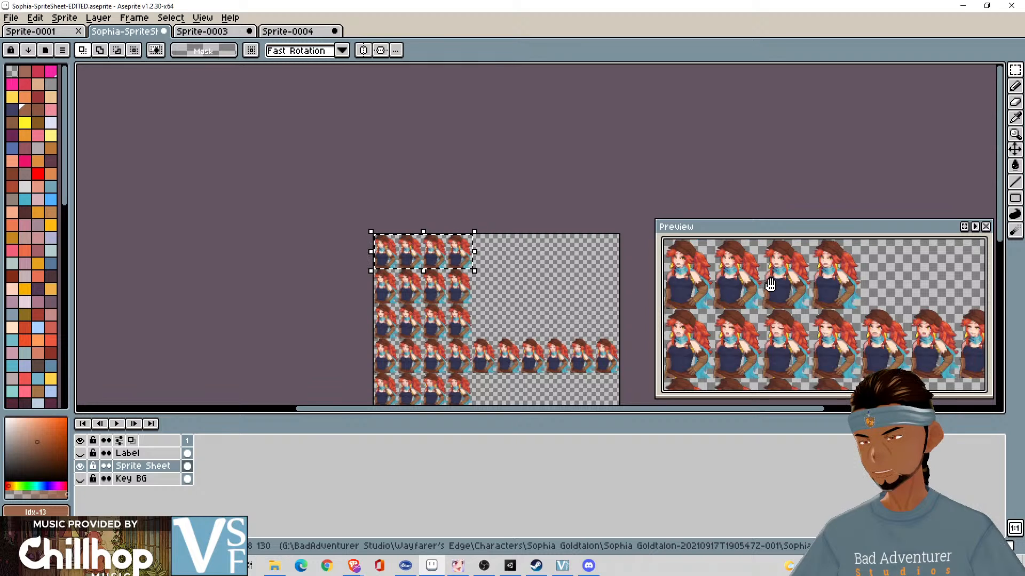
left_click_drag(452, 325, 460, 289)
scroll(465, 289, "up", 3)
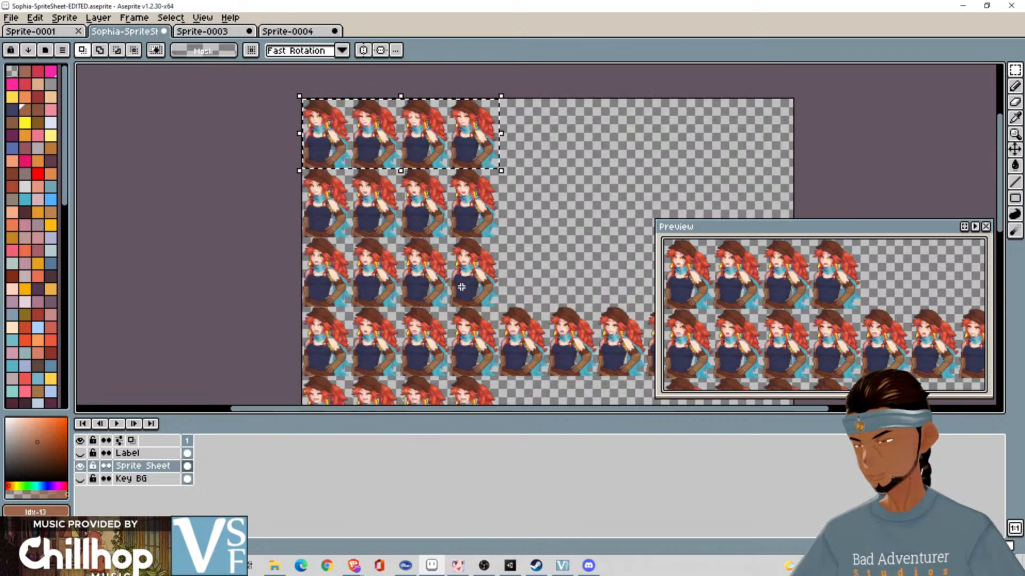
scroll(475, 288, "down", 3)
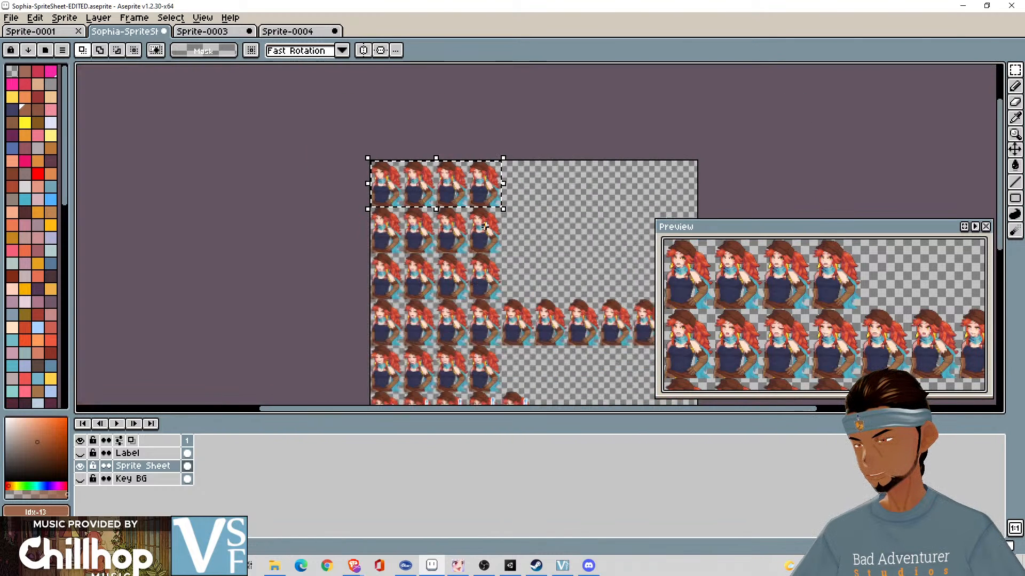
left_click_drag(493, 213, 490, 304)
- Fine-align the selection with the edges of the third row's four portraits and copy them
scroll(490, 304, "up", 3)
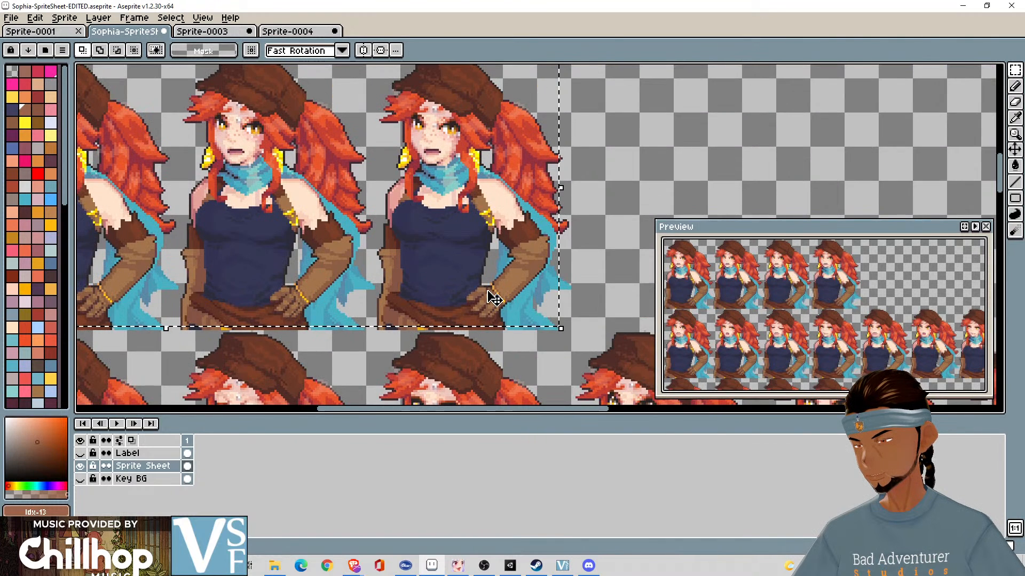
scroll(550, 313, "down", 1)
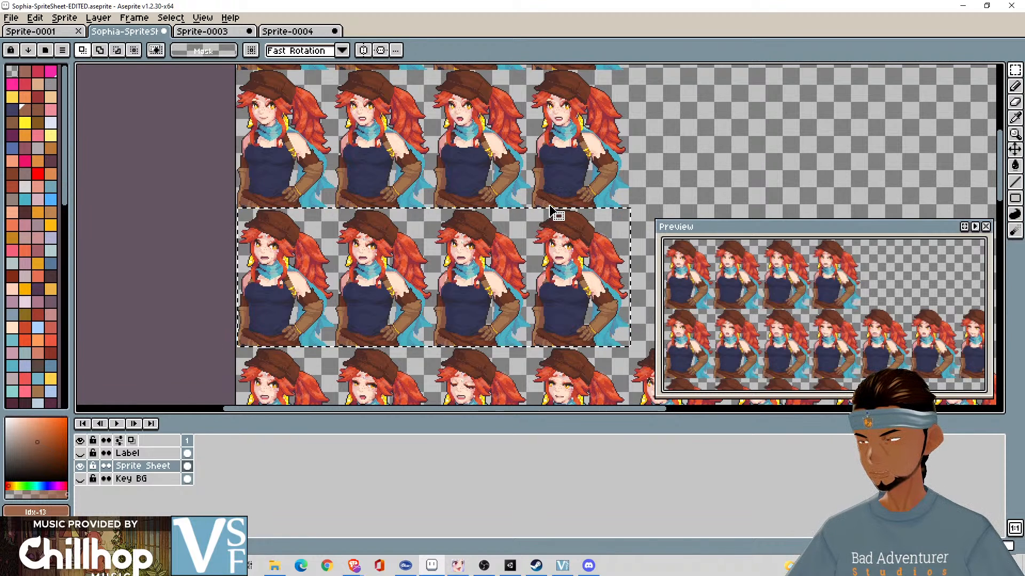
left_click_drag(550, 208, 548, 208)
scroll(575, 261, "up", 1)
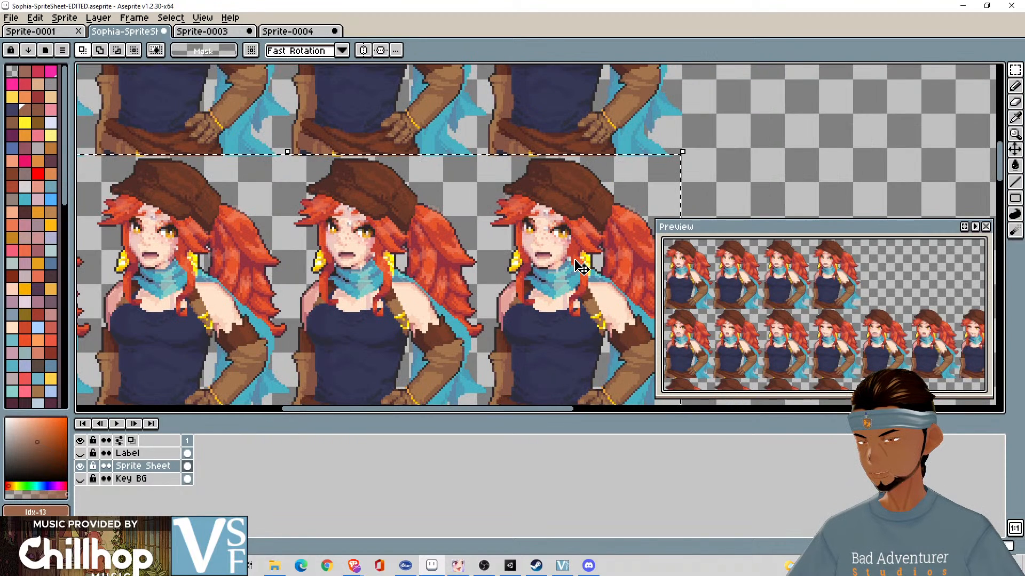
left_click_drag(575, 261, 543, 239)
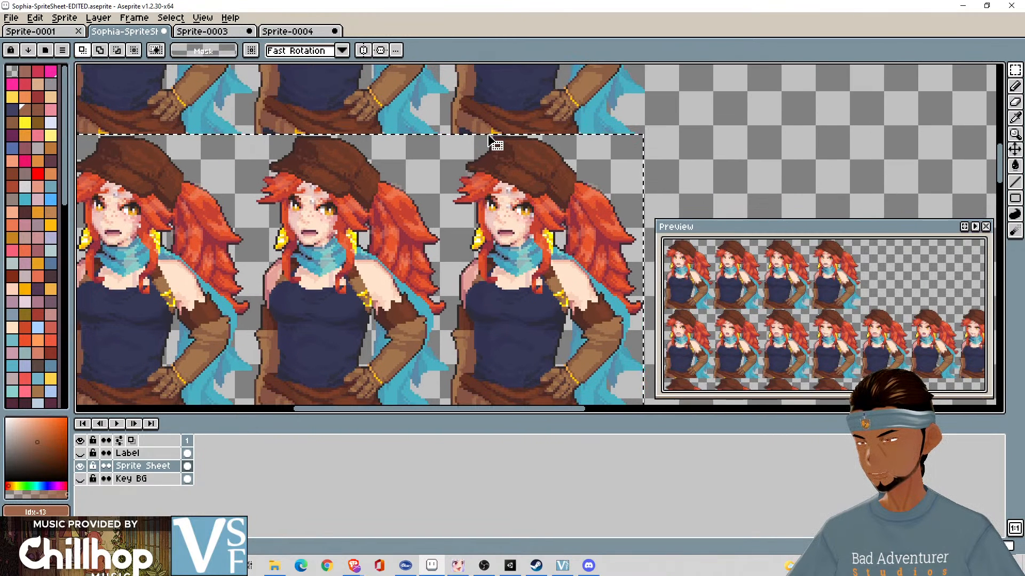
scroll(491, 234, "down", 1)
left_click_drag(496, 255, 519, 218)
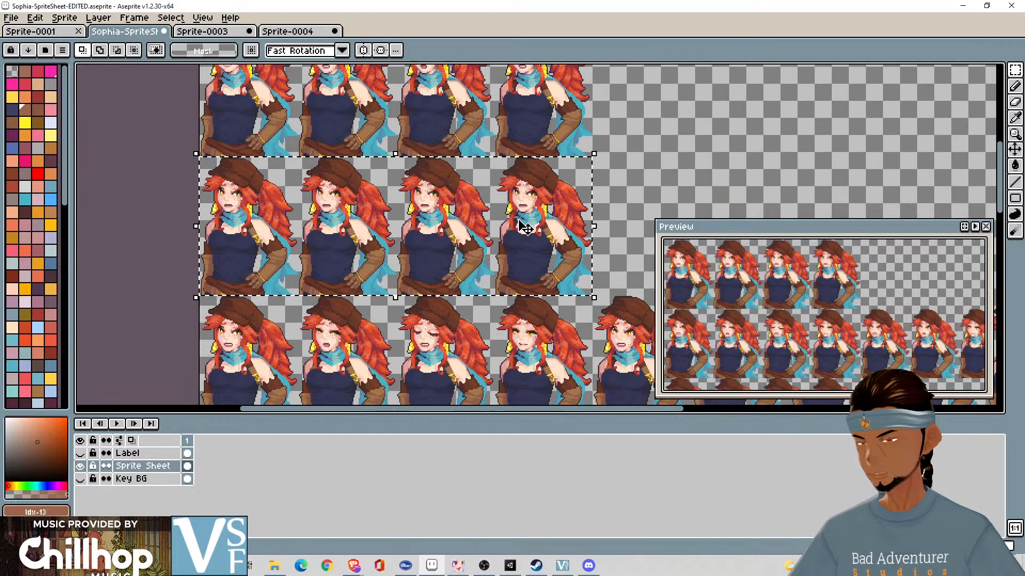
- Clear the old portraits from Sprite-0003, paste the copied third row in their place and deselect
left_click(216, 32)
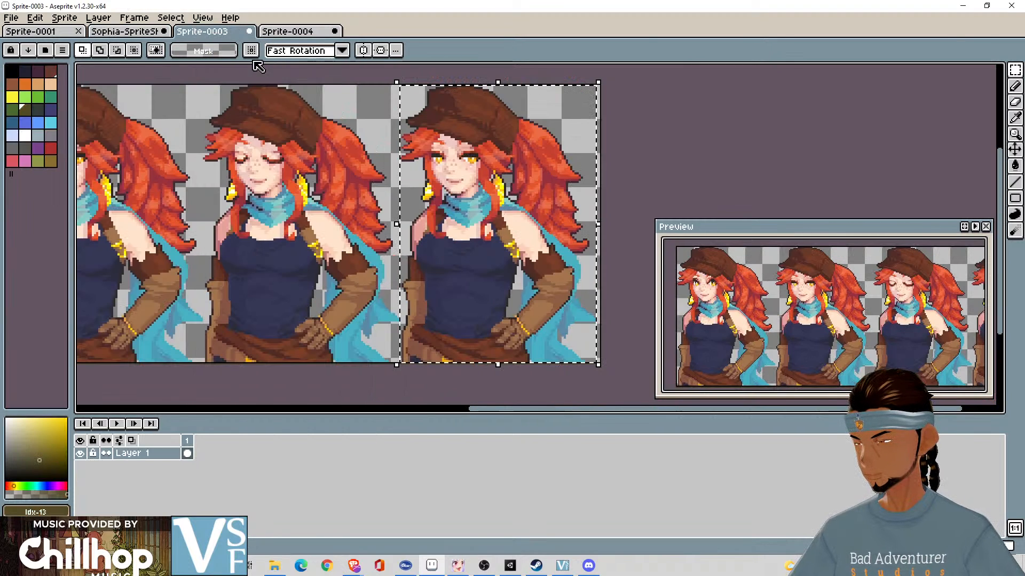
left_click(646, 111)
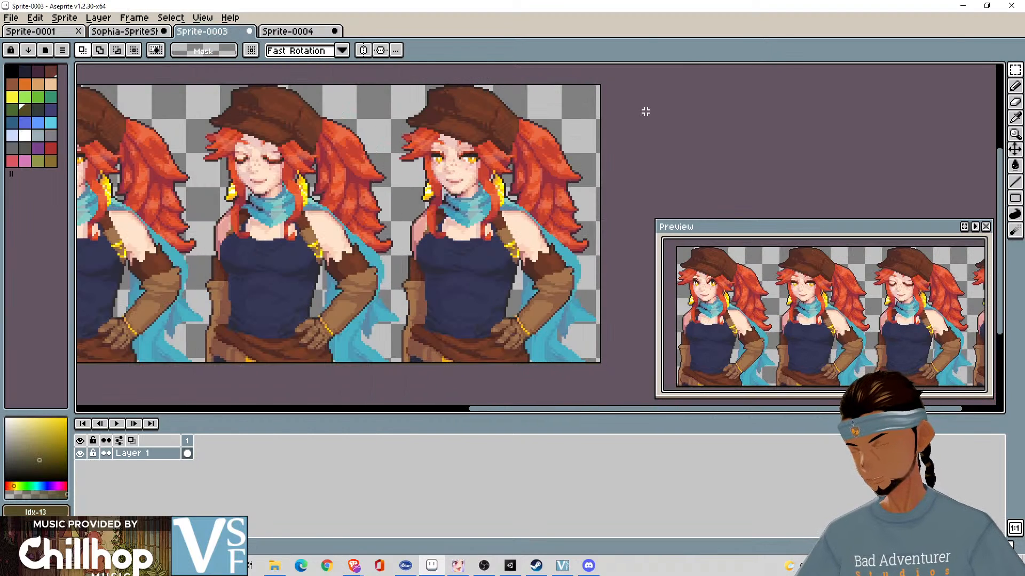
key("Delete")
key("ctrl+v")
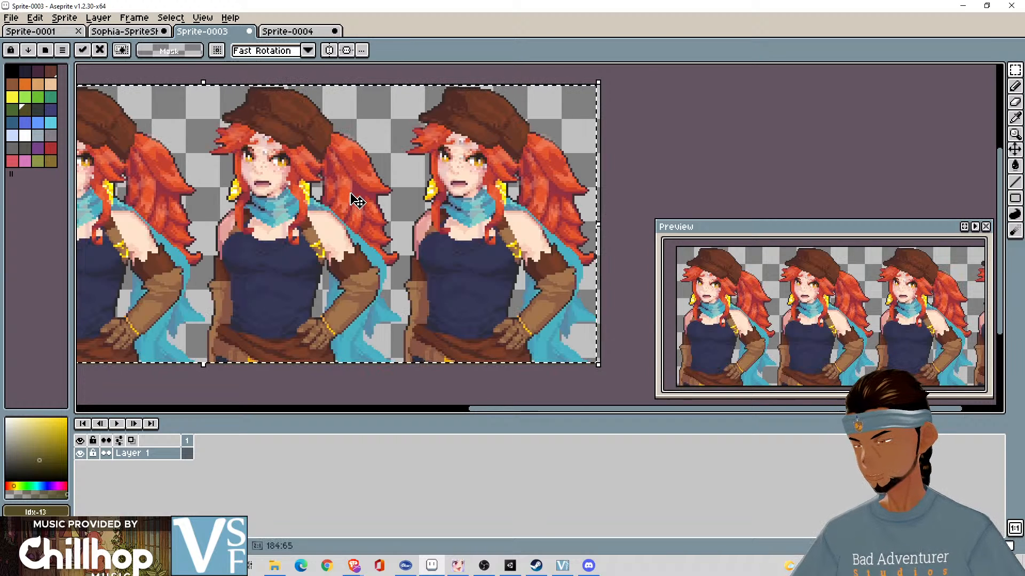
left_click_drag(413, 168, 530, 149)
left_click(384, 361)
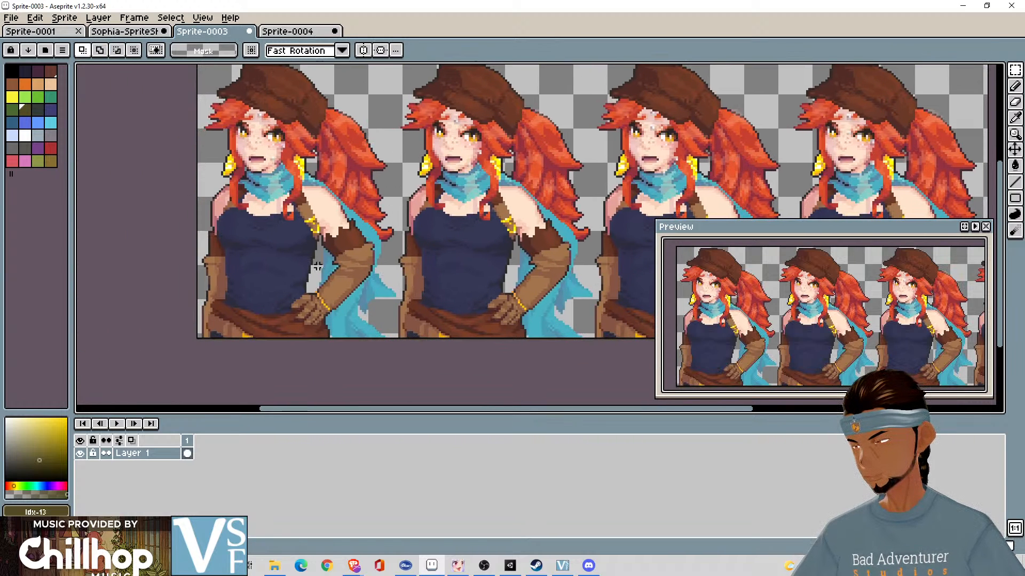
- Show the Key BG and Label layers on the Sophia sprite sheet to identify the copied row's expression
left_click(117, 32)
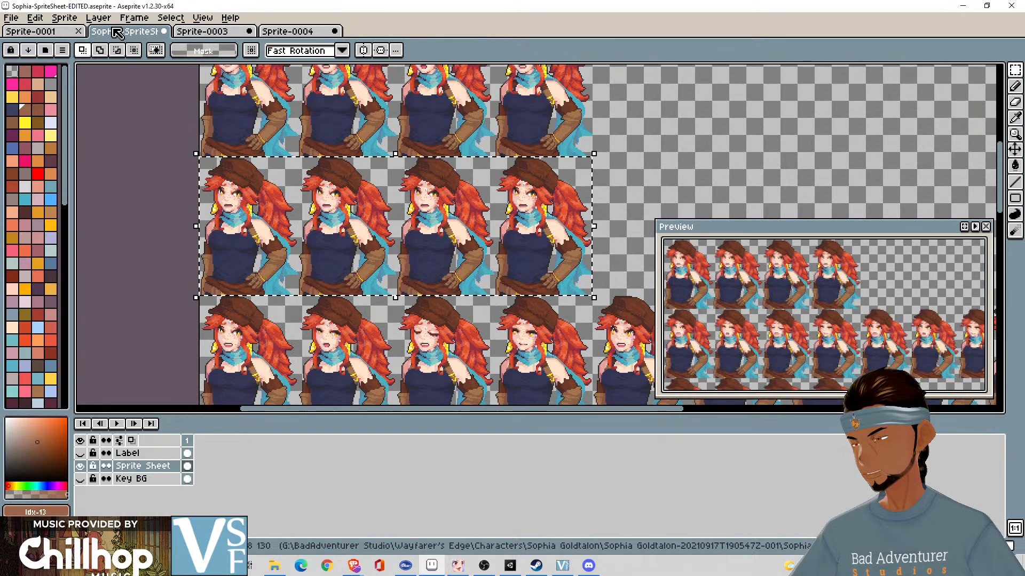
left_click(80, 479)
left_click(80, 453)
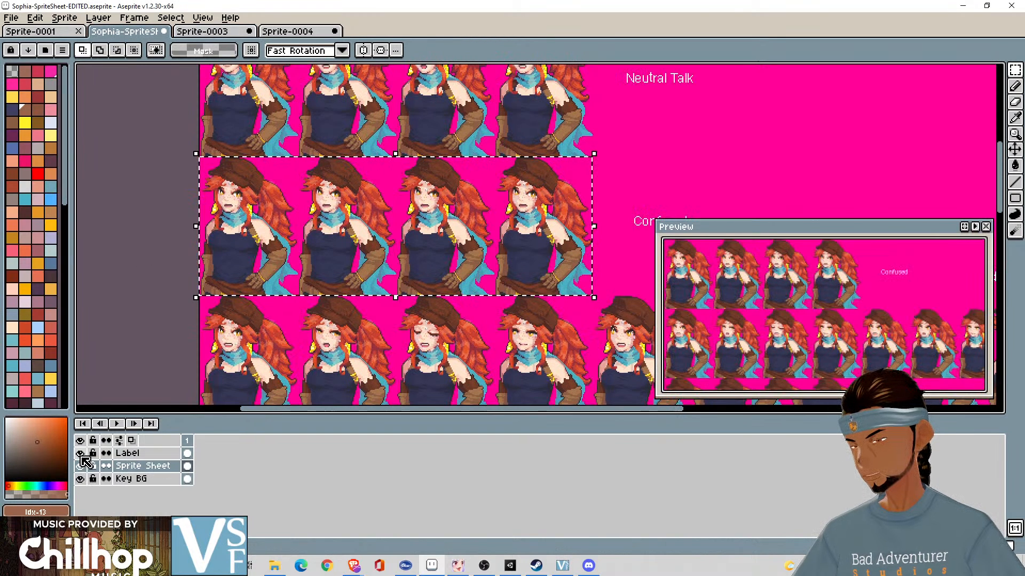
left_click_drag(478, 291, 421, 291)
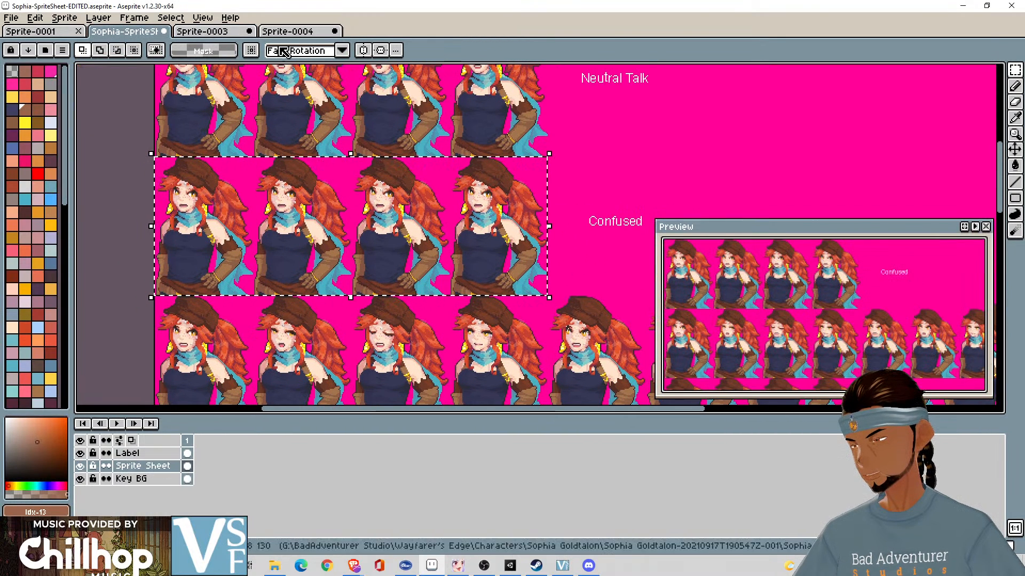
- Select the whole first portrait of the confused row in Sprite-0003 and copy it
left_click(213, 33)
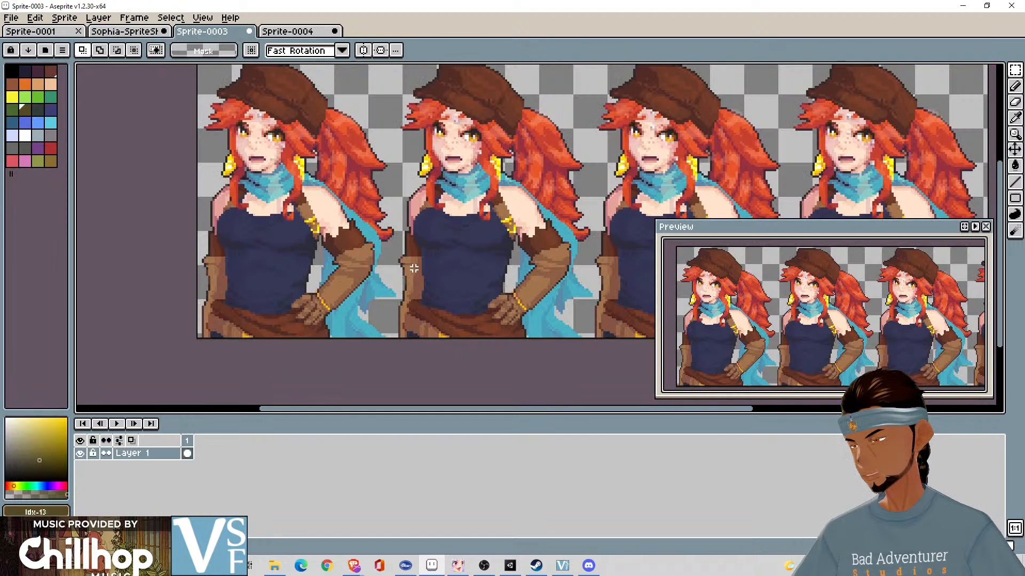
scroll(412, 268, "down", 2)
scroll(412, 265, "up", 2)
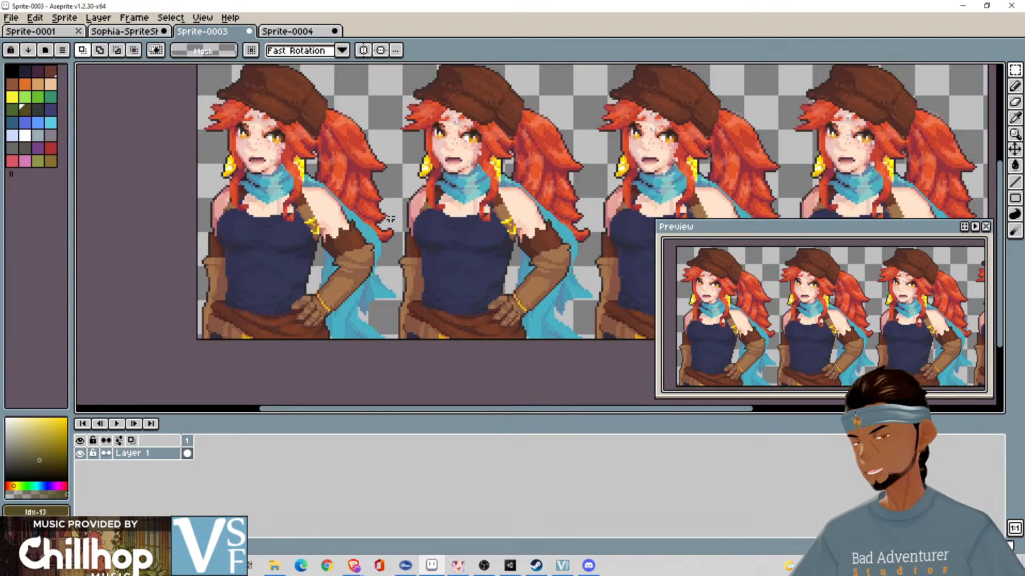
left_click_drag(391, 219, 356, 216)
left_click_drag(173, 75, 371, 359)
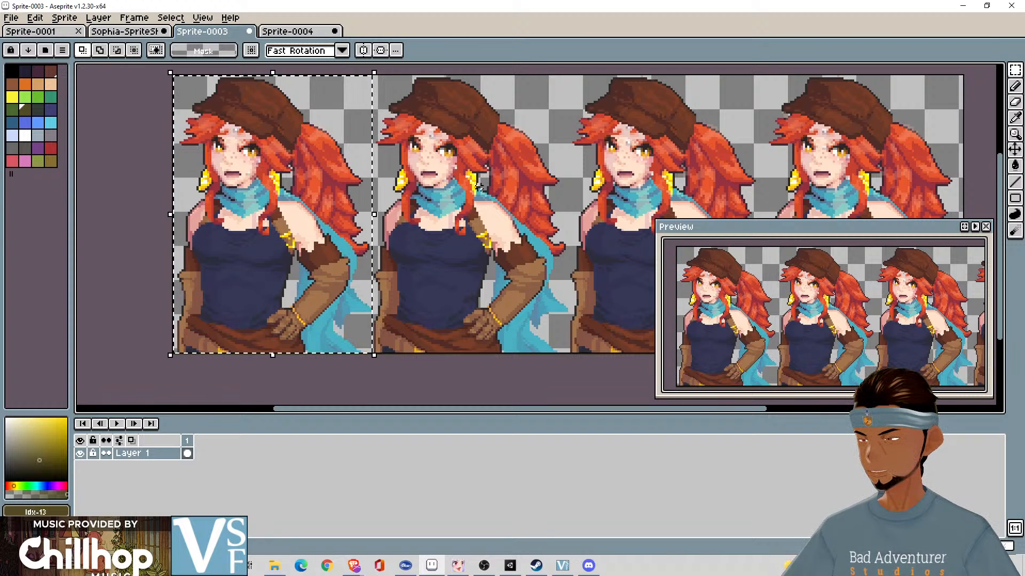
- Clear frame 1 of Sprite-0004 and paste the first confused portrait into it
left_click(289, 33)
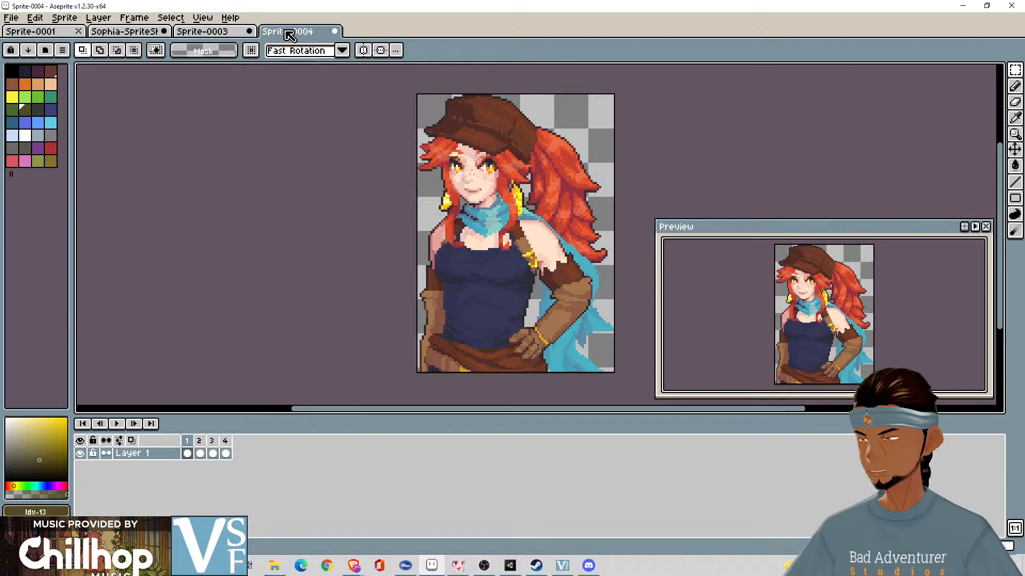
key("ctrl+v")
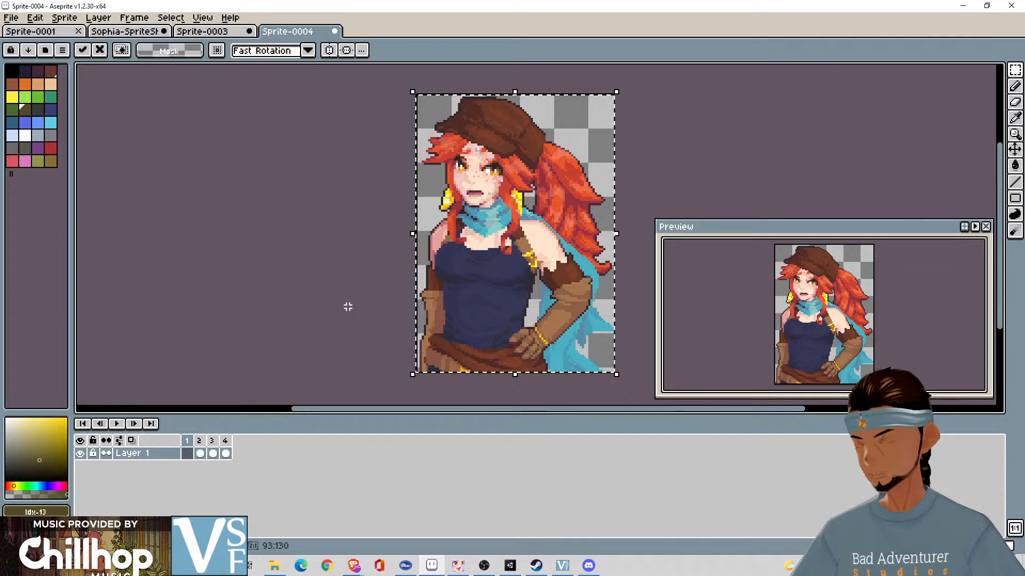
key("Escape")
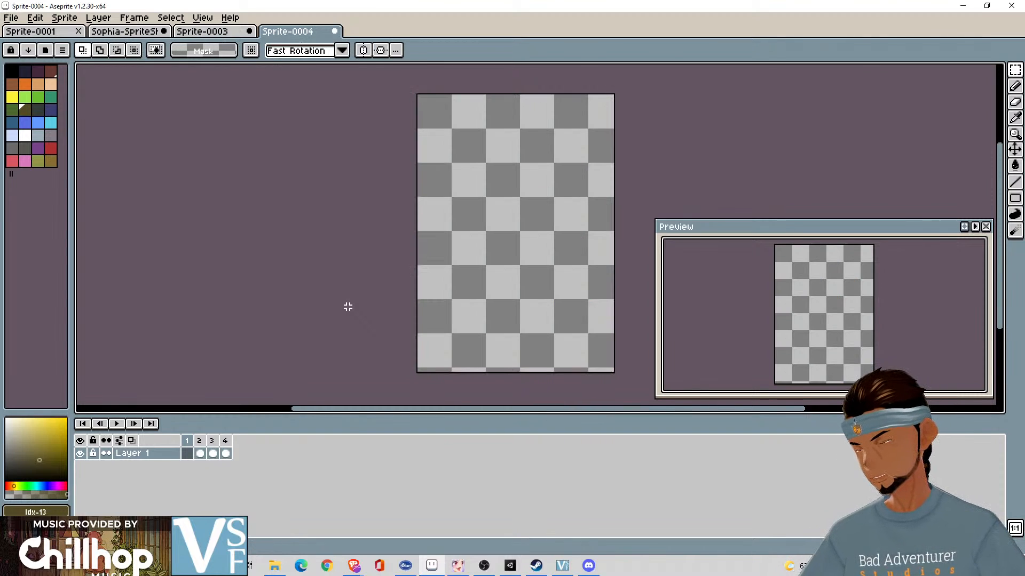
key("ctrl+v")
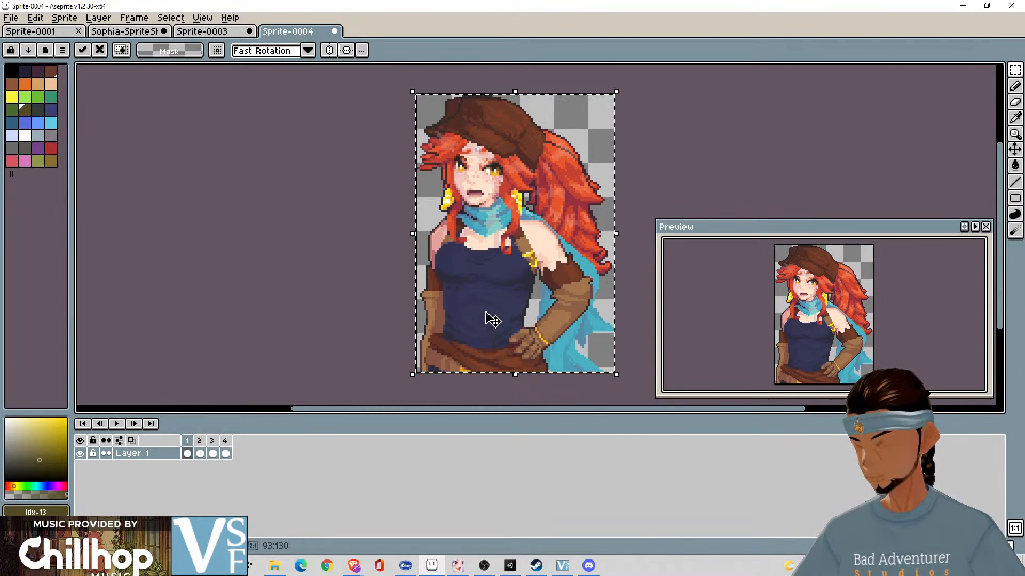
key("ctrl+z")
key("ctrl+z")
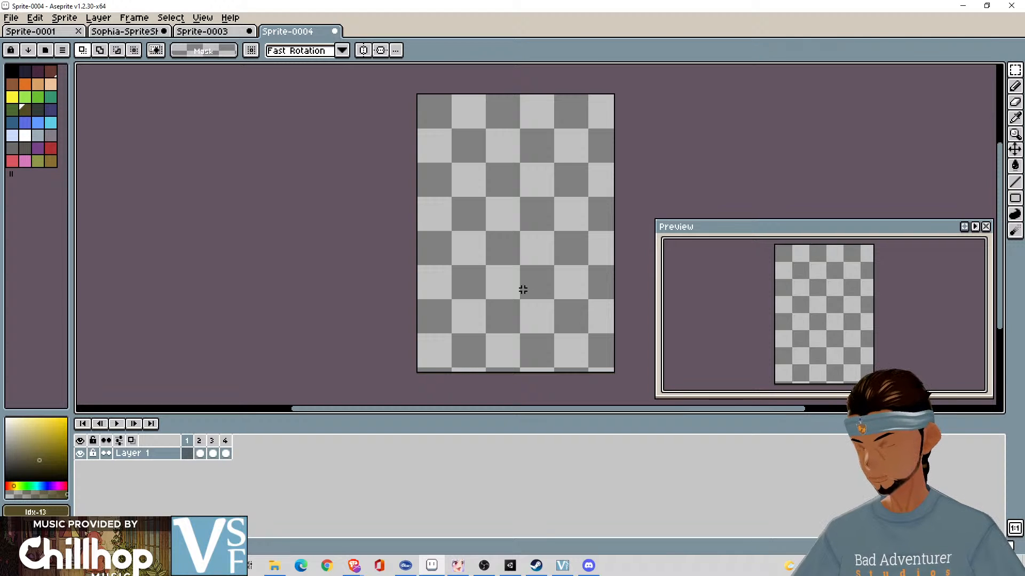
key("ctrl+v")
- Delete the old neutral portraits from frames 2, 3 and 4 of Sprite-0004
left_click(201, 453)
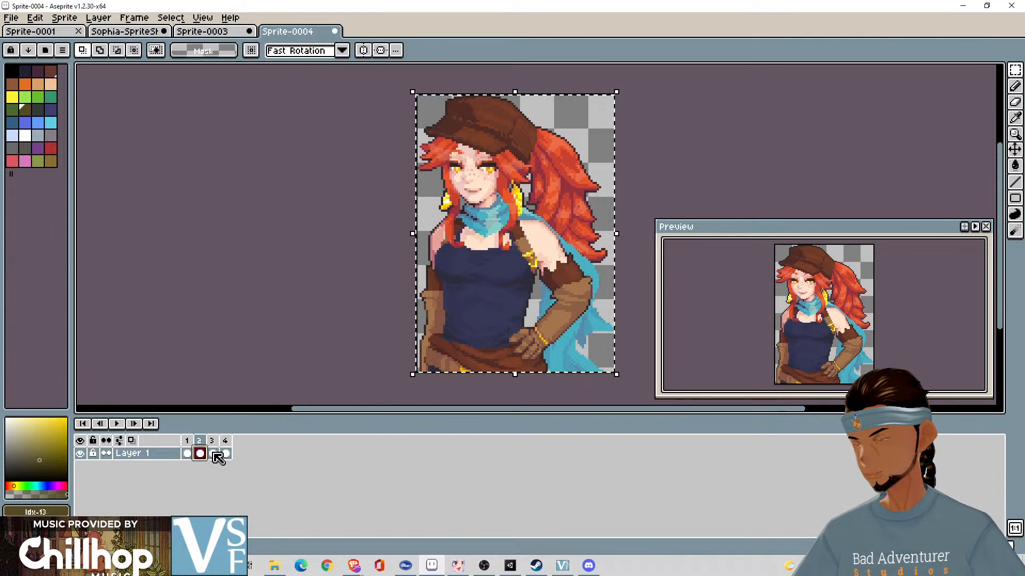
key("Delete")
key("Right")
key("Delete")
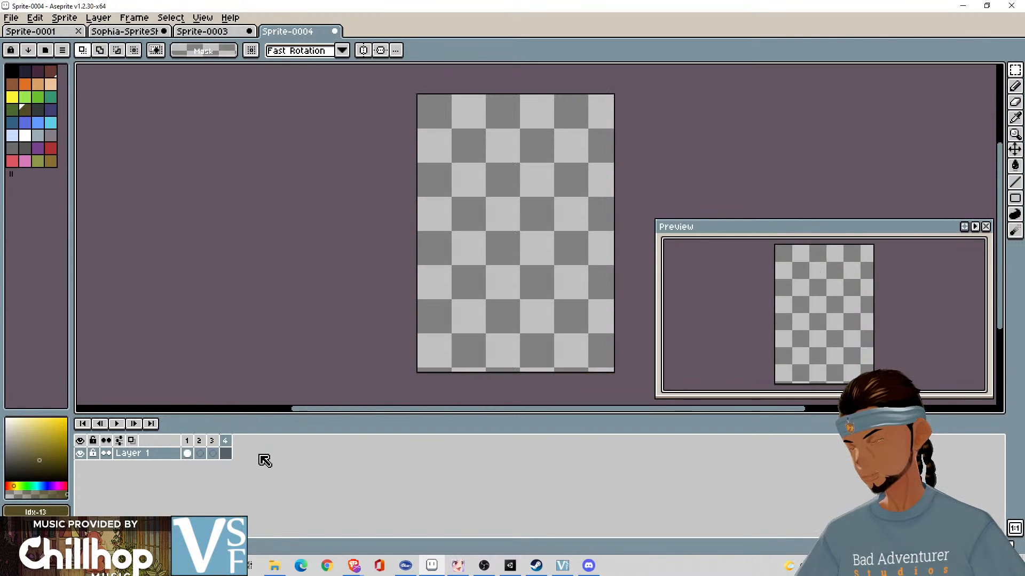
- Shift the selection in Sprite-0003 onto the second portrait, copy it into frame 2 of Sprite-0004 and deselect
left_click(200, 453)
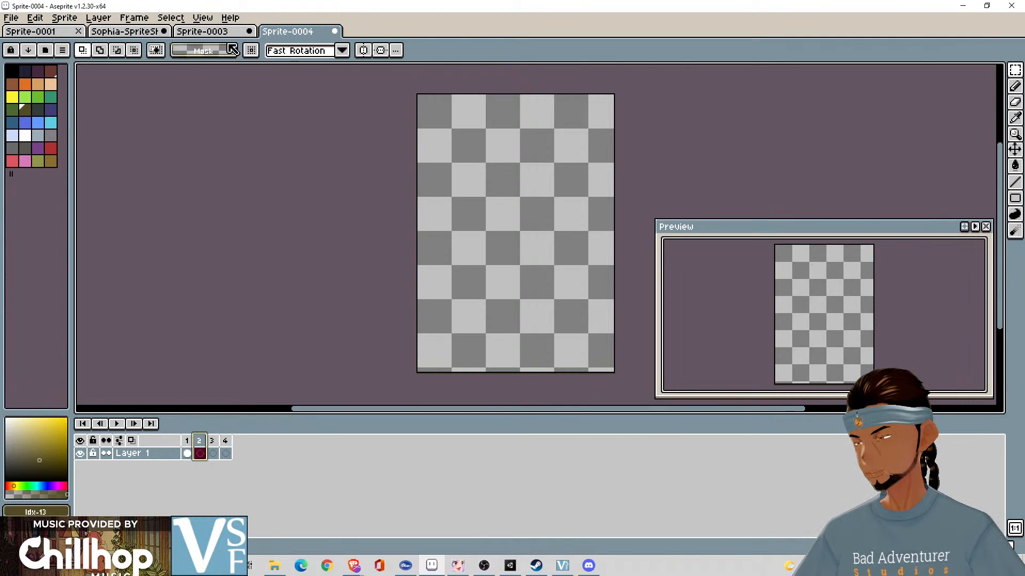
left_click(203, 17)
left_click(203, 18)
left_click(202, 30)
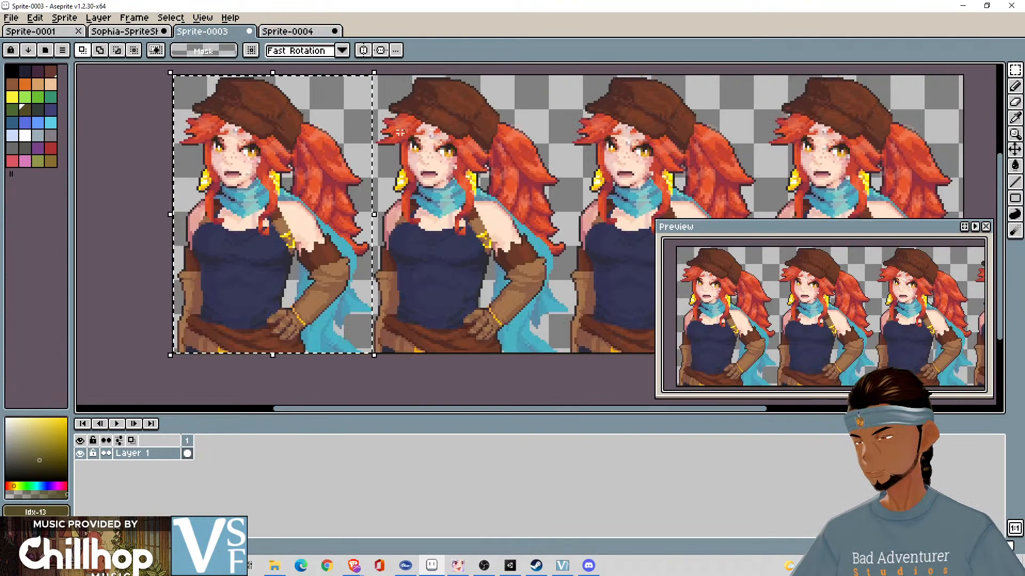
left_click_drag(398, 103, 562, 110)
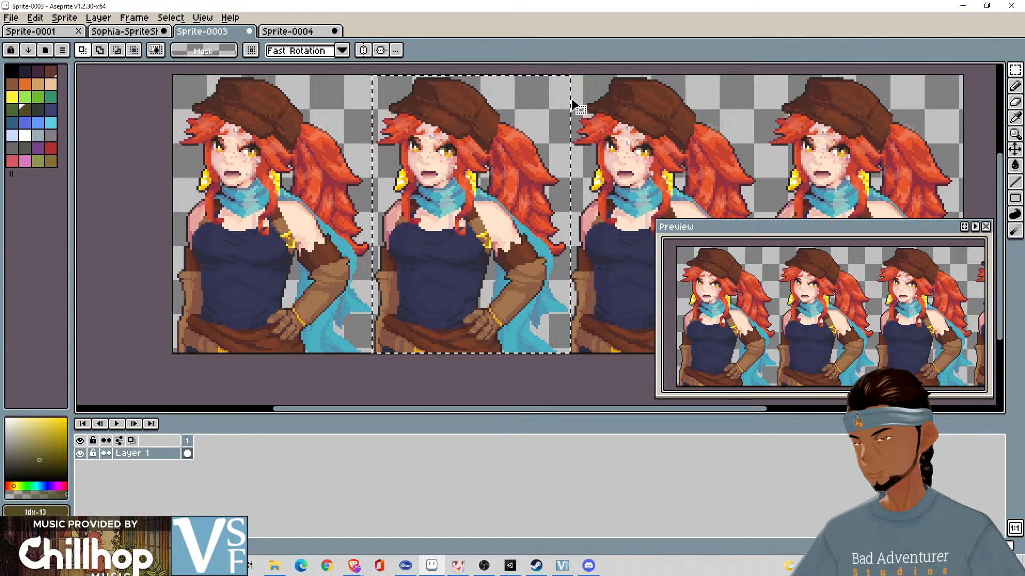
left_click_drag(572, 103, 569, 101)
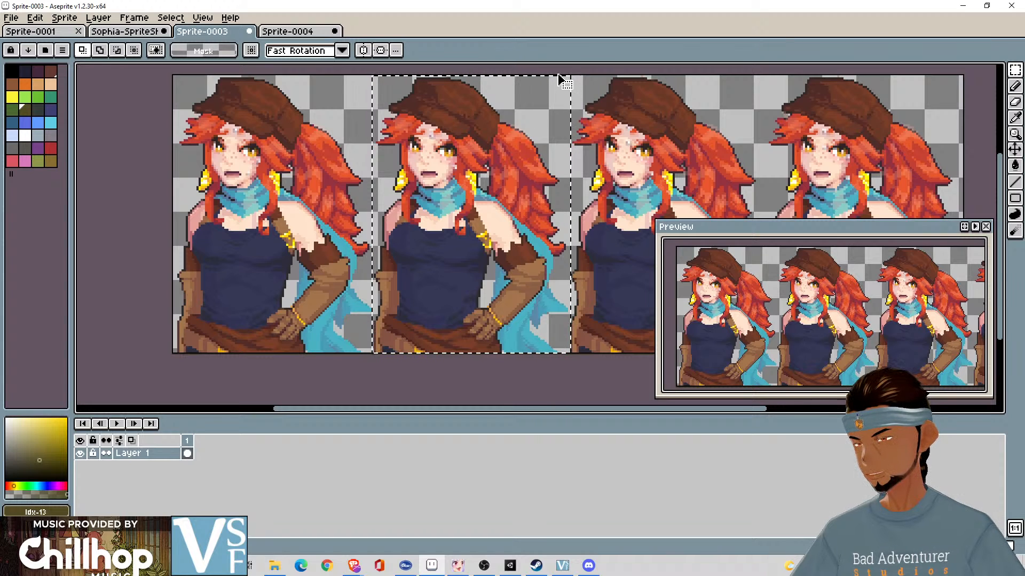
left_click_drag(560, 78, 563, 79)
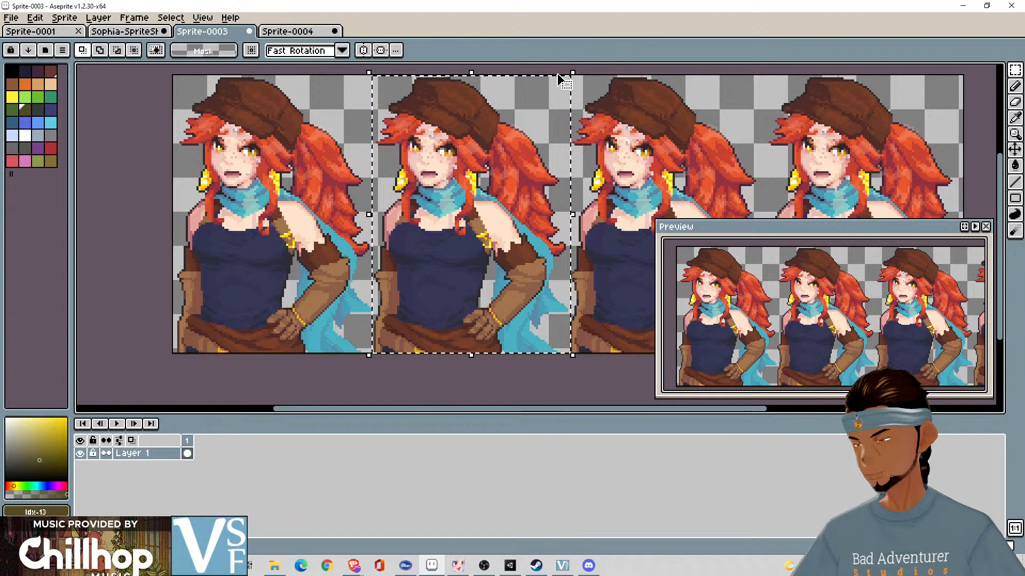
left_click(299, 32)
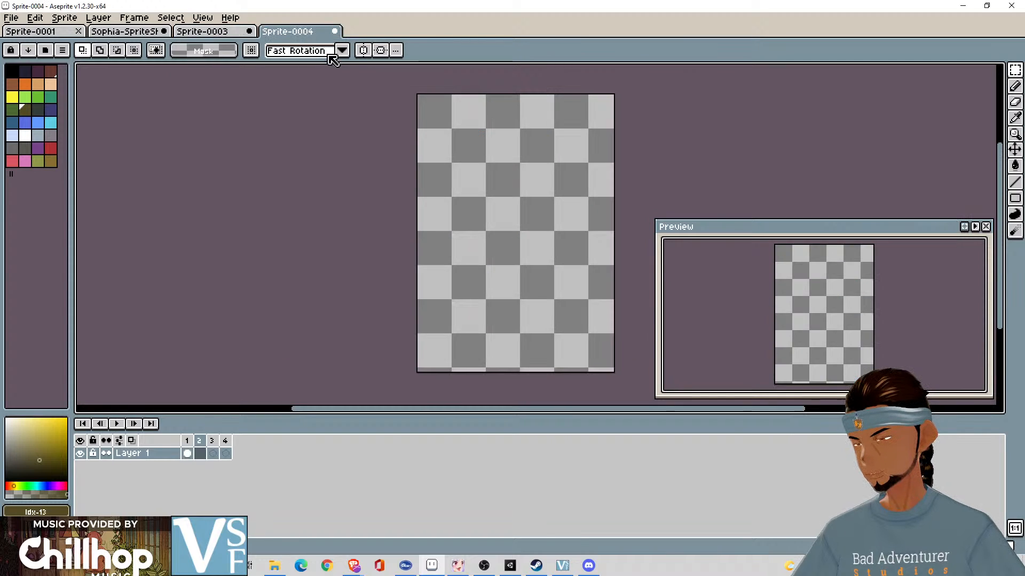
key("ctrl+v")
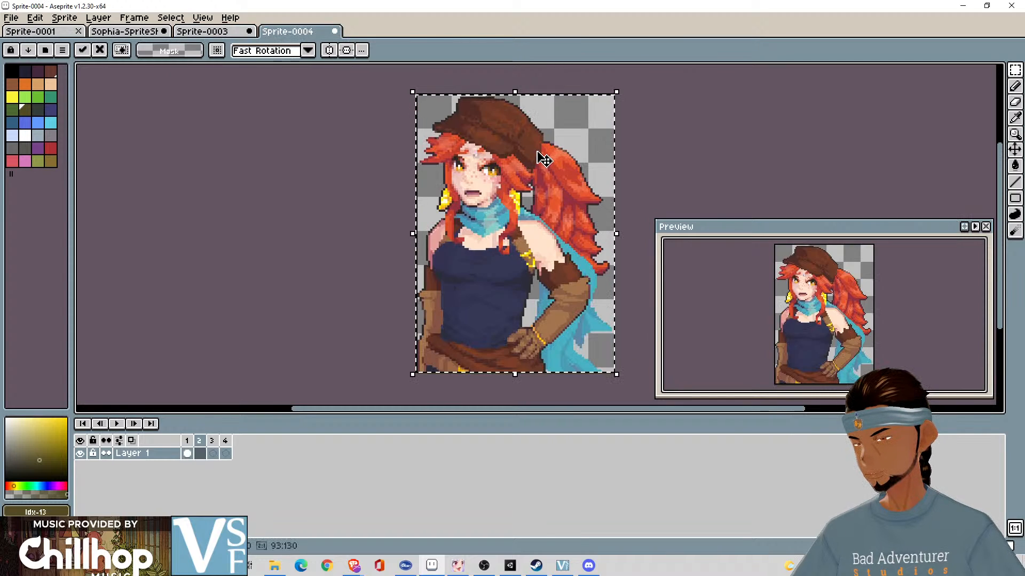
left_click(653, 130)
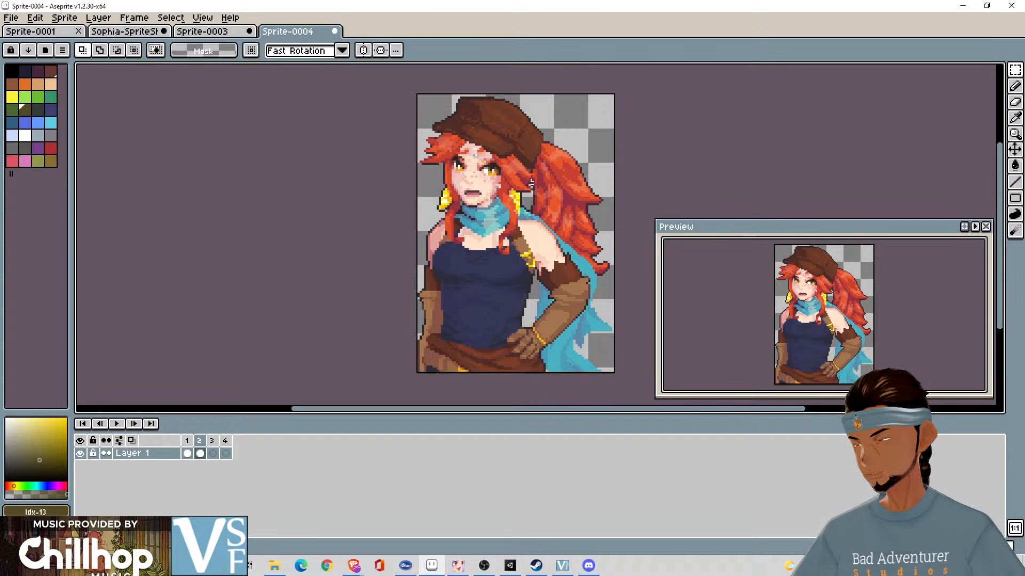
- Make frame 3 of Sprite-0004 active and shift the selection in Sprite-0003 from the second portrait onto the third
left_click(213, 454)
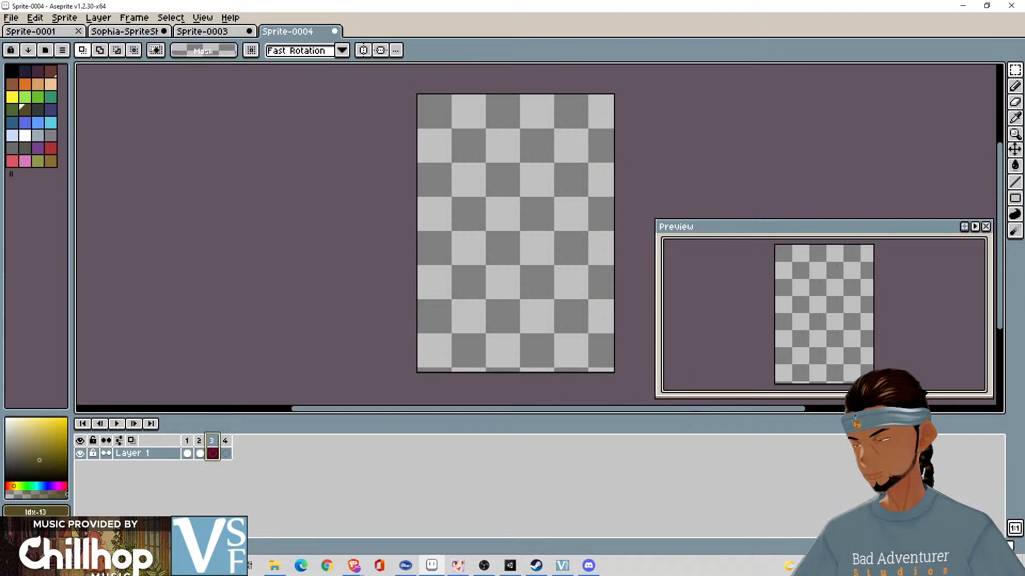
left_click(229, 32)
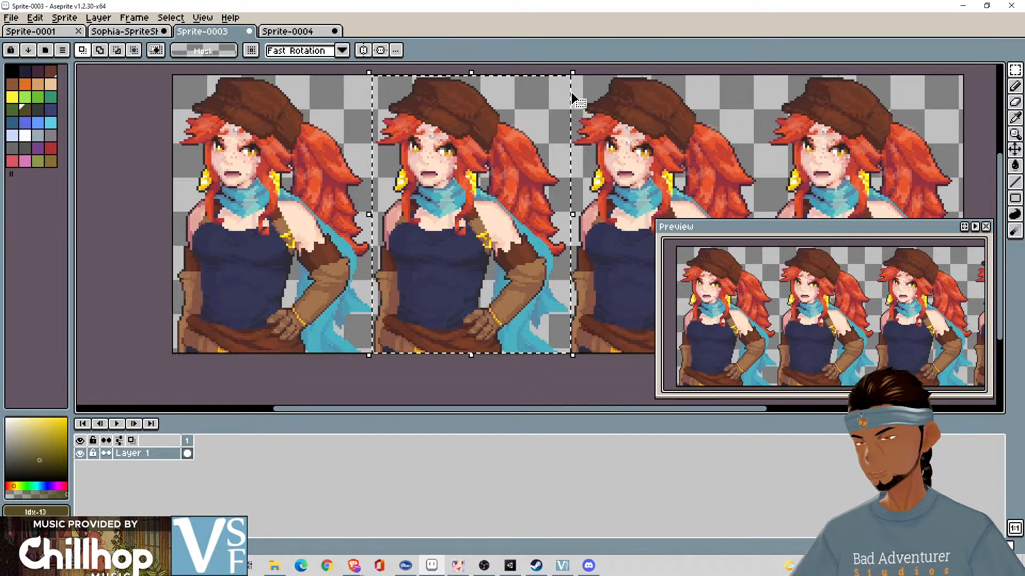
left_click_drag(573, 97, 770, 97)
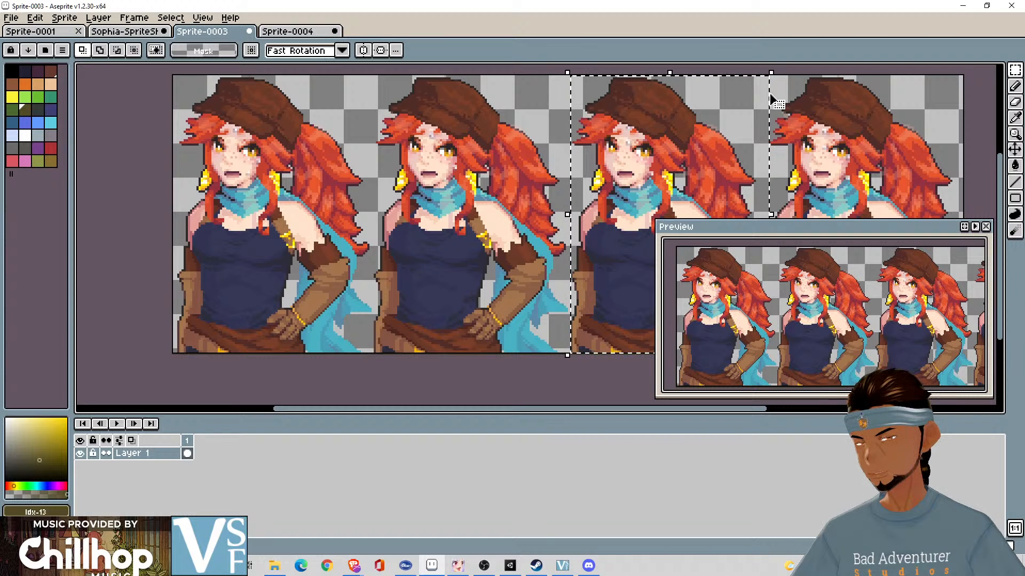
- Try pasting the third confused portrait into frame 3 of Sprite-0004, and undo the paste
left_click(294, 31)
key("ctrl+v")
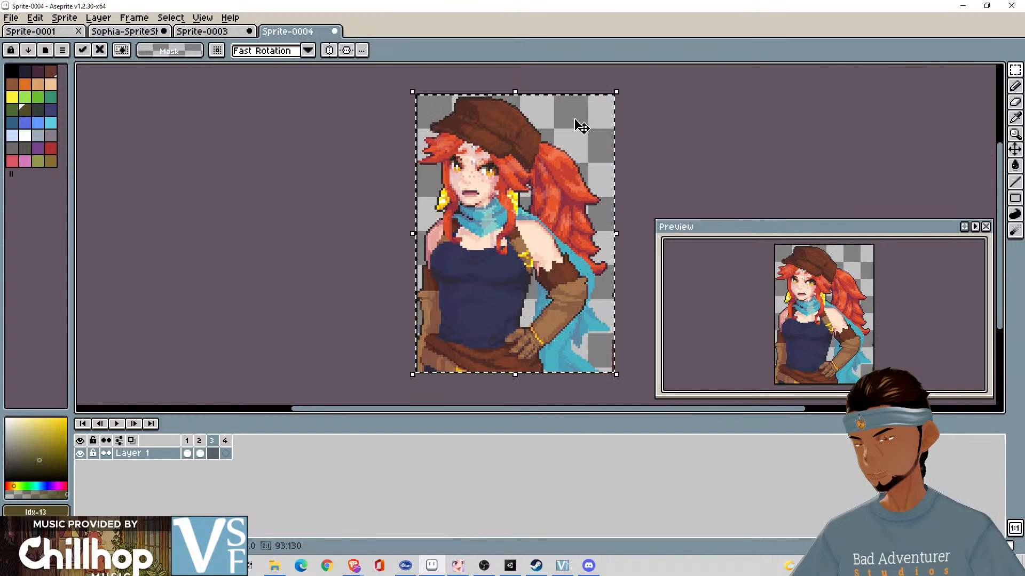
key("ctrl+z")
- Nudge the selection in Sprite-0003 to align with the third portrait, copy it into frame 3 of Sprite-0004 and deselect
left_click(214, 33)
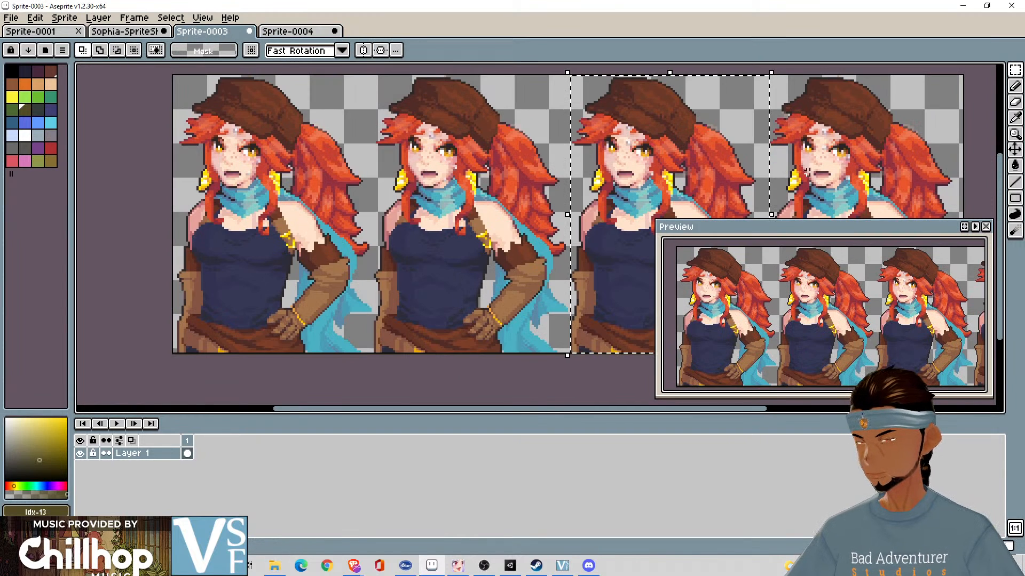
left_click_drag(811, 173, 630, 171)
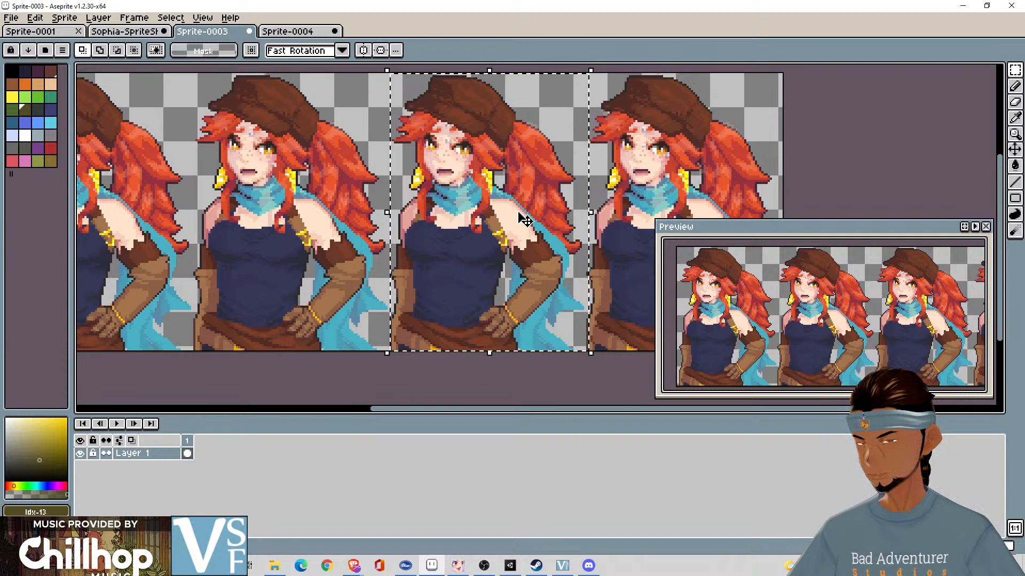
left_click_drag(521, 222, 594, 223)
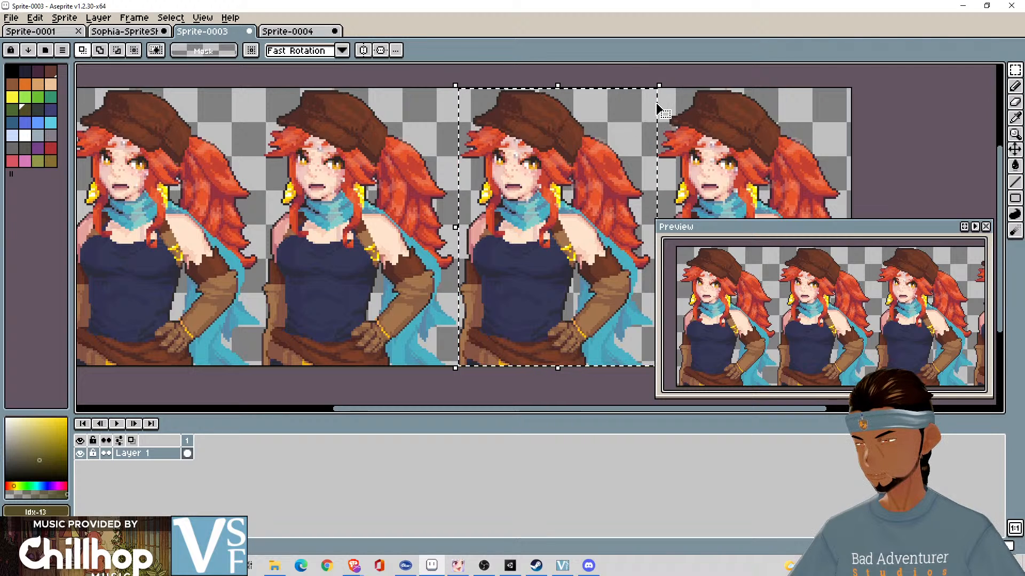
left_click_drag(656, 109, 653, 110)
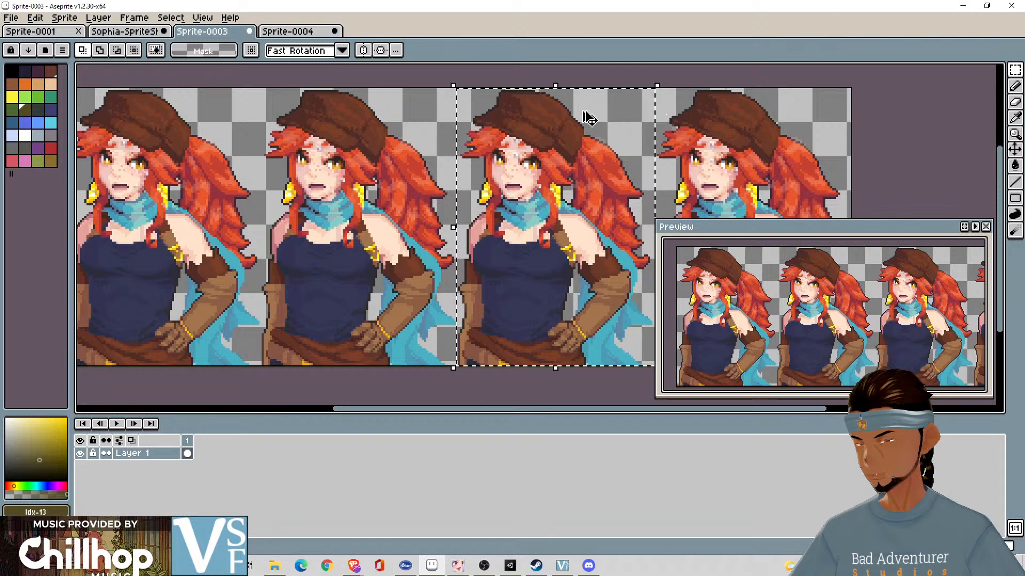
left_click(314, 31)
key("ctrl+v")
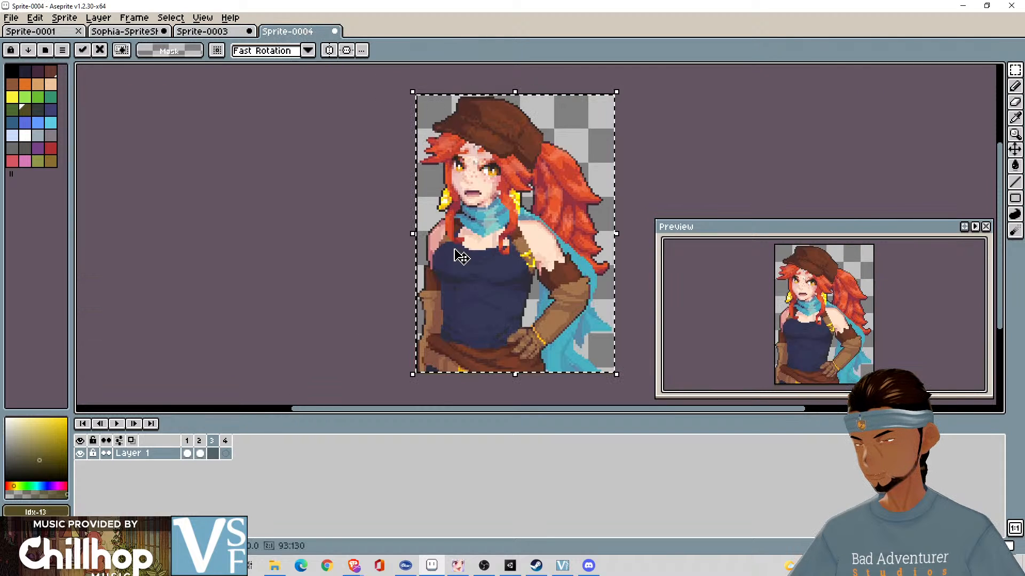
left_click(674, 149)
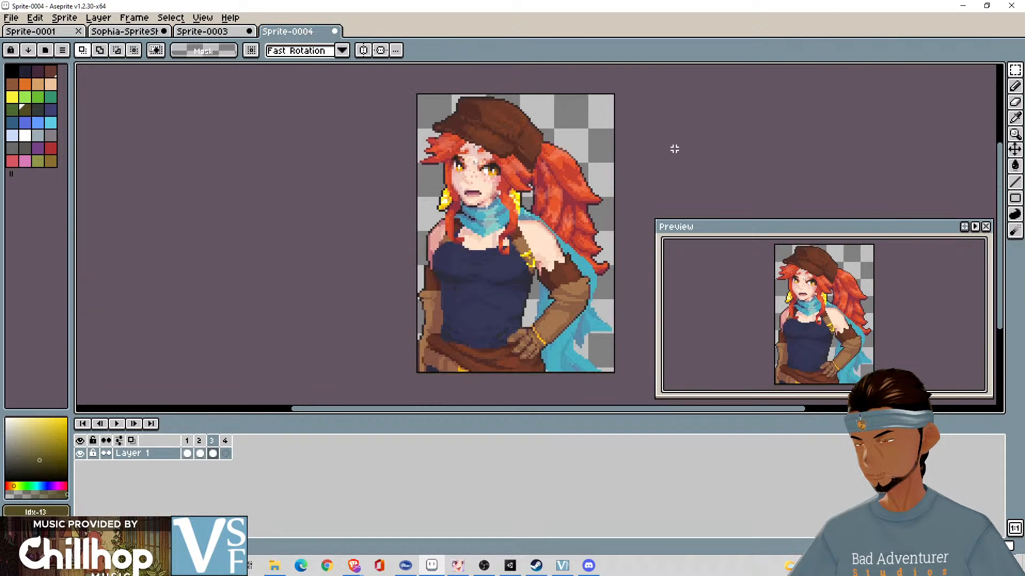
- Clear the portrait in frame 1 of Sprite-0004, paste the copied third portrait in its place and deselect
left_click(213, 453)
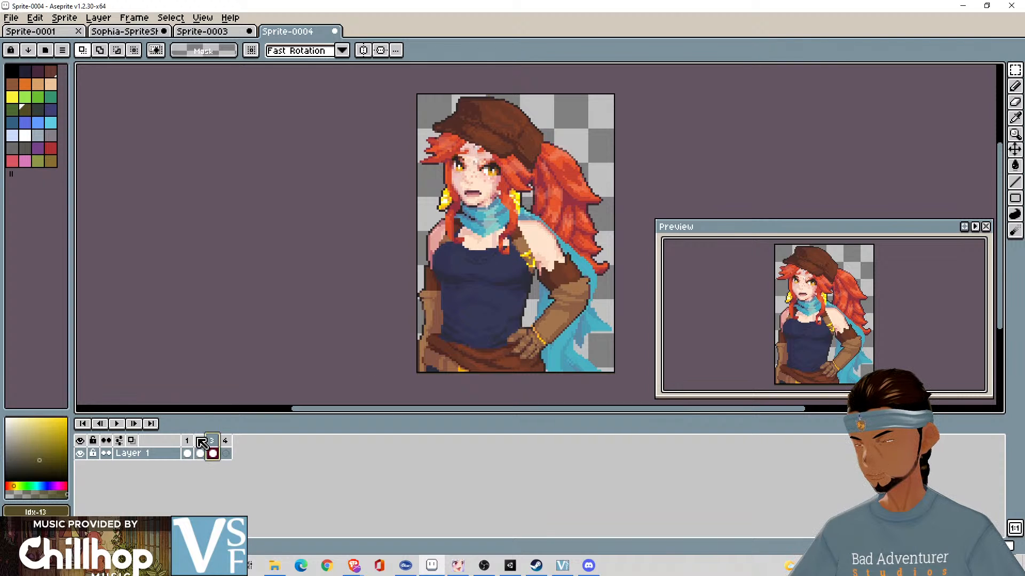
left_click(187, 441)
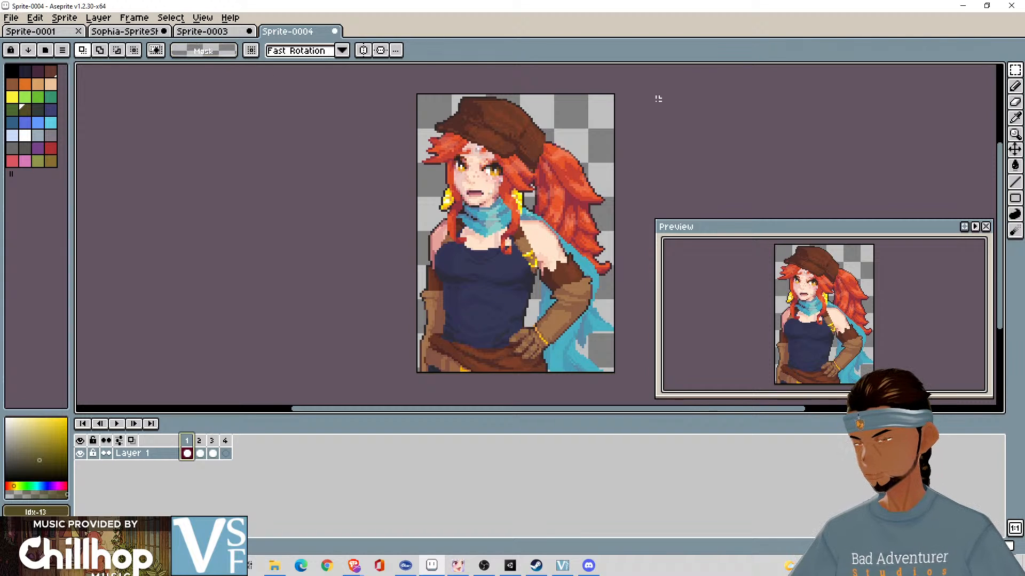
left_click_drag(658, 93, 417, 373)
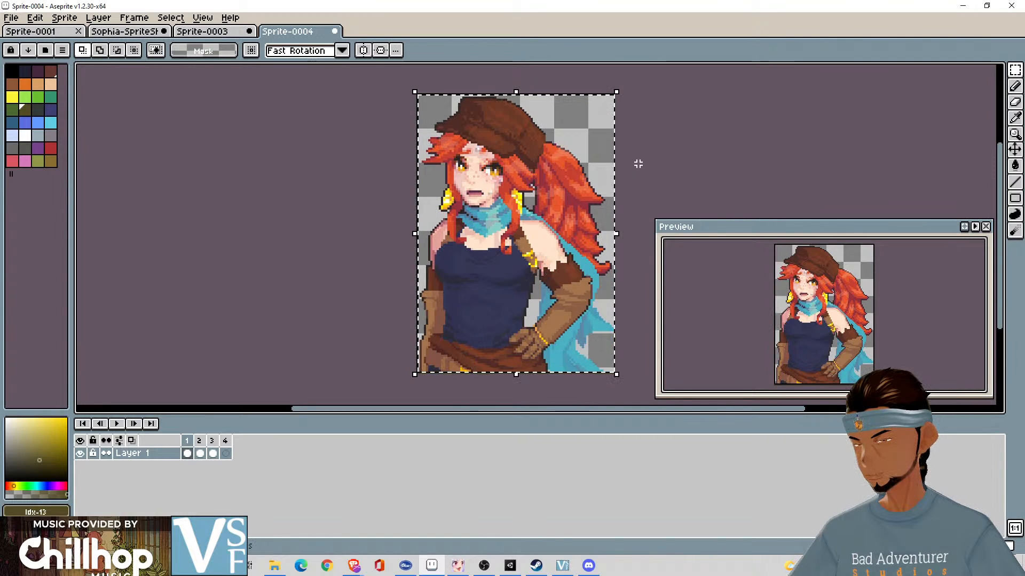
left_click_drag(619, 90, 418, 374)
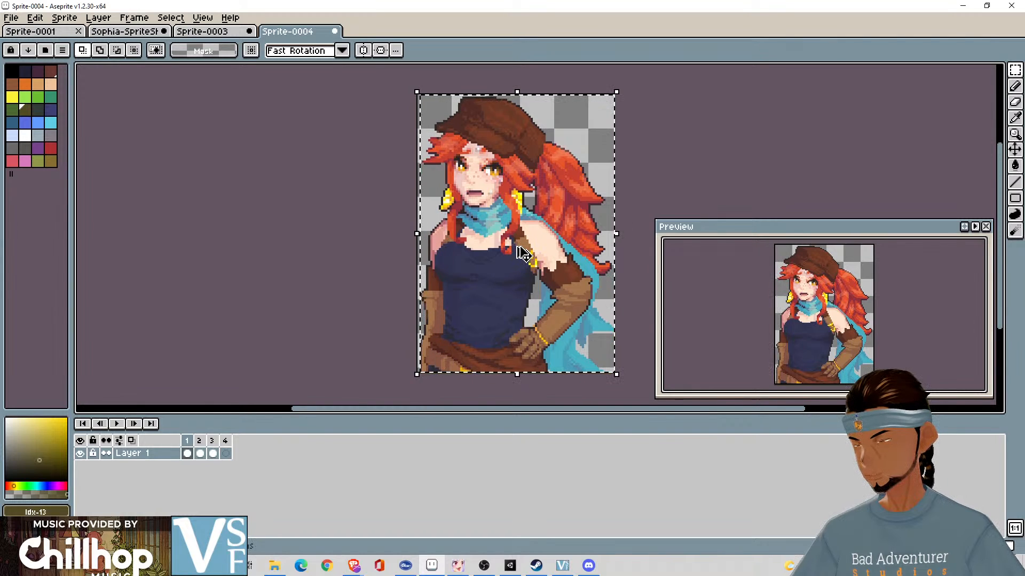
key("Delete")
key("ctrl+v")
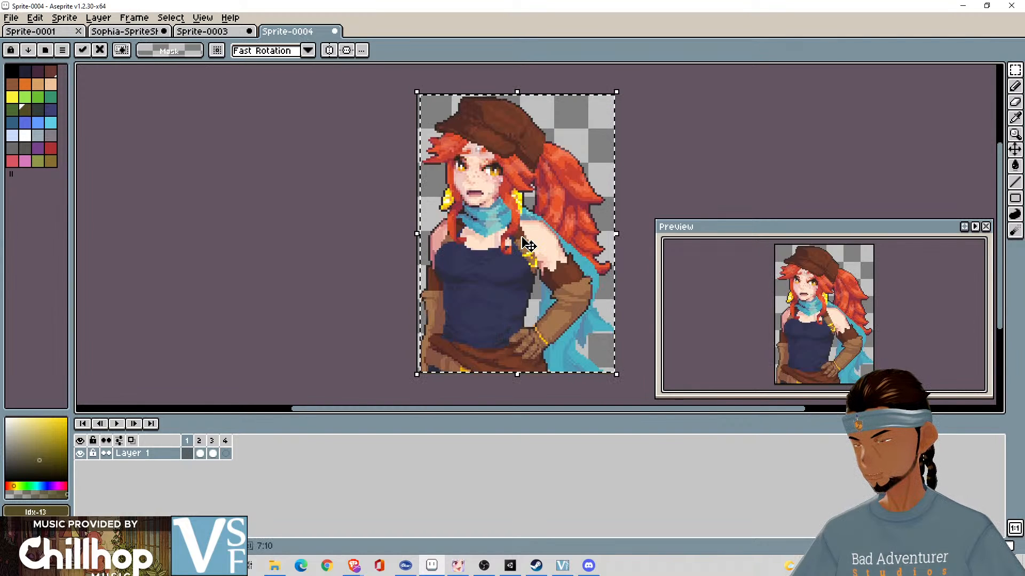
left_click(653, 183)
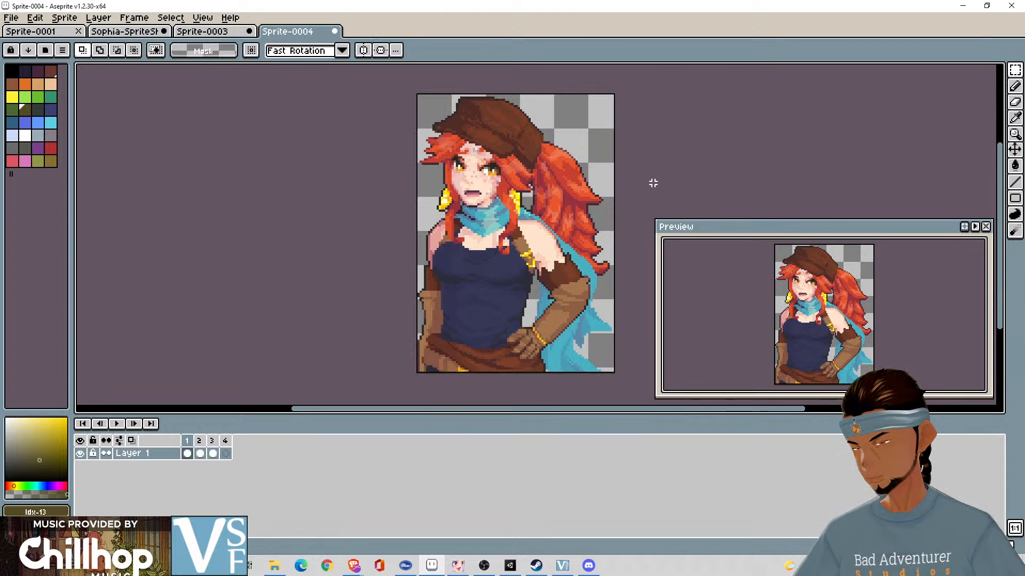
- Flip back and forth through the filled frames of Sprite-0004 to compare the alignment of the confused portraits
key("Right")
key("Right")
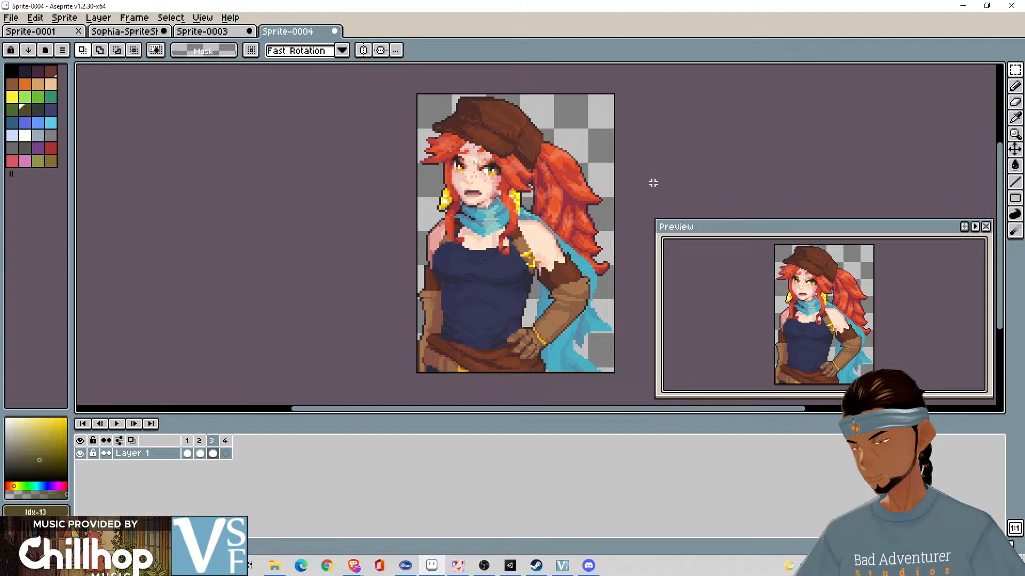
key("Left")
key("Left")
key("Left")
key("Left")
key("Right")
key("Right")
key("Right")
key("Right")
key("Right")
key("Right")
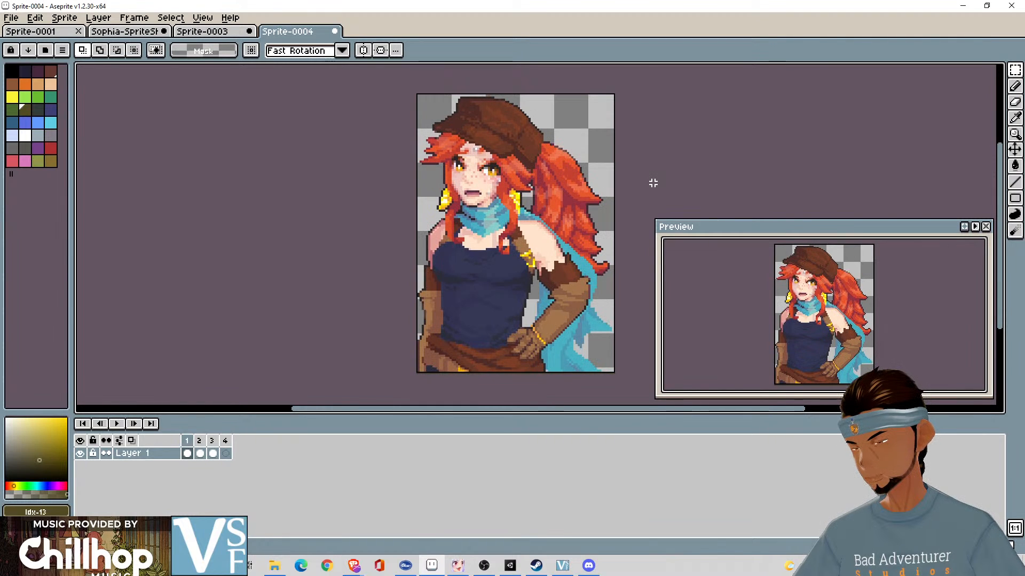
key("Left")
key("Left")
key("Left")
key("Left")
key("Left")
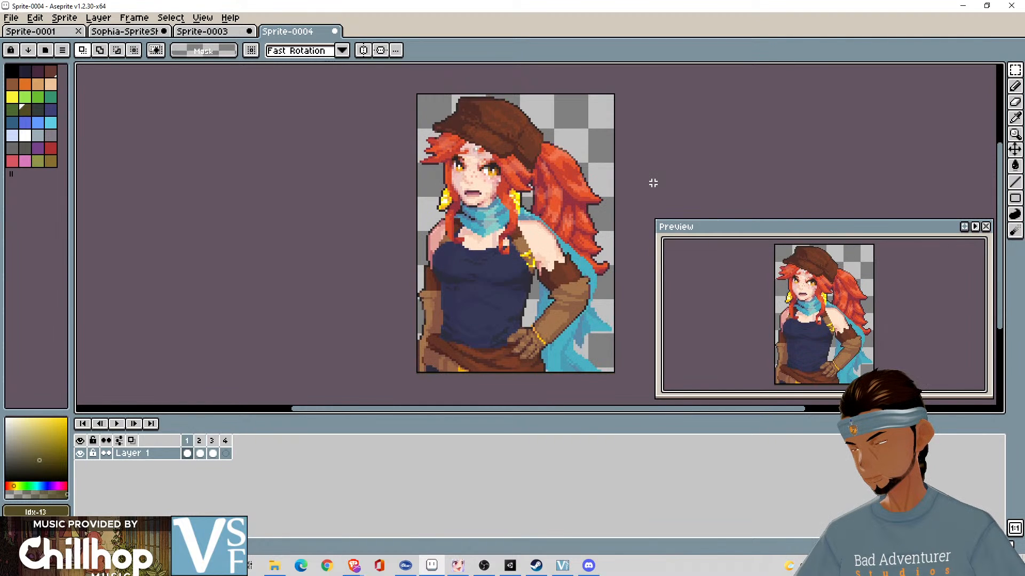
key("Right")
key("Right")
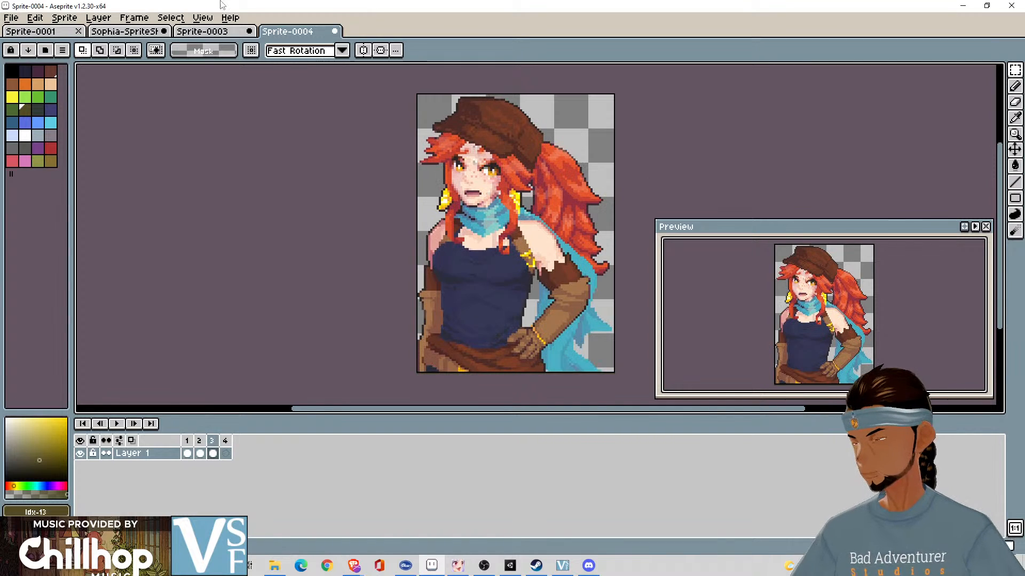
- Shift the selection in Sprite-0003 onto the fourth confused portrait, aligned with the canvas edge
left_click(138, 34)
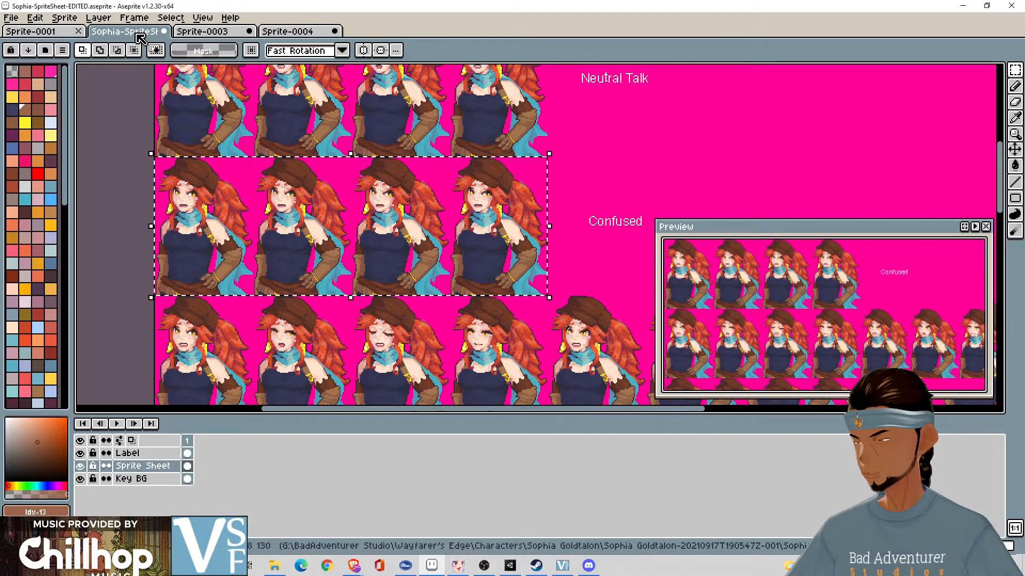
left_click(205, 34)
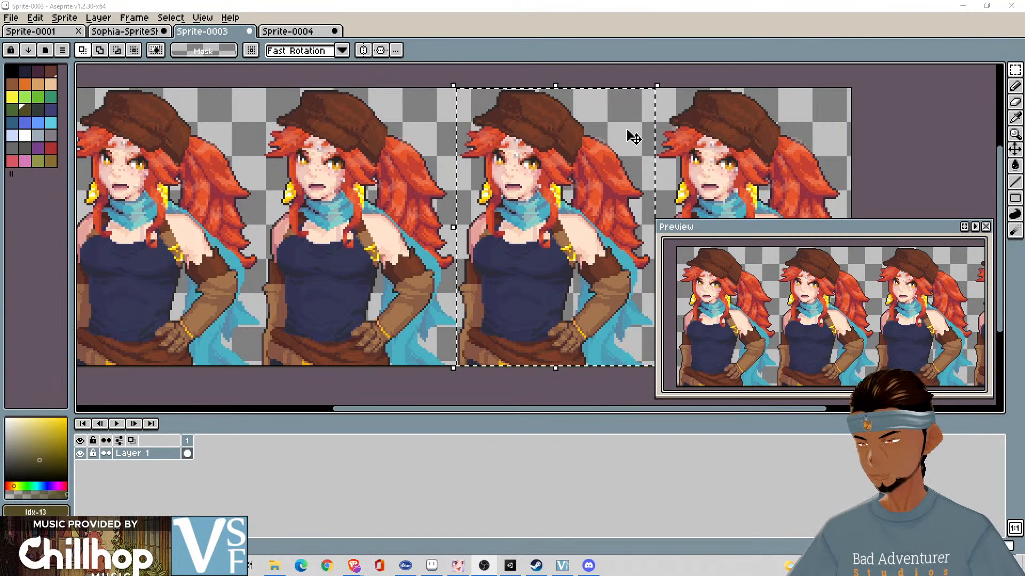
left_click(317, 34)
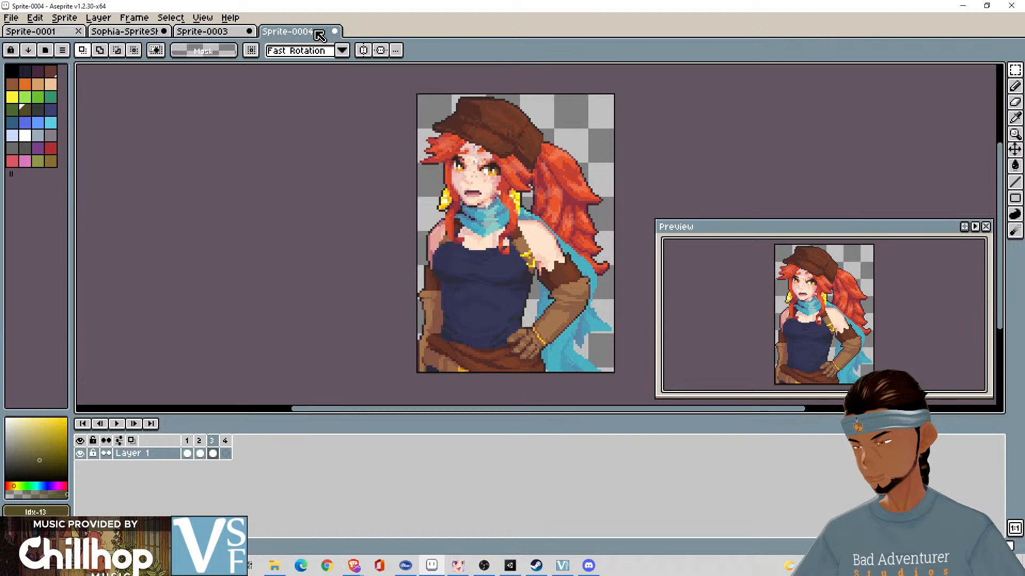
left_click(209, 35)
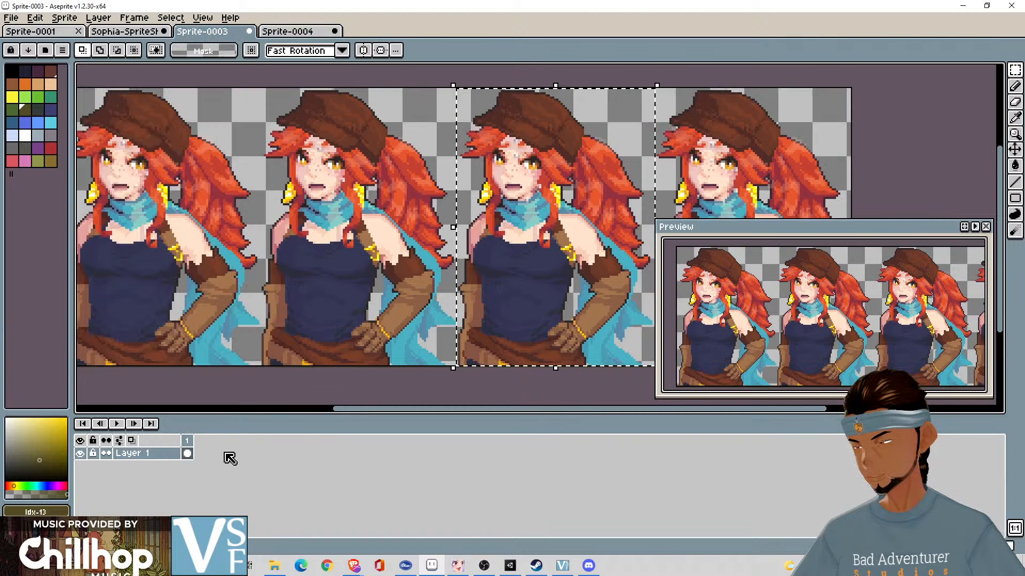
left_click_drag(654, 106, 845, 106)
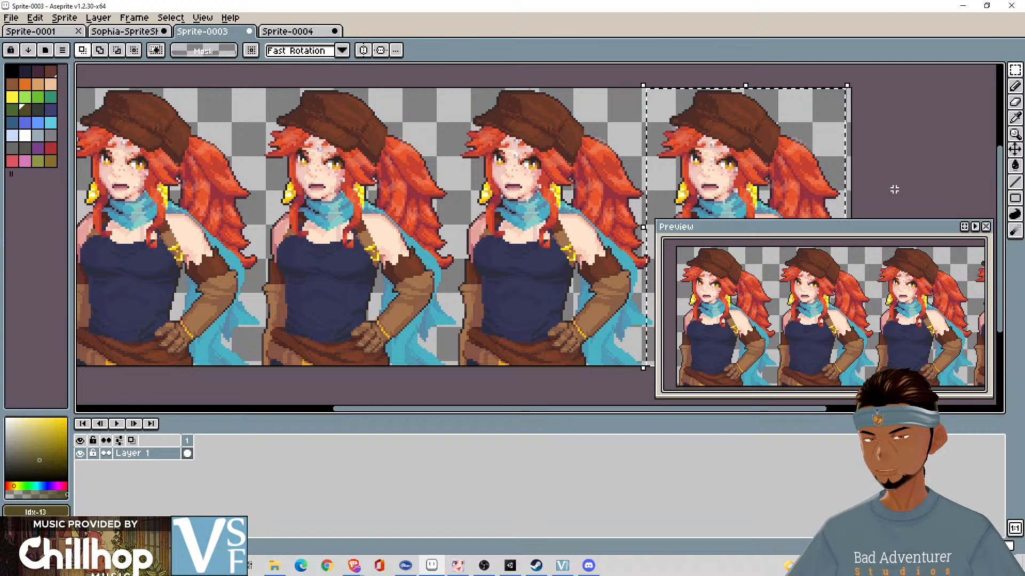
left_click_drag(891, 188, 656, 154)
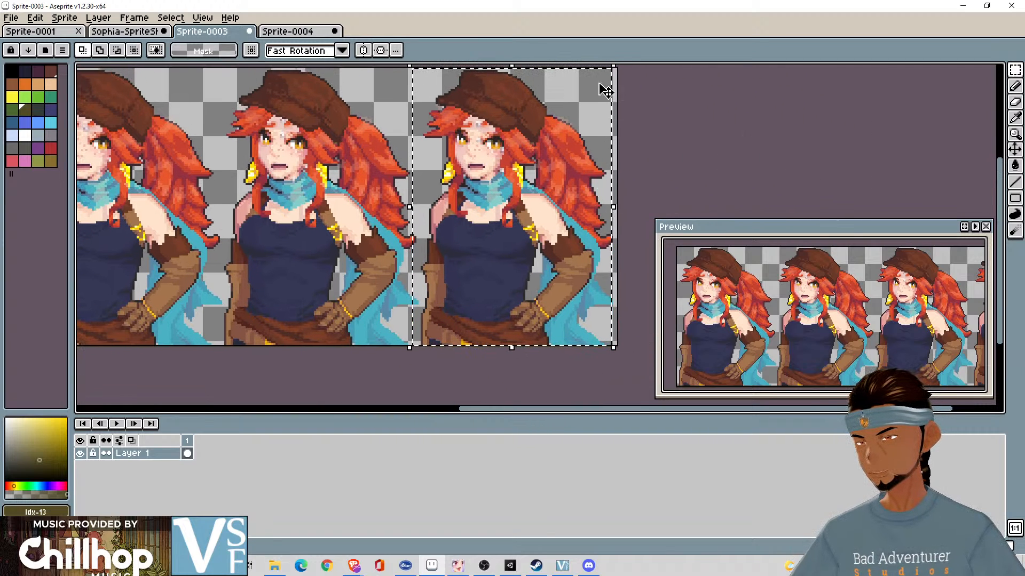
left_click_drag(577, 70, 585, 70)
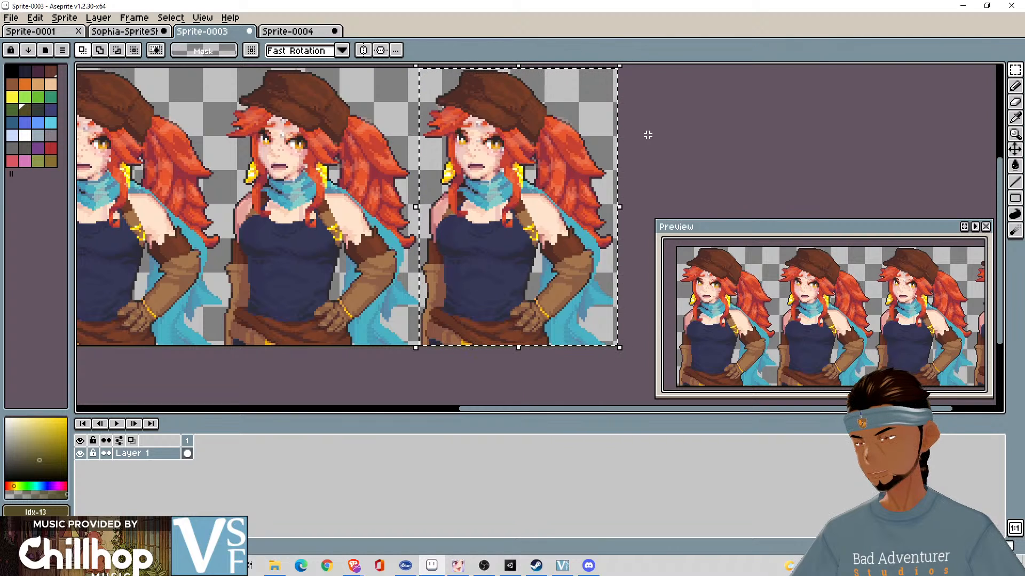
- Paste the fourth confused portrait into frame 4 of Sprite-0004, deselect and play the animation through
left_click(299, 31)
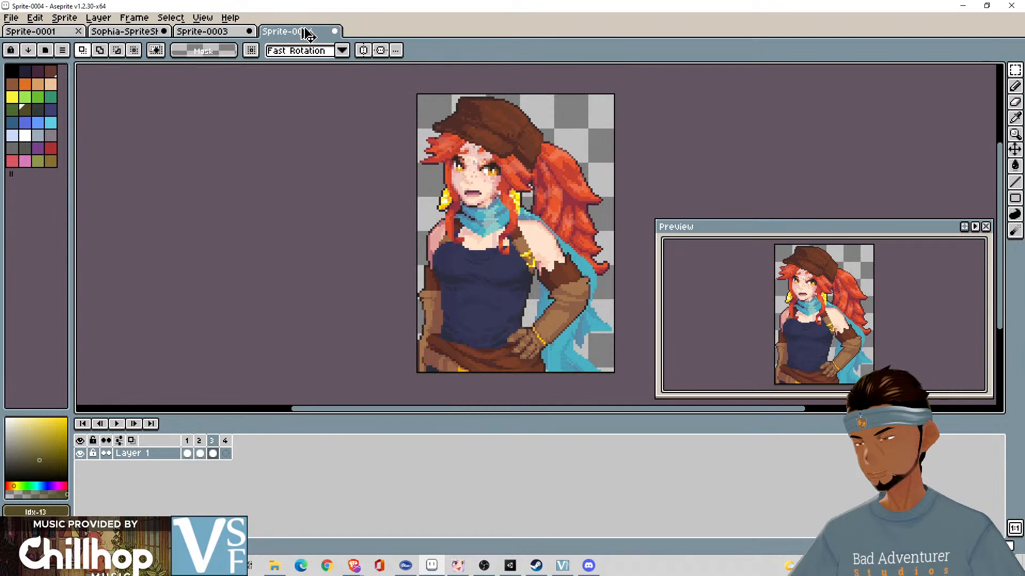
left_click(226, 453)
key("ctrl+v")
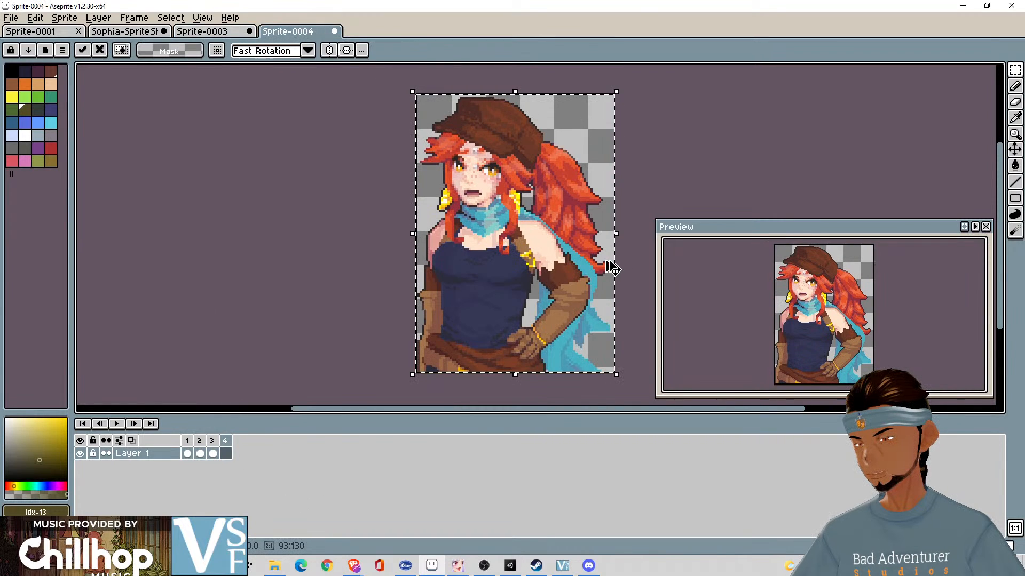
left_click(676, 175)
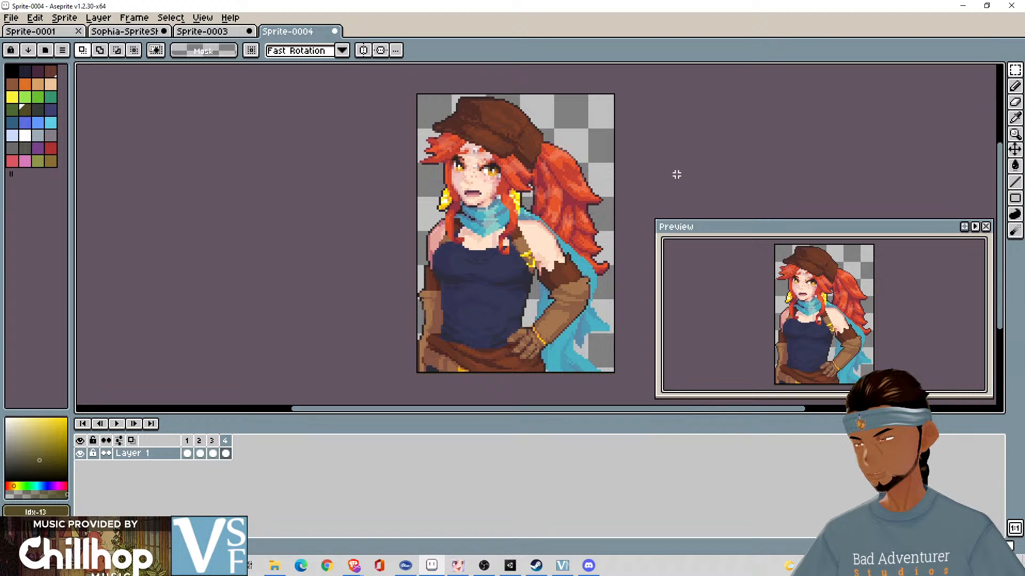
left_click(123, 425)
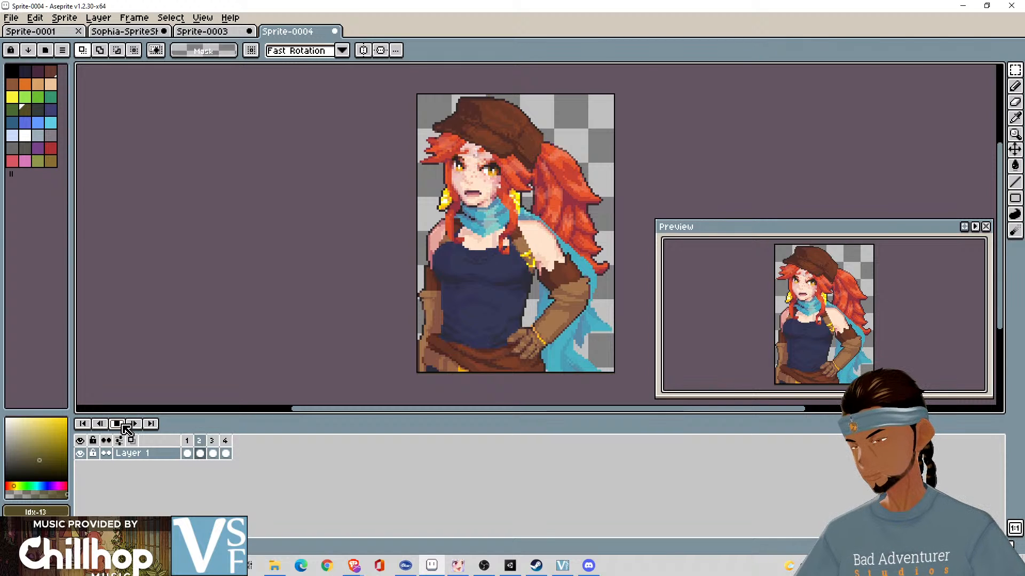
left_click(123, 426)
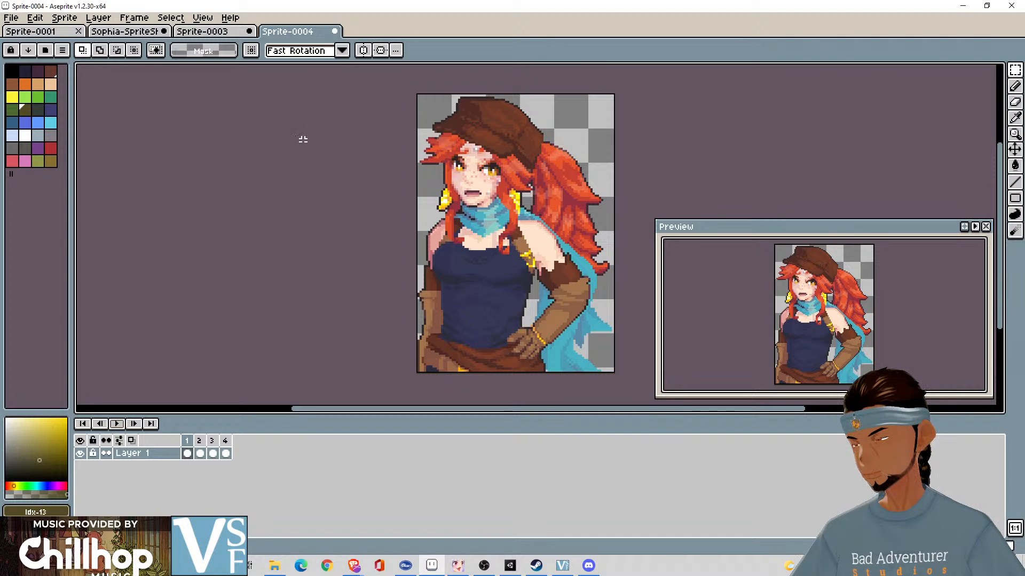
- Export the frames of Sprite-0004 as a sprite sheet named Confused.png in the Pixel Animations folder
left_click(10, 17)
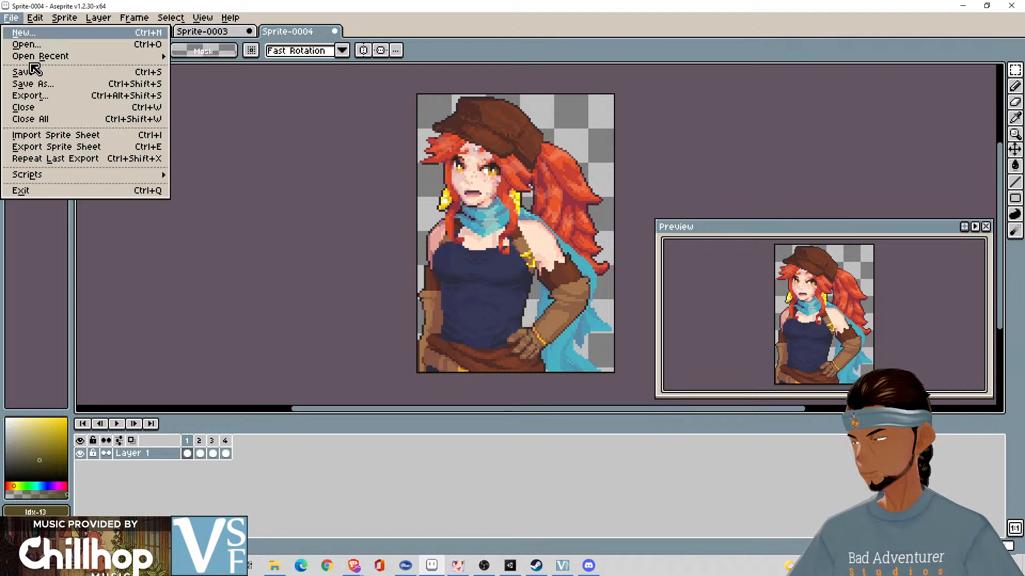
left_click(61, 154)
left_click(565, 268)
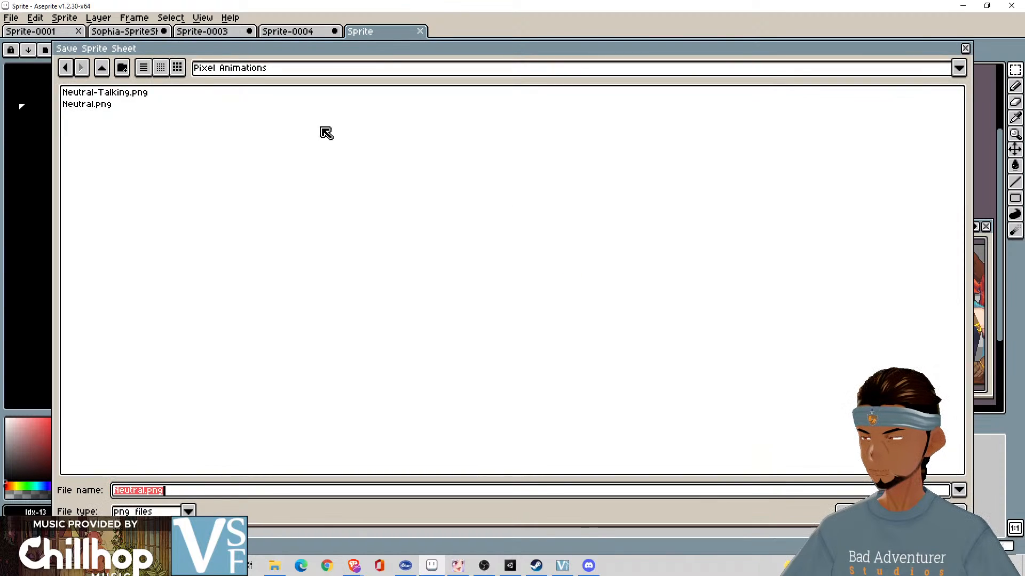
key("Home")
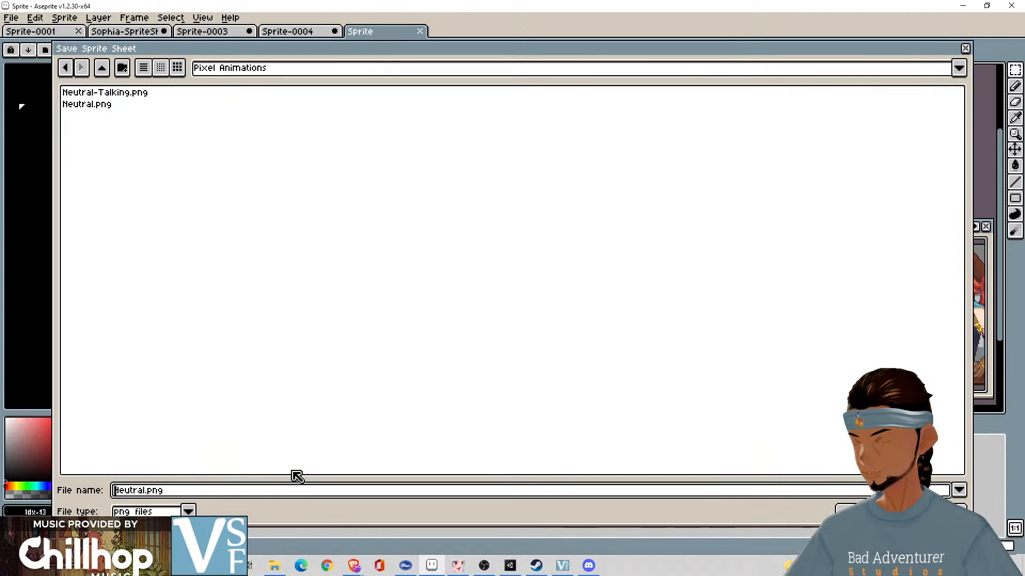
key("Delete")
key("Delete")
type("C")
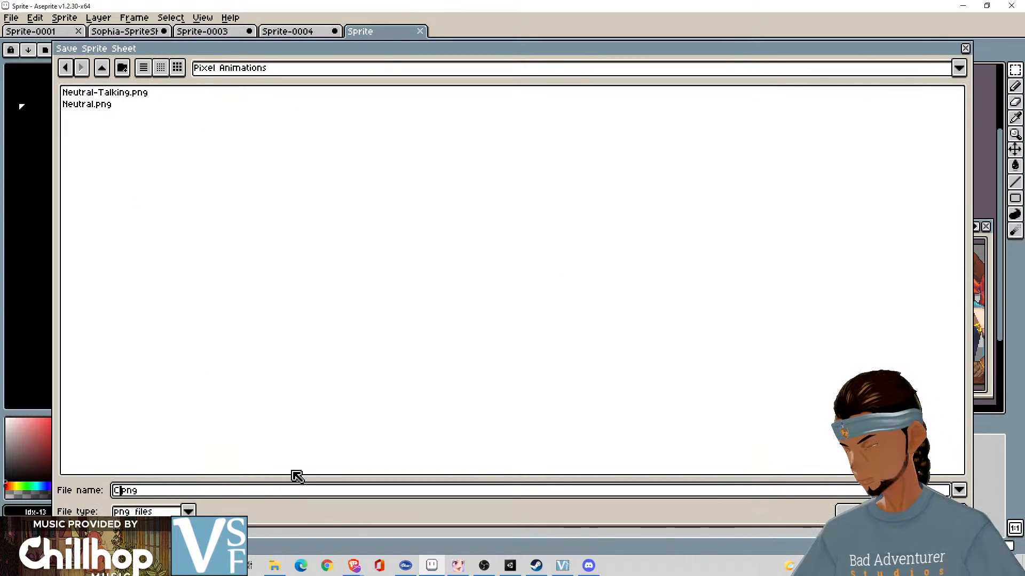
type("onfuse")
type("d.")
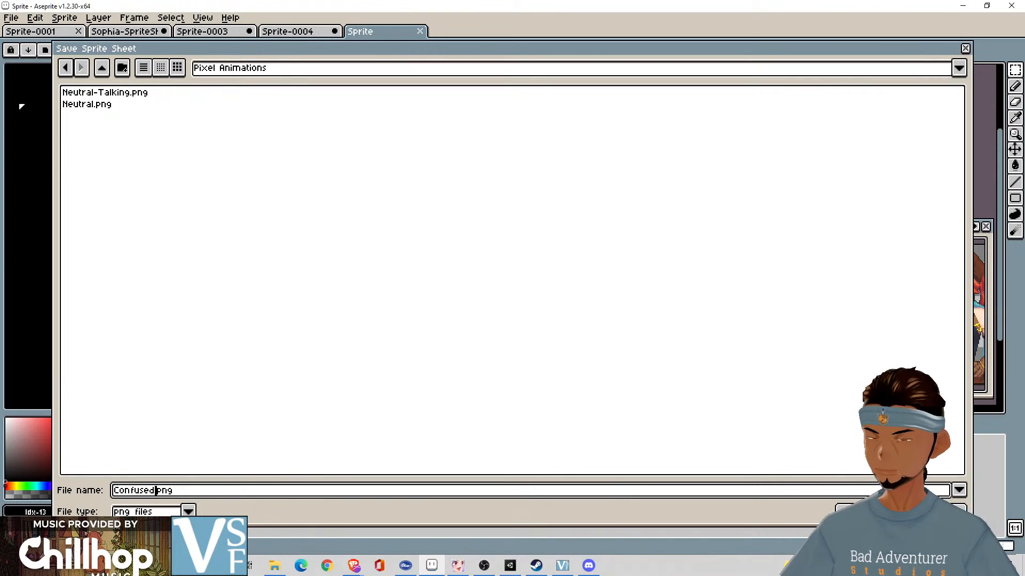
key("Return")
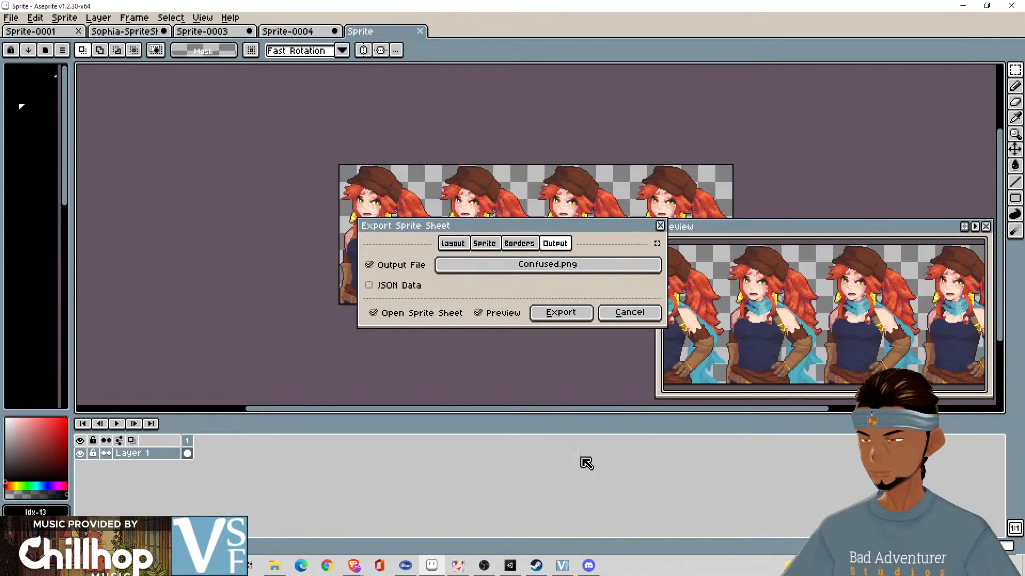
left_click(571, 315)
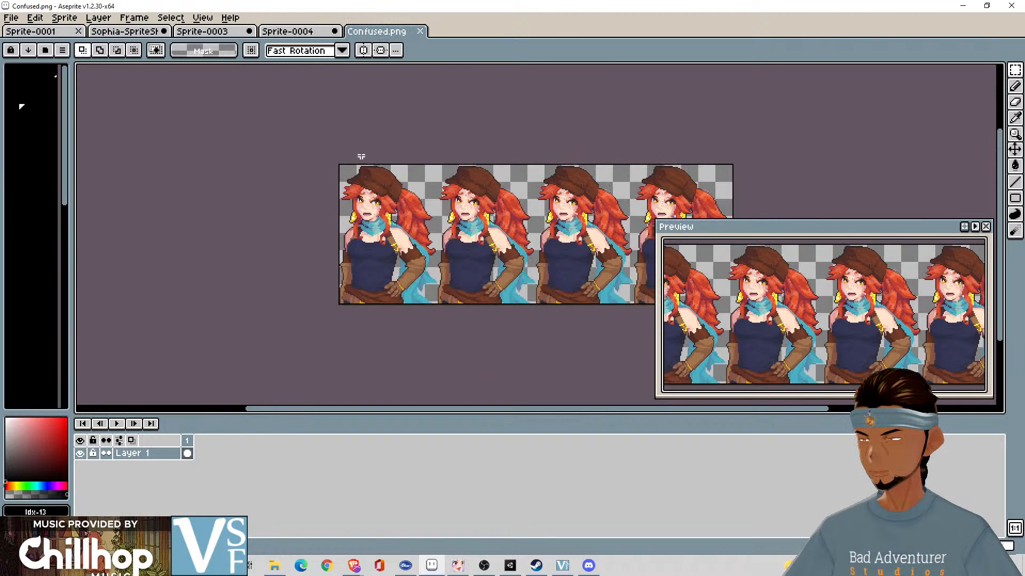
- Examine the last portrait's edges in the exported Confused.png, and play the Sprite-0004 animation to check its frames
left_click_drag(711, 180, 534, 171)
scroll(559, 303, "up", 4)
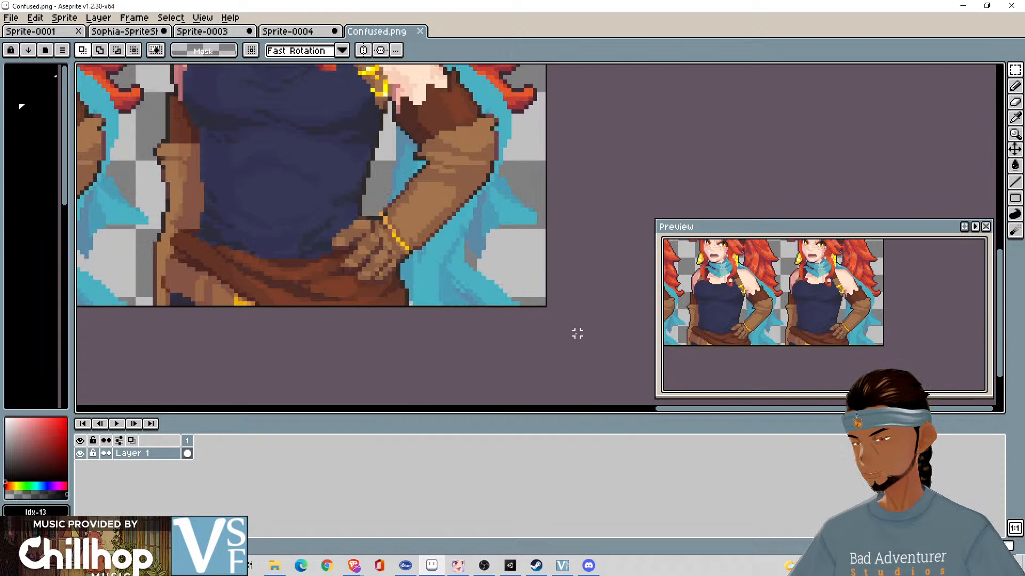
scroll(568, 282, "down", 3)
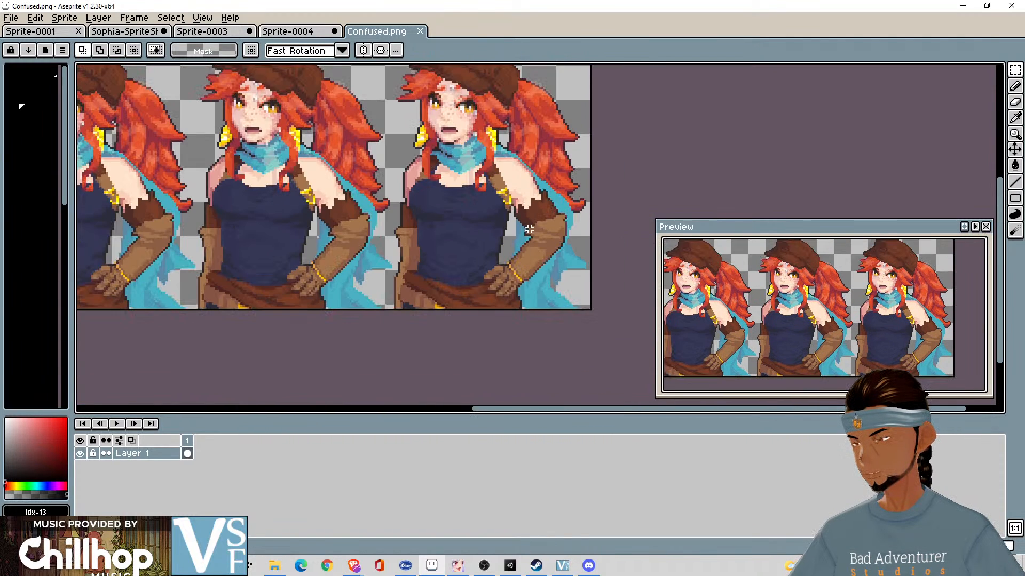
left_click(311, 33)
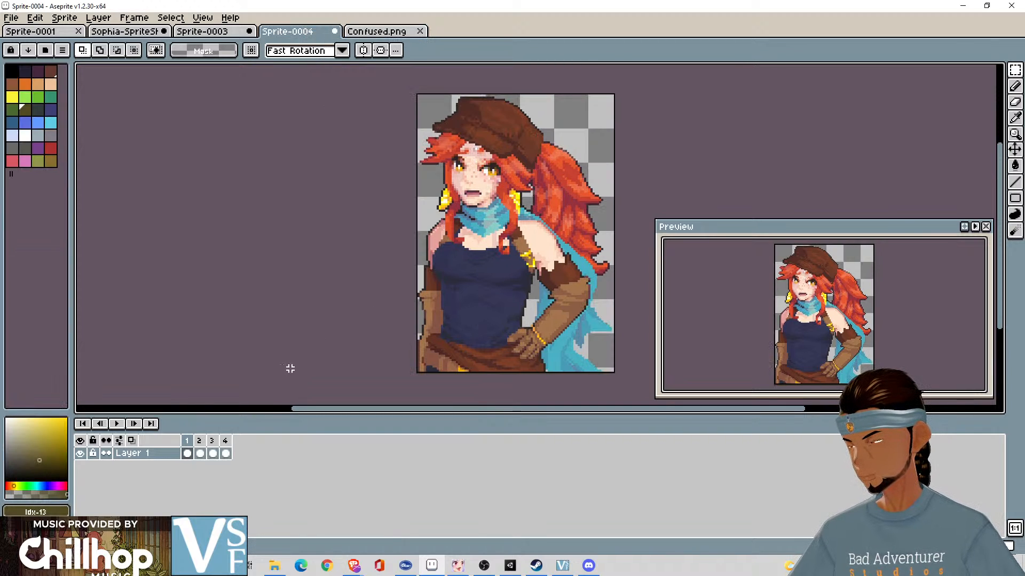
left_click(122, 427)
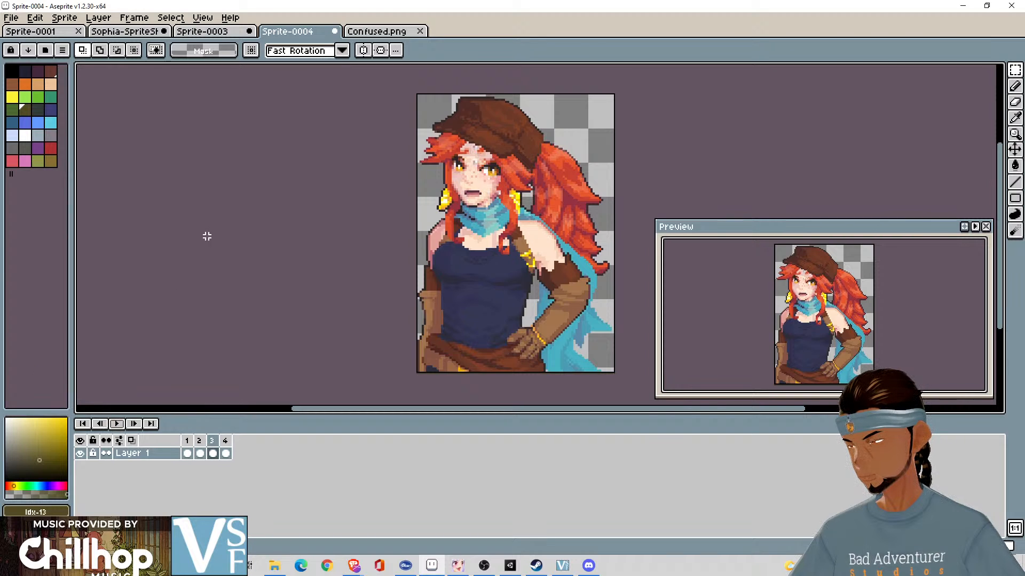
left_click(192, 443)
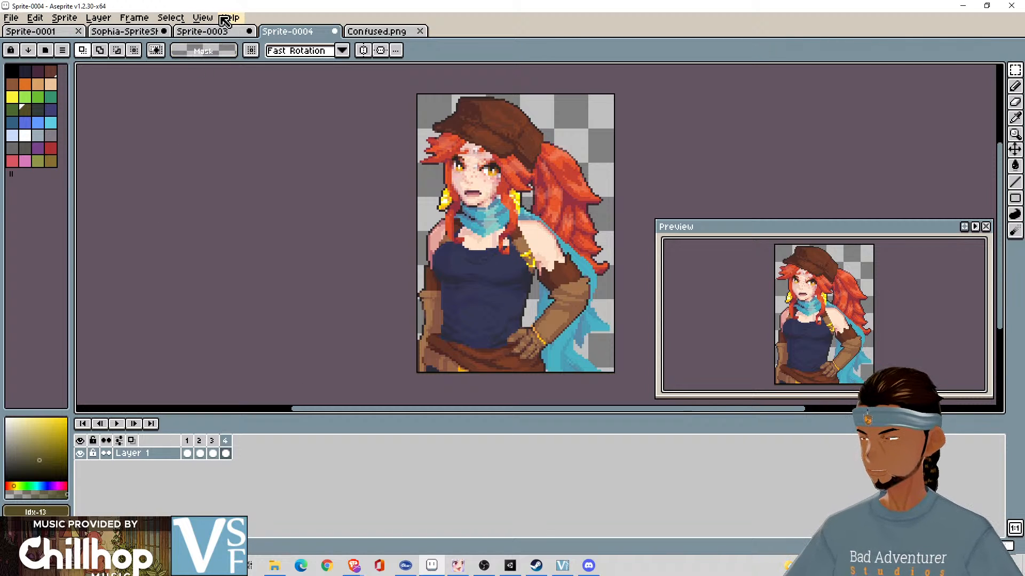
- Restore the selection around the Confused row in the Sophia sprite sheet and check its bounds against the portraits
left_click(144, 35)
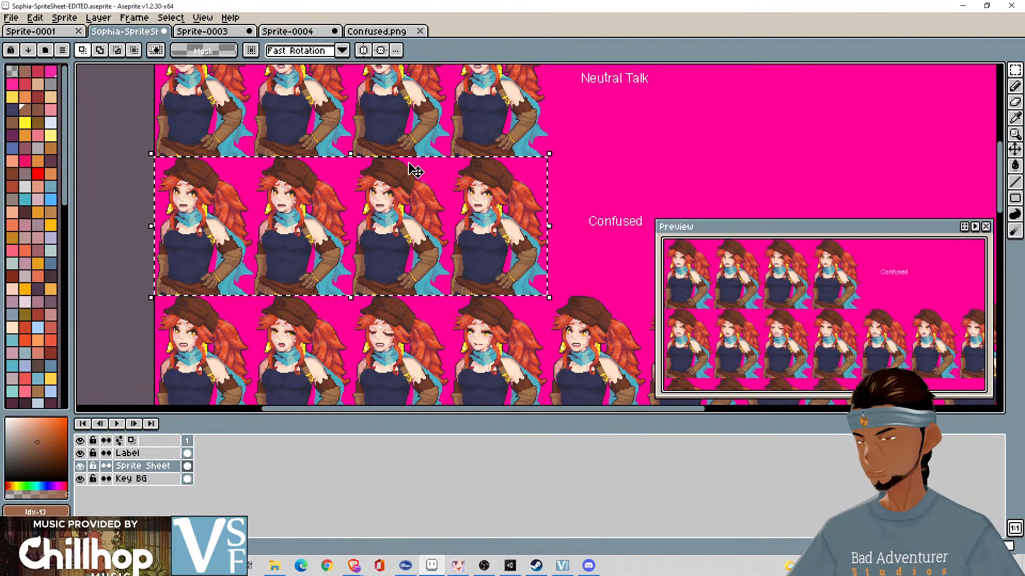
scroll(577, 282, "up", 3)
scroll(484, 251, "down", 2)
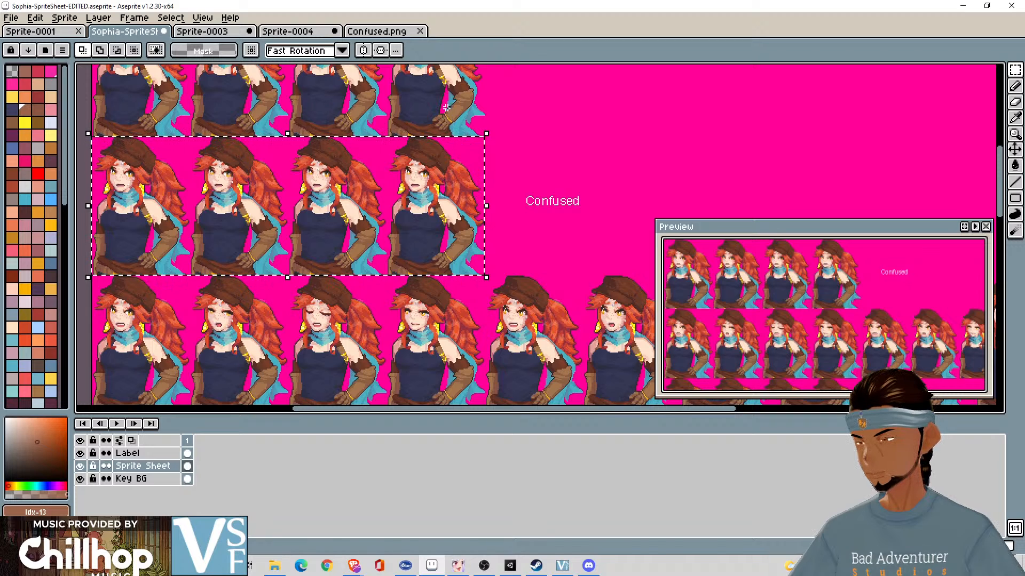
left_click(499, 167)
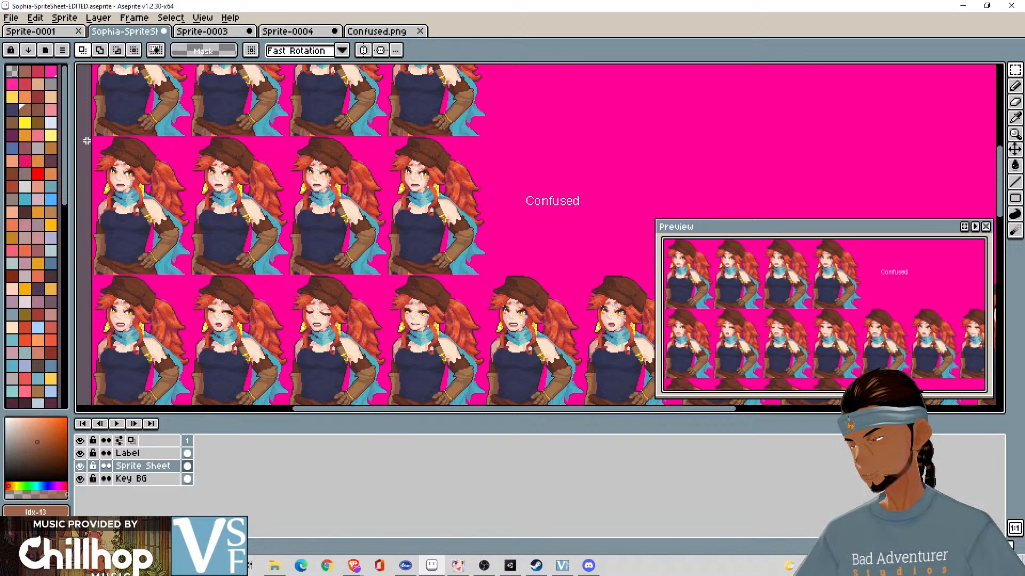
left_click_drag(87, 141, 109, 144)
key("ctrl+shift+d")
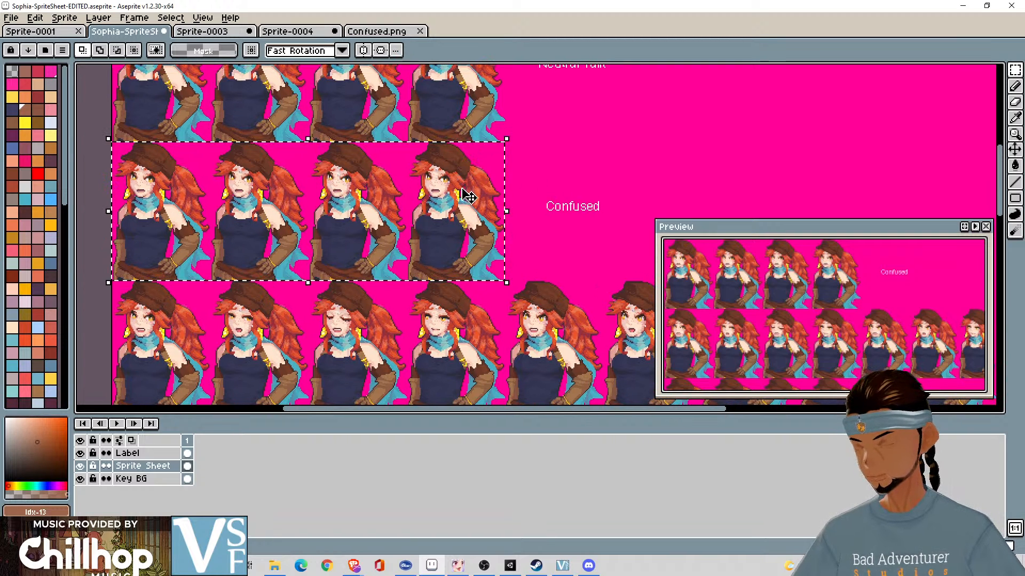
scroll(178, 205, "up", 5)
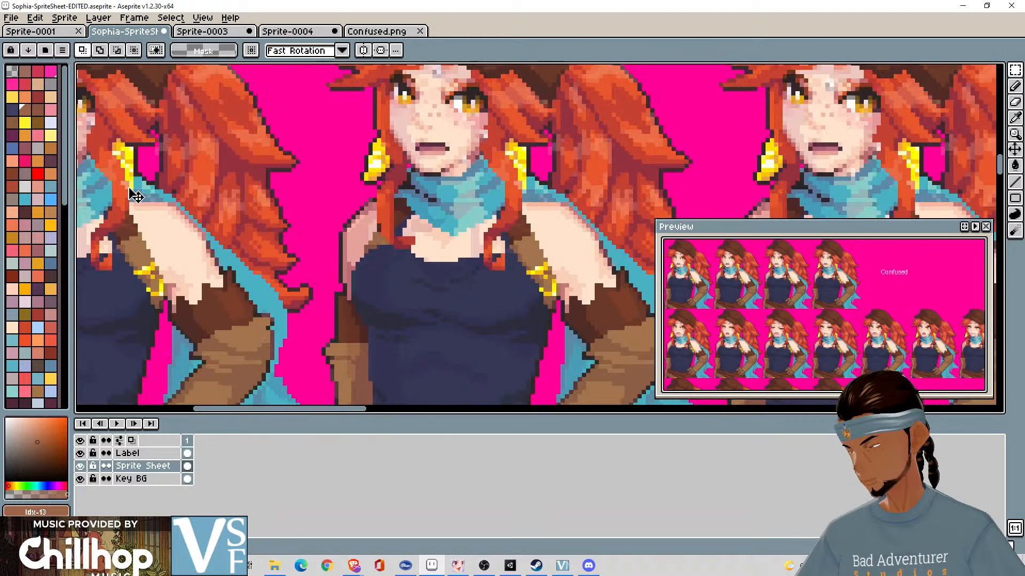
- Try to nudge the selected Confused row sideways against the sheet's edge, and cancel the move
left_click_drag(135, 192, 474, 189)
key("Right")
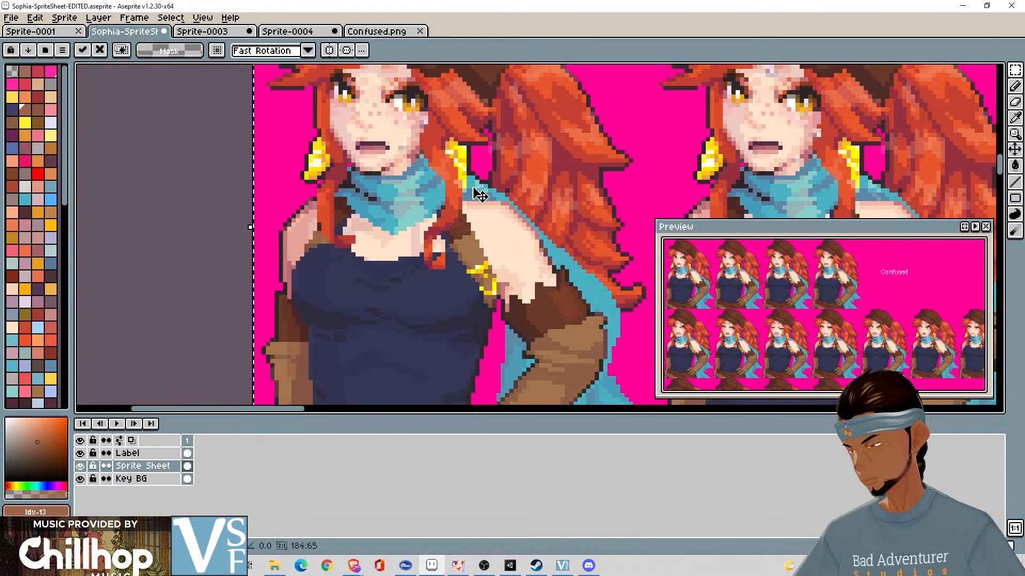
key("Left")
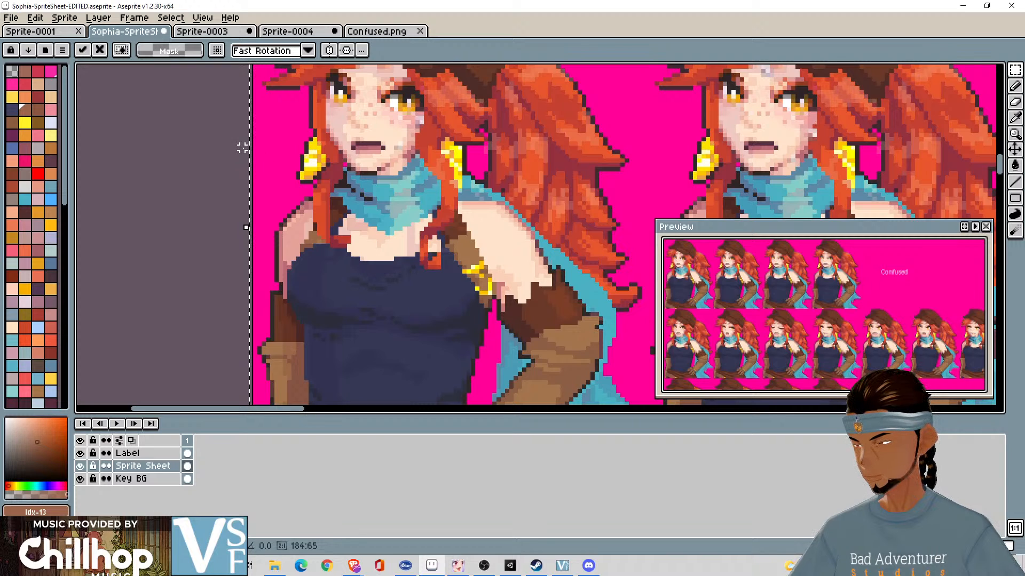
left_click_drag(258, 158, 263, 158)
key("Escape")
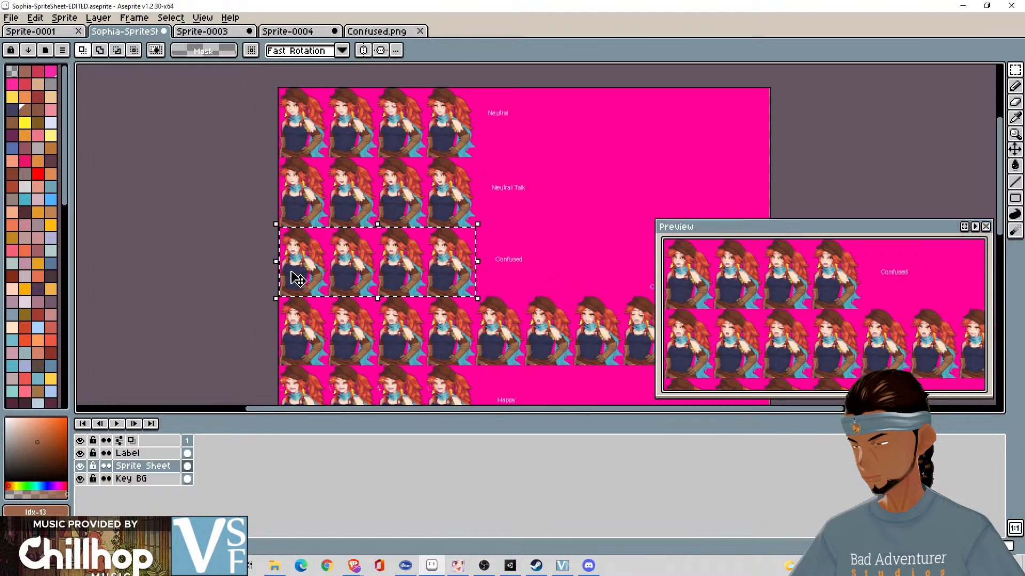
scroll(257, 272, "down", 3)
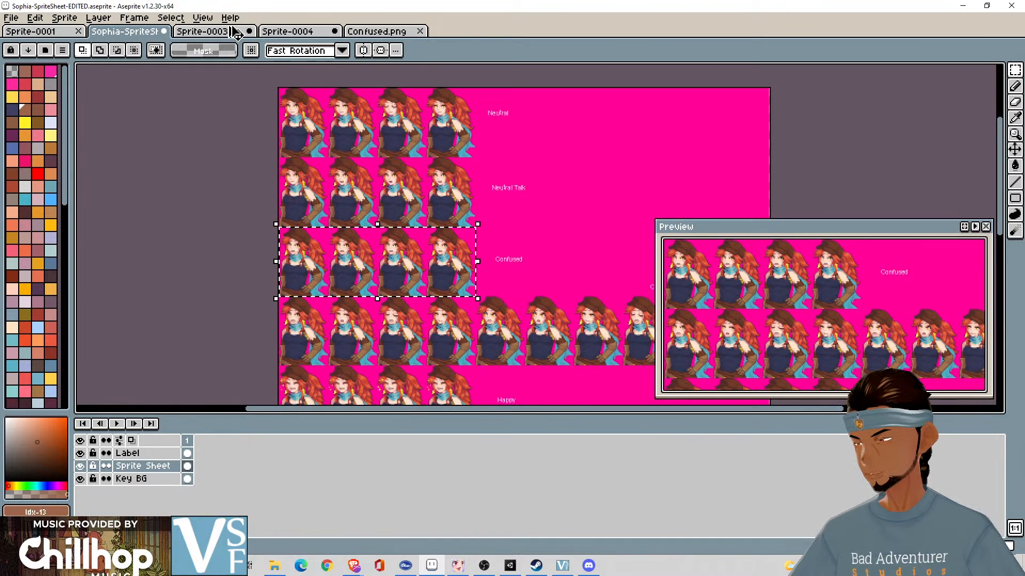
- Cut the whole confused strip in Sprite-0003, paste it back onto the canvas and commit it
left_click(231, 33)
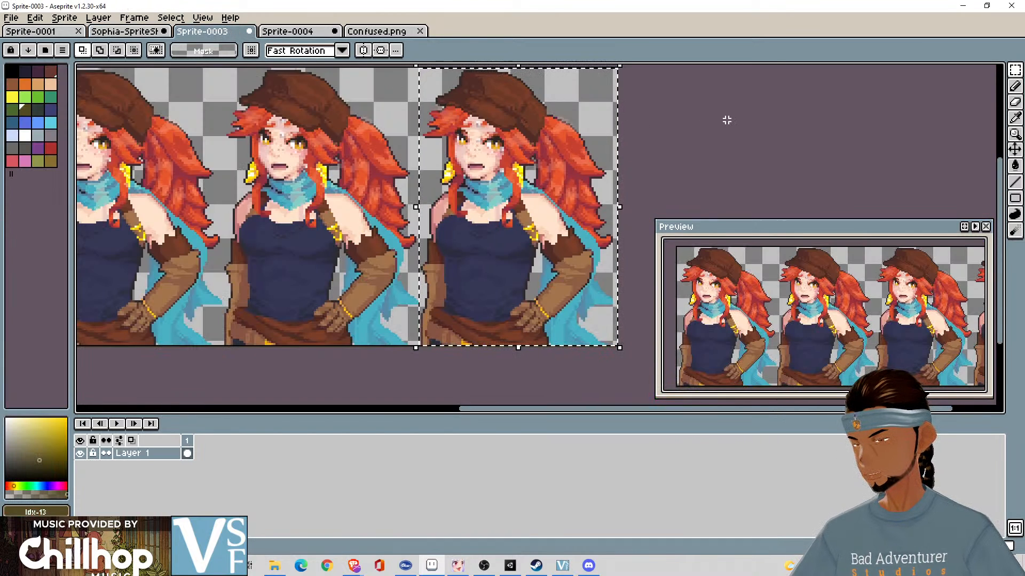
key("ctrl+a")
key("ctrl+x")
key("ctrl+v")
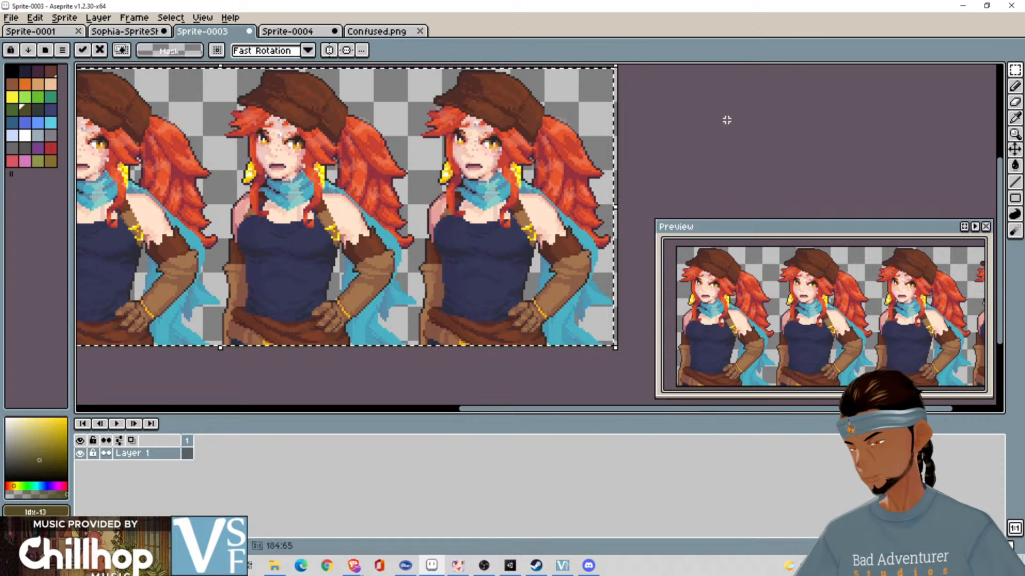
scroll(726, 120, "down", 2)
scroll(726, 120, "up", 1)
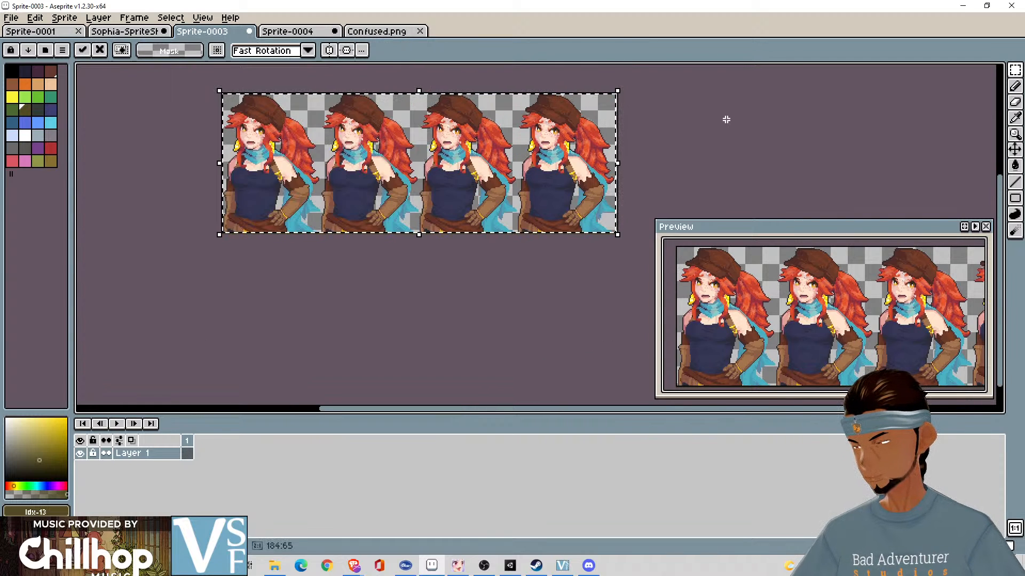
key("Return")
- Redraw the selection around the fourth confused portrait in Sprite-0003 over the full canvas height and copy it
scroll(726, 120, "up", 2)
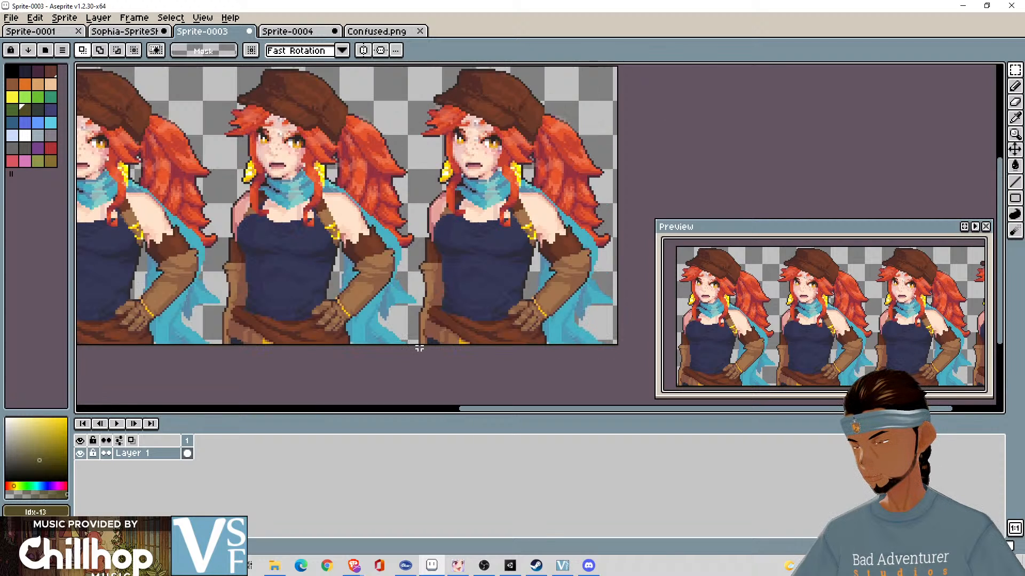
left_click_drag(419, 347, 615, 115)
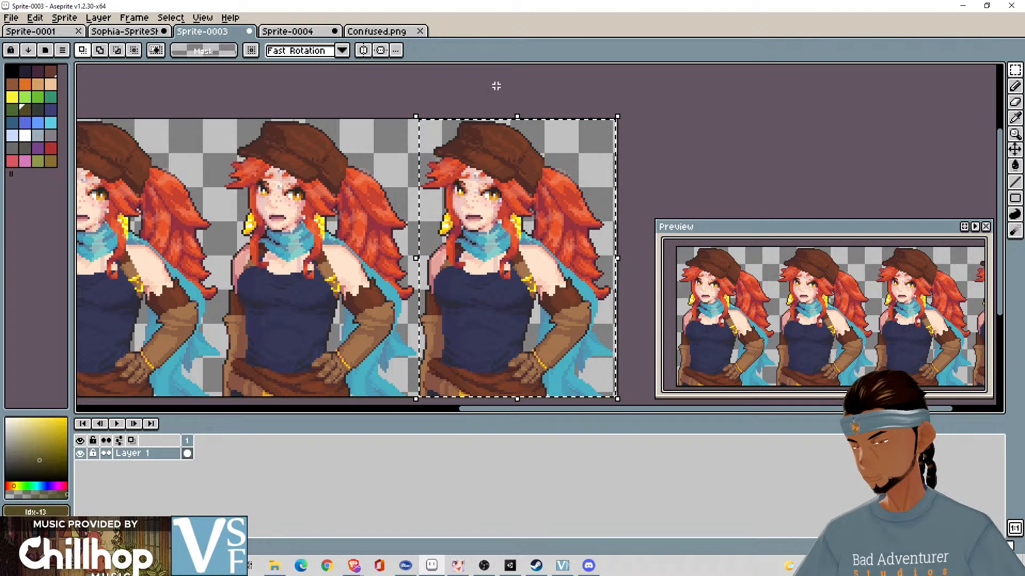
left_click(659, 122)
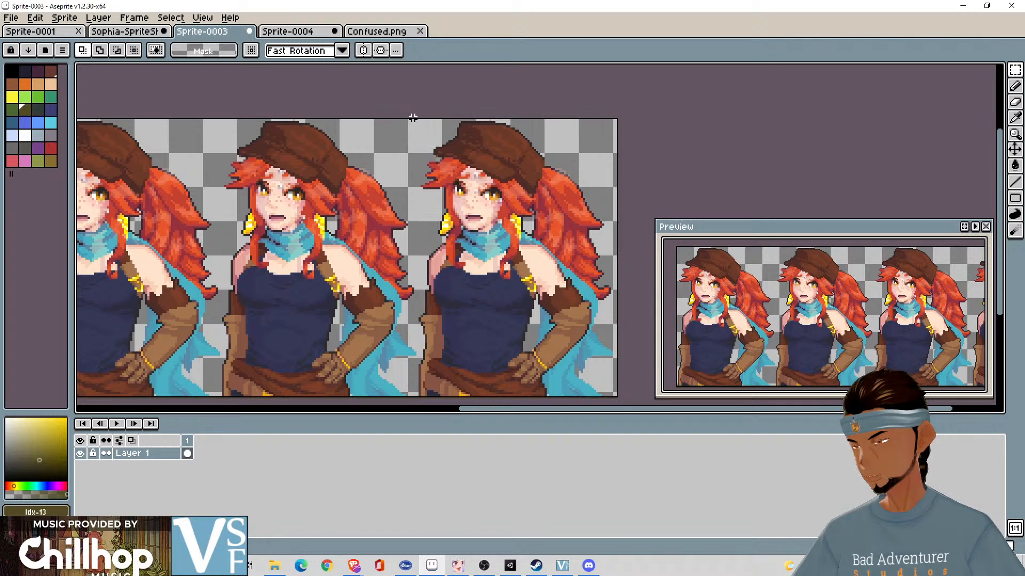
left_click_drag(413, 118, 580, 367)
left_click(434, 378)
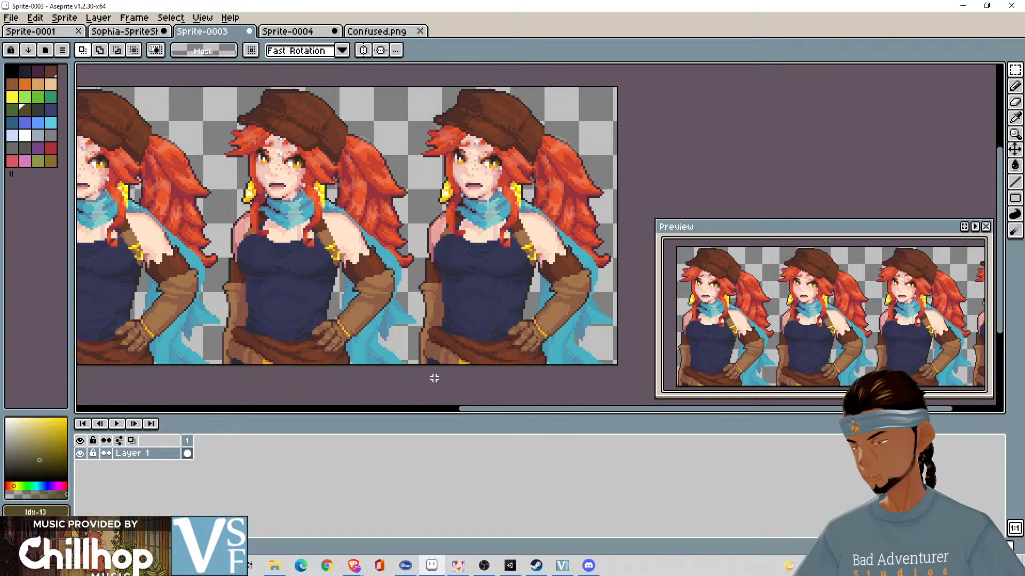
left_click_drag(417, 365, 612, 83)
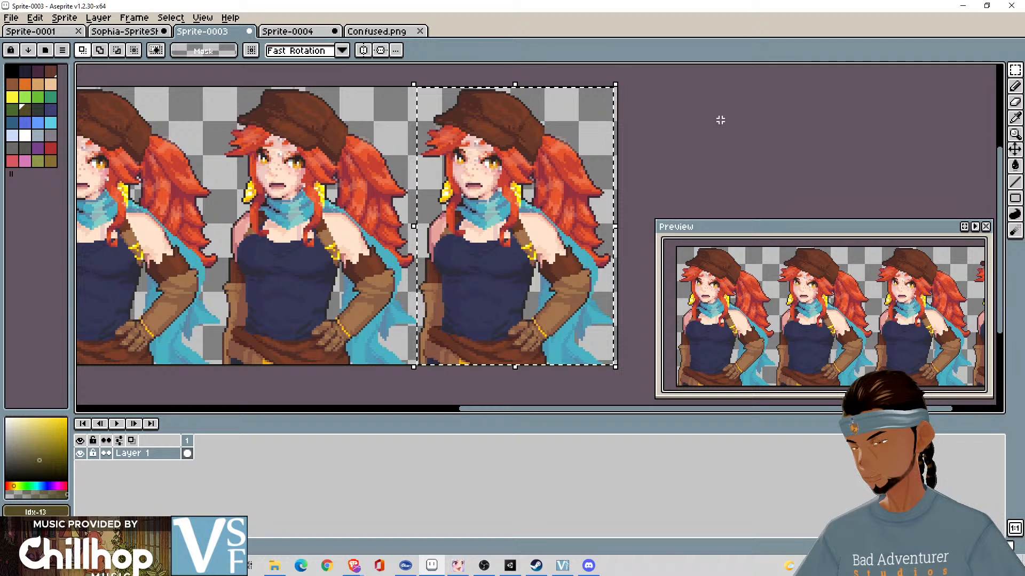
left_click(455, 369)
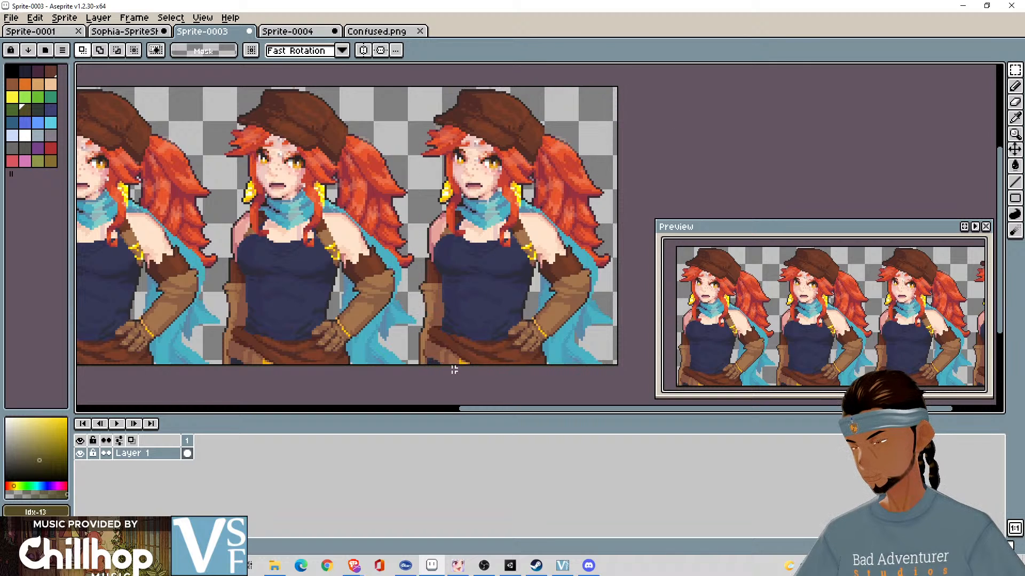
left_click_drag(417, 364, 615, 85)
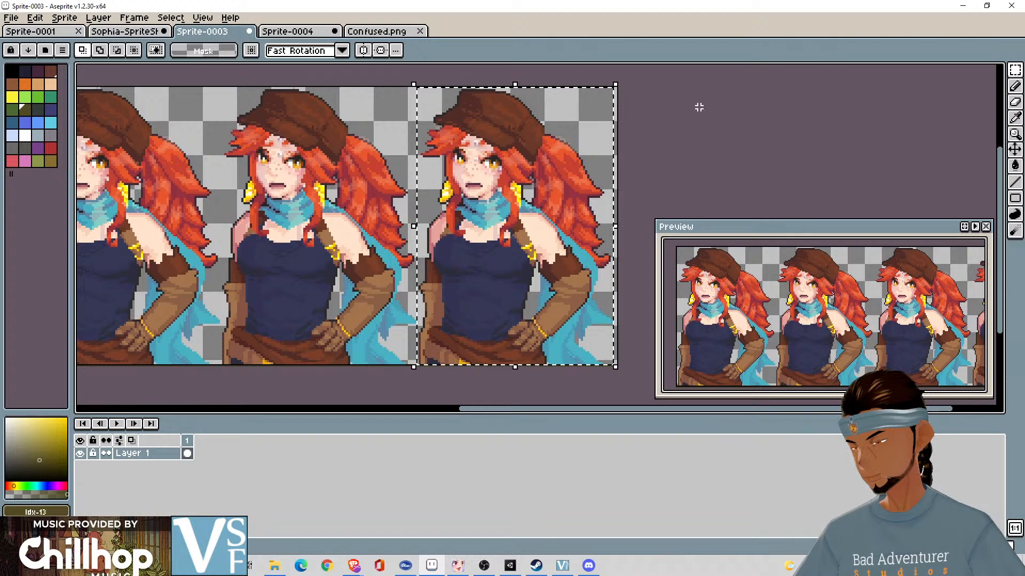
- Replace the portrait in frame 4 of Sprite-0004 with the copied one and nudge it one pixel left
left_click(299, 33)
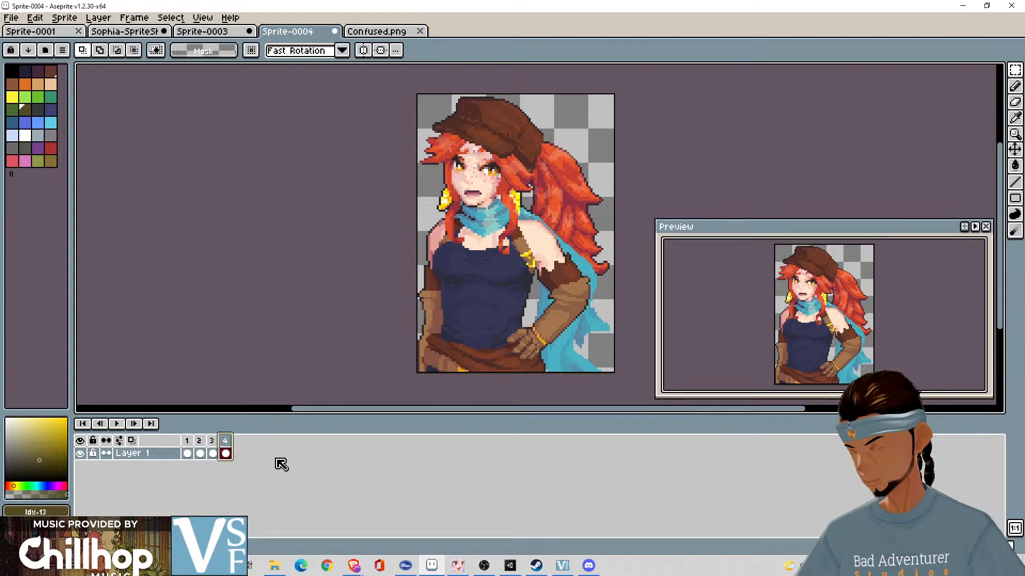
key("alt+c")
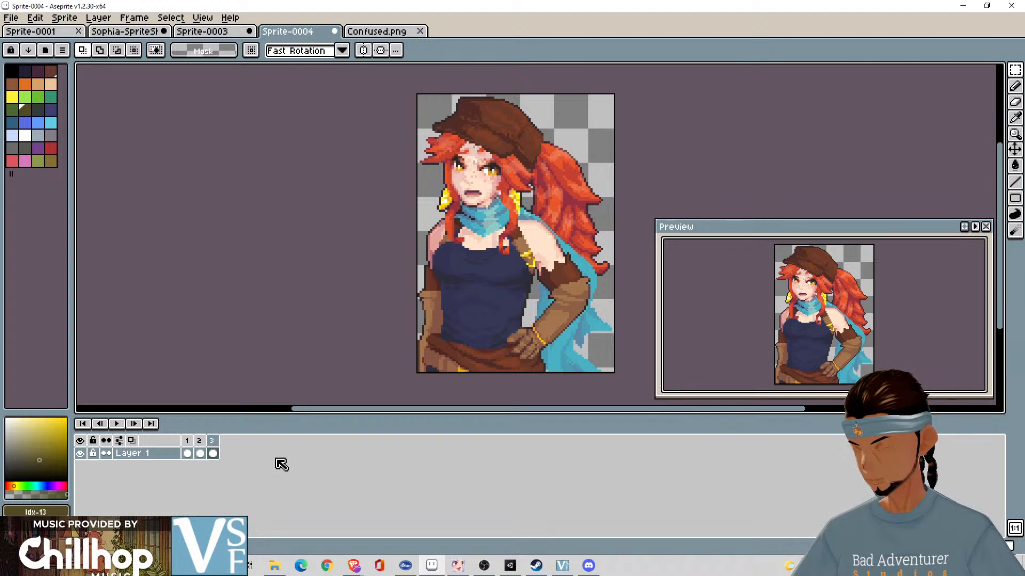
key("ctrl+z")
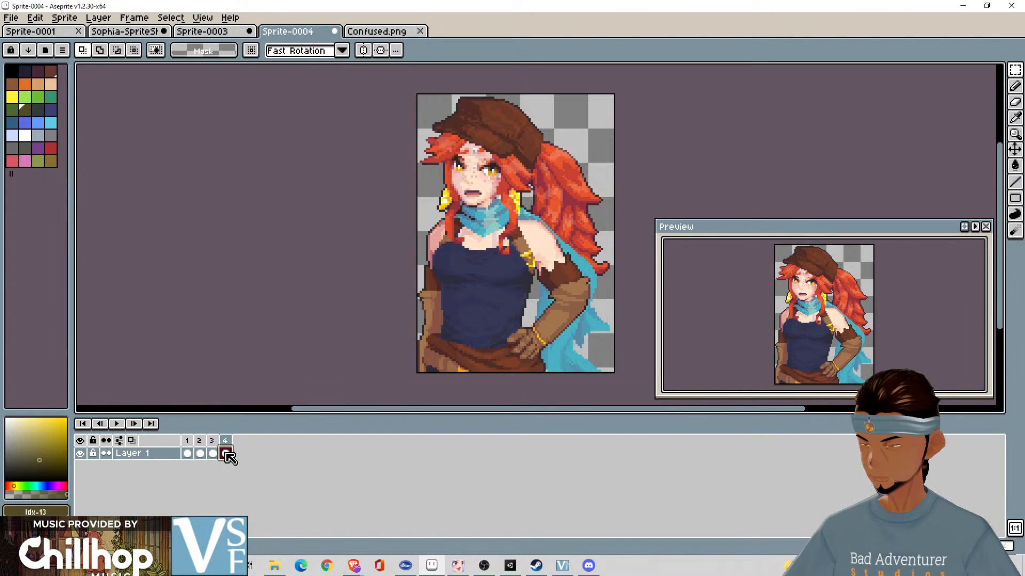
key("Delete")
key("ctrl+v")
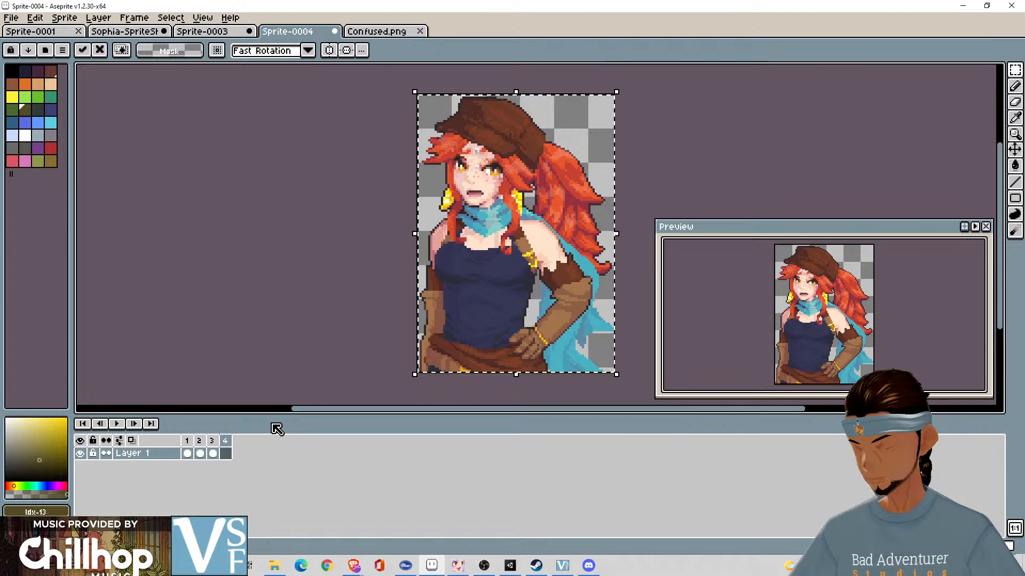
key("Left")
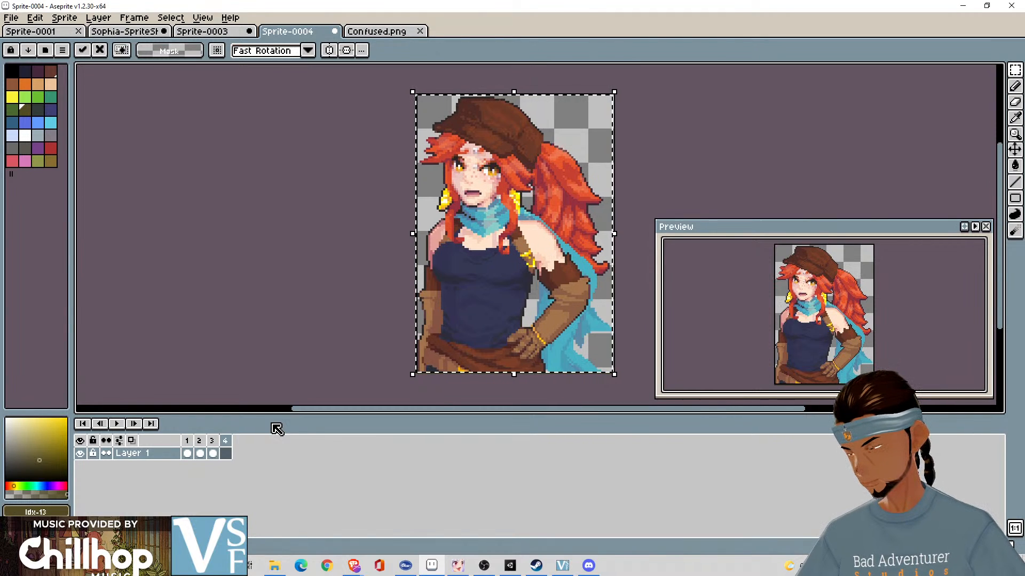
left_click(354, 347)
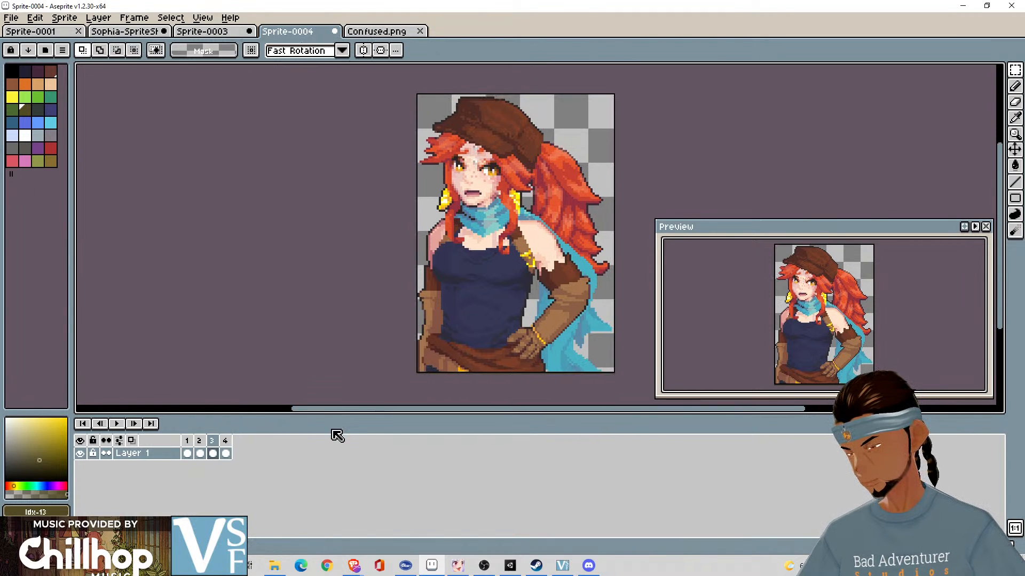
- Flip back and forth between frames 3 and 4 of Sprite-0004 to compare the portrait's alignment
key("Right")
key("Left")
key("Right")
key("Left")
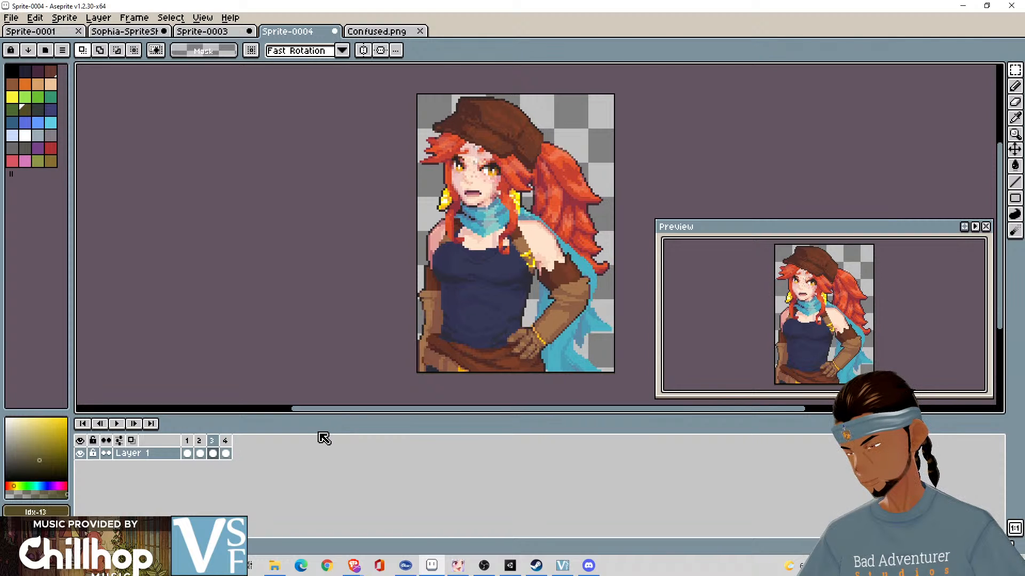
key("Right")
key("Left")
key("Right")
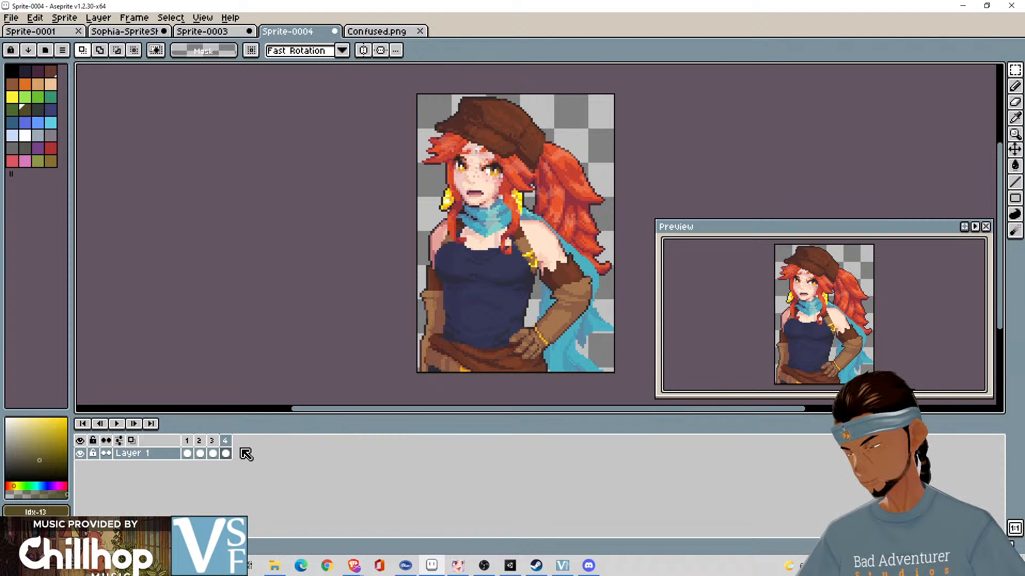
key("Left")
- Select the whole canvas of frame 4, shift its portrait one pixel left to line up with frame 3, and deselect
left_click(225, 454)
left_click(534, 316)
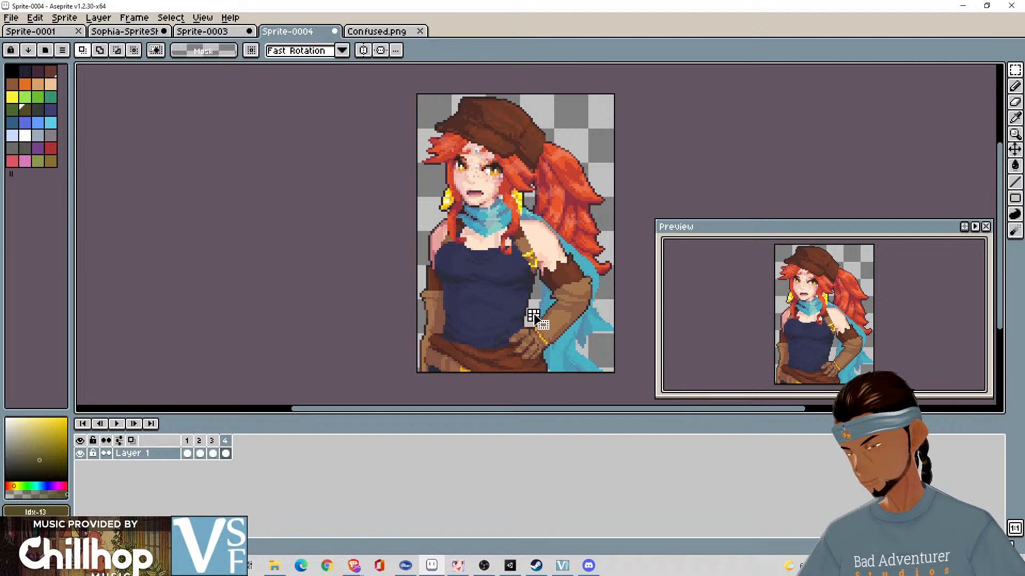
key("ctrl+z")
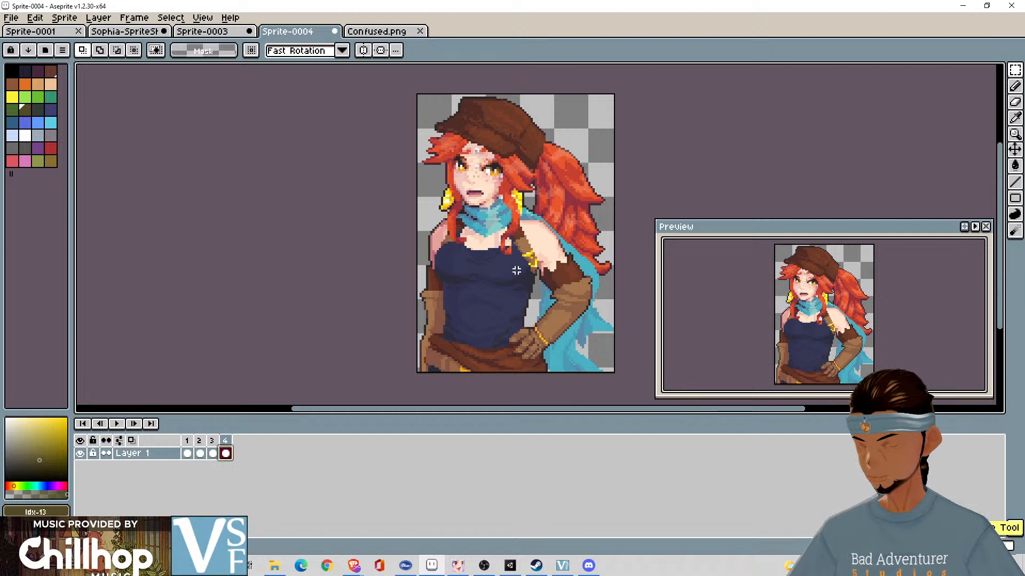
key("v")
key("Left")
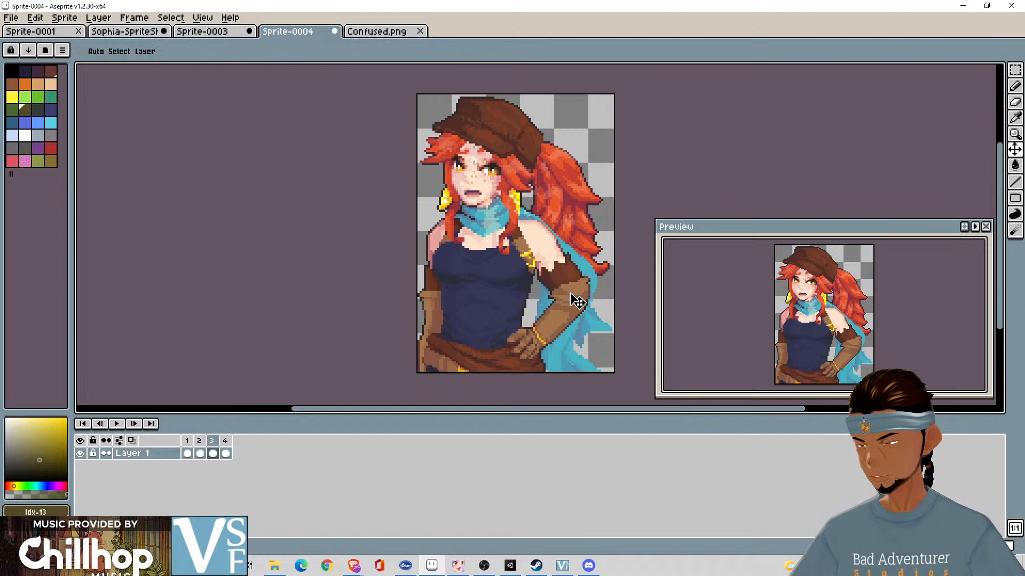
key("Right")
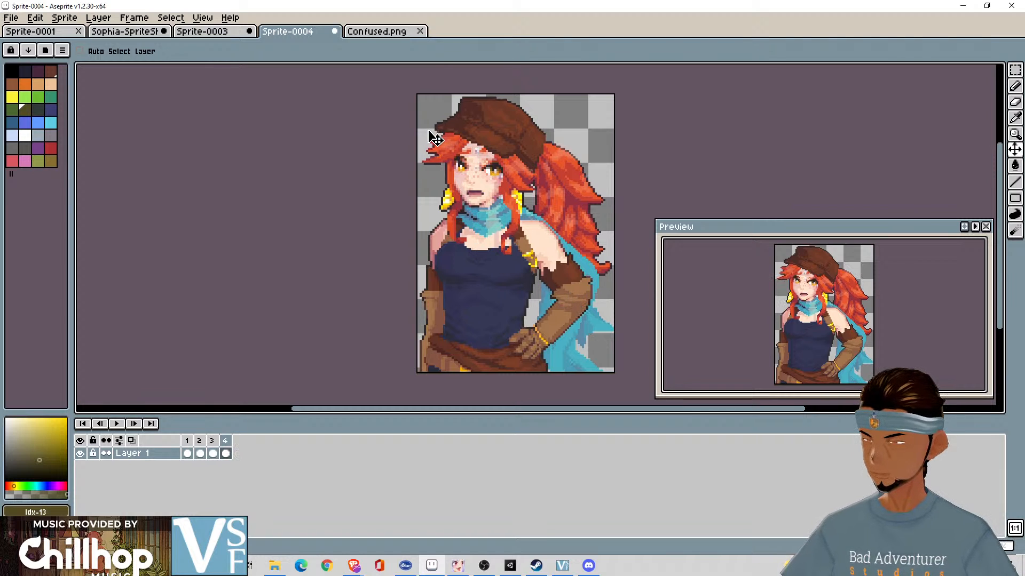
key("ctrl+a")
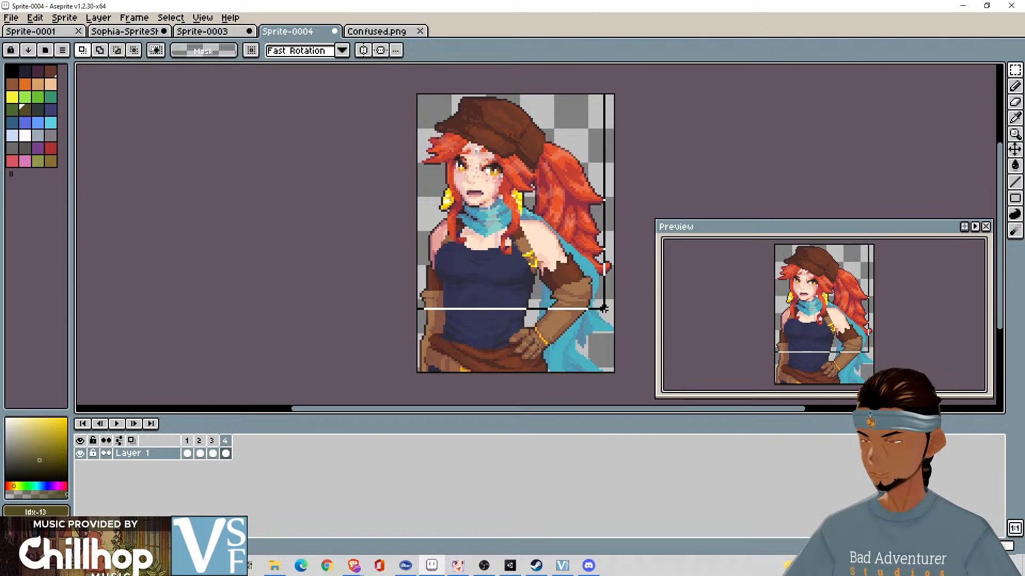
left_click(513, 255)
left_click_drag(514, 255, 511, 255)
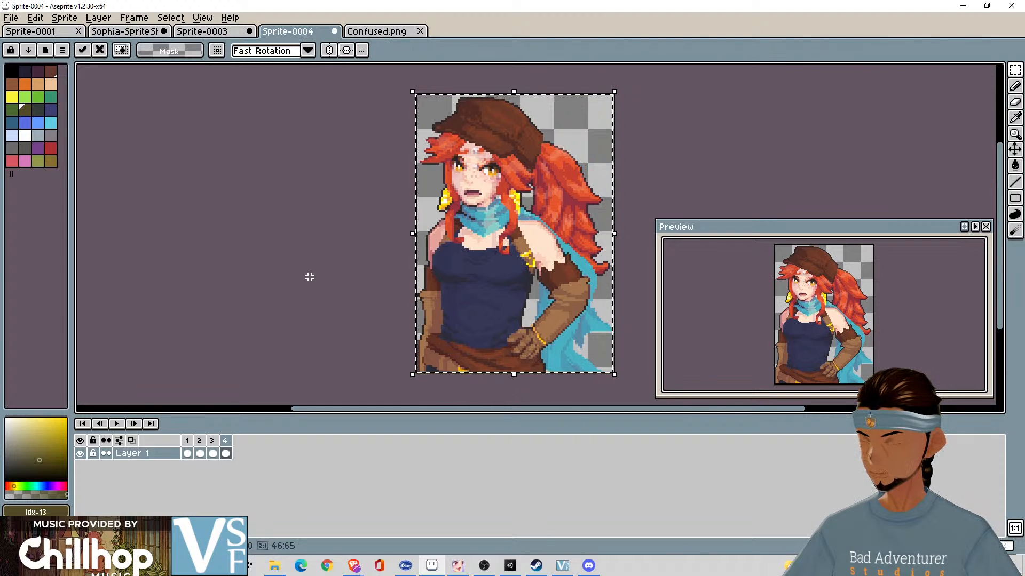
key("Right")
key("ctrl+d")
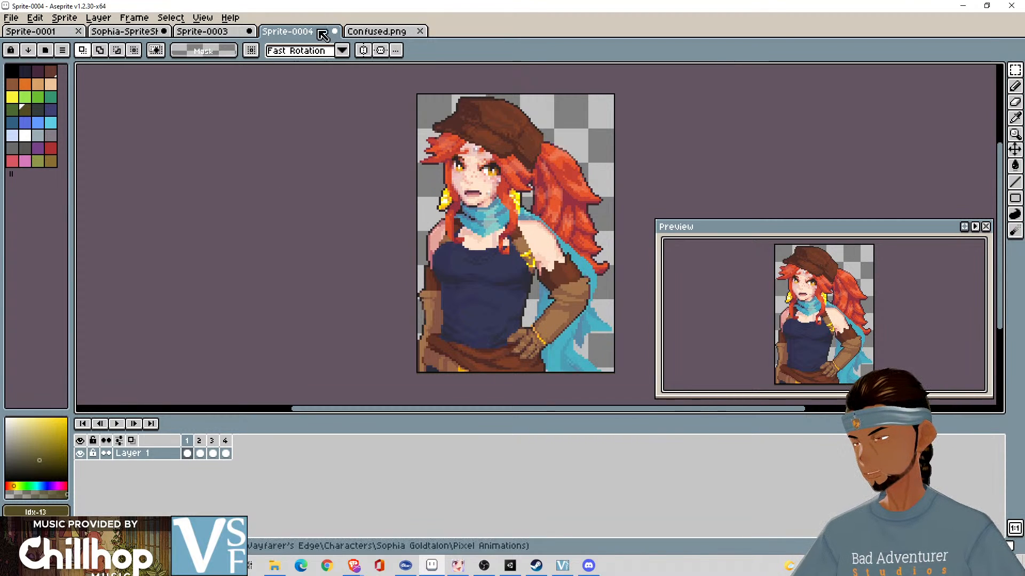
- Export the four frames of Sprite-0004 as the sprite sheet Confused.png, overwriting the existing file
left_click(11, 18)
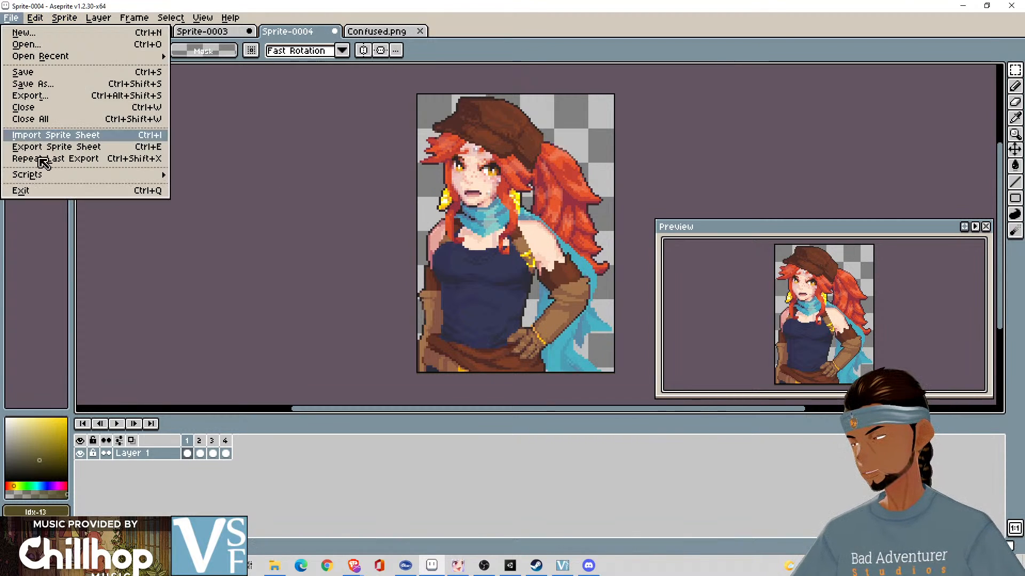
left_click(52, 152)
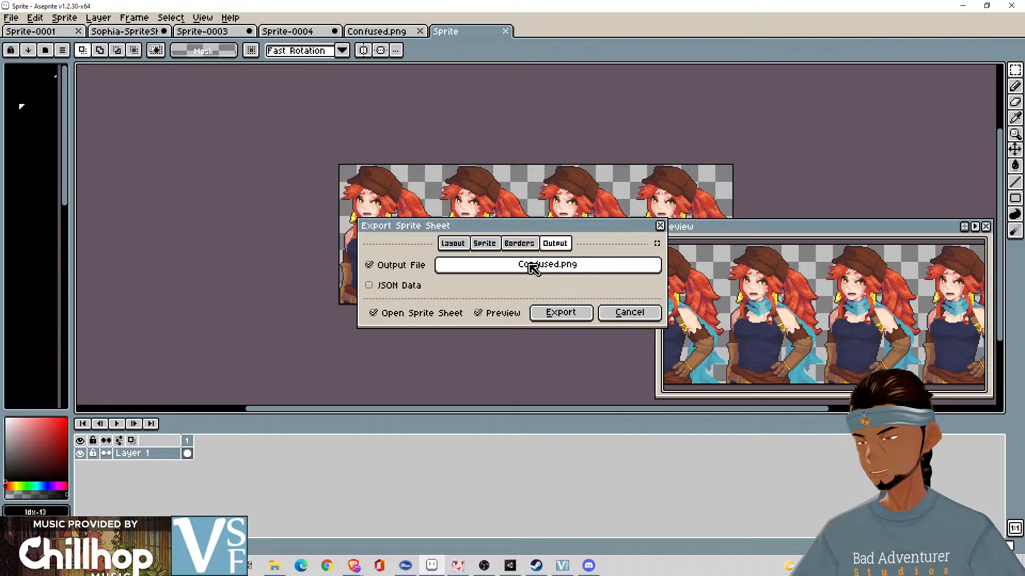
left_click(550, 315)
left_click(476, 316)
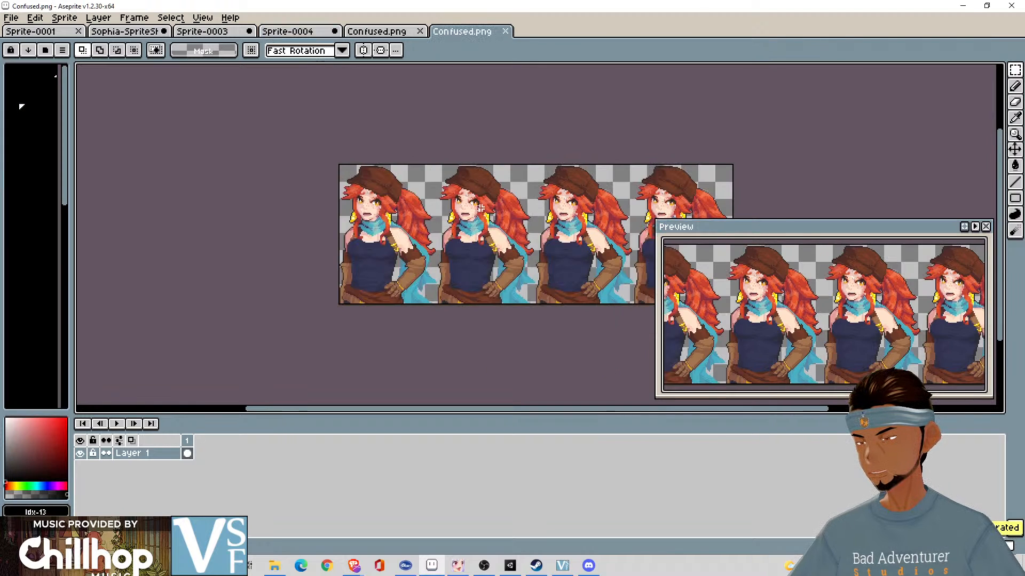
- Inspect the last portrait in the exported sheet and close both open Confused.png documents
left_click_drag(748, 184, 549, 64)
scroll(542, 182, "up", 3)
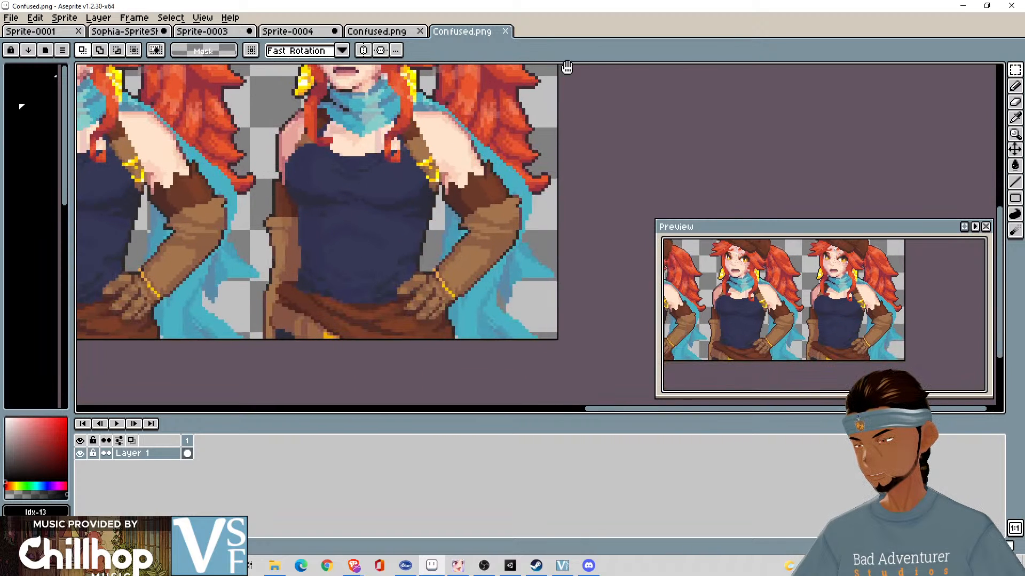
scroll(549, 63, "down", 3)
left_click(420, 32)
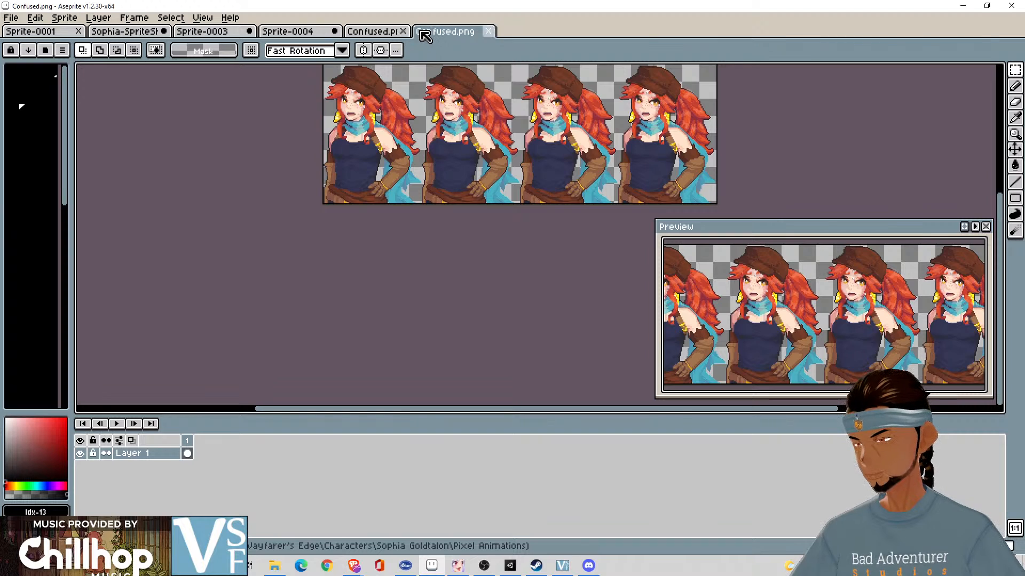
left_click(421, 31)
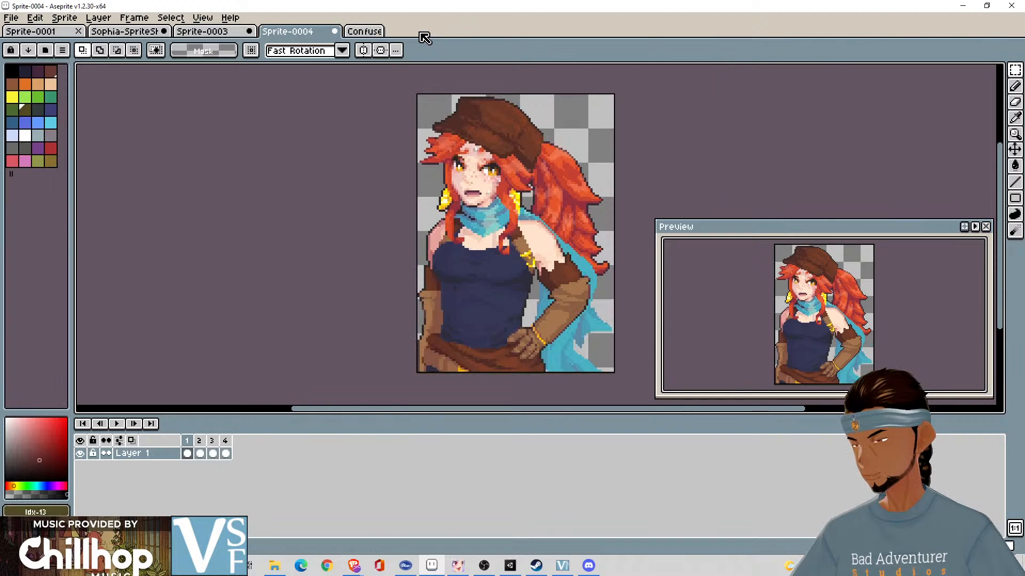
- Clear the cels of all four frames in Sprite-0004 and delete the selected portrait in Sprite-0003
left_click(224, 456)
left_click(190, 457, "shift")
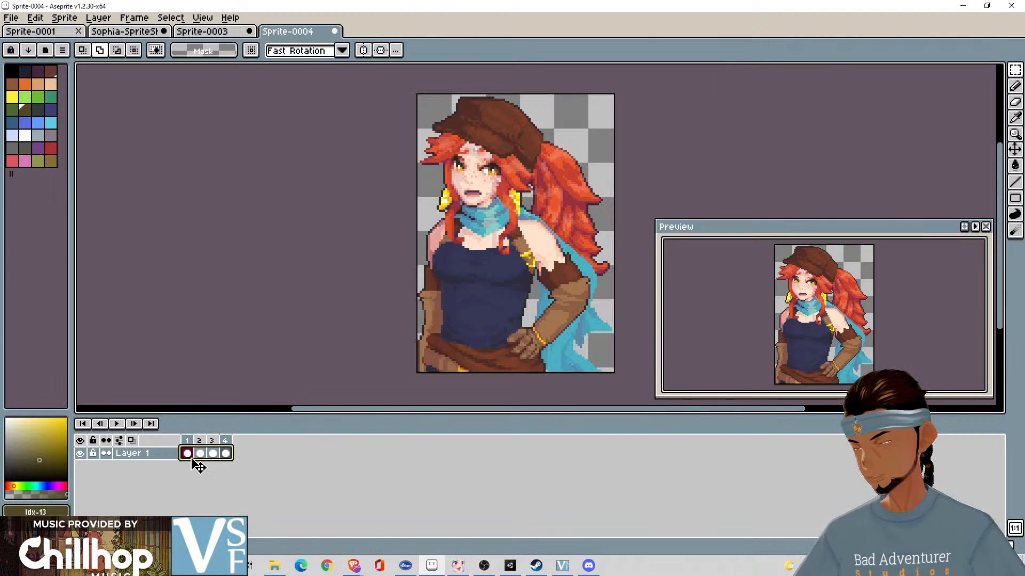
key("Delete")
left_click(215, 455)
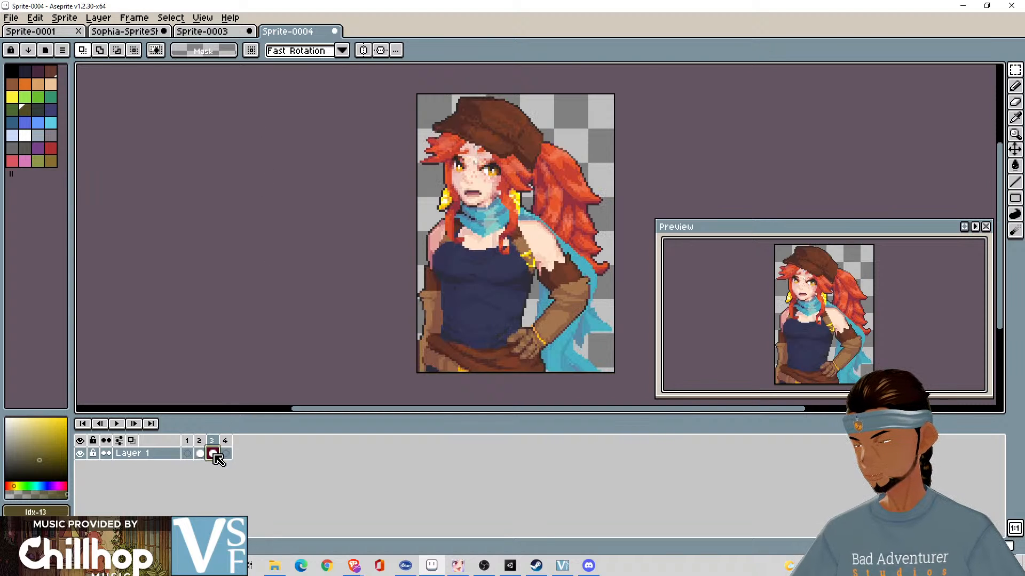
key("Delete")
key("Left")
key("Delete")
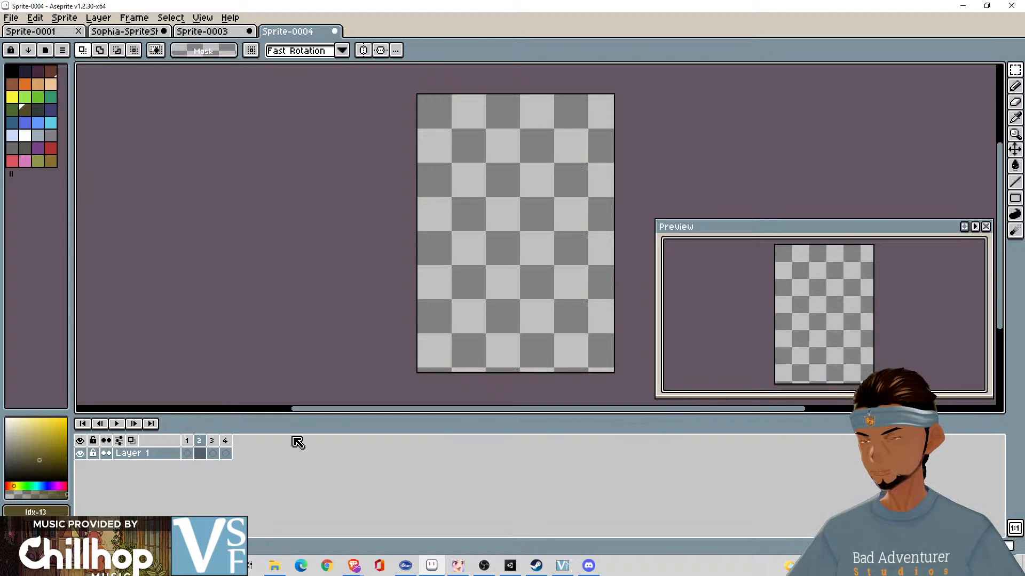
left_click(227, 31)
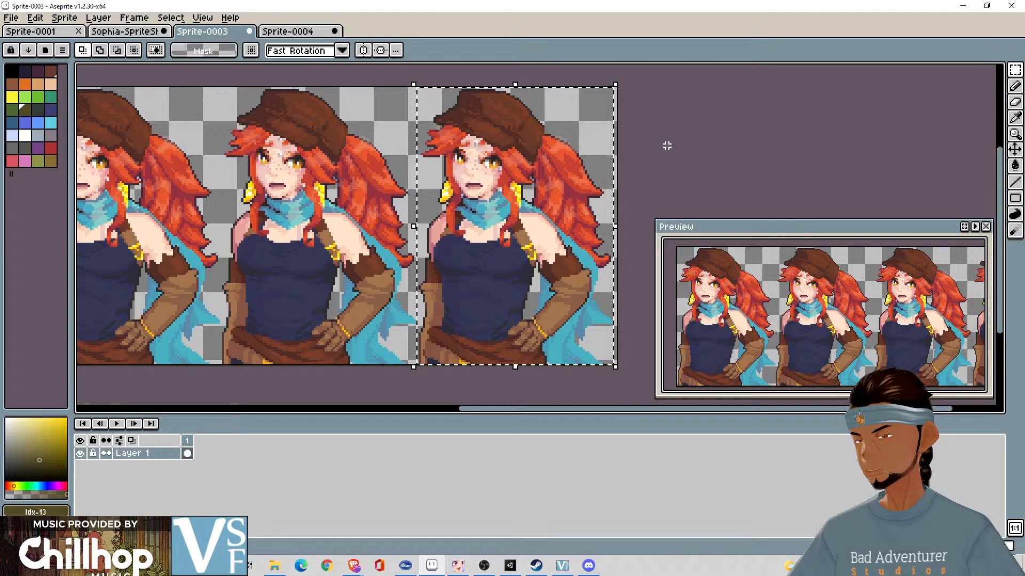
key("Delete")
- Return to the Sophia sprite sheet and remove the selection around the Confused row
left_click(113, 32)
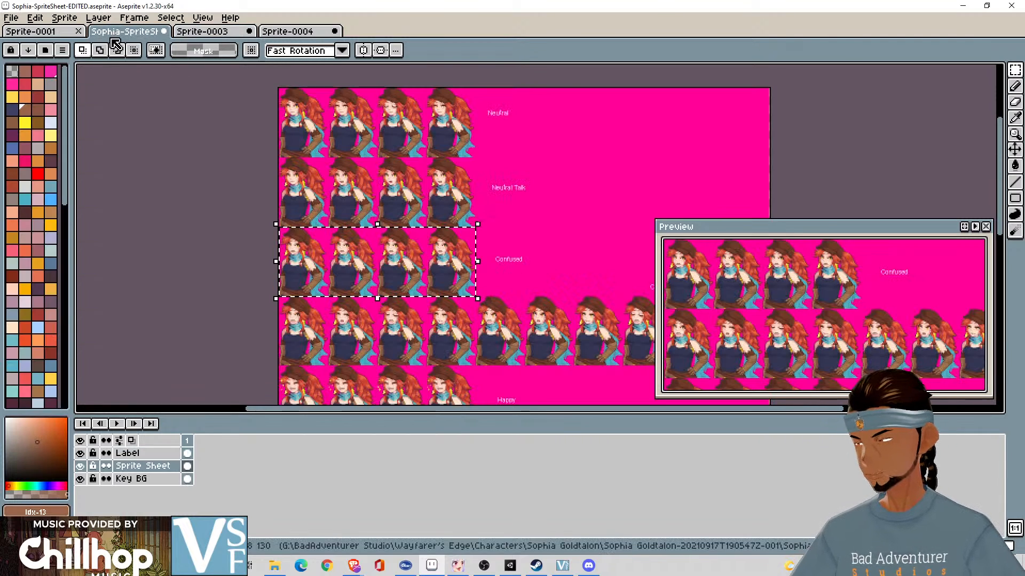
left_click_drag(539, 244, 362, 168)
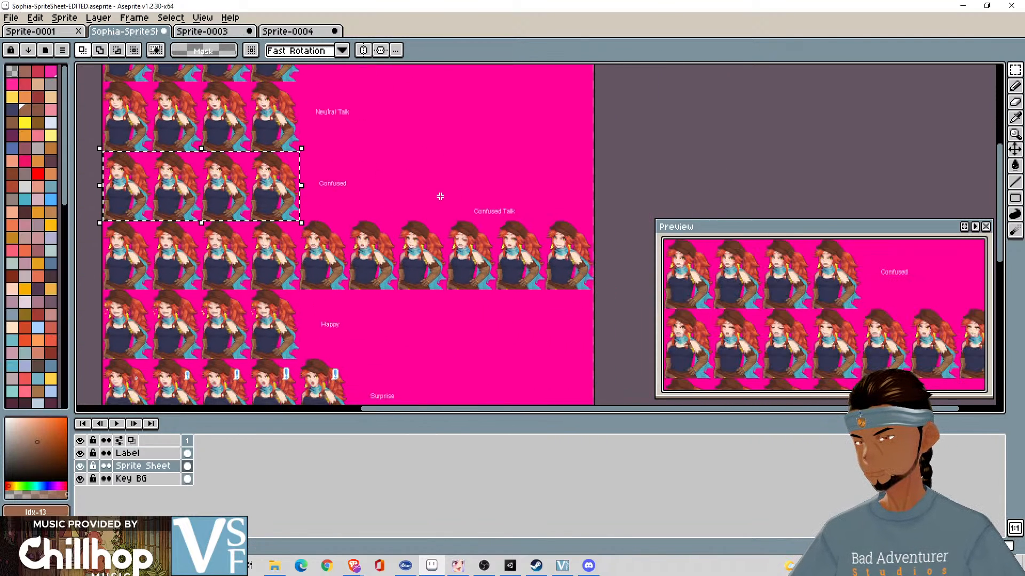
left_click_drag(439, 197, 500, 178)
left_click(549, 150)
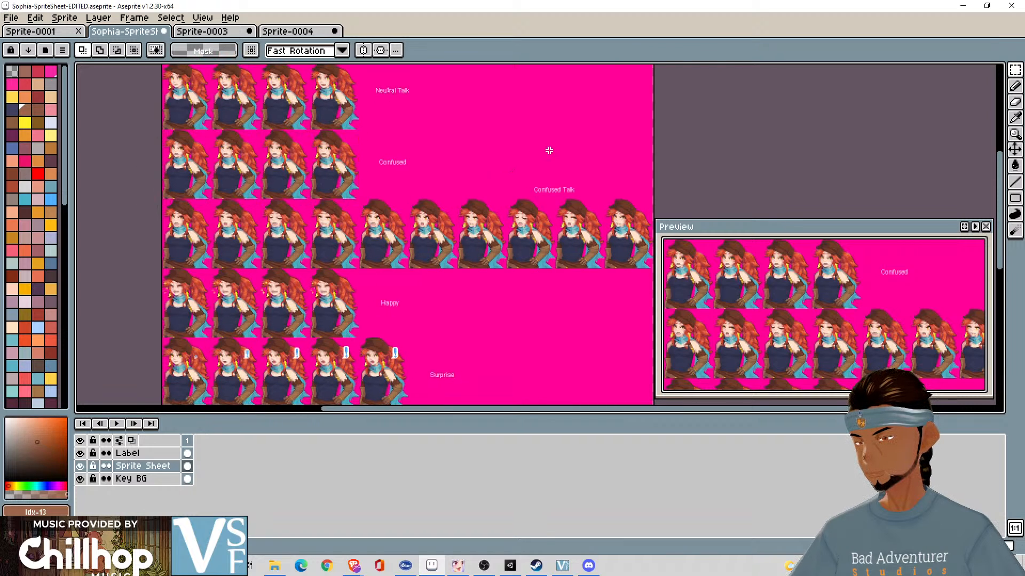
- Try to move the Key BG layer of the Sophia sprite sheet with the Move tool
left_click(158, 479)
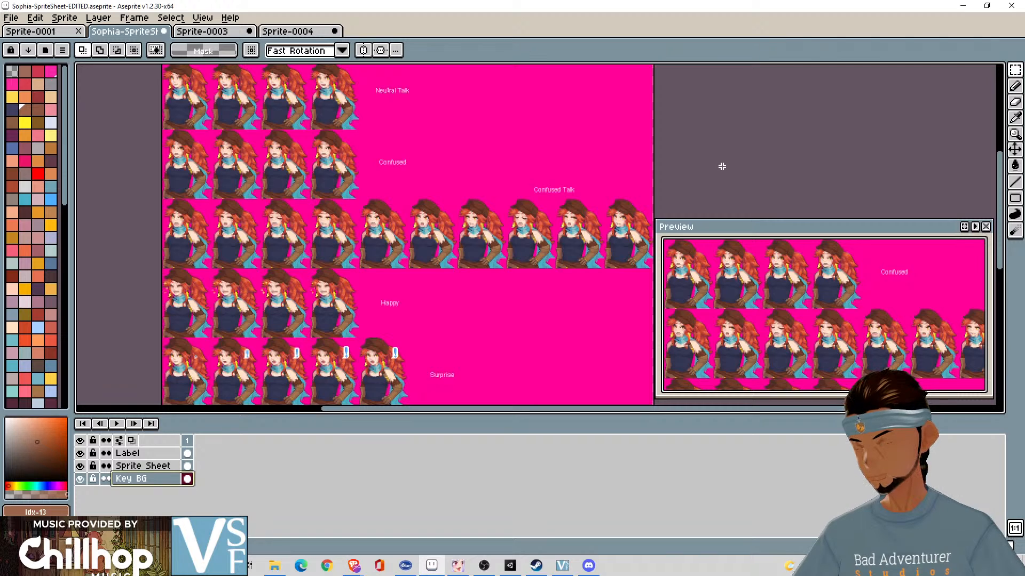
key("v")
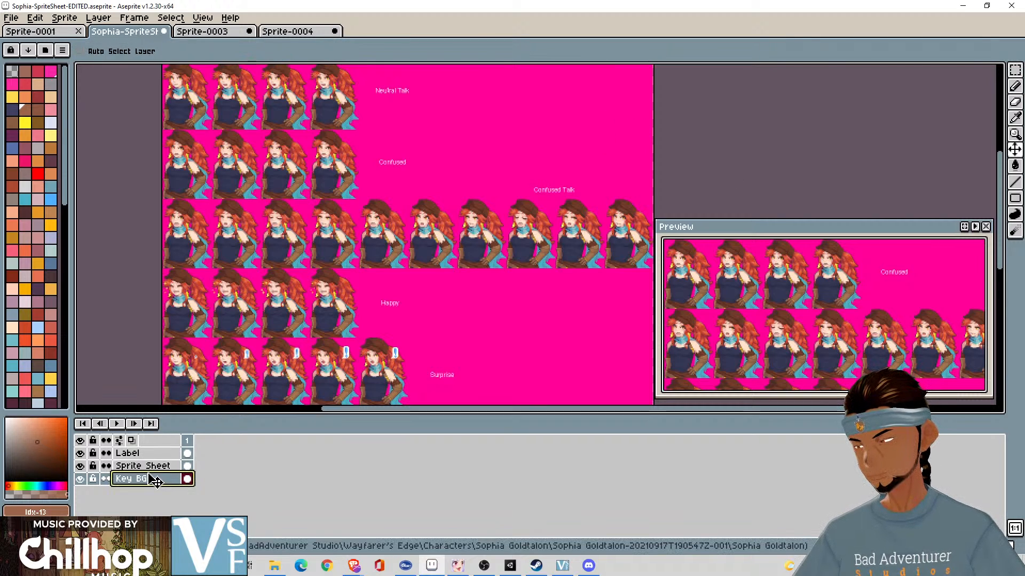
left_click_drag(530, 309, 532, 307)
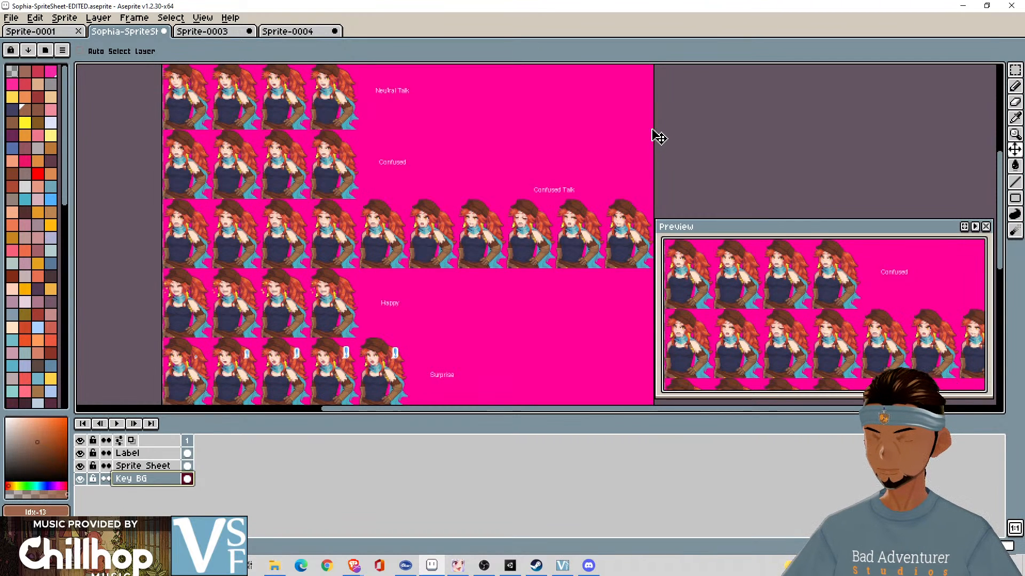
- Select the whole ten-portrait Confused Talk row on the Sprite Sheet layer with the Rectangular Marquee
key("m")
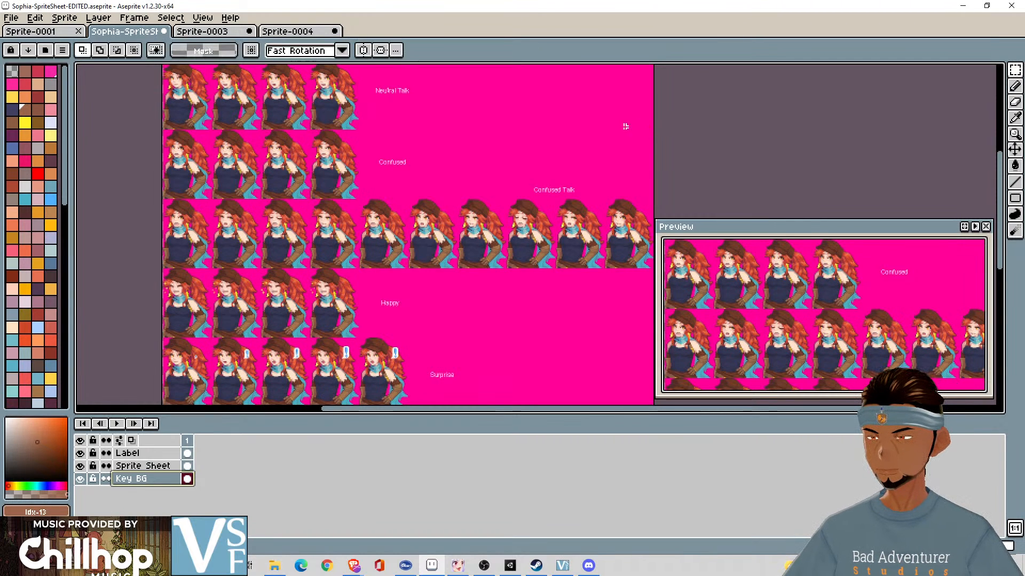
scroll(162, 237, "up", 5)
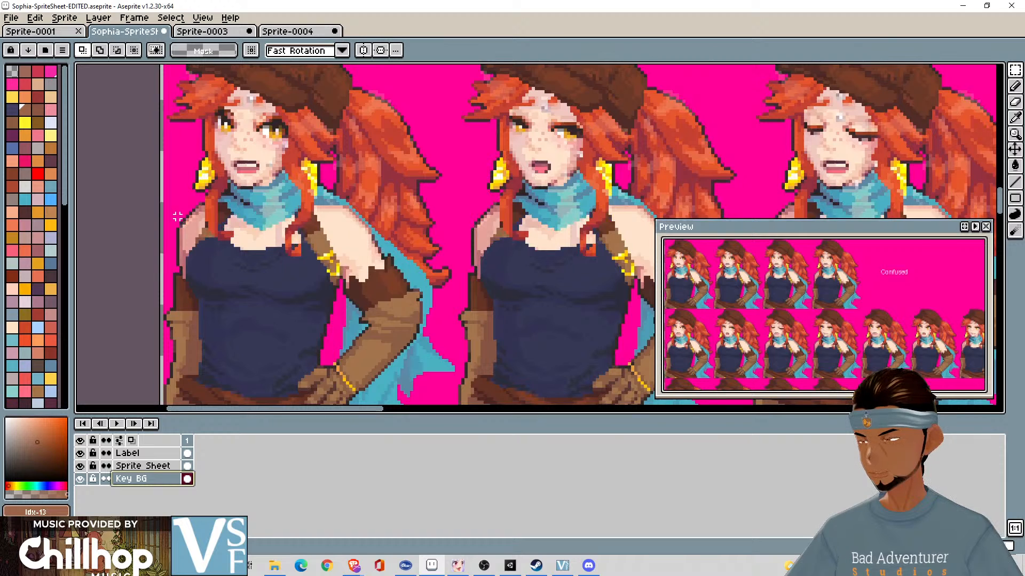
left_click_drag(178, 216, 229, 270)
left_click(155, 469)
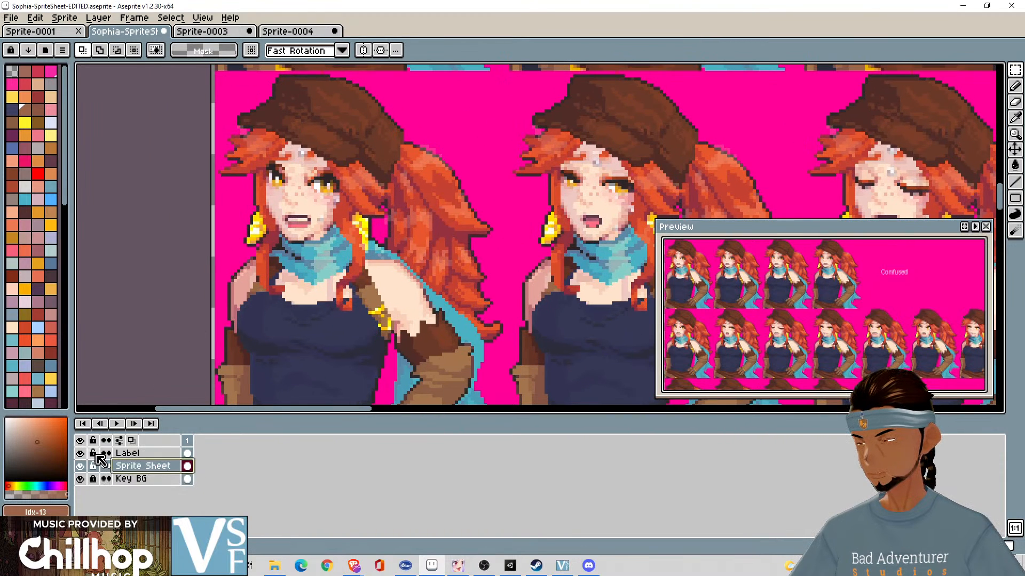
scroll(375, 360, "down", 2)
scroll(440, 311, "down", 2)
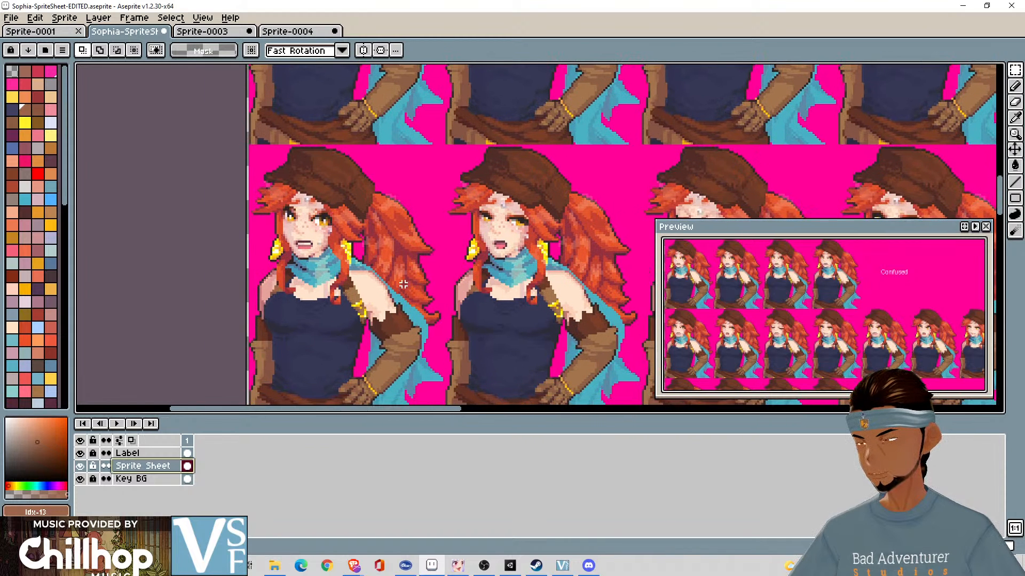
scroll(311, 237, "up", 2)
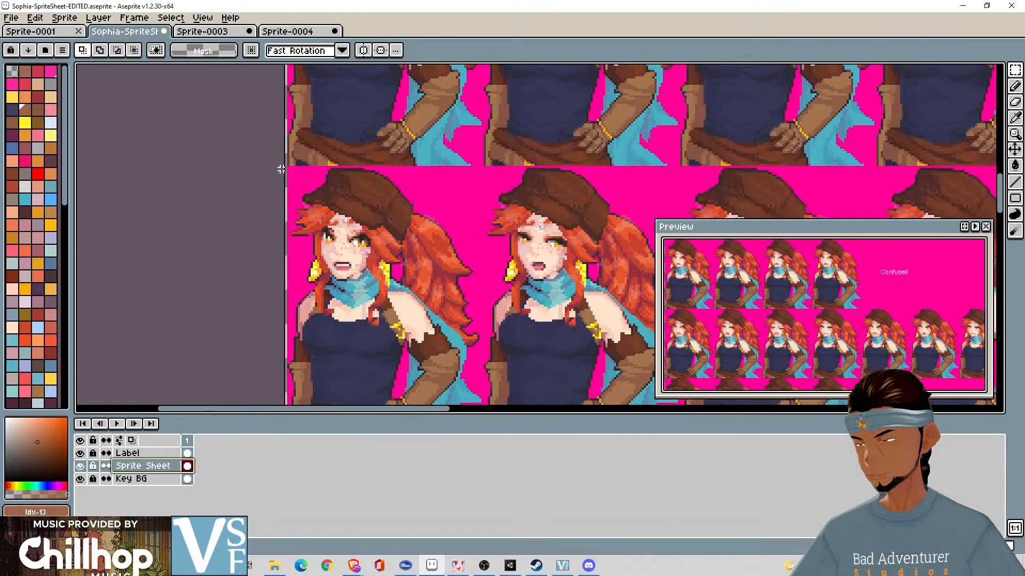
left_click_drag(356, 180, 566, 342)
scroll(852, 335, "down", 3)
scroll(573, 339, "up", 3)
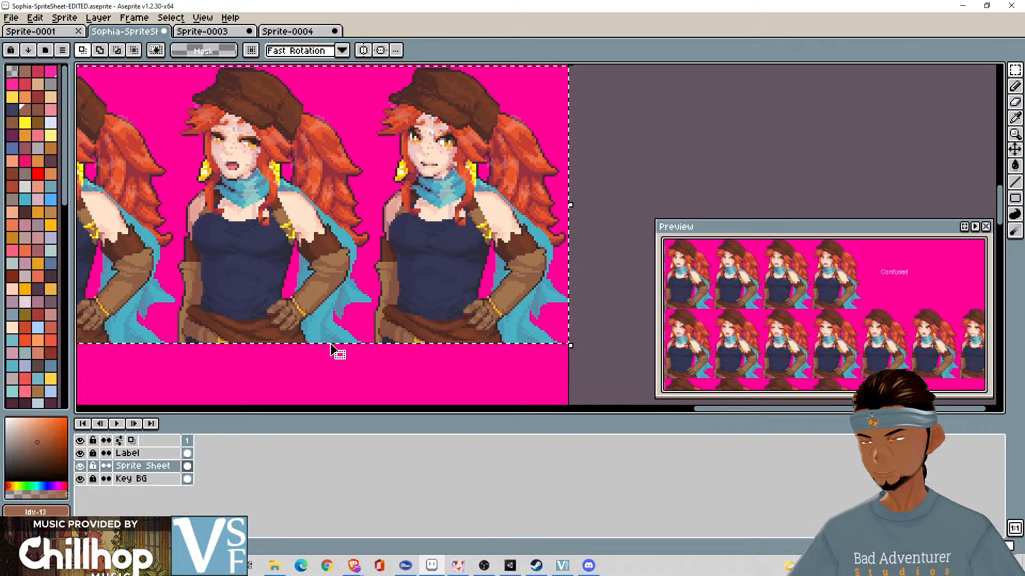
scroll(343, 303, "up", 1)
left_click_drag(356, 302, 670, 287)
scroll(451, 278, "down", 5)
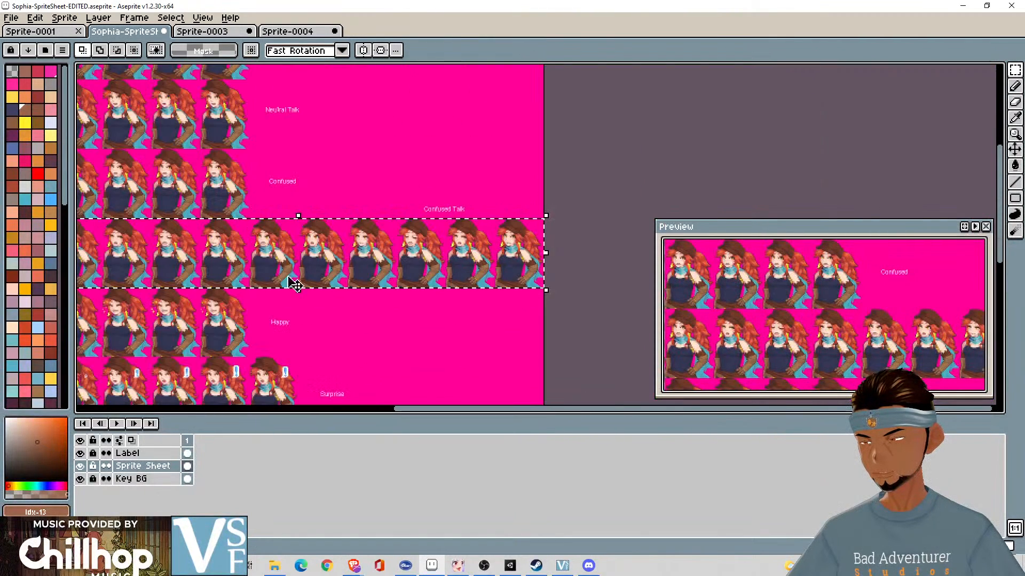
- Examine the portraits and the upper selection edge of the Confused Talk row against the Confused row above it
left_click_drag(254, 275, 707, 258)
scroll(548, 245, "up", 6)
left_click_drag(459, 210, 222, 324)
scroll(222, 325, "down", 1)
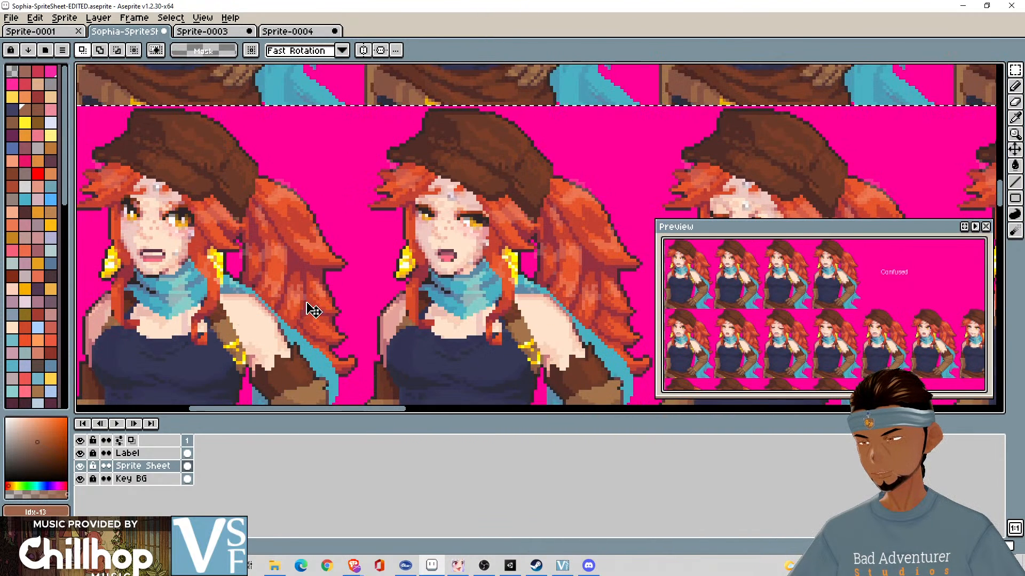
scroll(433, 317, "down", 2)
scroll(442, 314, "up", 1)
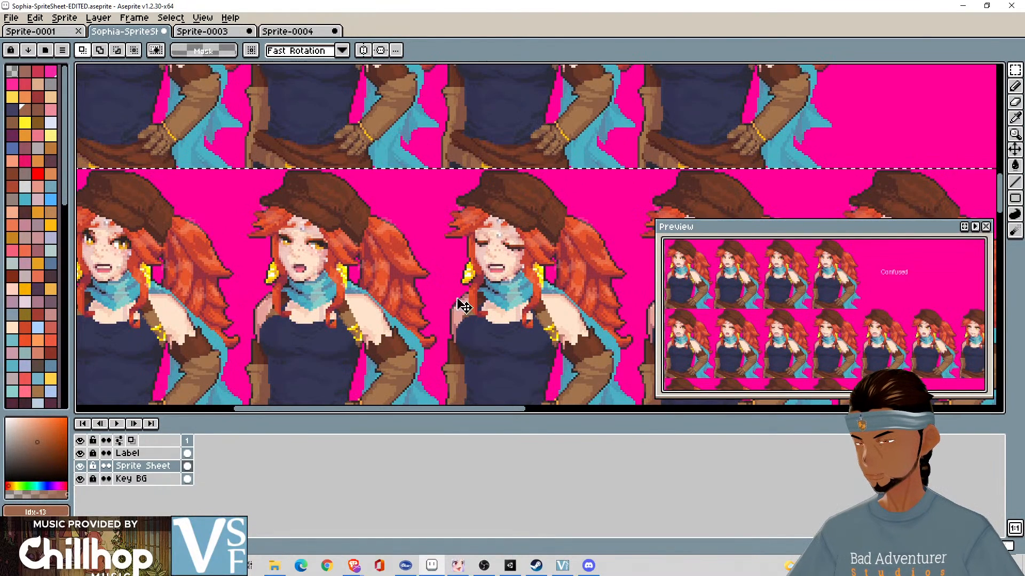
left_click_drag(783, 219, 931, 209)
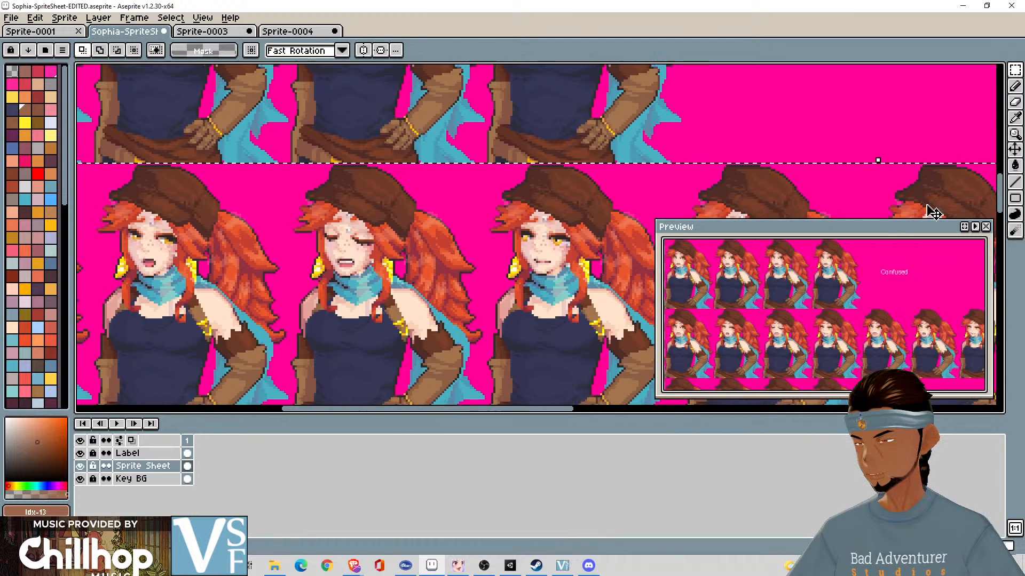
left_click_drag(569, 162, 620, 386)
left_click_drag(521, 219, 551, 404)
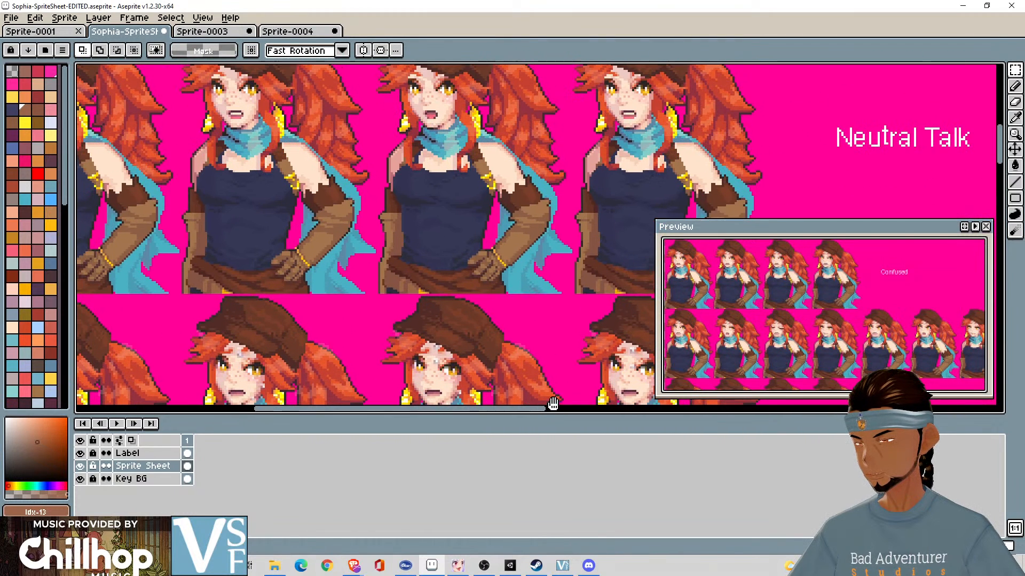
mouse_move(550, 170)
left_mouse_down()
mouse_move(557, 343)
mouse_move(548, 166)
left_mouse_up()
left_click_drag(530, 322, 530, 146)
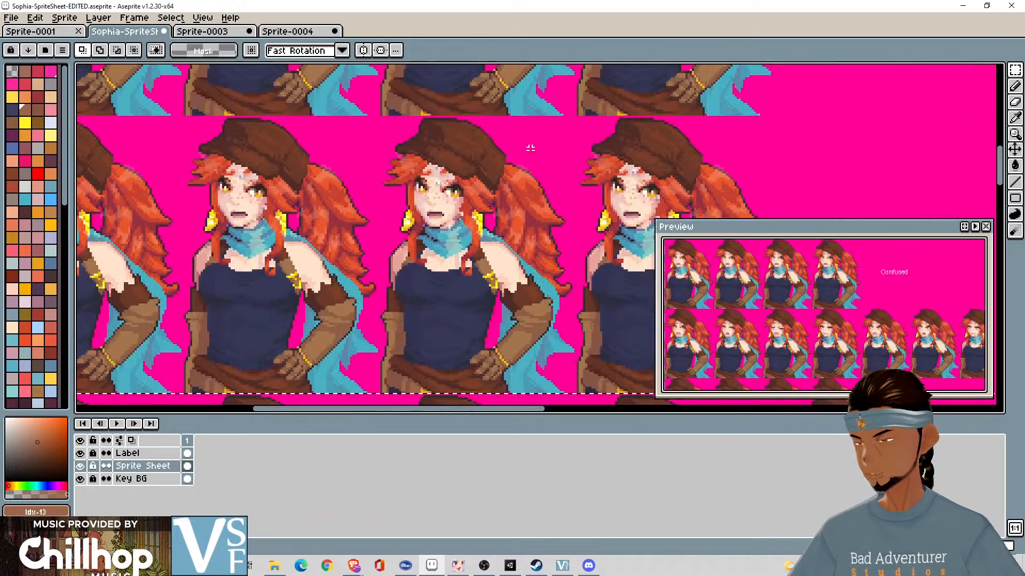
left_click_drag(535, 284, 590, 167)
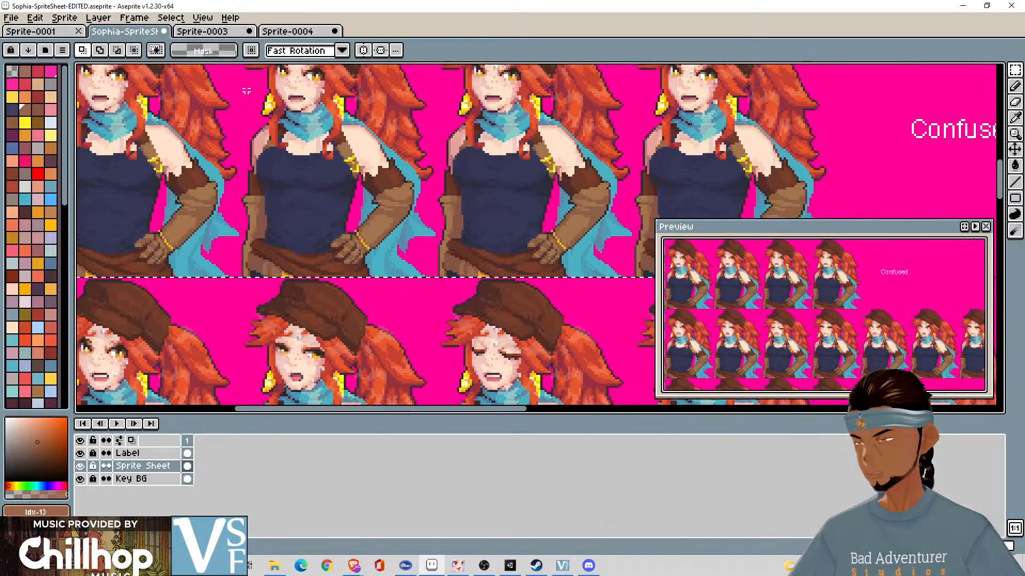
- Try to paste the Confused Talk row into Sprite-0003 and check that sprite's canvas size
left_click(192, 32)
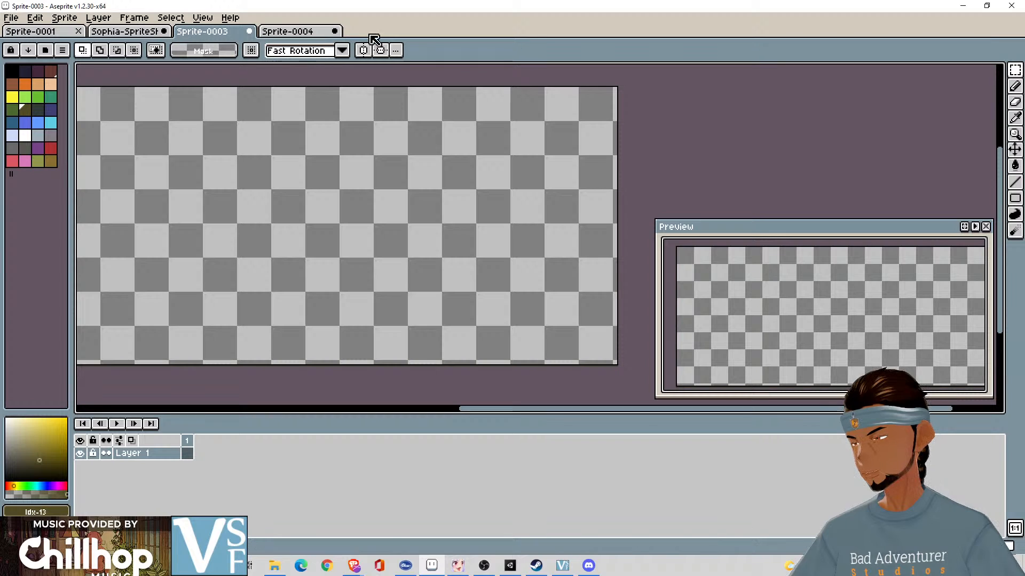
key("ctrl+v")
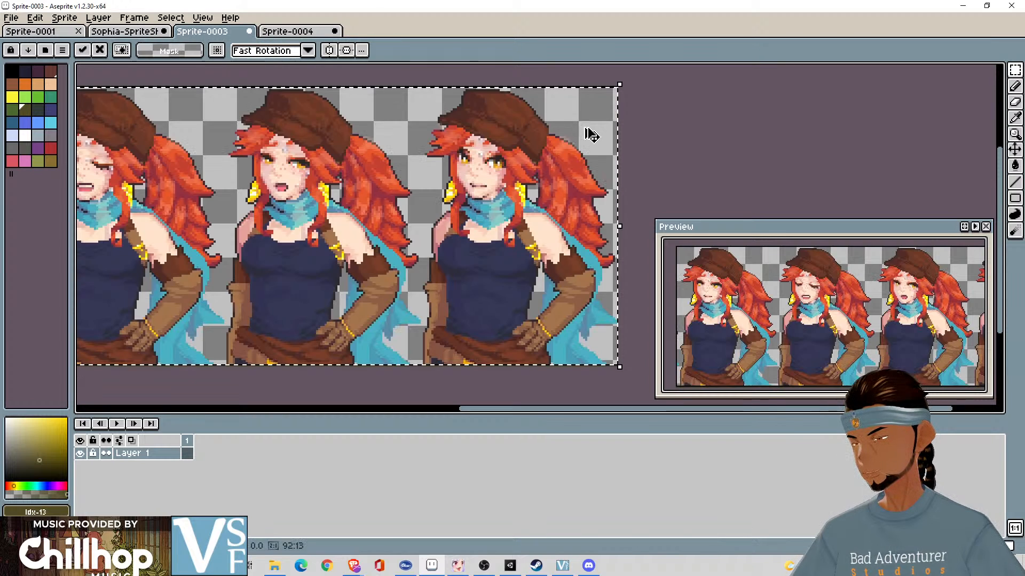
scroll(588, 133, "down", 3)
scroll(590, 133, "up", 2)
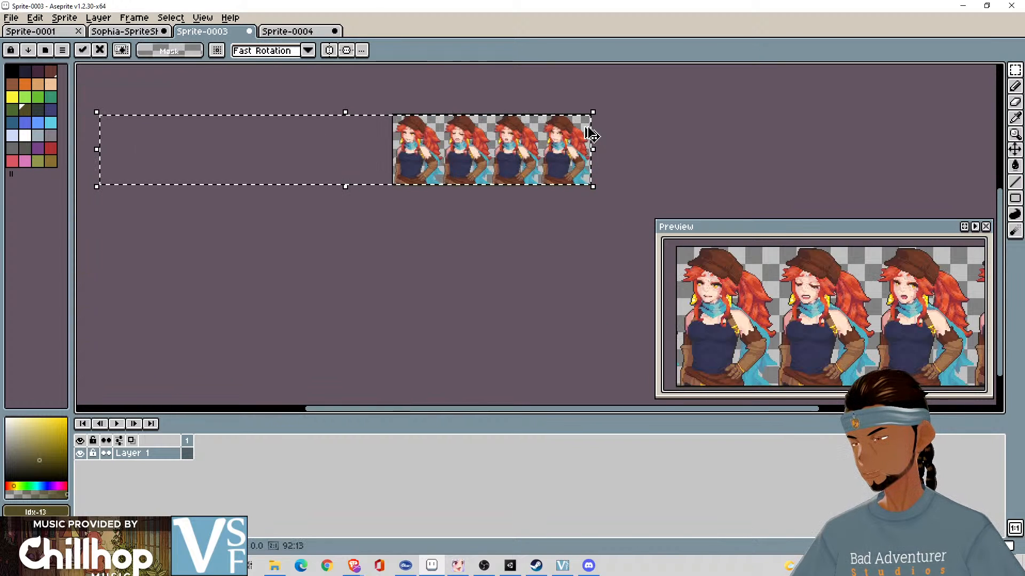
key("ctrl+z")
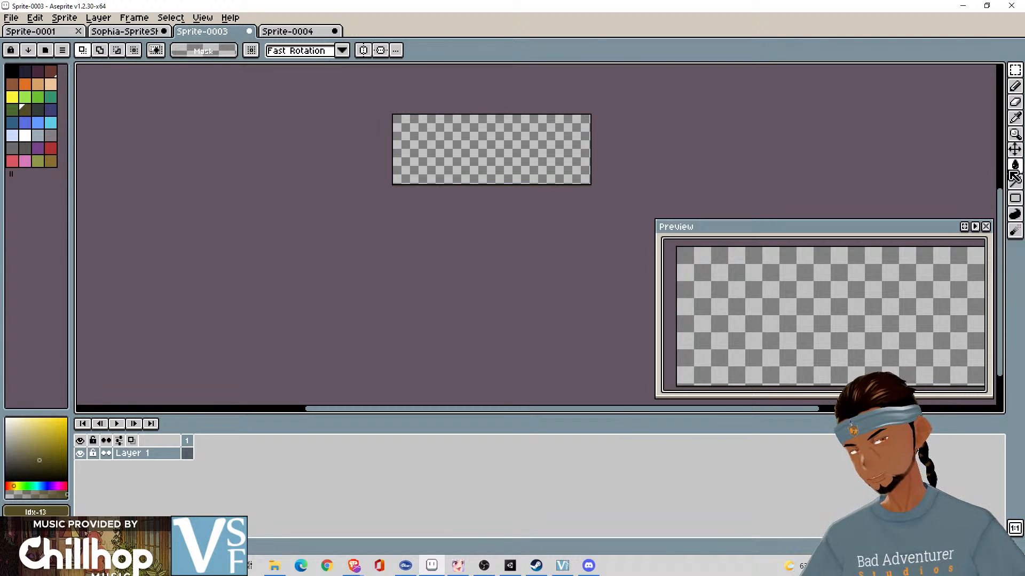
key("ctrl+alt+c")
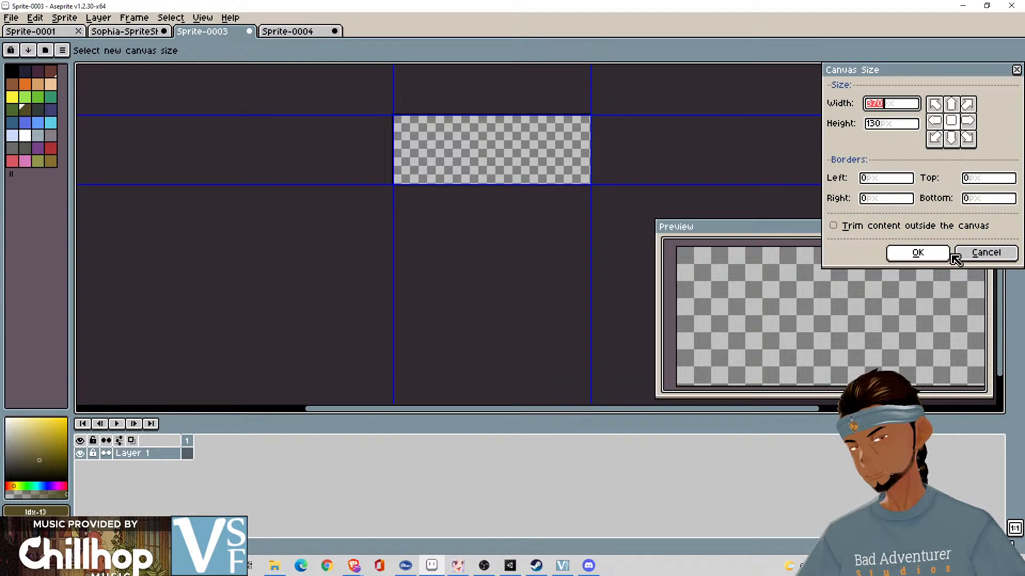
left_click(970, 255)
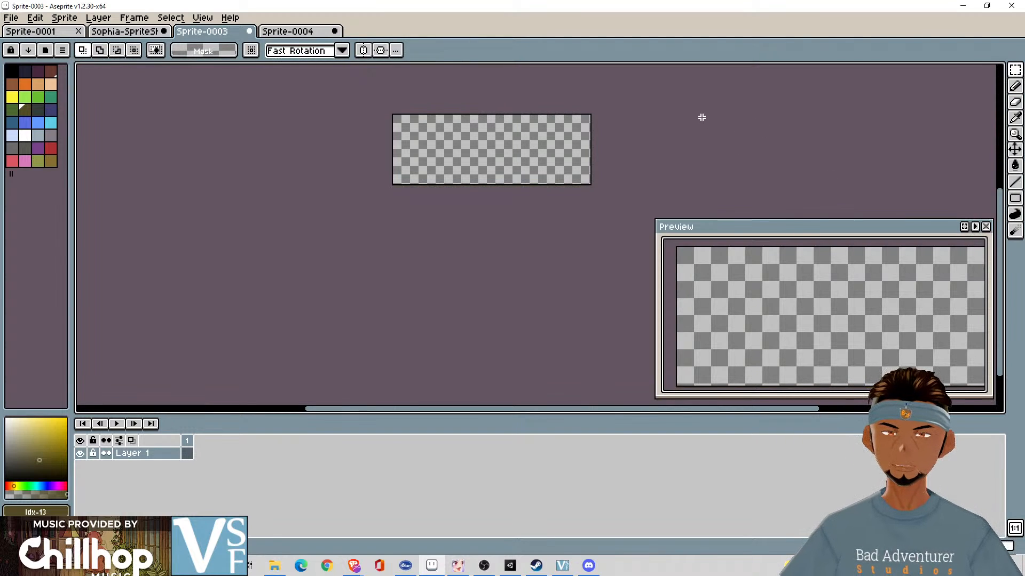
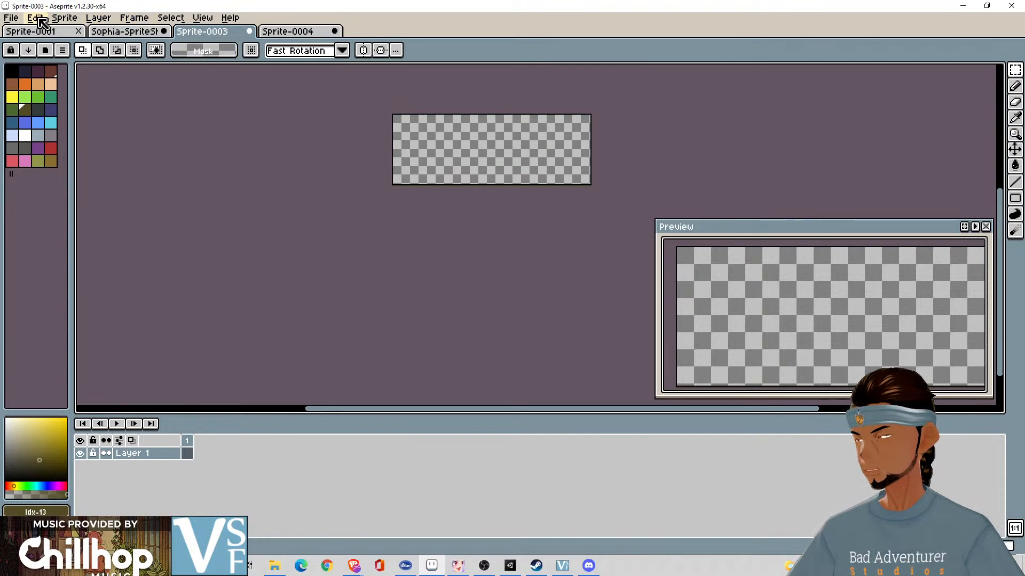
- Create a new 920 × 130 px transparent RGBA sprite and try pasting the Confused Talk row into it
left_click(11, 18)
left_click(24, 30)
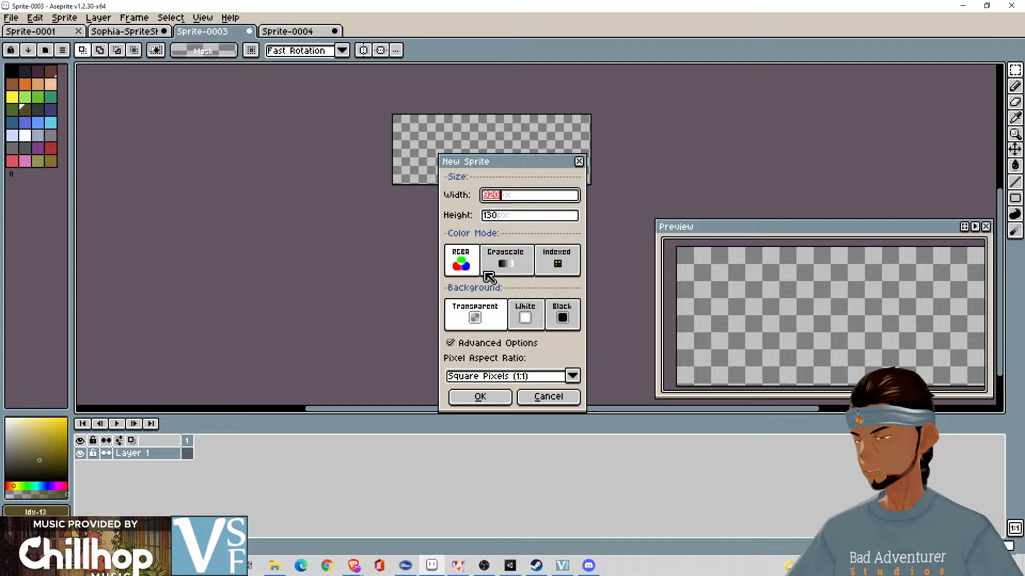
left_click(492, 397)
key("ctrl+v")
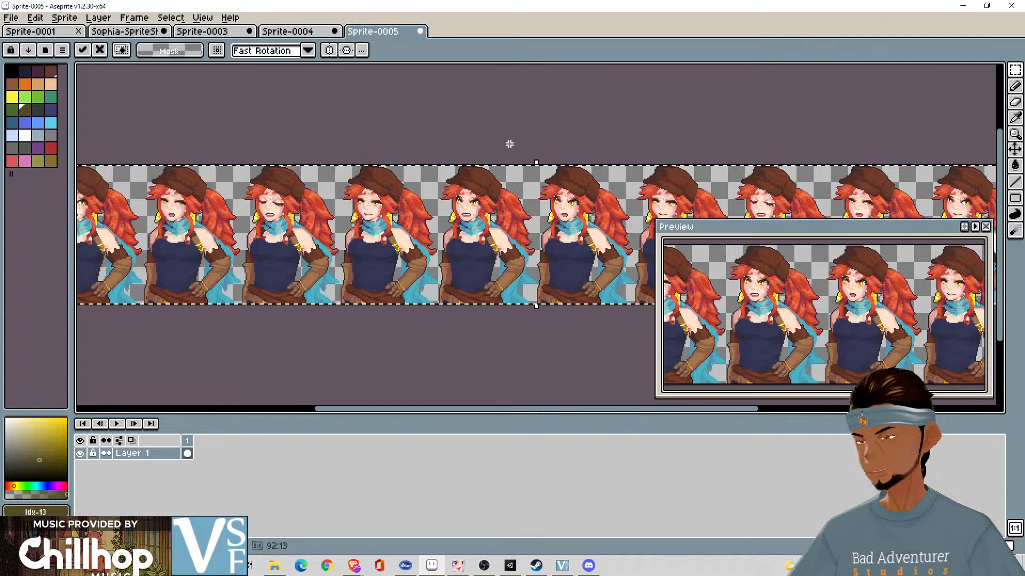
- Try shifting the pasted Confused Talk row up one pixel against the canvas's upper edge
left_click_drag(508, 144, 792, 130)
scroll(547, 131, "up", 2)
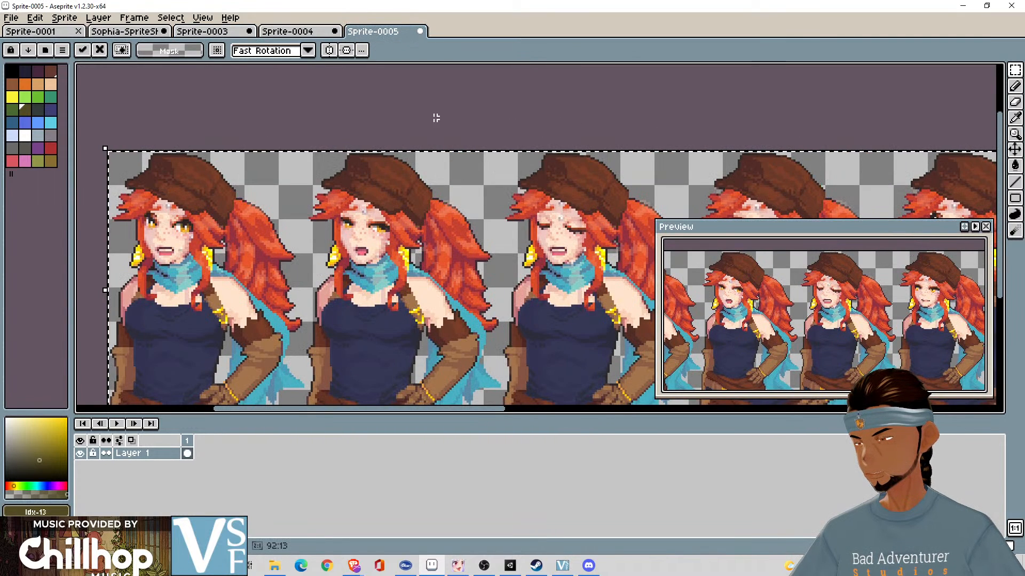
scroll(436, 118, "up", 1)
left_click_drag(407, 110, 647, 87)
scroll(625, 87, "down", 1)
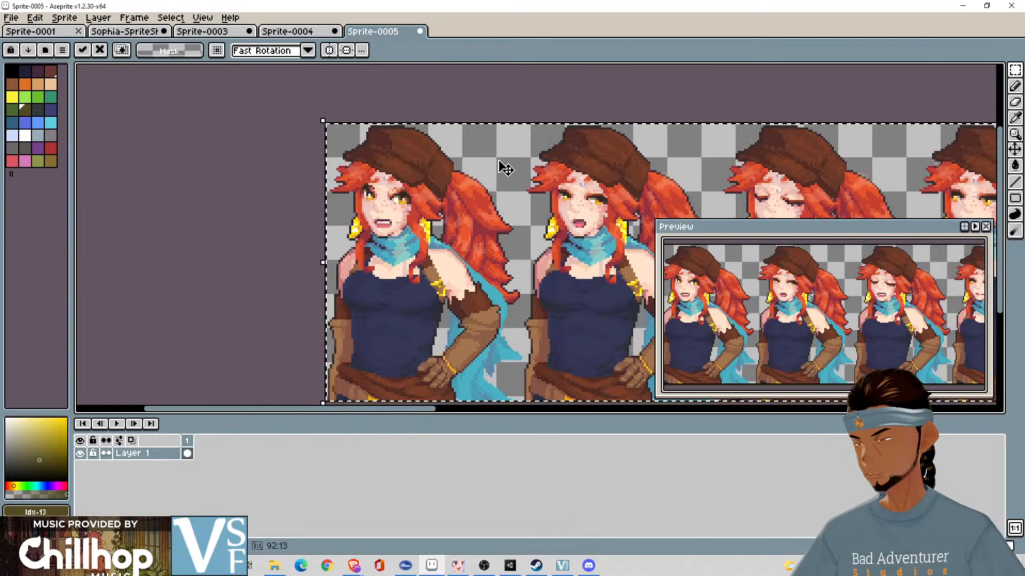
left_click_drag(506, 167, 505, 165)
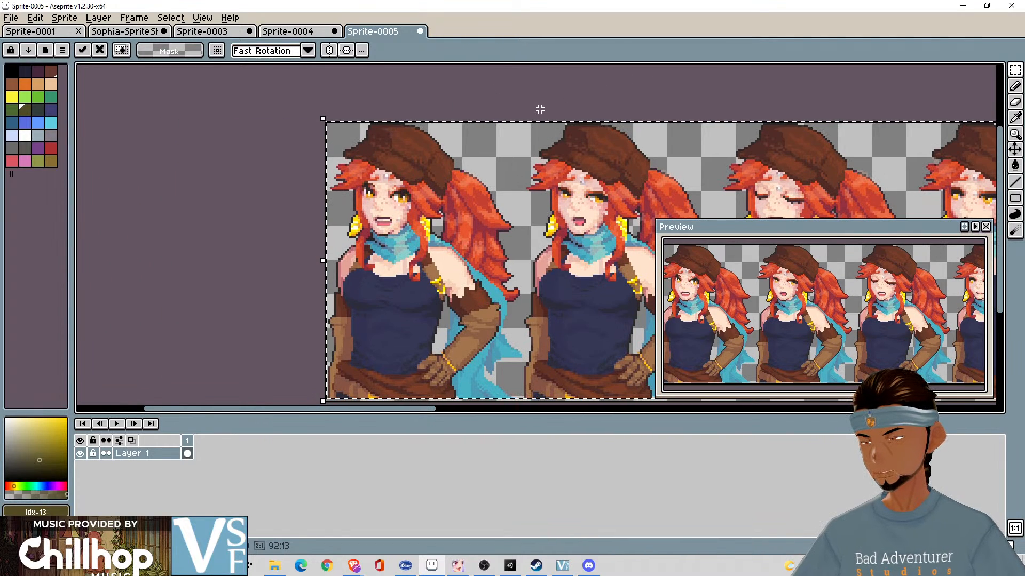
- Undo the pasted Confused Talk row and close the 130 px high sprite without keeping it
scroll(524, 107, "down", 1)
scroll(534, 206, "up", 1)
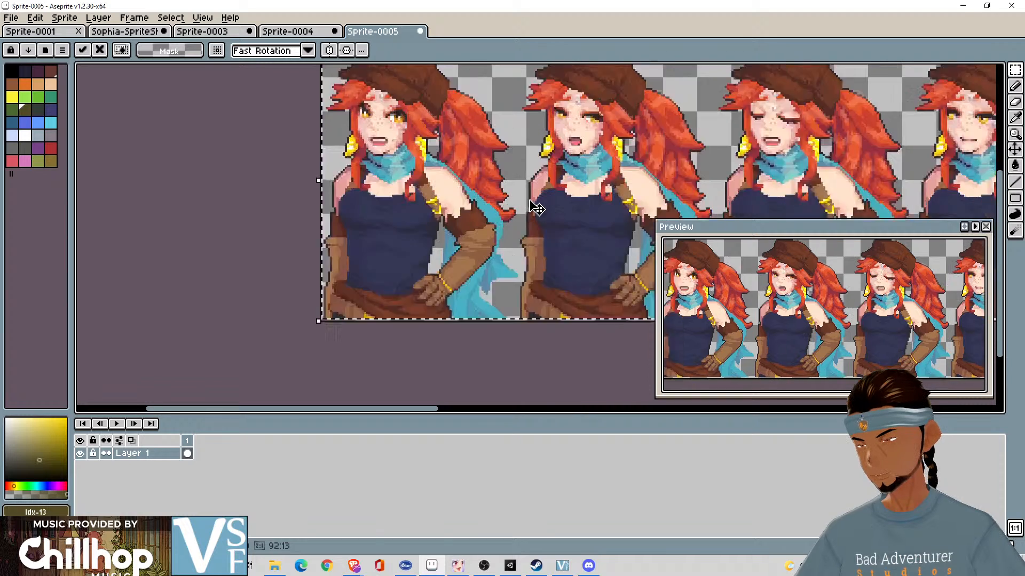
scroll(530, 201, "up", 1)
left_click_drag(529, 200, 556, 228)
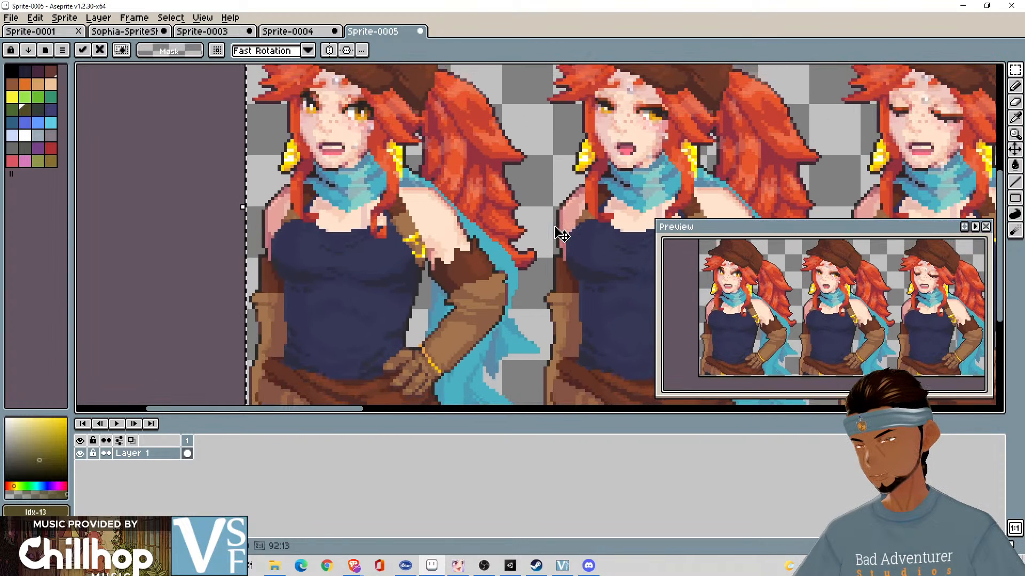
scroll(556, 235, "down", 1)
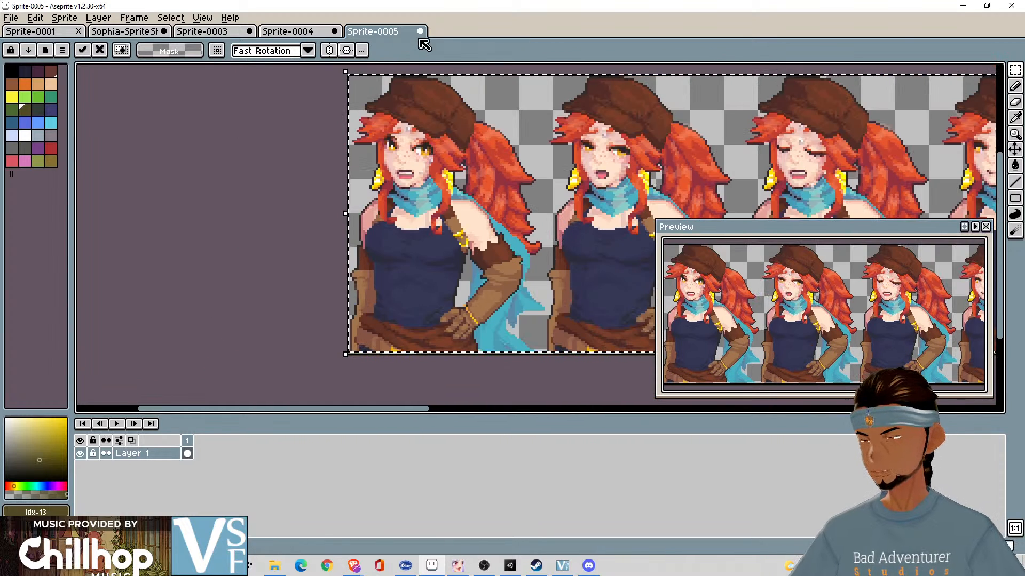
key("ctrl+z")
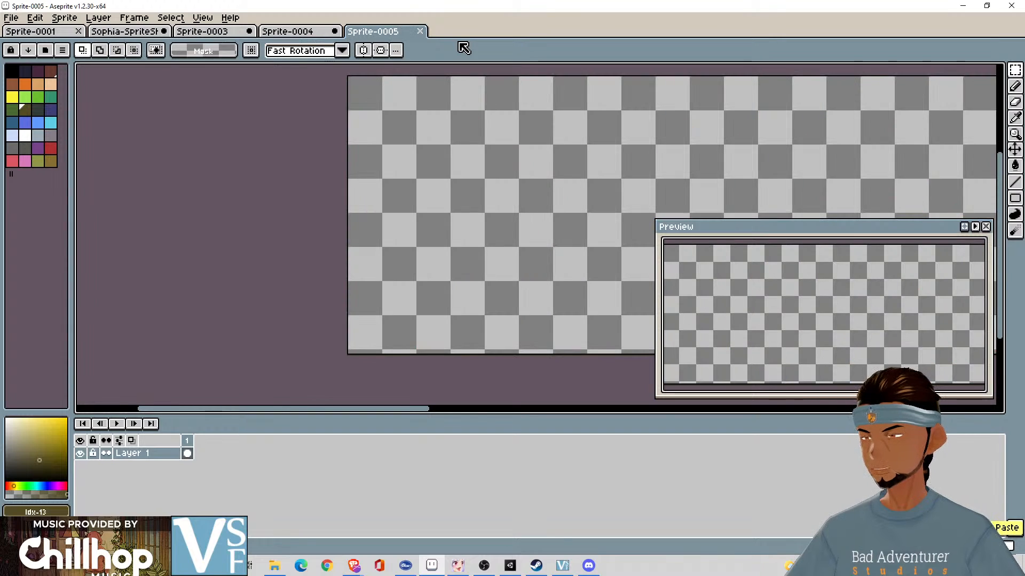
left_click(421, 33)
- Create a new 920 × 129 px transparent RGBA sprite and paste the ten-portrait Confused Talk row into it
left_click(10, 17)
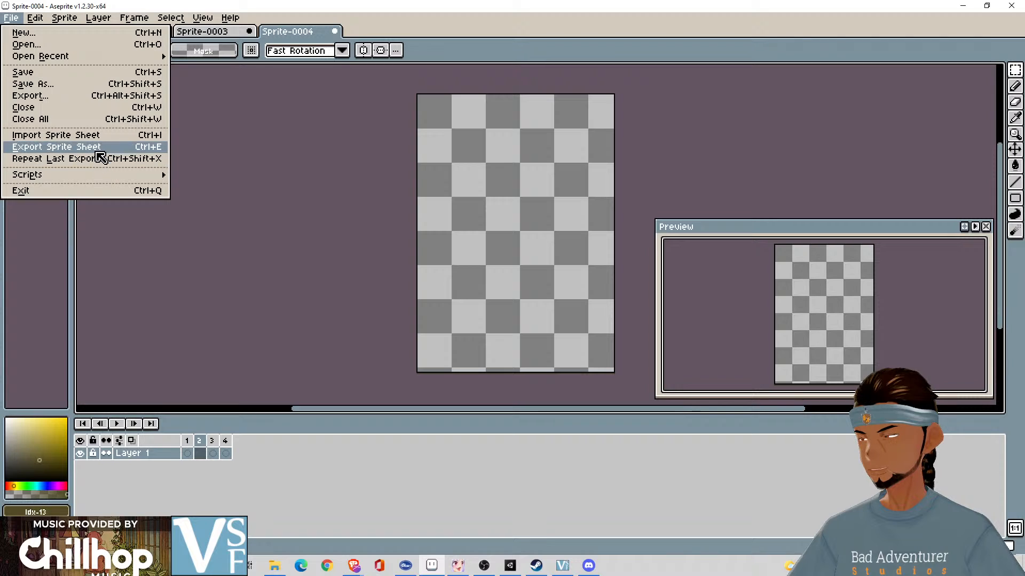
left_click(70, 33)
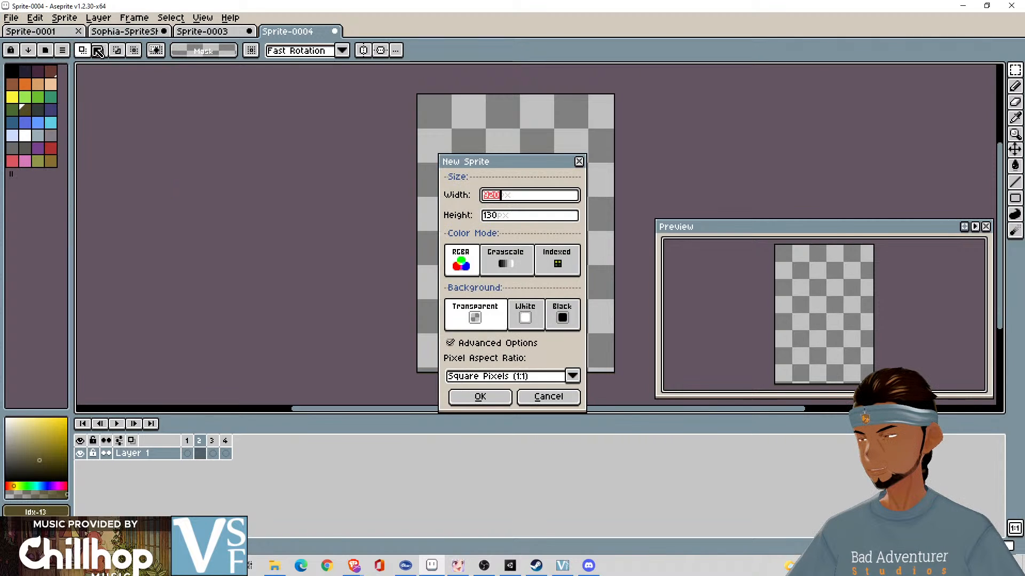
left_click(508, 216)
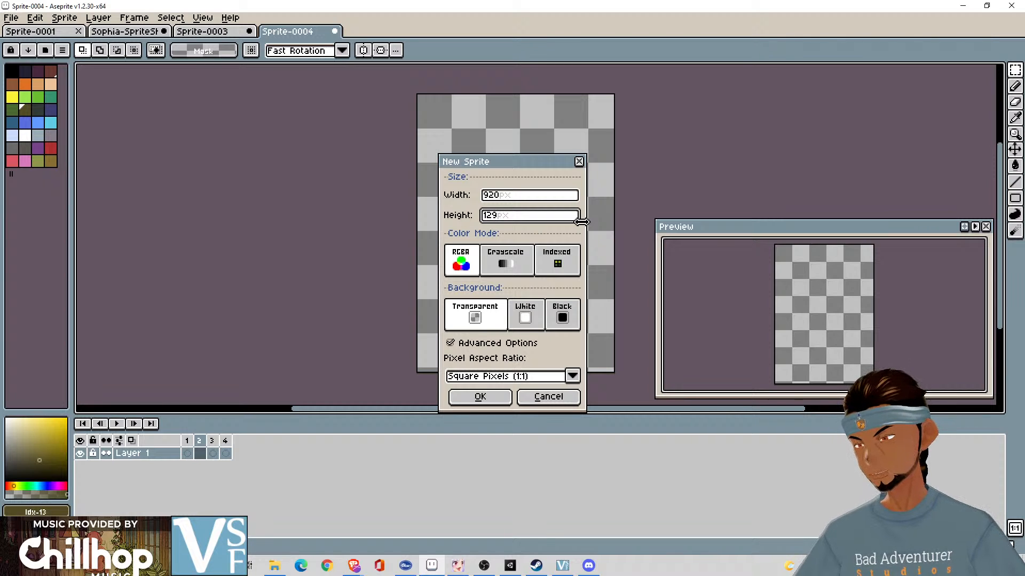
left_click(483, 398)
key("ctrl+v")
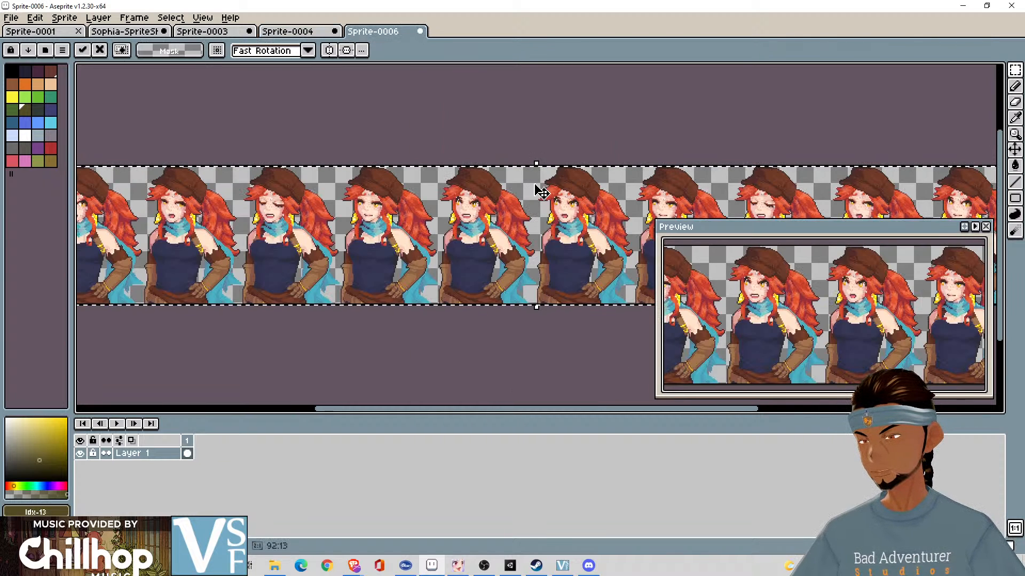
- Nudge the pasted Confused Talk row up one pixel to fit the canvas and drop it in place
left_click_drag(468, 234, 921, 205)
scroll(694, 162, "up", 4)
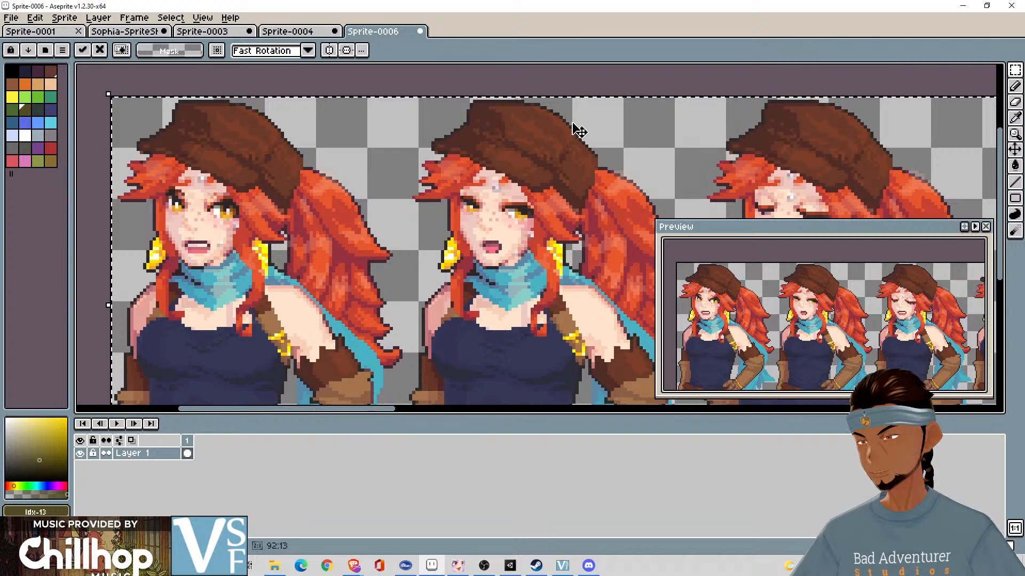
left_click_drag(486, 110, 614, 55)
scroll(545, 105, "down", 2)
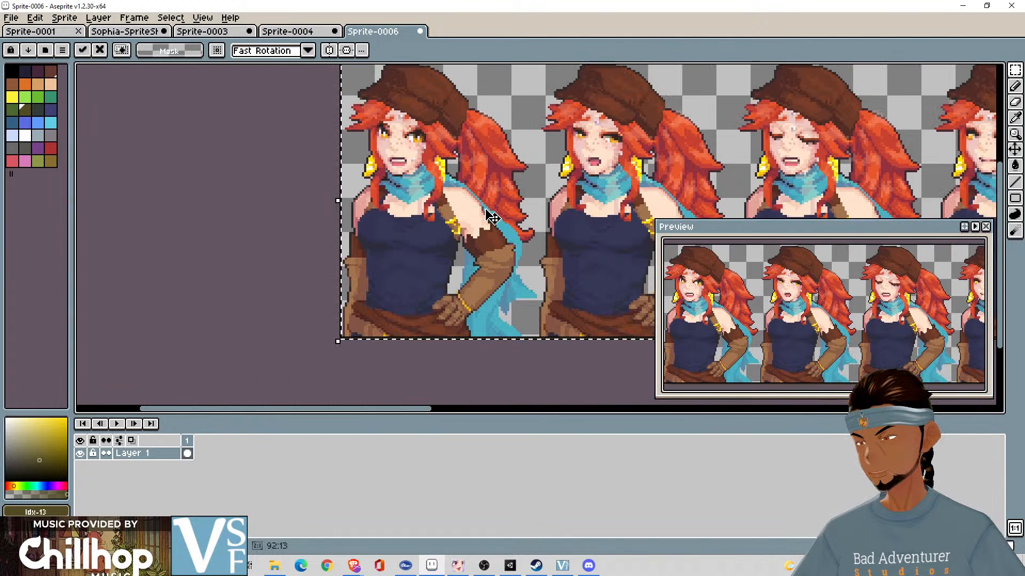
key("Up")
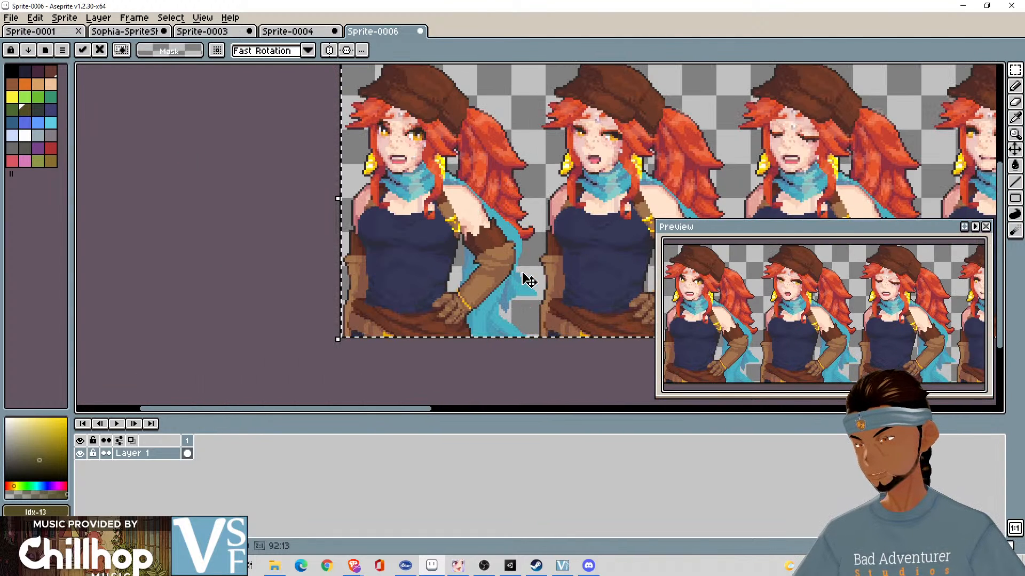
left_click_drag(521, 272, 491, 357)
left_click(660, 100)
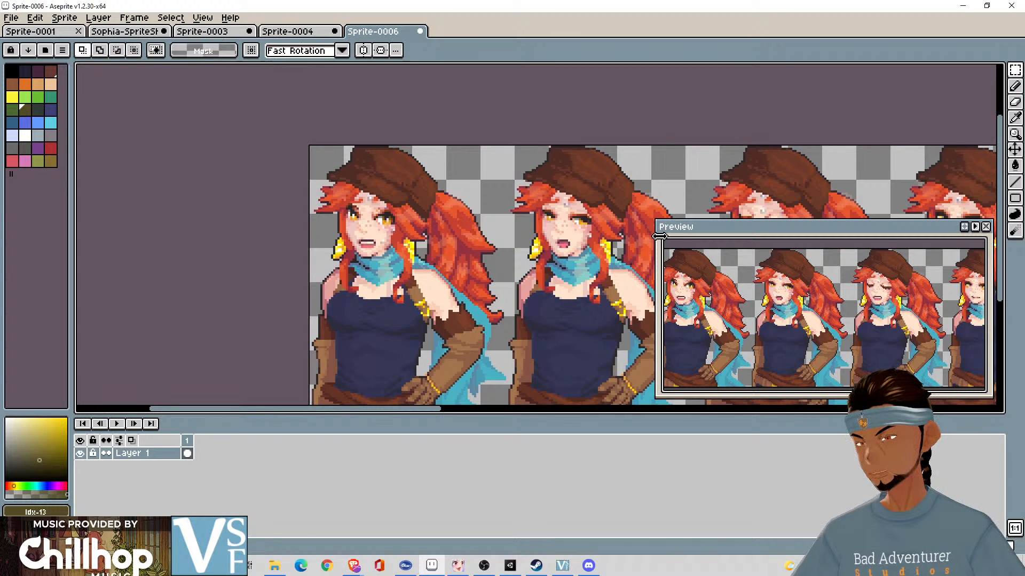
left_click_drag(733, 193, 128, 160)
scroll(559, 186, "down", 3)
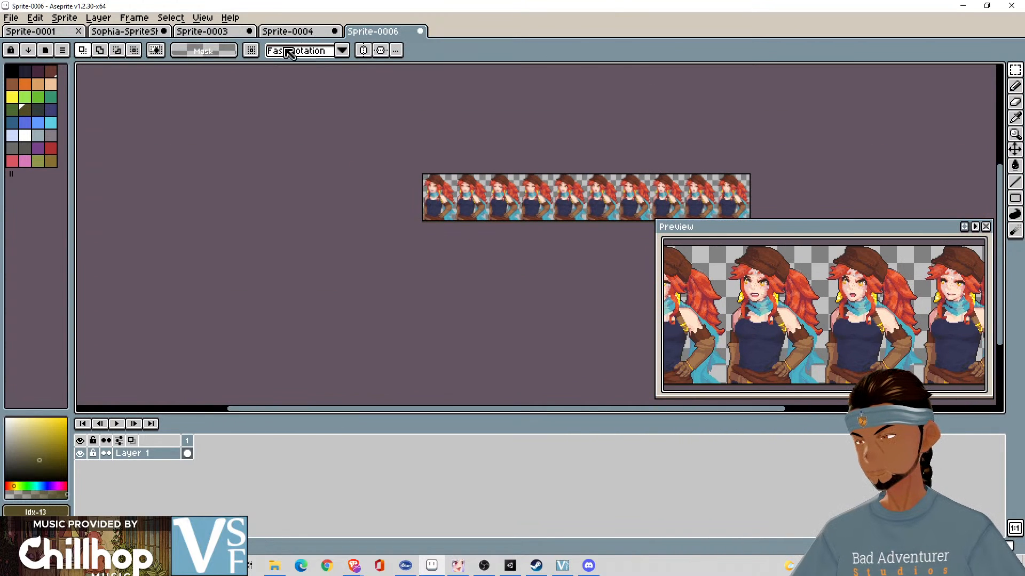
- Reopen the recently exported Confused.png sprite sheet
left_click(16, 20)
mouse_move(59, 53)
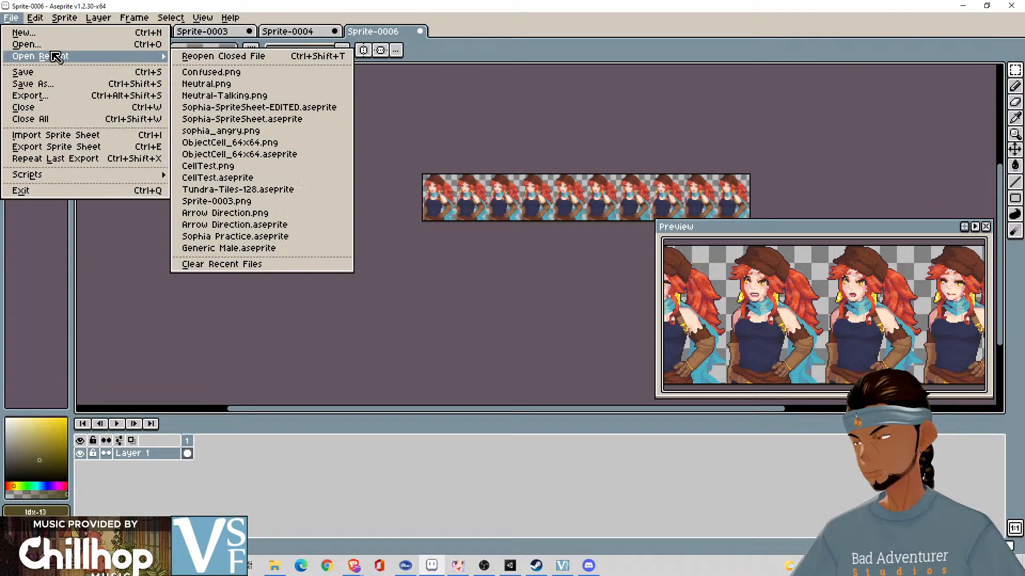
left_click(211, 73)
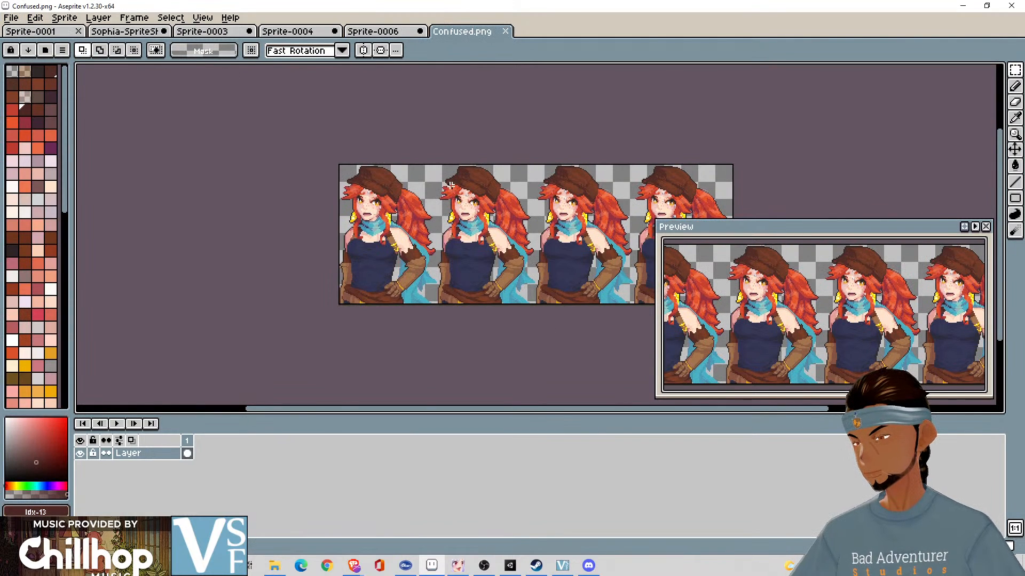
scroll(450, 185, "up", 1)
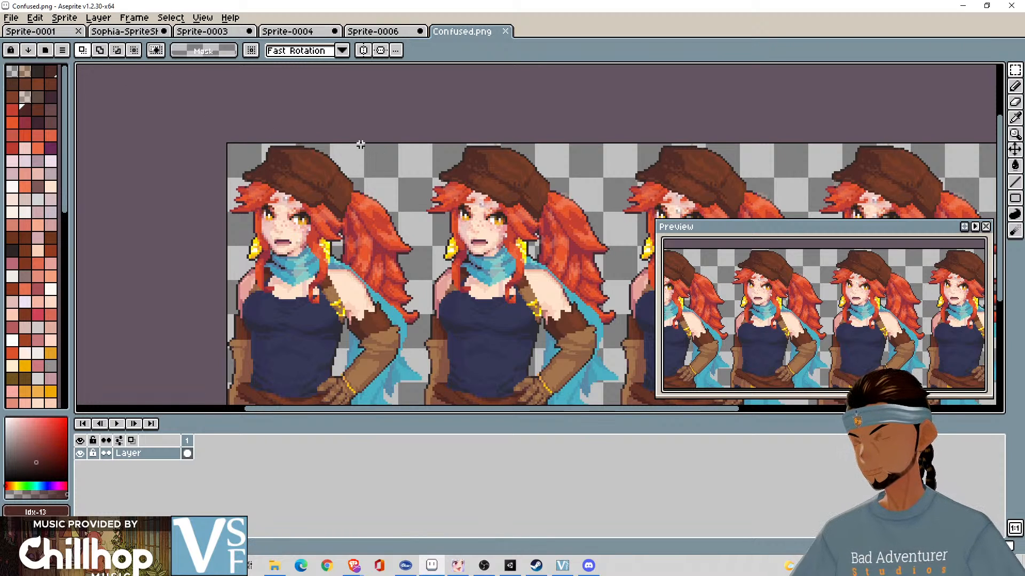
- Set the canvas height of Confused.png to 129 px, cropping one pixel off its upper edge
key("c")
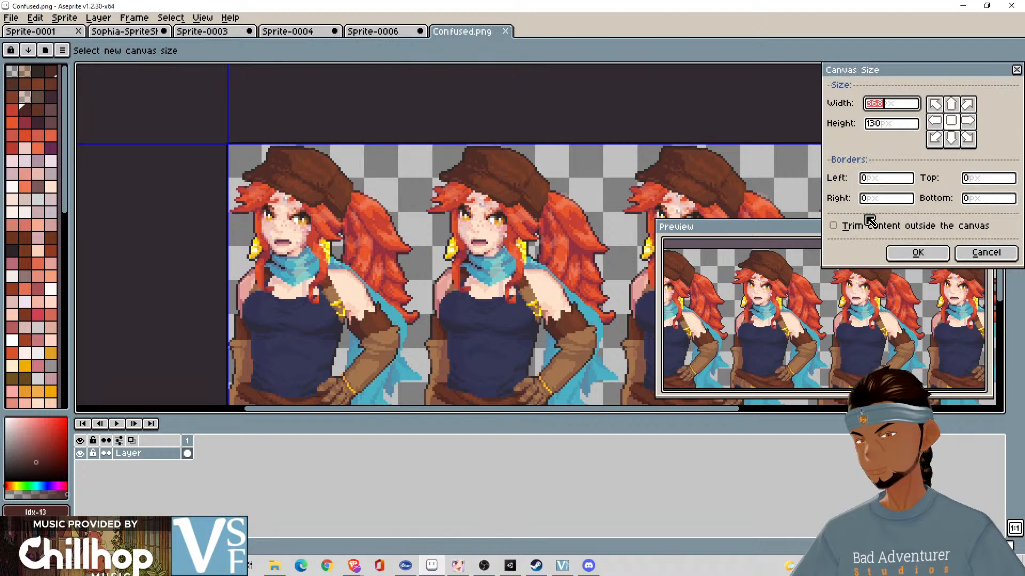
left_click(899, 124)
key("BackSpace")
key("BackSpace")
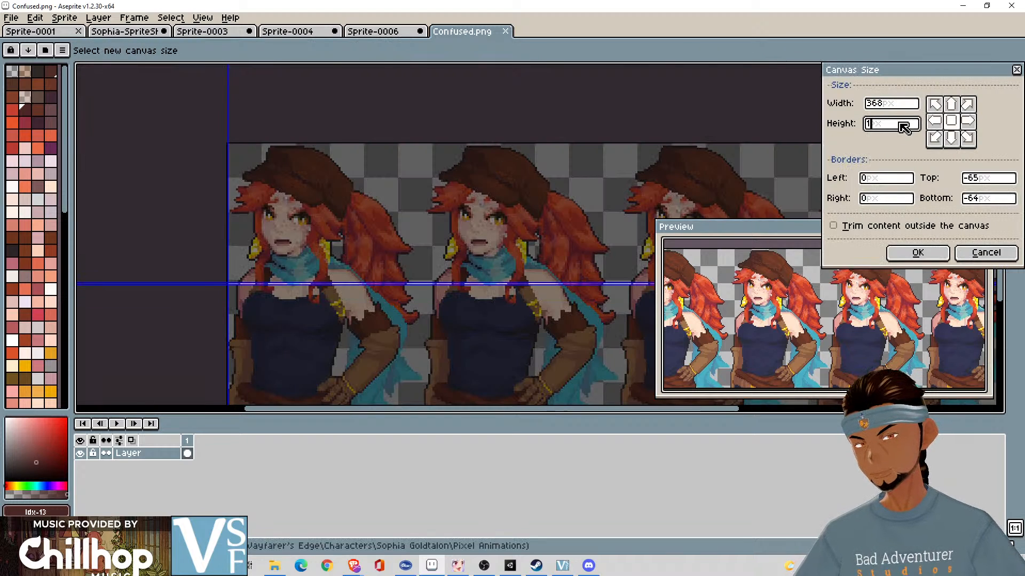
type("29")
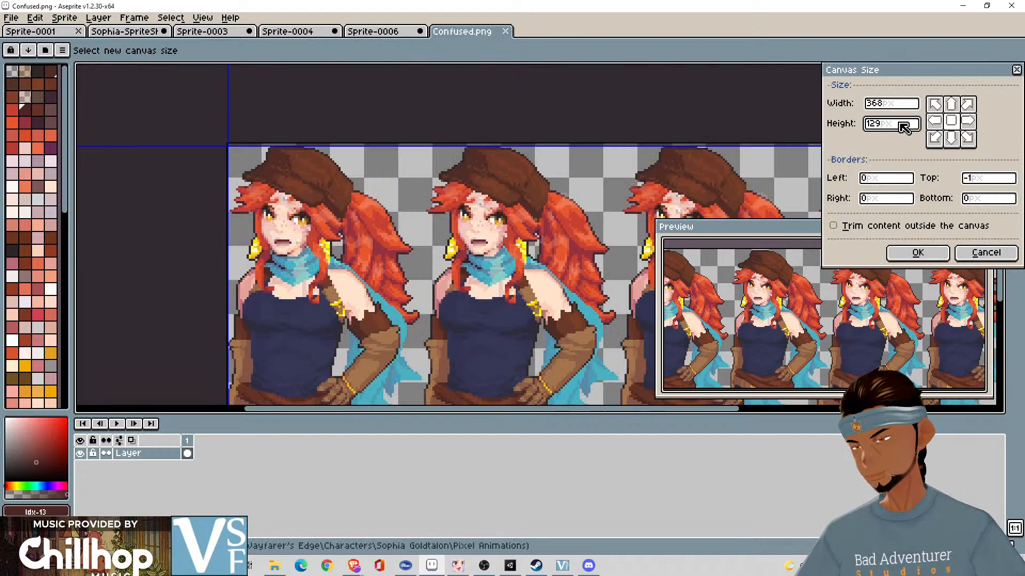
scroll(622, 187, "down", 3)
left_click_drag(572, 236, 344, 190)
scroll(505, 209, "up", 1)
scroll(350, 189, "up", 1)
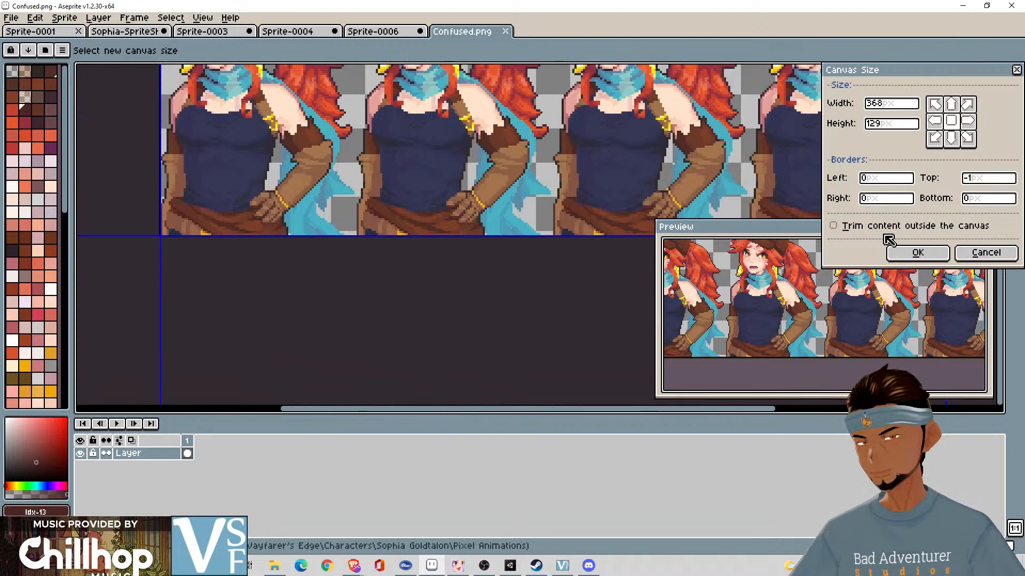
left_click(911, 254)
- Look over the cropped four-portrait row and save Confused.png under its existing name
left_click_drag(444, 176, 482, 331)
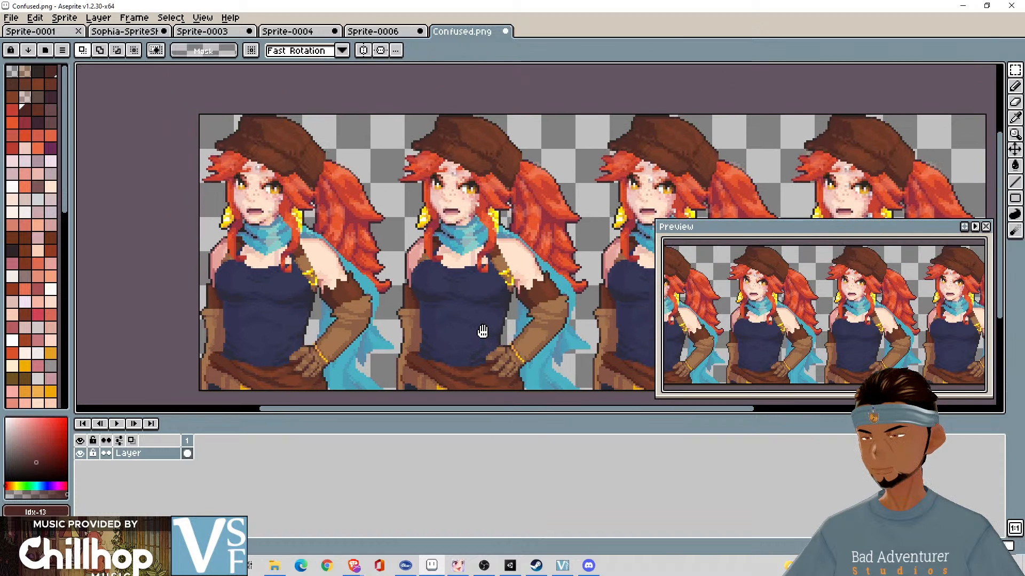
scroll(499, 317, "down", 1)
left_click_drag(503, 291, 442, 247)
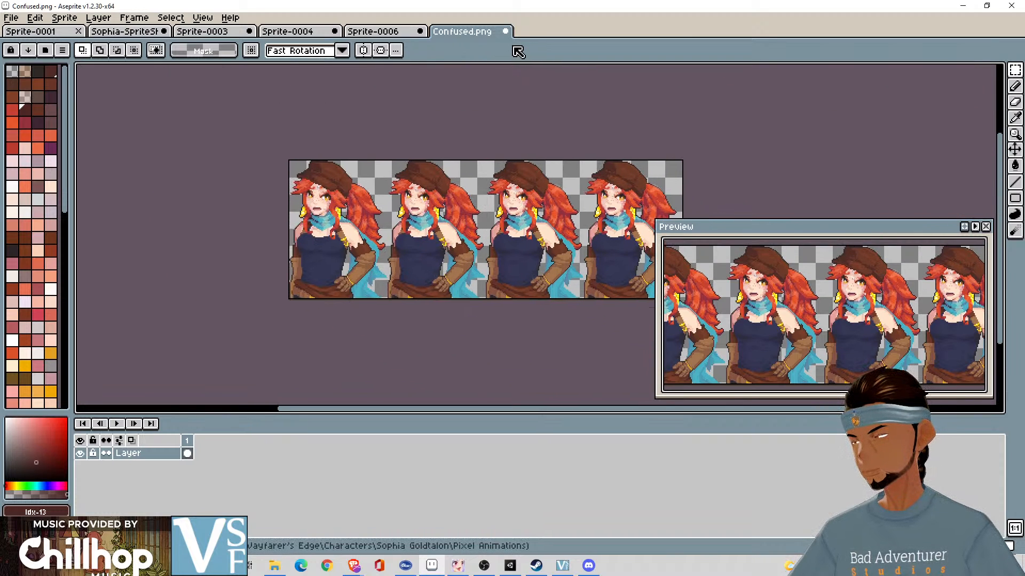
key("ctrl+s")
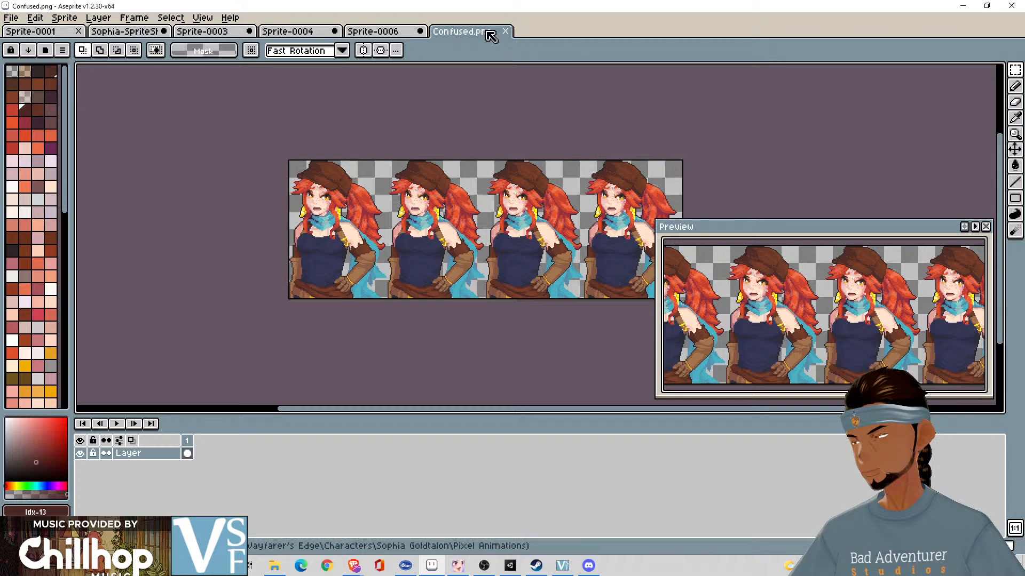
- Open the recently exported Neutral.png sprite sheet
left_click(21, 22)
mouse_move(41, 21)
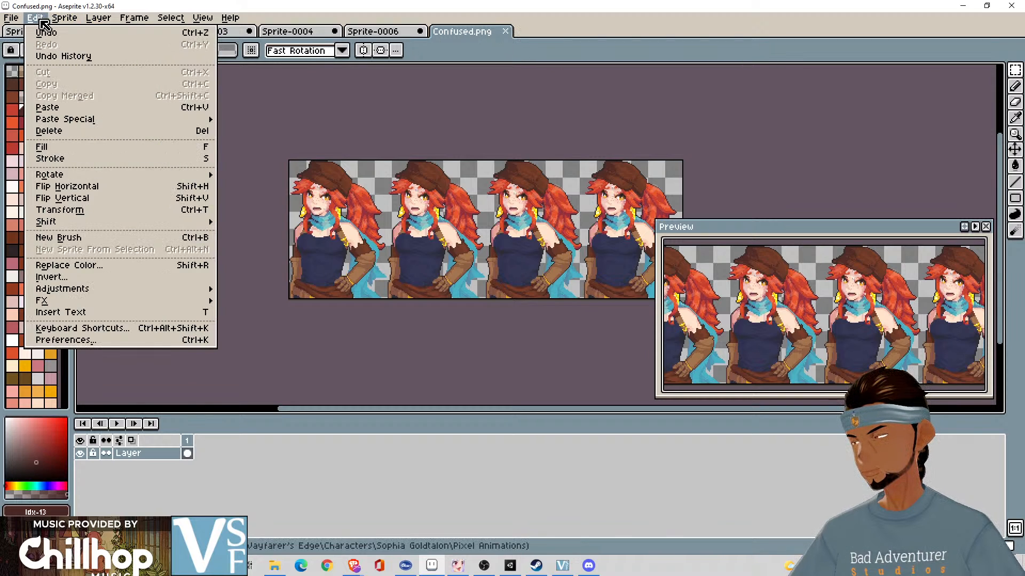
mouse_move(75, 176)
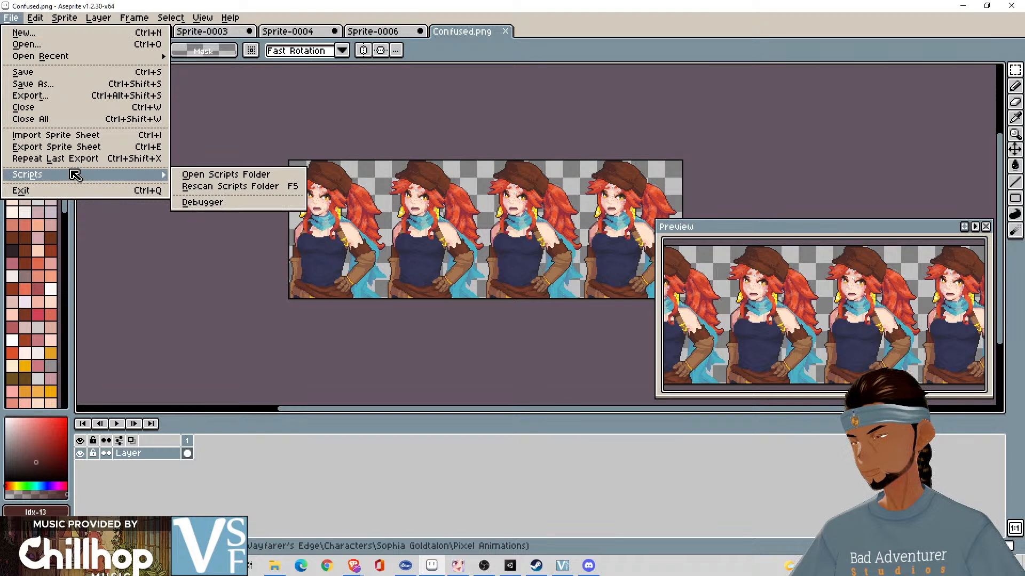
mouse_move(103, 59)
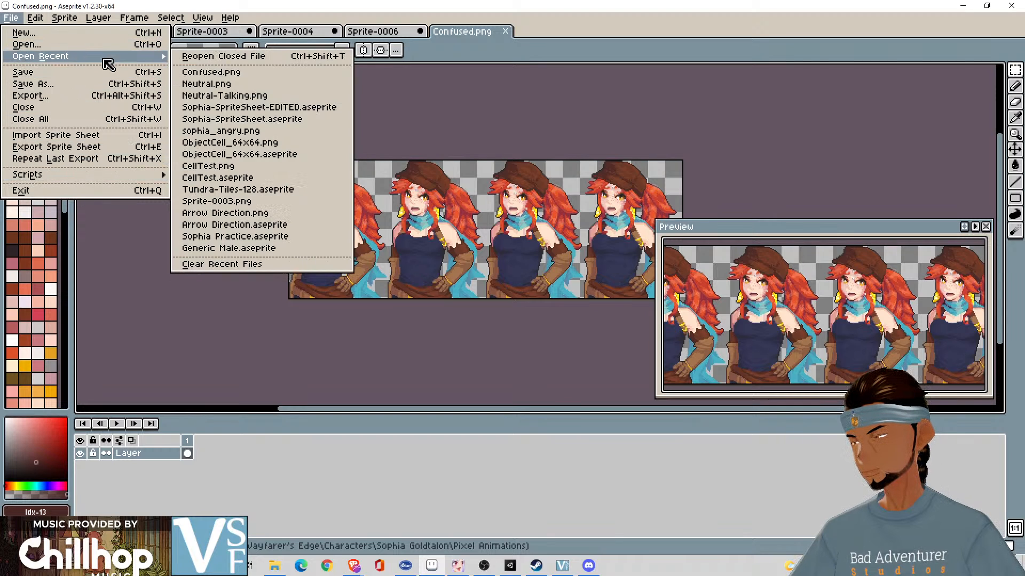
left_click(245, 85)
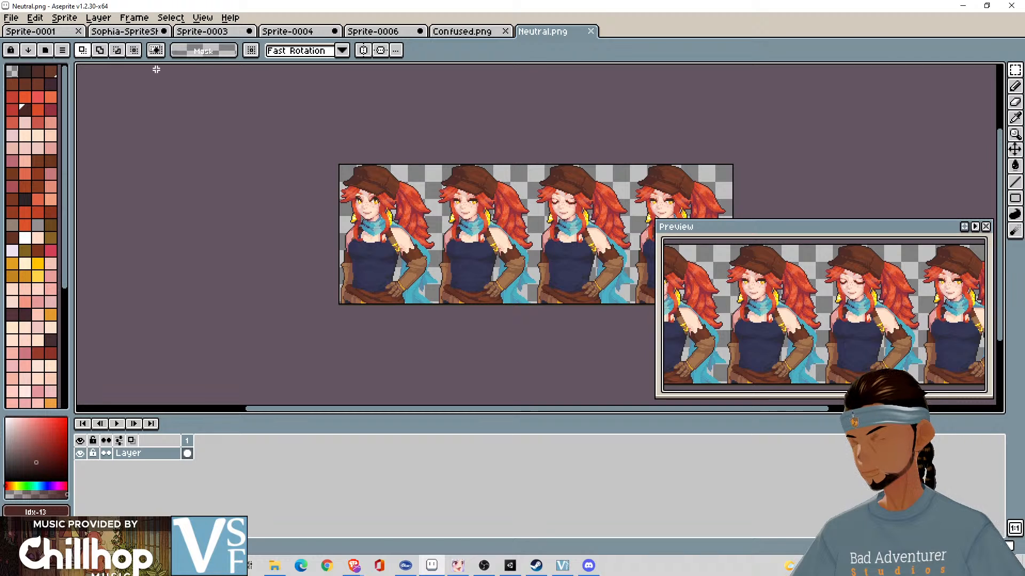
- Check the canvas size and the upper and lower edges of Neutral.png, and compare the sheet with Confused.png
key("ctrl+alt+c")
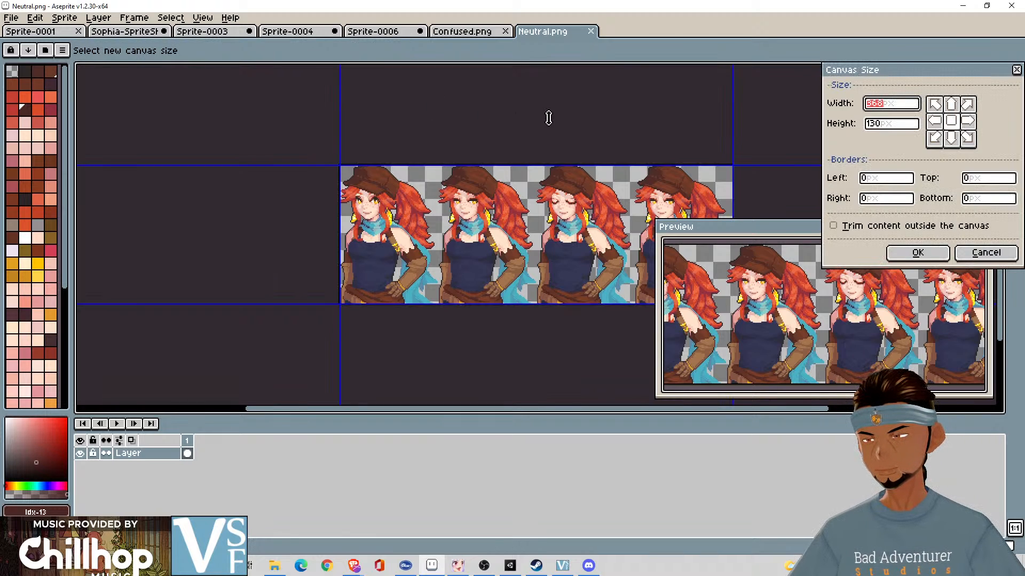
scroll(489, 100, "up", 2)
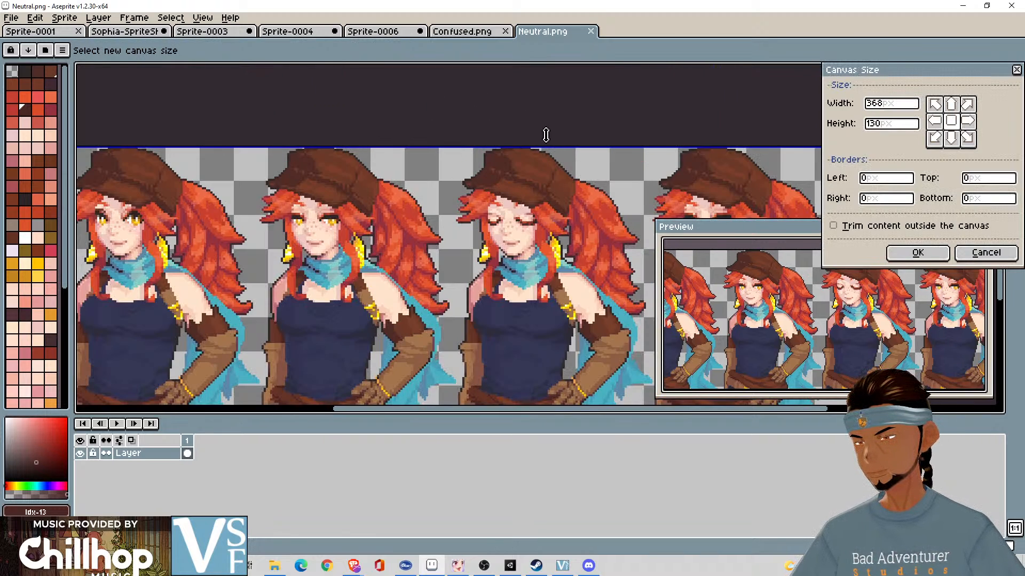
left_click_drag(550, 137, 535, 63)
scroll(535, 63, "down", 2)
scroll(555, 110, "up", 2)
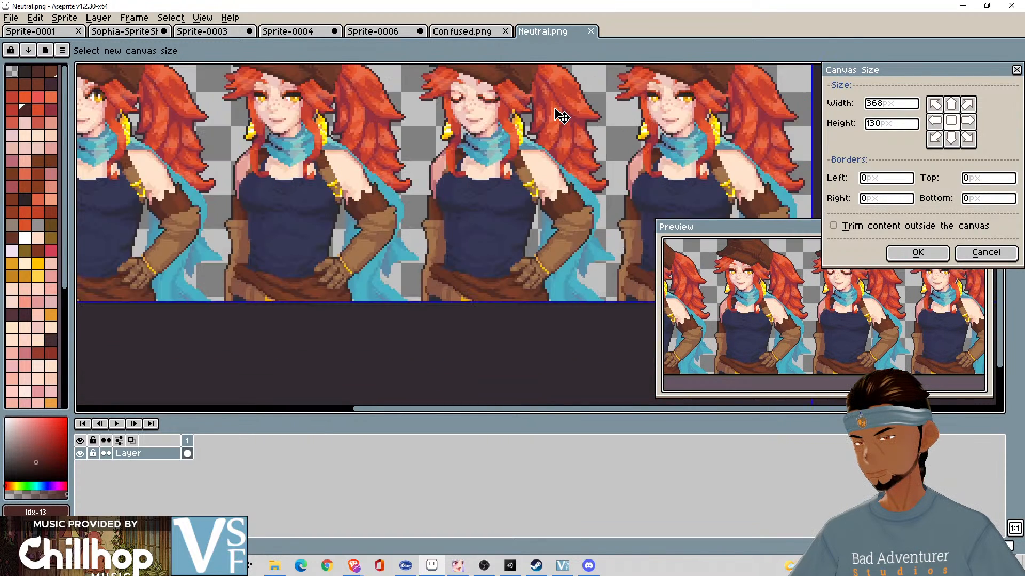
scroll(552, 112, "down", 2)
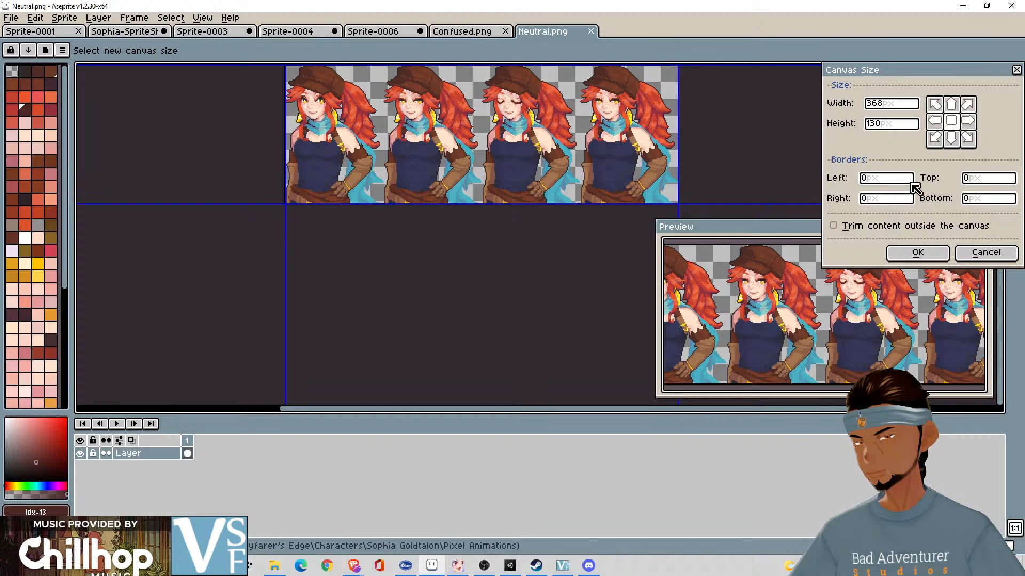
left_click(985, 253)
left_click(470, 33)
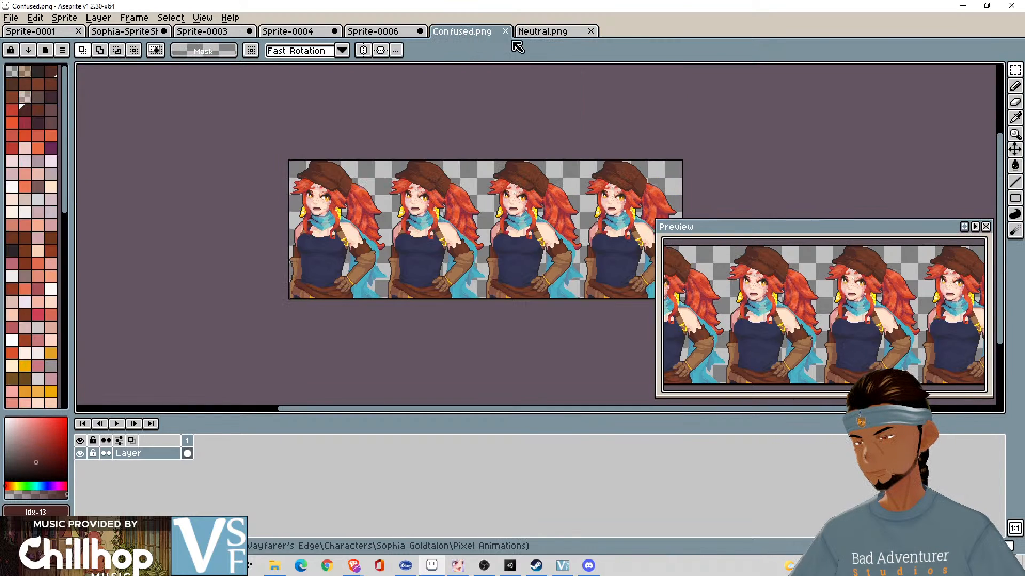
left_click(565, 33)
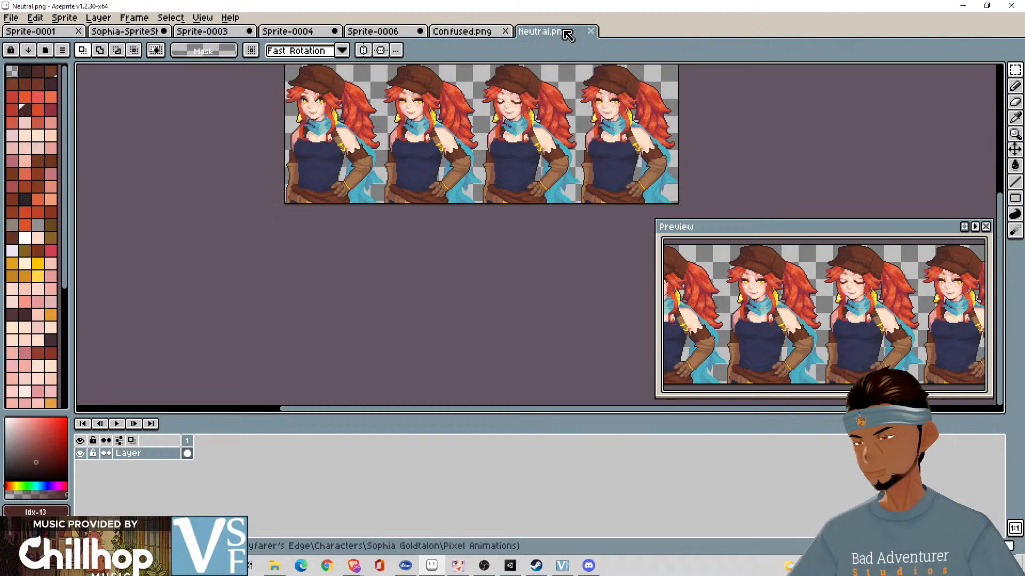
left_click(479, 29)
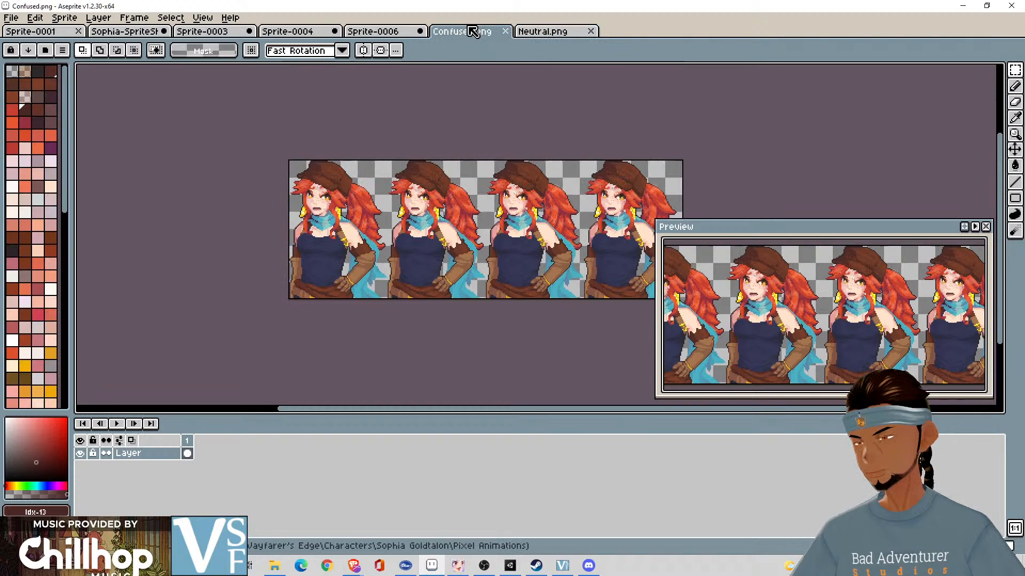
- Examine the Neutral Talk, Confused and Confused Talk rows in the Sophia sprite sheet for their height and spacing
left_click(147, 33)
scroll(410, 180, "down", 2)
scroll(410, 180, "up", 2)
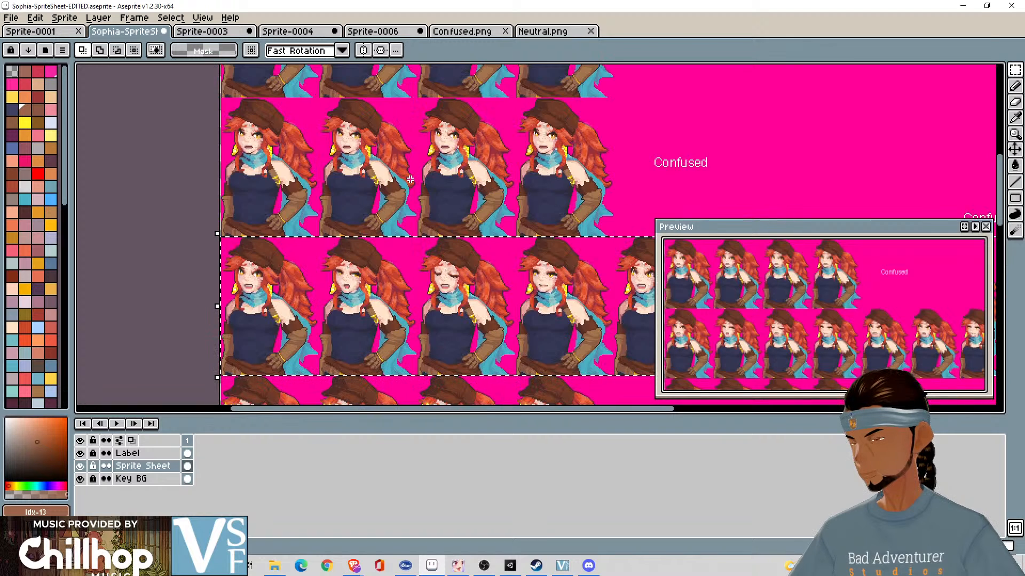
mouse_move(410, 180)
left_mouse_down()
mouse_move(418, 215)
mouse_move(432, 133)
mouse_move(471, 406)
left_mouse_up()
scroll(419, 210, "up", 3)
scroll(422, 209, "down", 2)
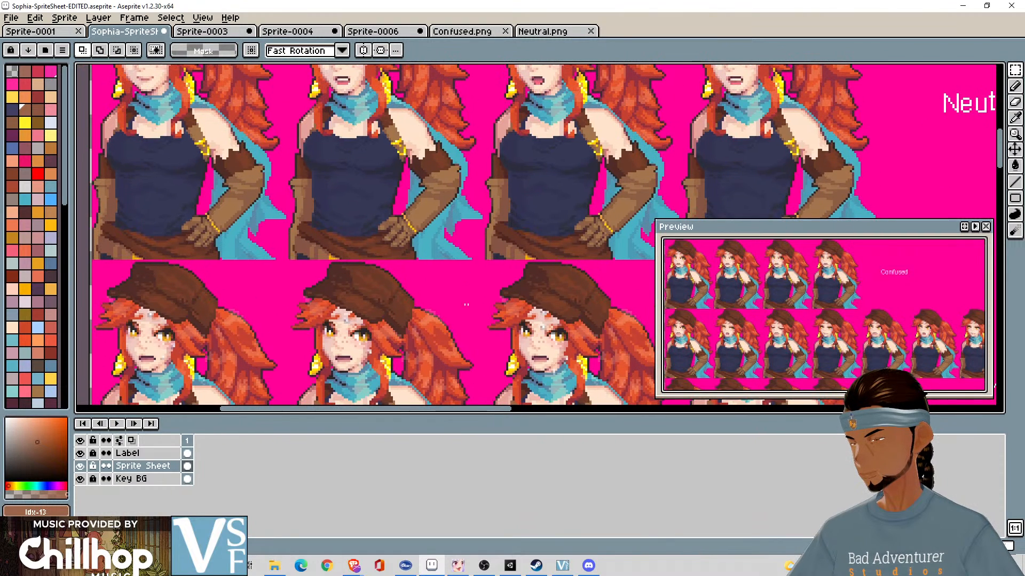
mouse_move(473, 185)
left_mouse_down()
mouse_move(481, 404)
mouse_move(491, 206)
left_mouse_up()
scroll(494, 209, "down", 2)
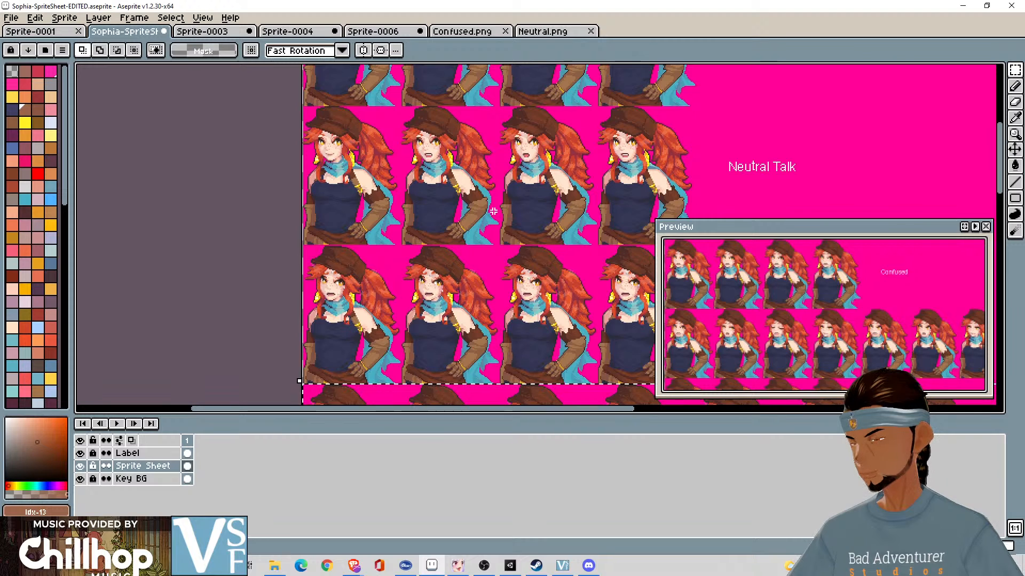
left_click_drag(465, 191, 559, 165)
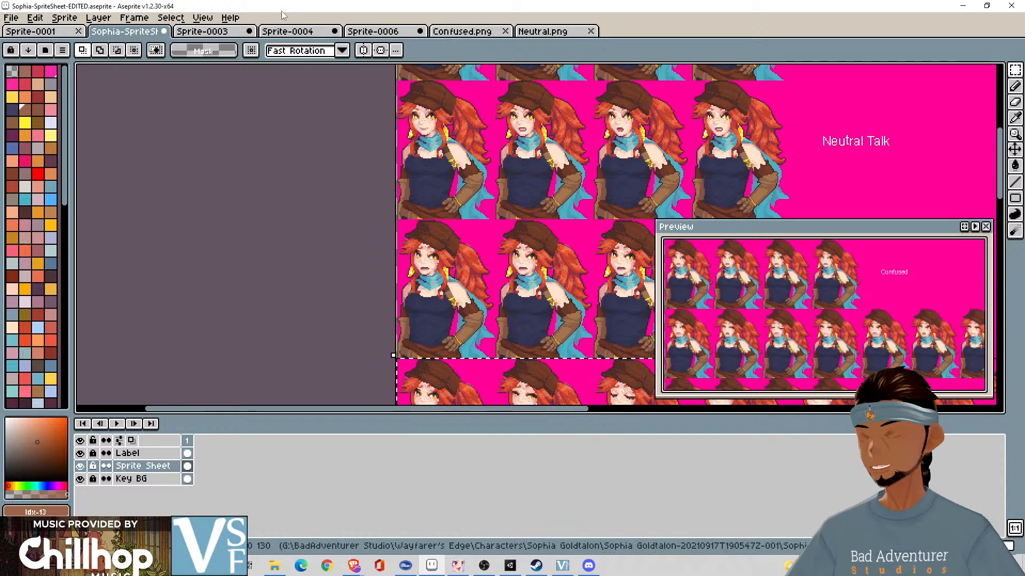
left_click_drag(441, 168, 191, 97)
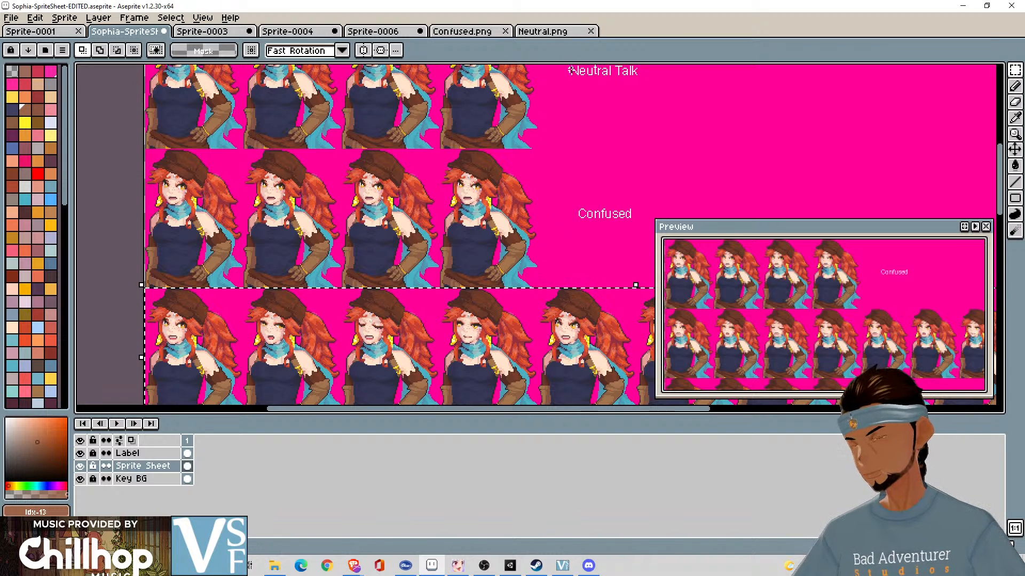
- Close Confused.png and Neutral.png and bring up the ten-portrait strip in Sprite-0006
left_click(505, 31)
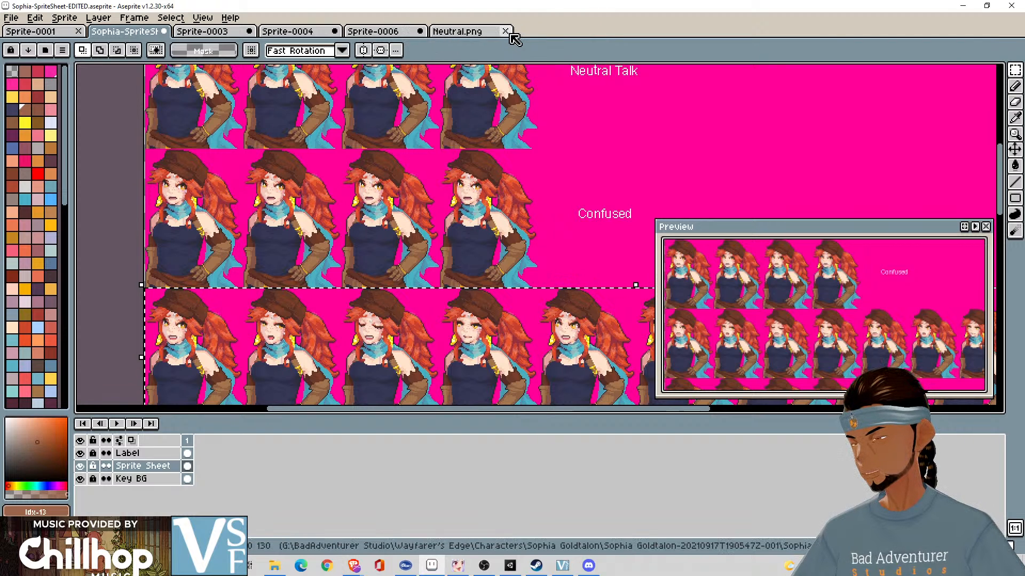
left_click(505, 31)
left_click(373, 31)
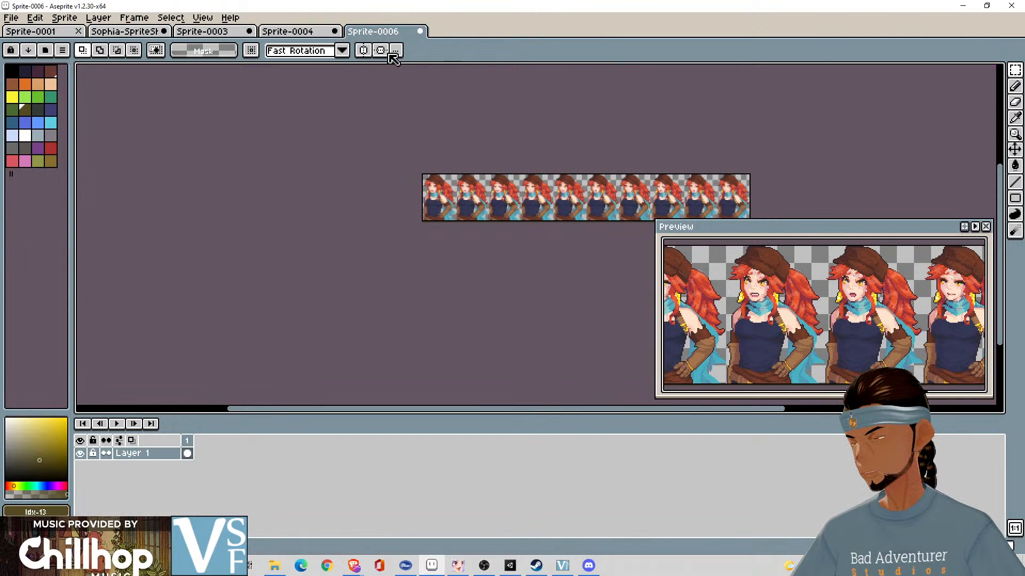
scroll(579, 217, "up", 3)
mouse_move(457, 169)
left_mouse_down()
mouse_move(468, 174)
mouse_move(276, 165)
mouse_move(461, 170)
left_mouse_up()
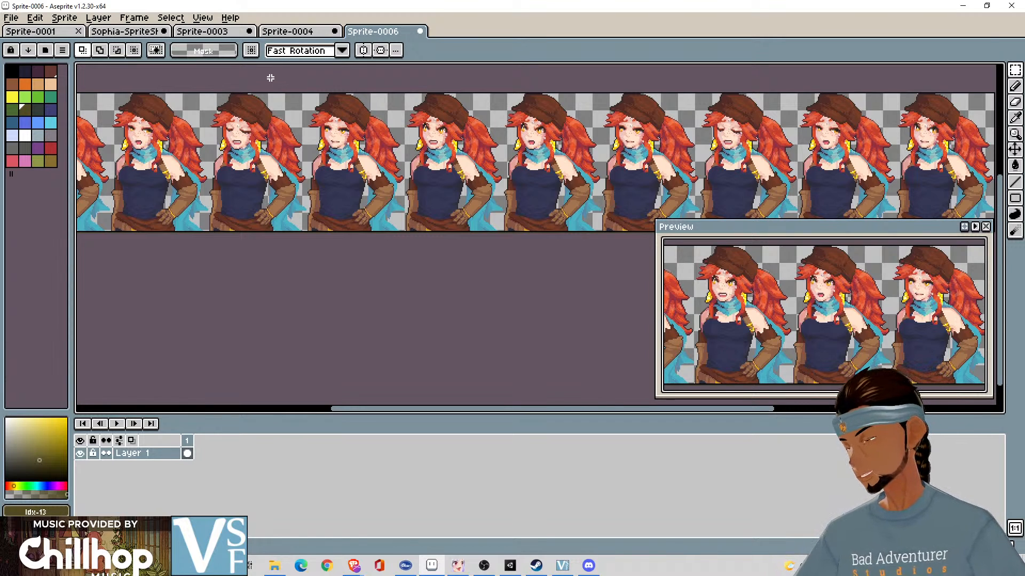
left_click_drag(271, 78, 516, 80)
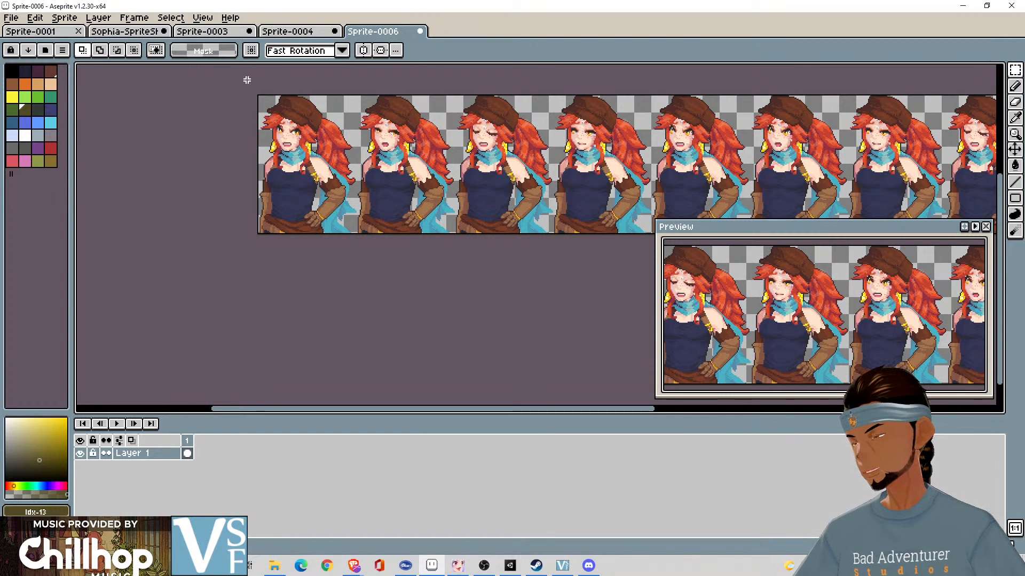
- Select the whole ten-portrait strip in Sprite-0006, check its size and outer edges, and clear the selection
key("ctrl+a")
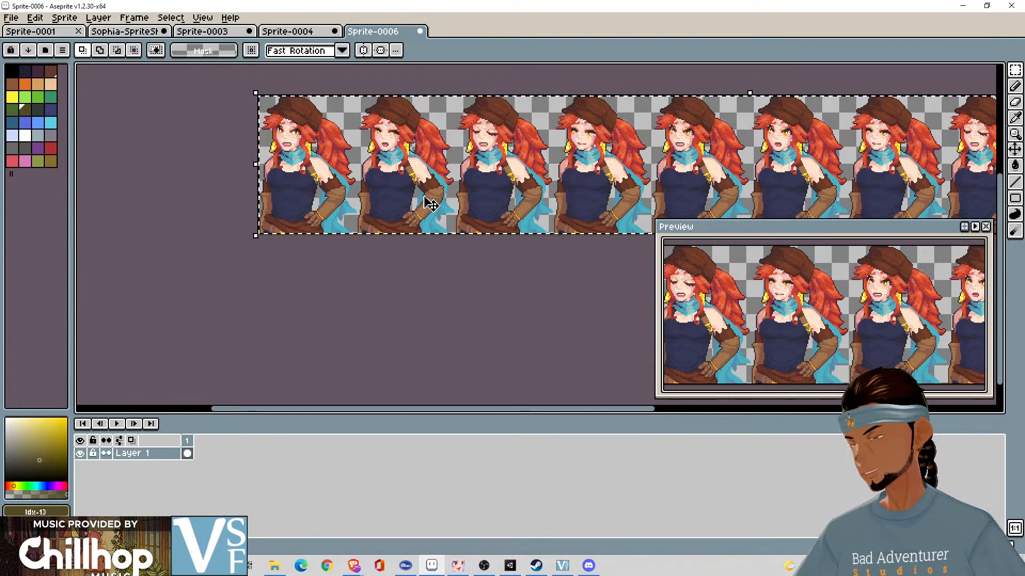
left_click_drag(430, 204, 427, 185)
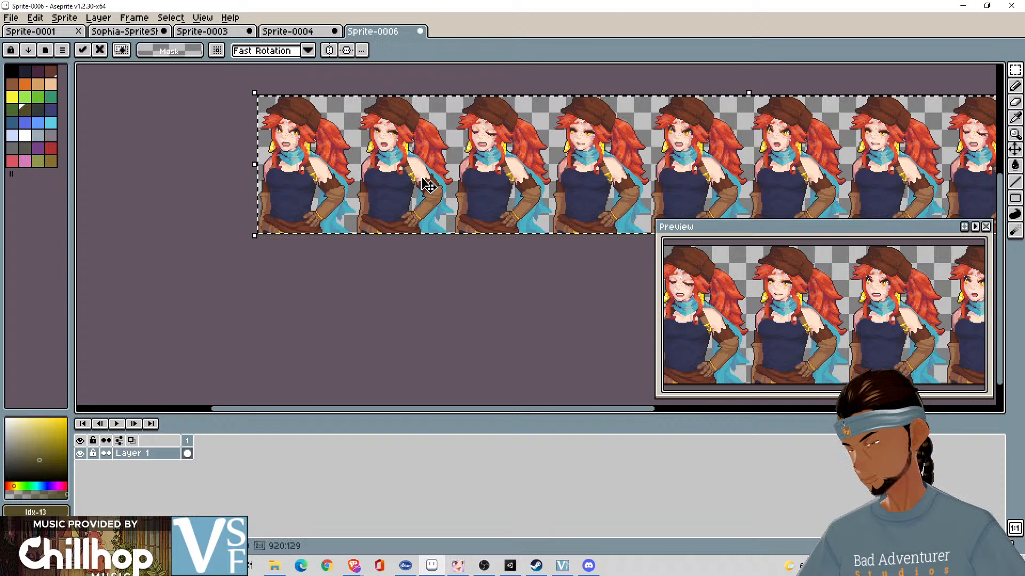
left_click_drag(532, 269, 76, 230)
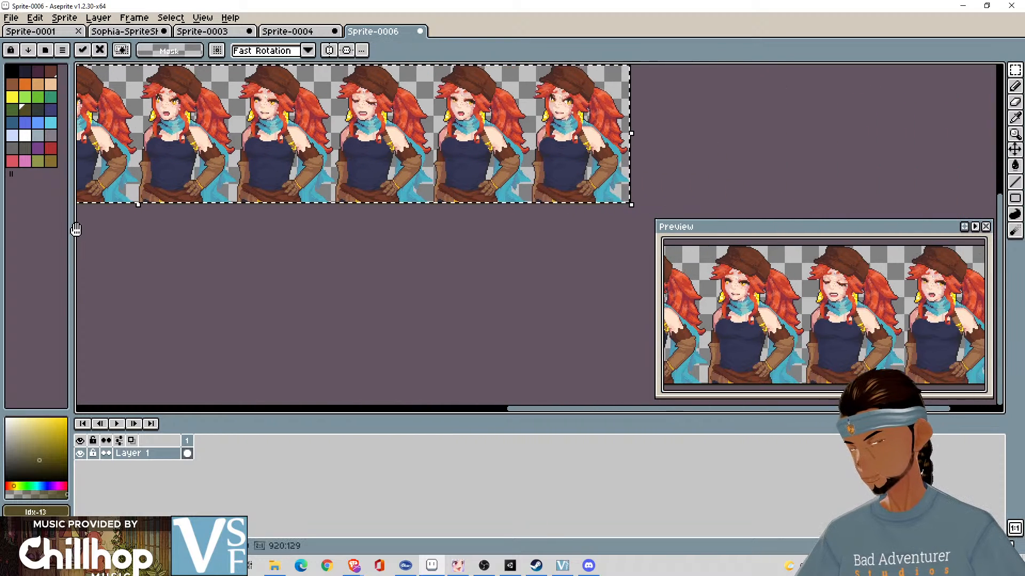
scroll(555, 160, "up", 3)
left_click_drag(797, 172, 392, 133)
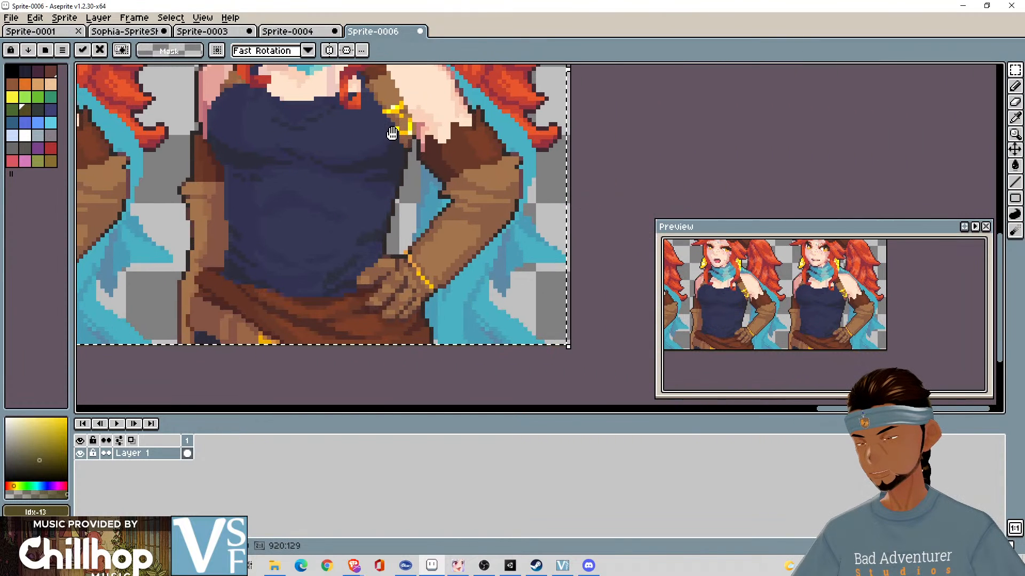
scroll(647, 149, "down", 3)
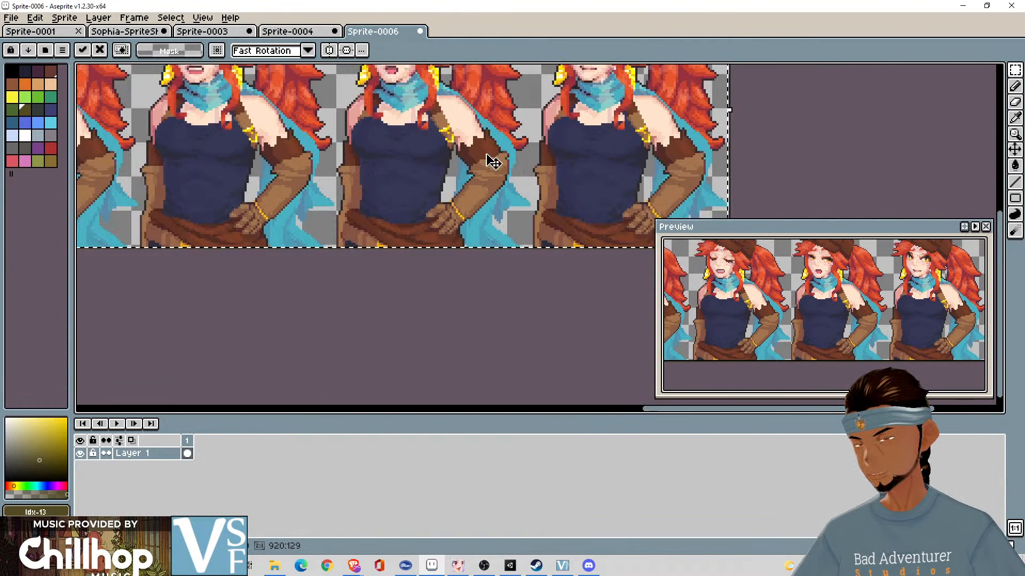
scroll(492, 161, "down", 5)
left_click_drag(365, 166, 559, 194)
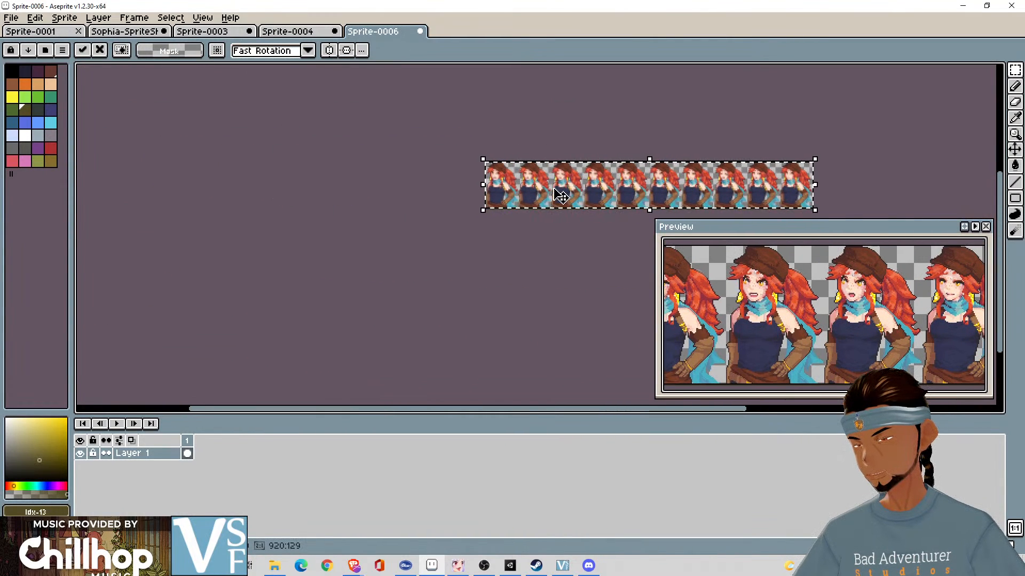
scroll(558, 195, "up", 3)
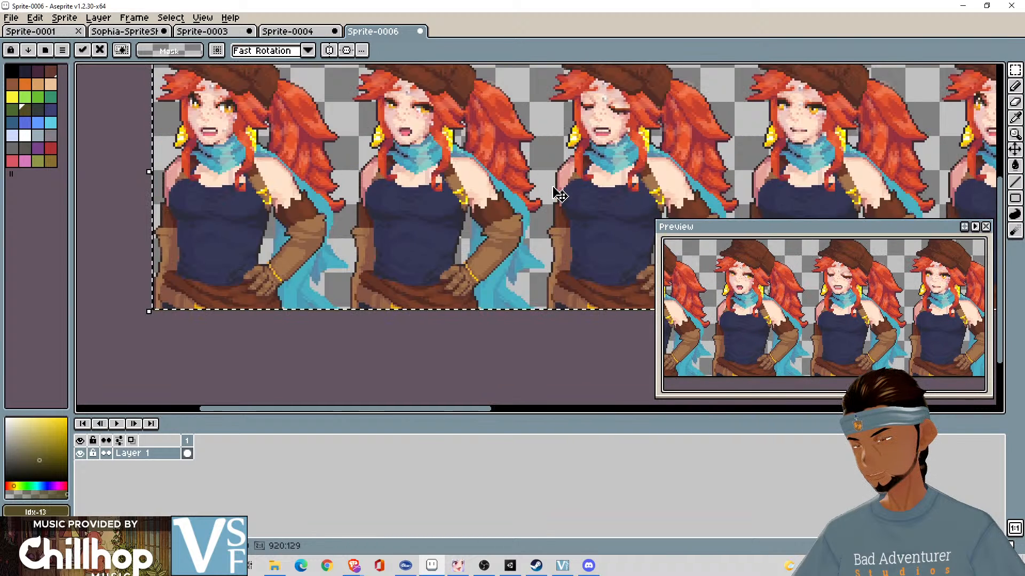
scroll(559, 194, "up", 3)
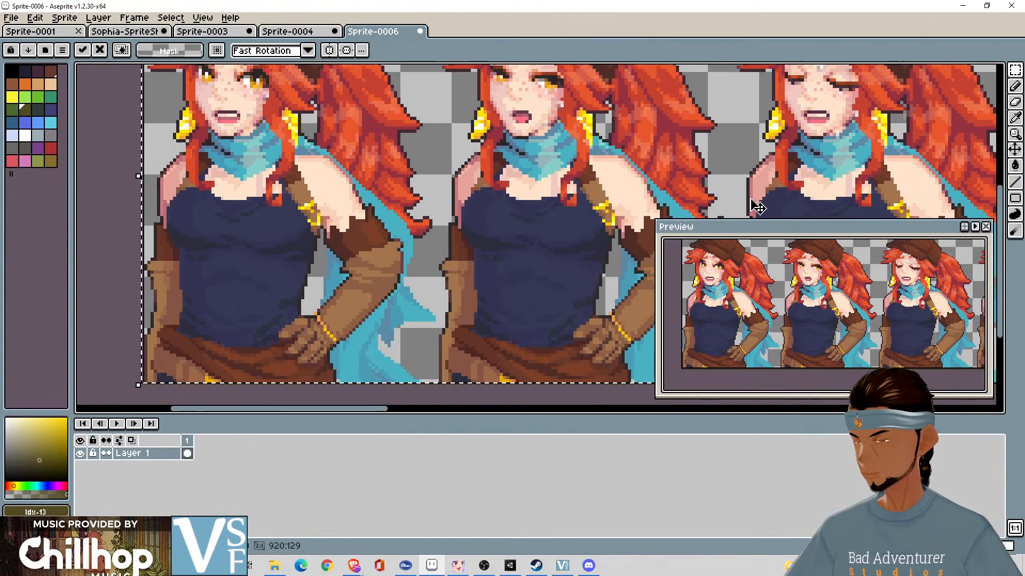
scroll(752, 201, "down", 1)
left_click(470, 382)
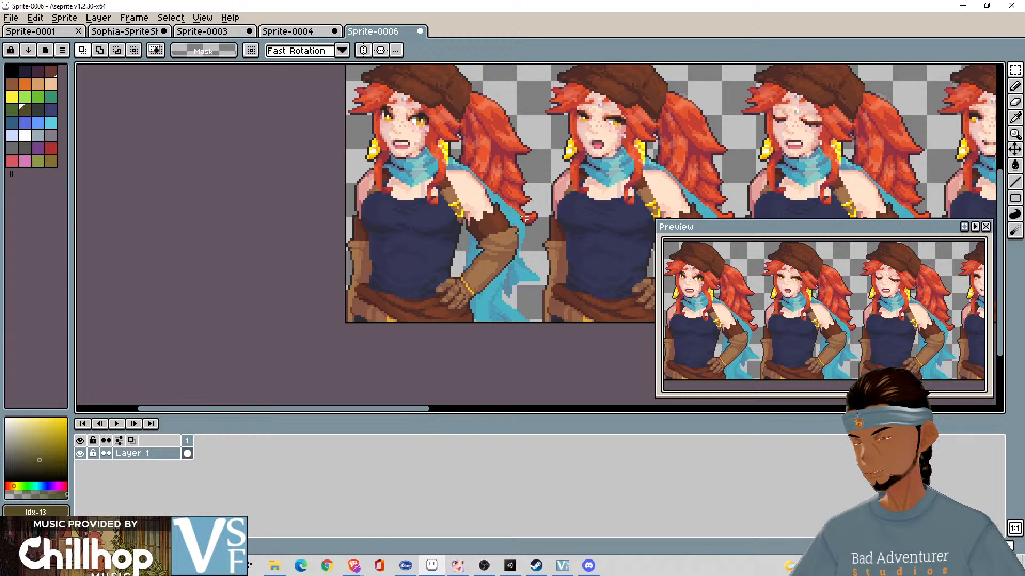
left_click_drag(527, 218, 450, 256)
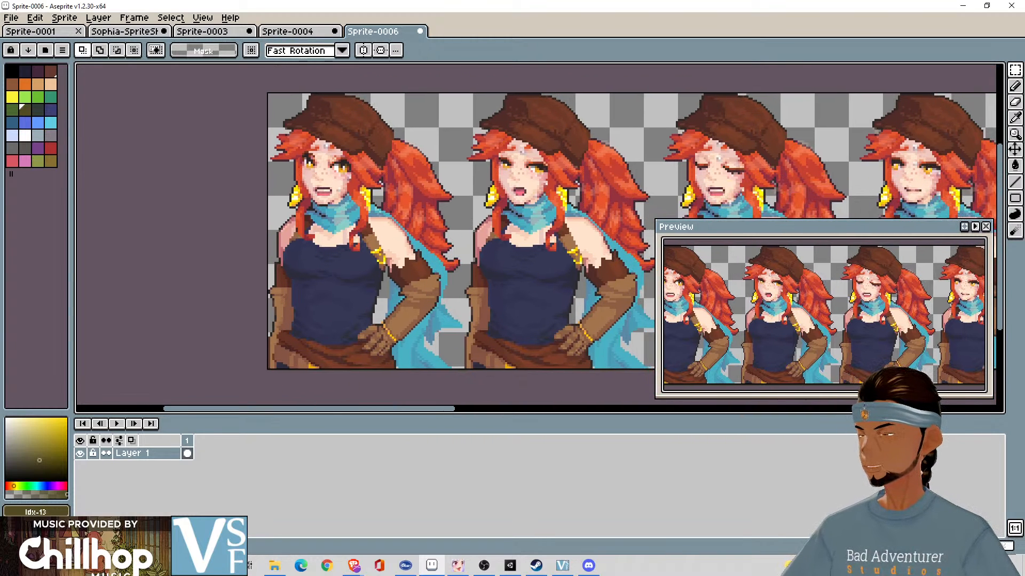
- Export the ten-portrait strip as a sprite sheet named Confused-Talking.png in the Pixel Animations folder
left_click(11, 18)
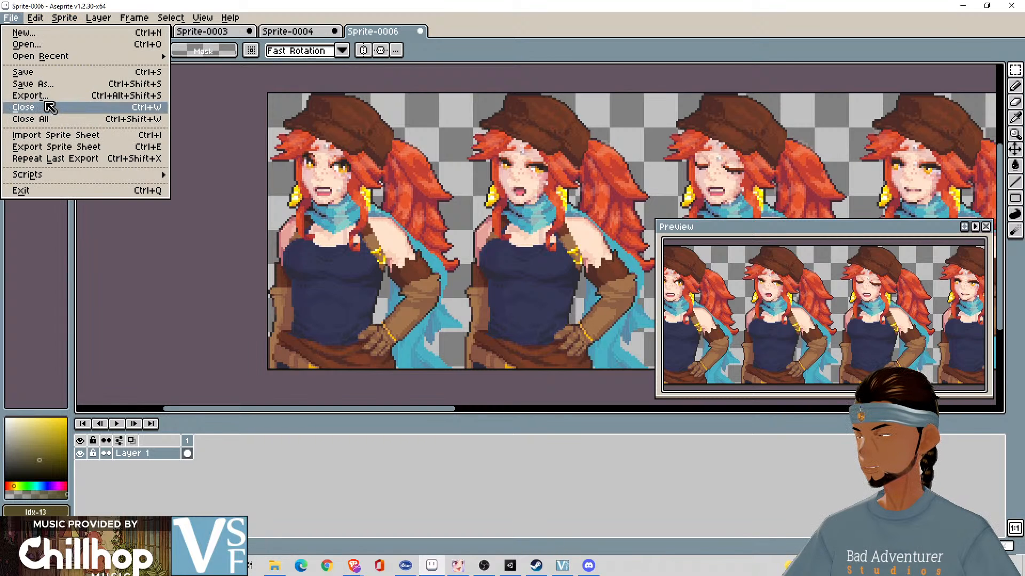
left_click(48, 146)
left_click(558, 266)
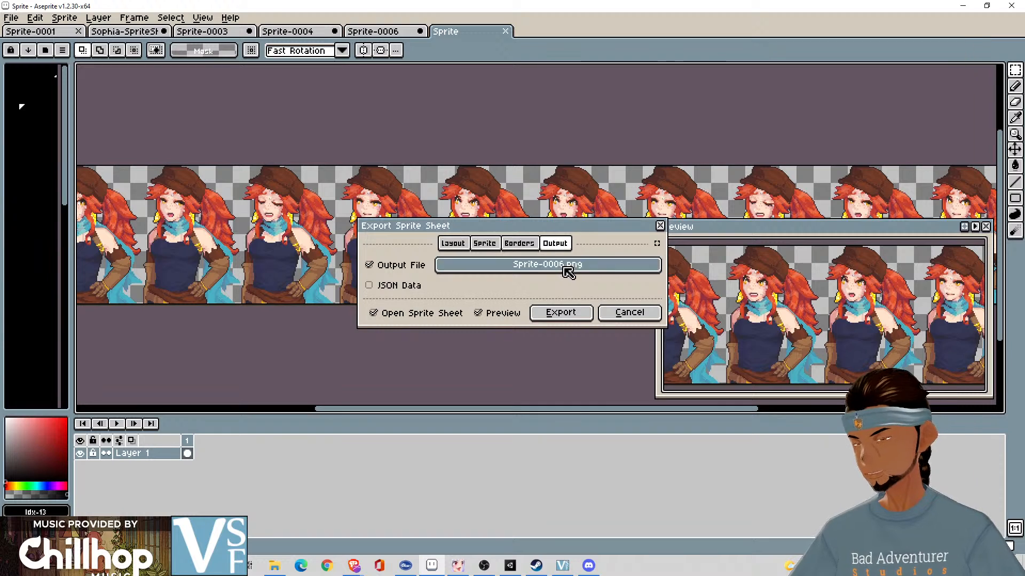
left_click(133, 95)
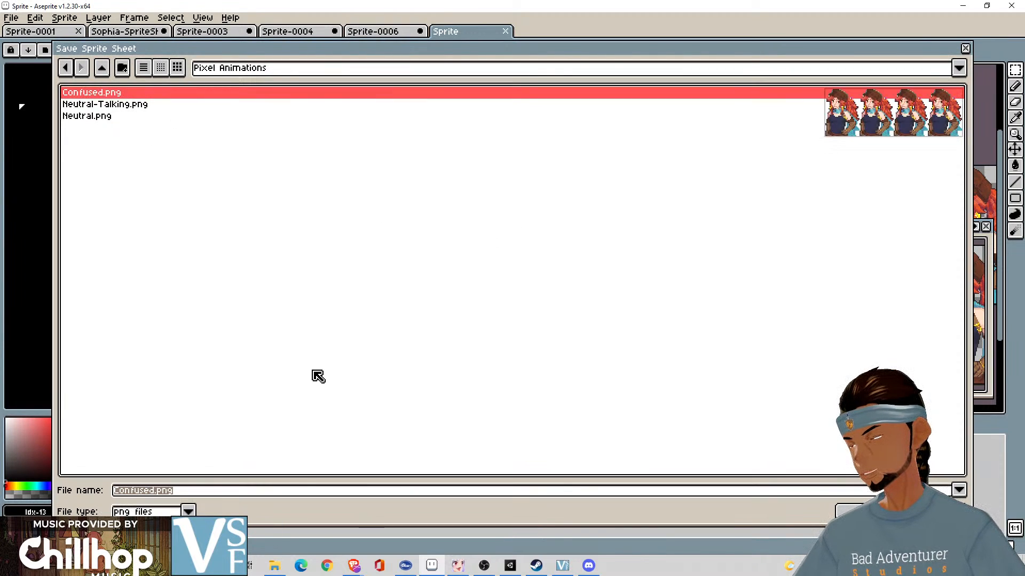
left_click(223, 494)
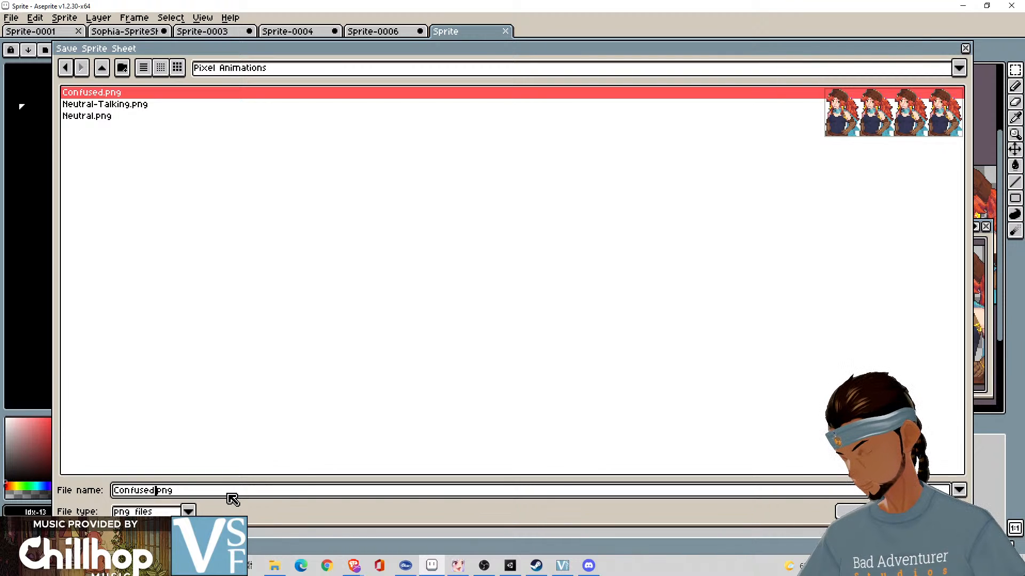
type("-")
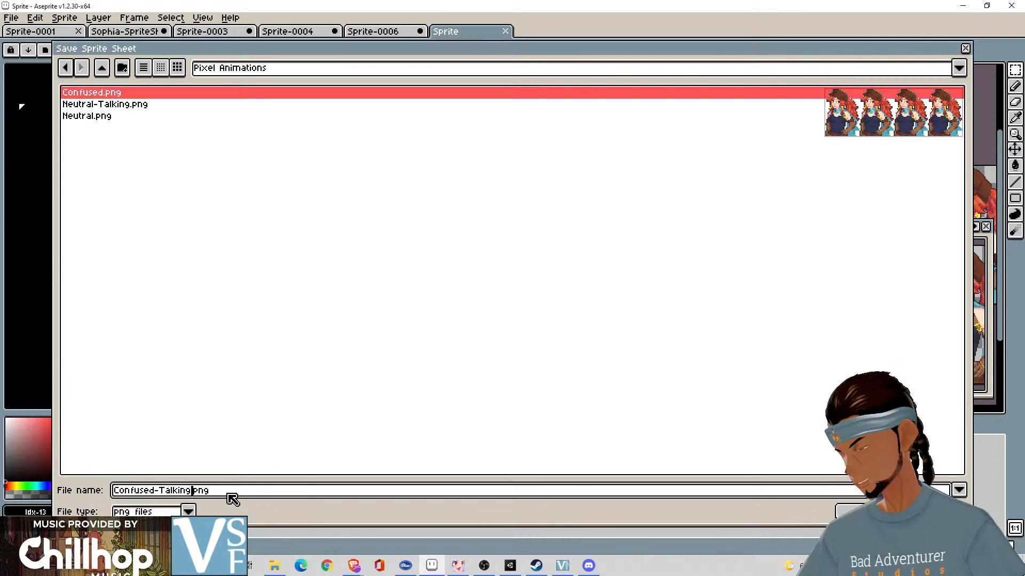
type("Talking")
key("Return")
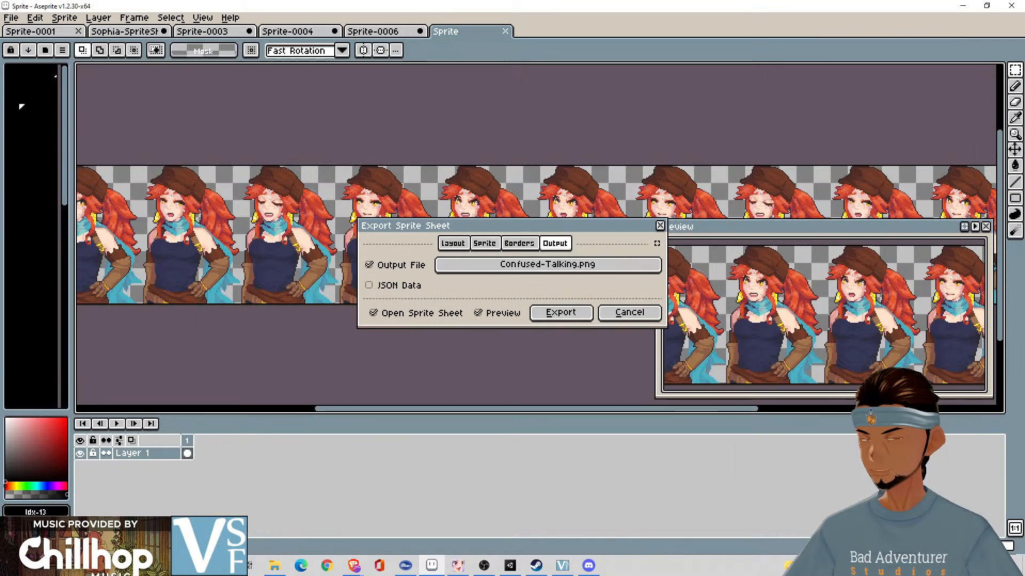
left_click(571, 315)
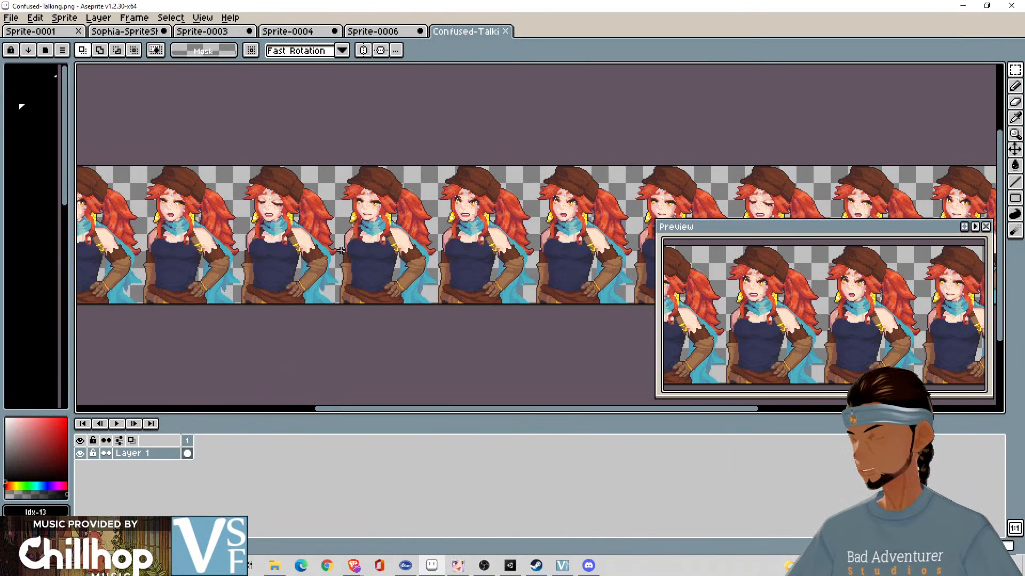
- Load Confused-Talking.png from the Pixel Animations folder as the Import Sprite Sheet source, and leave the dialog without importing
left_click(35, 17)
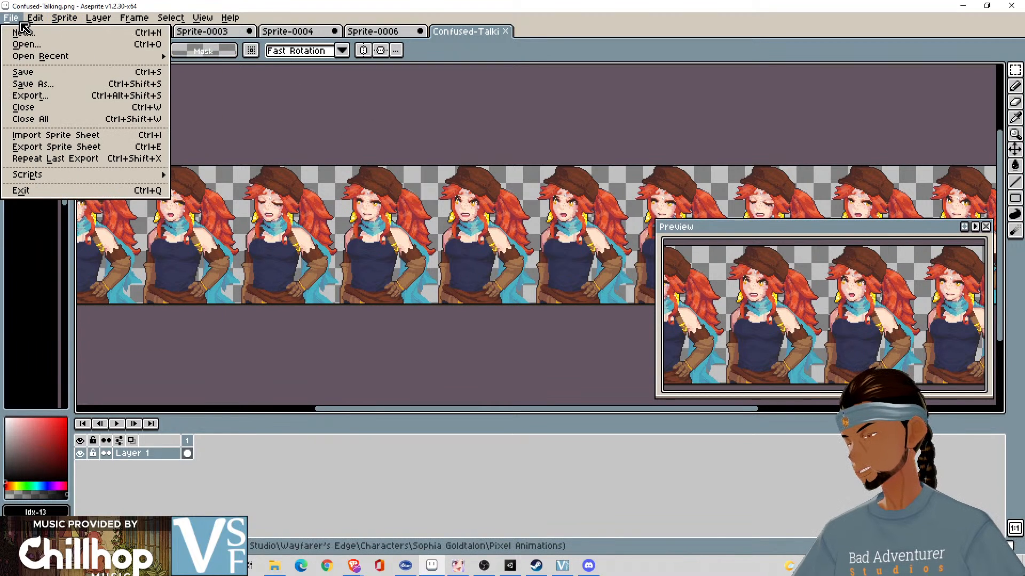
left_click(53, 135)
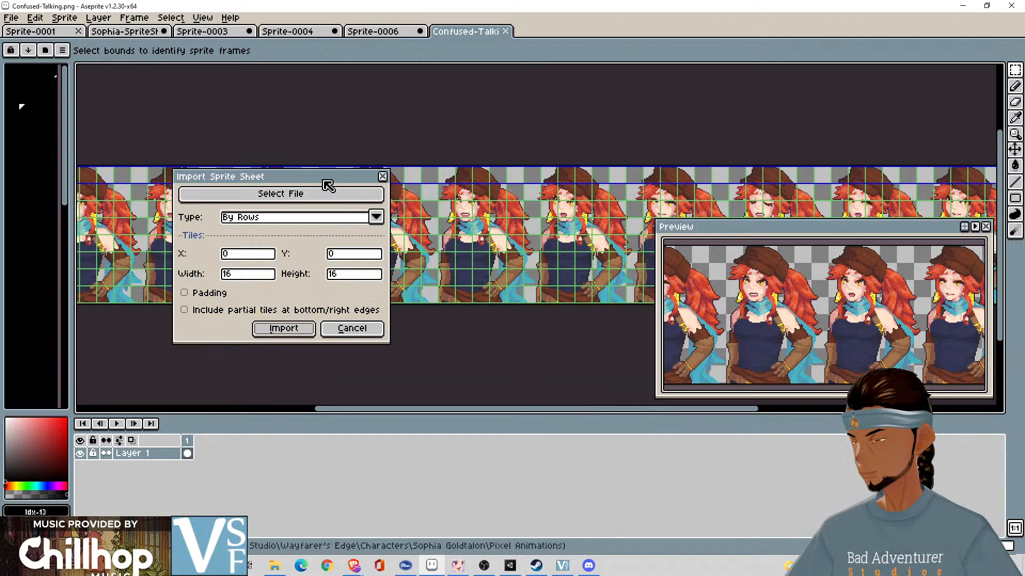
left_click_drag(328, 185, 797, 67)
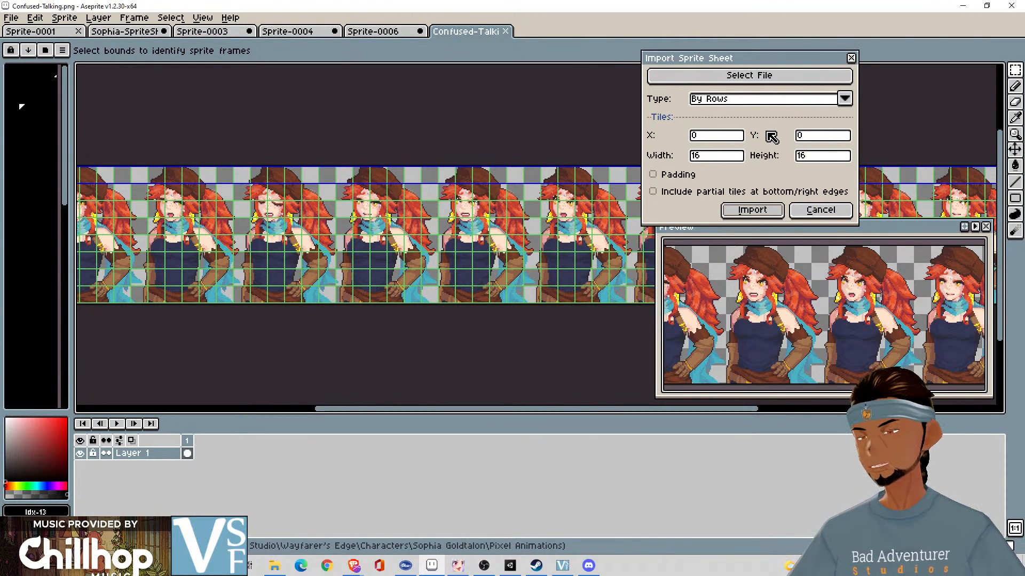
left_click(788, 81)
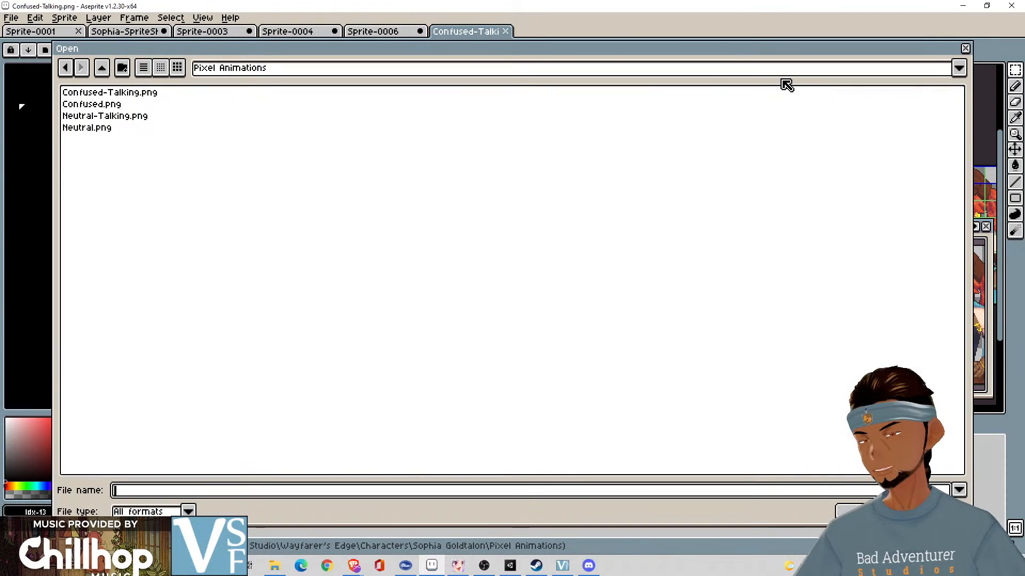
left_click(156, 95)
left_click(866, 511)
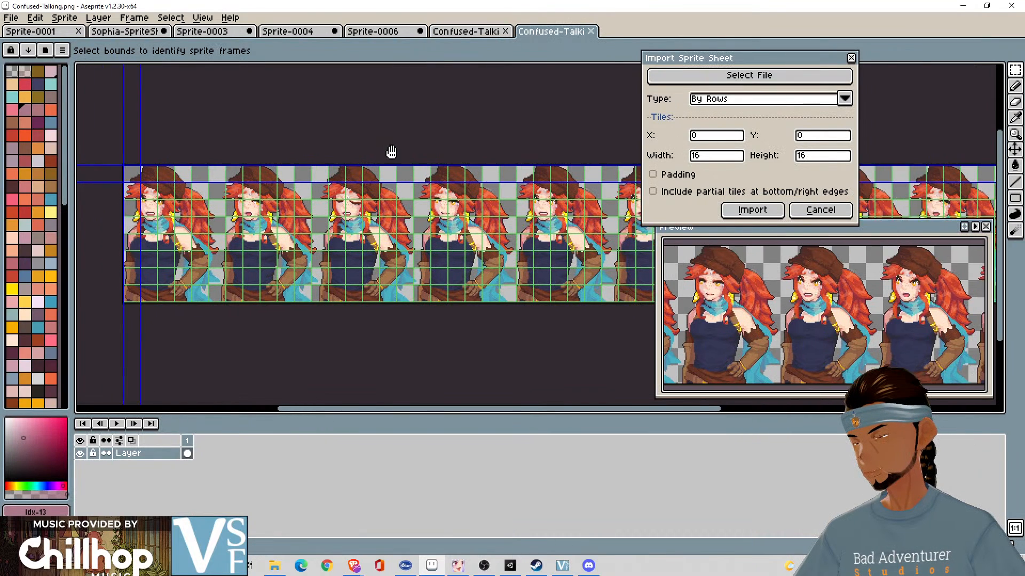
left_click_drag(392, 152, 474, 144)
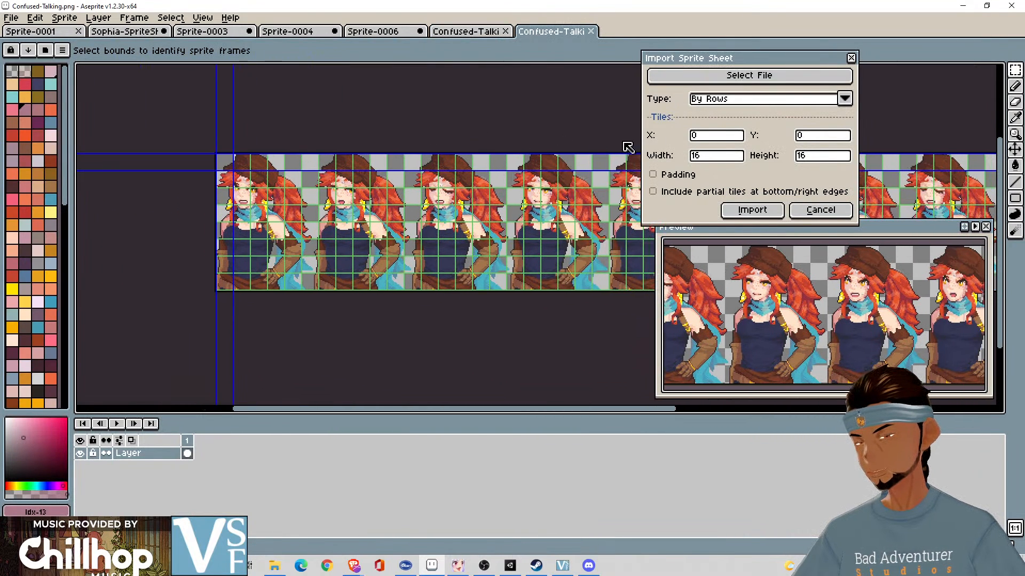
double_click(715, 155)
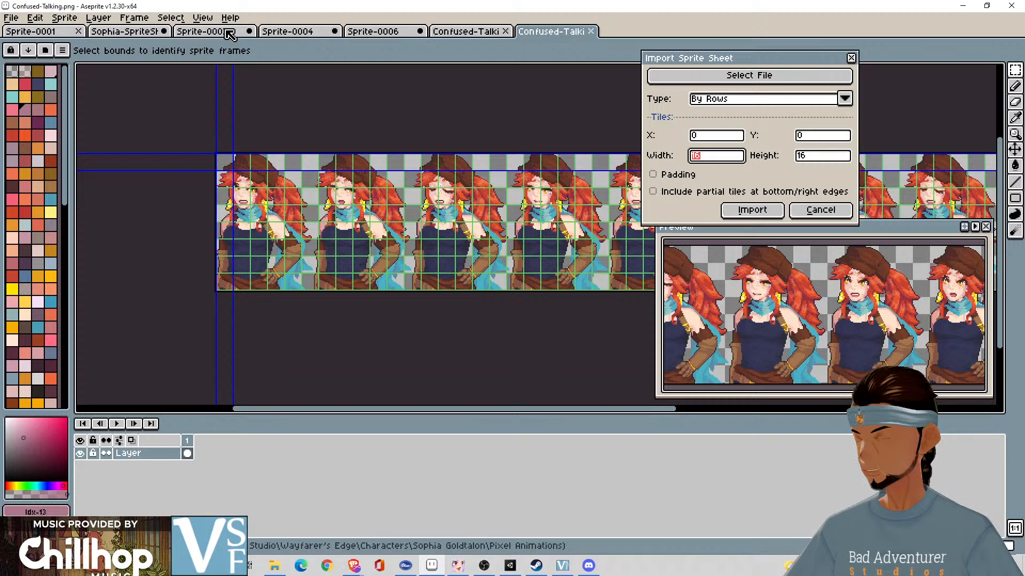
left_click(824, 213)
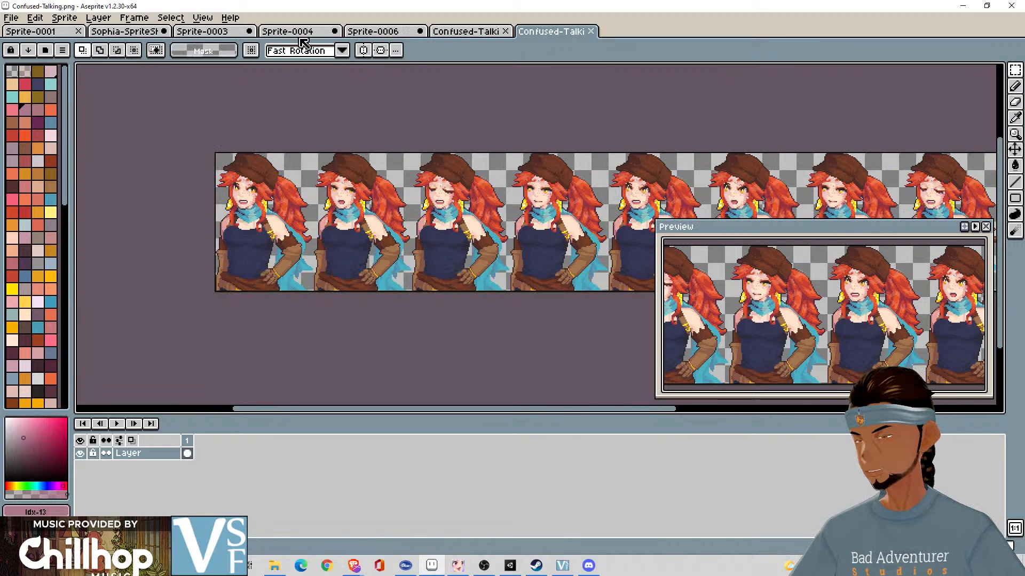
- Measure part of the blank Sprite-0004 canvas with a rectangular selection, and return to the newly loaded Confused-Talking strip
left_click(298, 34)
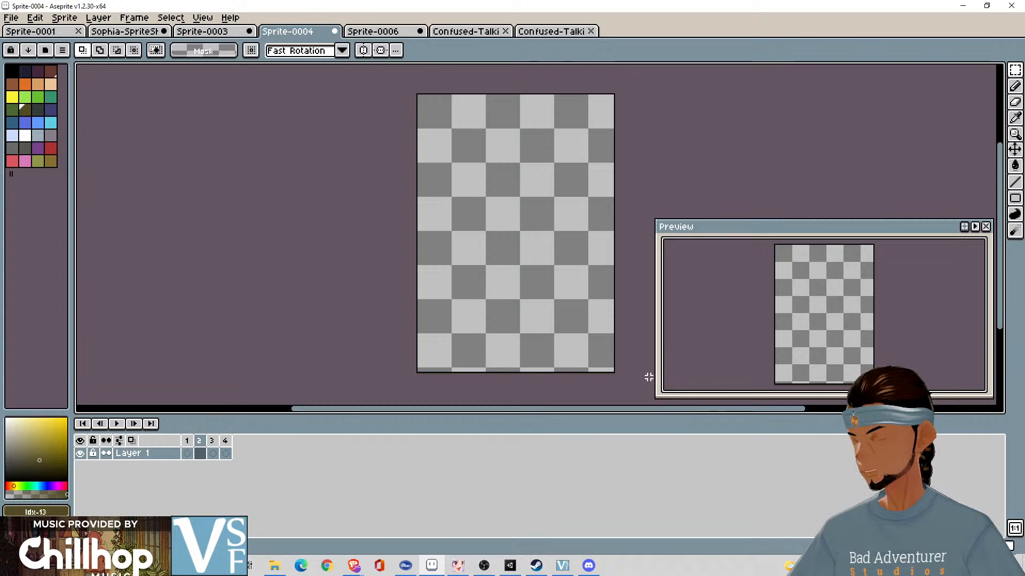
left_click_drag(614, 370, 491, 329)
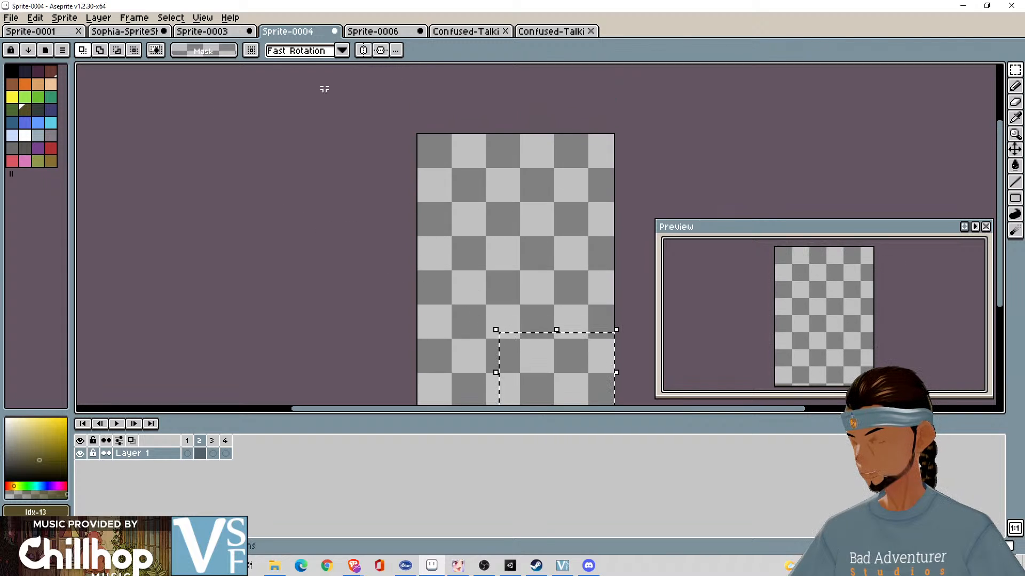
left_click(530, 34)
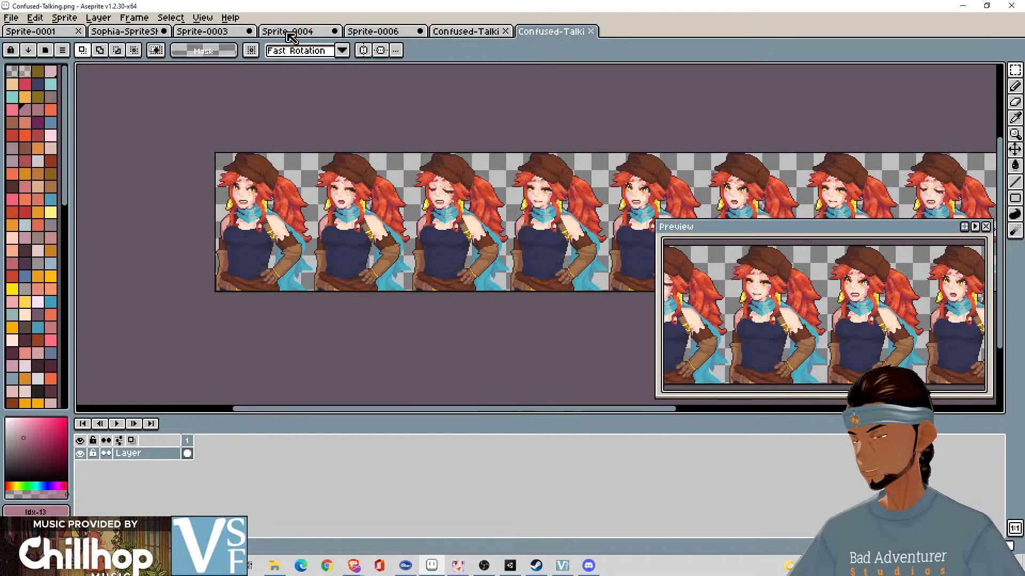
left_click(5, 20)
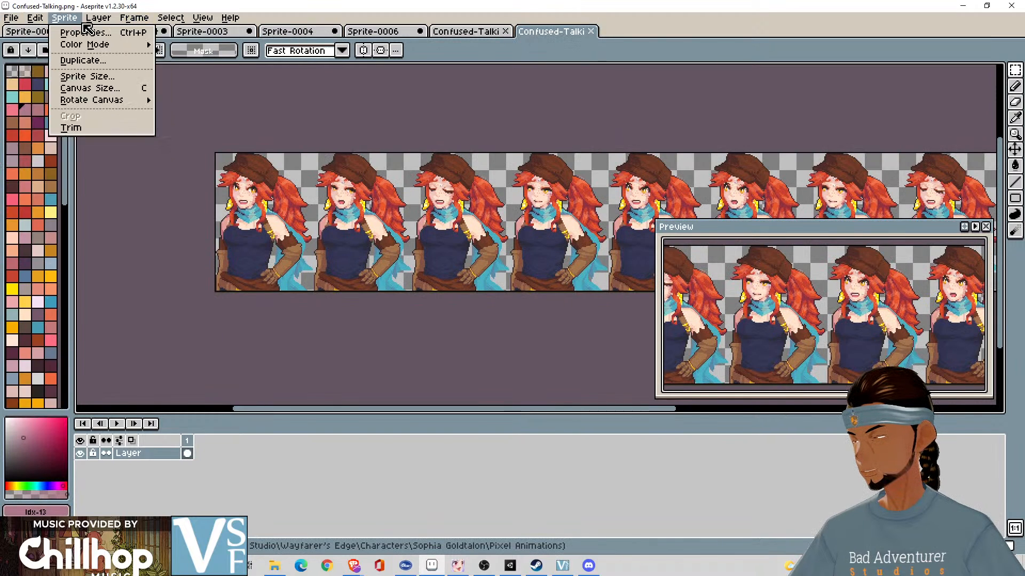
mouse_move(127, 24)
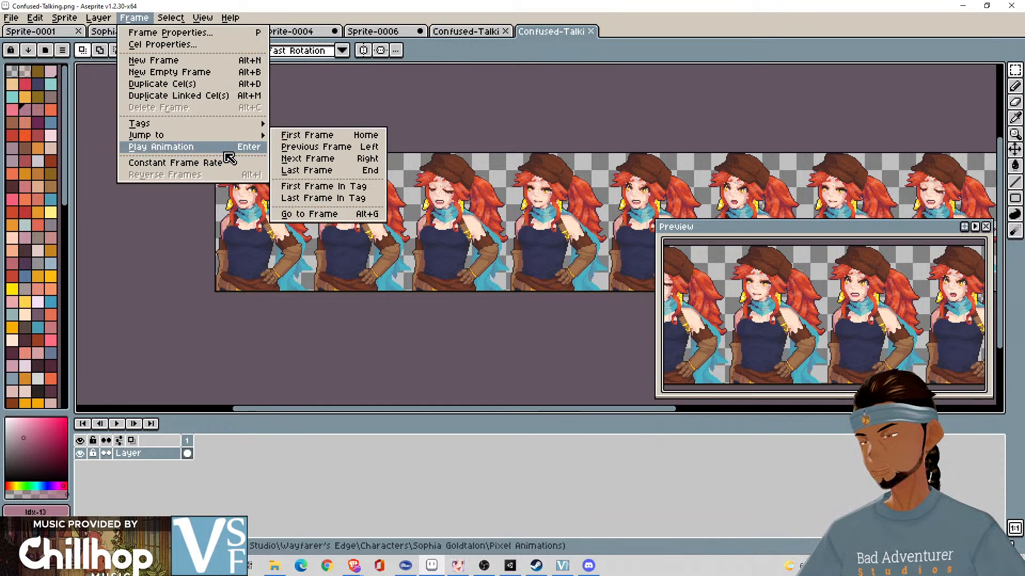
left_click(223, 150)
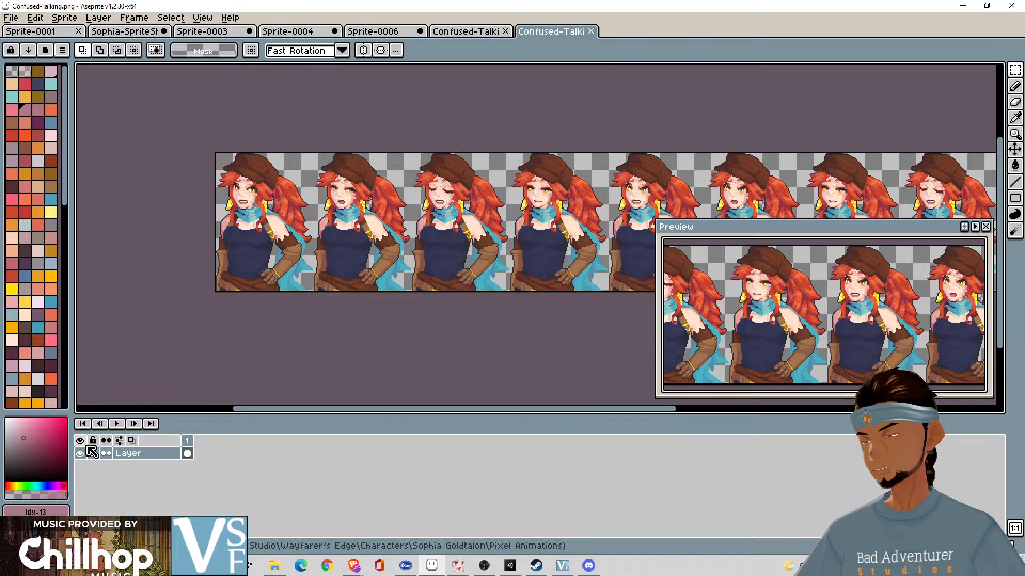
left_click(202, 18)
mouse_move(173, 22)
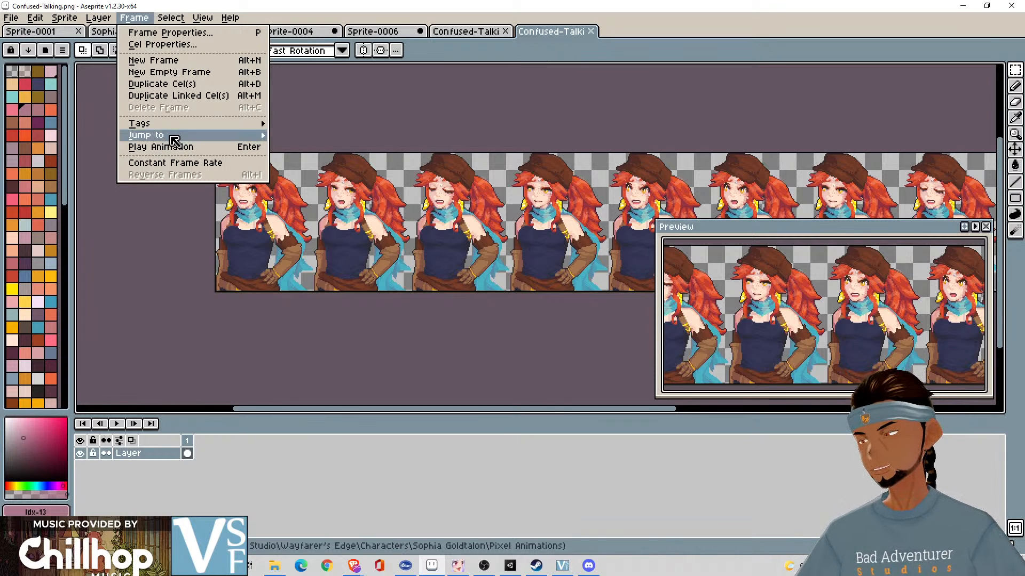
mouse_move(185, 124)
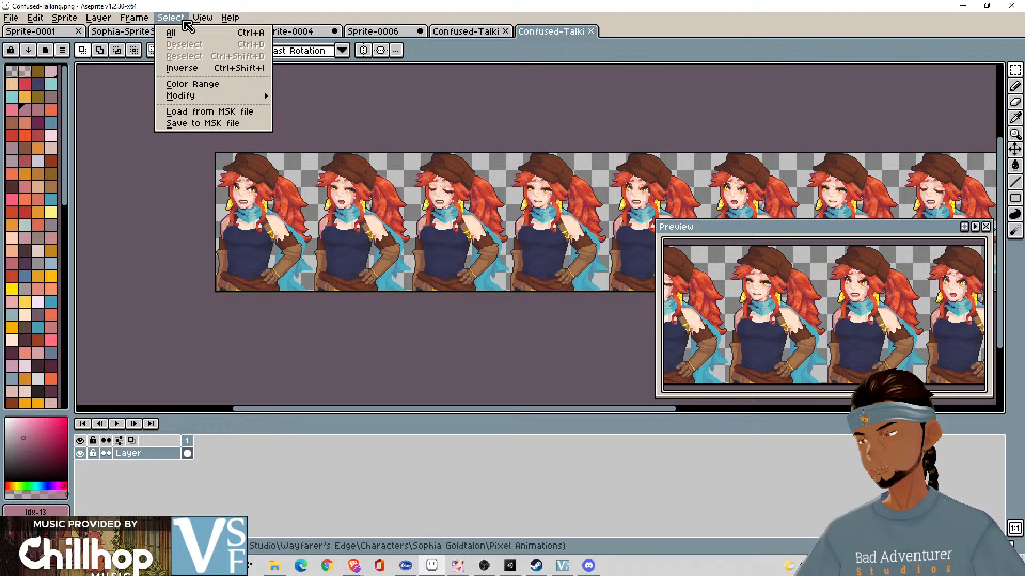
mouse_move(57, 20)
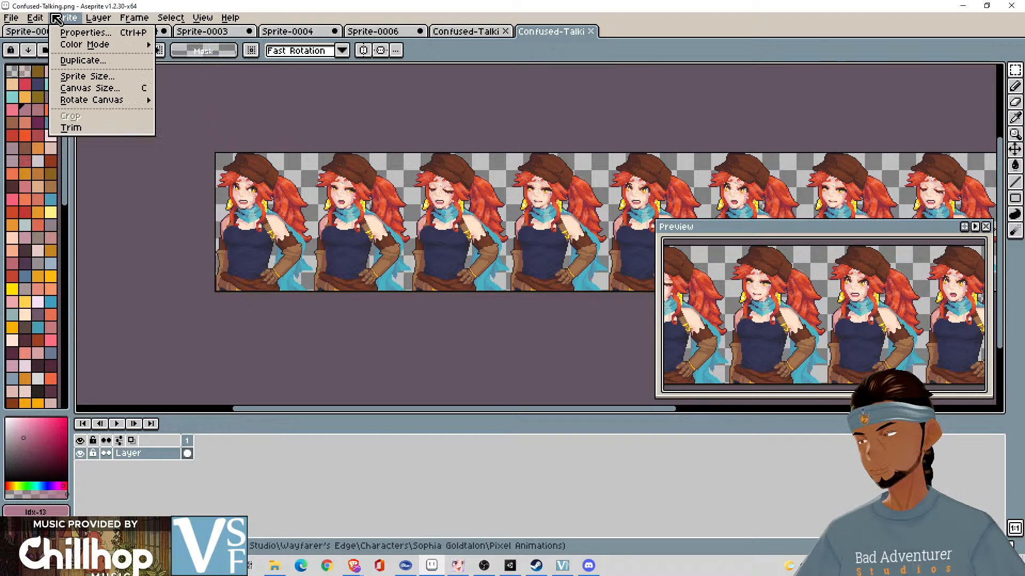
mouse_move(22, 20)
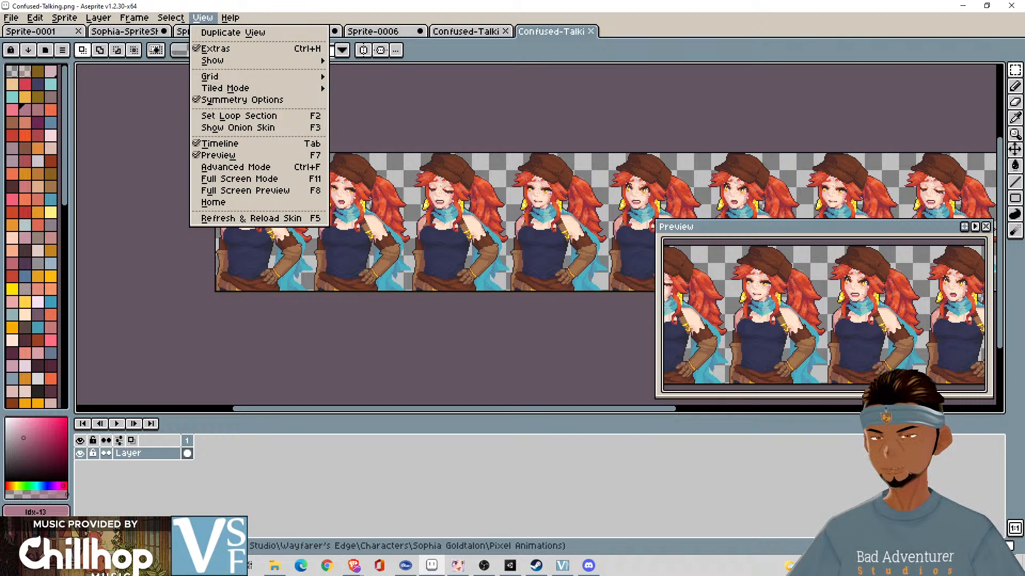
key("Escape")
- Try adding three frames to the Confused-Talking strip, and delete them again
key("alt+n")
key("alt+n")
key("alt+n")
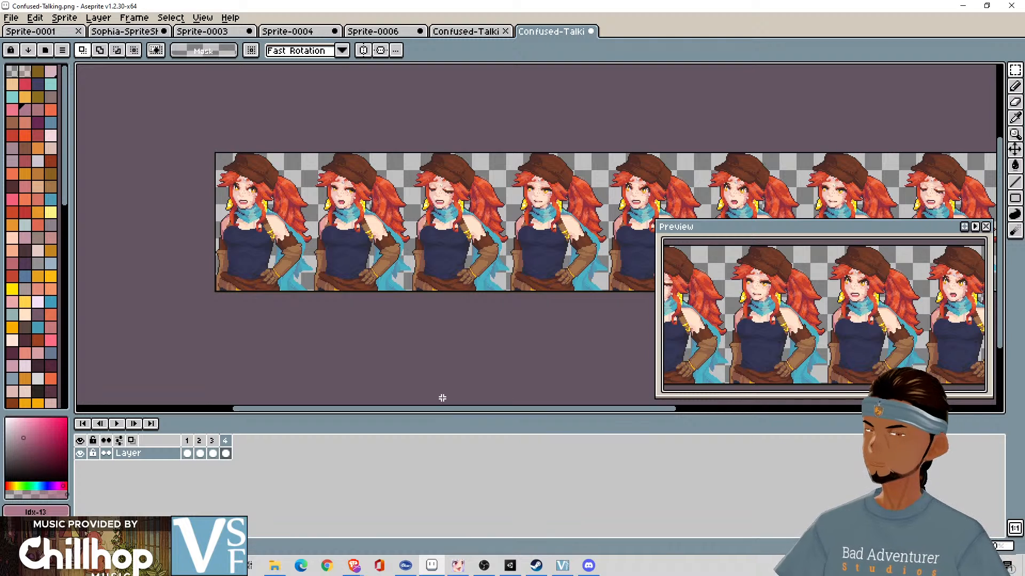
key("alt+c")
key("alt+c")
key("alt+c")
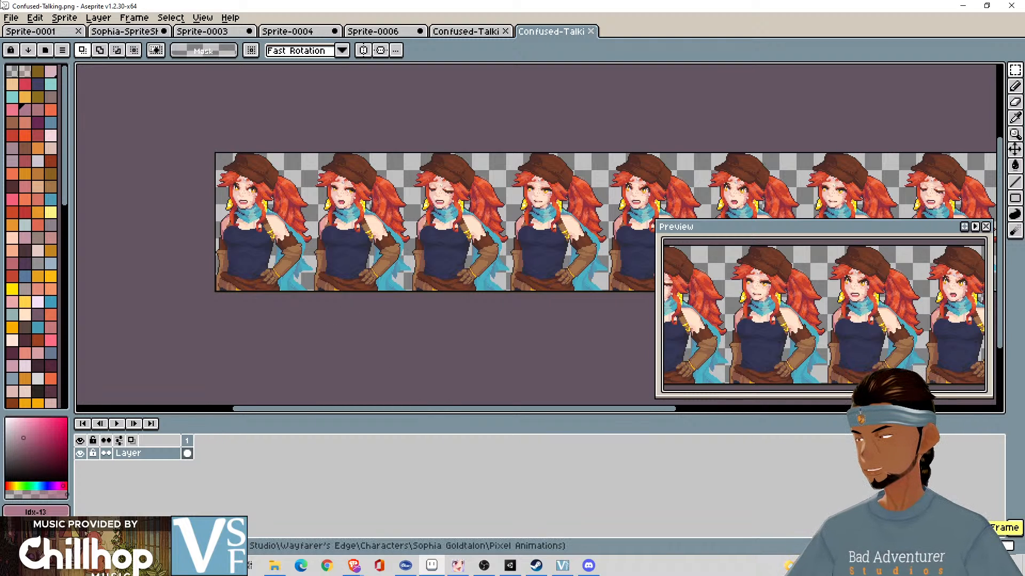
- Start a sprite sheet import of the Confused-Talking strip with type By Rows and a tile width of 92
left_click(10, 18)
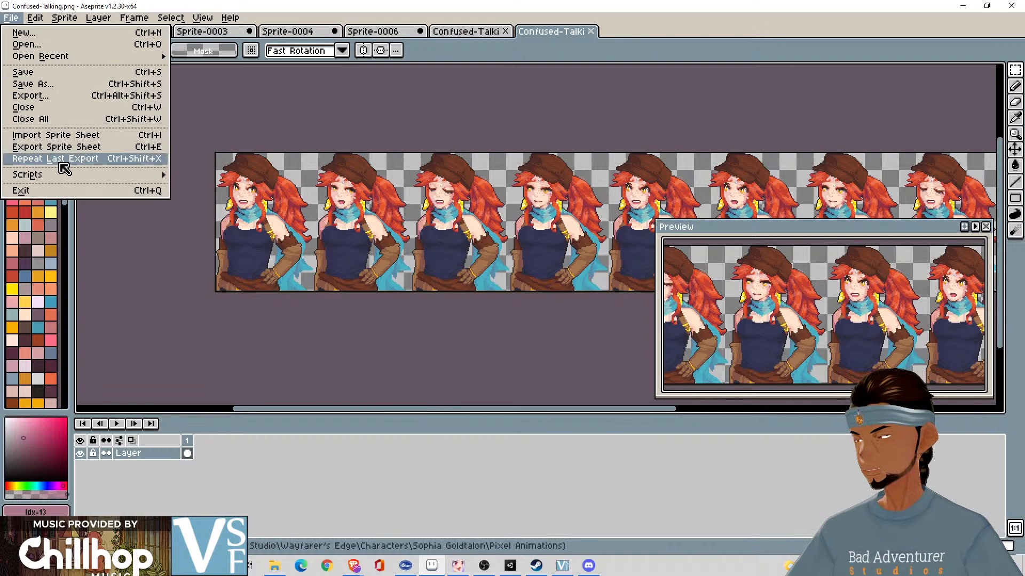
left_click(89, 139)
left_click(747, 101)
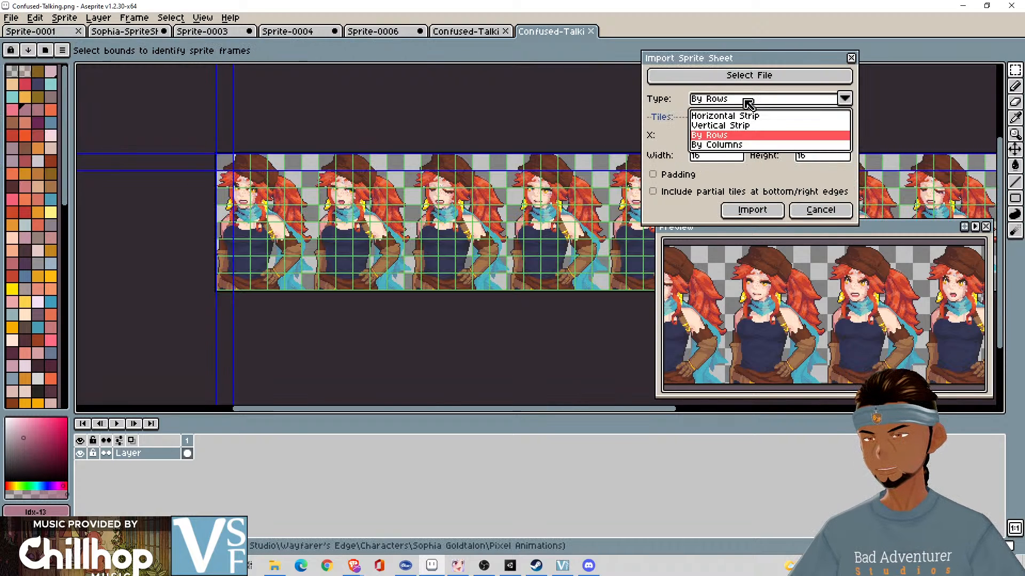
left_click(751, 145)
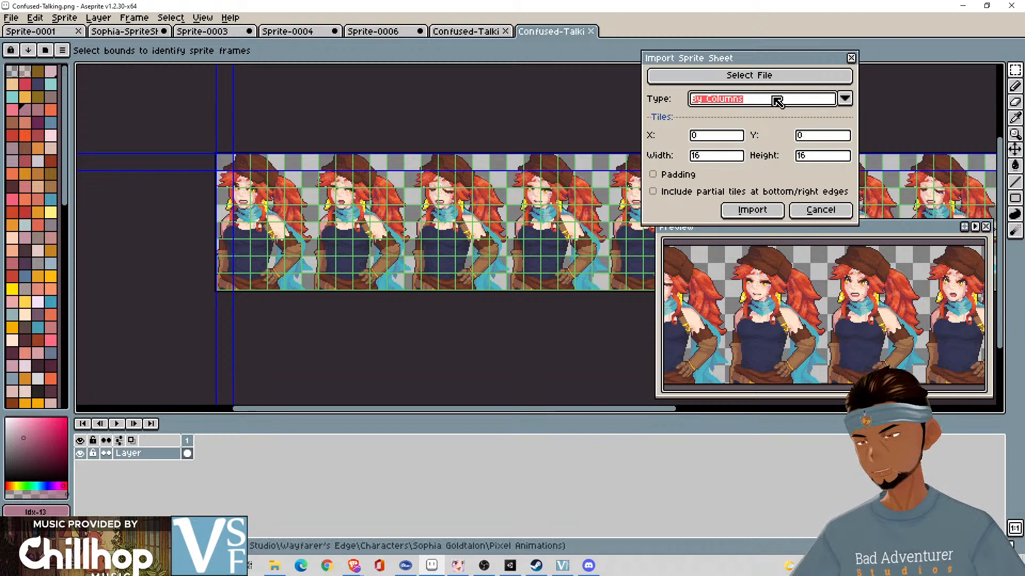
left_click(737, 155)
key("BackSpace")
key("BackSpace")
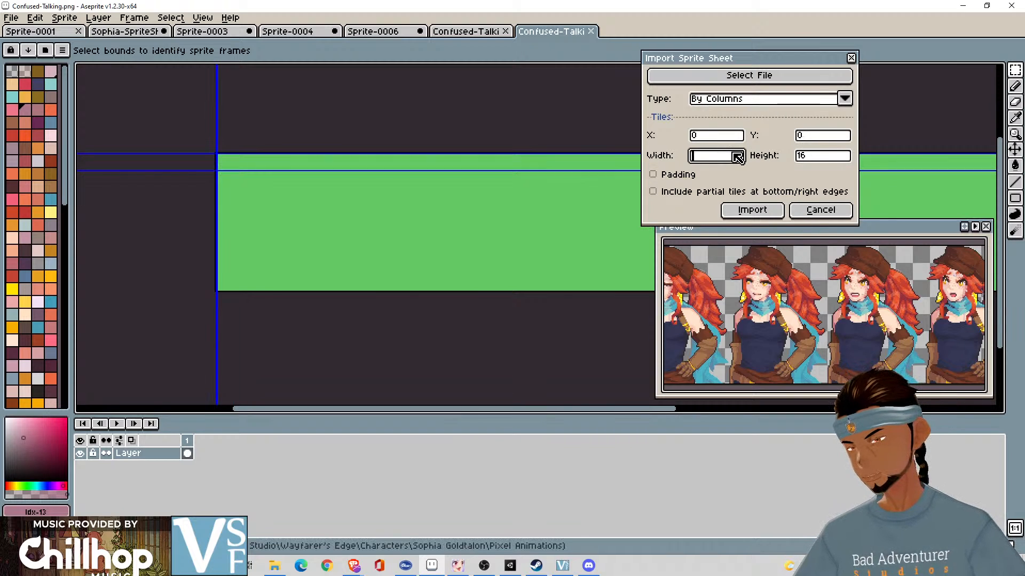
type("92")
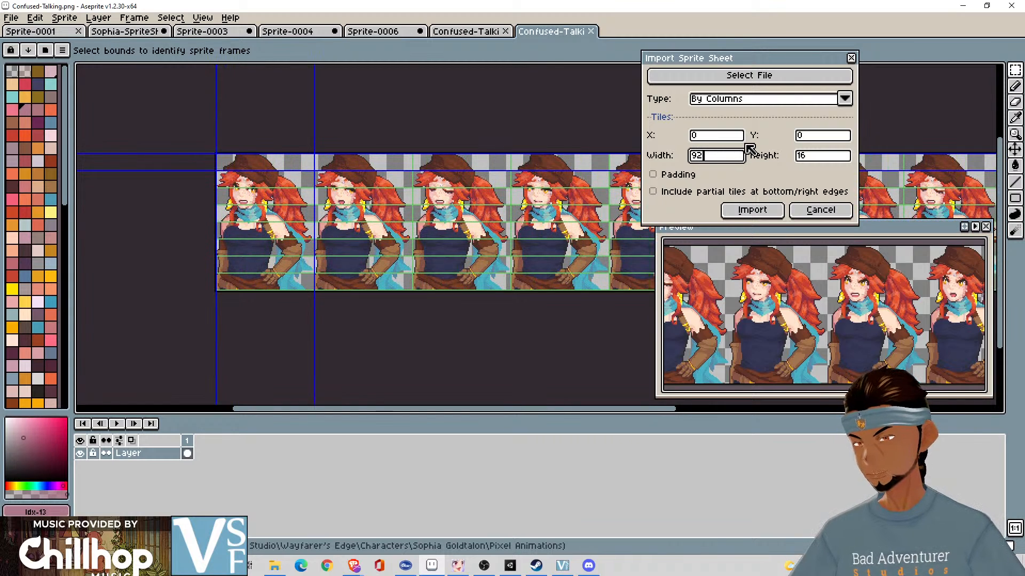
left_click(772, 101)
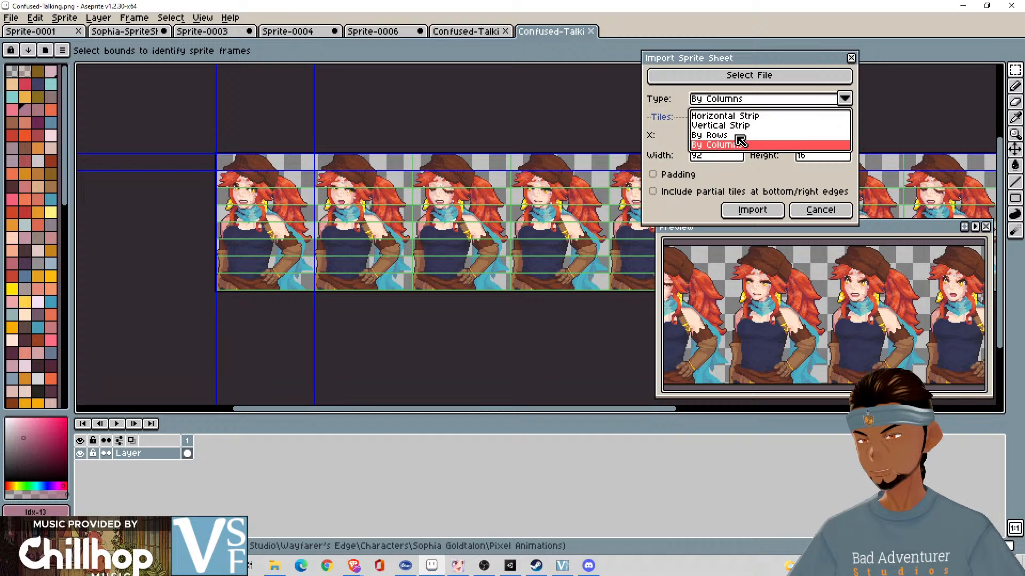
left_click(739, 137)
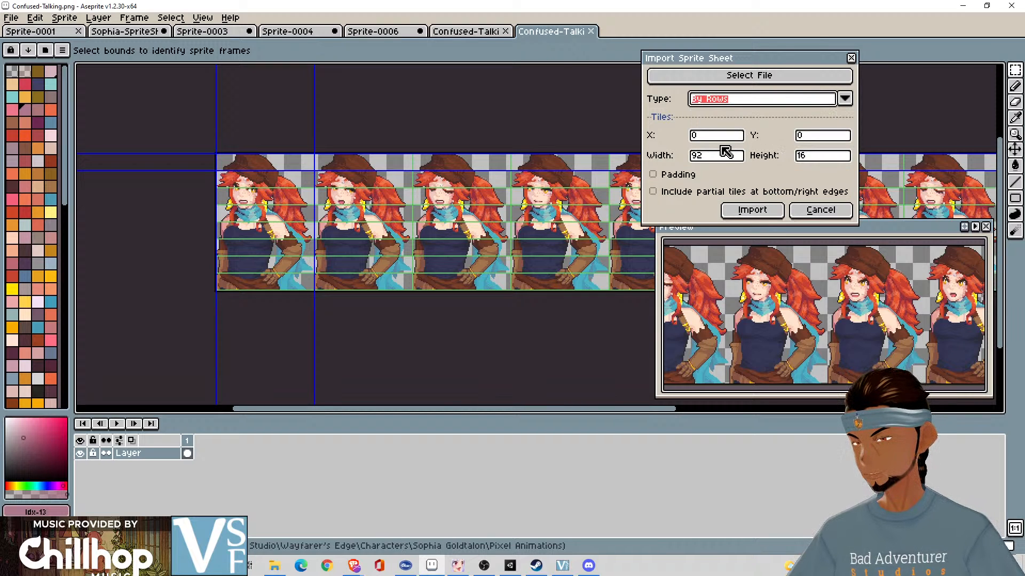
- Set the tile height to 129, check the tile boundaries between the portraits, and import the strip as frames
left_click(722, 157)
left_click(841, 159)
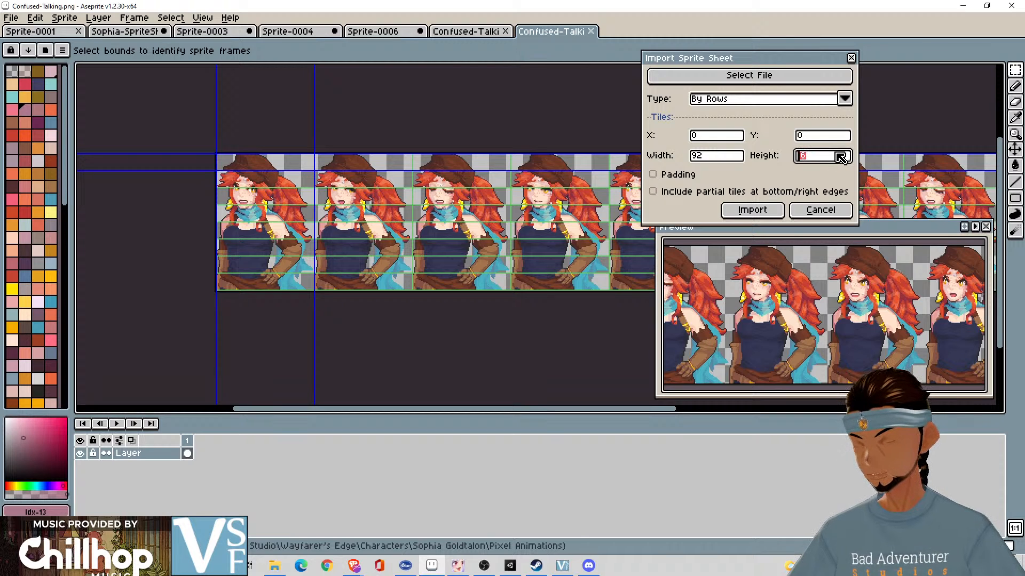
type("129")
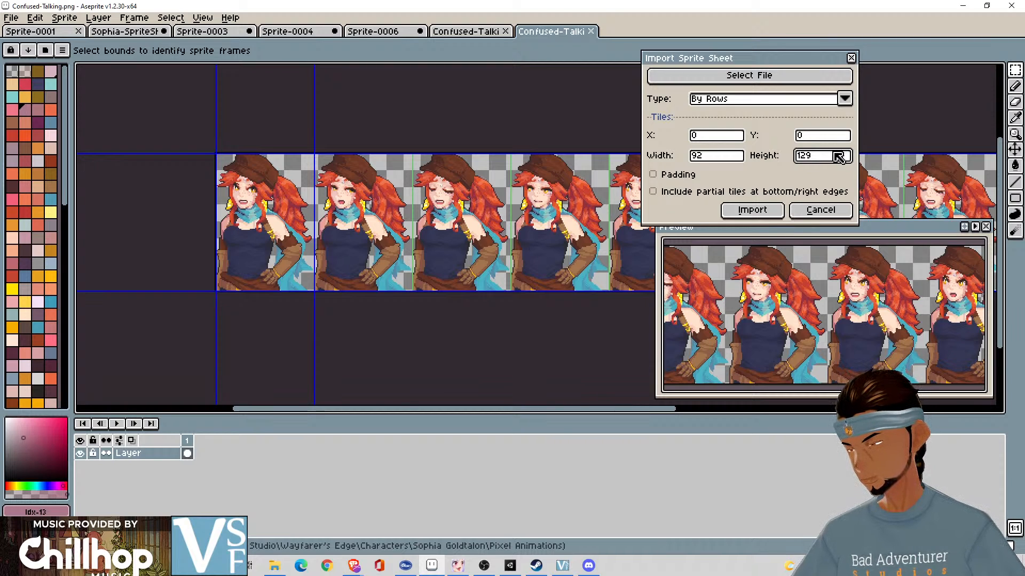
left_click(679, 199)
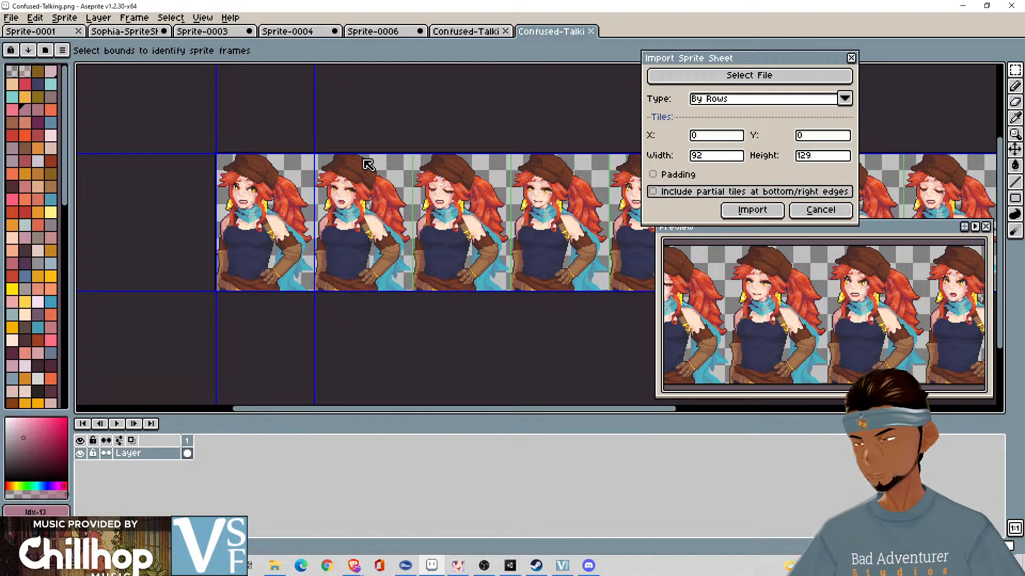
scroll(366, 164, "up", 5)
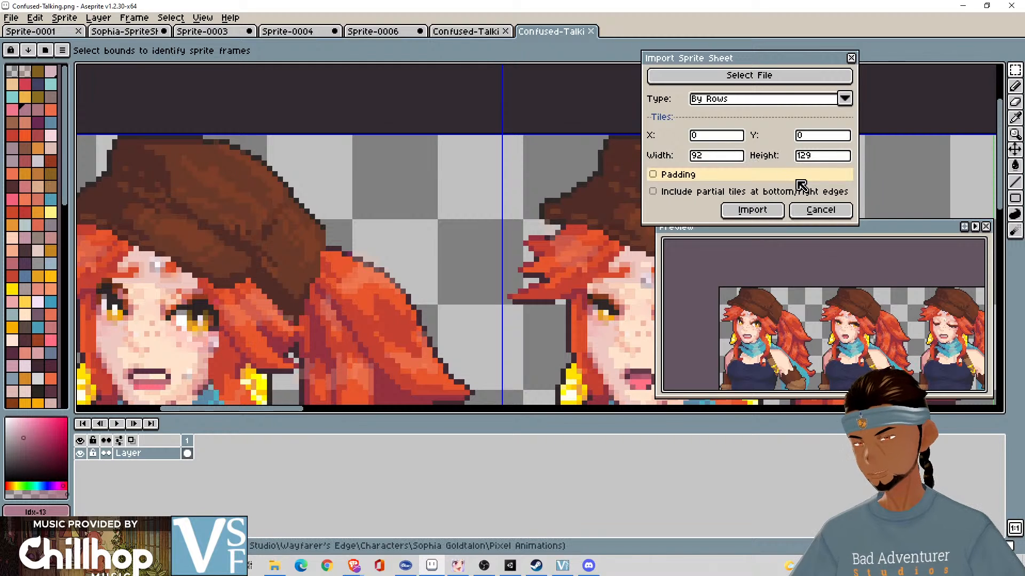
left_click(747, 211)
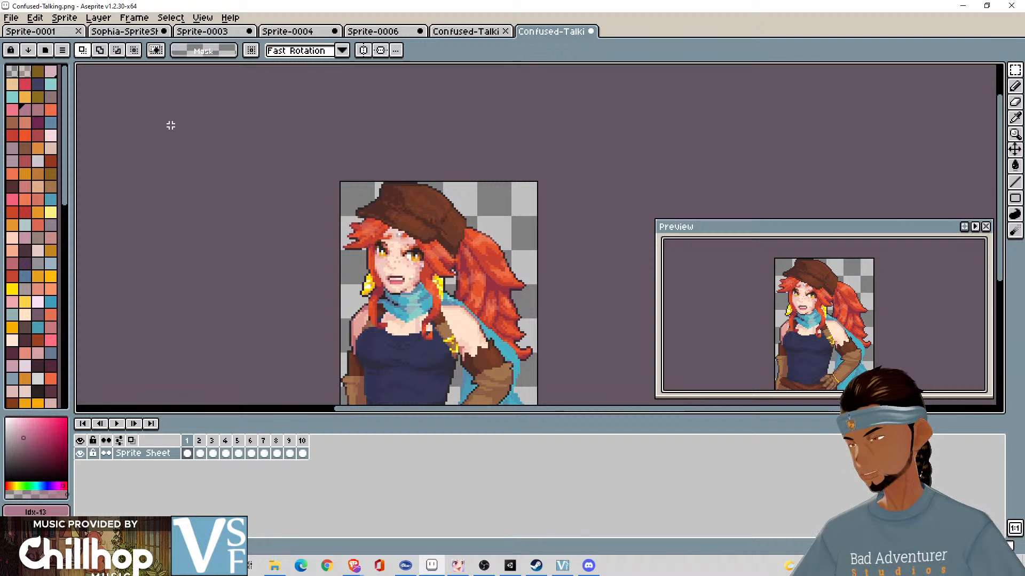
- Play the imported Confused-Talking animation and close the other Confused-Talking file that still holds the unsplit strip
left_click(117, 424)
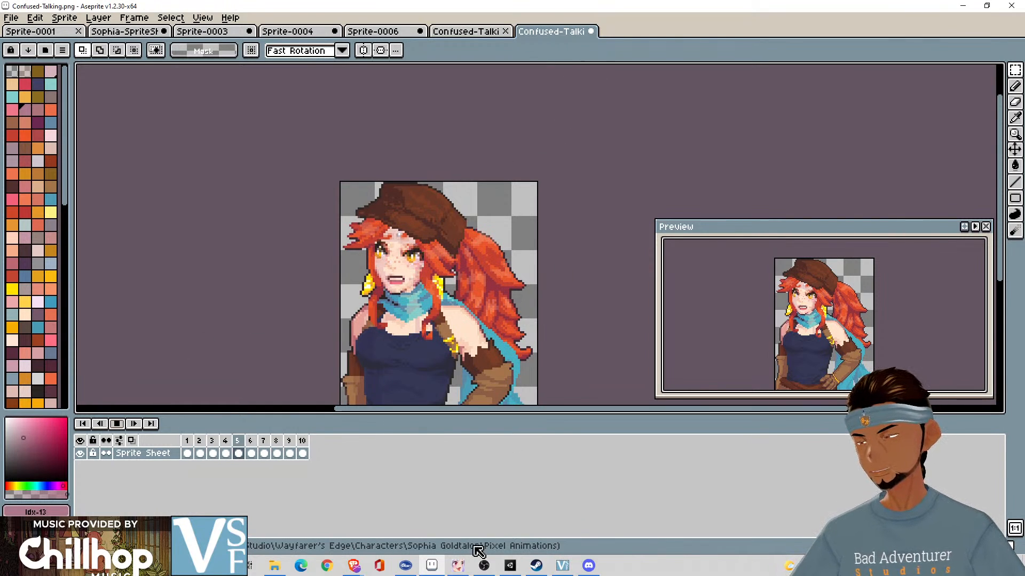
left_click(459, 32)
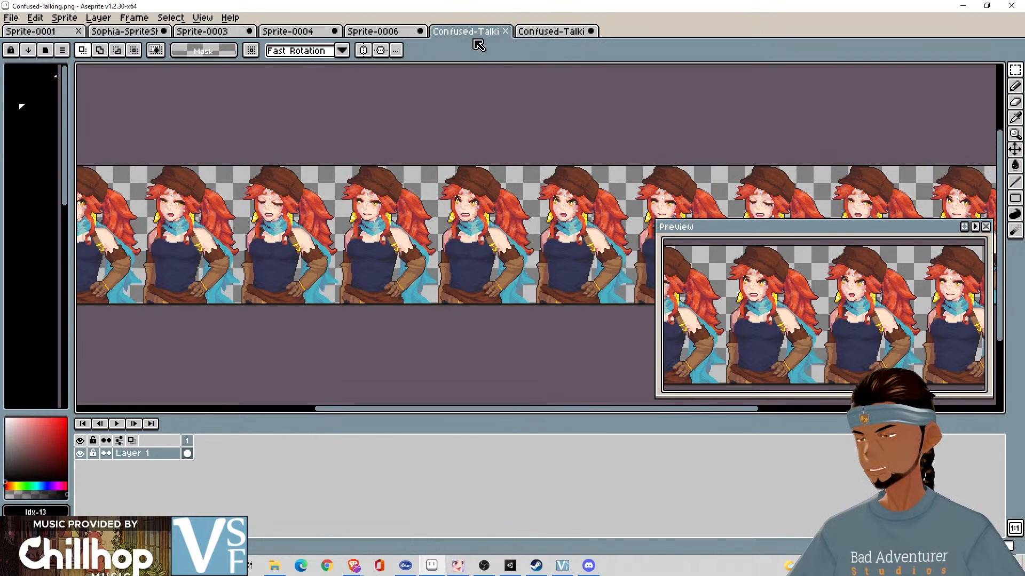
left_click(504, 31)
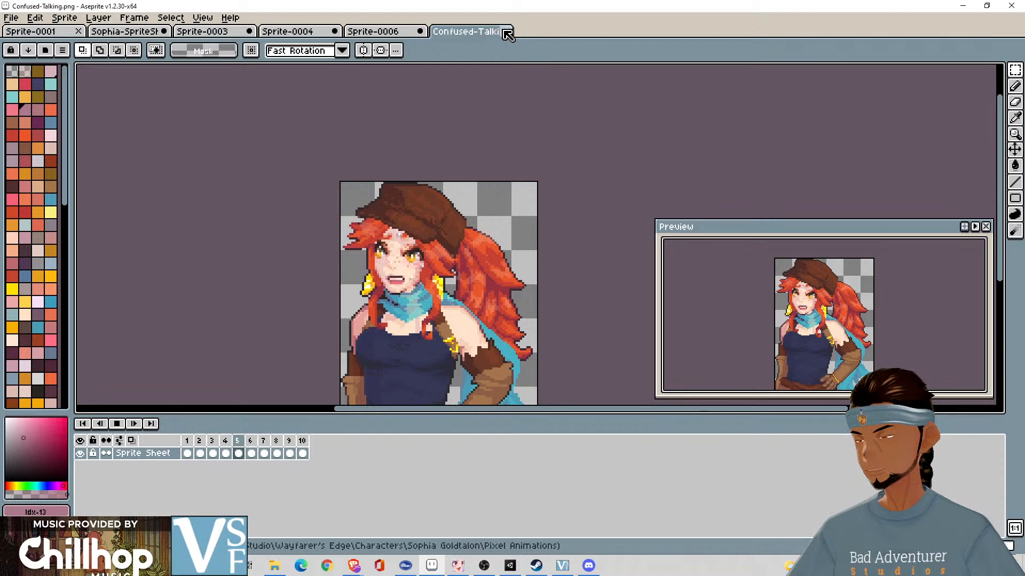
left_click(20, 21)
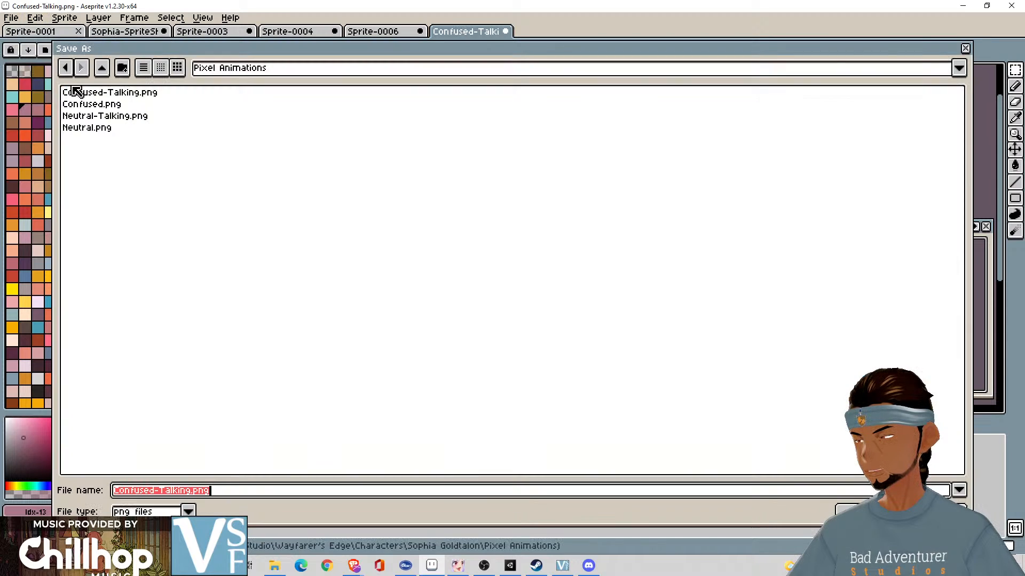
left_click(62, 83)
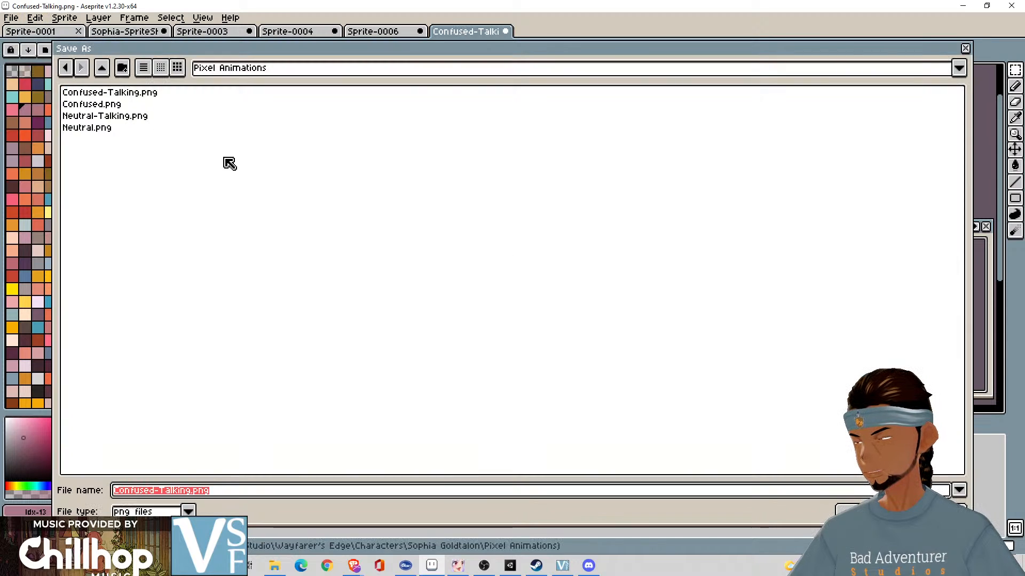
key("Left")
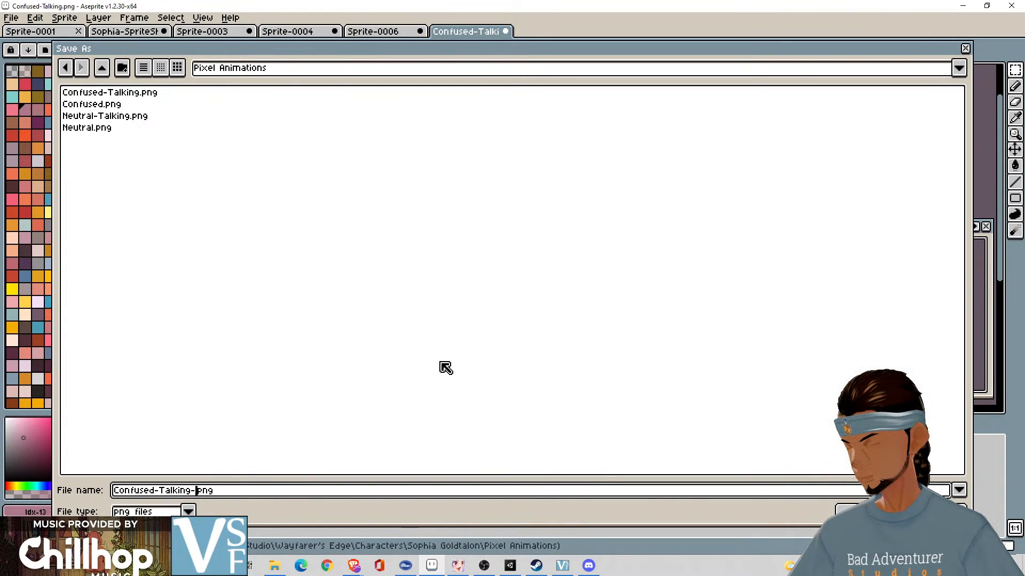
key("Return")
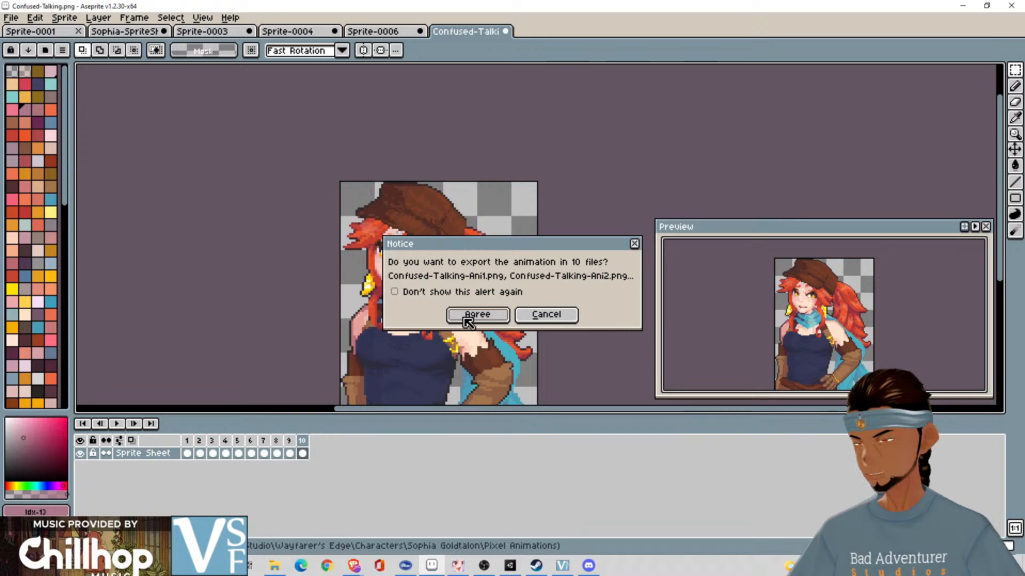
left_click(536, 318)
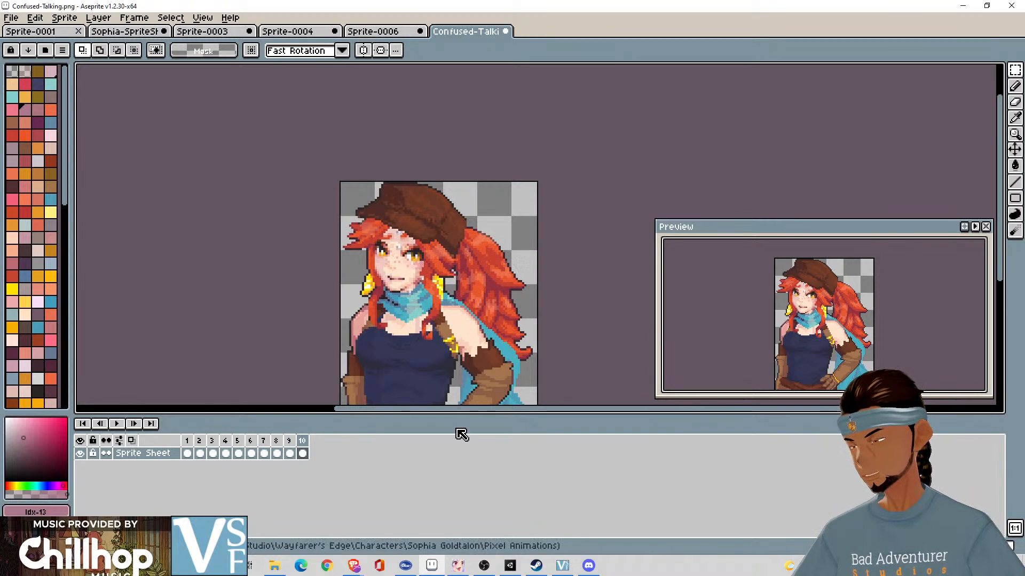
- Close the Confused-Talking animation and Sprite-0006 without saving their changes
left_click(507, 33)
left_click(513, 312)
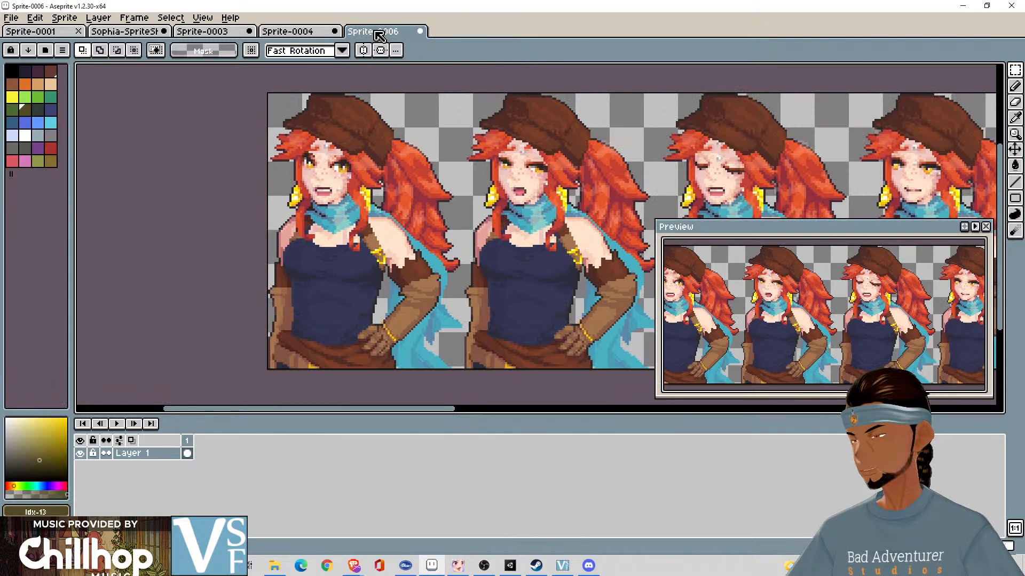
left_click(420, 32)
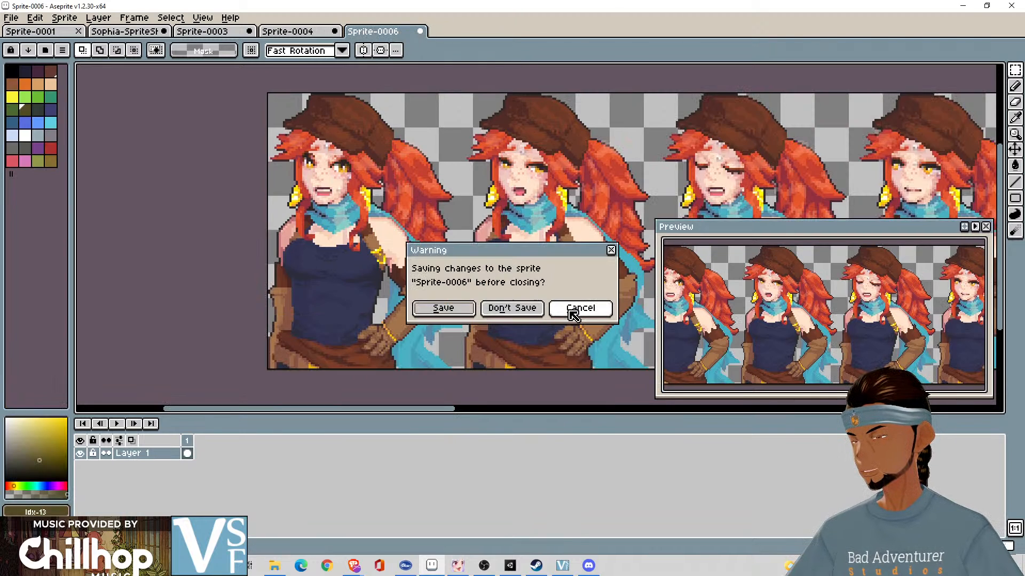
left_click(518, 308)
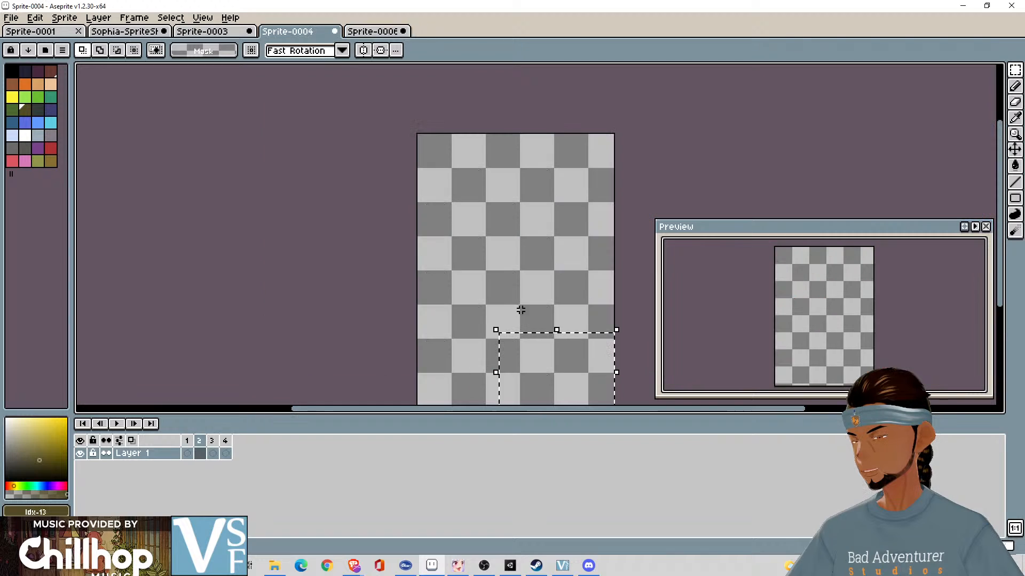
left_click(367, 161)
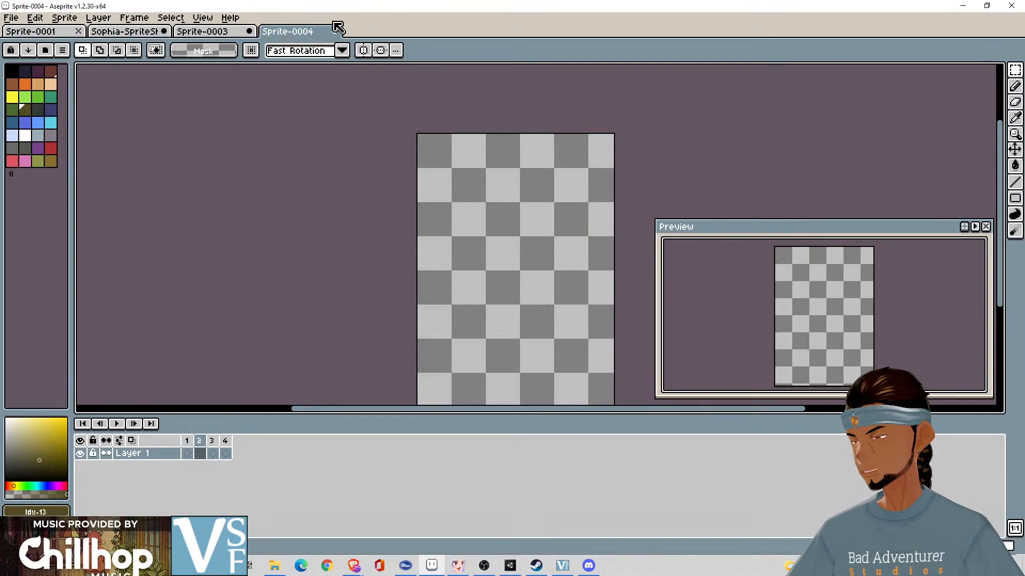
- Return to the Sophia-SpriteSheet-EDITED file and look over the expression rows, briefly hiding and restoring the Label and Key BG layers
left_click(228, 33)
left_click(125, 31)
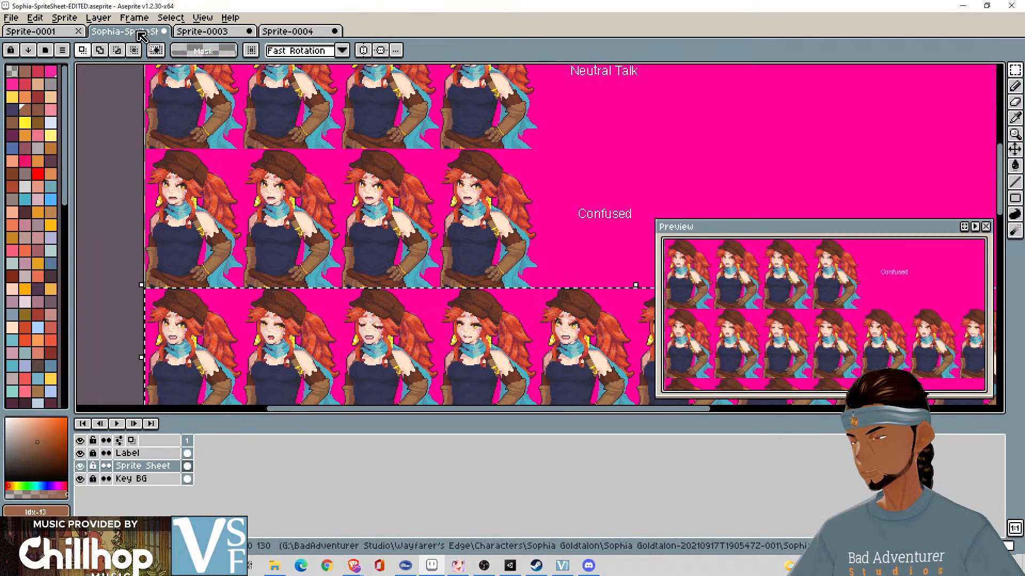
scroll(484, 291, "down", 2)
scroll(460, 199, "up", 1)
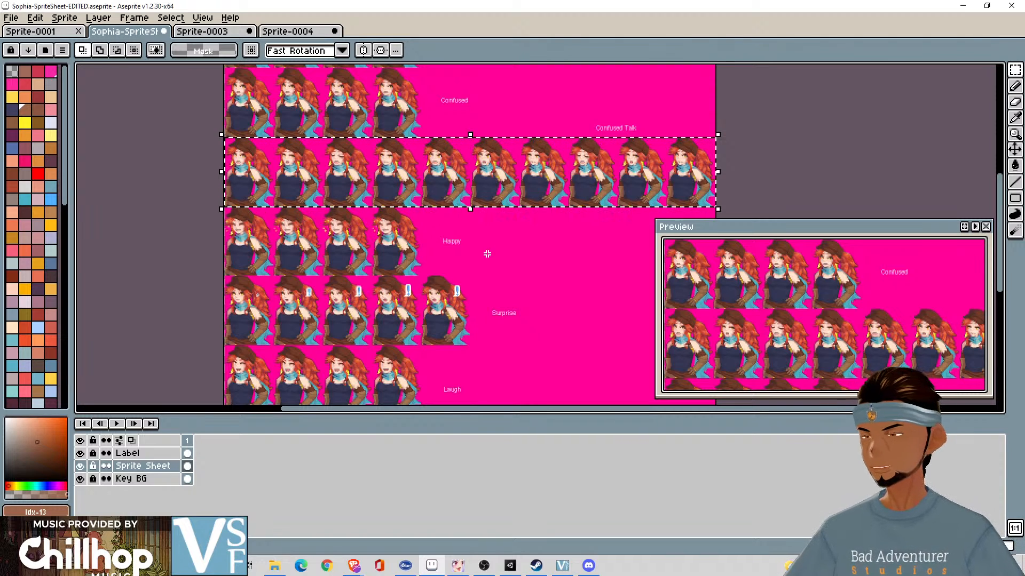
scroll(489, 254, "up", 3)
scroll(488, 251, "down", 5)
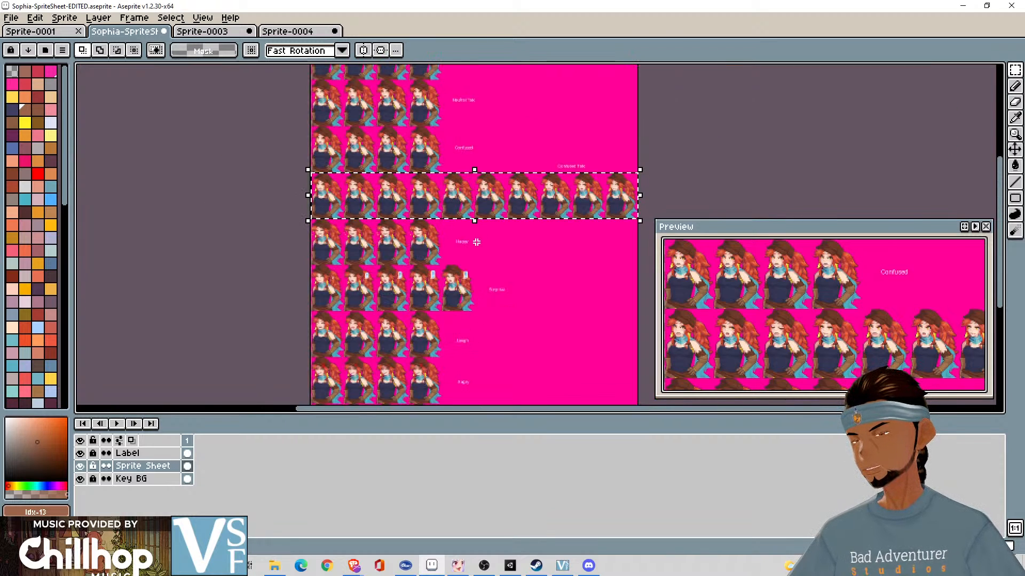
left_click_drag(443, 175, 453, 201)
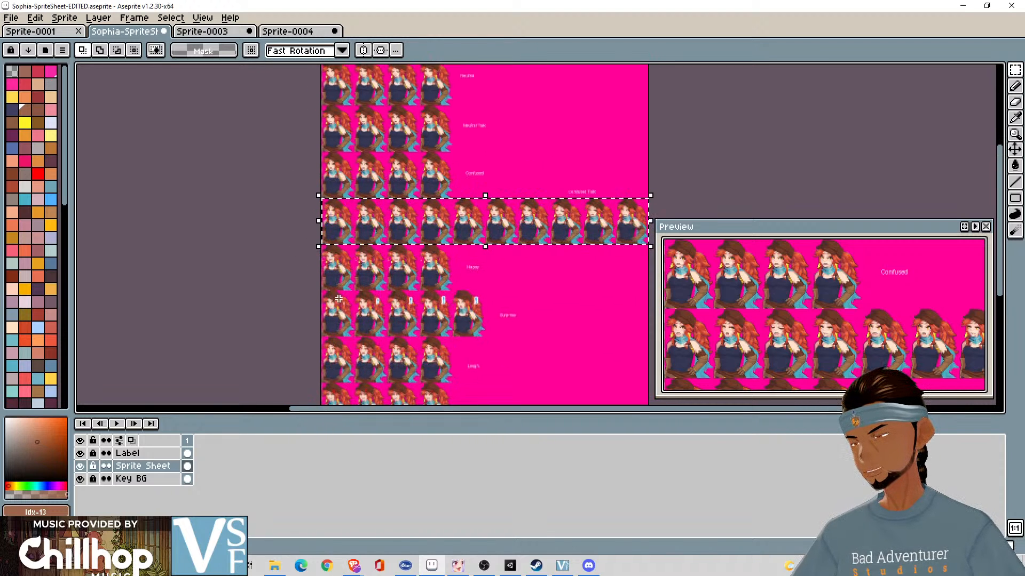
left_click(81, 479)
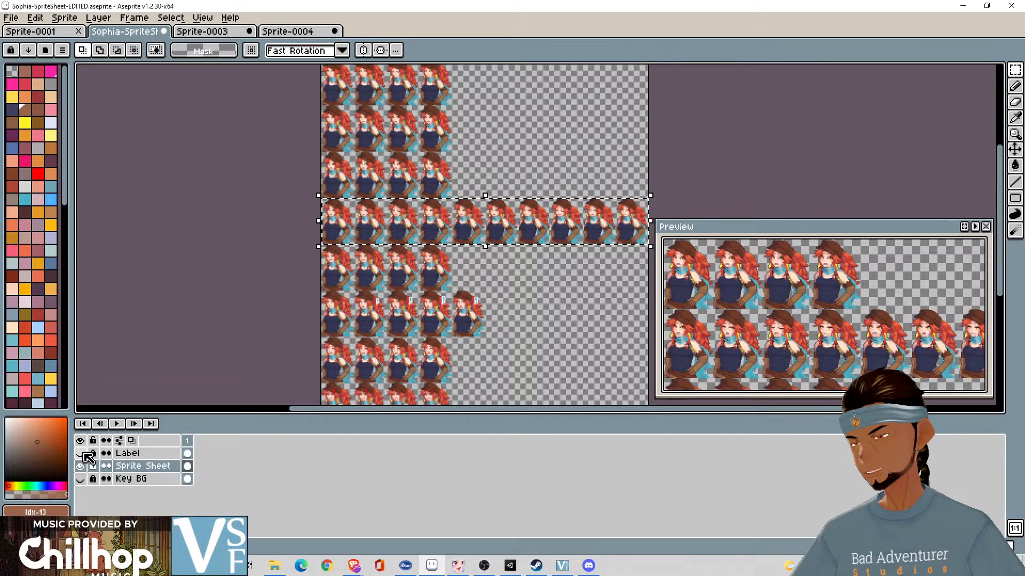
left_click(80, 478)
- Examine the portraits in the Happy, Surprise, Laugh, Angry and Sad rows up close, including the gaps between rows
scroll(394, 340, "up", 3)
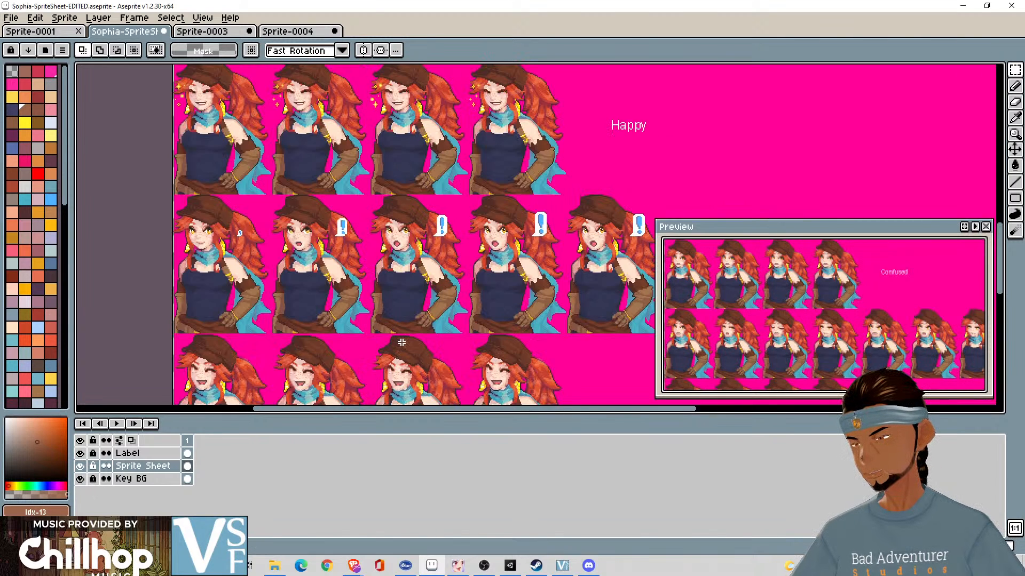
scroll(437, 337, "up", 3)
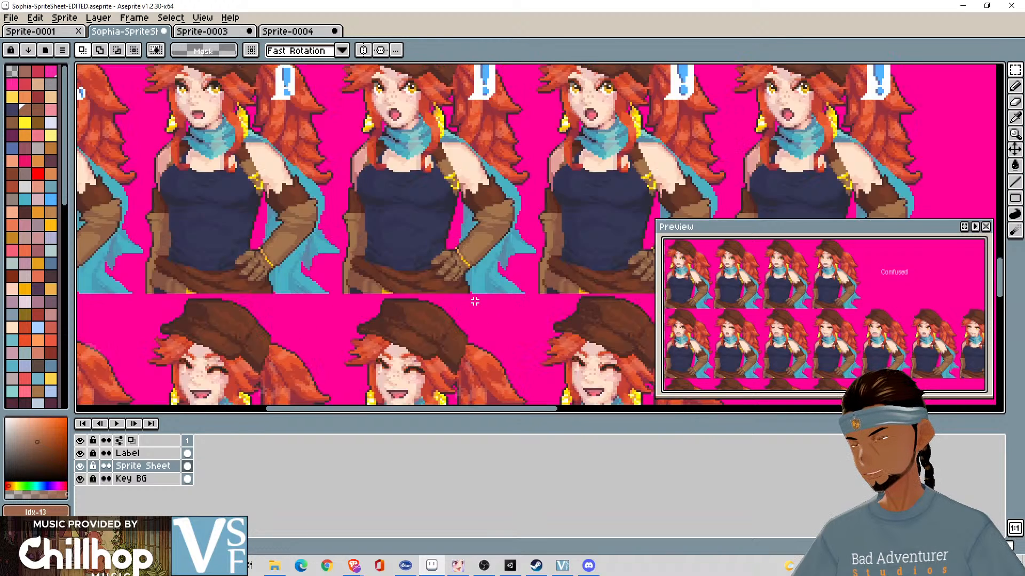
scroll(372, 293, "down", 5)
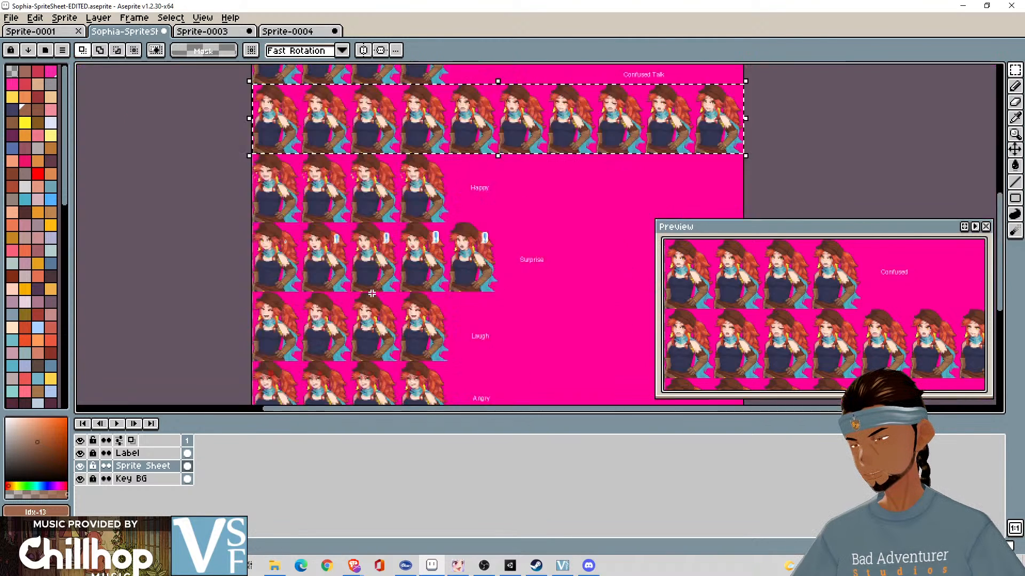
scroll(372, 293, "up", 3)
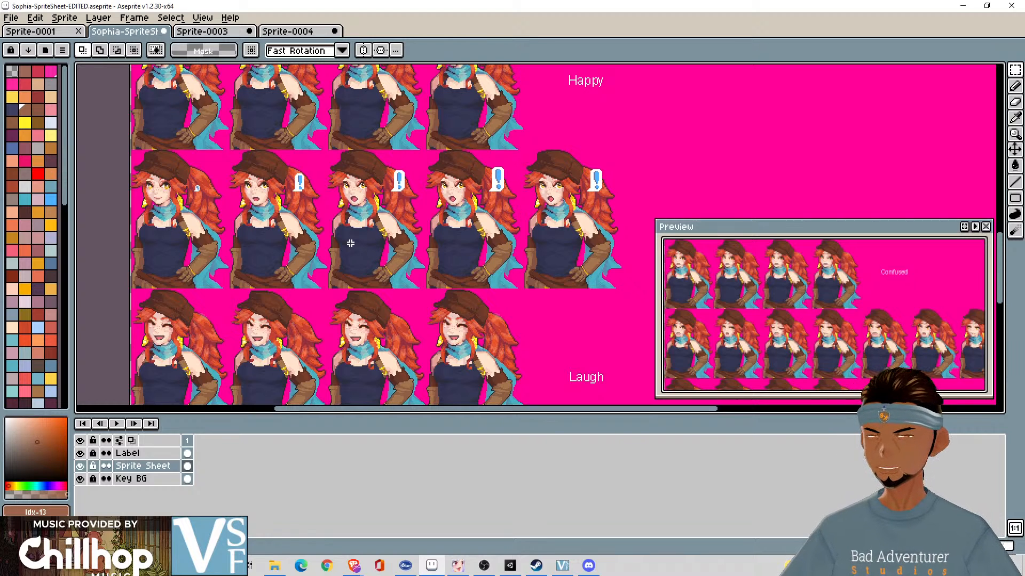
scroll(348, 241, "down", 4)
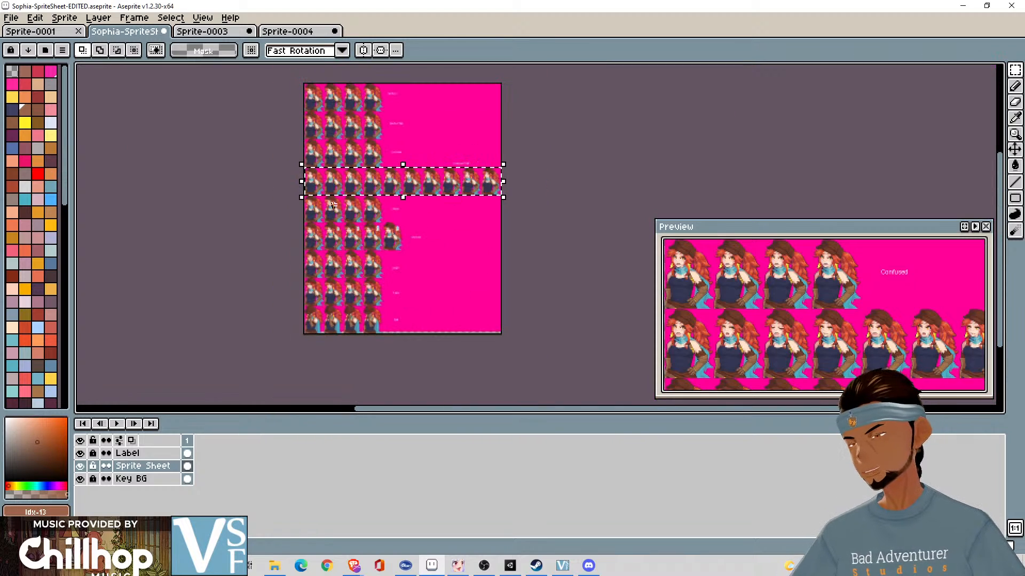
scroll(316, 318, "up", 5)
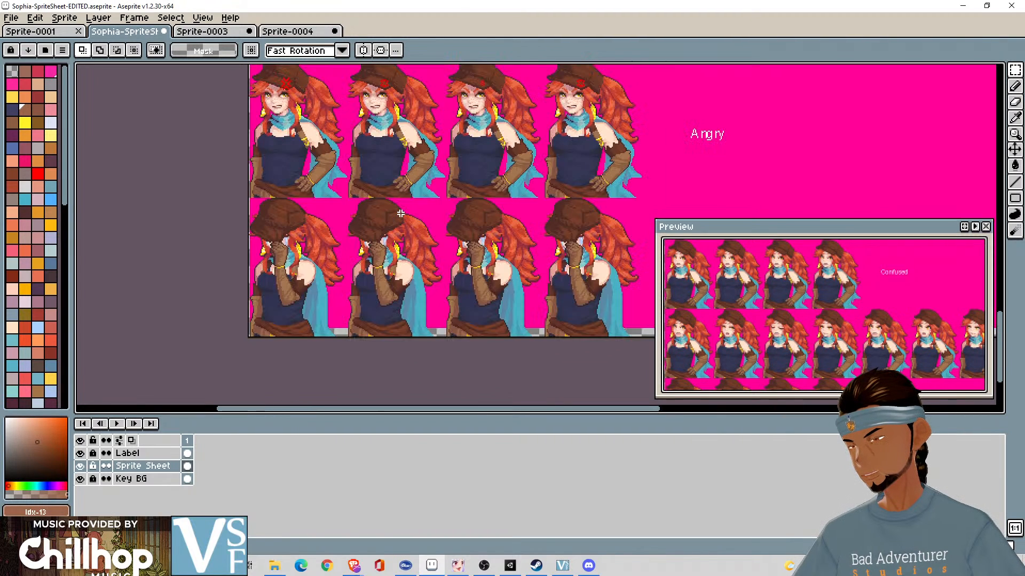
left_click_drag(394, 186, 362, 297)
scroll(367, 263, "up", 3)
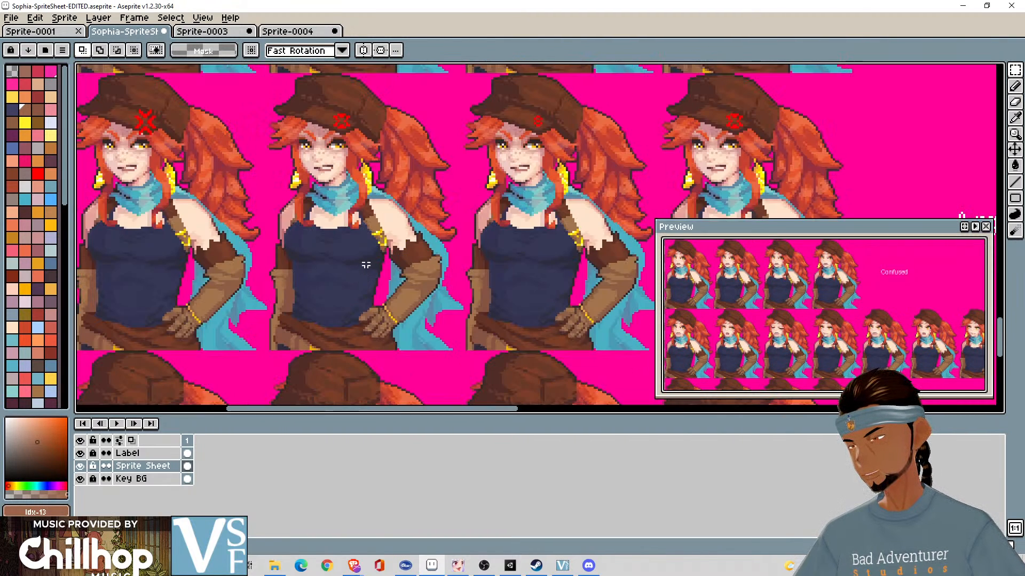
scroll(365, 263, "down", 5)
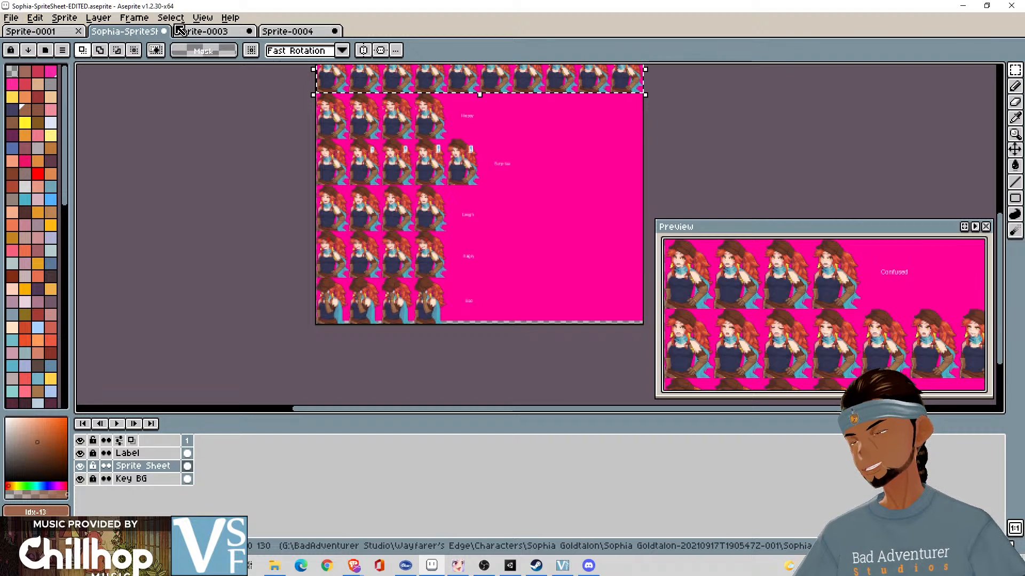
- Start a sprite sheet import of the full Sophia sheet with a tile width of 92 and a tile height of 130
left_click(10, 21)
mouse_move(37, 23)
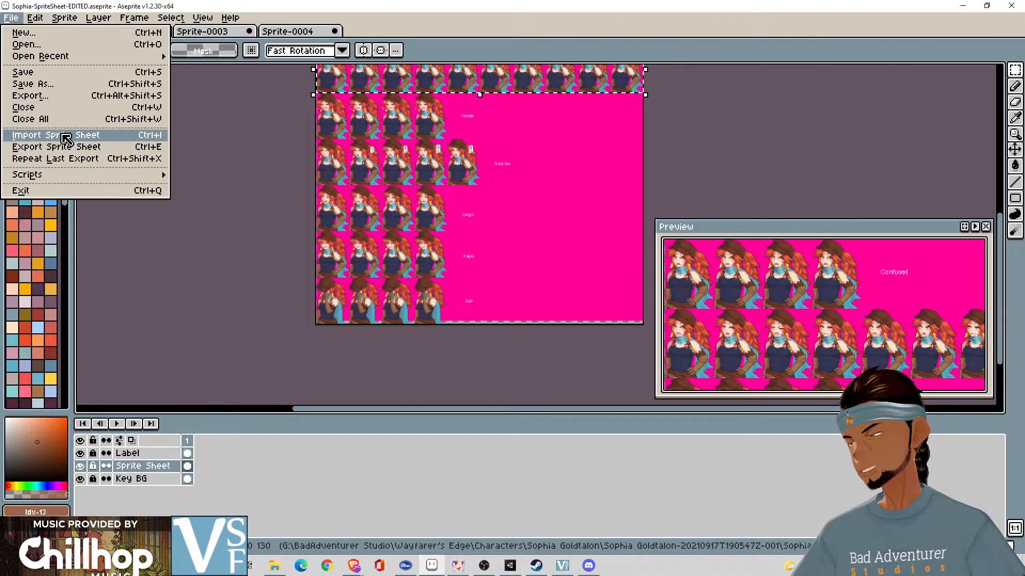
left_click(64, 141)
left_click_drag(484, 122, 441, 297)
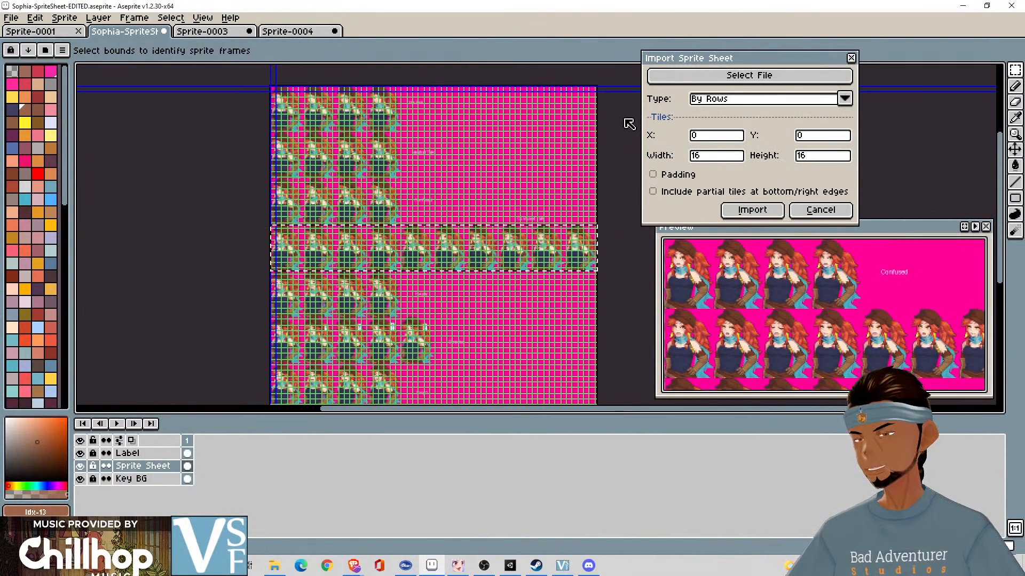
left_click(704, 157)
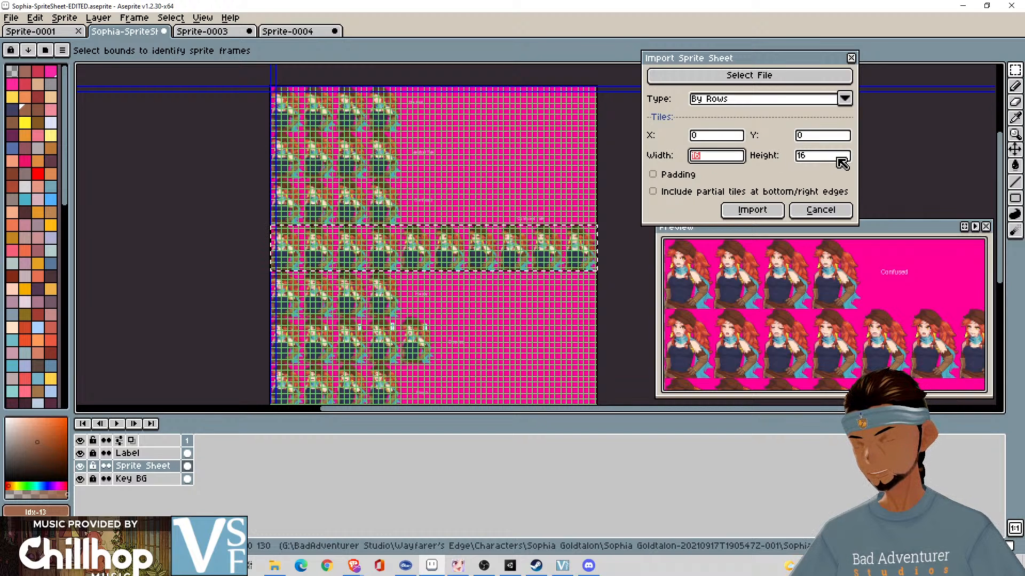
type("92")
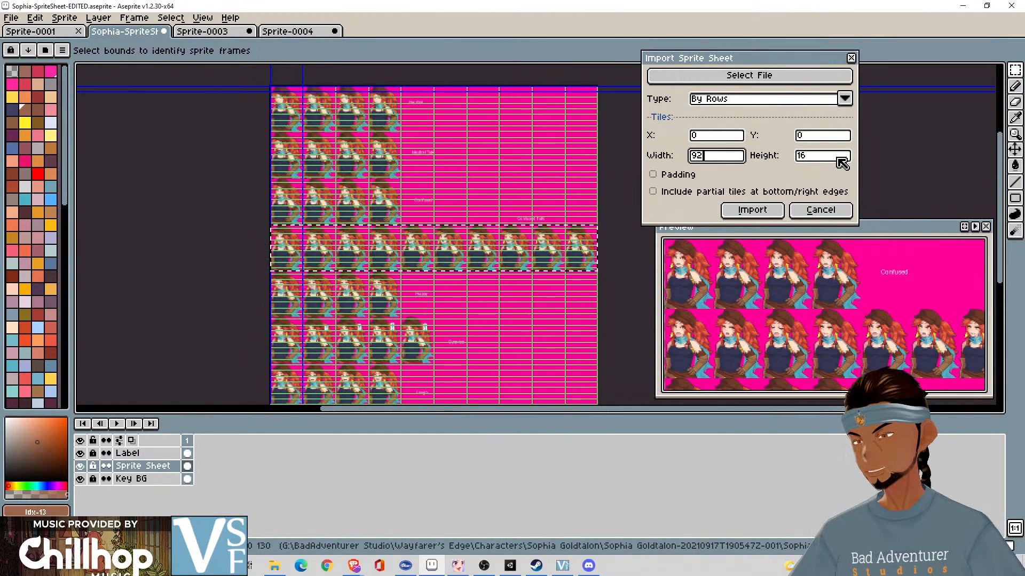
left_click(828, 159)
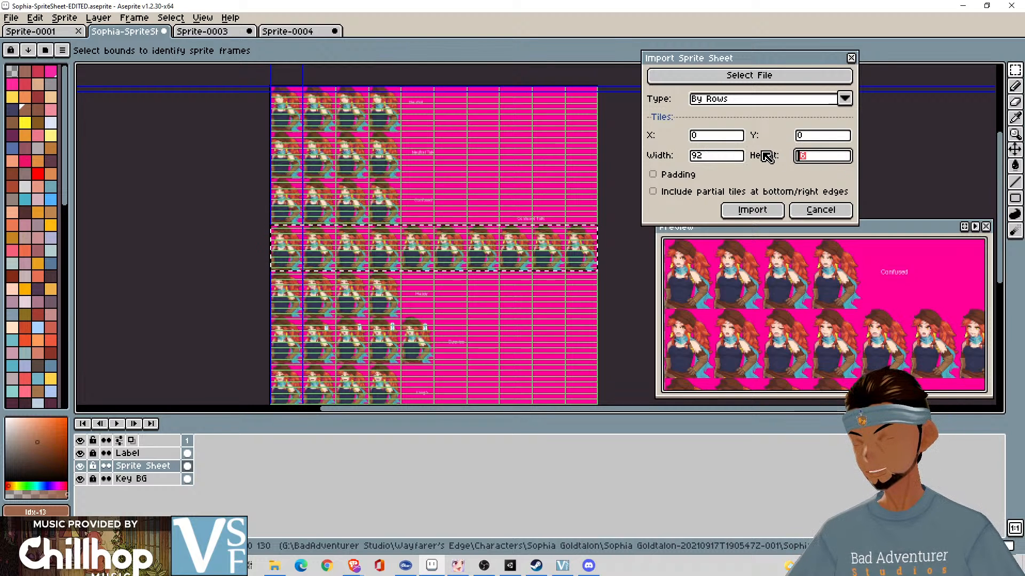
type("130")
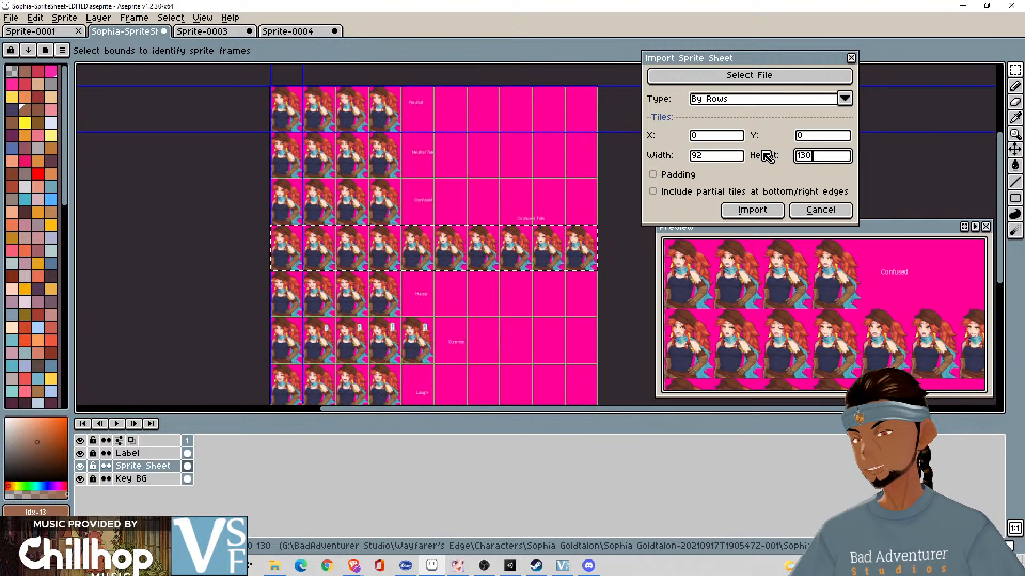
- Check the tile boundaries on the rows from Neutral to Sad, import the full sheet as frames, and undo the import
scroll(310, 96, "up", 2)
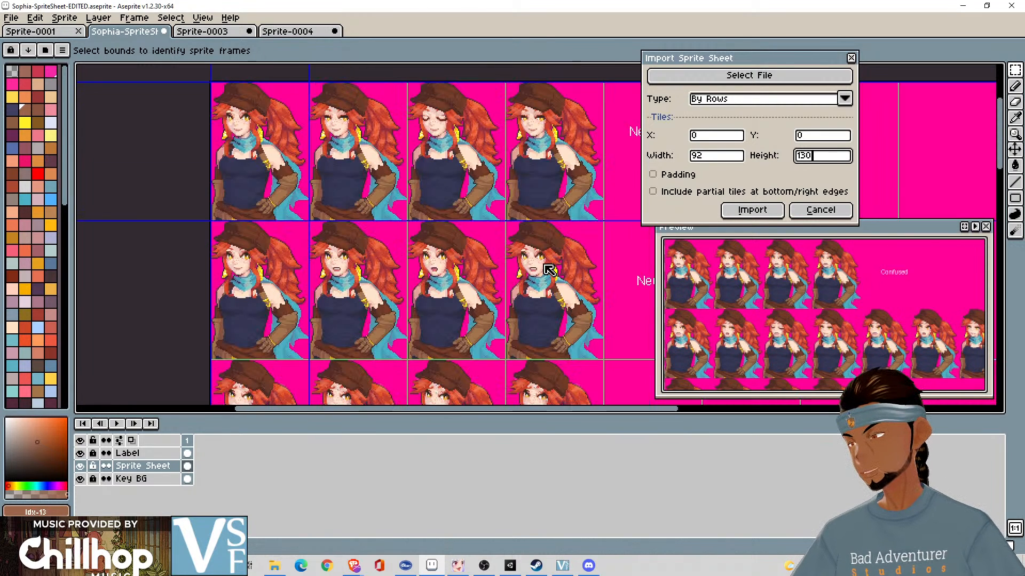
scroll(497, 239, "up", 1)
left_click_drag(497, 239, 454, 91)
left_click_drag(473, 265, 496, 151)
left_click_drag(504, 289, 497, 155)
left_click_drag(535, 327, 571, 132)
scroll(545, 229, "down", 2)
mouse_move(536, 261)
left_mouse_down()
mouse_move(526, 245)
mouse_move(322, 174)
left_mouse_up()
left_click_drag(521, 211, 308, 174)
left_click_drag(198, 231, 584, 171)
left_click_drag(399, 256, 572, 196)
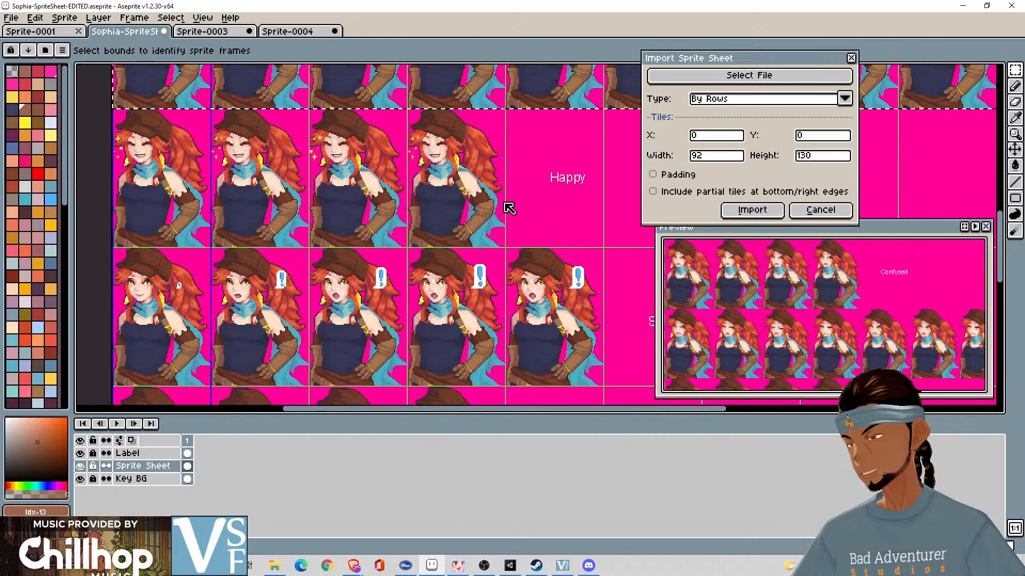
left_click_drag(581, 345, 498, 138)
left_click_drag(560, 290, 601, 138)
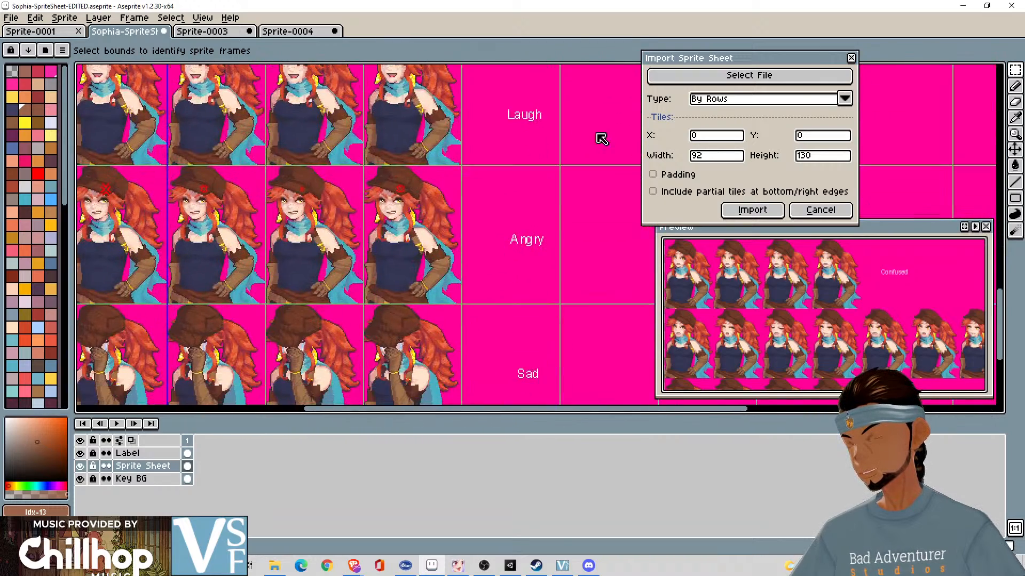
left_click_drag(524, 272, 518, 65)
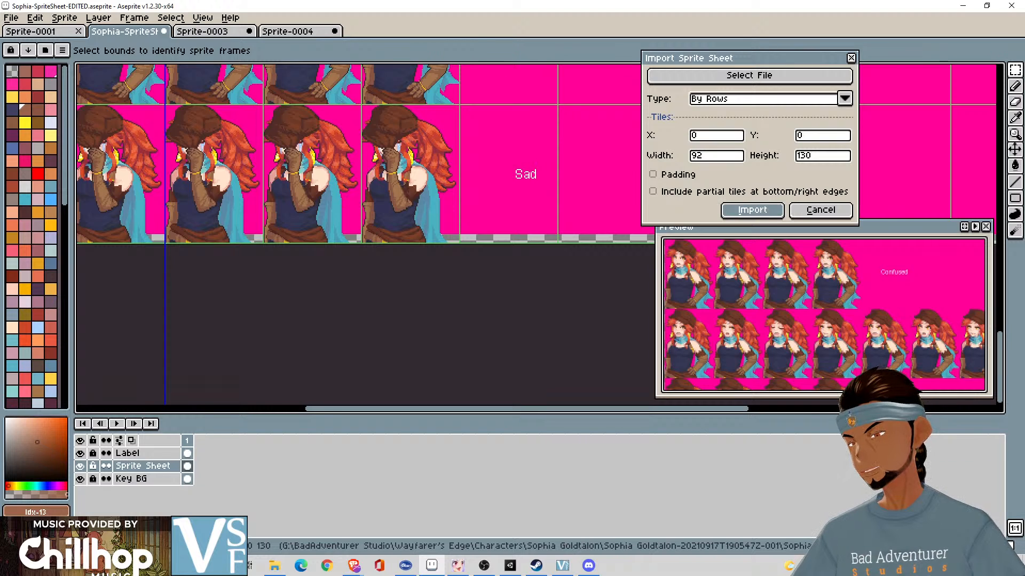
left_click(752, 210)
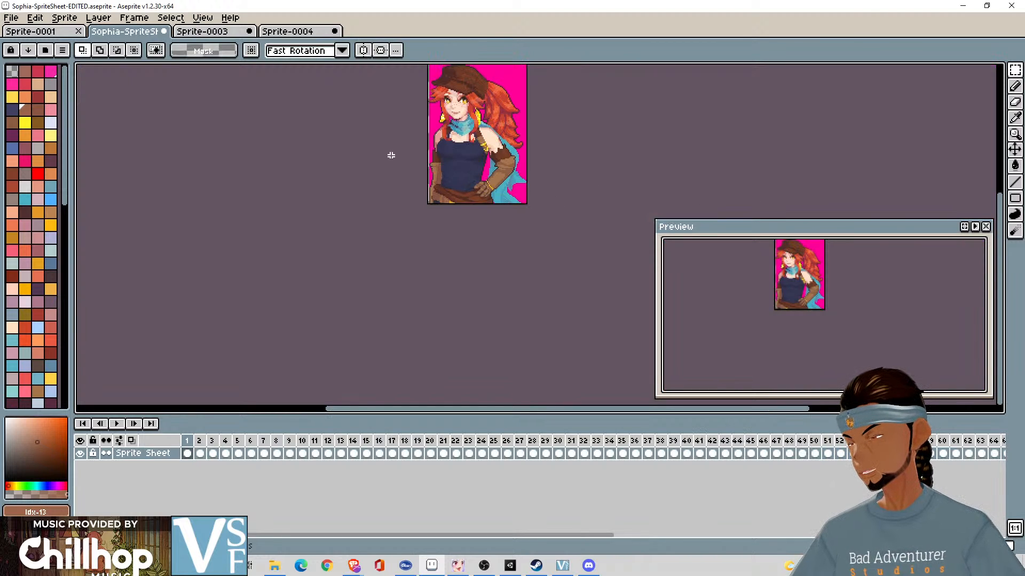
key("ctrl+z")
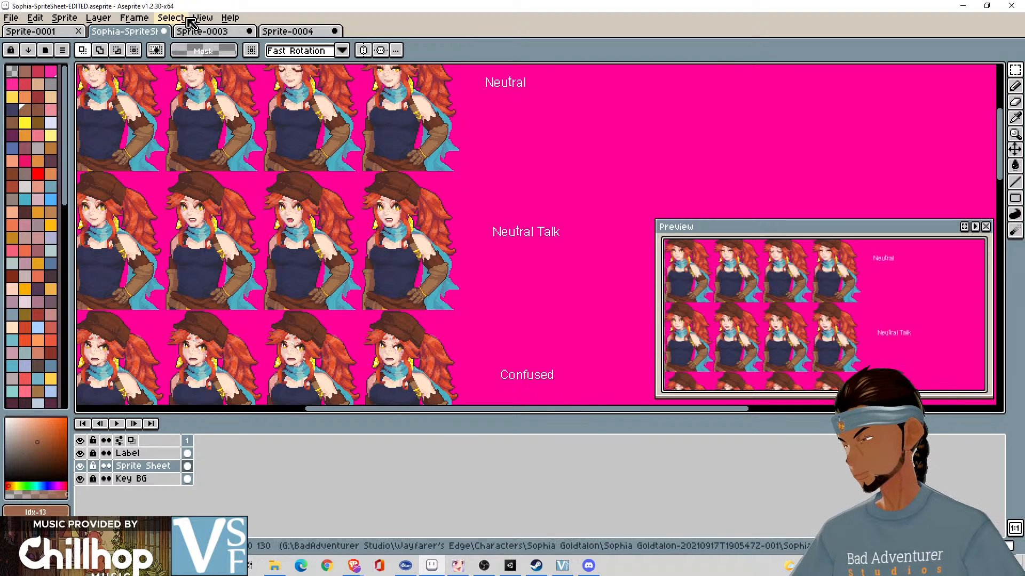
- Hide the Key BG and Label layers so only the Sprite Sheet layer shows
left_click(80, 479)
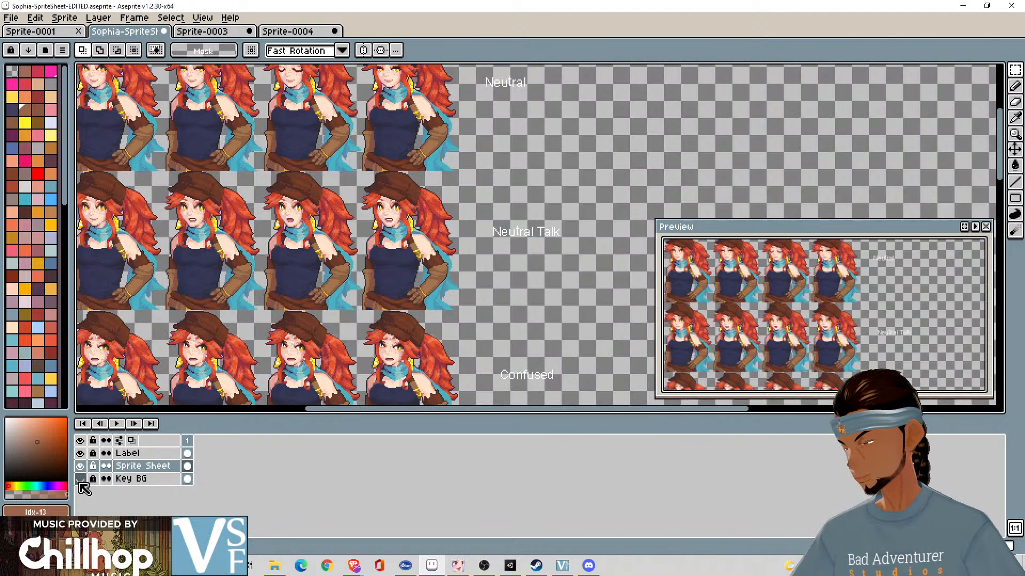
left_click(80, 453)
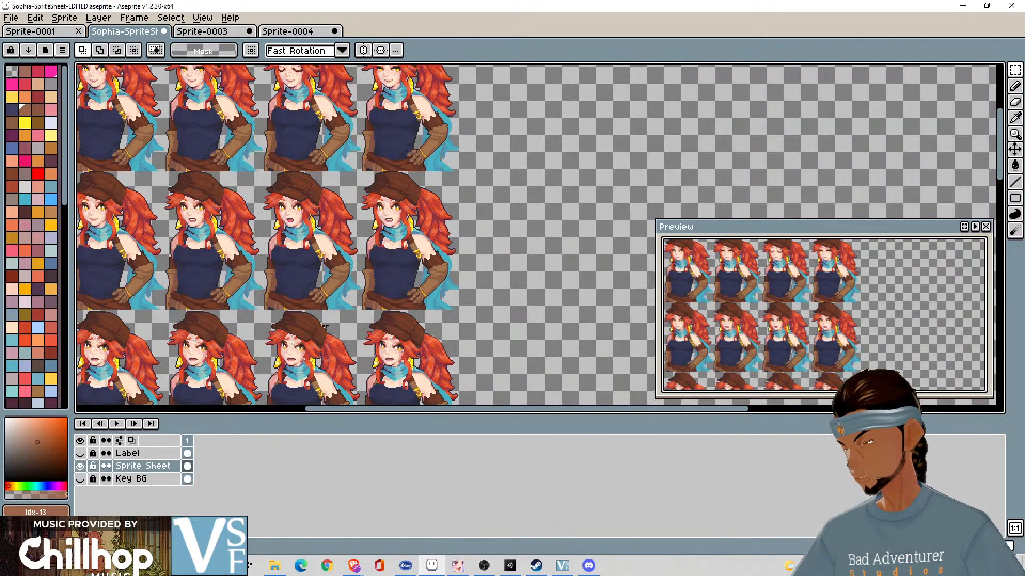
- Import only the top row of the sheet as frames using the Horizontal Strip type with 92 by 130 tiles
left_click(11, 17)
mouse_move(35, 17)
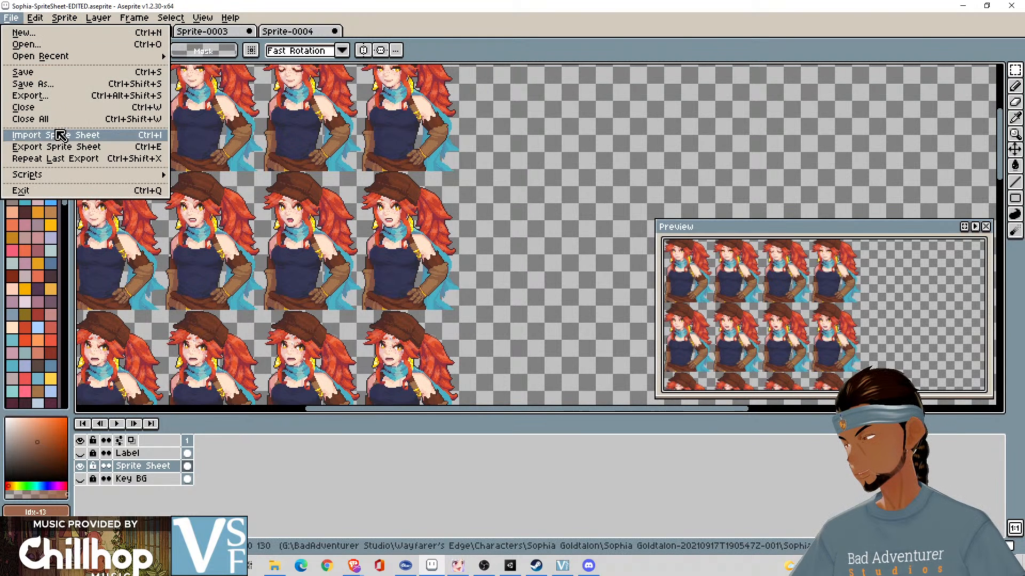
left_click(78, 131)
left_click(727, 100)
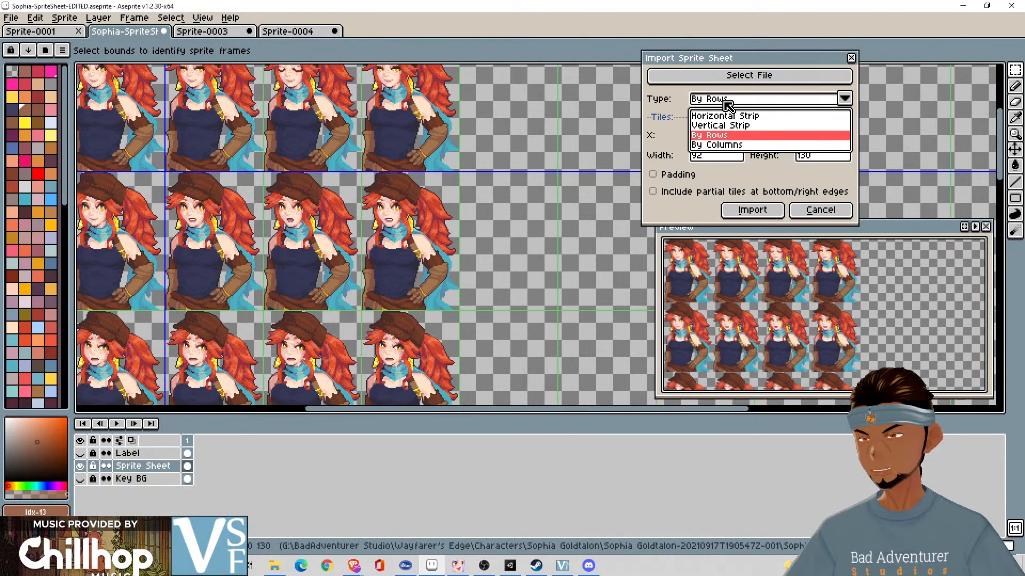
left_click(743, 117)
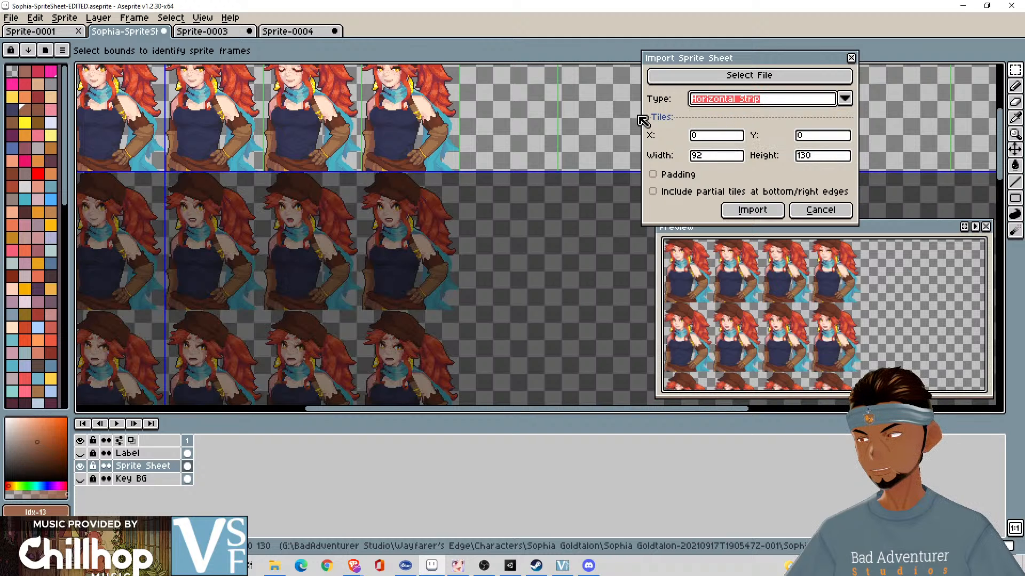
scroll(370, 229, "down", 4)
scroll(378, 229, "up", 1)
left_click_drag(378, 229, 494, 175)
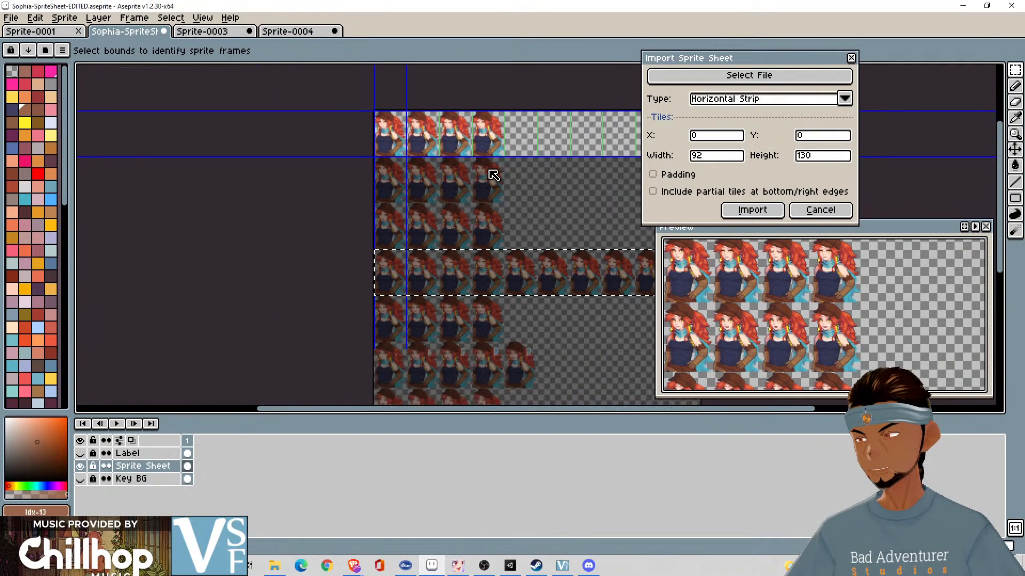
scroll(508, 158, "up", 1)
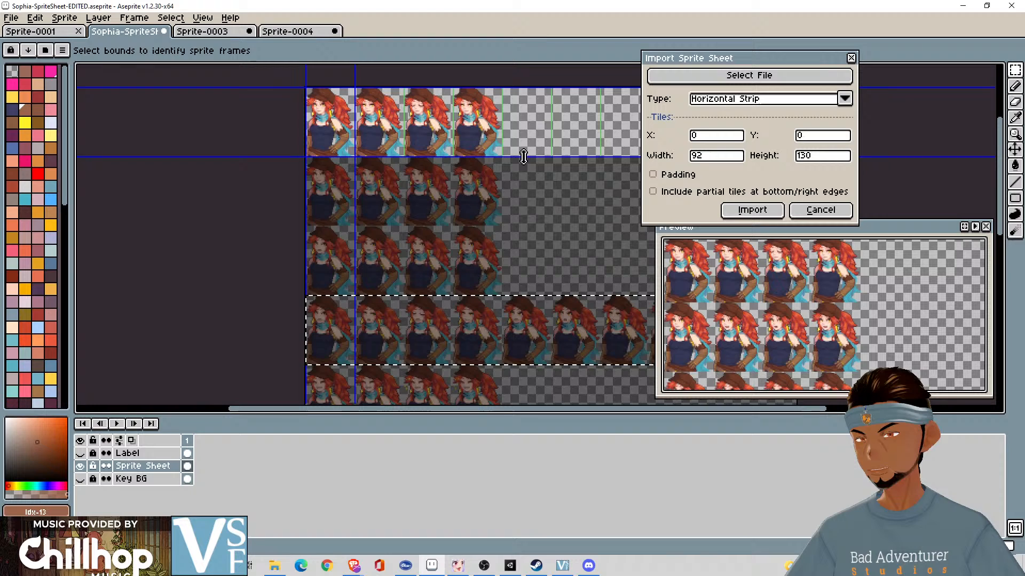
left_click(746, 209)
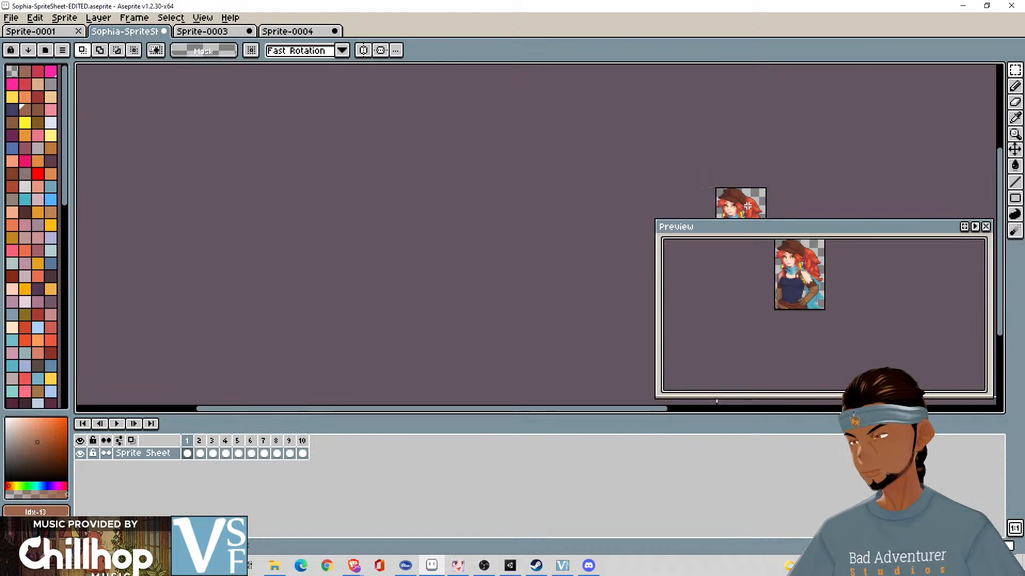
- Play the imported strip animation to check its frames, stop playback, and undo the import
left_click(122, 423)
left_click_drag(457, 274, 306, 244)
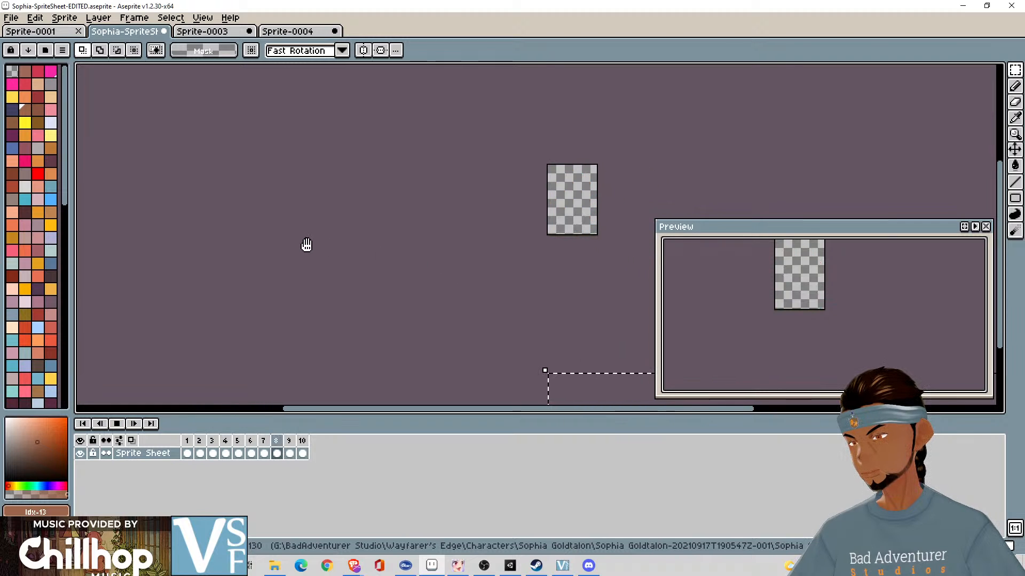
key("Return")
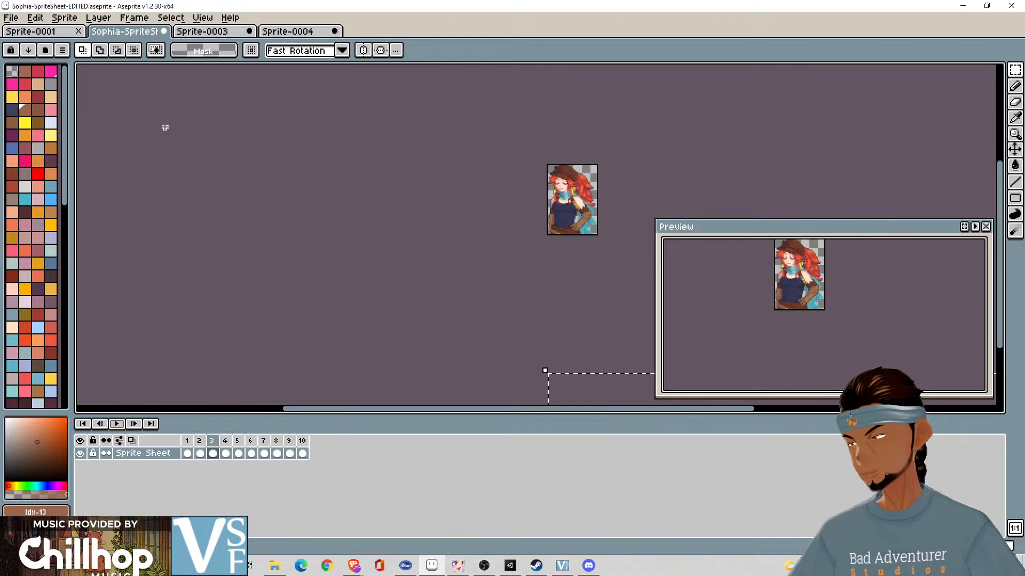
key("ctrl+z")
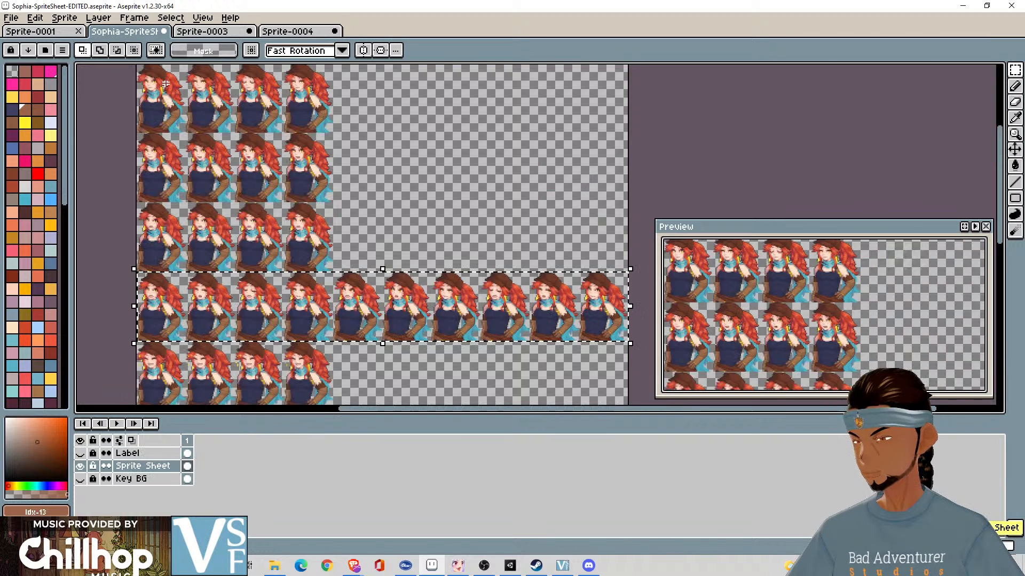
- Preview the By Columns tiling, switch to By Rows, and import the sheet as 92 by 130 frames
left_click(12, 18)
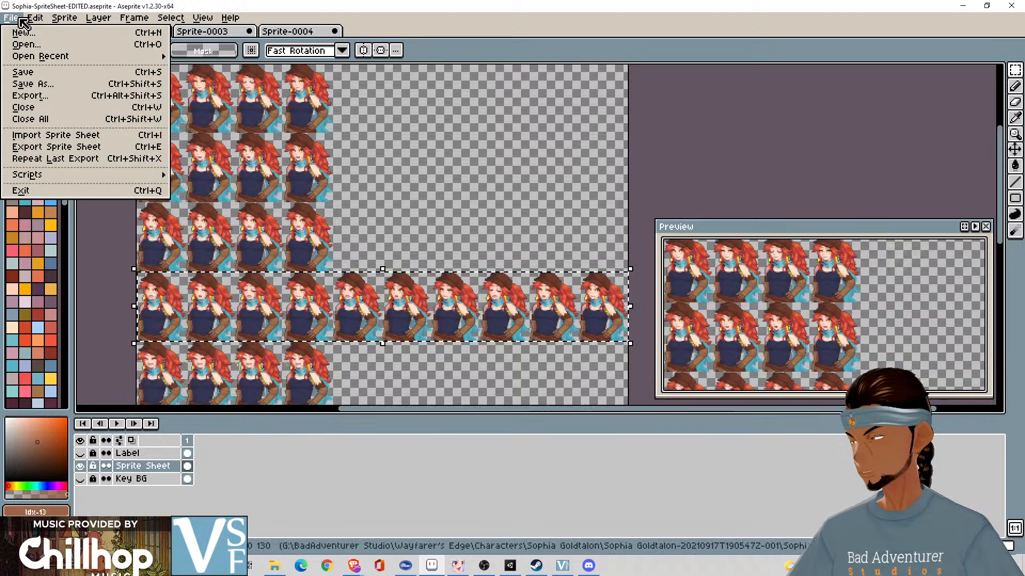
left_click(77, 138)
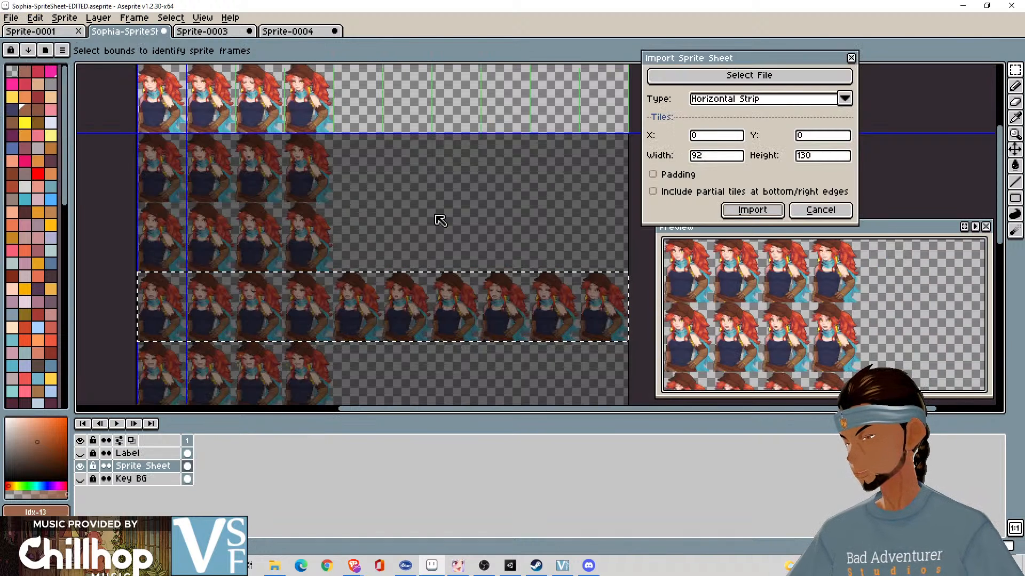
left_click(762, 99)
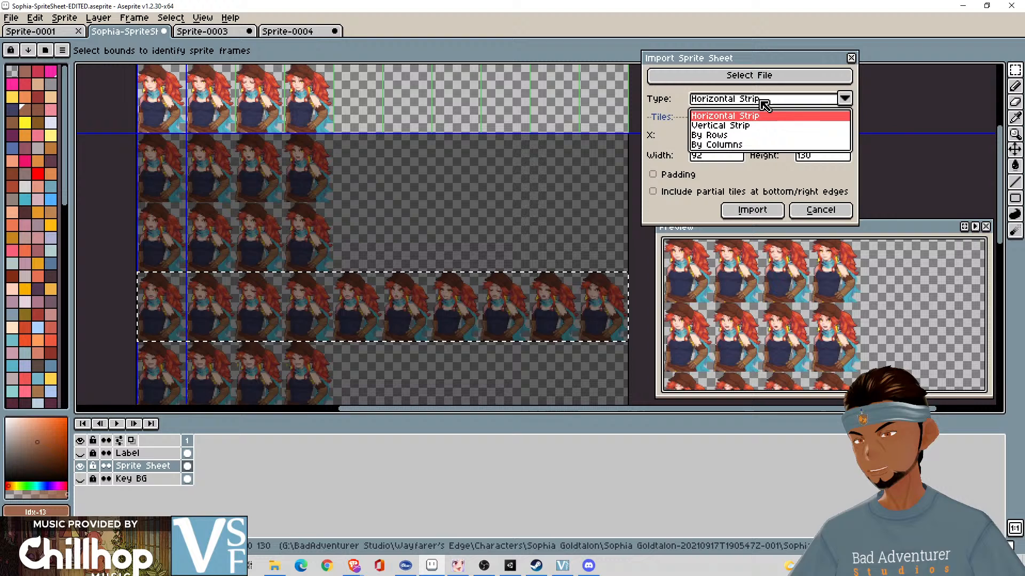
left_click(739, 145)
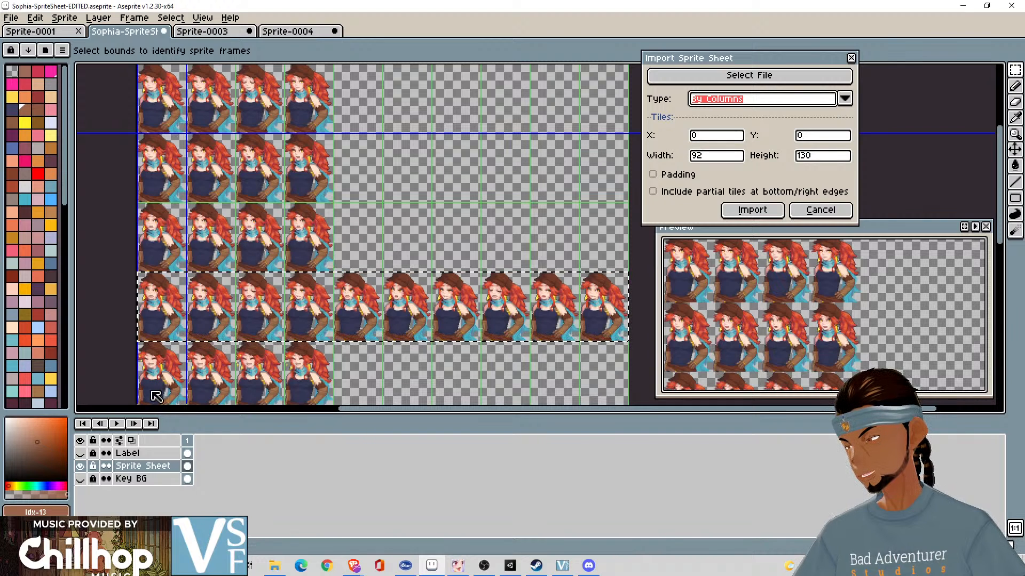
left_click(744, 100)
left_click(742, 138)
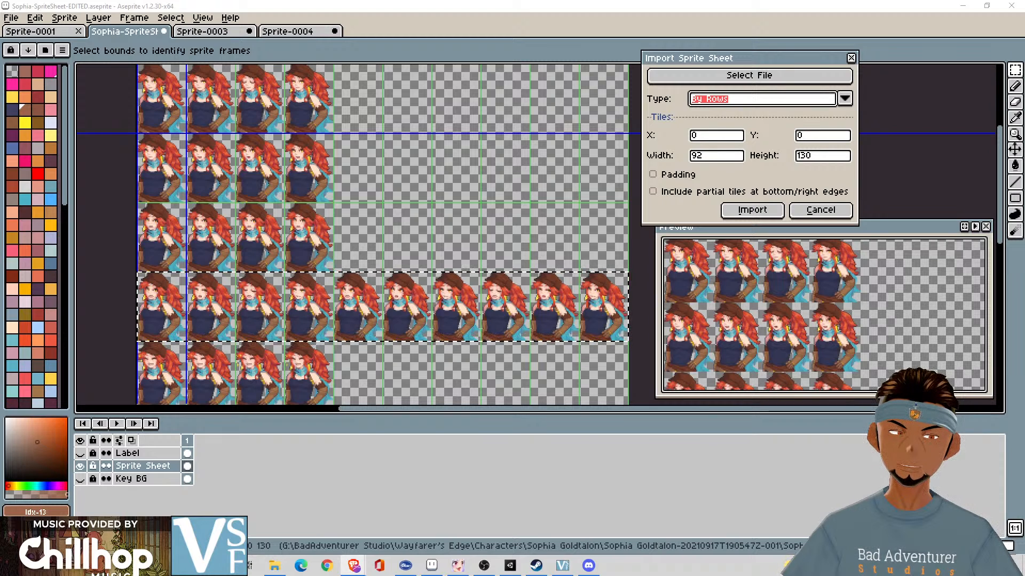
left_click(754, 210)
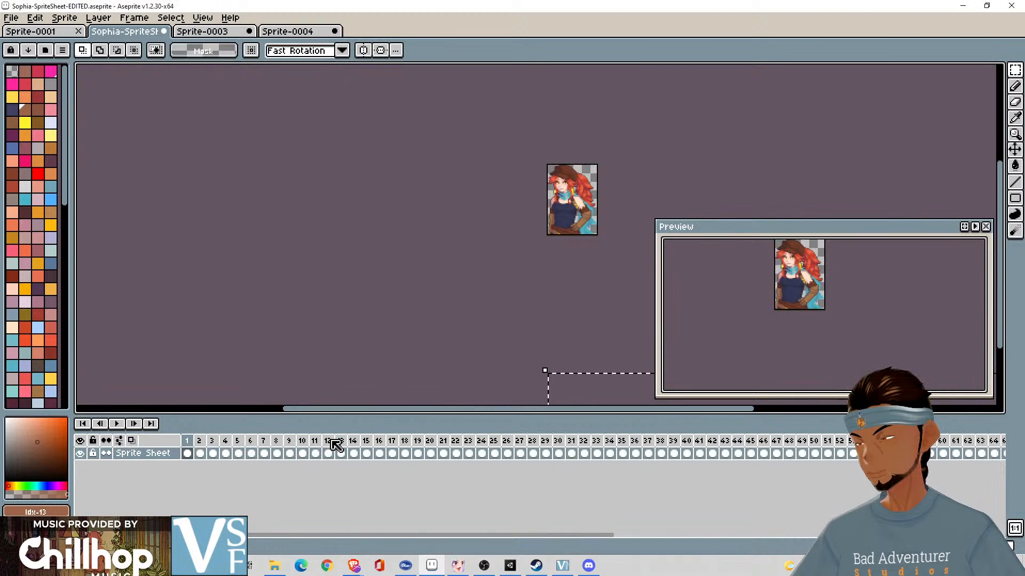
- Check sample frames such as 17, 28, 41 and 14 for portraits or empty cells, and undo the By Rows import
left_click(143, 456)
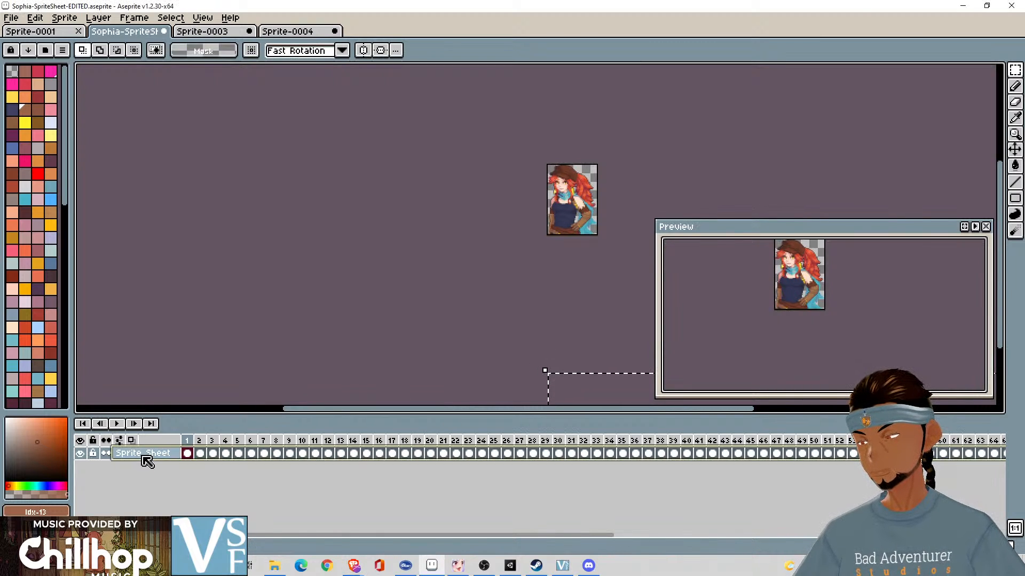
left_click(396, 443)
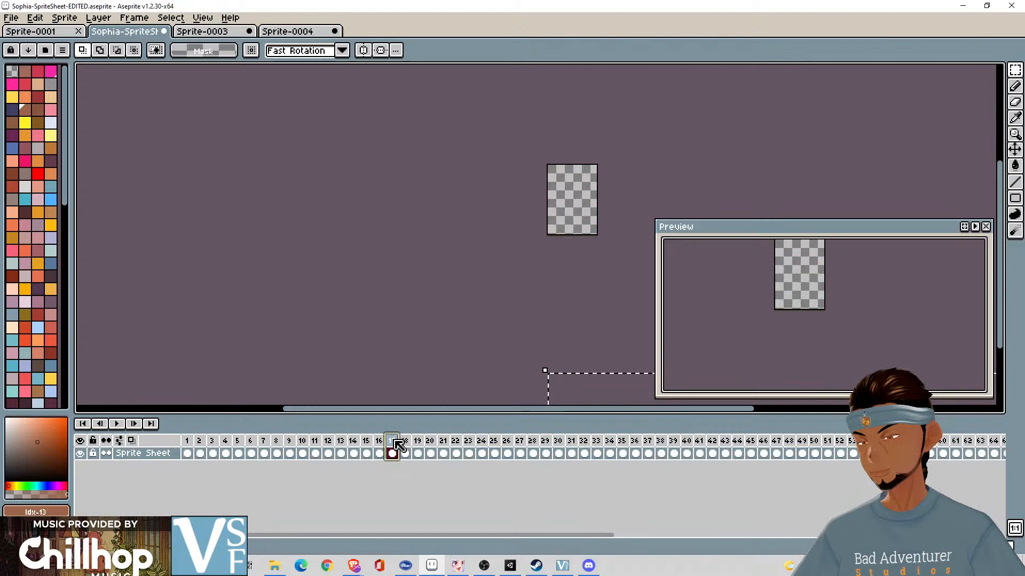
left_click(535, 453)
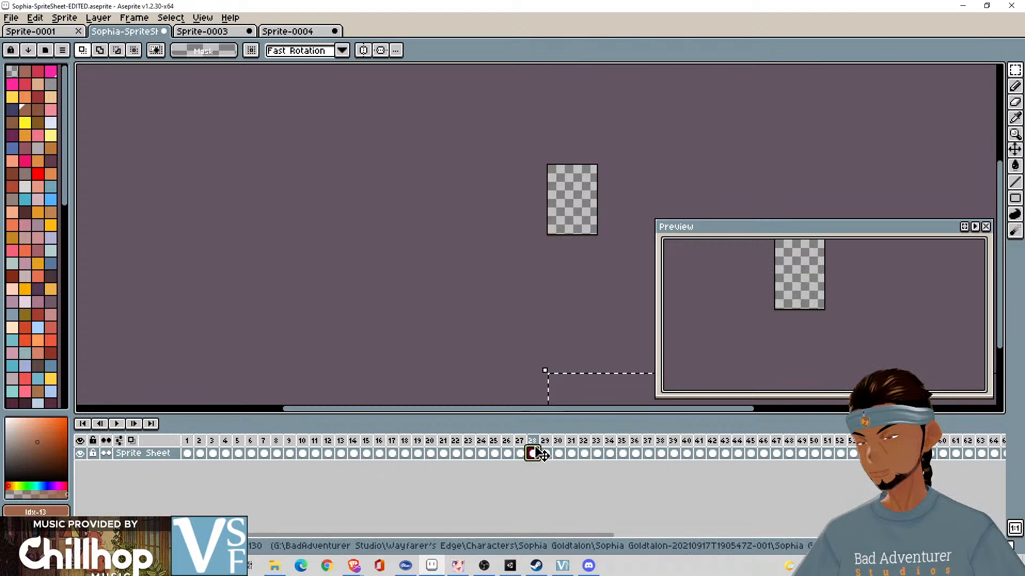
left_click(596, 454)
left_click(699, 454)
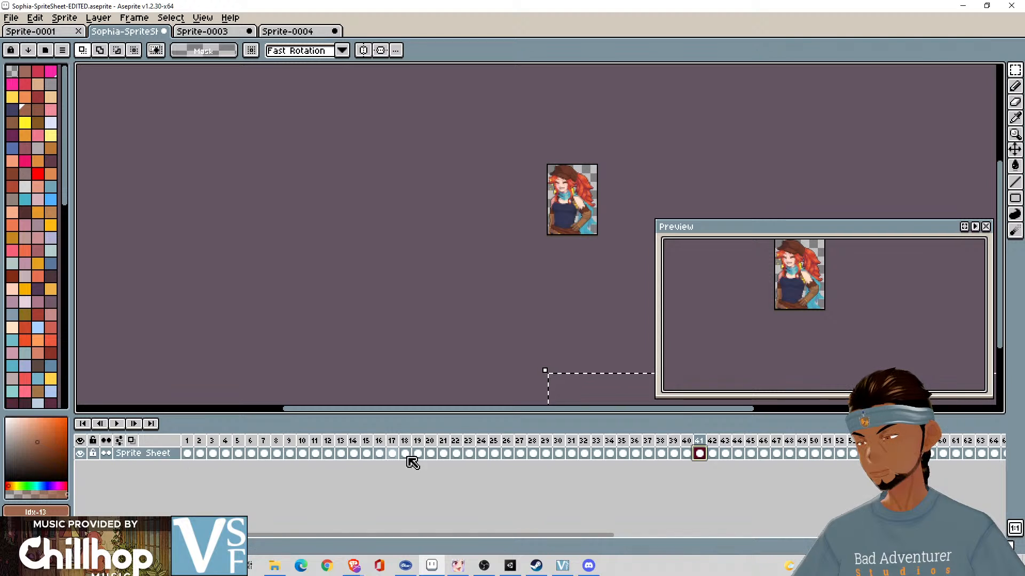
left_click(353, 454)
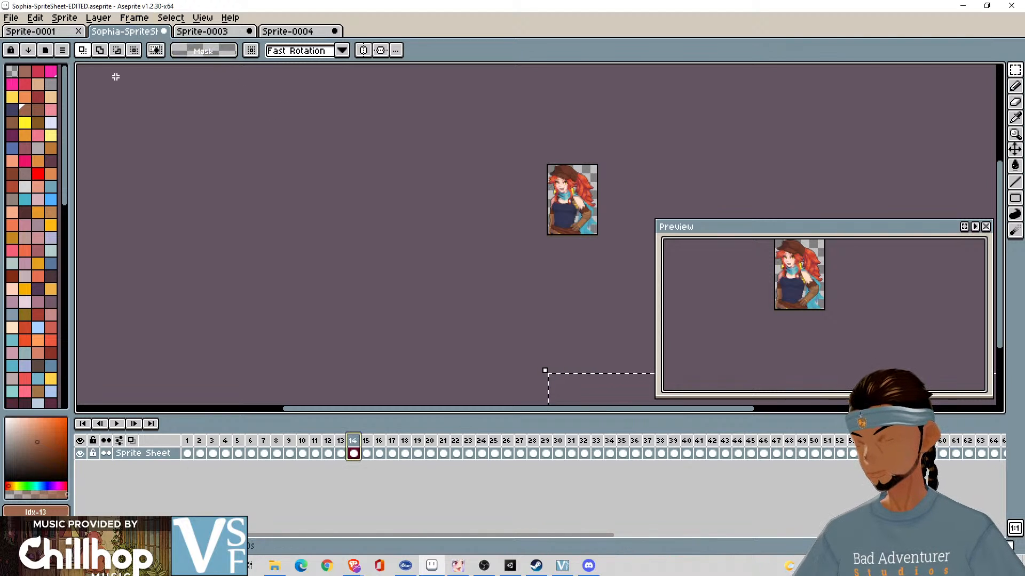
key("ctrl+z")
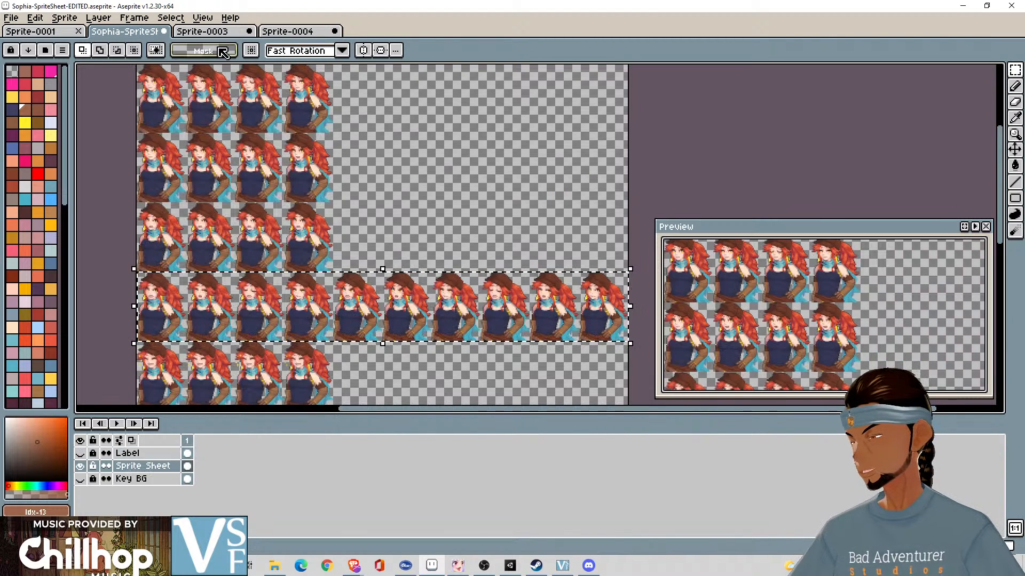
- Import the sheet by rows as frames, without padding, with a tile width of 92 and a tile height of 130
left_click(32, 20)
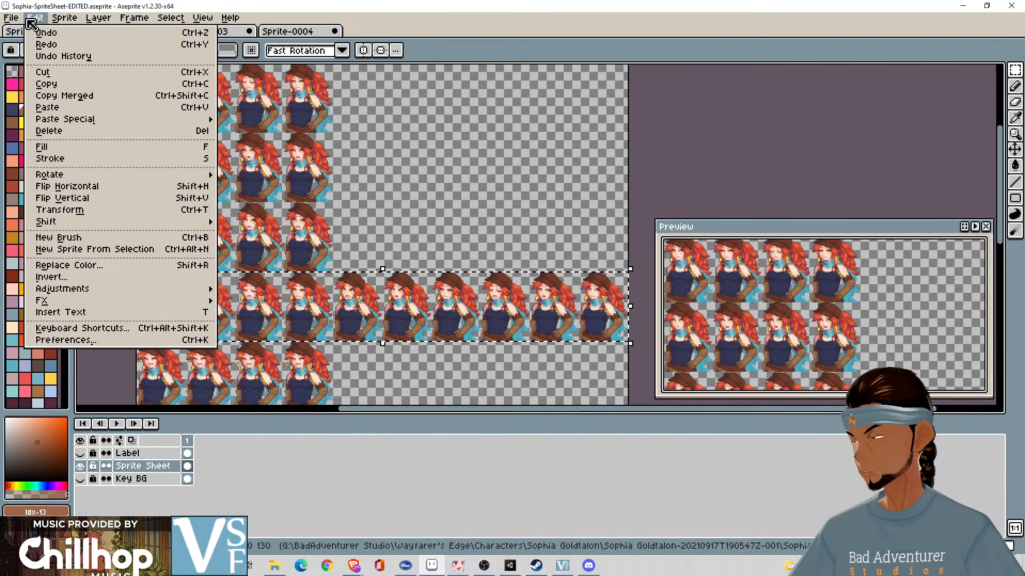
mouse_move(10, 21)
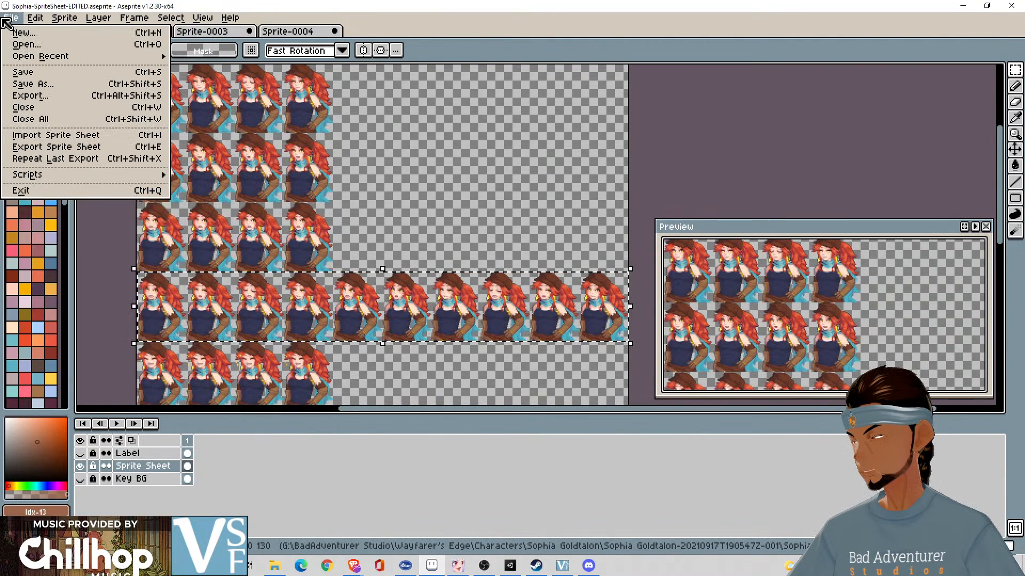
left_click(73, 140)
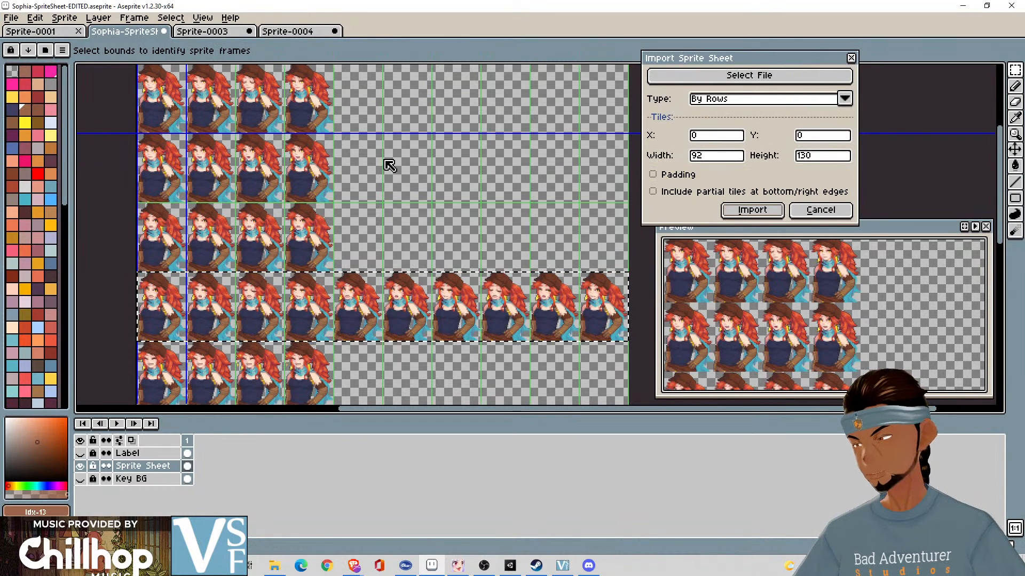
left_click(681, 175)
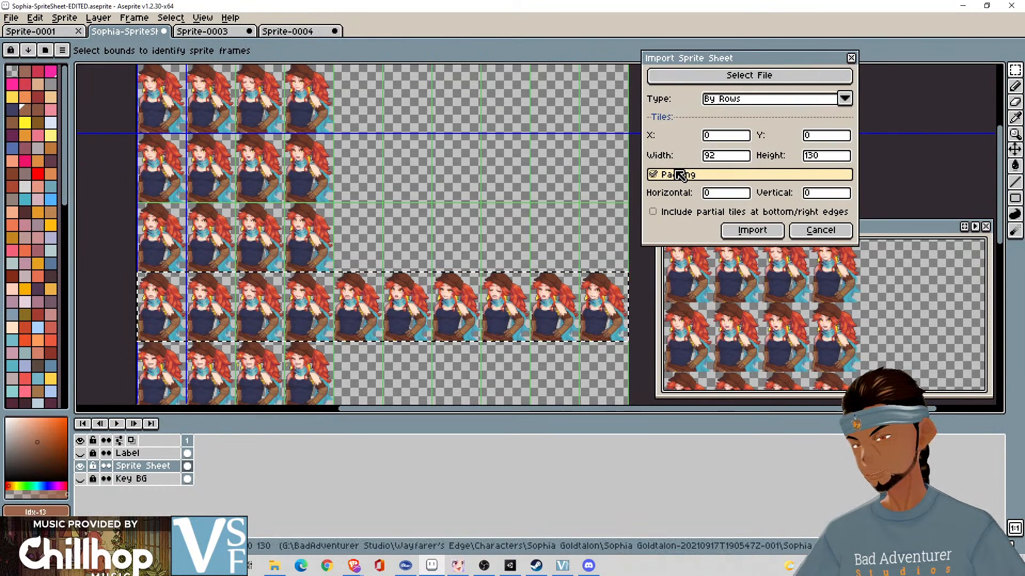
left_click(673, 176)
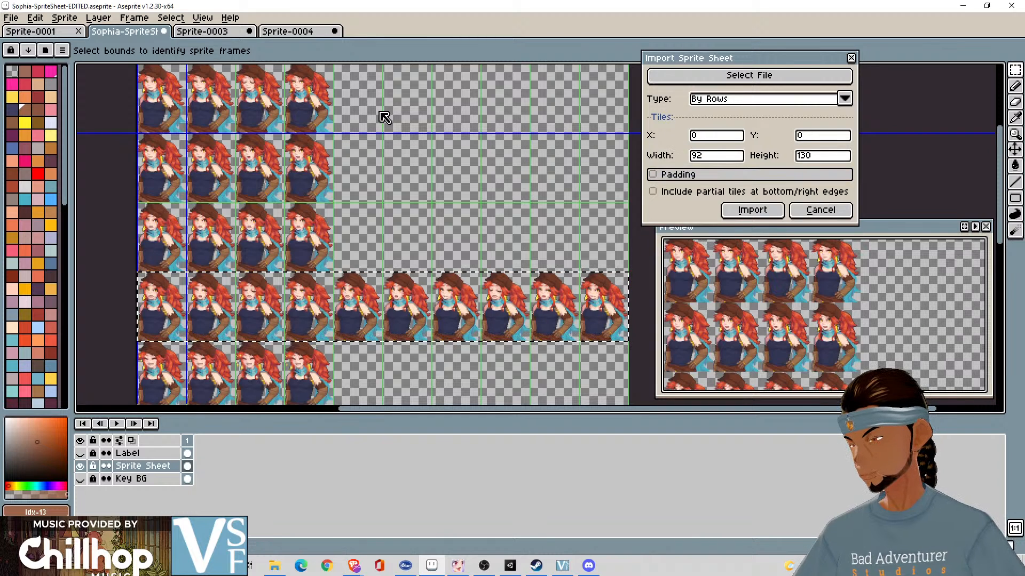
mouse_move(362, 133)
left_mouse_down()
mouse_move(362, 153)
mouse_move(364, 126)
mouse_move(367, 140)
left_mouse_up()
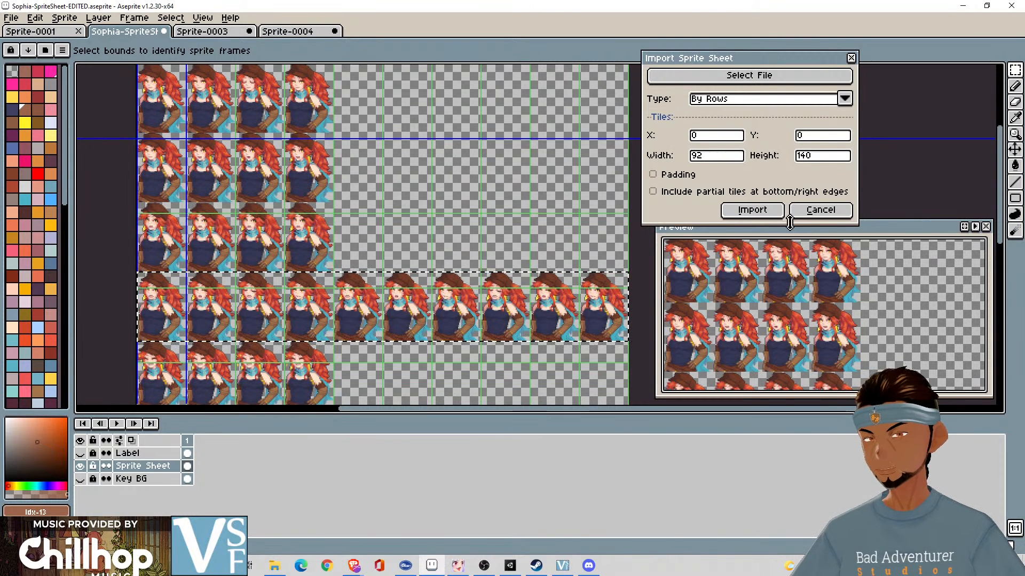
left_click(827, 155)
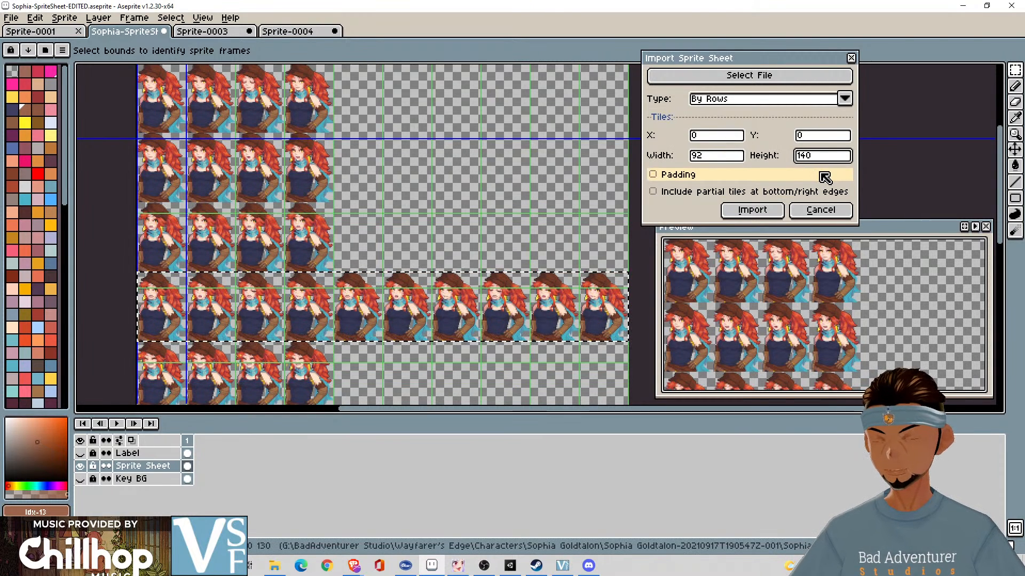
key("BackSpace")
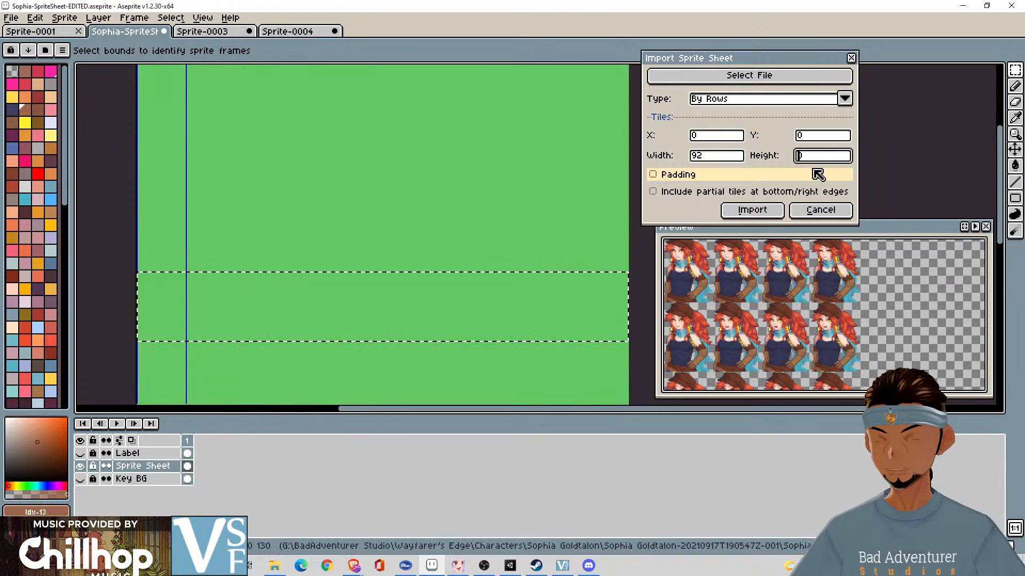
type("13")
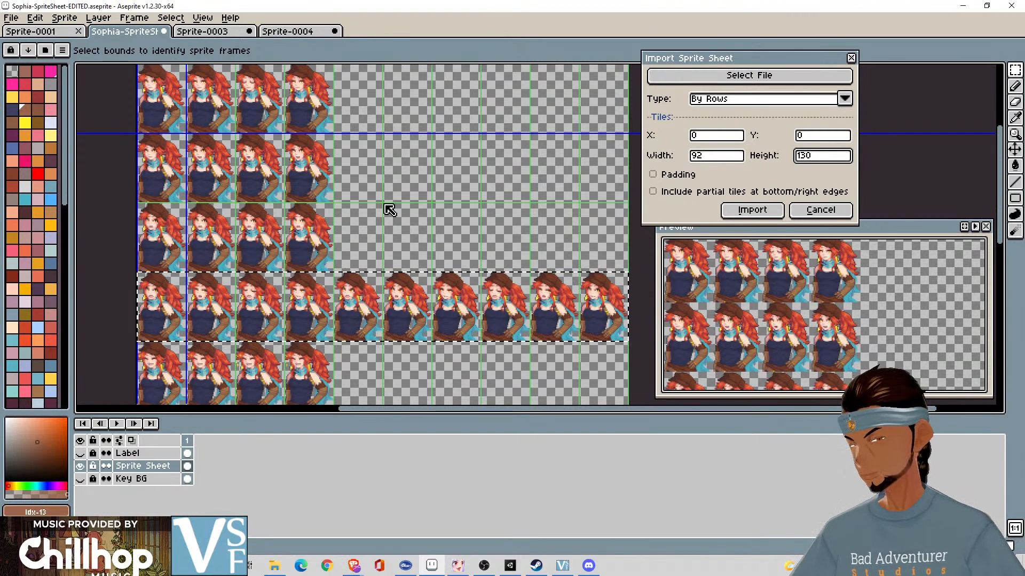
left_click(751, 210)
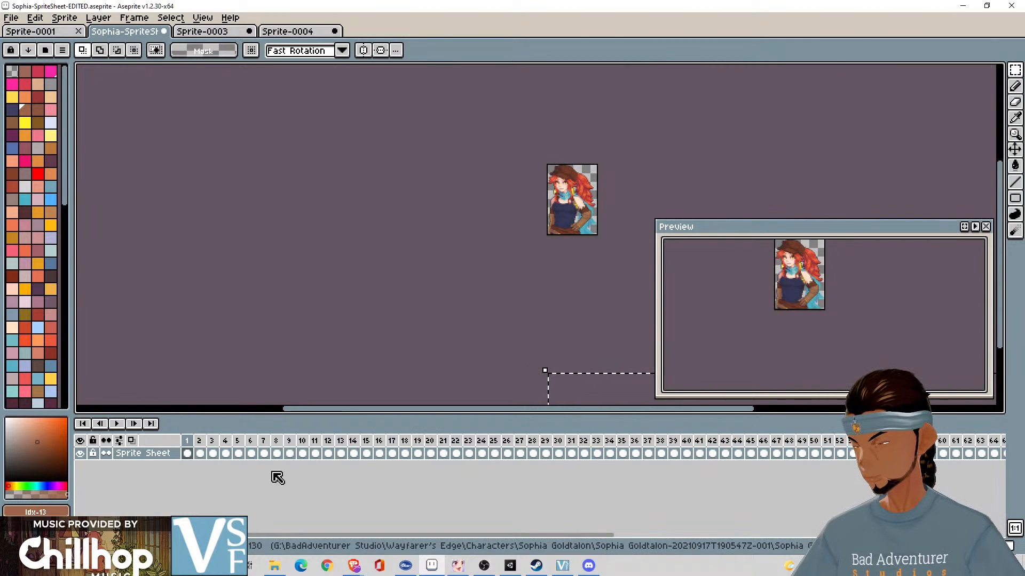
- Inspect frames 4 to 6 and 9 to 11 to find where the first row's portraits end and the second row's begin
left_click(251, 453)
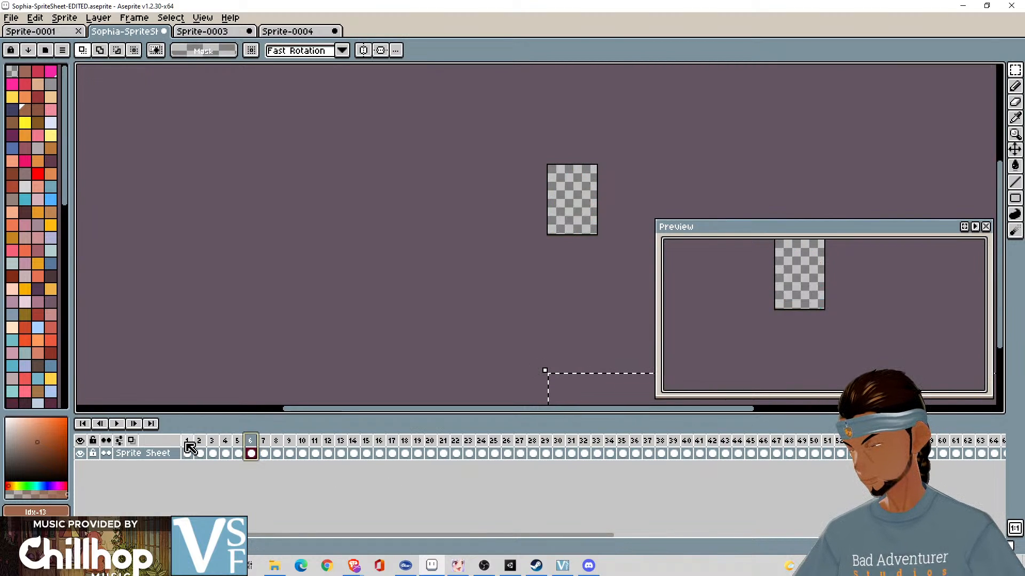
left_click(225, 453)
left_click(238, 443)
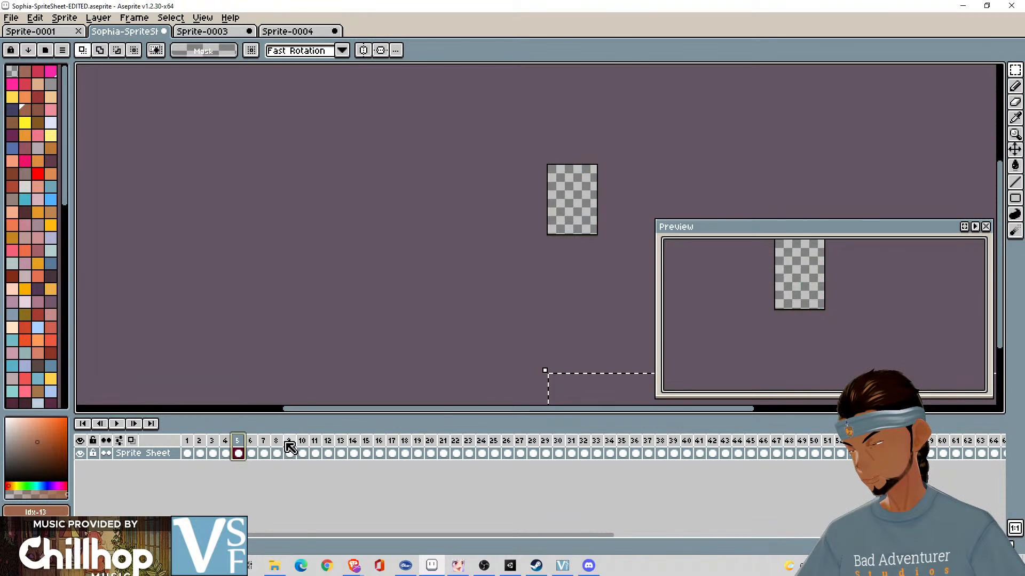
left_click(289, 443)
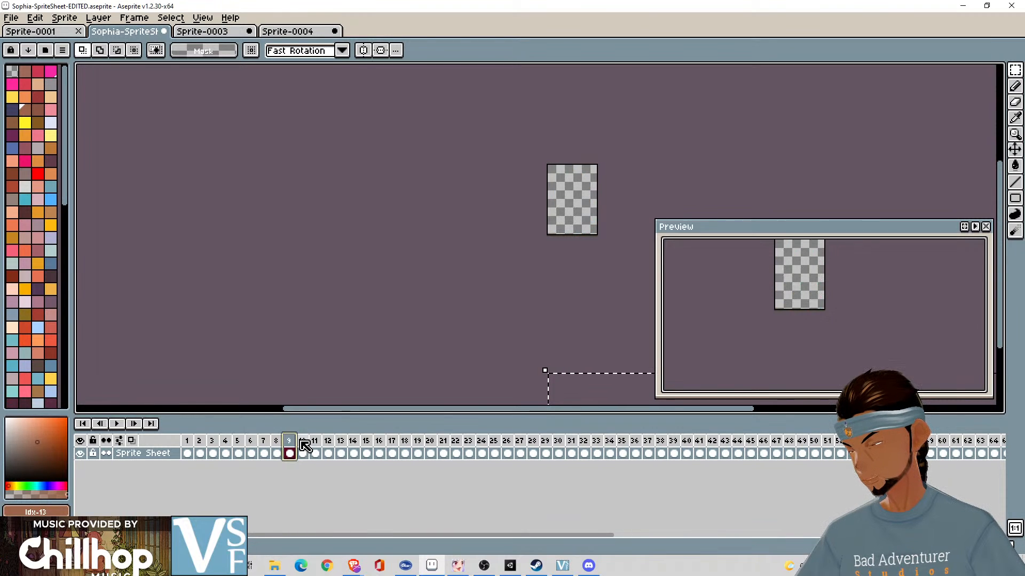
left_click(302, 446)
left_click(315, 447)
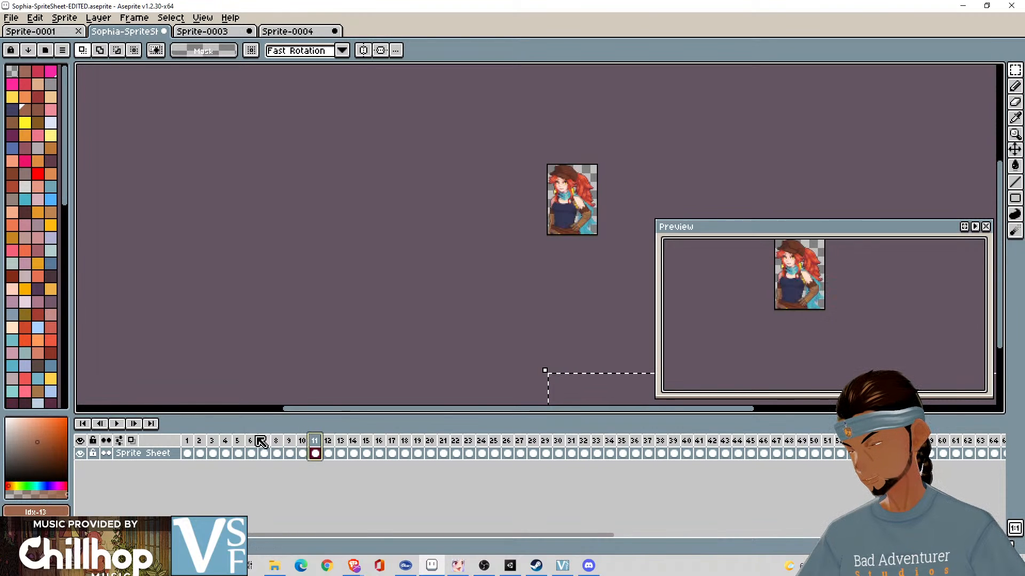
- Delete the empty frames 5 to 10 that follow the first row's portraits
left_click(238, 447)
left_click(314, 453, "shift")
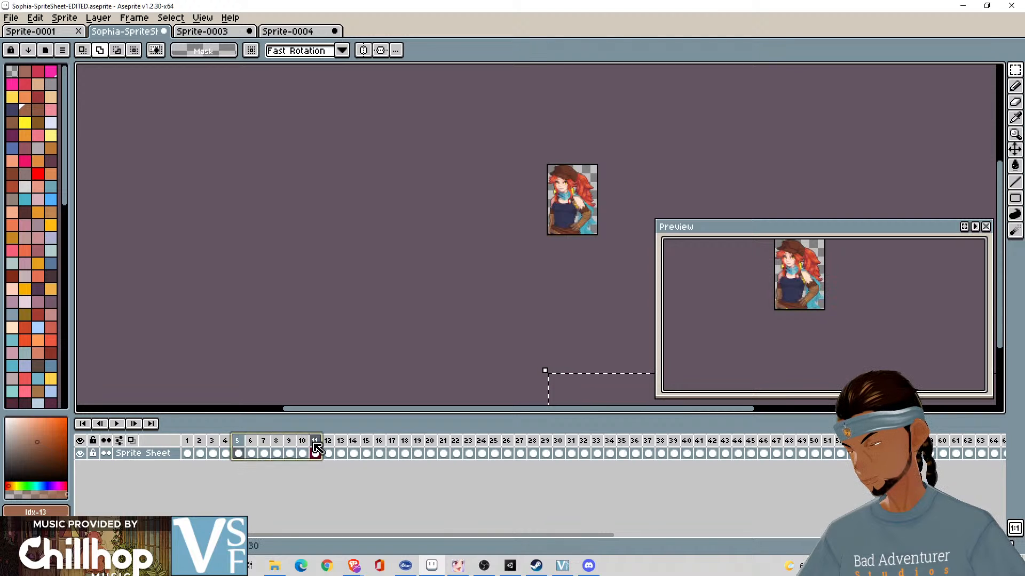
left_click(315, 446)
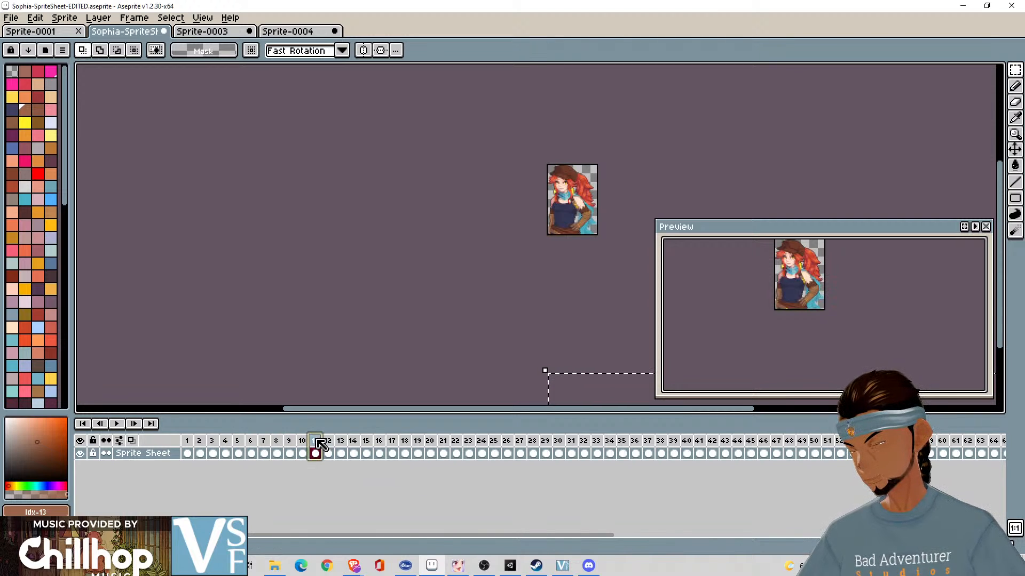
left_click(304, 445)
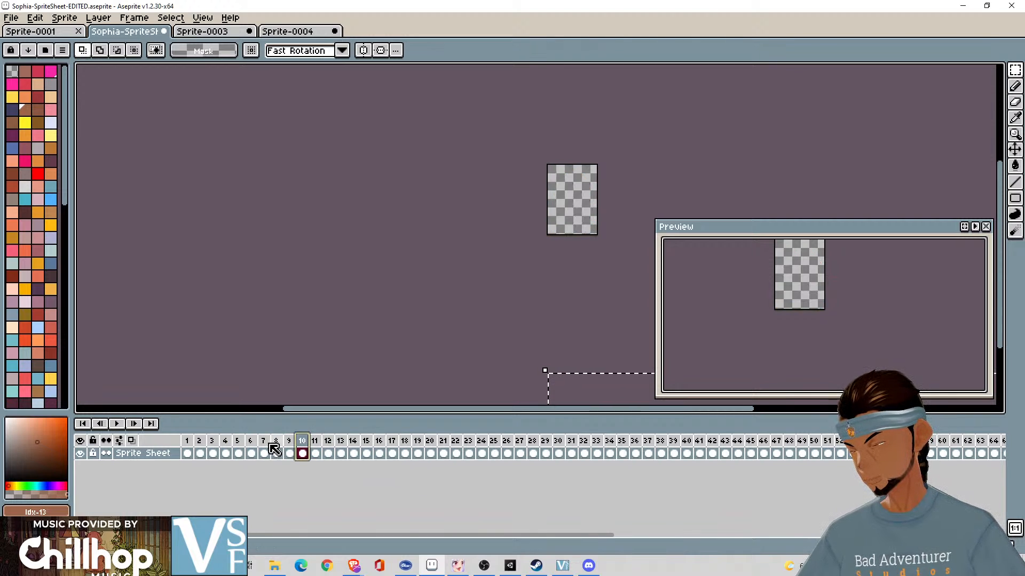
left_click(239, 451)
left_click(302, 452, "shift")
key("Delete")
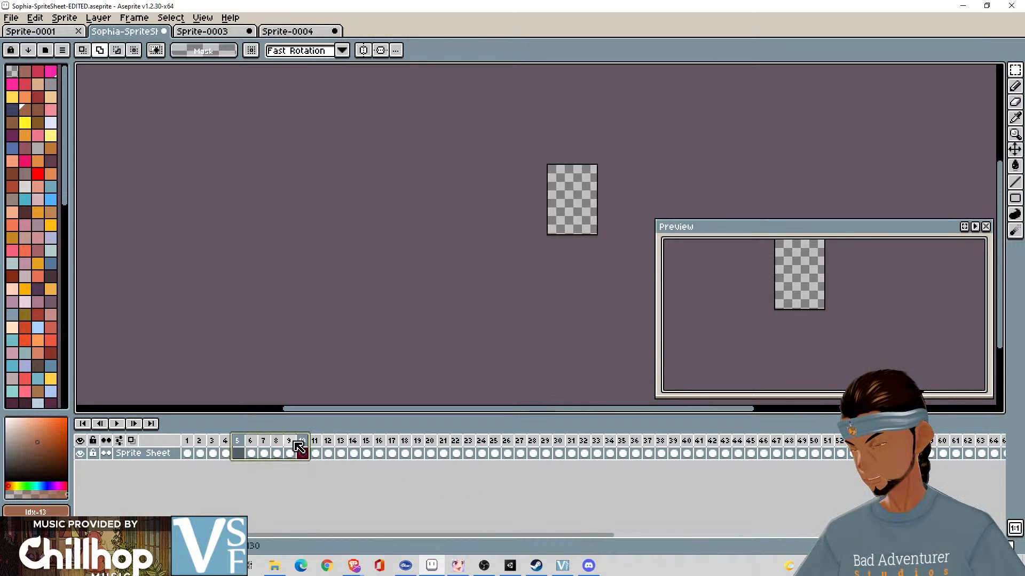
left_click(240, 451)
left_click_drag(241, 443, 302, 443)
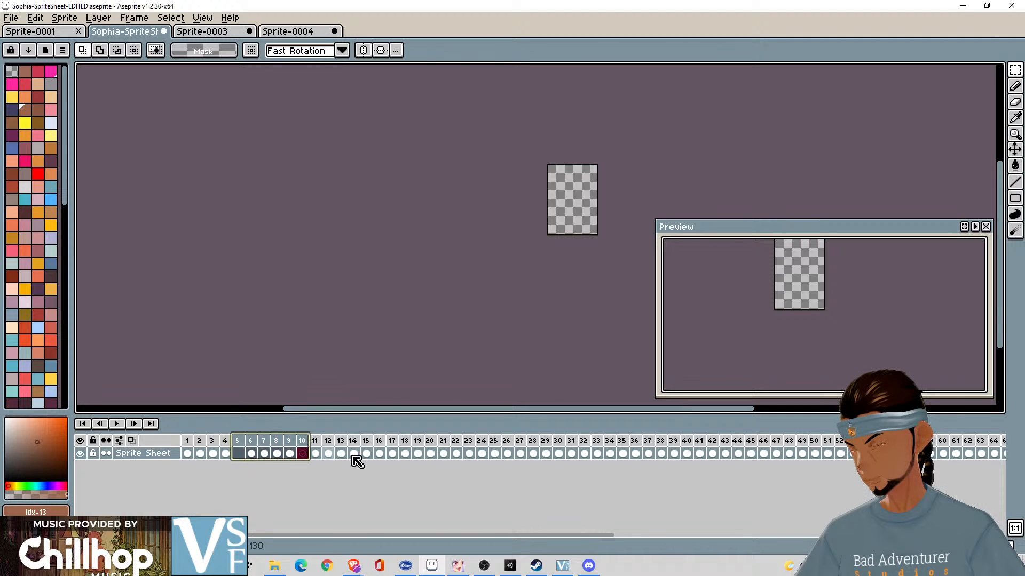
key("Delete")
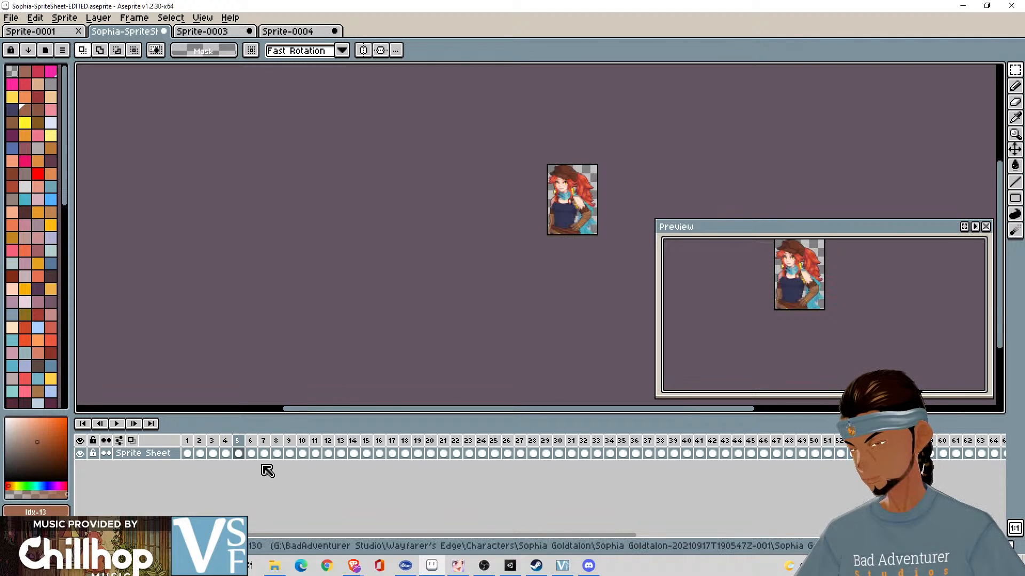
- Check frames 5 to 9 to find where the second expression's portraits end and empty frames begin
key("Right")
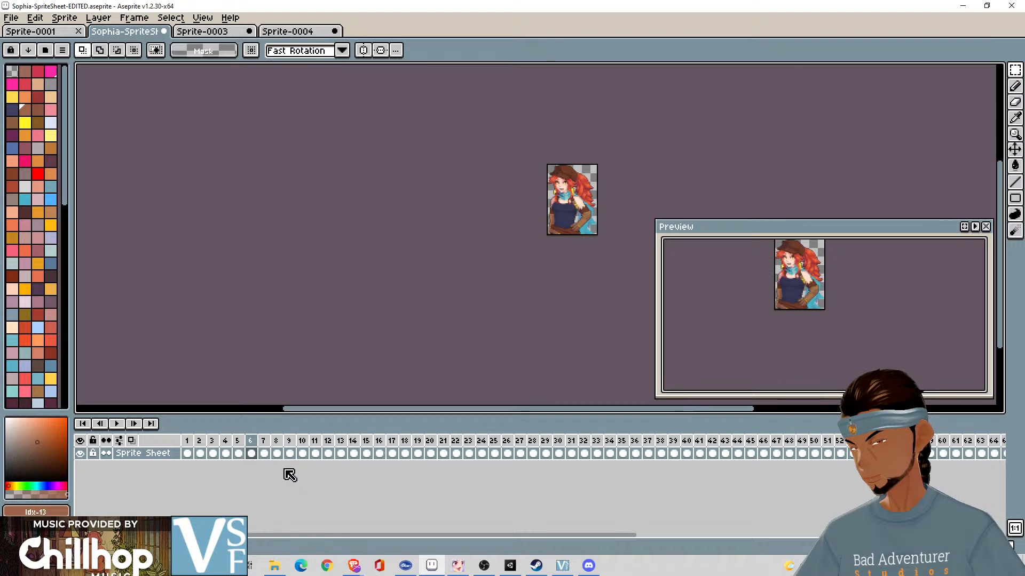
left_click(238, 442)
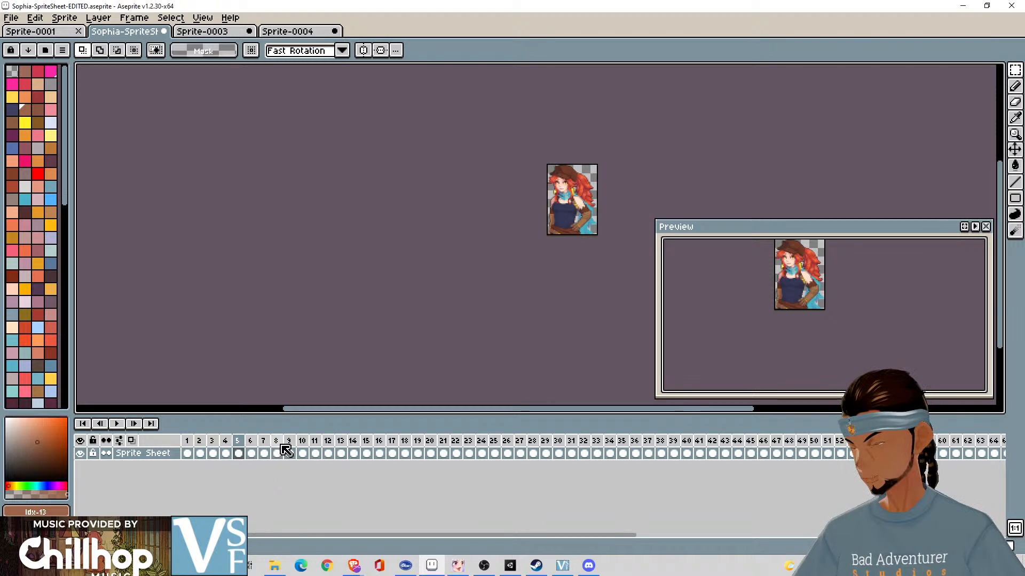
key("z")
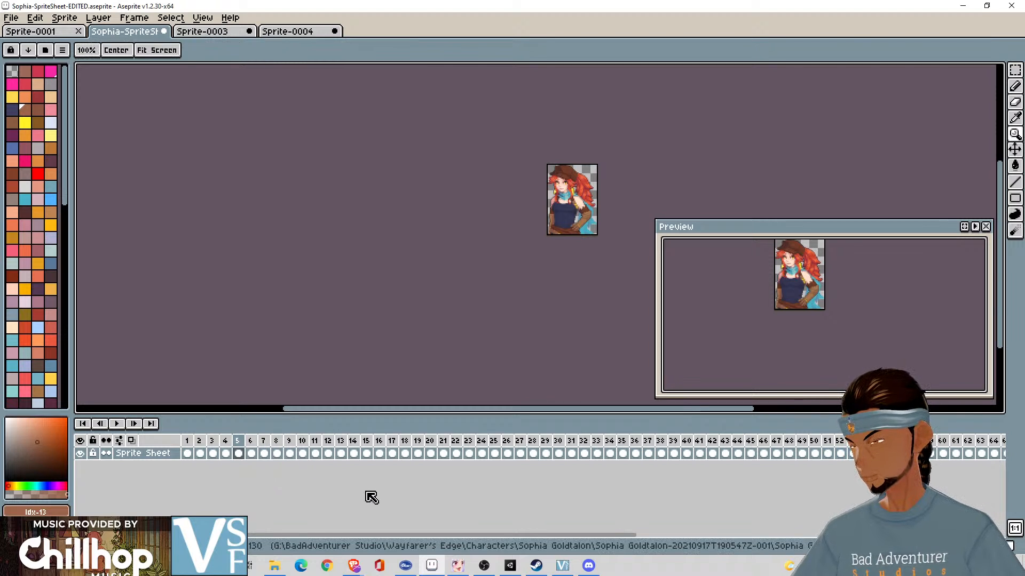
left_click(291, 452)
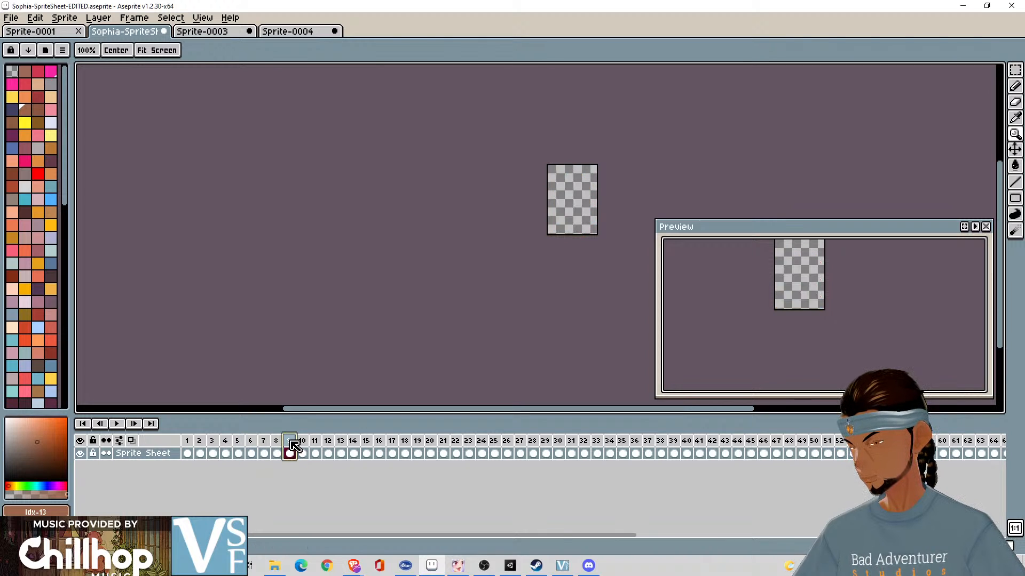
left_click_drag(277, 444, 238, 445)
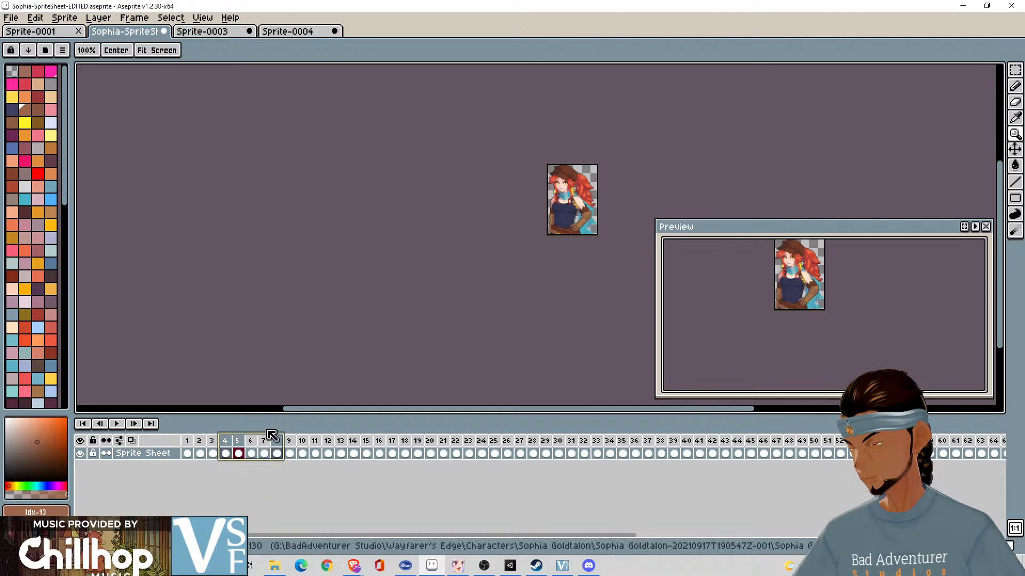
right_click(265, 474)
left_click(244, 476)
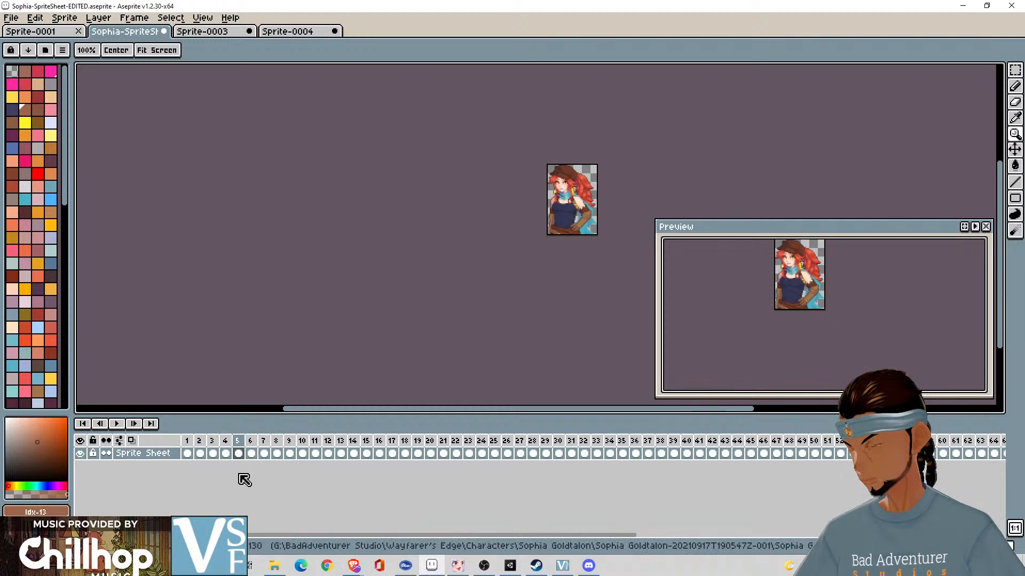
left_click(239, 451)
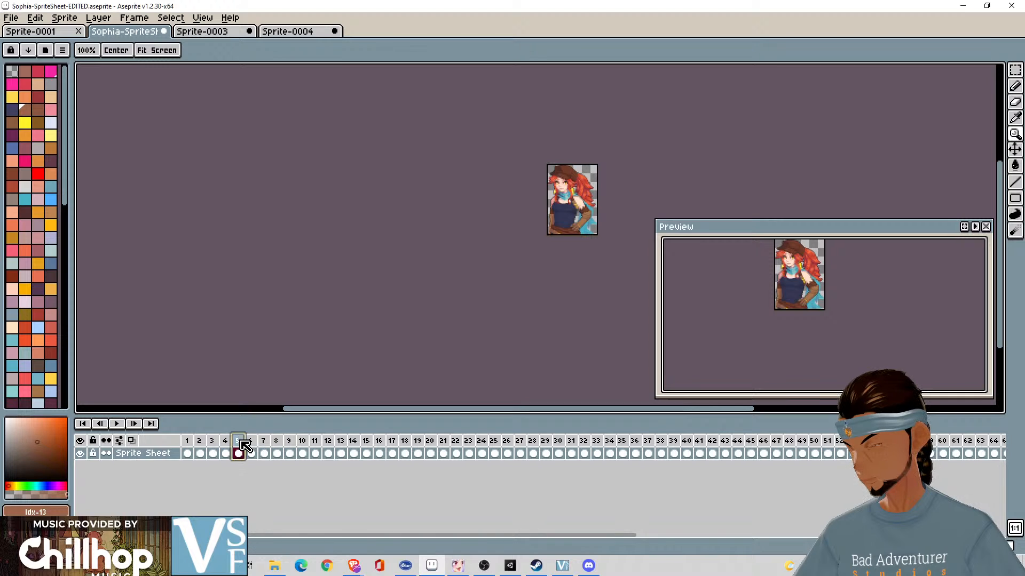
left_click(278, 443, "shift")
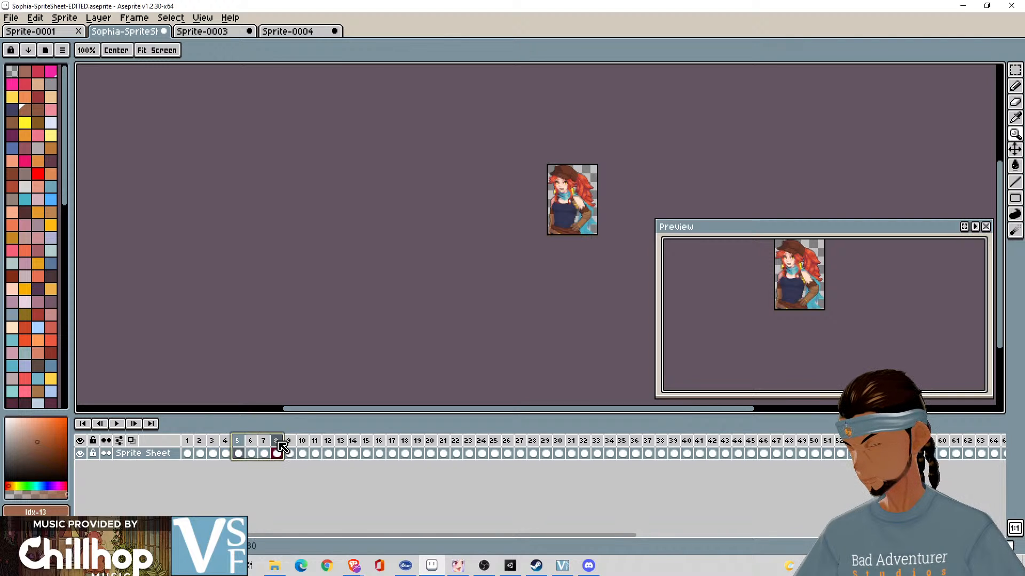
left_click(277, 443)
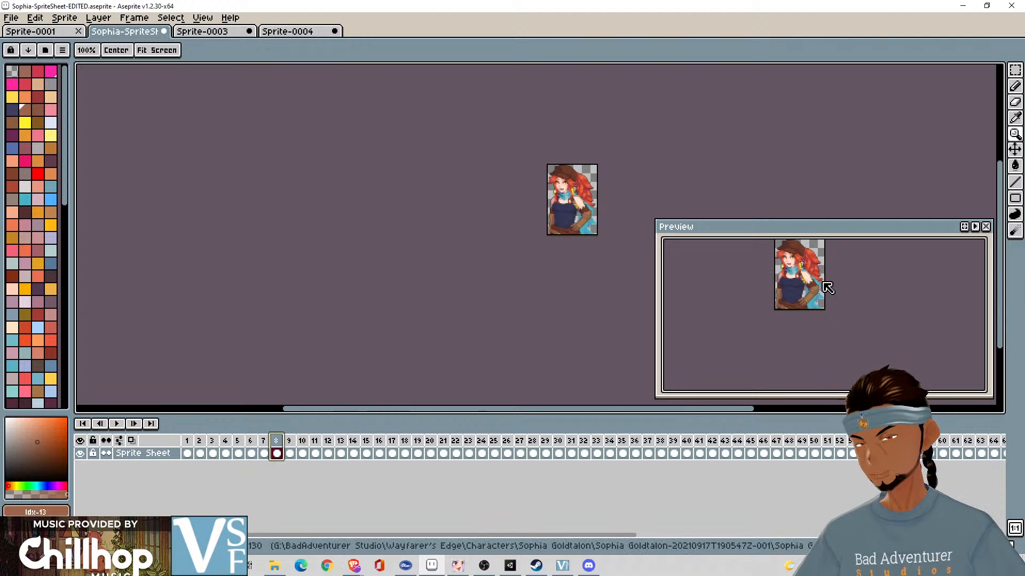
- Enlarge the preview and compare the facial expressions in frames 7 and 8
scroll(823, 286, "up", 4)
mouse_move(825, 288)
left_mouse_down()
mouse_move(928, 307)
mouse_move(871, 280)
mouse_move(825, 291)
left_mouse_up()
scroll(933, 309, "down", 3)
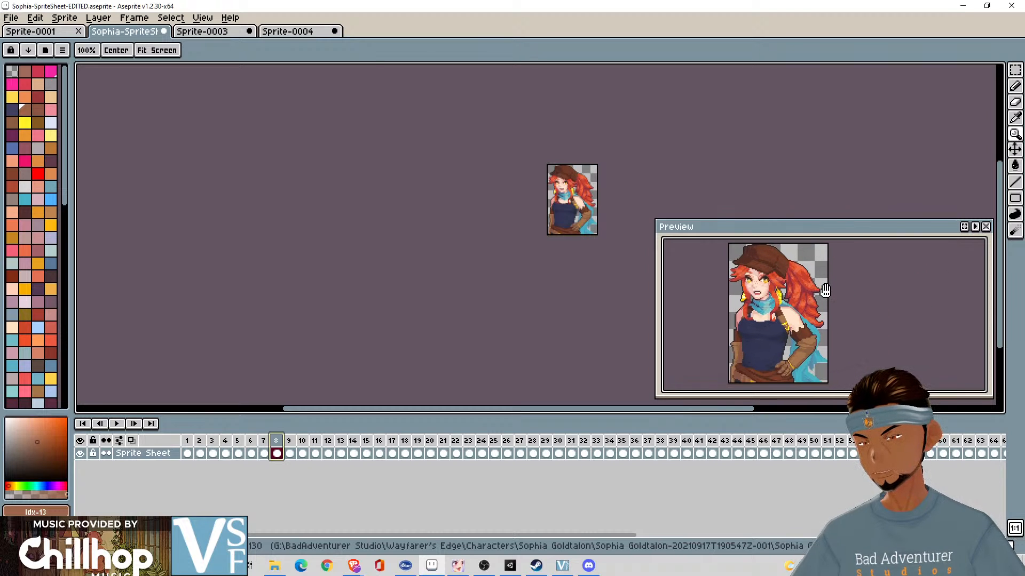
left_click(263, 442)
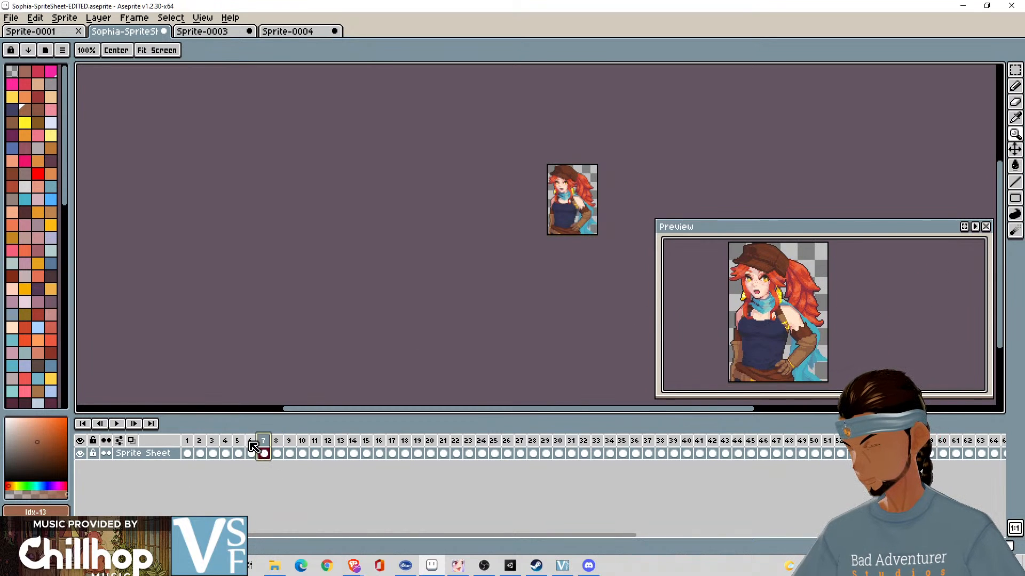
left_click(276, 453)
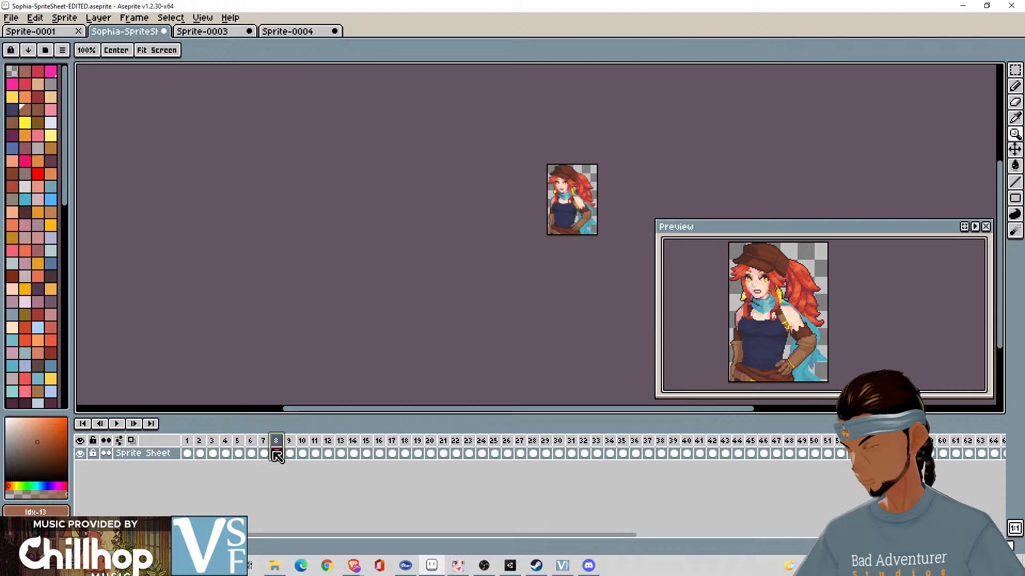
left_click(263, 453)
- Select frames 5 to 9, try to add a new frame there, and undo the addition
left_click_drag(278, 442, 247, 444)
right_click(243, 443)
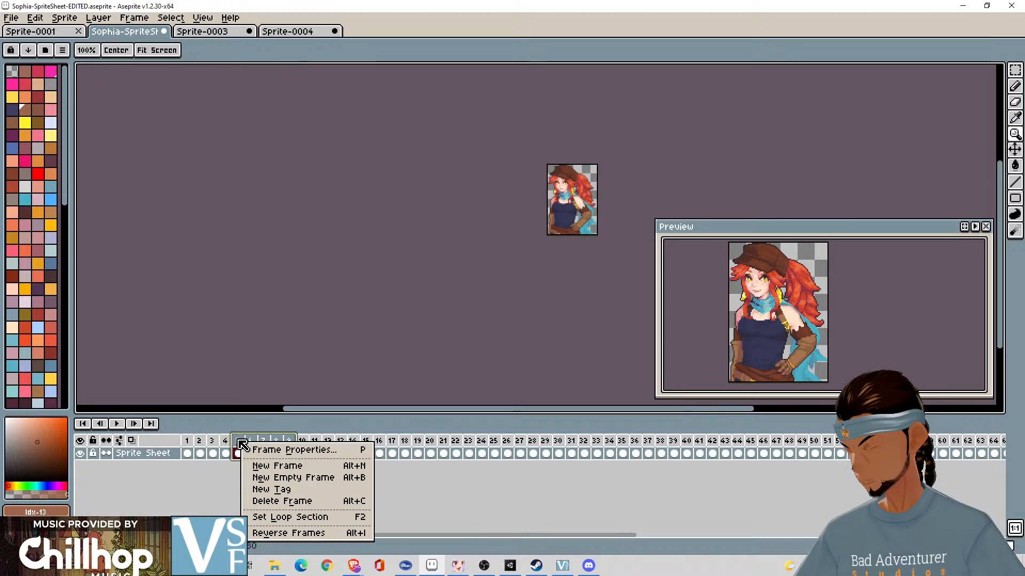
left_click(269, 468)
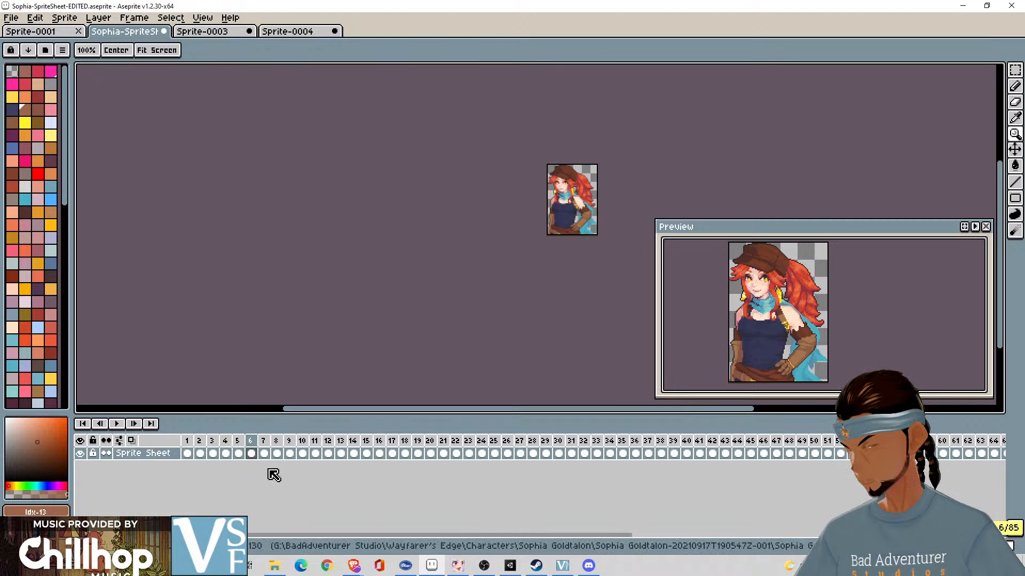
key("ctrl+z")
- Play the portrait frames in the preview and stop the playback
right_click(287, 442)
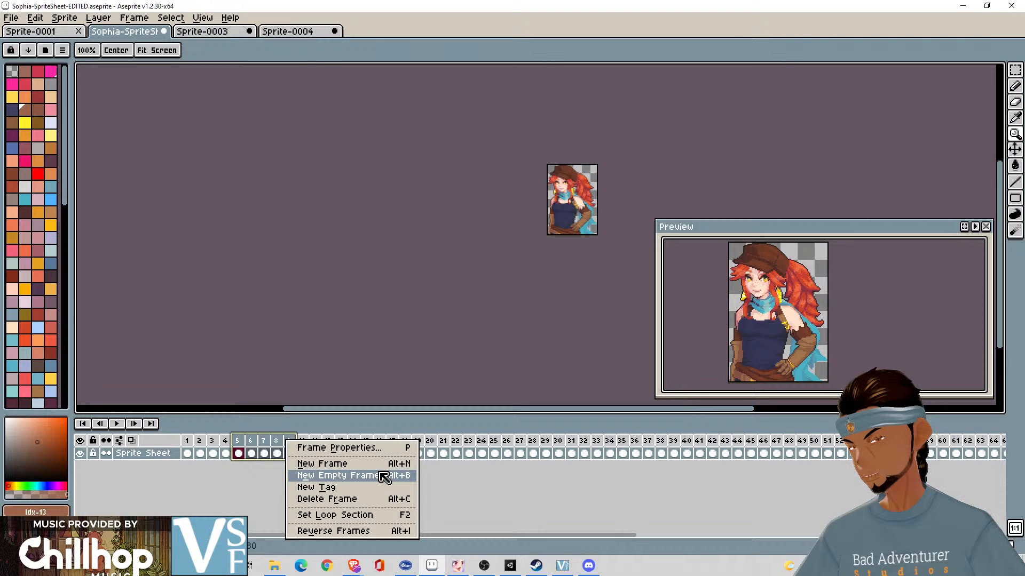
left_click(549, 484)
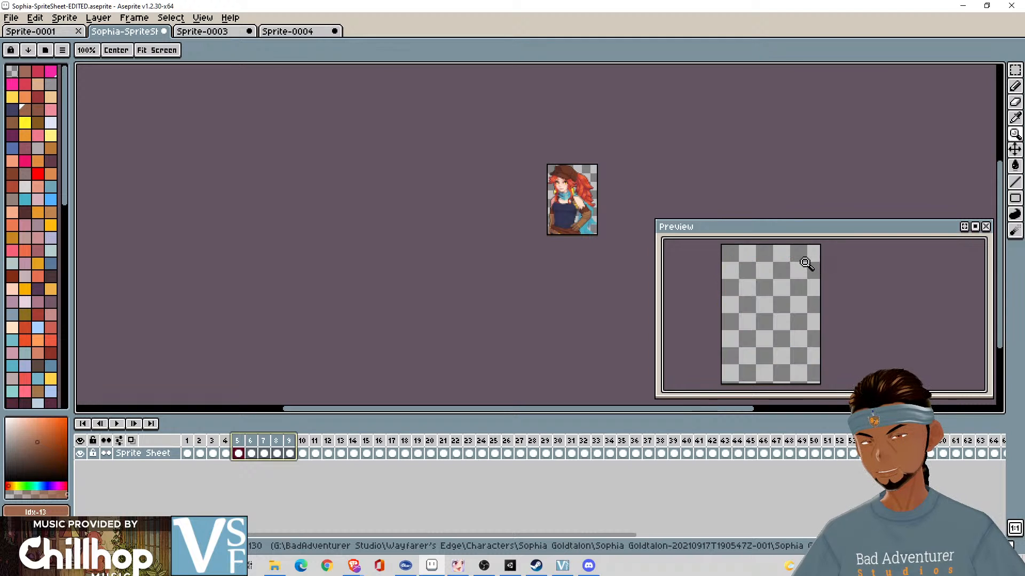
left_click(976, 230)
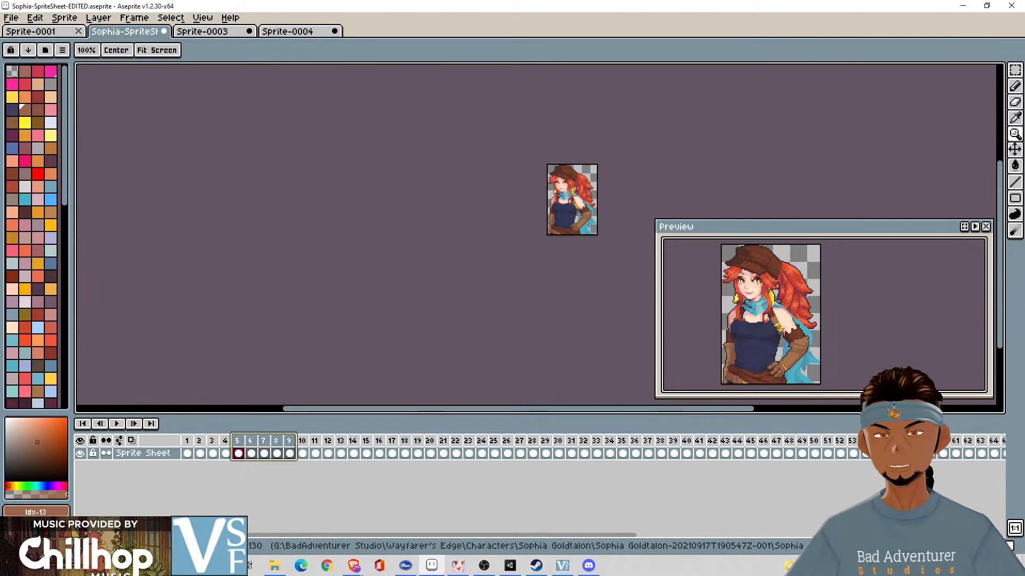
- Look at the Sprite-0003 and Sprite-0001 documents and return to Sophia's sprite sheet
key("alt+Tab")
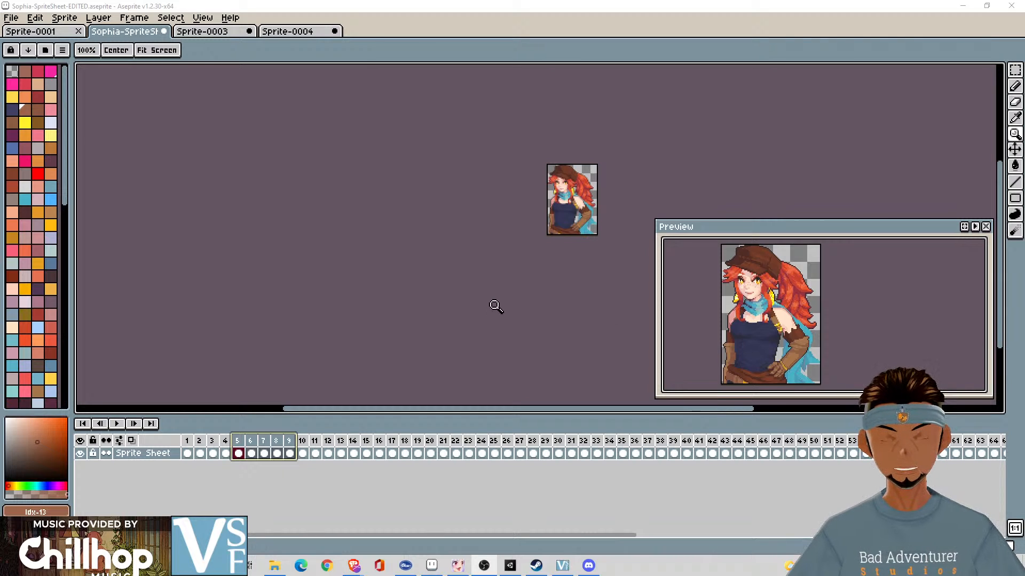
left_click(213, 33)
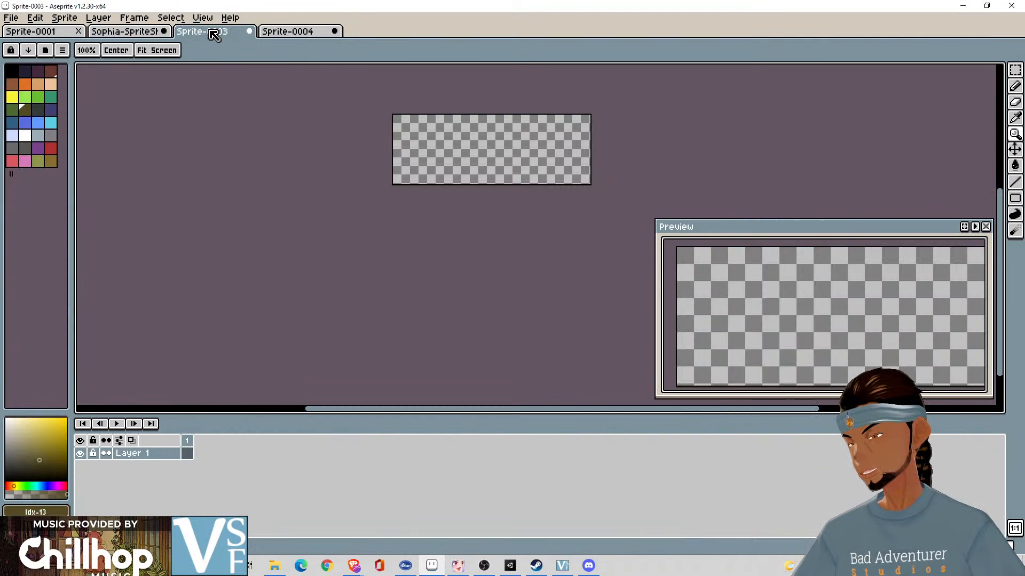
left_click(120, 32)
left_click(58, 34)
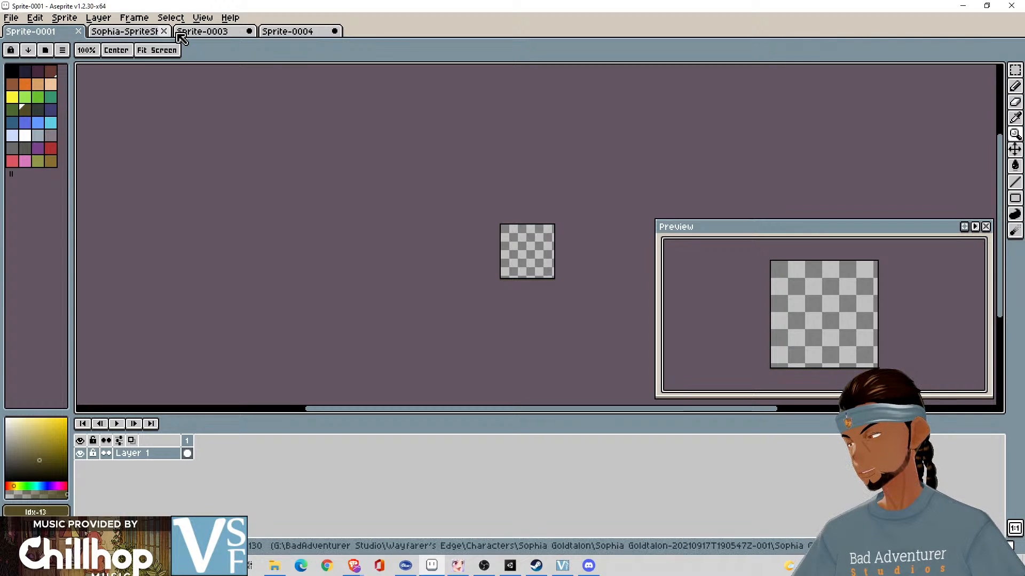
left_click(158, 33)
- Undo the frame deletion and sheet import, continuing back to the unsplit sheet with the second row's four portraits selected
key("v")
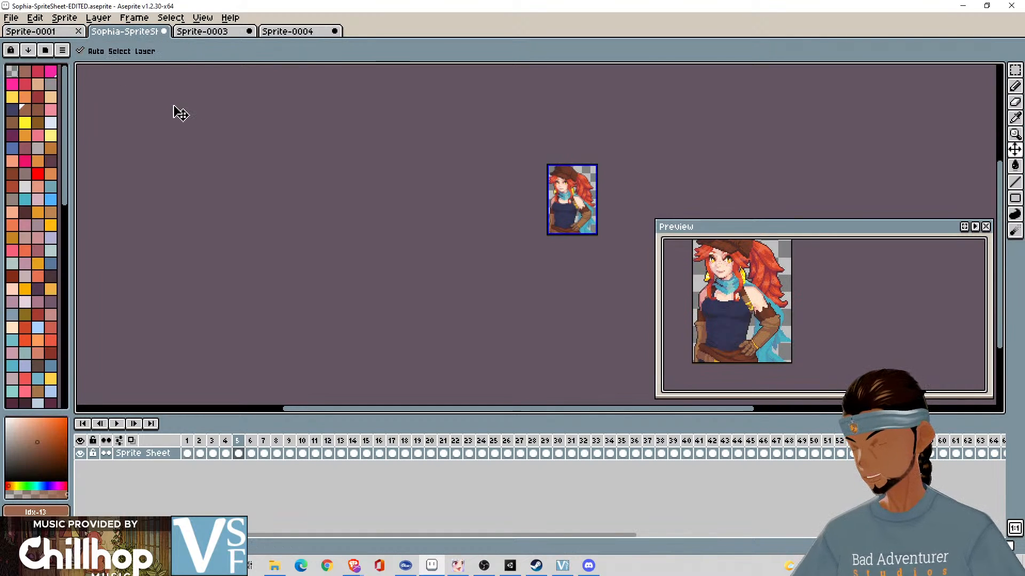
key("ctrl+z")
key("ctrl+z")
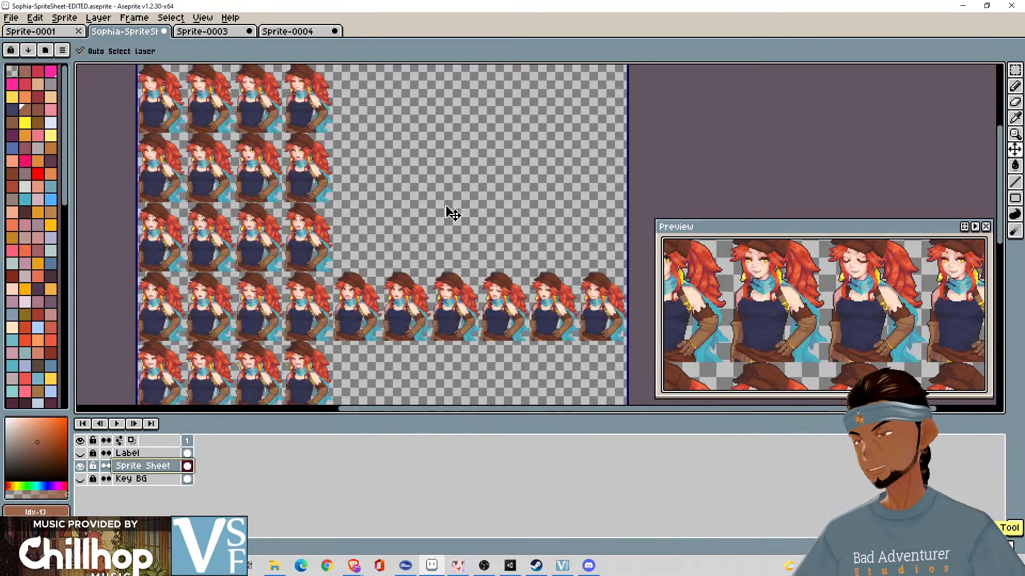
left_click(374, 224)
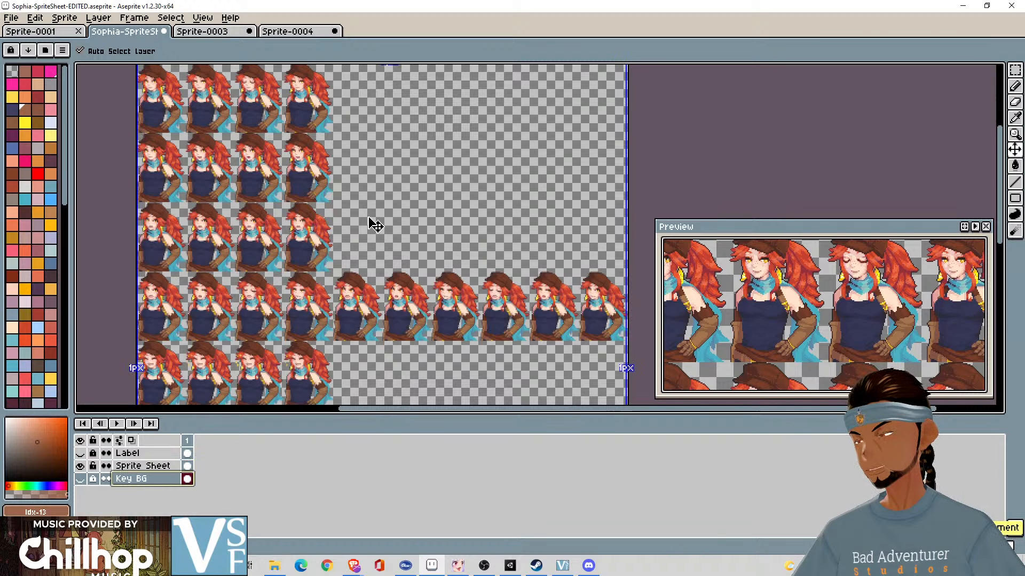
key("ctrl+z")
key("ctrl+z")
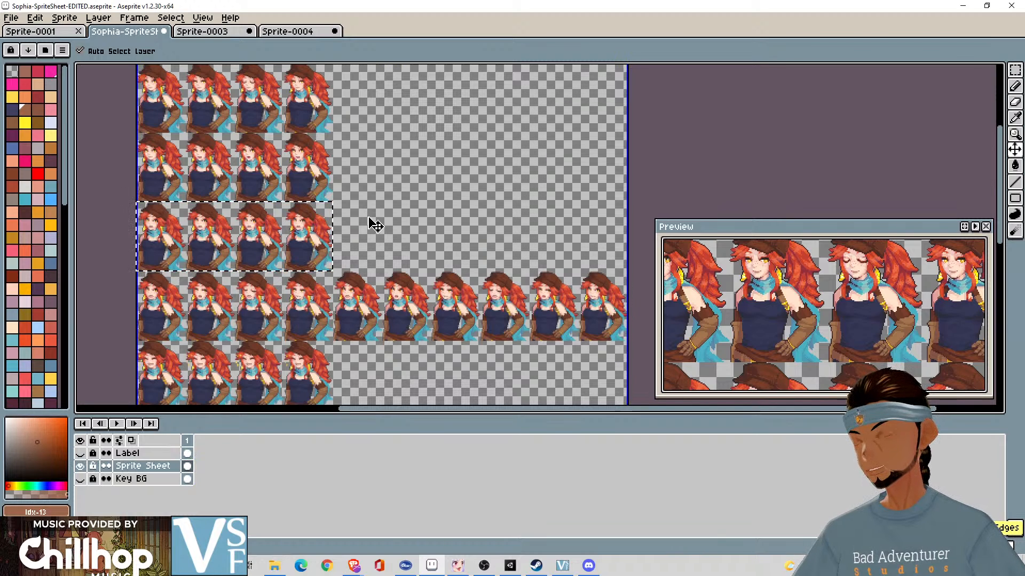
key("ctrl+z")
key("ctrl+z")
key("ctrl+z")
key("ctrl+z")
key("ctrl+z")
key("ctrl+z")
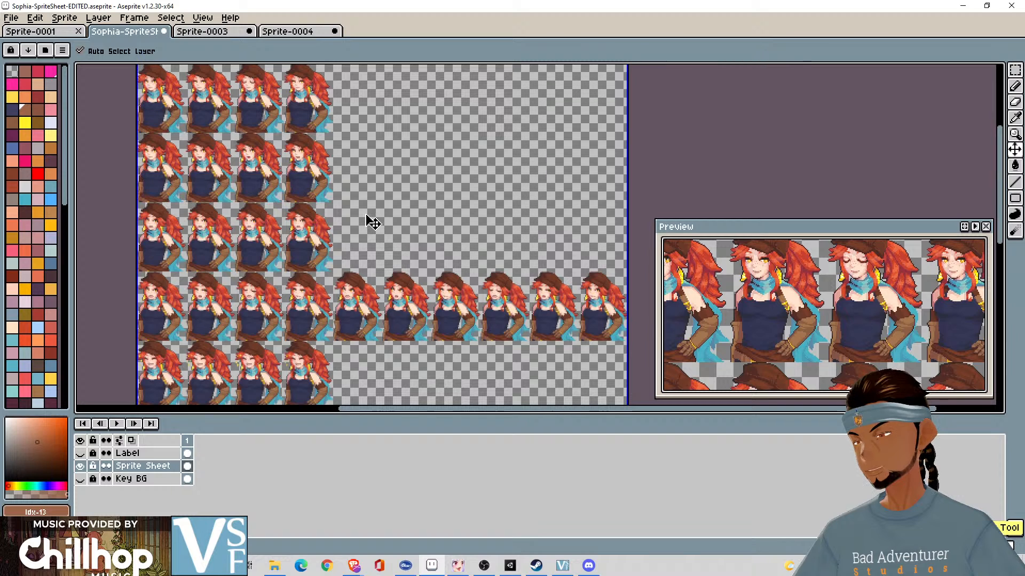
key("ctrl+z")
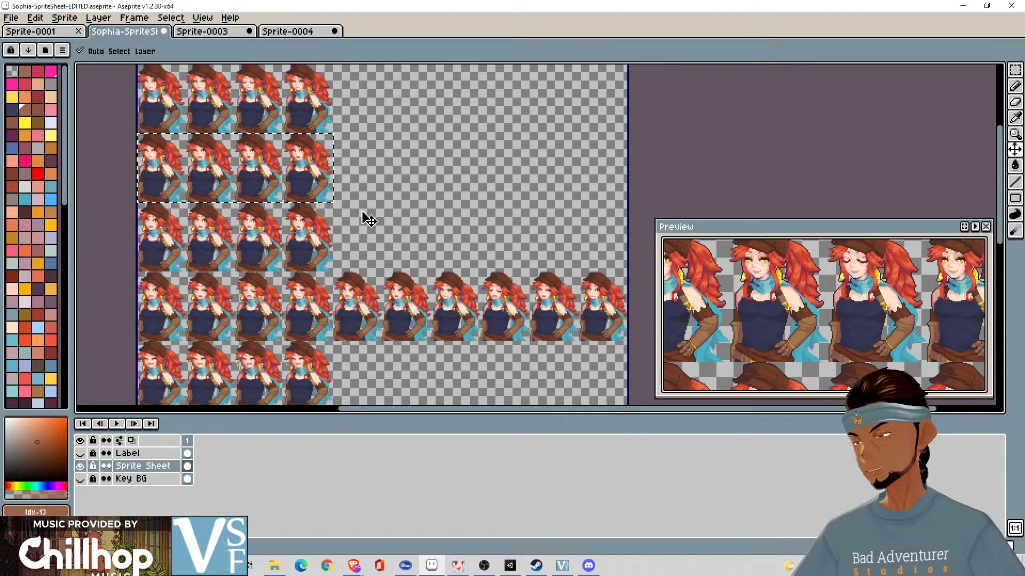
- Examine the sheet's expression rows down to the last one and take a closer look at the first two rows
left_click_drag(423, 268, 489, 94)
left_click_drag(452, 224, 444, 127)
left_click_drag(449, 243, 482, 112)
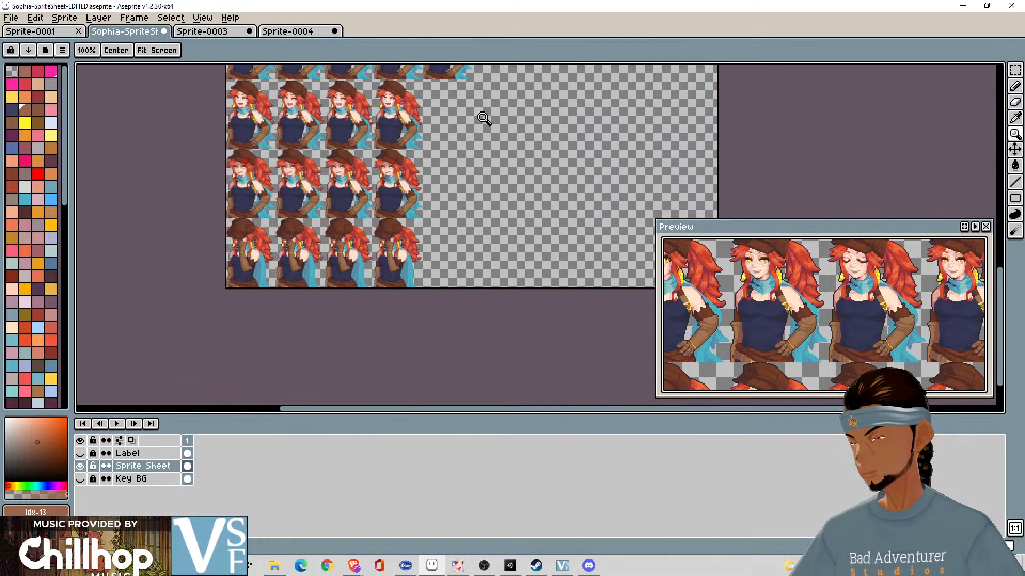
left_click_drag(471, 165, 503, 316)
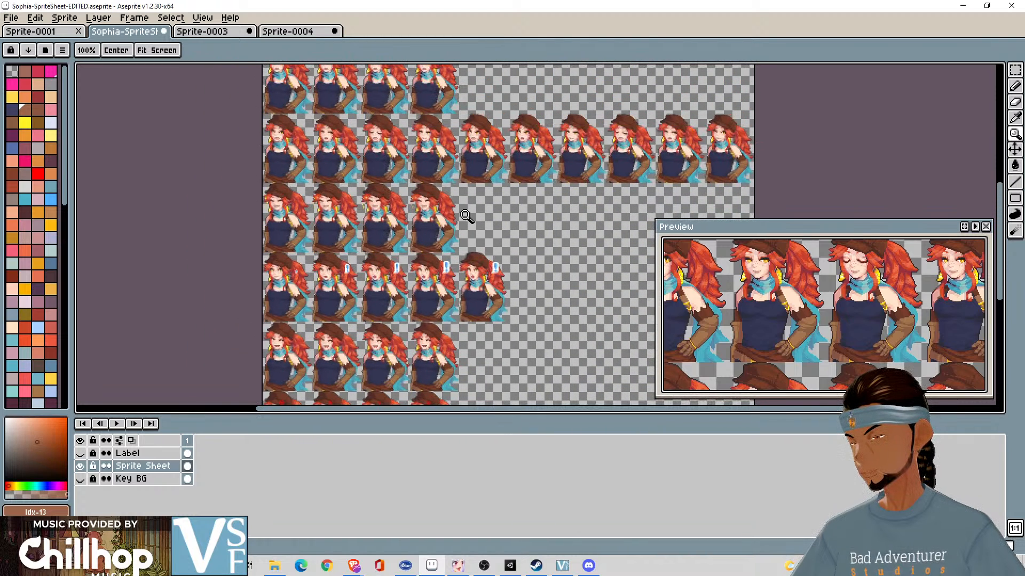
left_click_drag(460, 191, 476, 381)
left_click(437, 80)
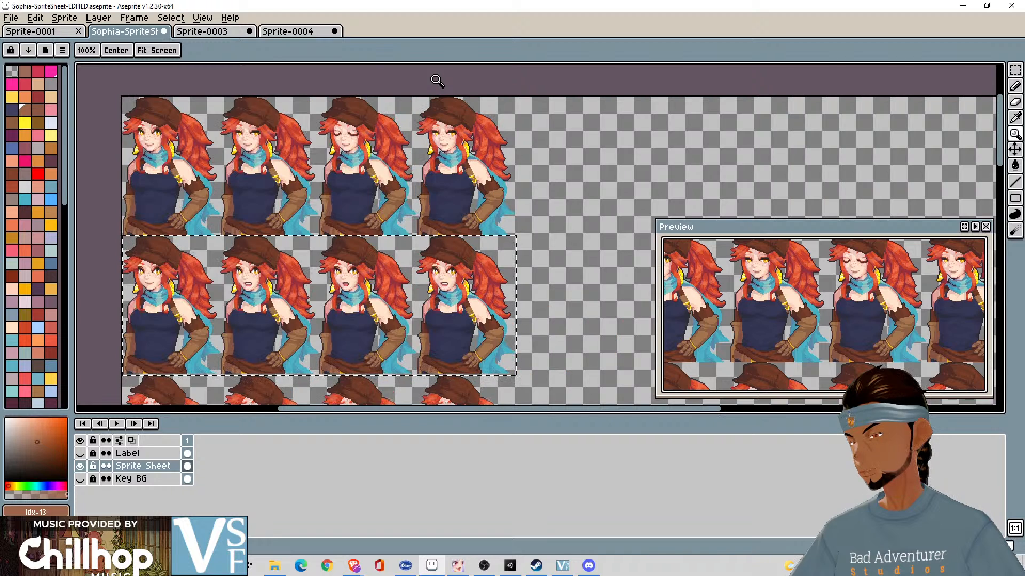
- Examine the sheet's expression rows from the first row down to the laughing row with the yellow sparkles
scroll(437, 80, "down", 3)
scroll(443, 96, "up", 3)
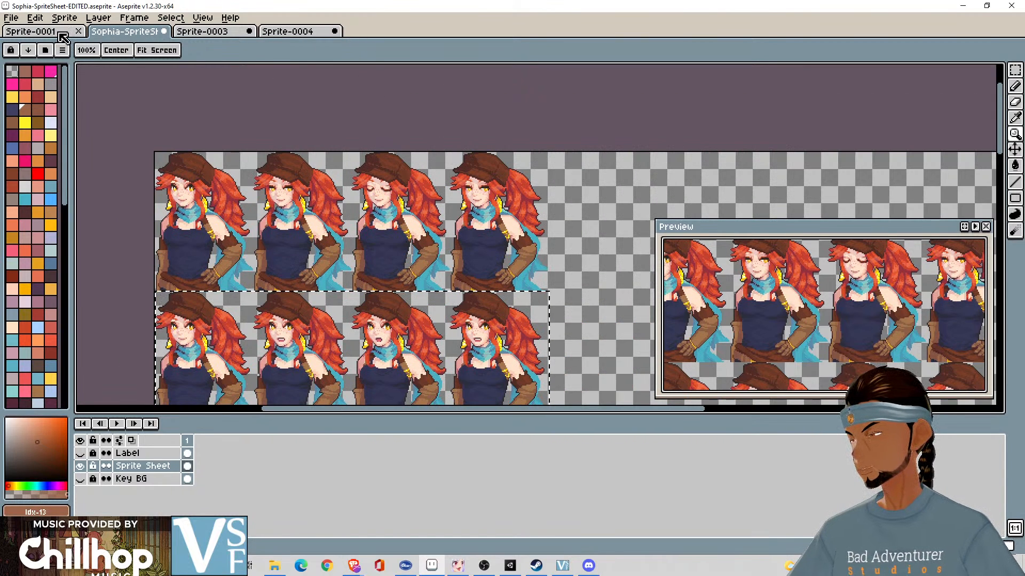
key("v")
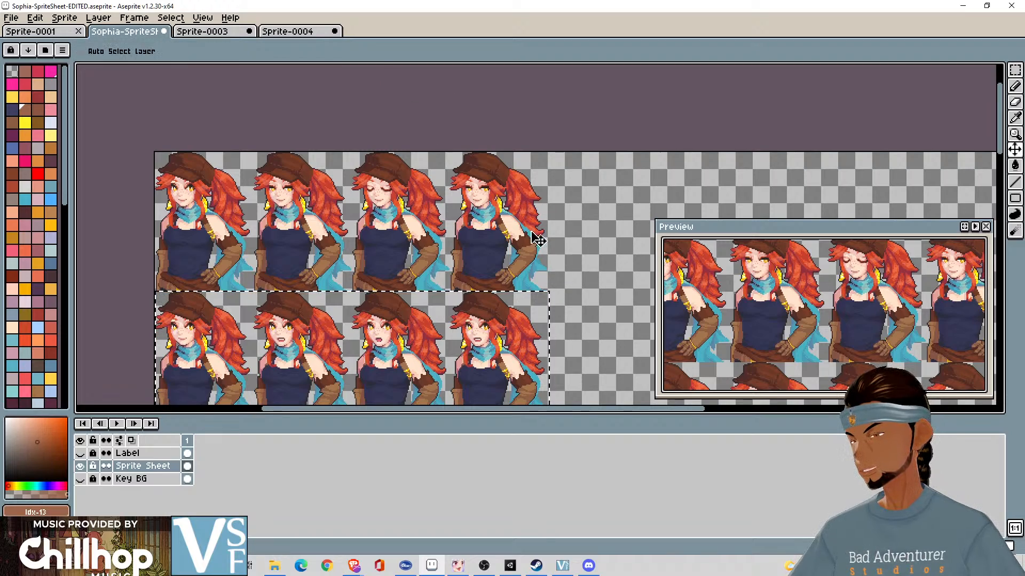
left_click_drag(538, 240, 556, 126)
left_click_drag(544, 299, 556, 162)
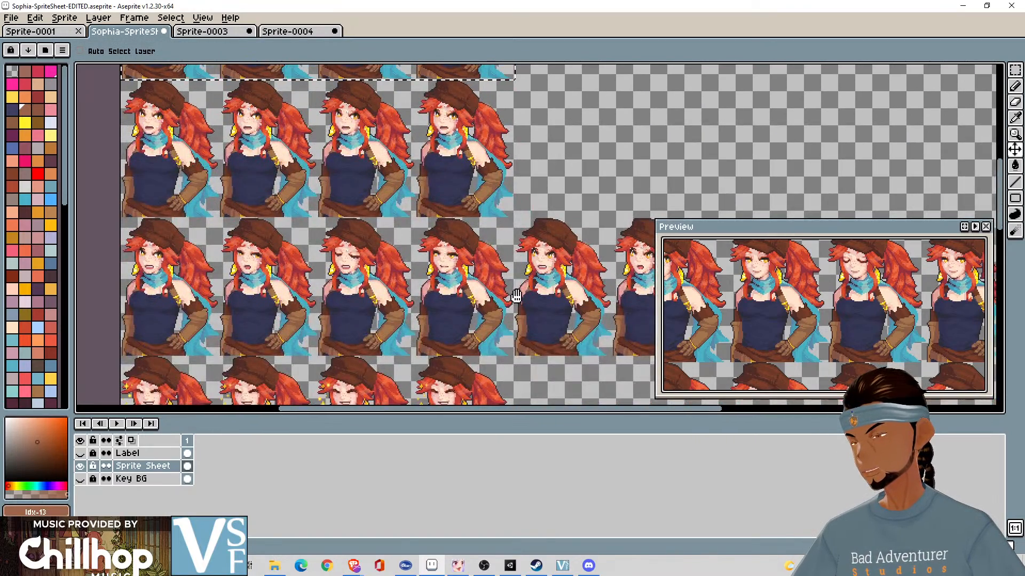
left_click_drag(516, 296, 518, 184)
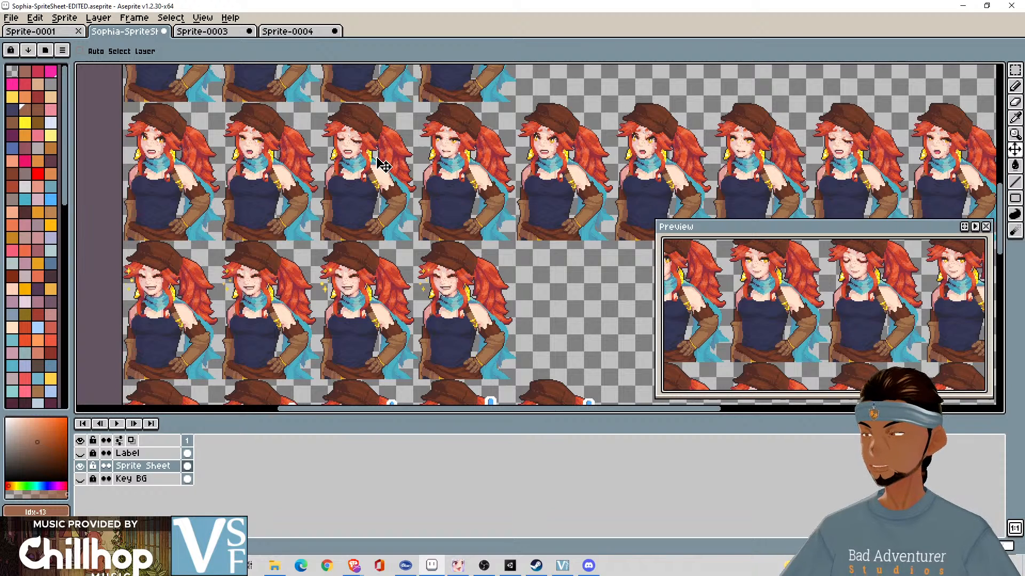
left_click(12, 17)
mouse_move(99, 58)
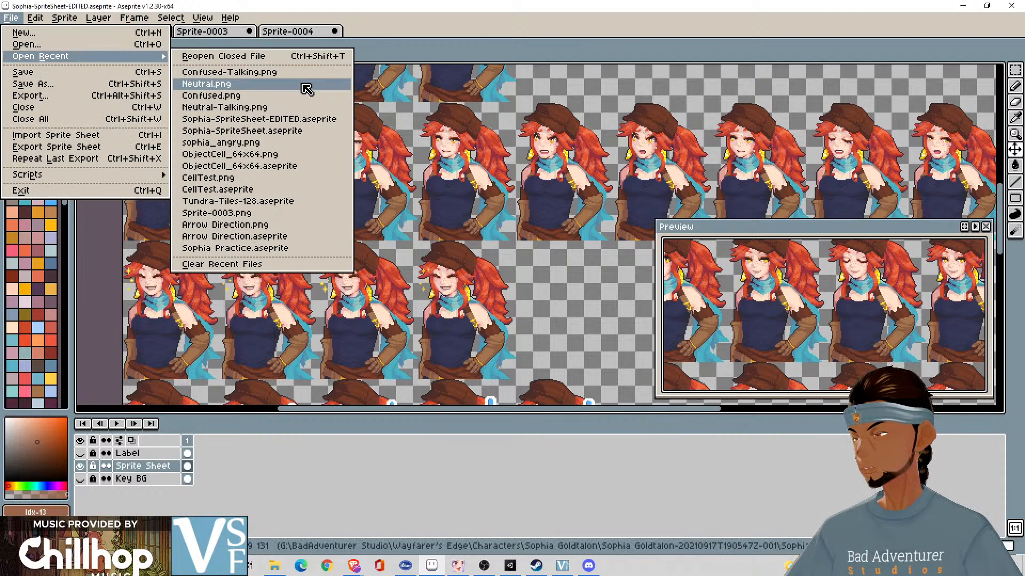
left_click(292, 120)
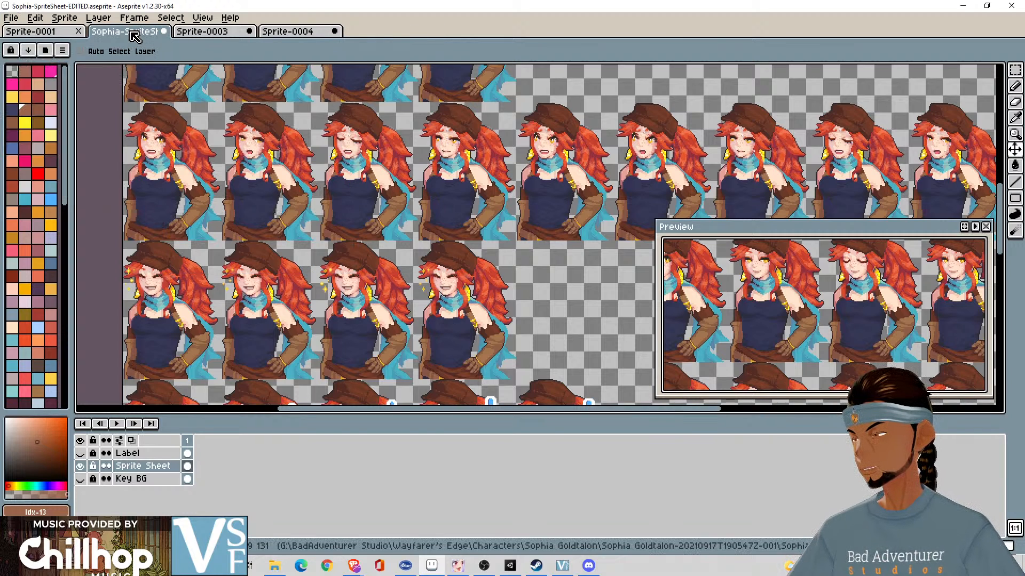
- Open the recent file Confused.png
left_click(18, 20)
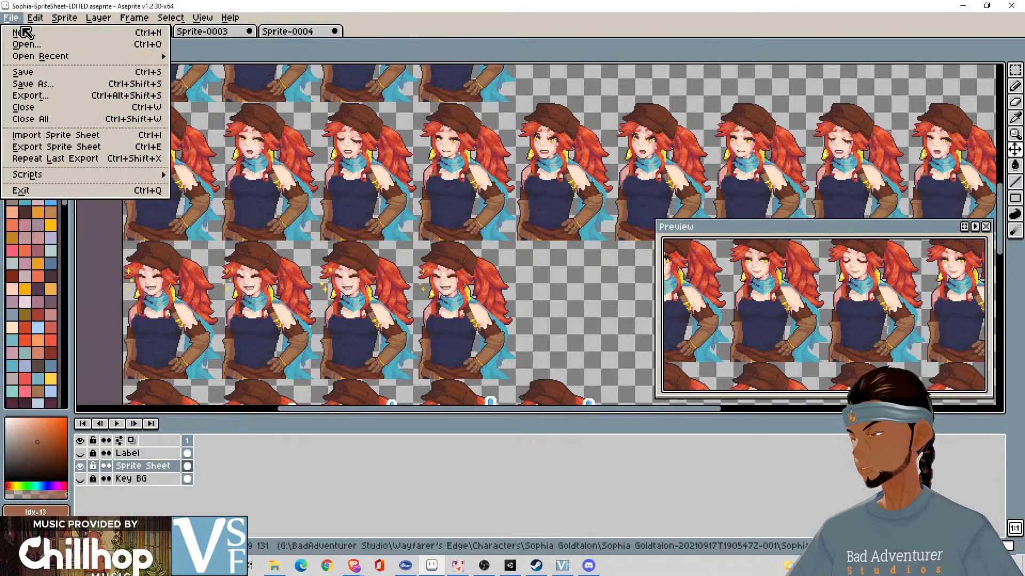
mouse_move(90, 58)
left_click(243, 97)
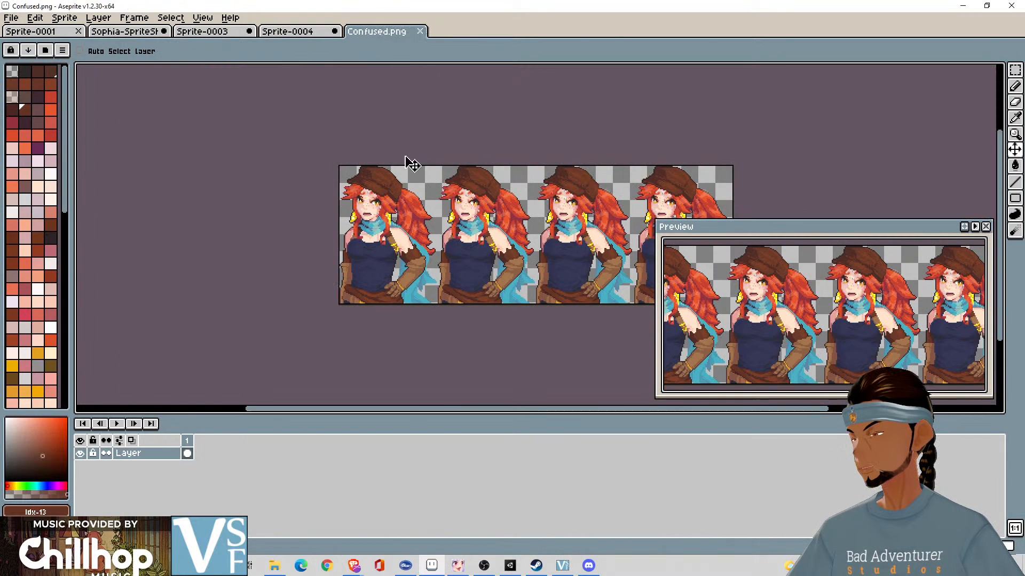
- Set the canvas height of Confused.png to 130 px, then save and close the file
key("ctrl+alt+c")
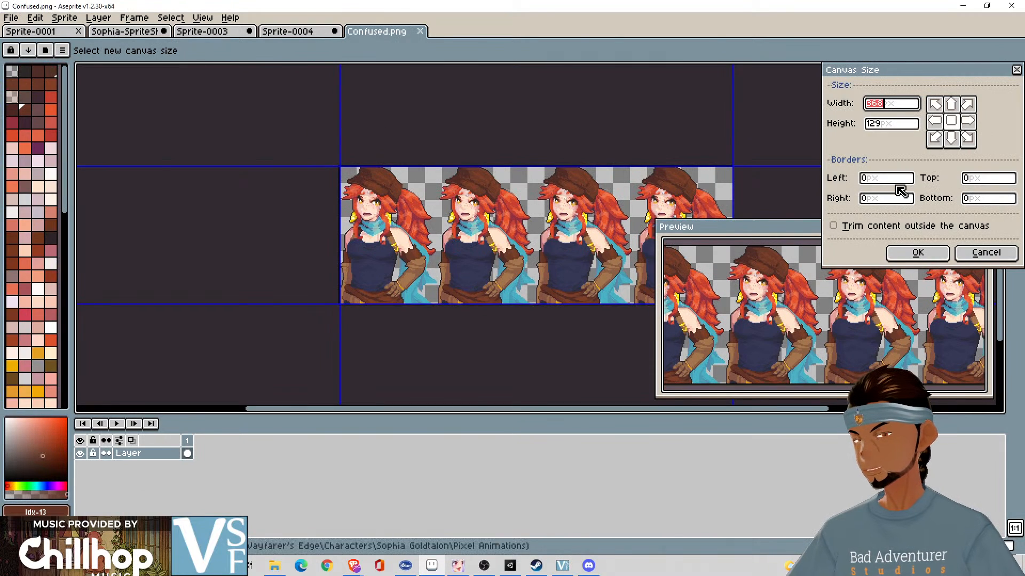
left_click(889, 126)
key("BackSpace")
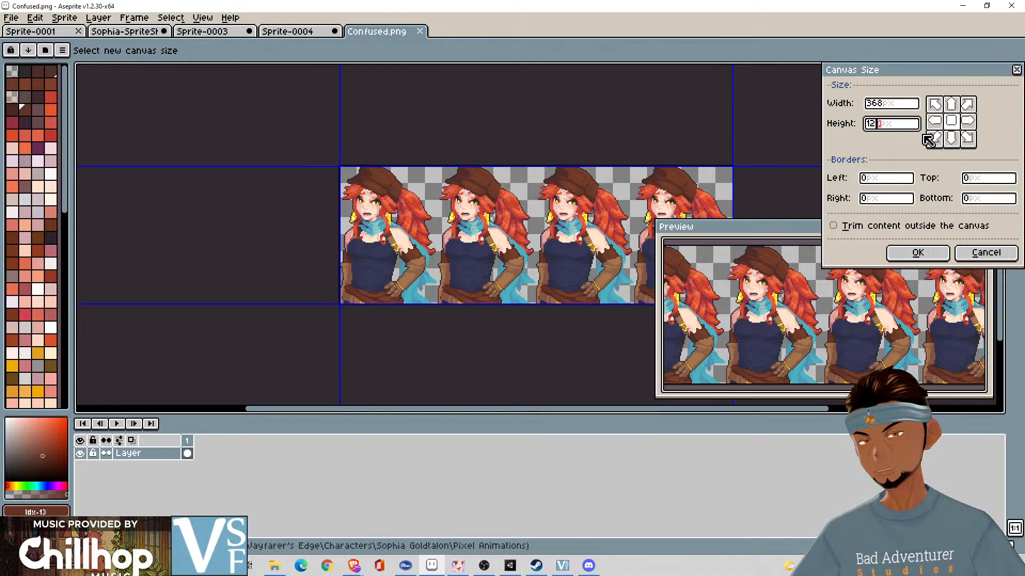
type("30")
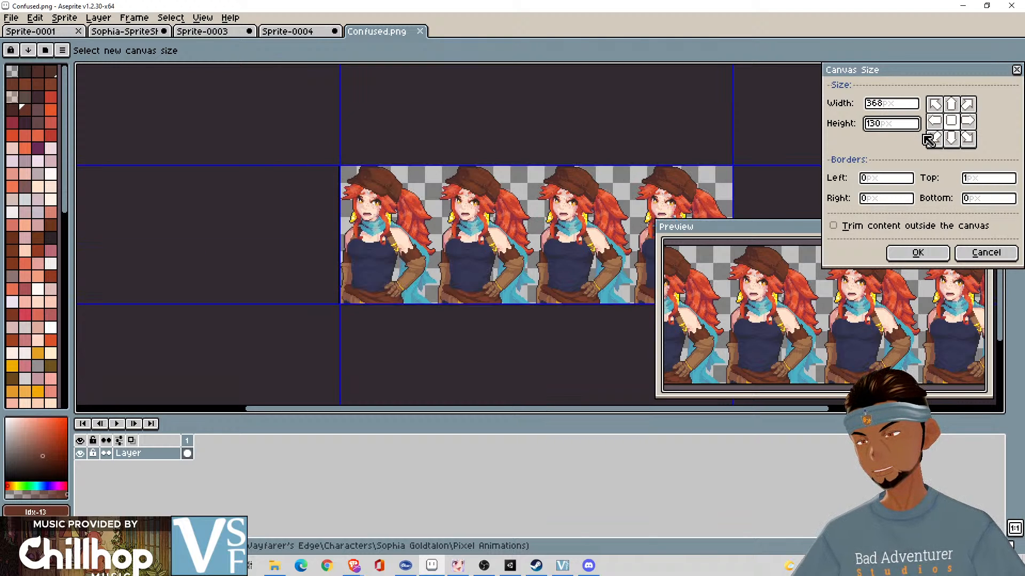
left_click(931, 254)
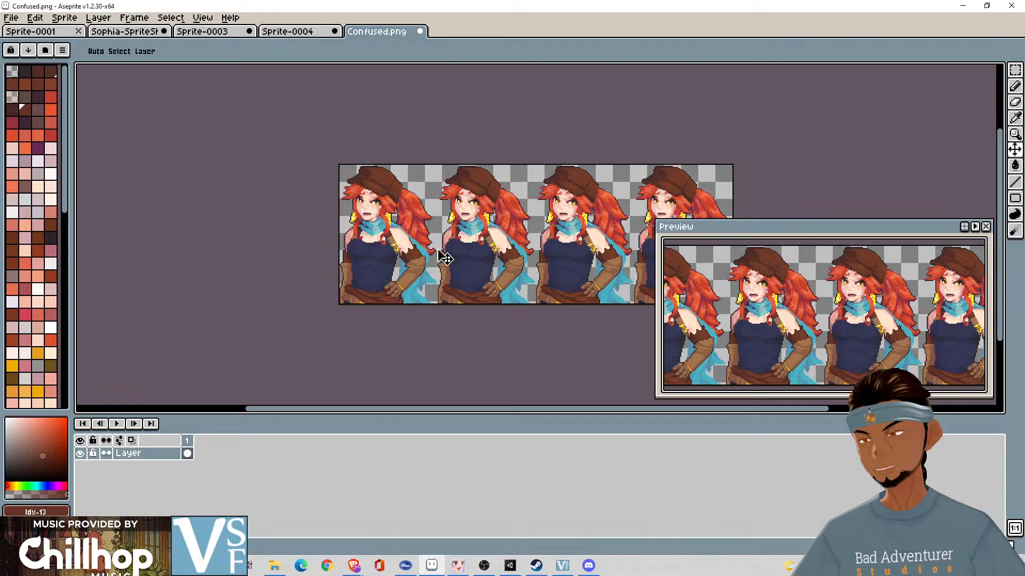
key("ctrl+s")
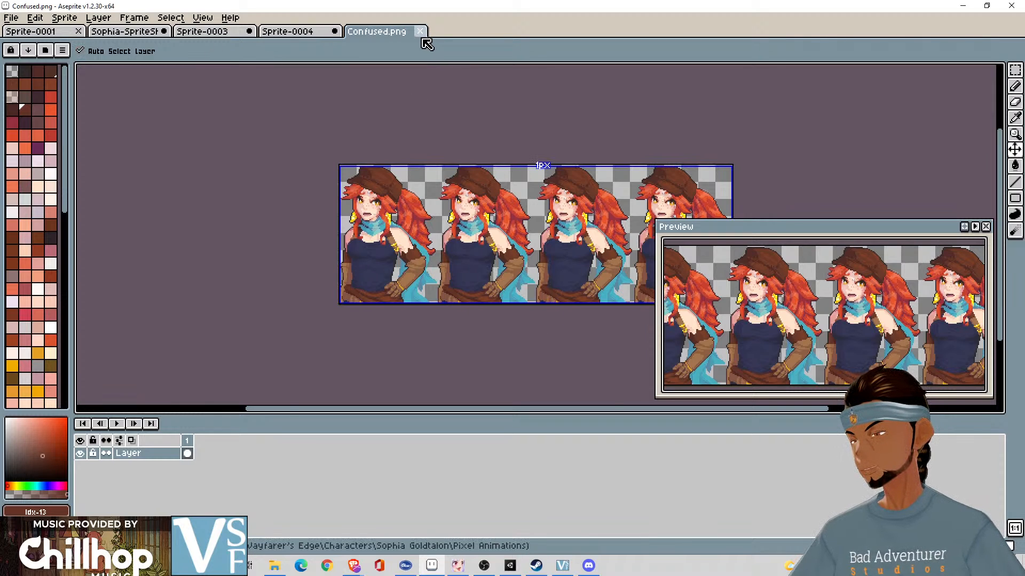
left_click(420, 32)
- Open the recent file Confused-Talking.png
left_click(10, 18)
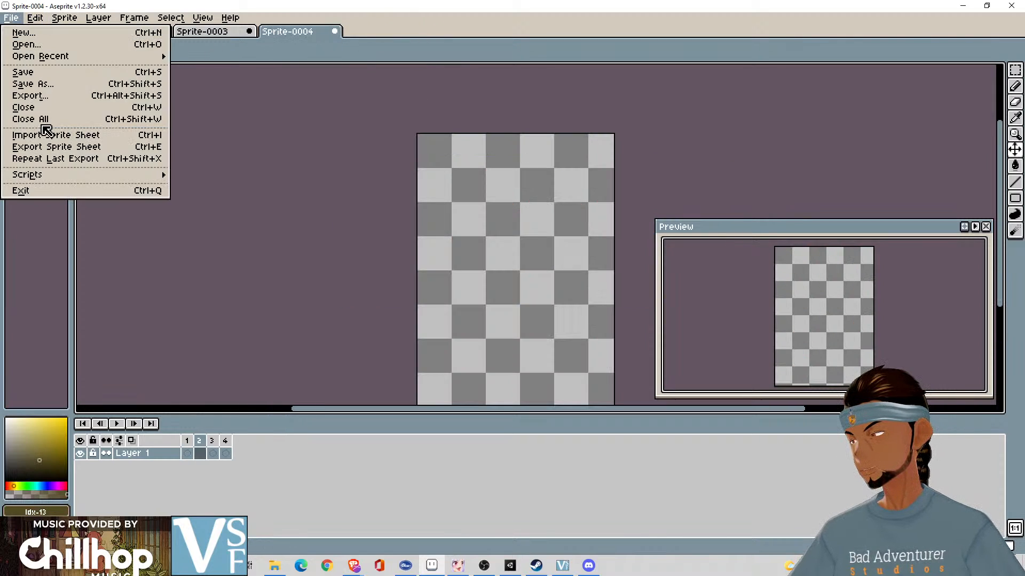
mouse_move(80, 56)
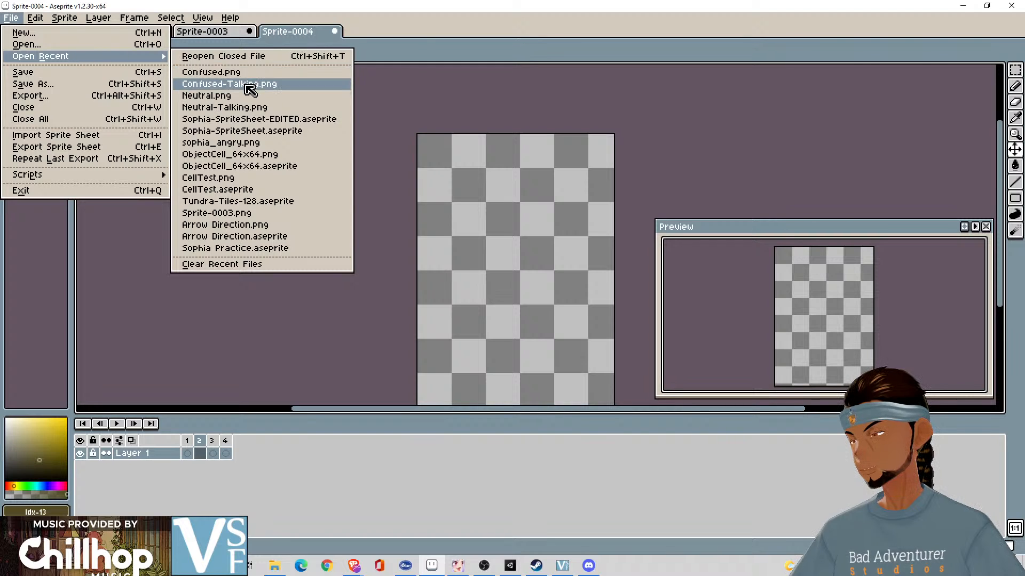
left_click(251, 84)
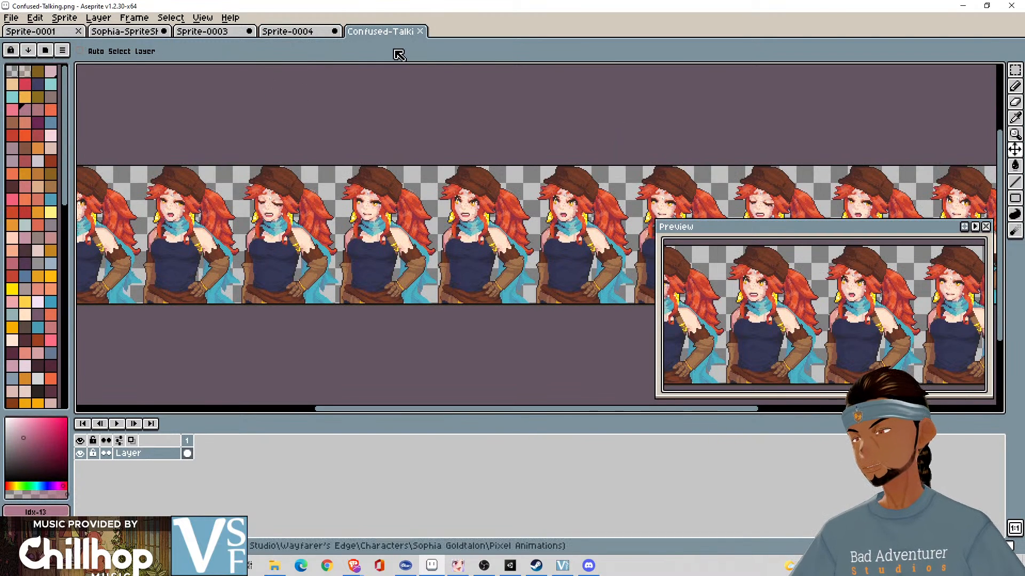
- Set the canvas height of Confused-Talking.png to 130 px, then save and close the file
key("ctrl+alt+c")
left_click(899, 124)
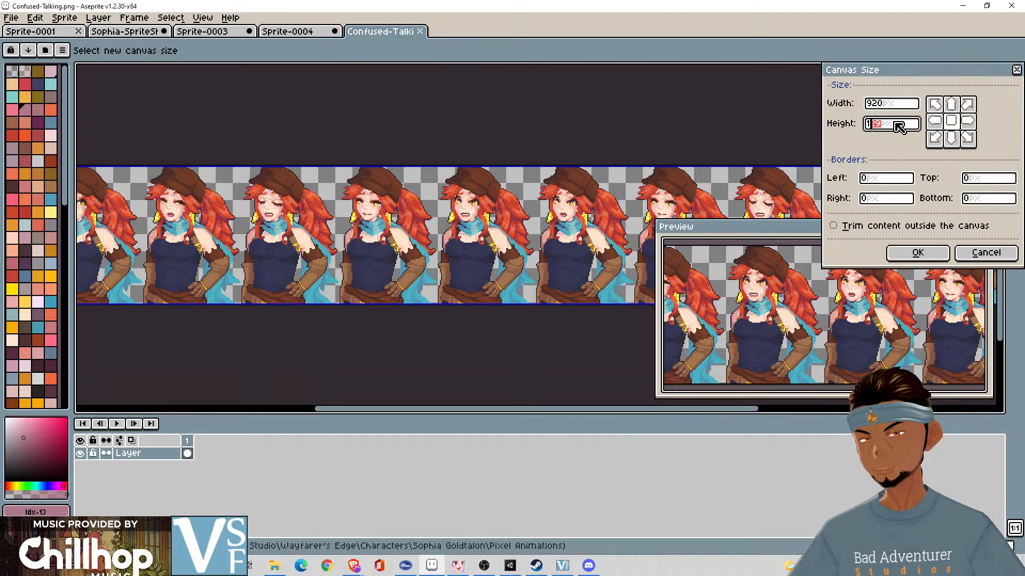
type("30")
left_click(914, 252)
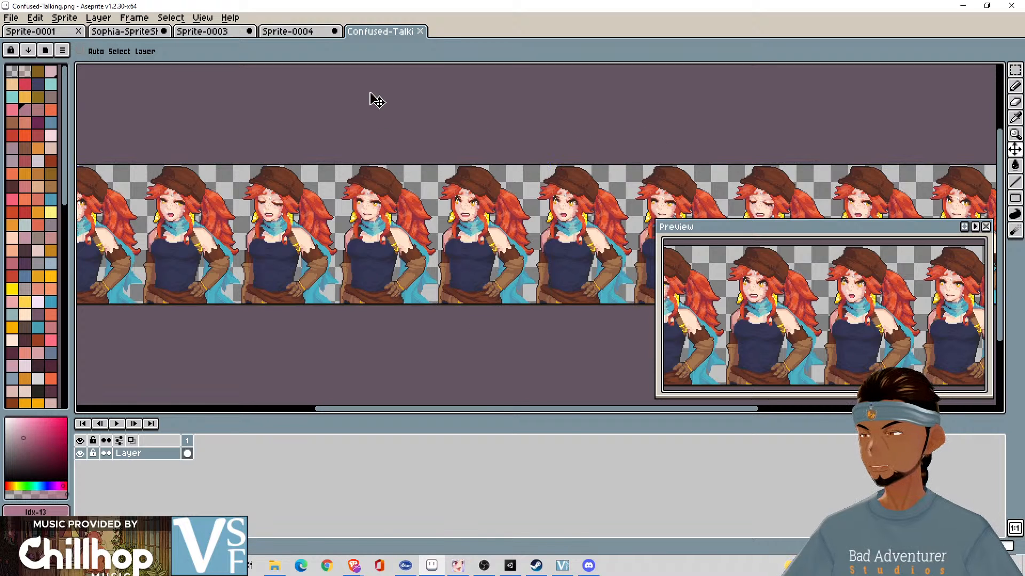
left_click(420, 31)
- Open the recent file Neutral.png and check its canvas size without changing it
left_click(30, 19)
mouse_move(11, 18)
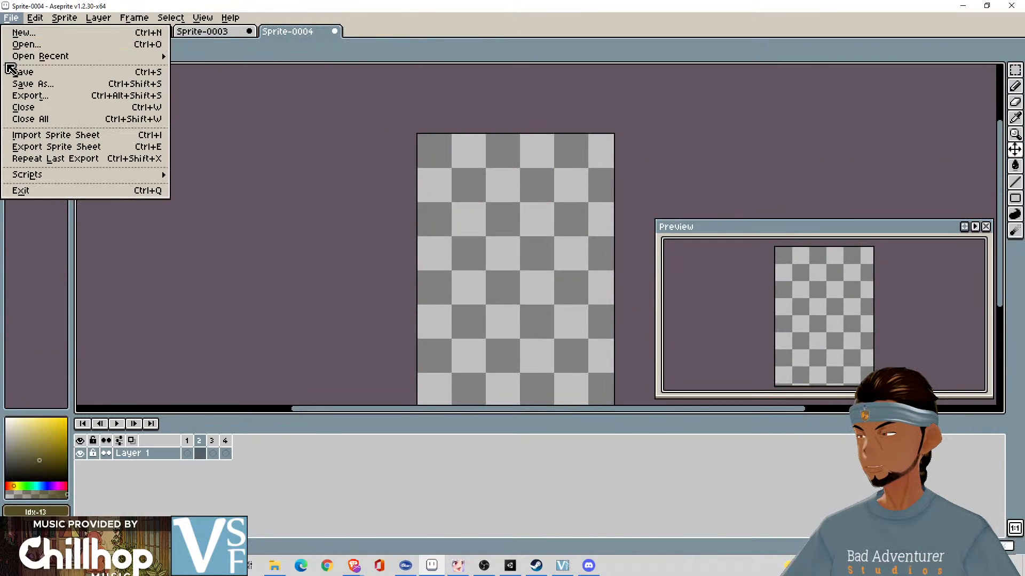
mouse_move(18, 56)
left_click(248, 99)
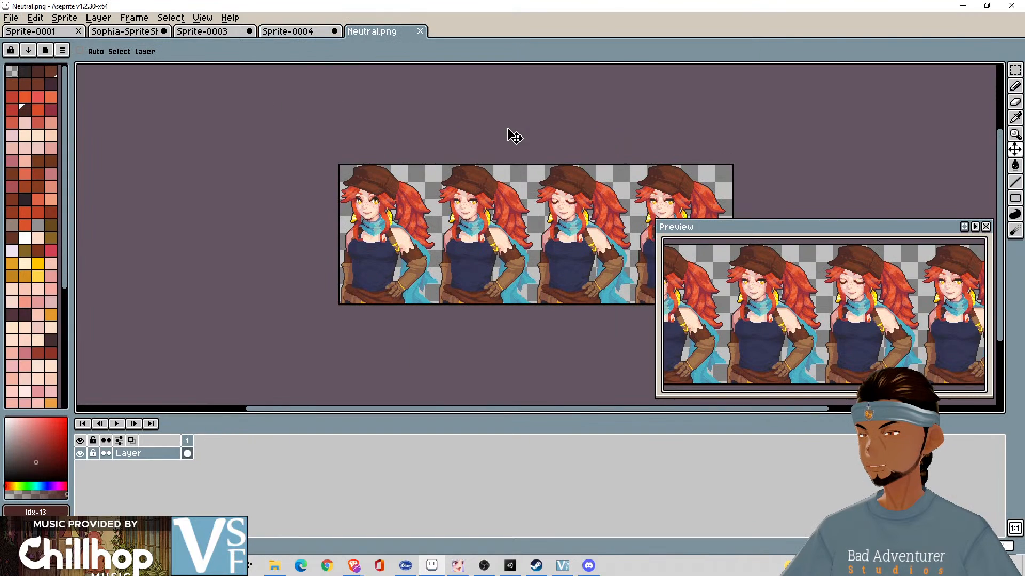
key("ctrl+alt+c")
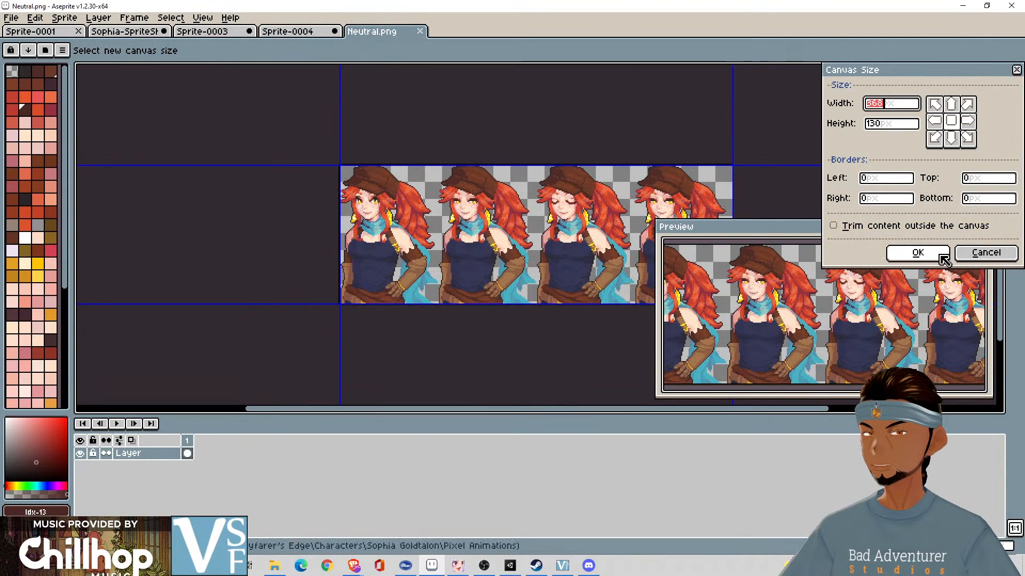
left_click(986, 255)
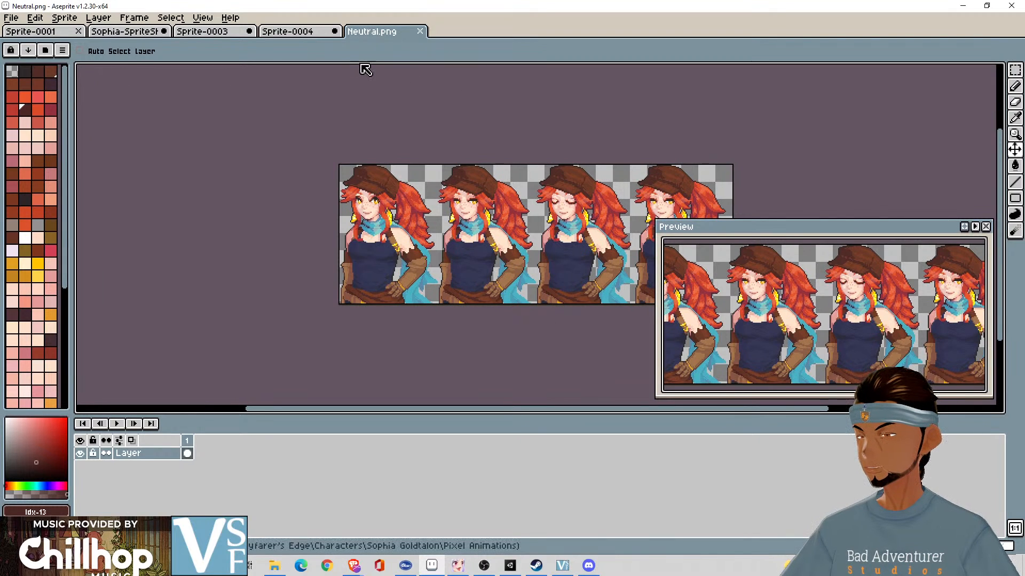
- Check the canvas size of the recent file Neutral-Talking.png and close both Neutral files
left_click(140, 52)
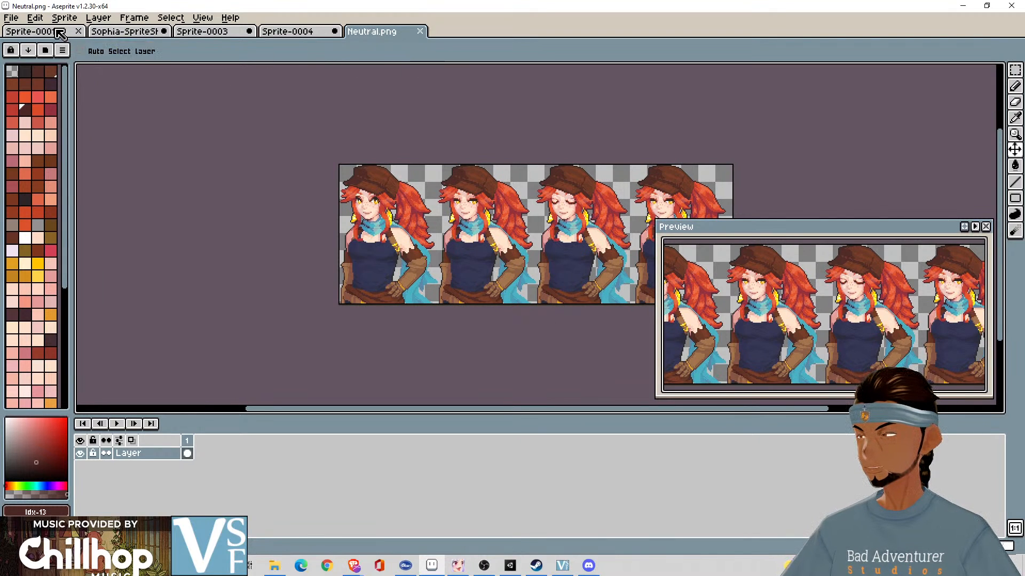
left_click(11, 18)
mouse_move(28, 59)
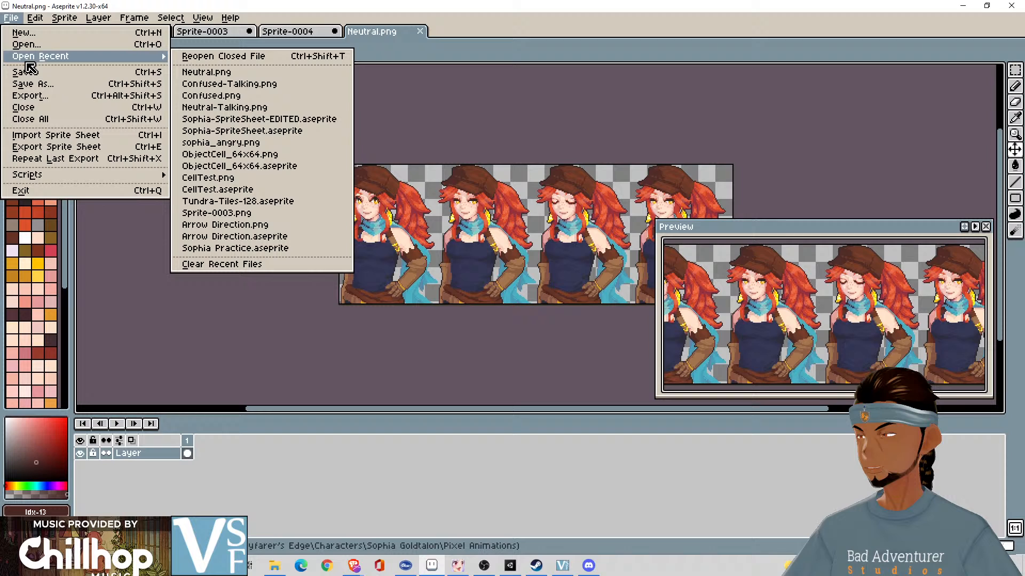
left_click(259, 107)
key("ctrl+t")
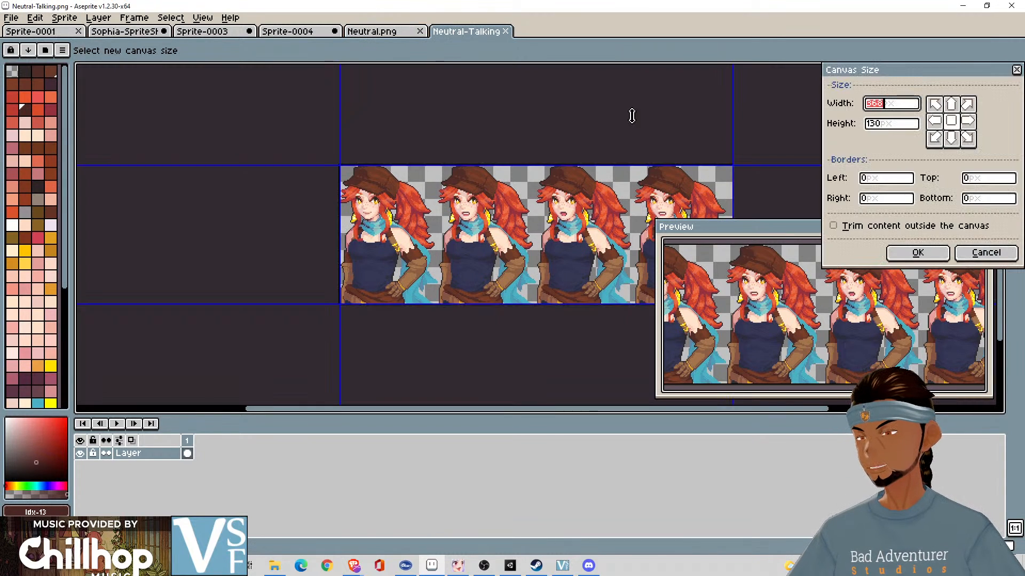
left_click(980, 252)
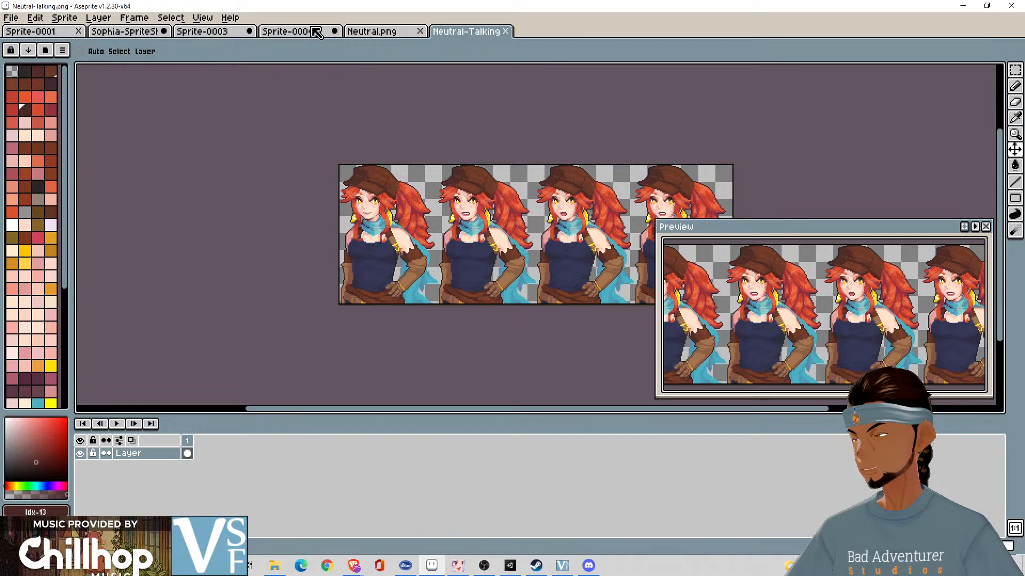
left_click(505, 31)
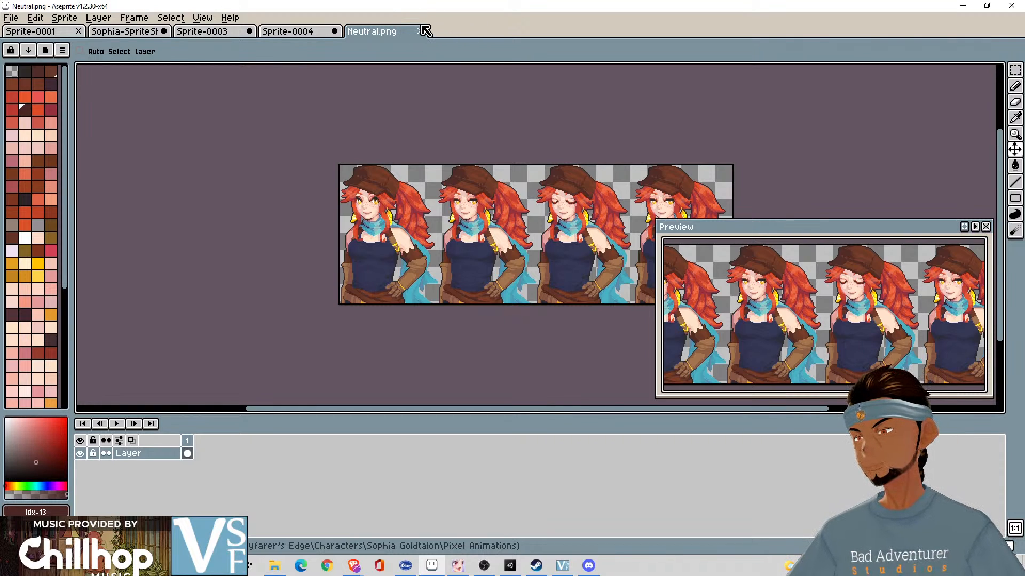
left_click(420, 30)
- Close the empty Sprite-0004 and Sprite-0003 documents without saving, returning to Sophia's sprite sheet
scroll(424, 205, "down", 3)
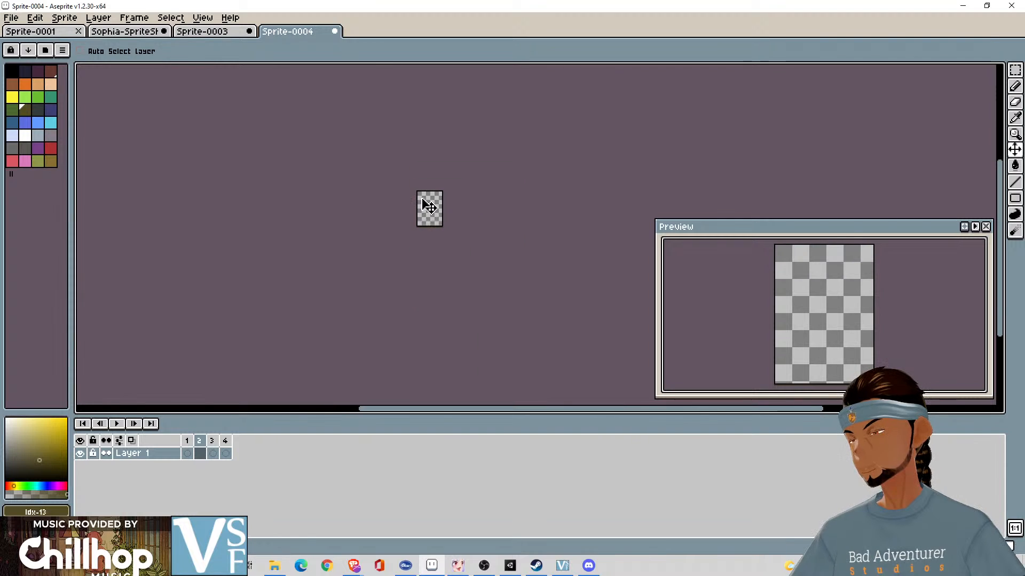
scroll(423, 205, "up", 1)
left_click(233, 32)
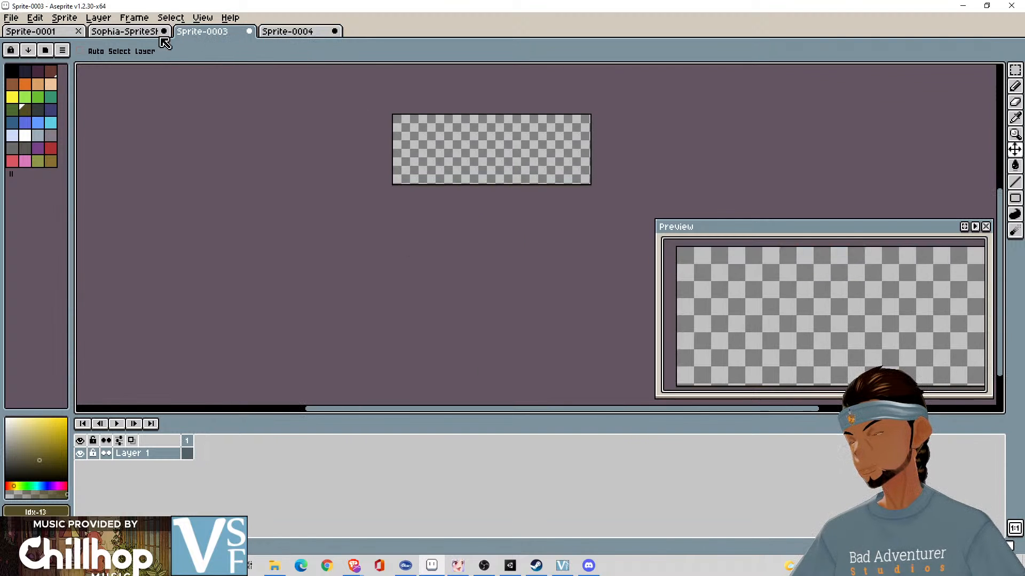
left_click(307, 33)
left_click(335, 31)
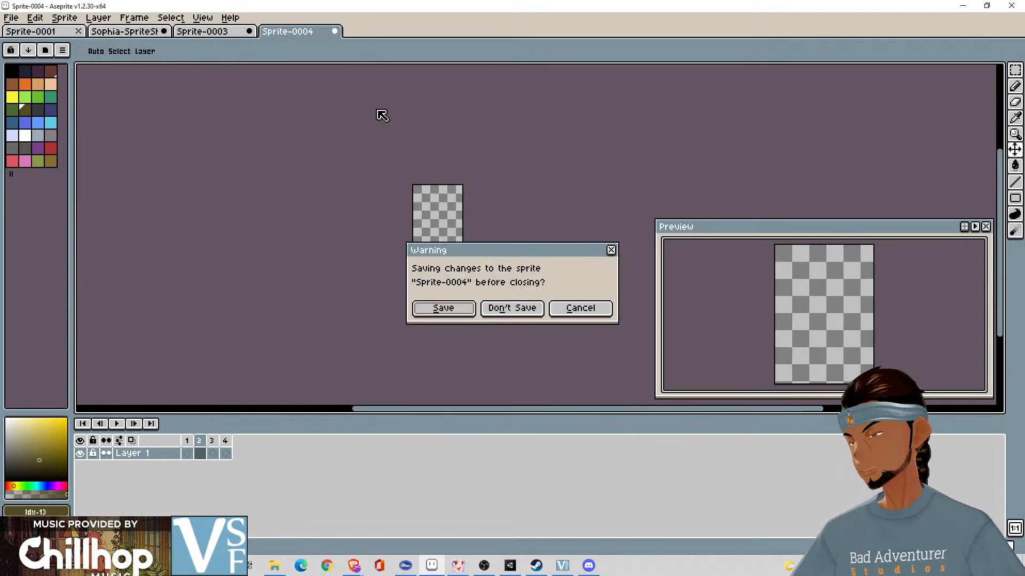
left_click(512, 308)
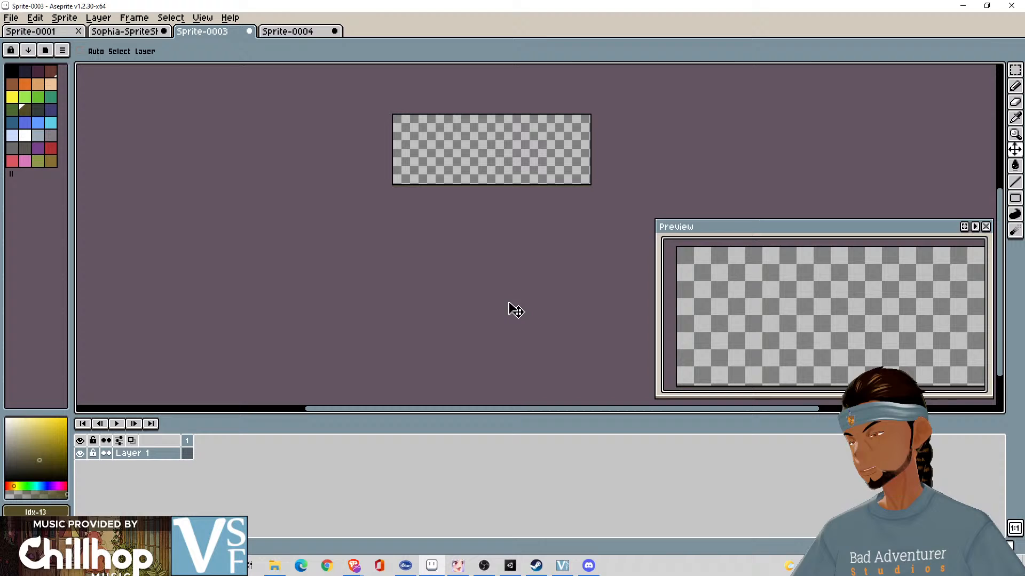
left_click(118, 34)
left_click(250, 32)
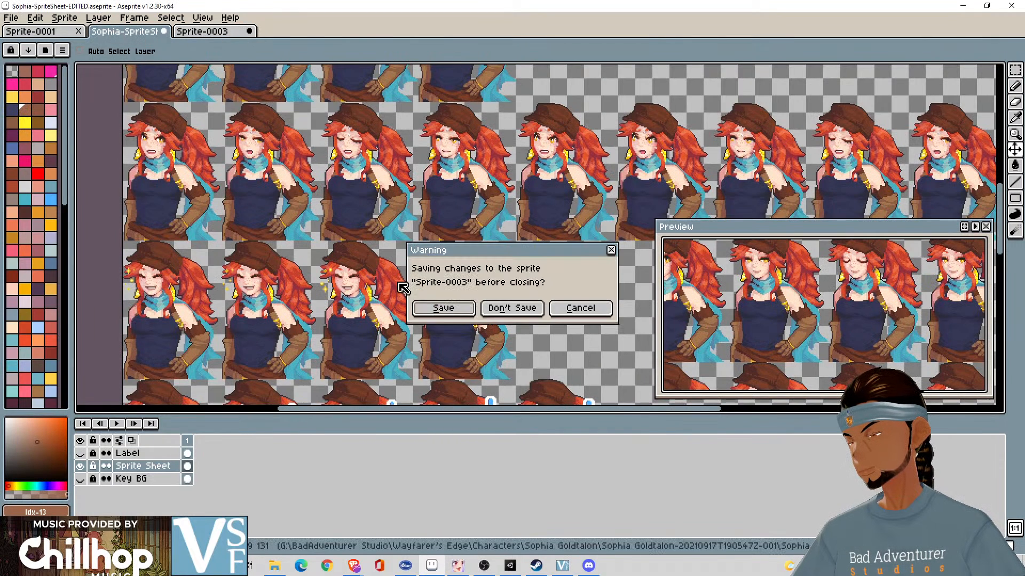
left_click(515, 307)
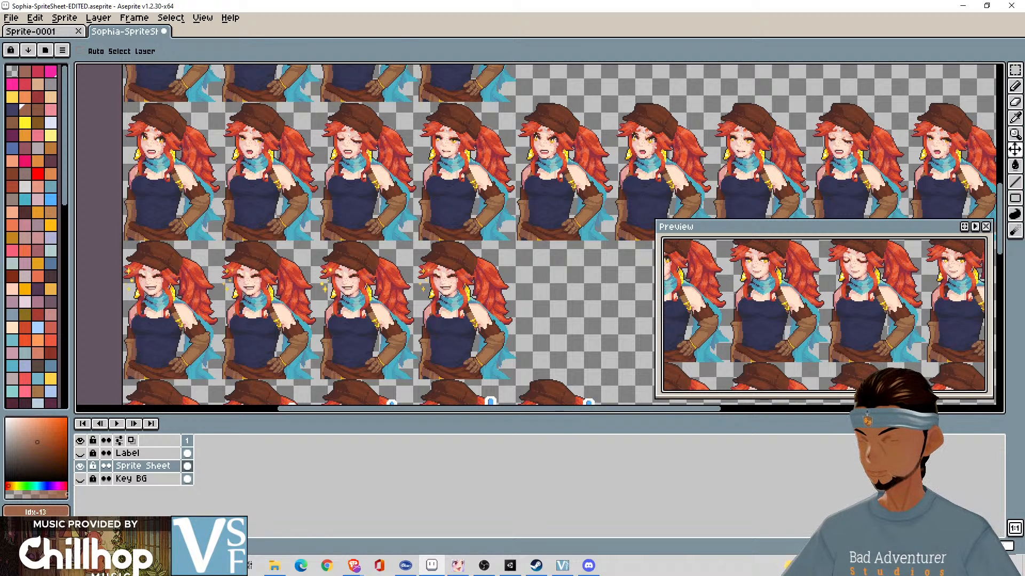
- Select the four laughing portraits in the sheet's sparkle row with a rectangular marquee
key("m")
left_click_drag(273, 304, 324, 248)
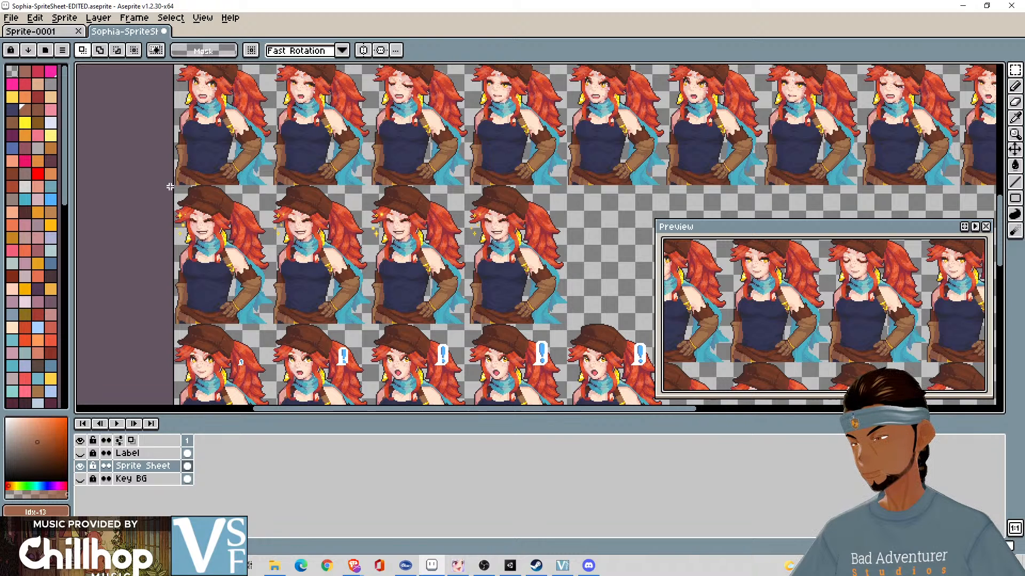
left_click_drag(172, 187, 571, 327)
left_click(160, 217)
scroll(252, 236, "up", 1)
left_click_drag(251, 233, 330, 211)
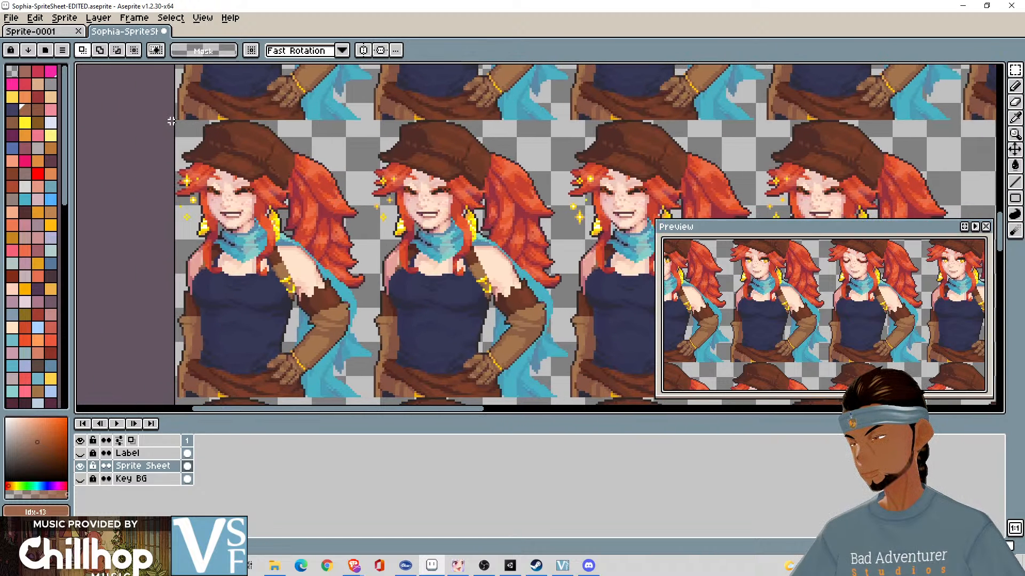
left_click_drag(174, 121, 550, 291)
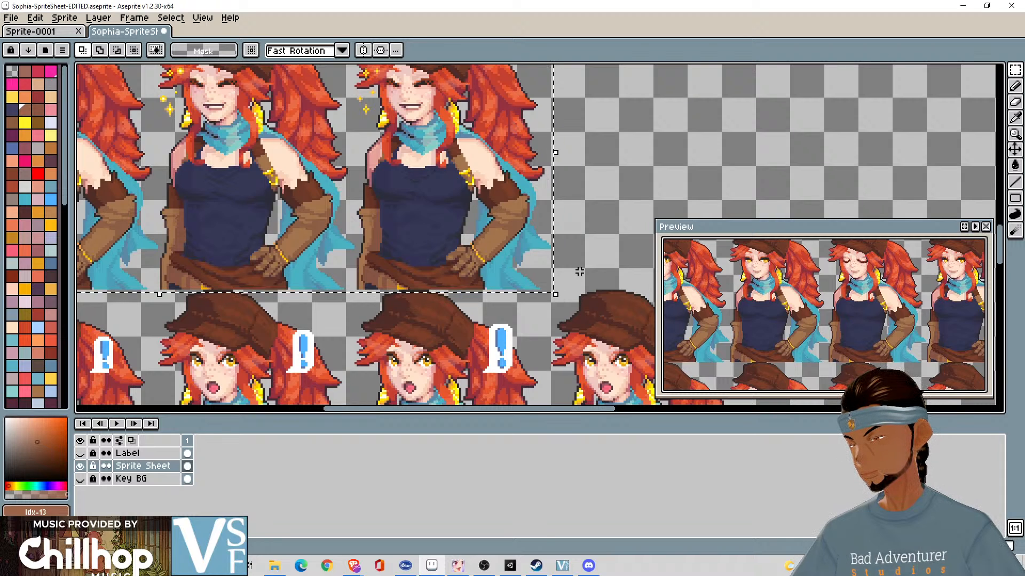
left_click_drag(456, 255, 486, 259)
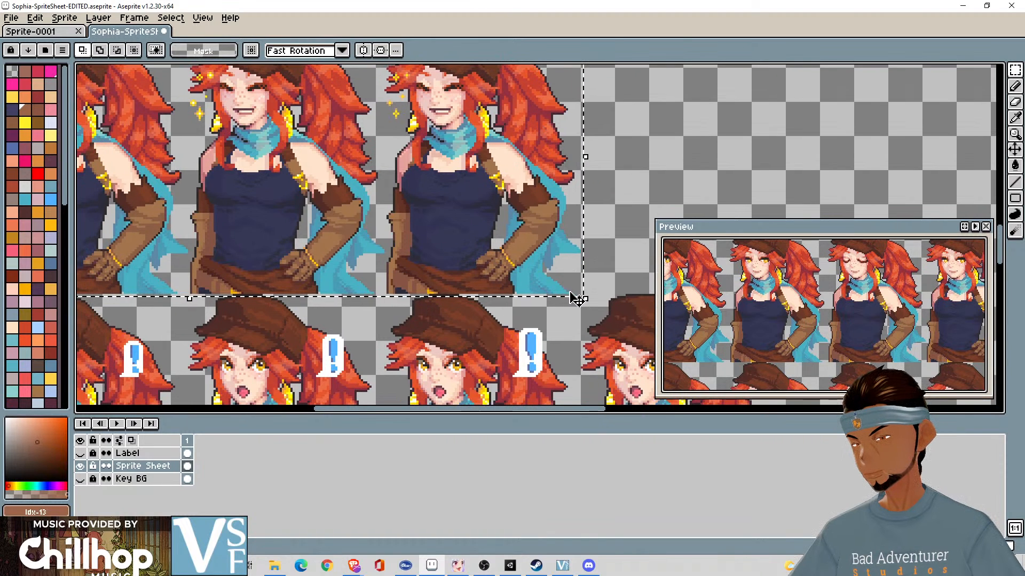
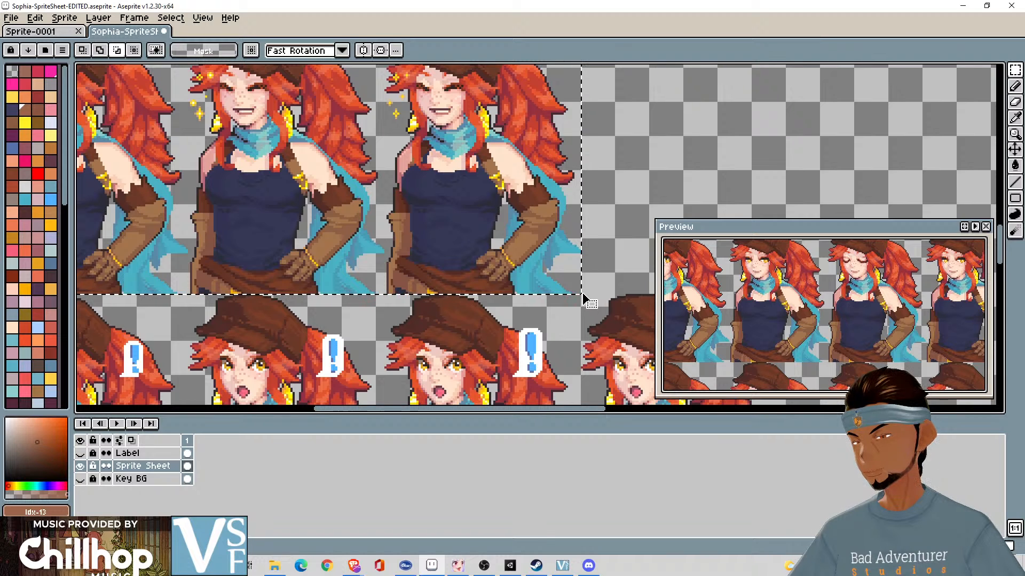
- Try to correct the selection's lower-right corner around the row of four laughing frames
scroll(443, 266, "down", 4)
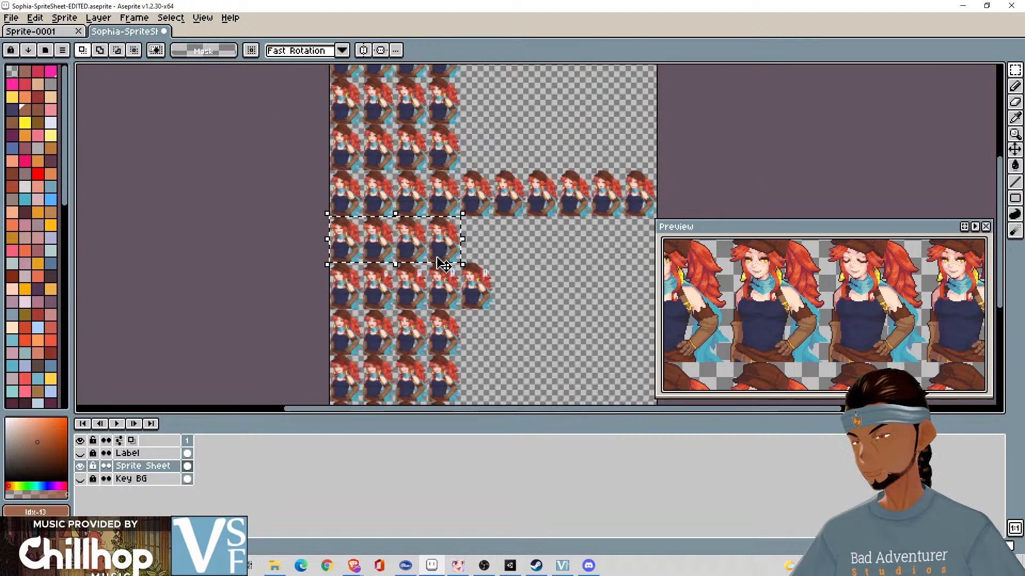
left_click_drag(442, 264, 516, 254)
left_click_drag(511, 247, 377, 239)
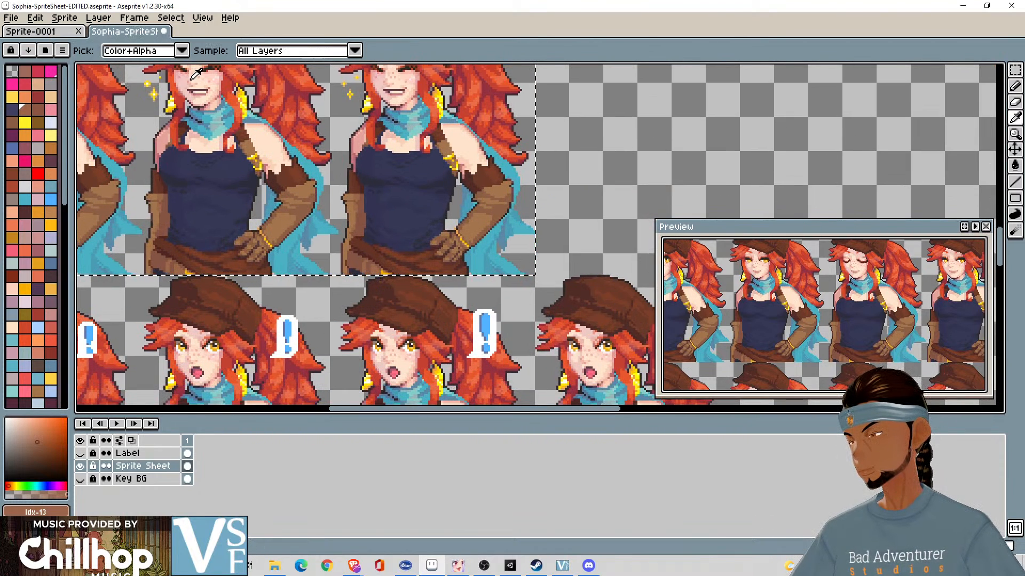
left_click(118, 51)
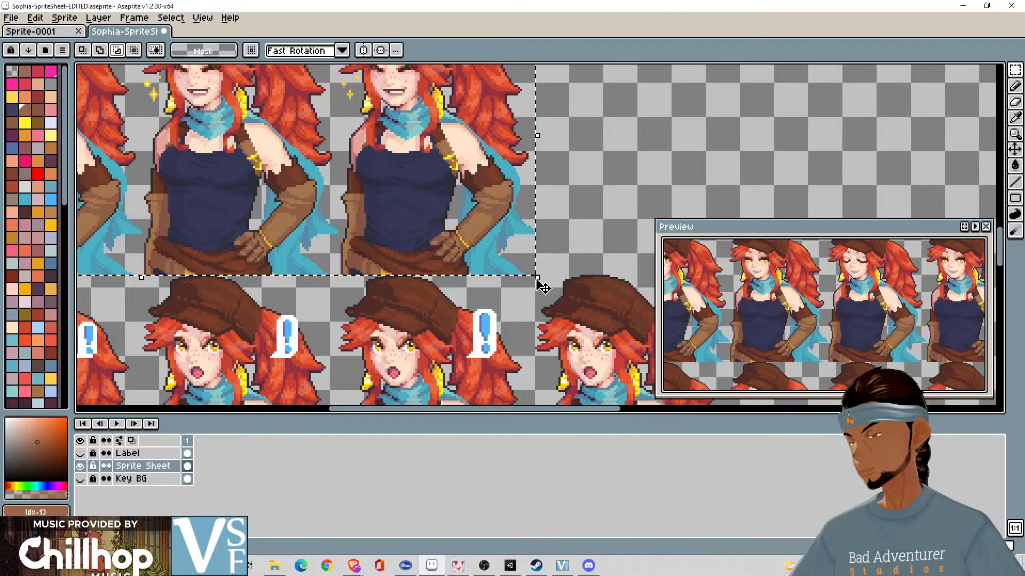
left_click_drag(537, 278, 543, 286)
key("Escape")
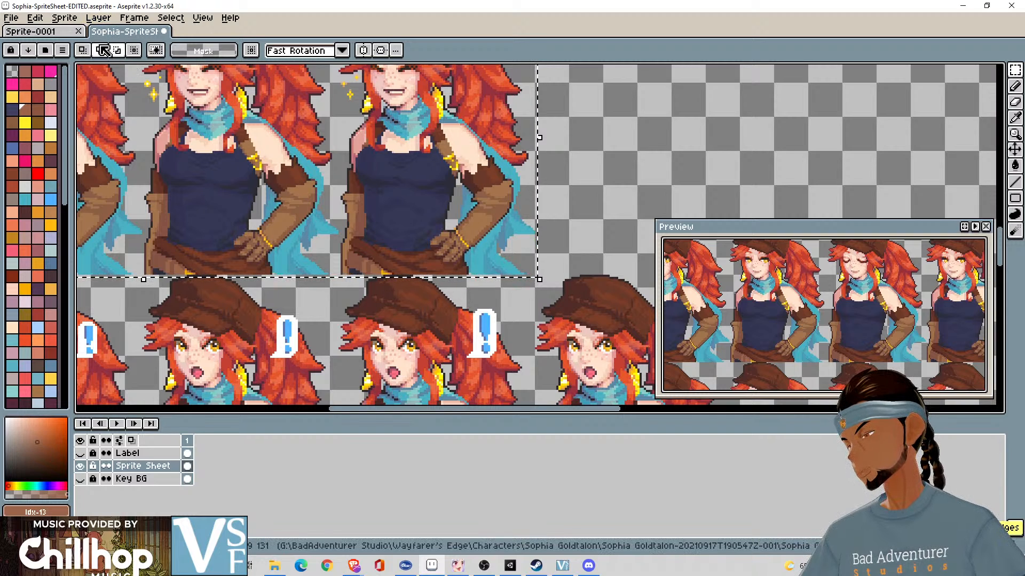
key("ctrl+z")
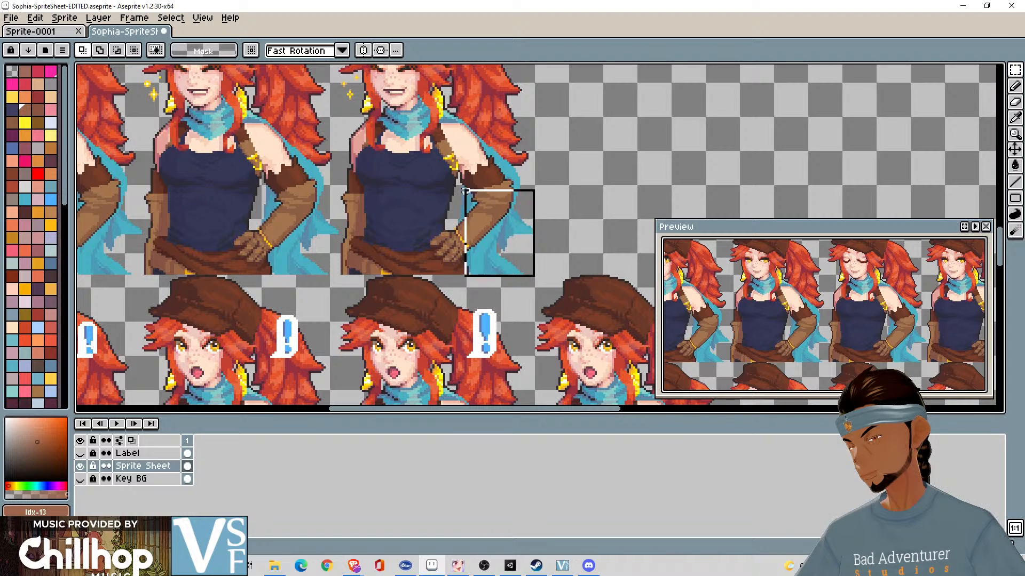
left_click_drag(465, 190, 393, 157)
scroll(592, 231, "up", 2)
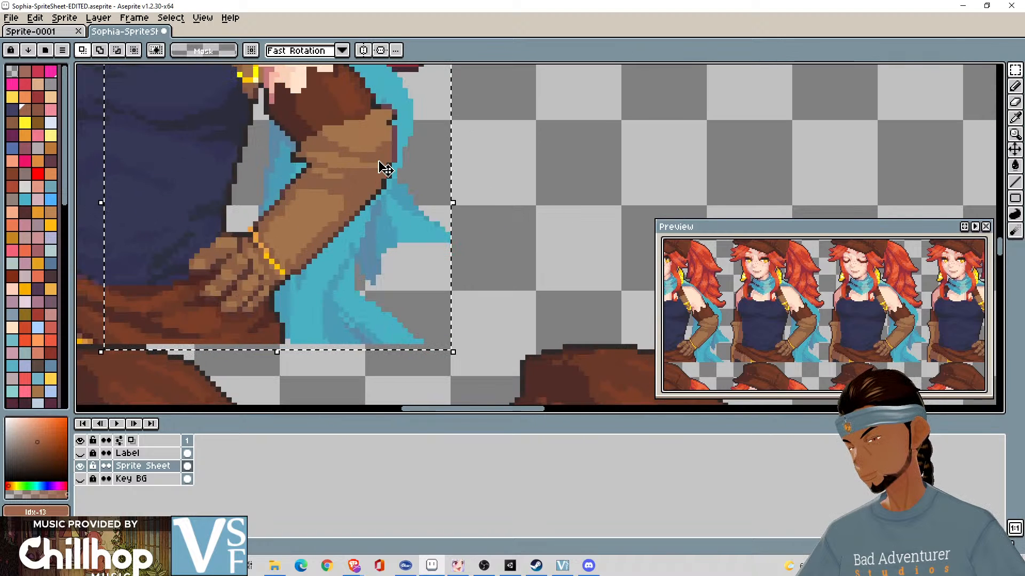
scroll(384, 165, "down", 2)
left_click_drag(379, 162, 833, 217)
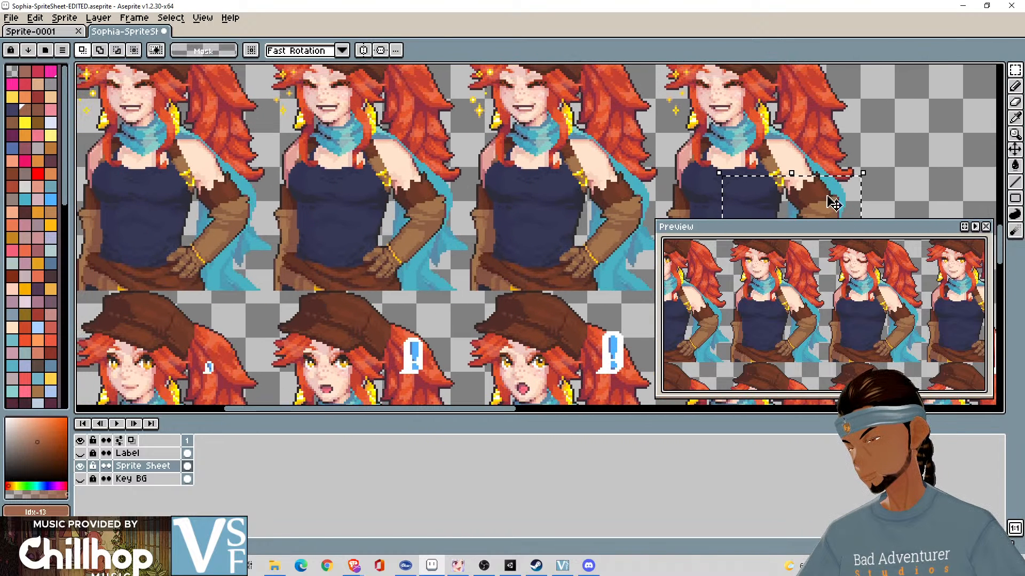
left_click(901, 162)
left_click_drag(433, 110, 659, 212)
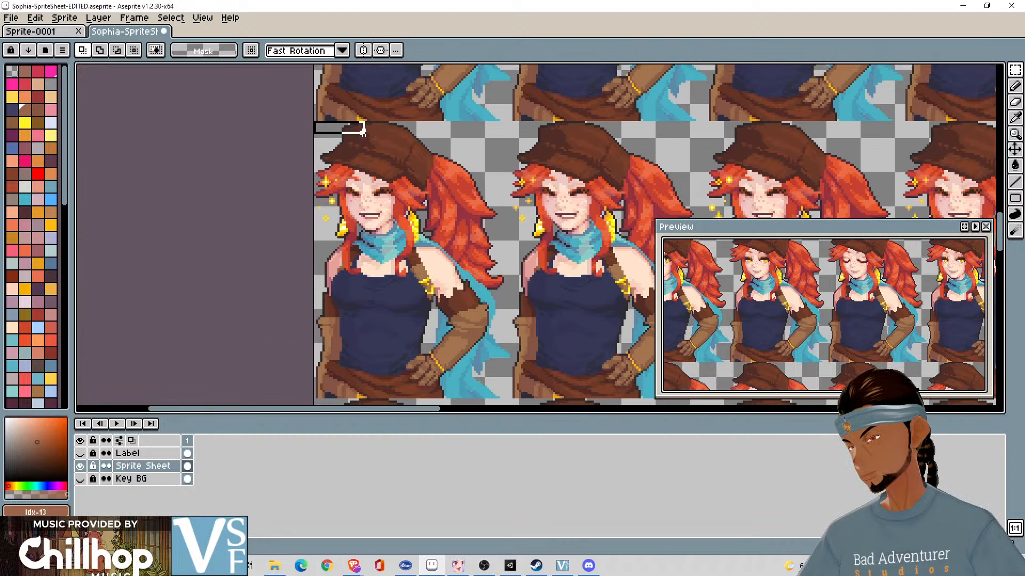
left_click_drag(362, 128, 413, 144)
left_click(299, 132)
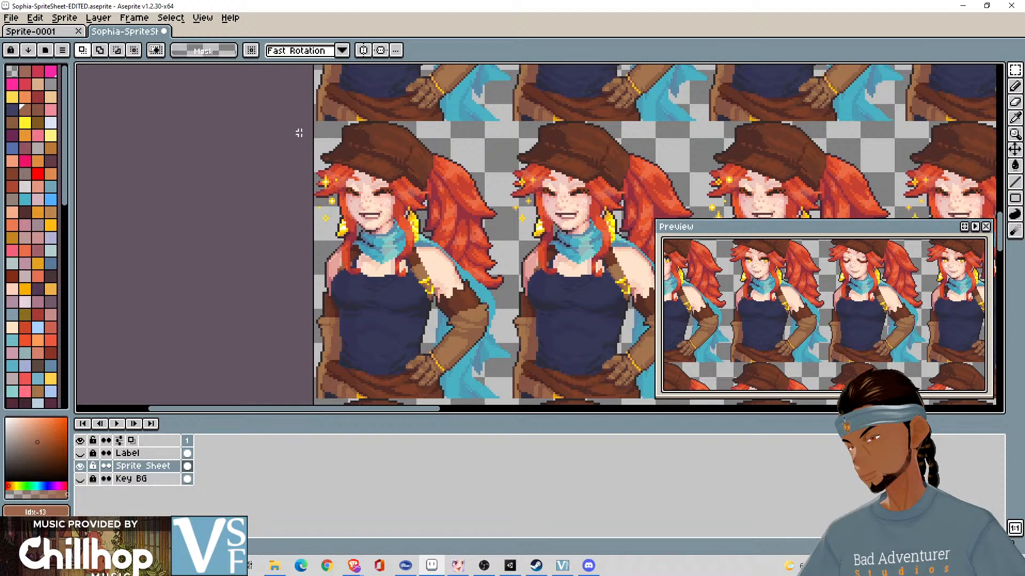
left_click_drag(314, 122, 551, 299)
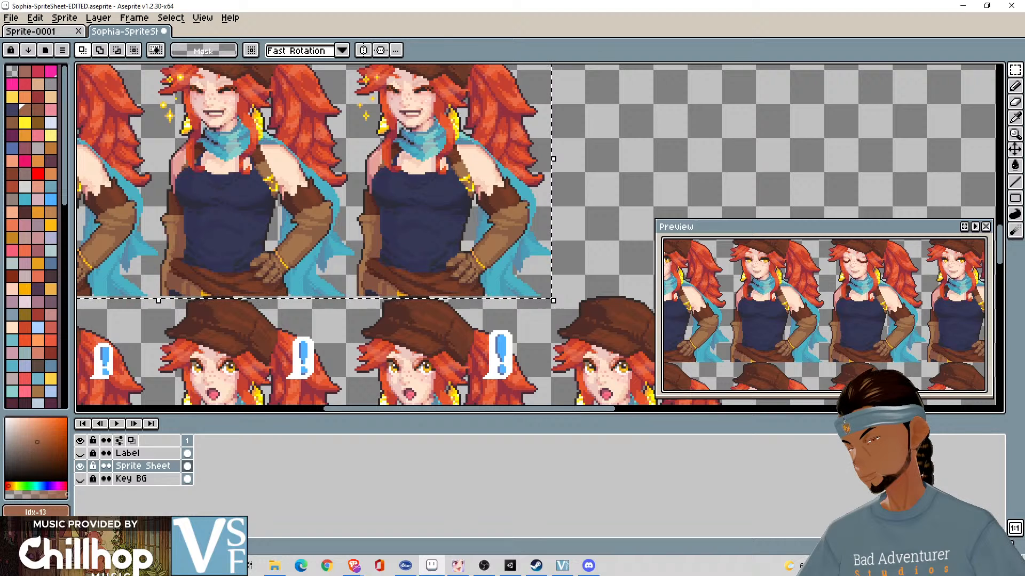
left_click(559, 290)
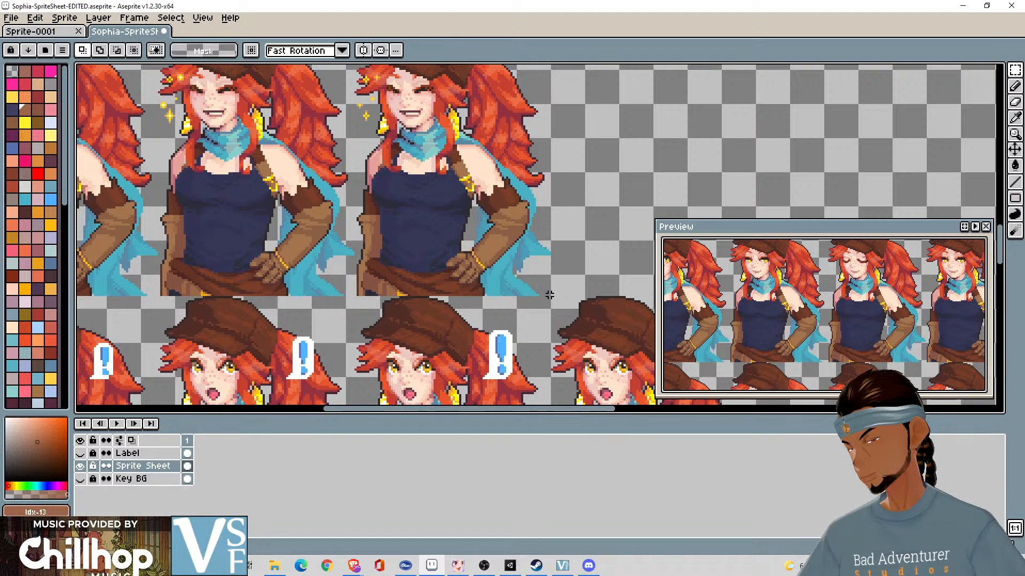
- Select and copy the row of four laughing frames and paste it into a new transparent RGB sprite of 368 × 130 px
left_click_drag(549, 295, 235, 109)
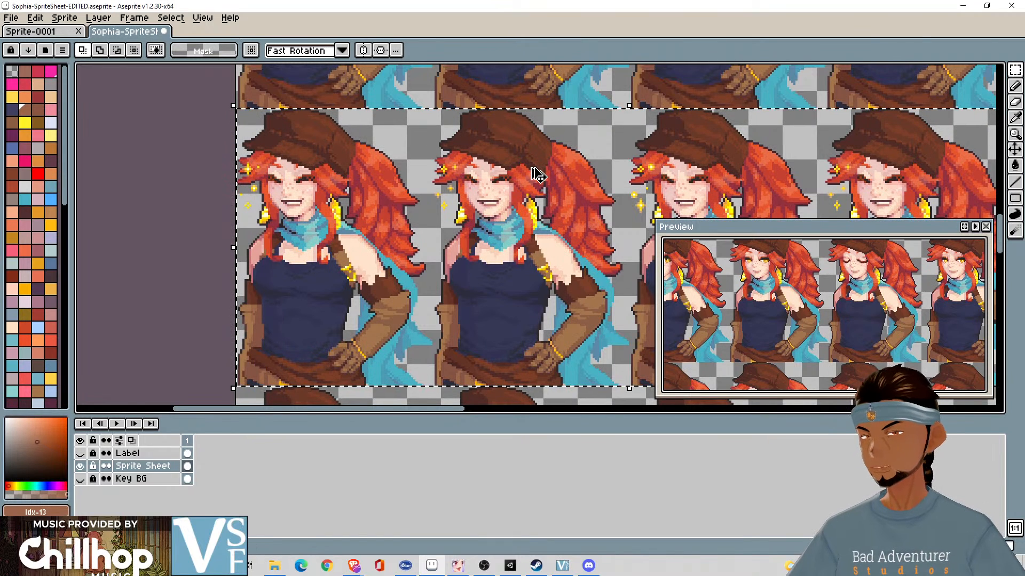
scroll(536, 175, "up", 1)
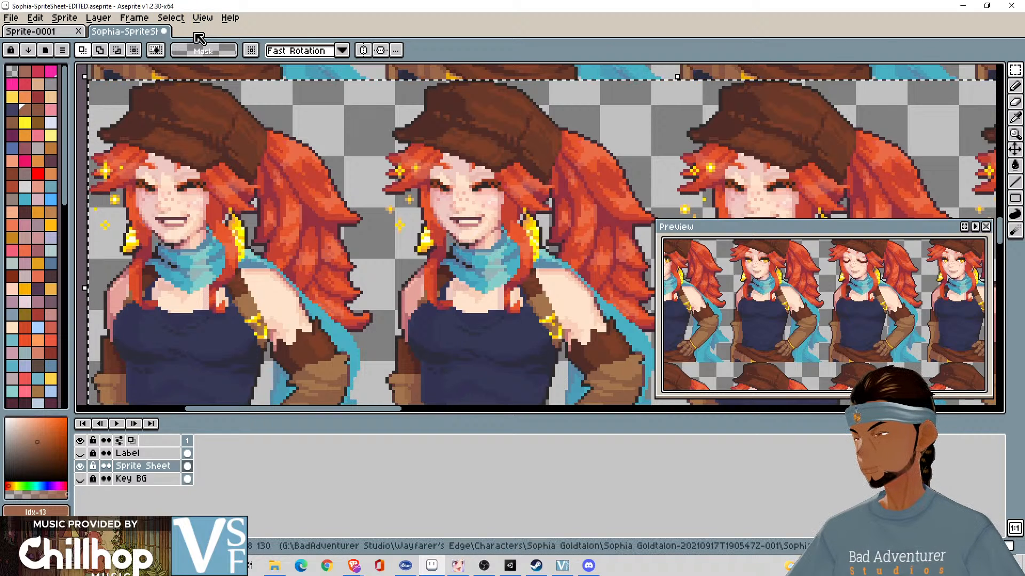
left_click(11, 18)
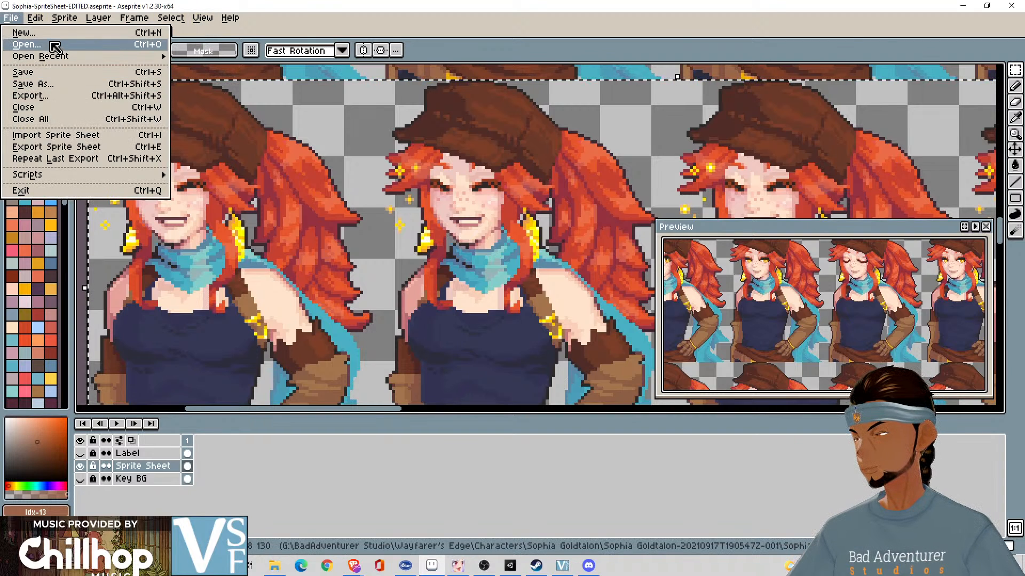
left_click(24, 33)
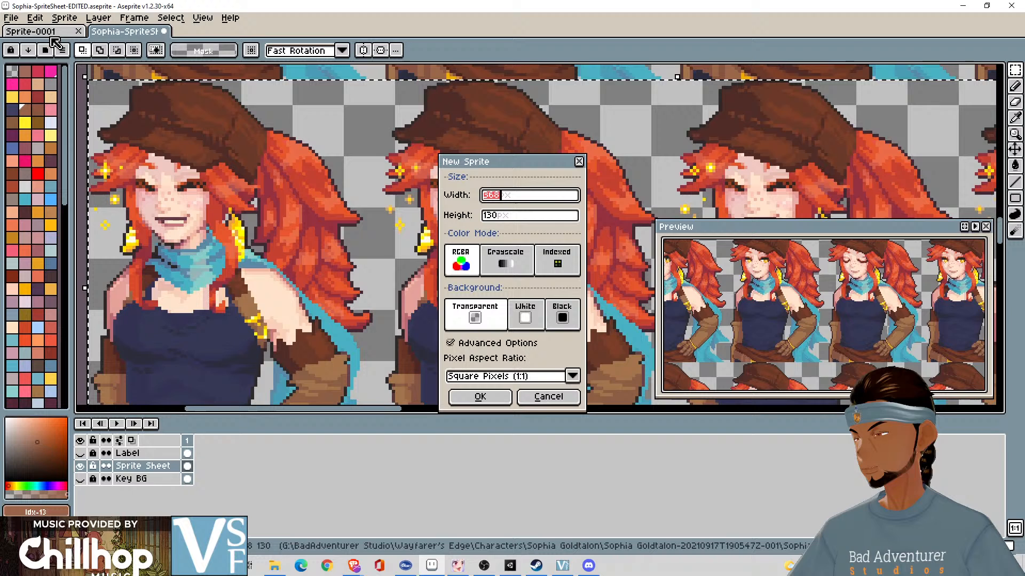
left_click(481, 398)
key("ctrl+v")
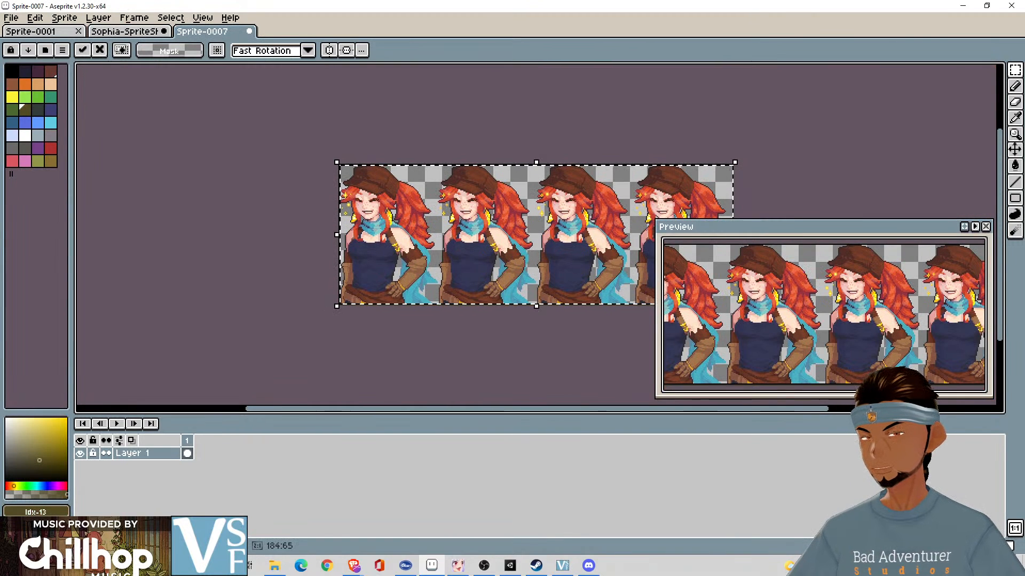
left_click(772, 158)
left_click_drag(631, 129, 580, 133)
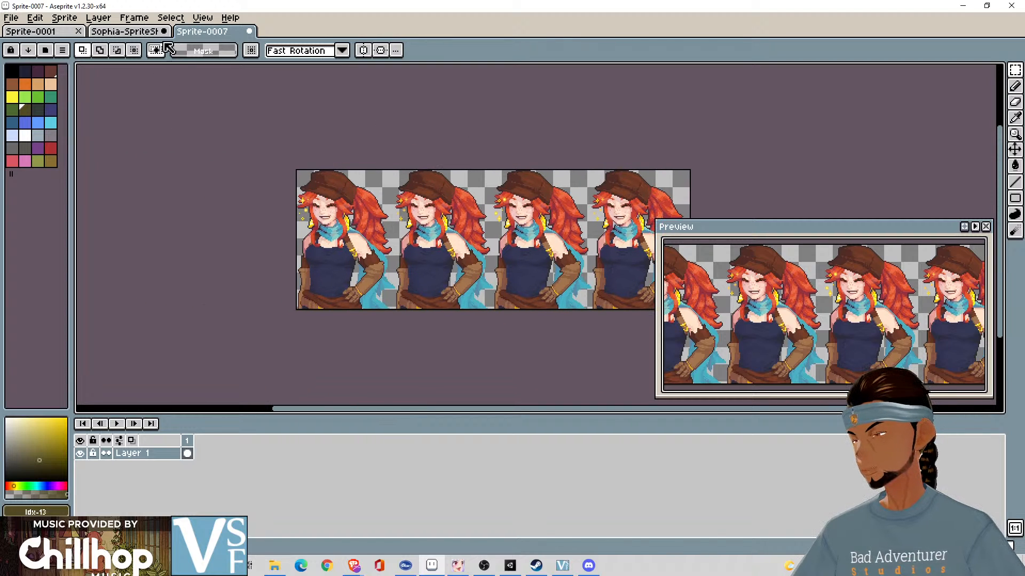
- Export the pasted row as a sprite sheet named Happy.png in the Pixel Animations folder
left_click(12, 18)
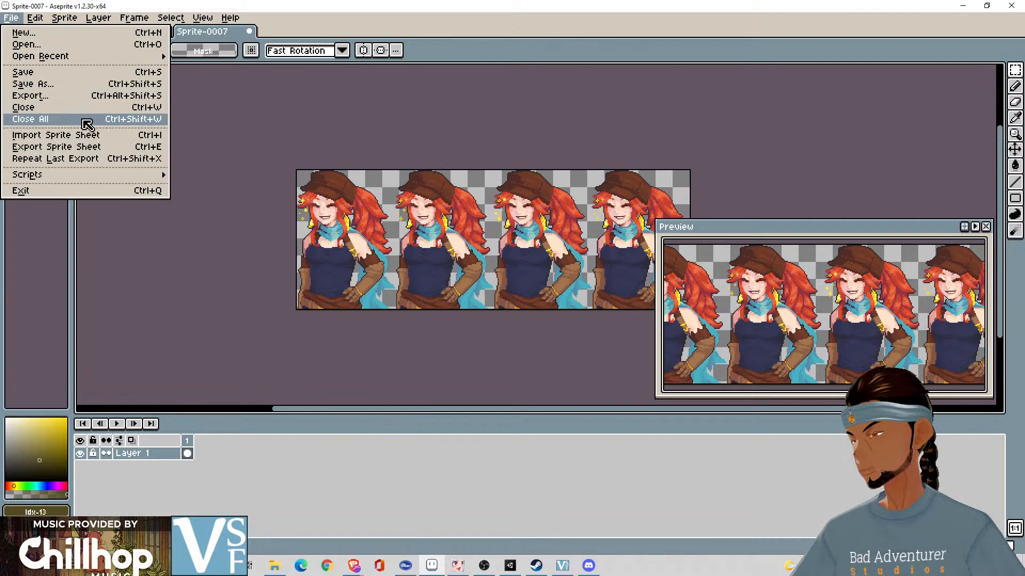
left_click(101, 147)
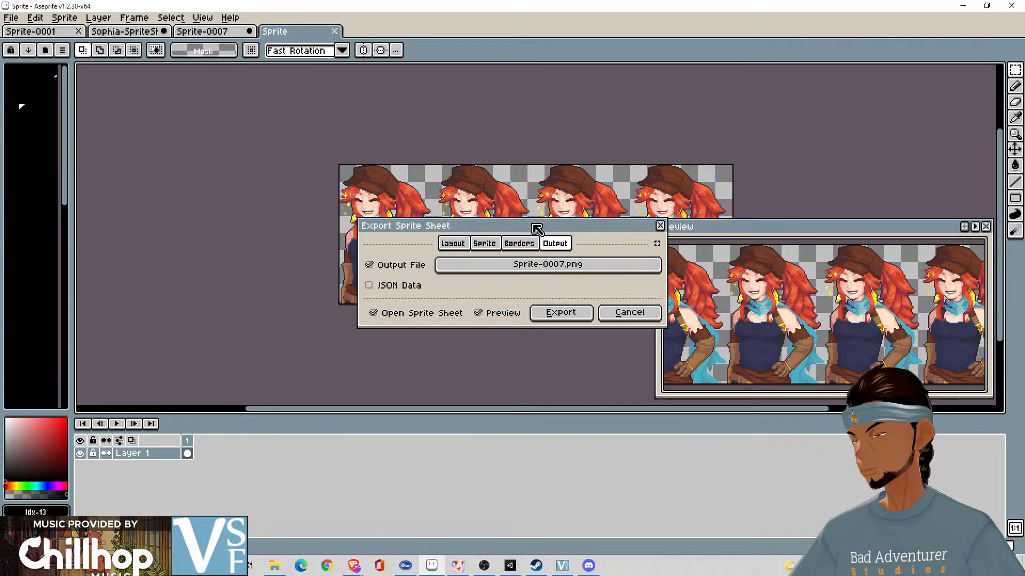
left_click(552, 268)
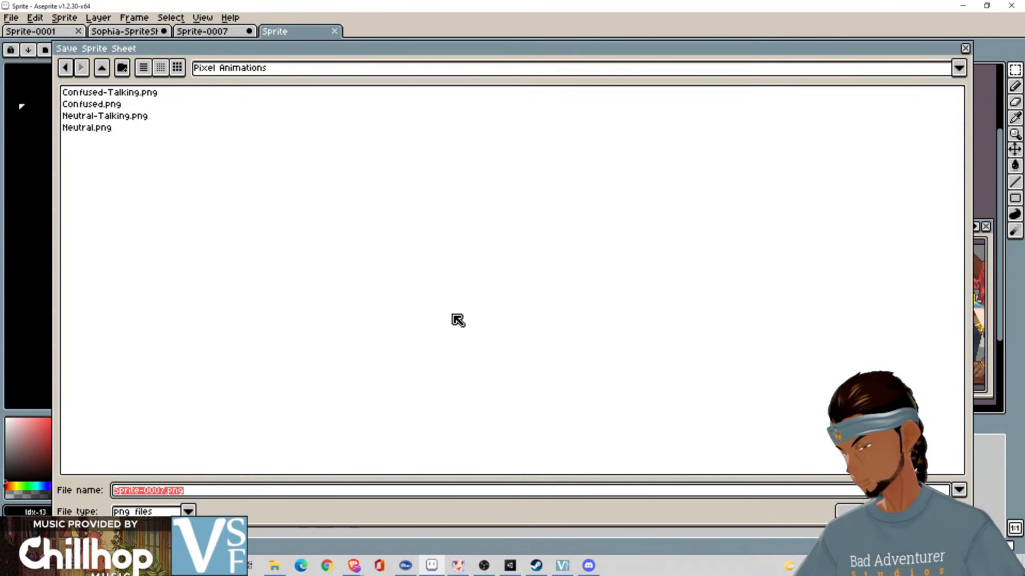
key("Left")
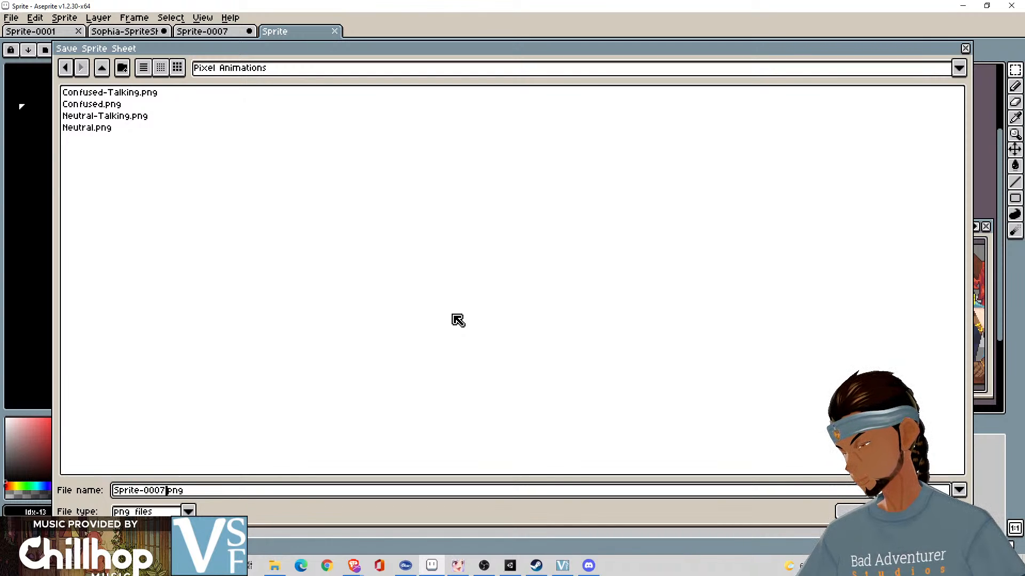
type("H")
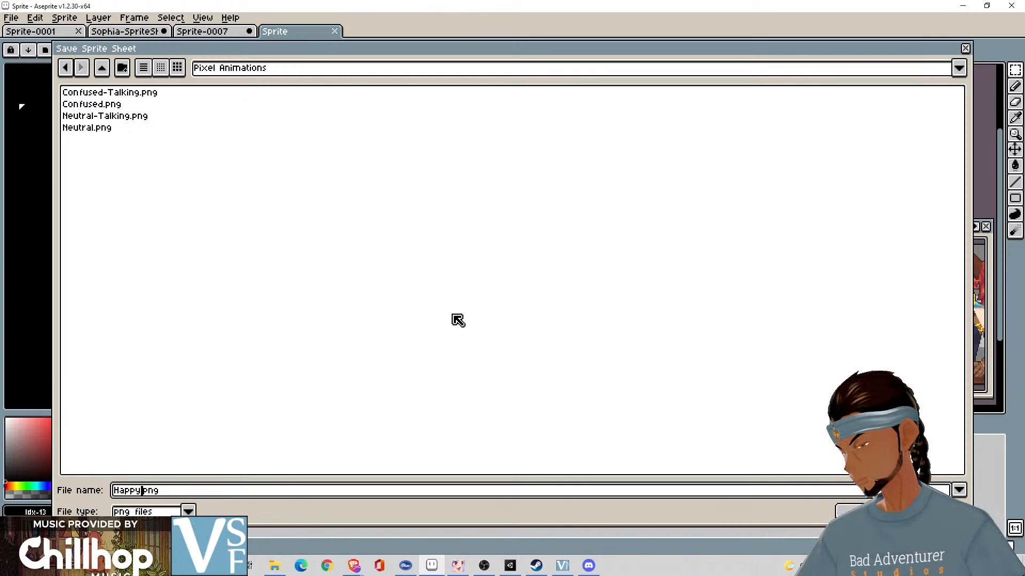
type("appy")
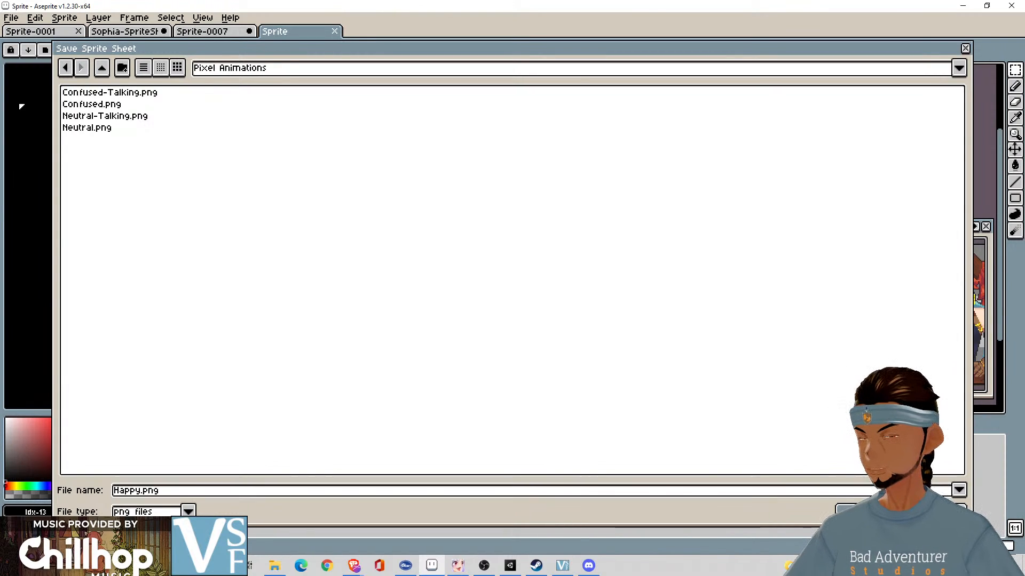
key("Return")
left_click(563, 313)
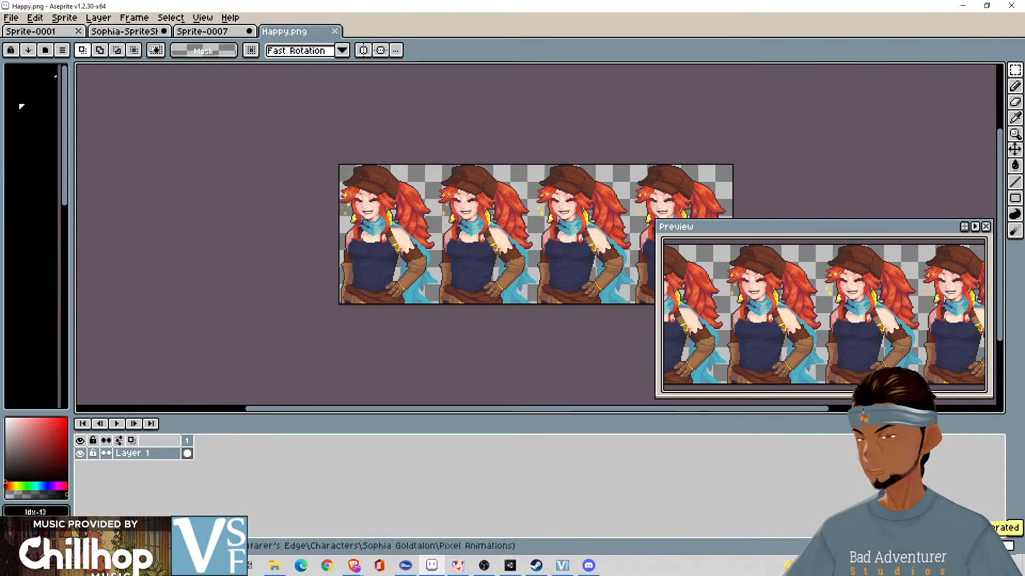
- Close the exported Happy.png and clear the pasted frames from Sprite-0007
left_click(330, 30)
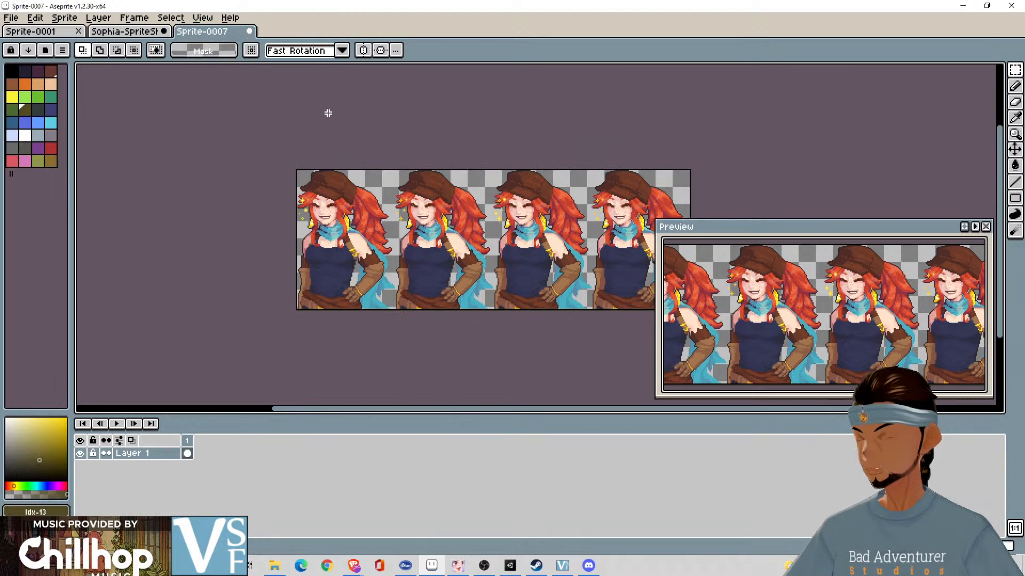
key("Delete")
- Select and copy the 460 × 130 px row of surprised frames with exclamation marks in the Sophia sprite sheet
left_click(140, 32)
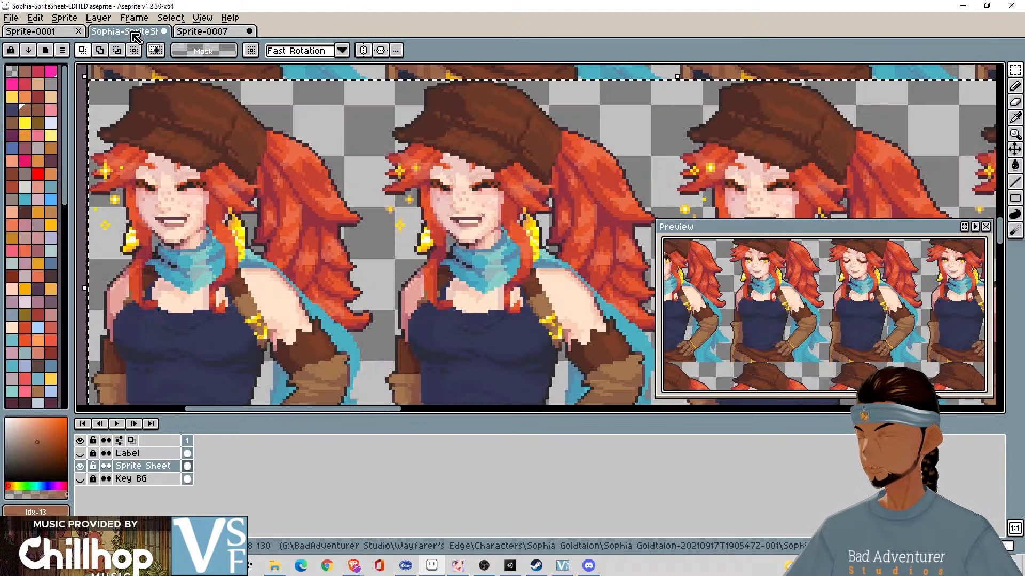
scroll(456, 279, "down", 2)
scroll(461, 282, "down", 2)
scroll(514, 232, "up", 2)
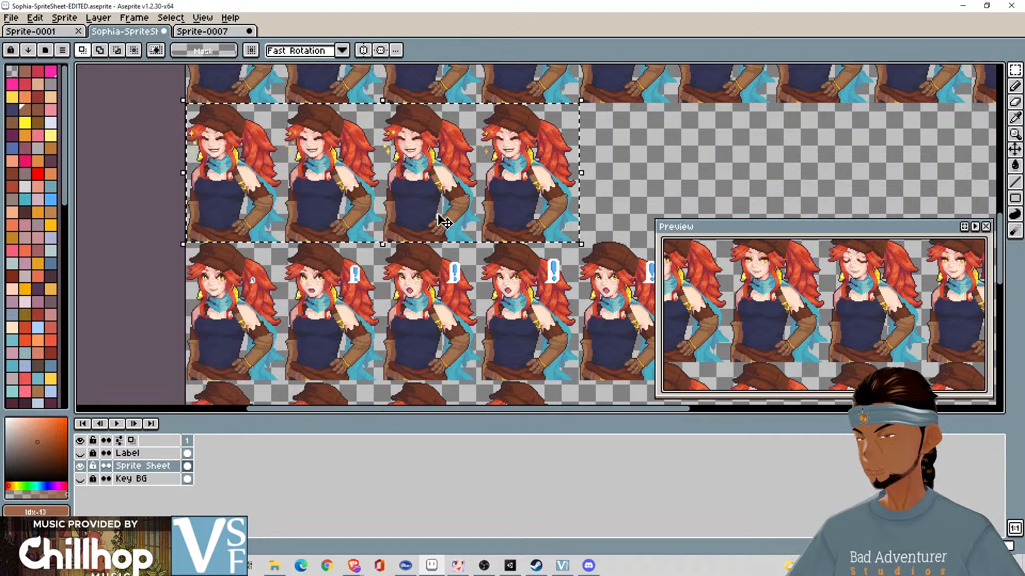
left_click(196, 265)
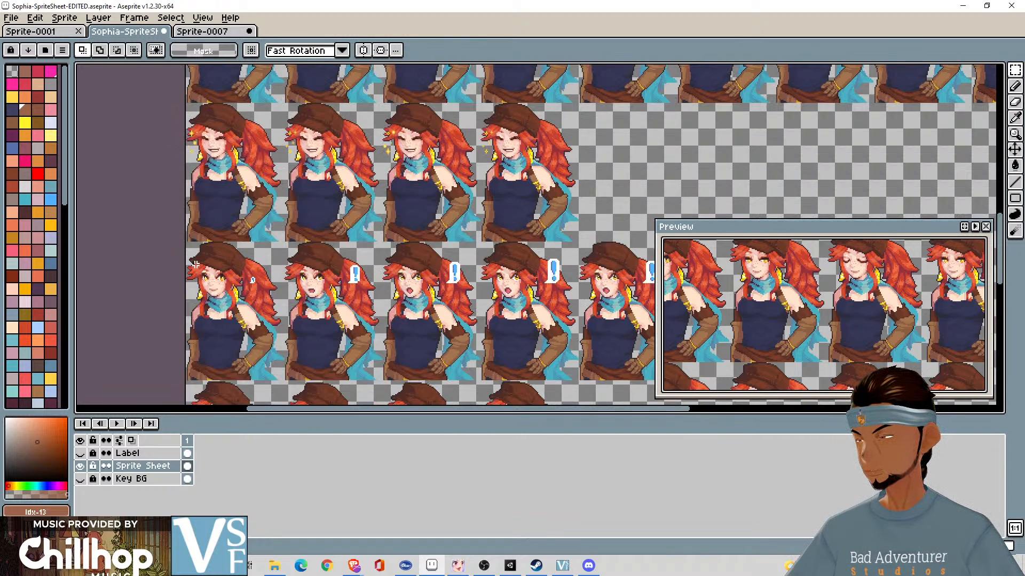
scroll(196, 264, "up", 2)
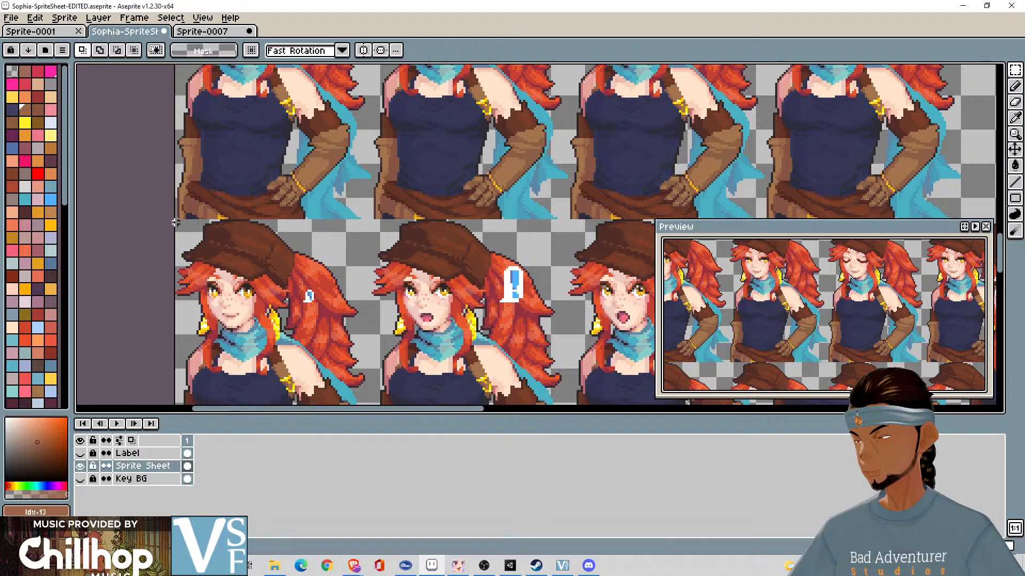
left_click_drag(175, 220, 585, 315)
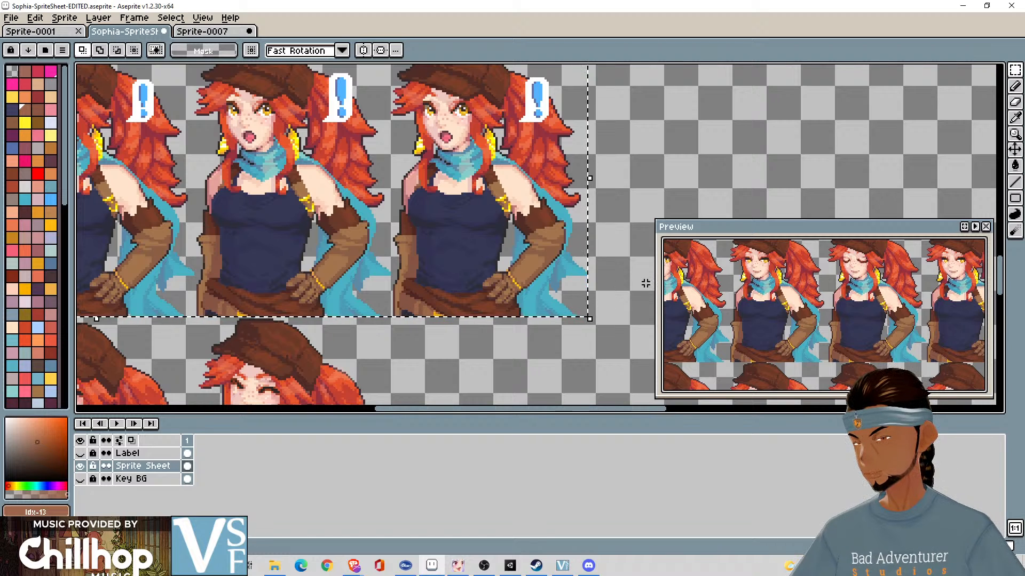
scroll(643, 278, "up", 3)
scroll(563, 268, "down", 3)
left_click_drag(489, 199, 646, 334)
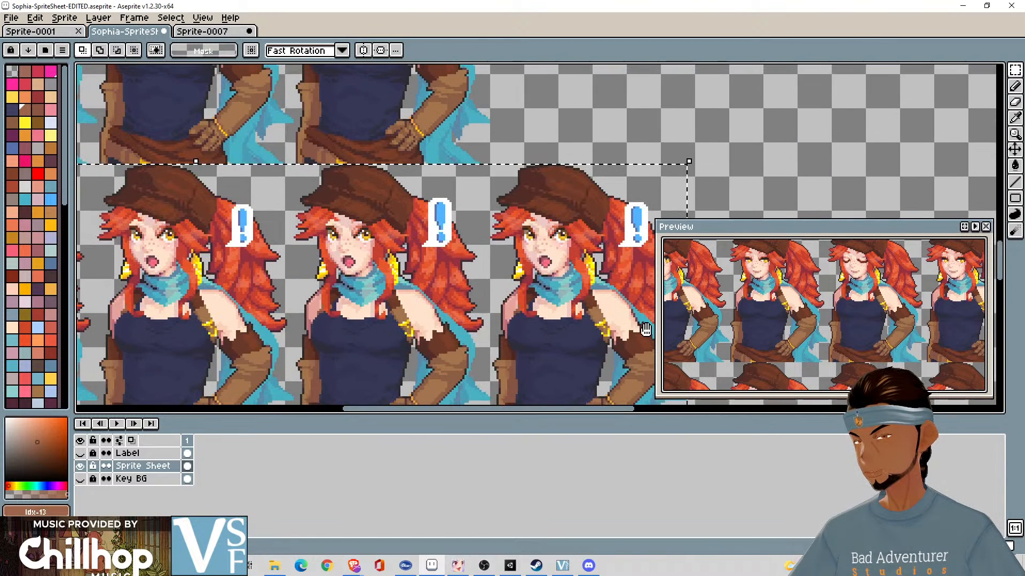
left_click_drag(307, 312, 750, 265)
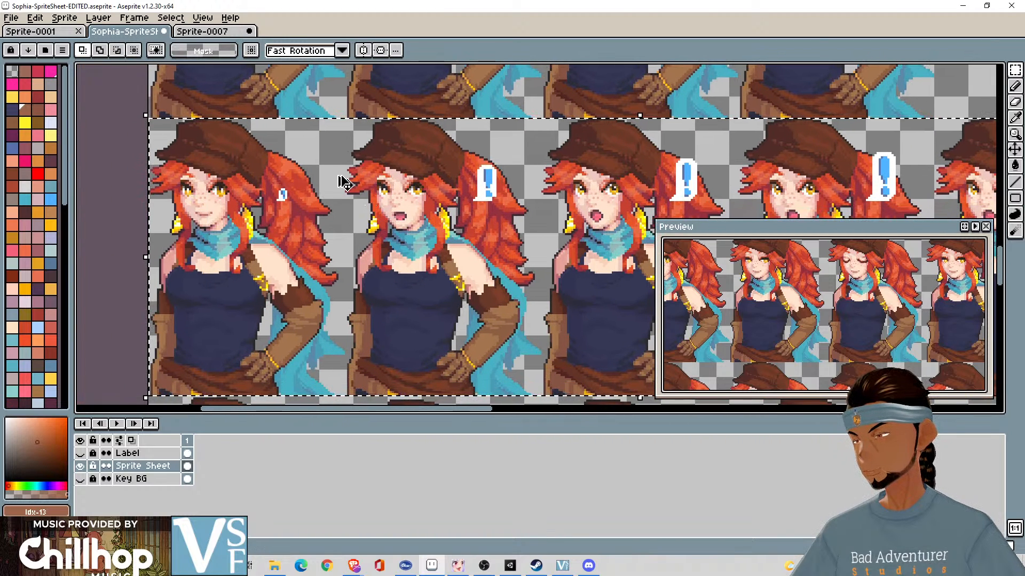
- Close the emptied Sprite-0007 without saving its changes
left_click(204, 34)
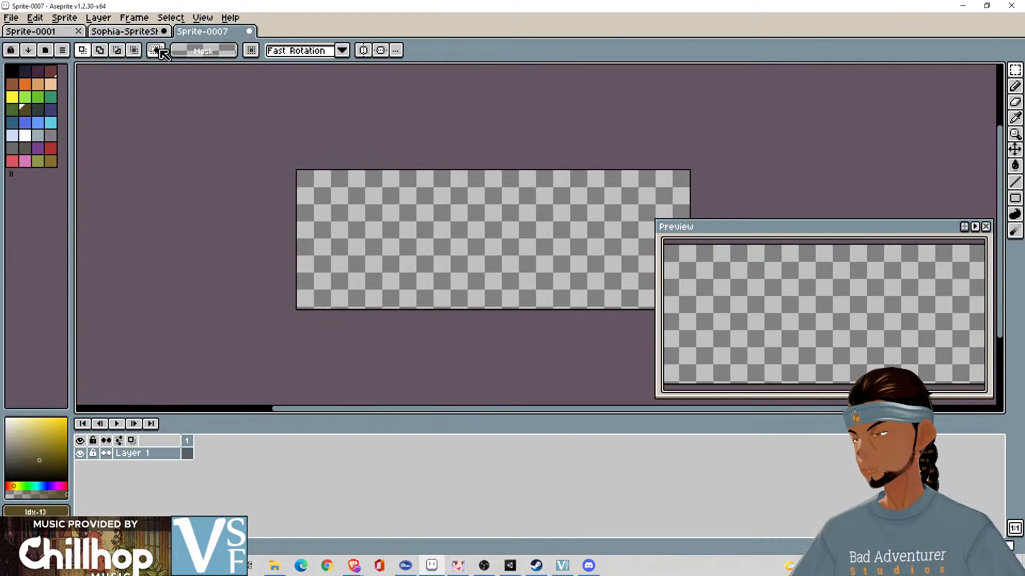
left_click(249, 32)
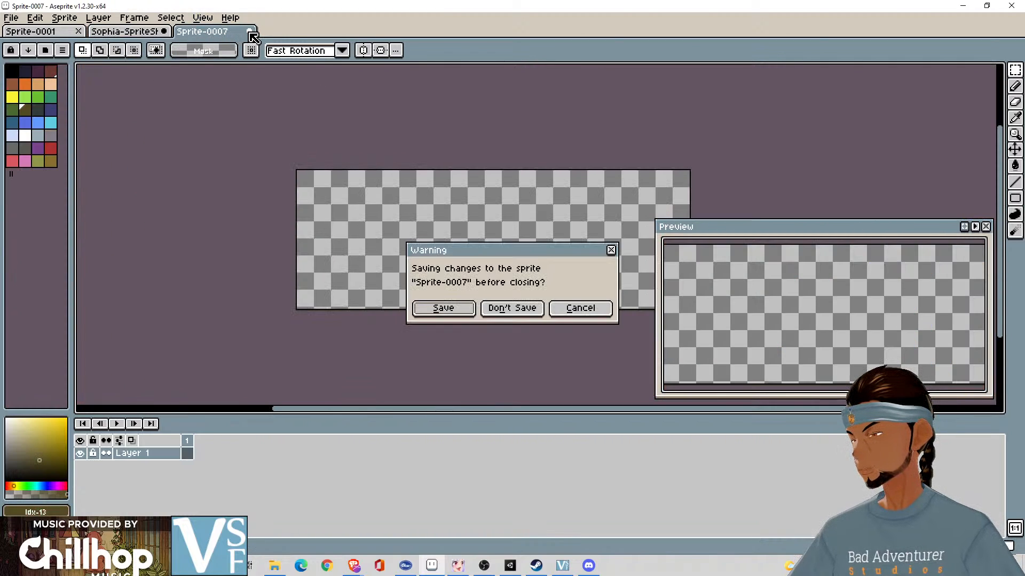
left_click(523, 308)
- Create a transparent RGBA sprite of 460 × 130 px and paste the surprised row into it
left_click(11, 18)
left_click(21, 27)
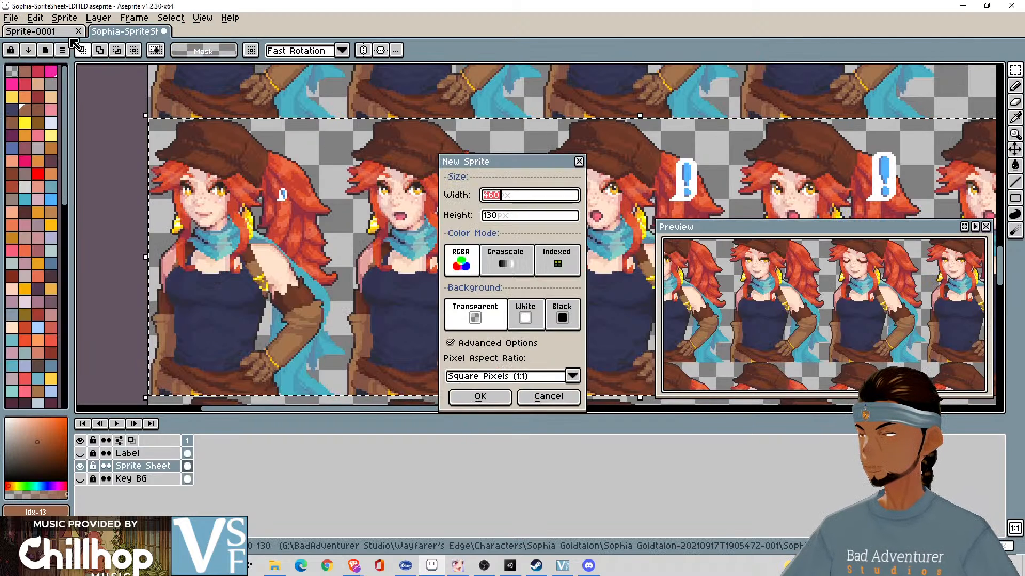
left_click(492, 400)
key("ctrl+v")
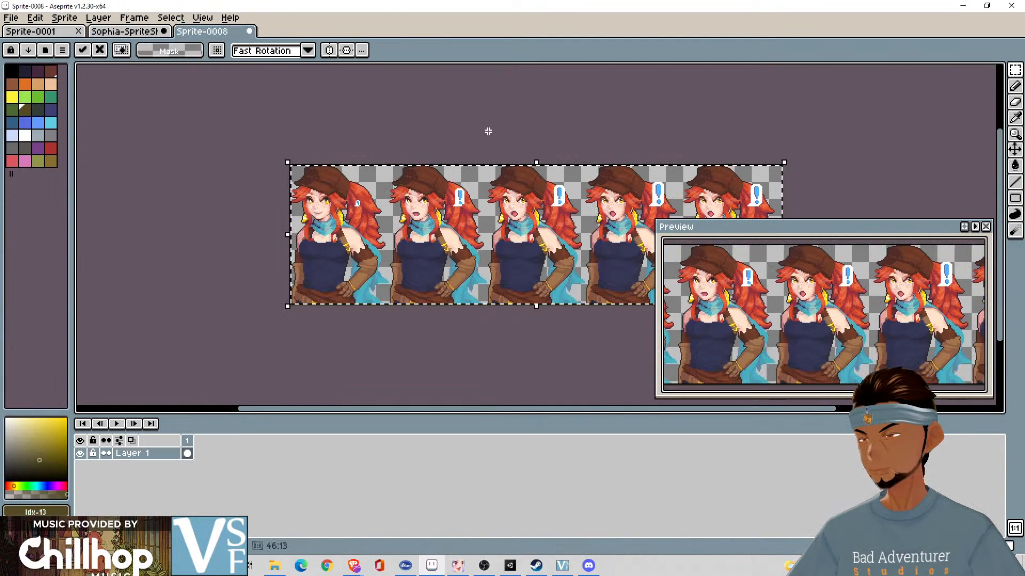
key("Return")
left_click_drag(535, 141, 470, 114)
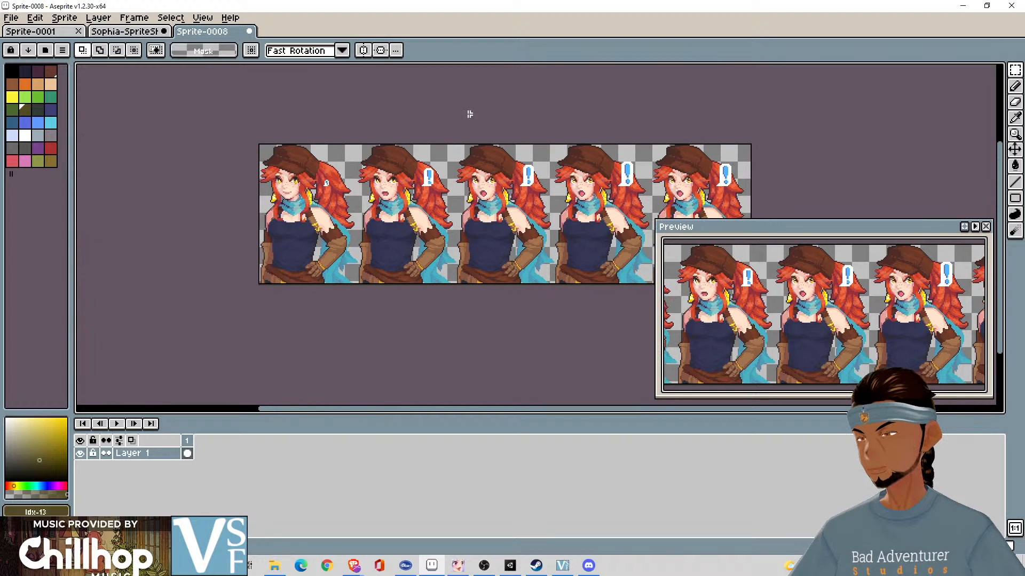
left_click(11, 17)
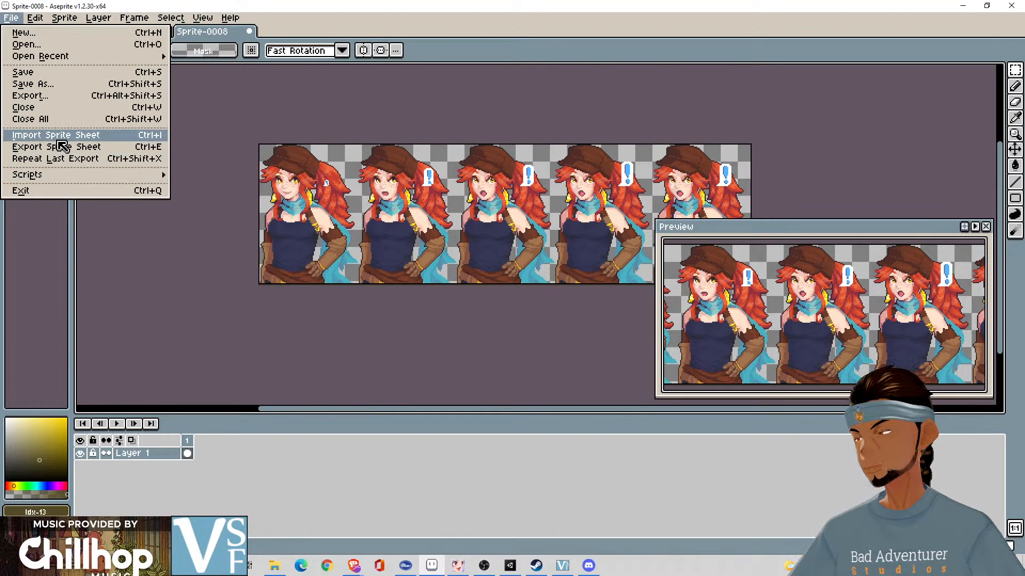
left_click(344, 96)
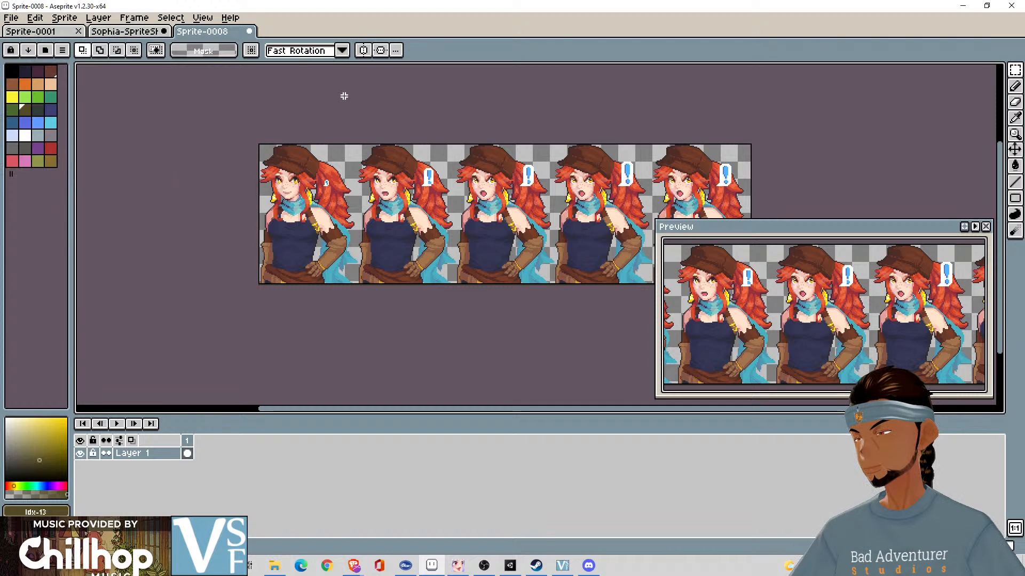
key("ctrl+s")
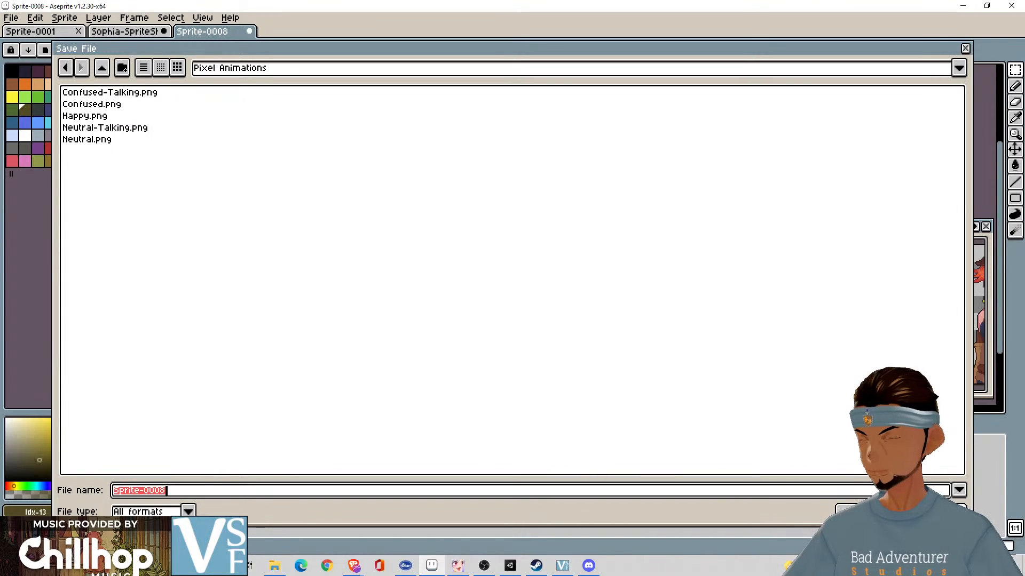
key("Escape")
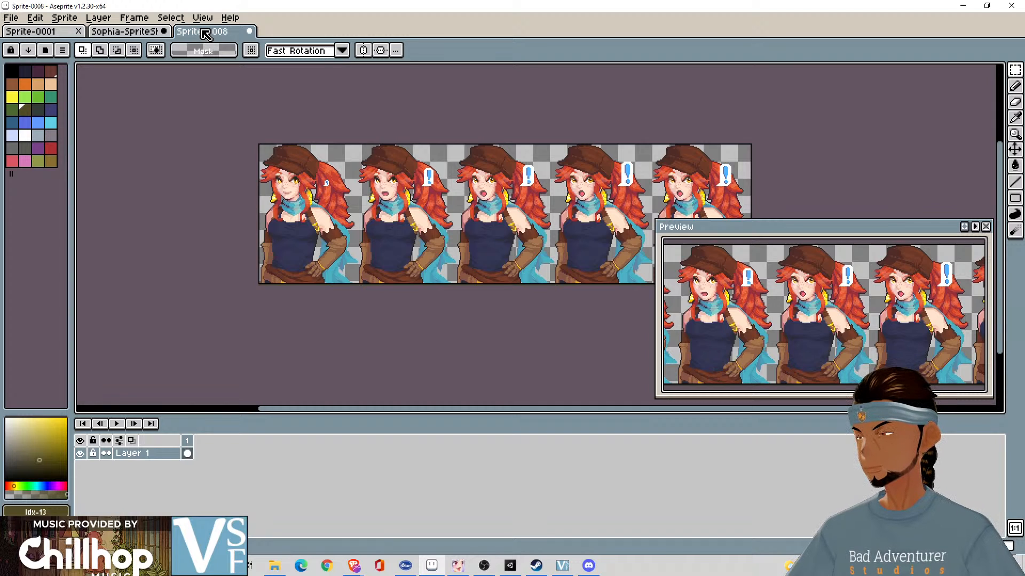
- Export the pasted surprised row as a sprite sheet named Surprised.png in the Pixel Animations folder
left_click(10, 19)
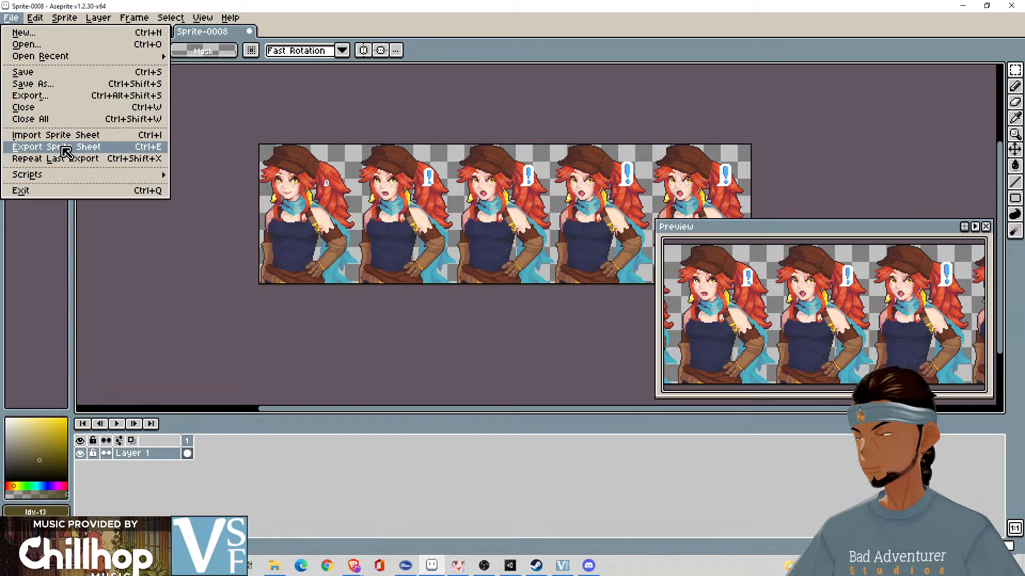
left_click(64, 150)
left_click(576, 275)
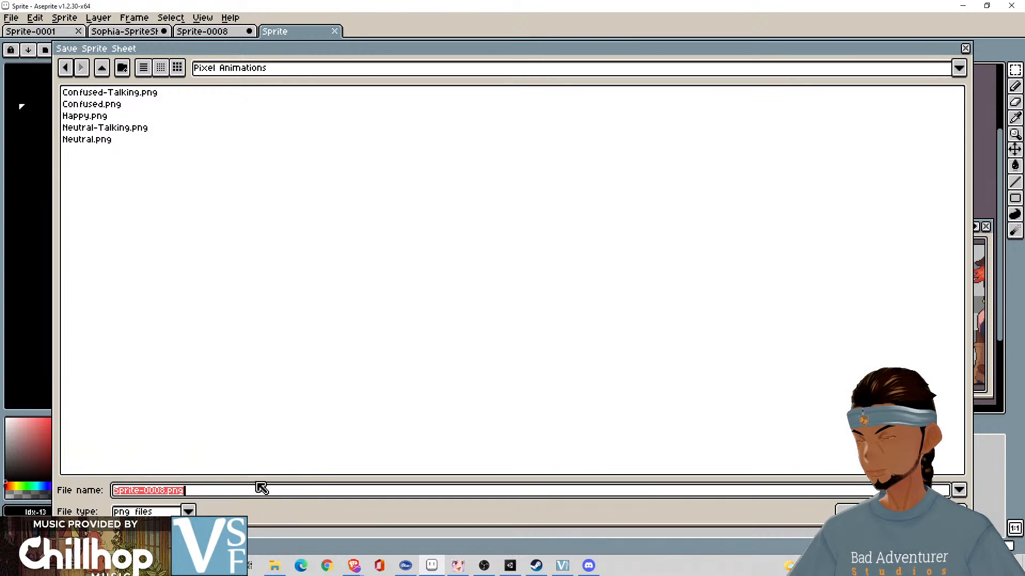
key("Home")
key("Delete")
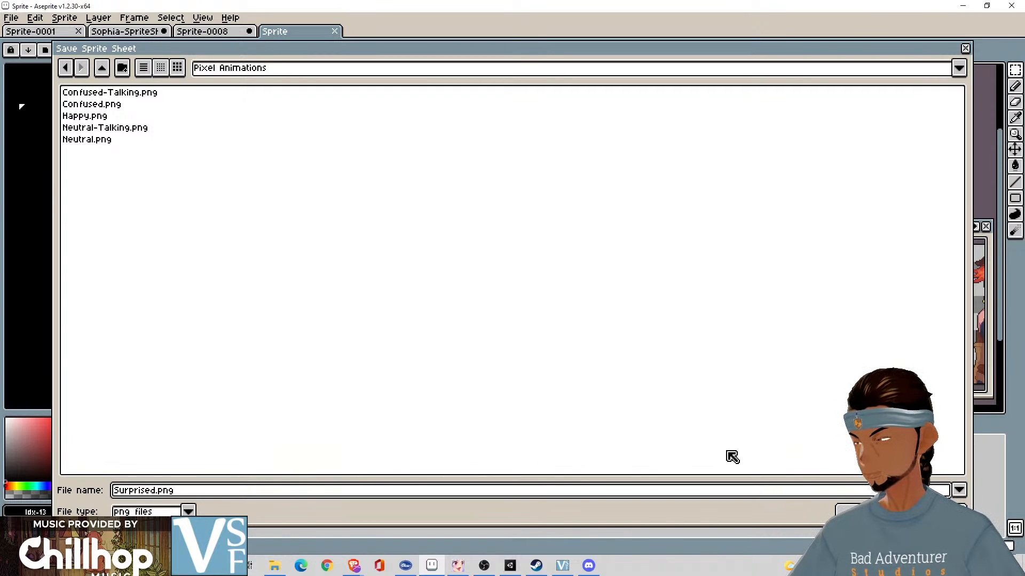
key("Return")
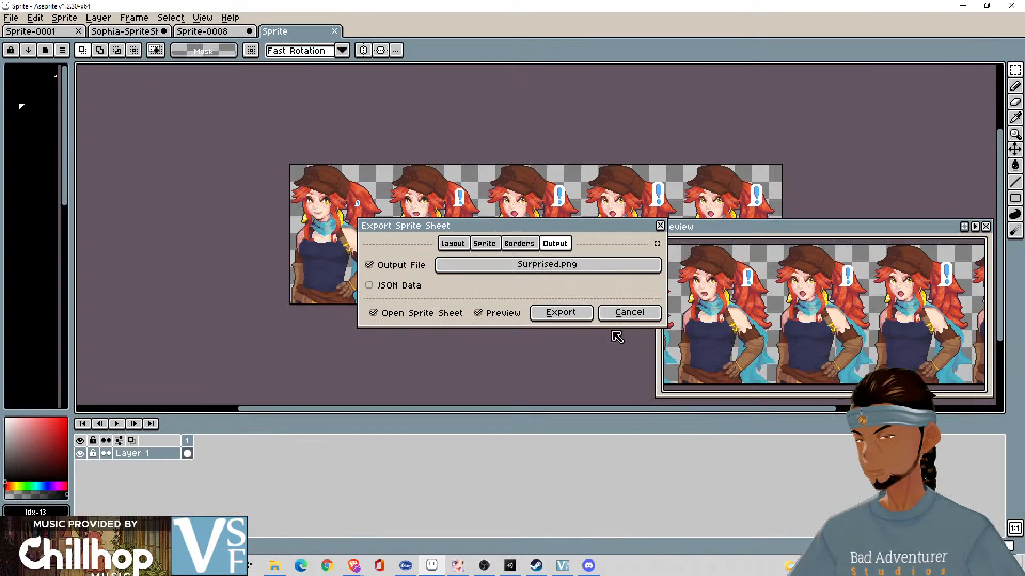
left_click(558, 312)
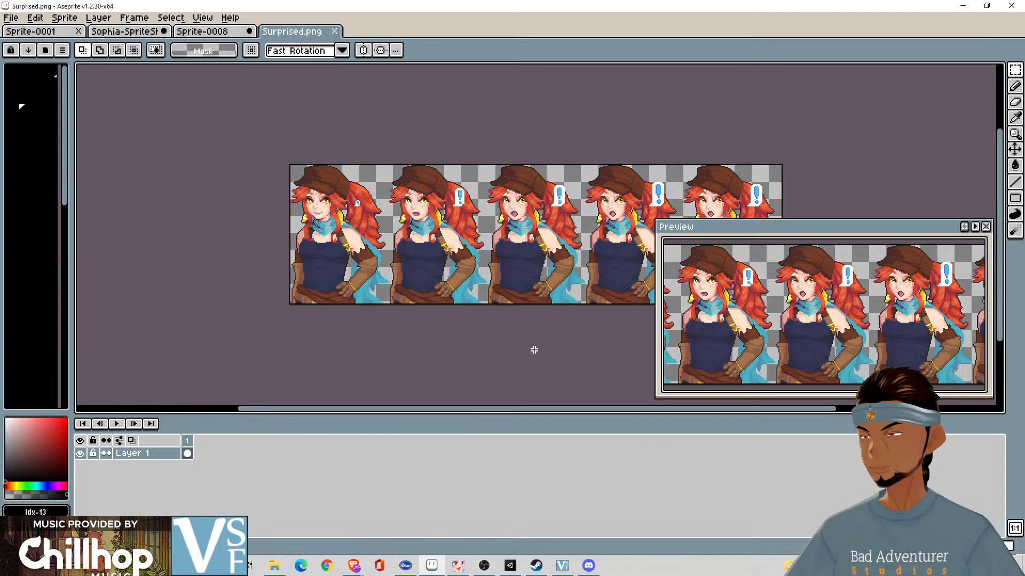
- Close the exported Surprised.png, and close Sprite-0008 without saving its changes
left_click(335, 31)
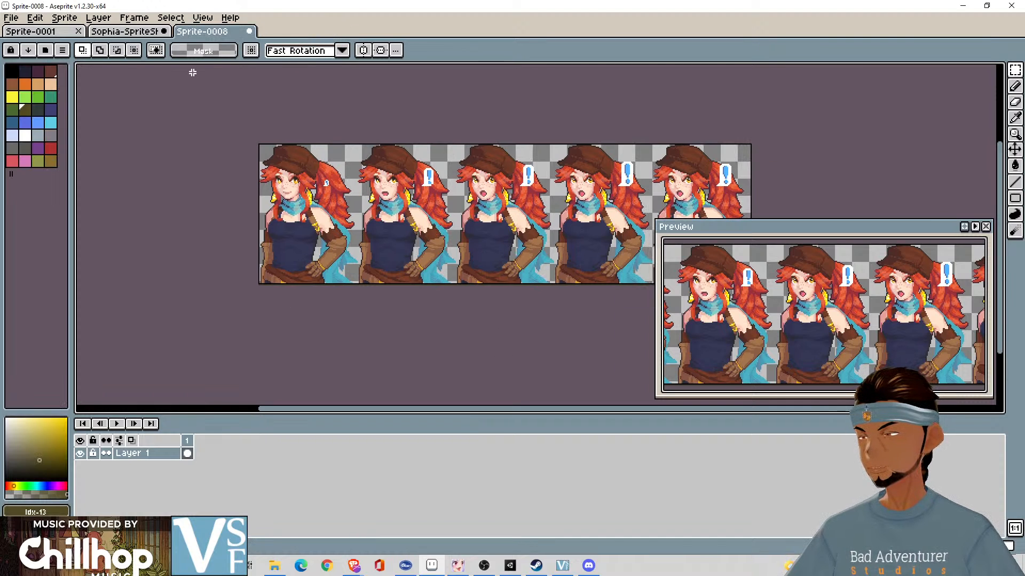
left_click(249, 34)
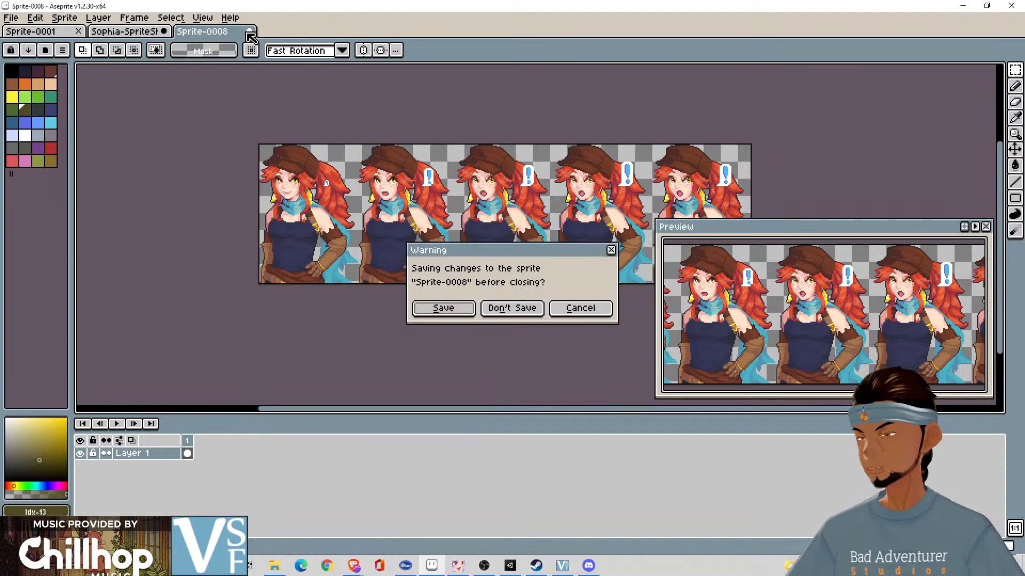
left_click(539, 305)
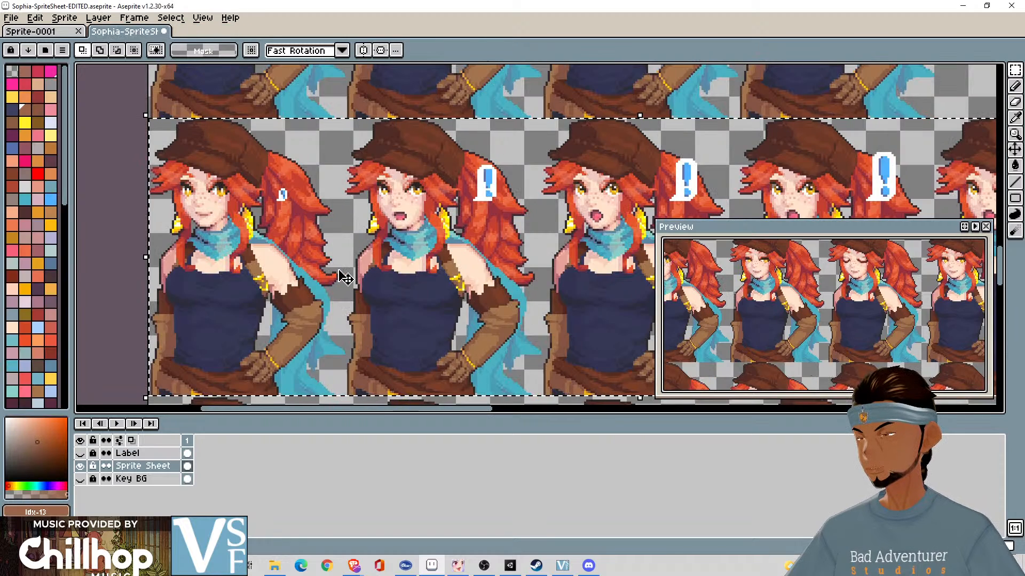
- Select and copy the row of four laughing frames below the surprised row in the Sophia sprite sheet
scroll(343, 274, "down", 3)
scroll(460, 221, "up", 3)
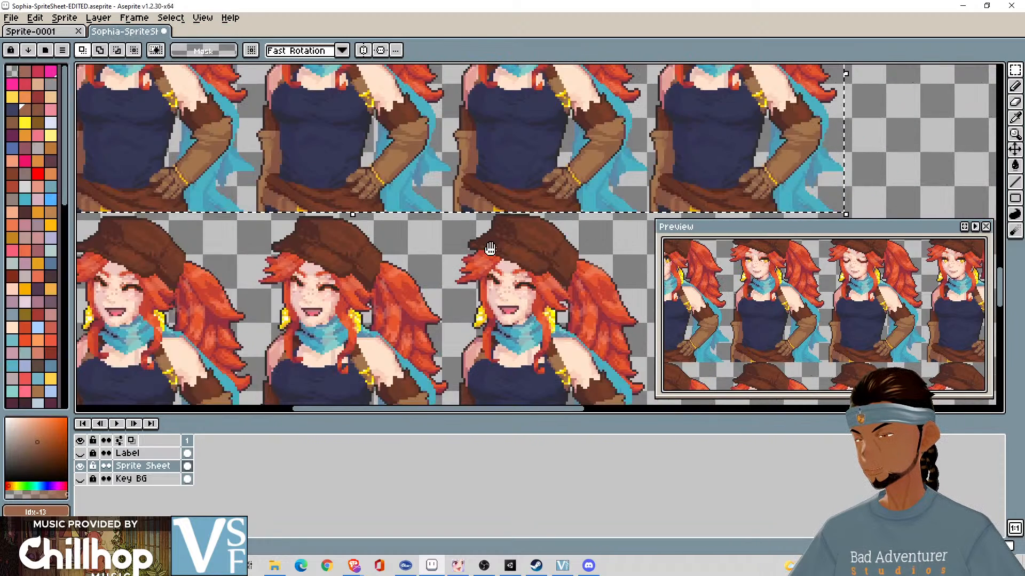
scroll(243, 165, "down", 2)
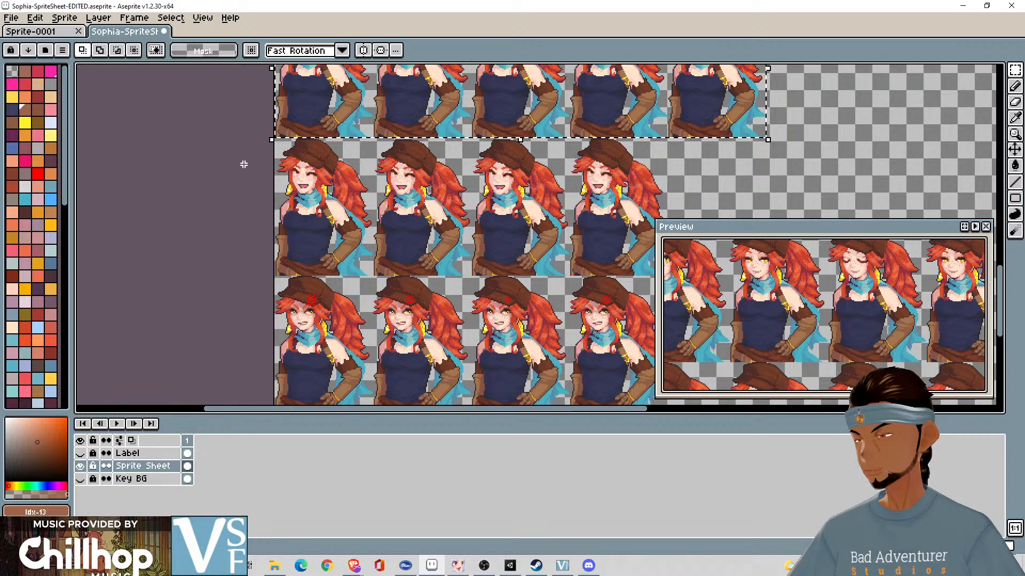
left_click(244, 164)
scroll(271, 139, "up", 2)
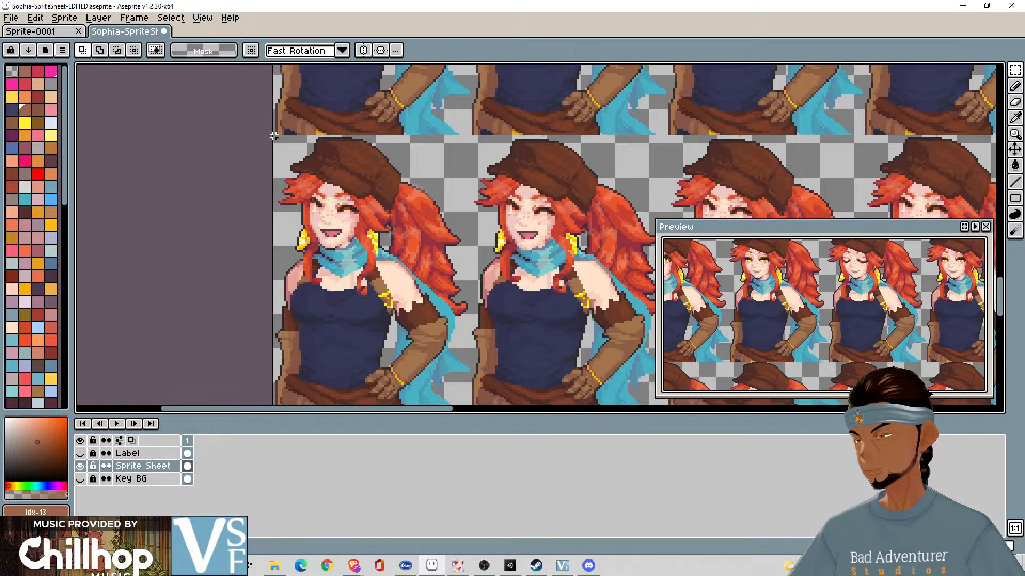
left_click_drag(273, 135, 594, 348)
scroll(389, 343, "up", 1)
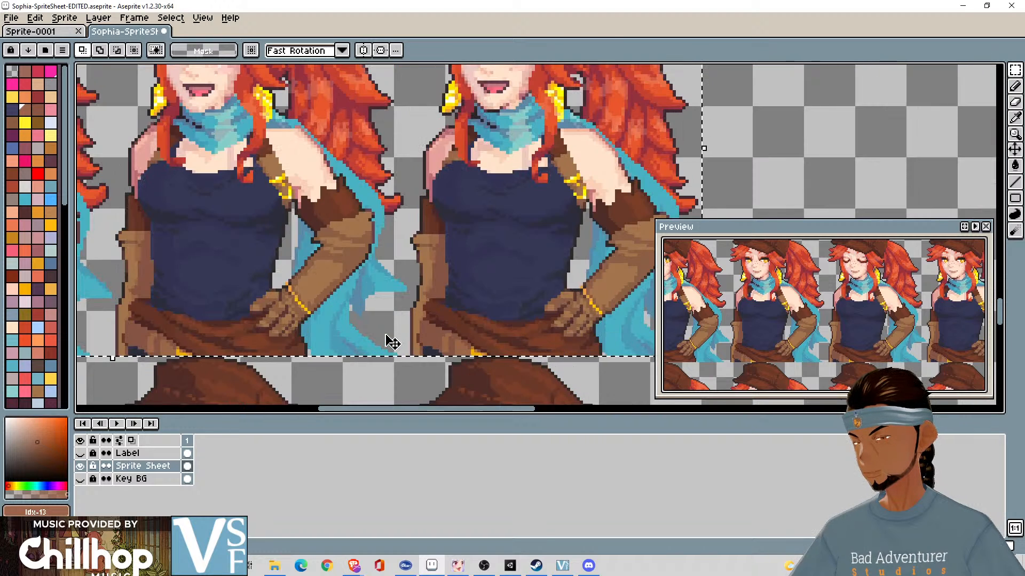
scroll(389, 343, "down", 3)
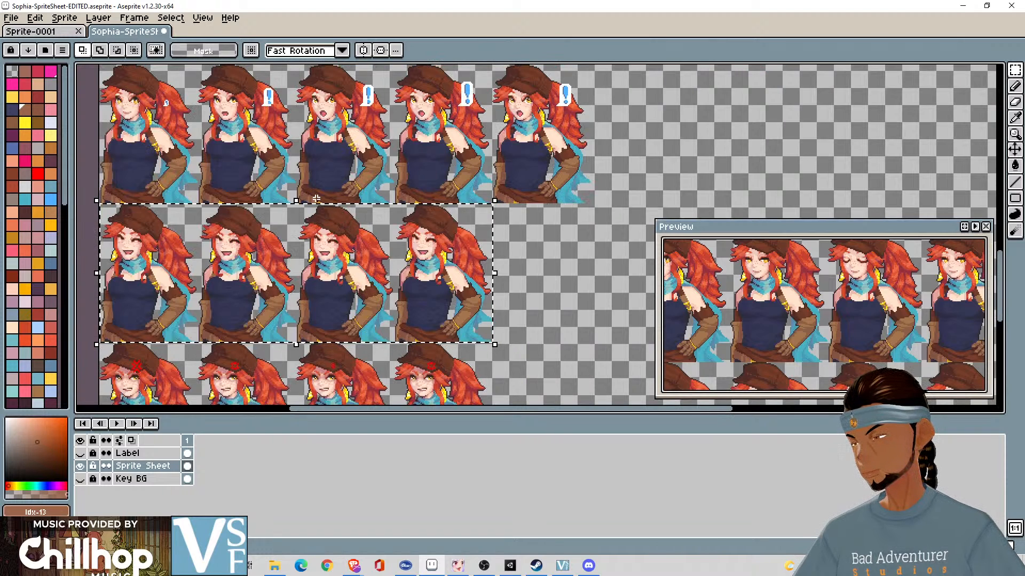
- Create a new sprite at the copied row's size and paste the four laughing frames into it
left_click(10, 18)
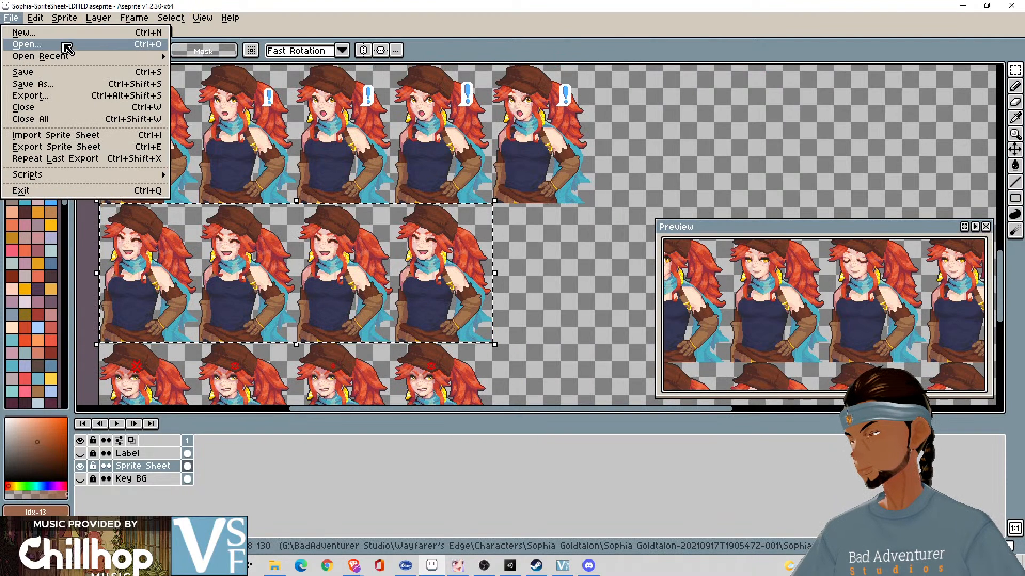
left_click(67, 34)
left_click(499, 386)
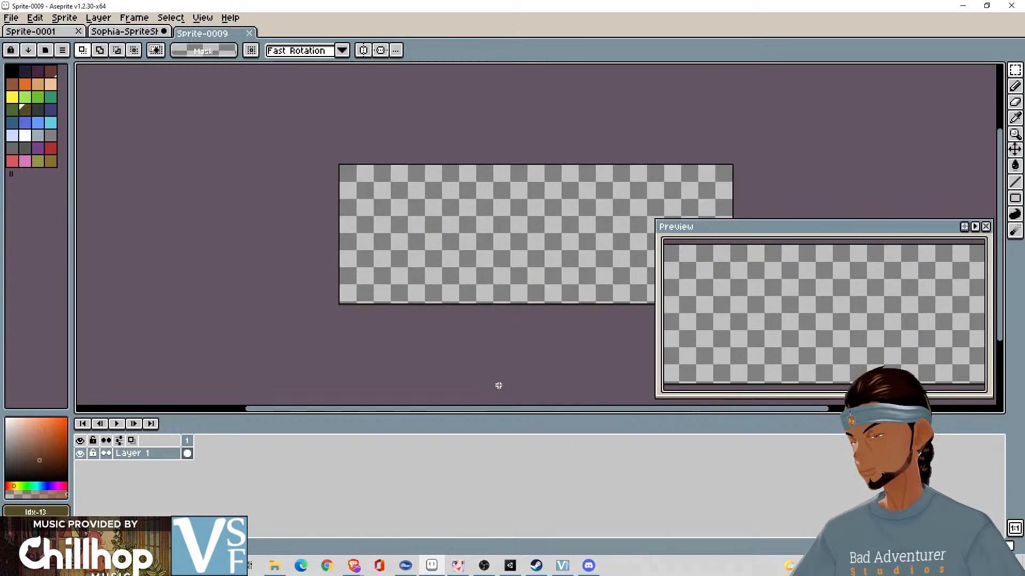
key("ctrl+v")
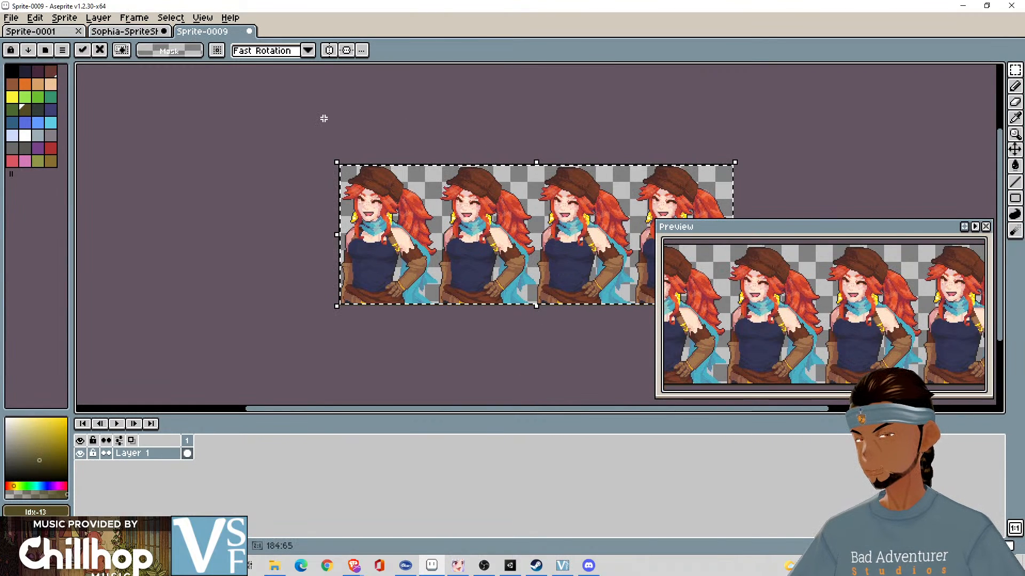
left_click(252, 108)
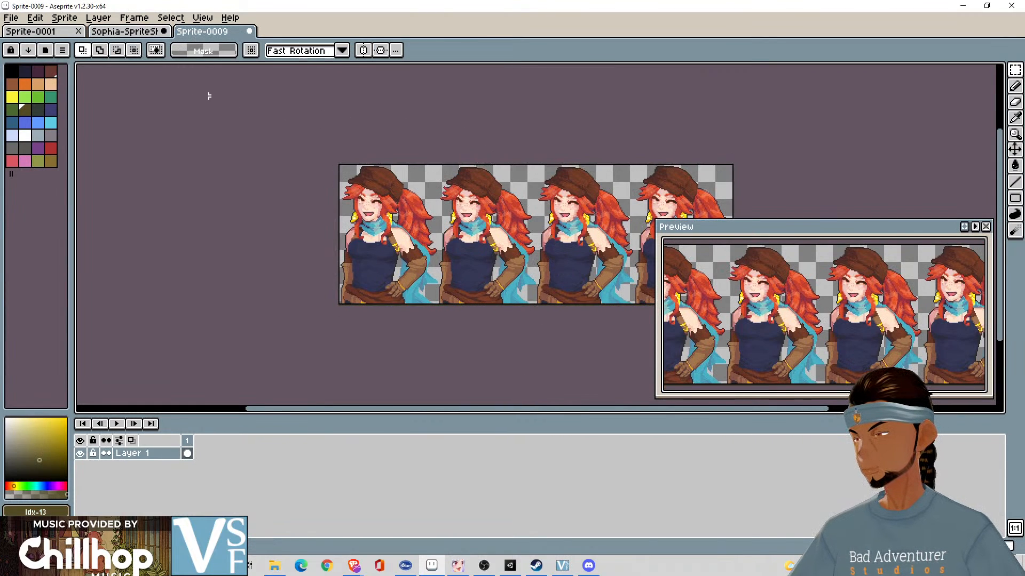
- Export the pasted laughing row as a sprite sheet named Laughing.png in the Pixel Animations folder
left_click(11, 18)
left_click(86, 151)
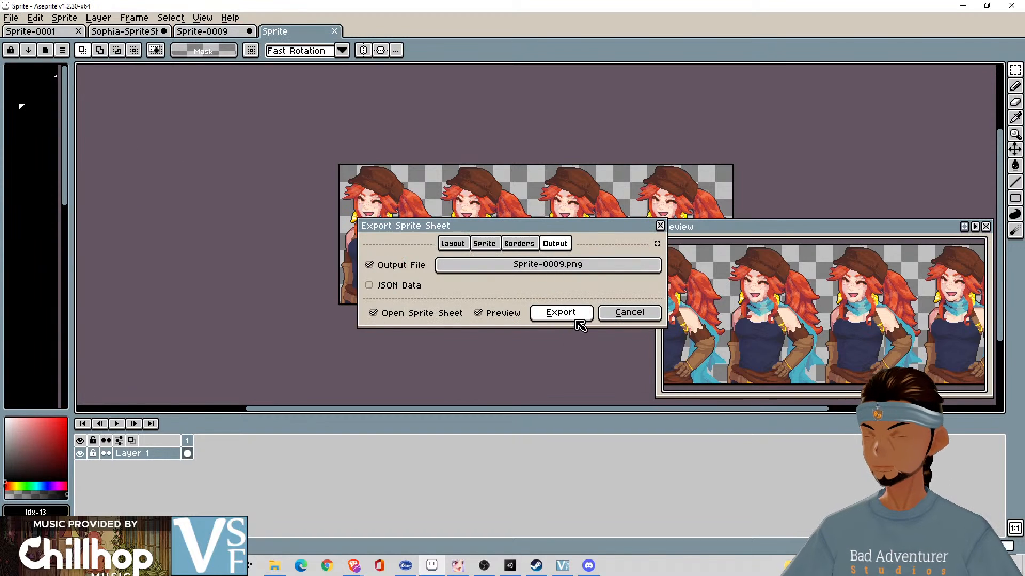
left_click(595, 266)
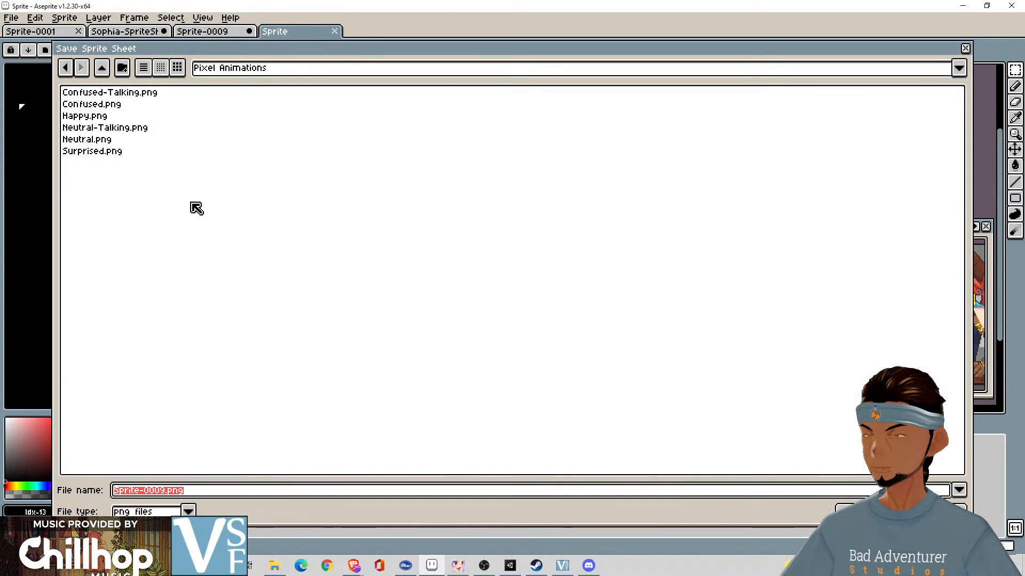
key("Home")
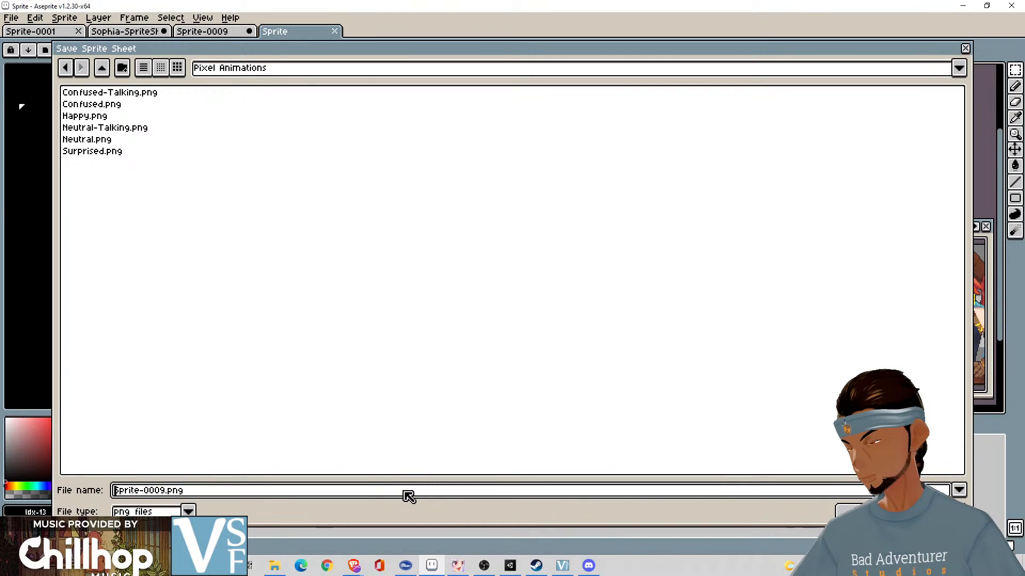
key("Delete")
key("Delete")
key("Delete")
key("Delete")
key("Delete")
key("Delete")
key("Delete")
key("Delete")
key("Delete")
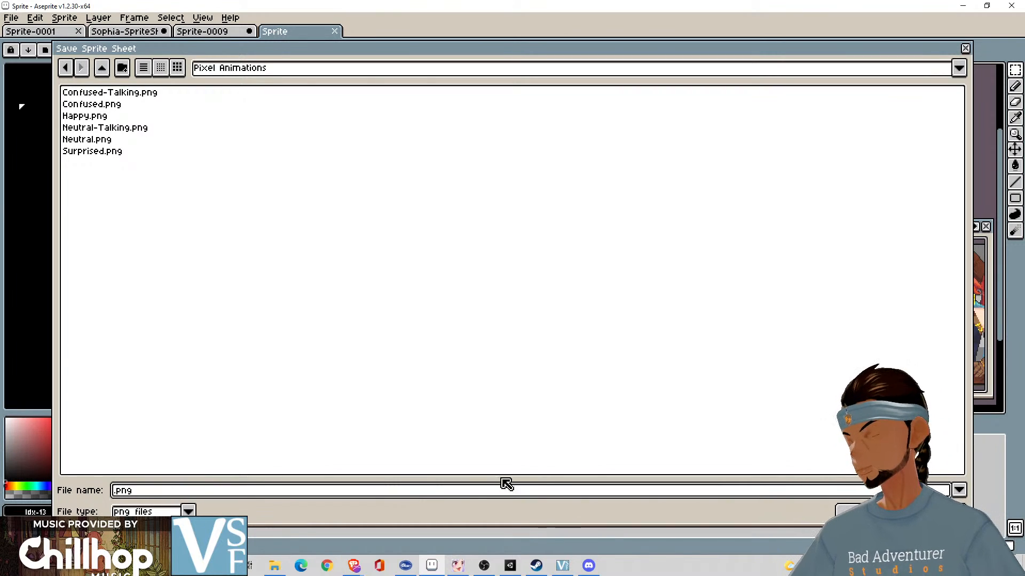
left_click_drag(480, 59, 536, 56)
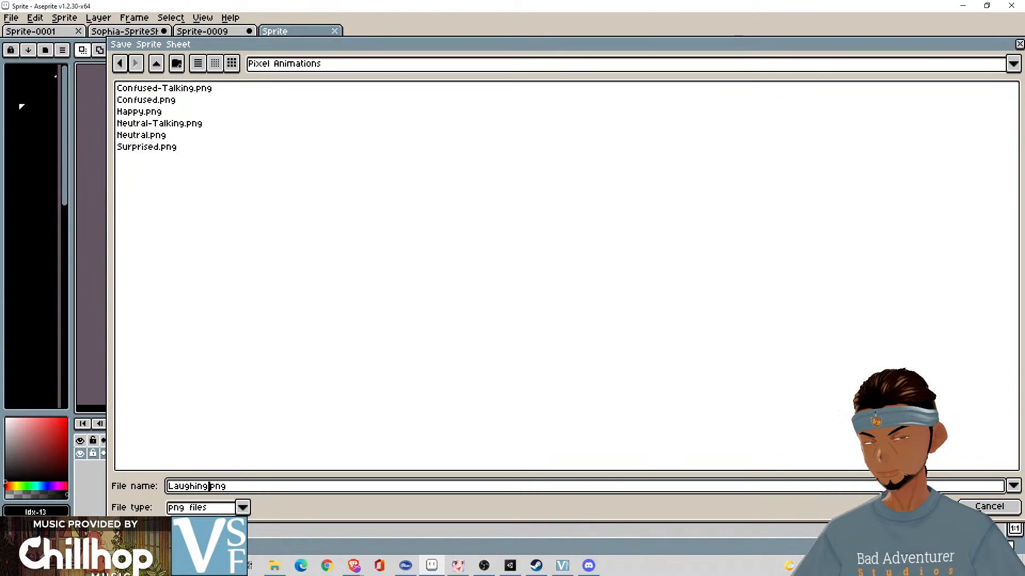
left_click(927, 507)
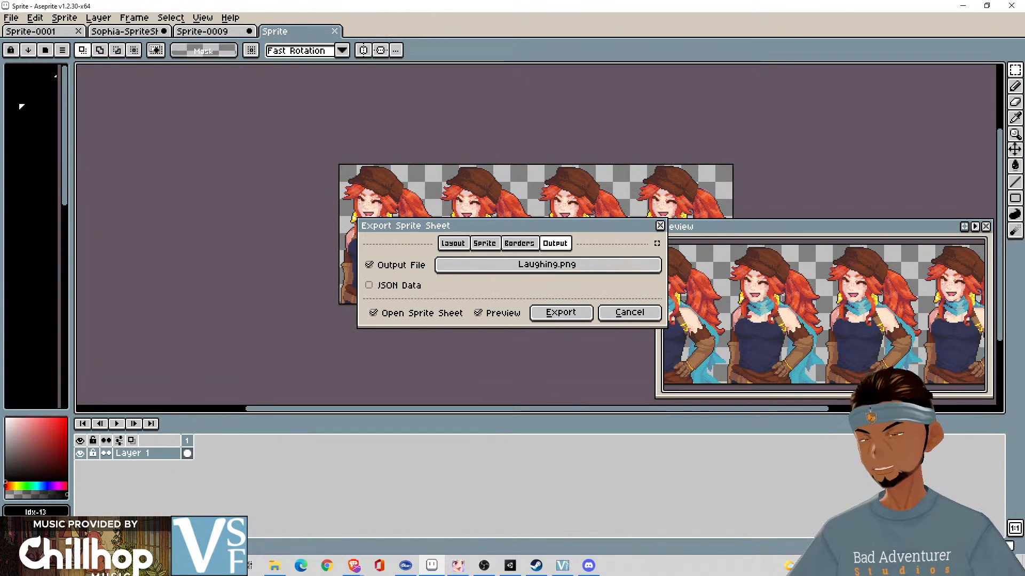
left_click(571, 317)
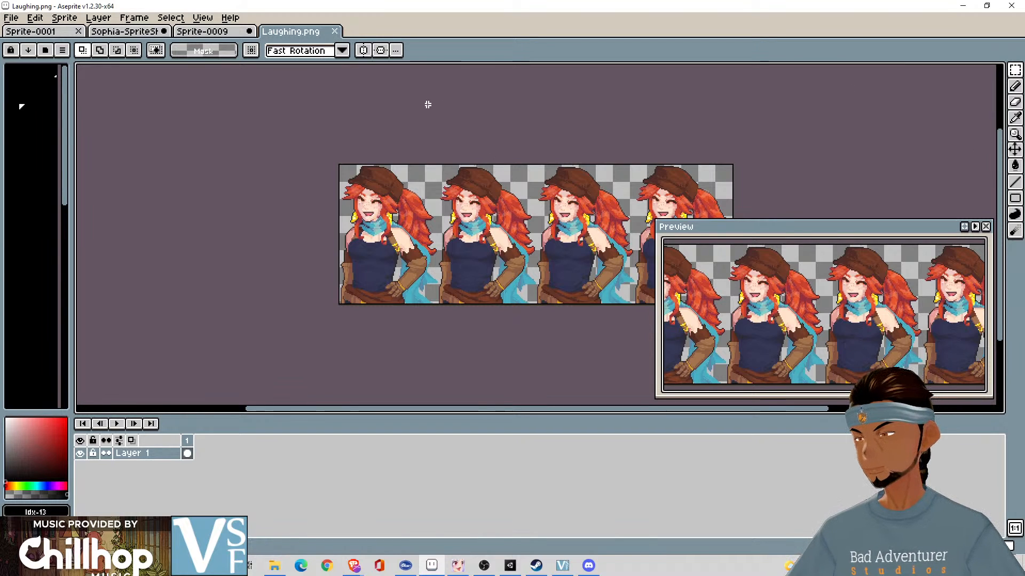
- Close the exported Laughing.png and clear the laughing-row selection in the Sophia sprite sheet
left_click(334, 32)
left_click(124, 31)
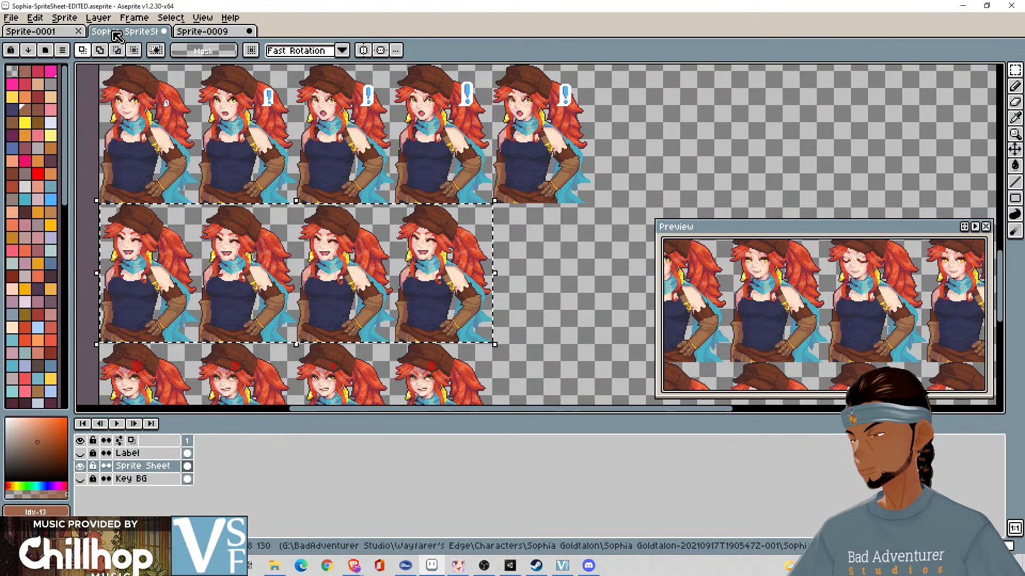
left_click(530, 275)
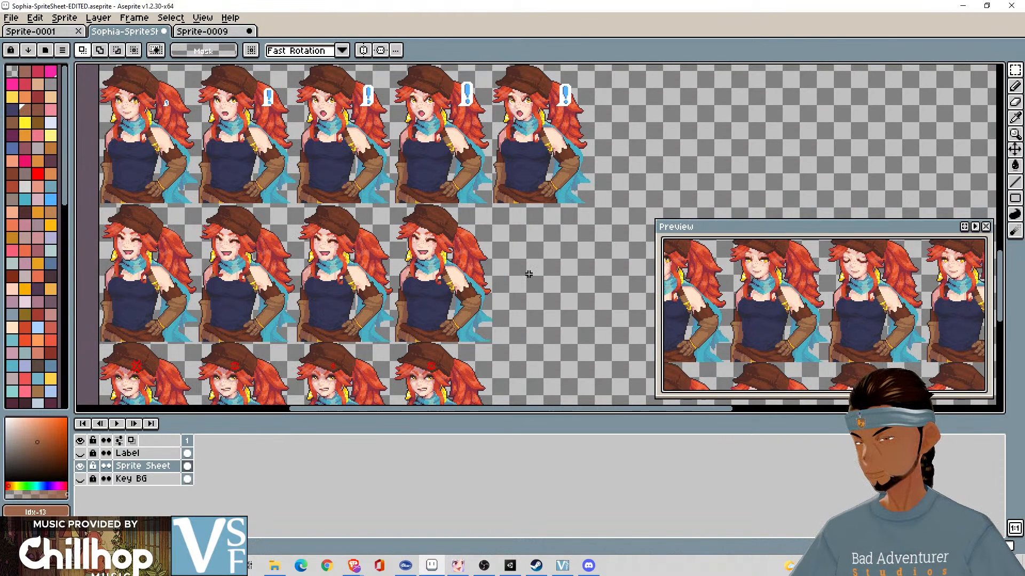
left_click_drag(530, 276, 619, 136)
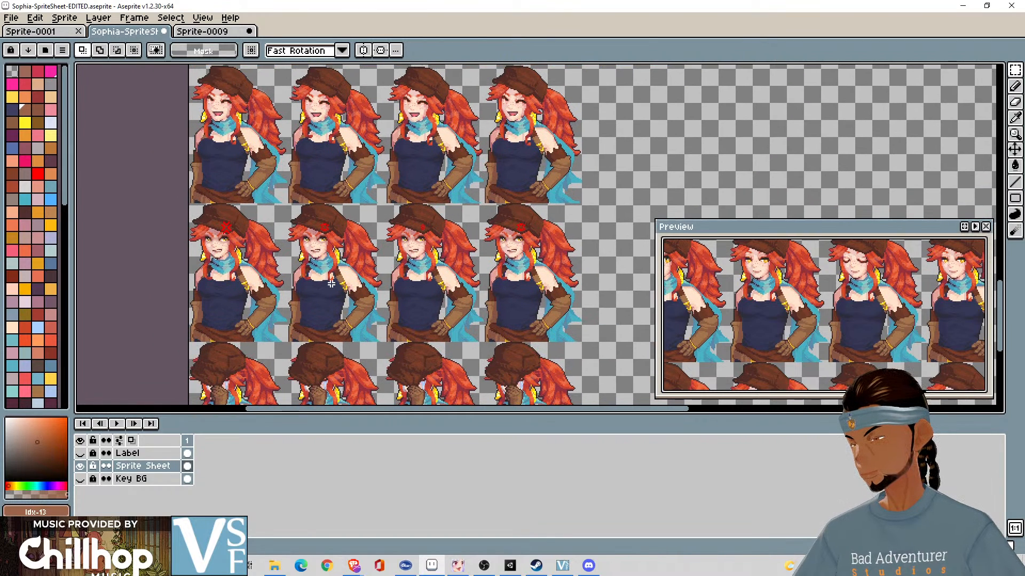
scroll(333, 278, "up", 1)
scroll(334, 277, "down", 1)
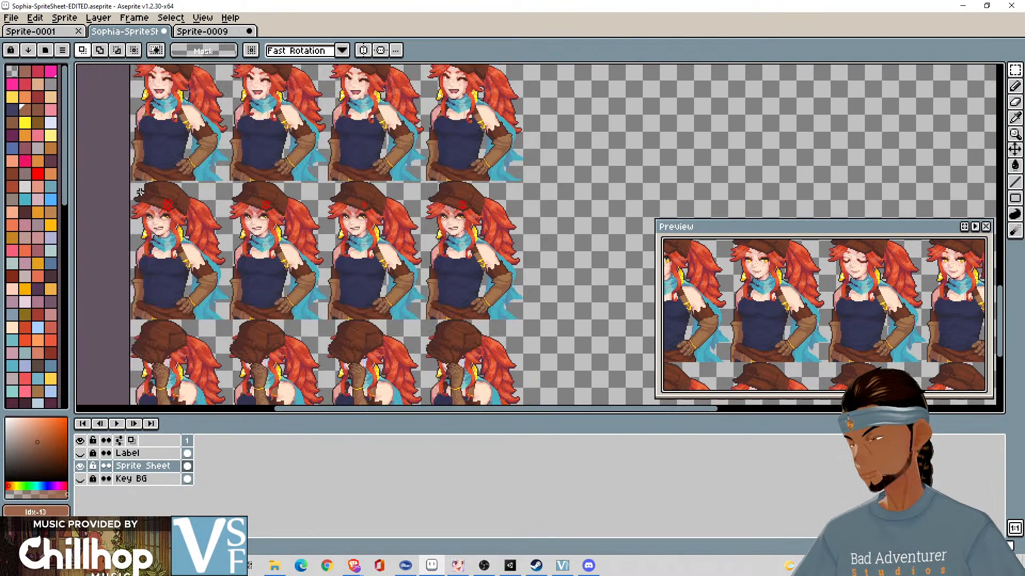
left_click_drag(130, 184, 239, 202)
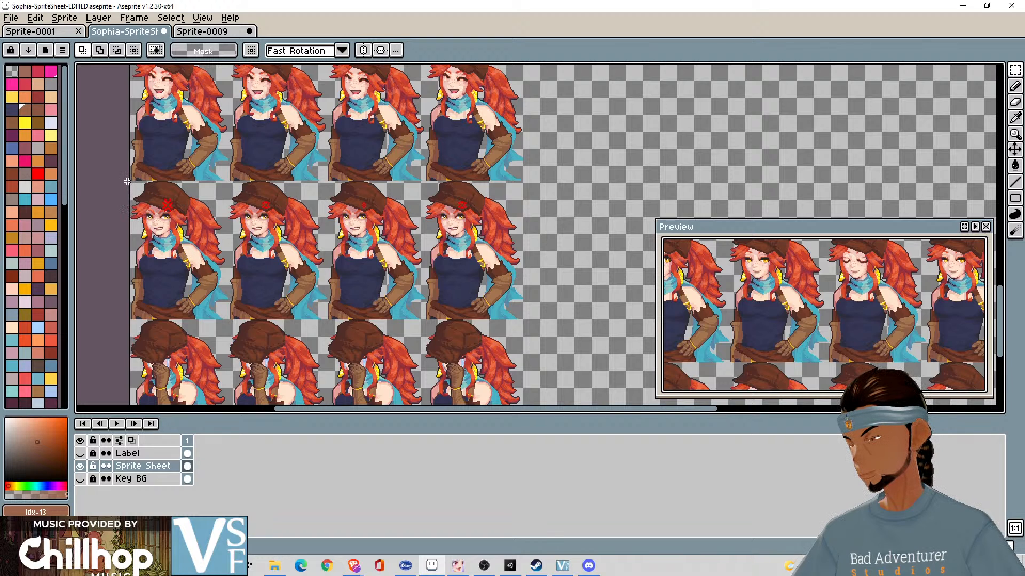
left_click_drag(129, 183, 364, 248)
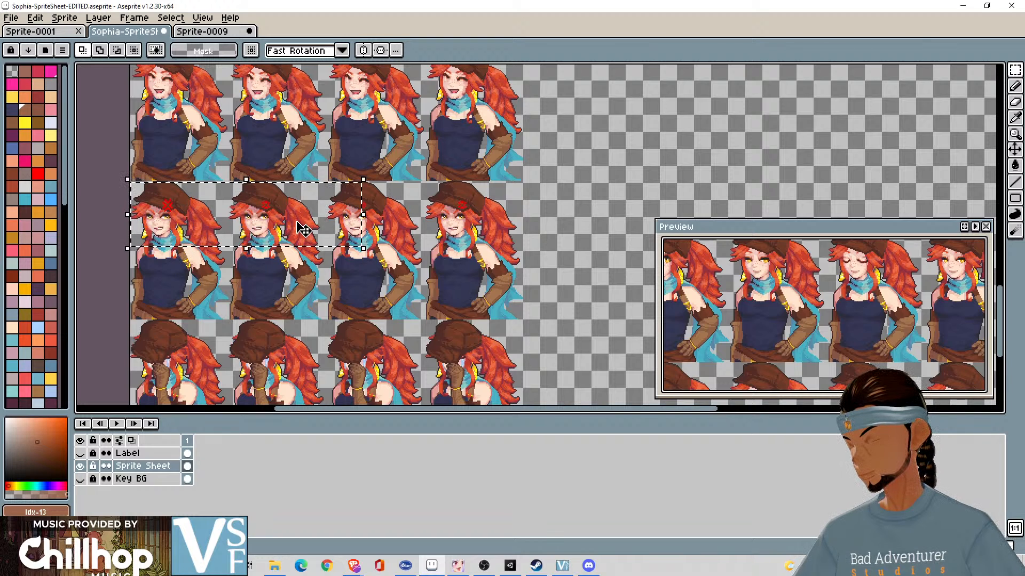
left_click(454, 203)
- Copy the four angry frames below the laughing row in the Sophia sprite sheet and paste them in place of the laughing frames in Sprite-0009
scroll(455, 202, "up", 2)
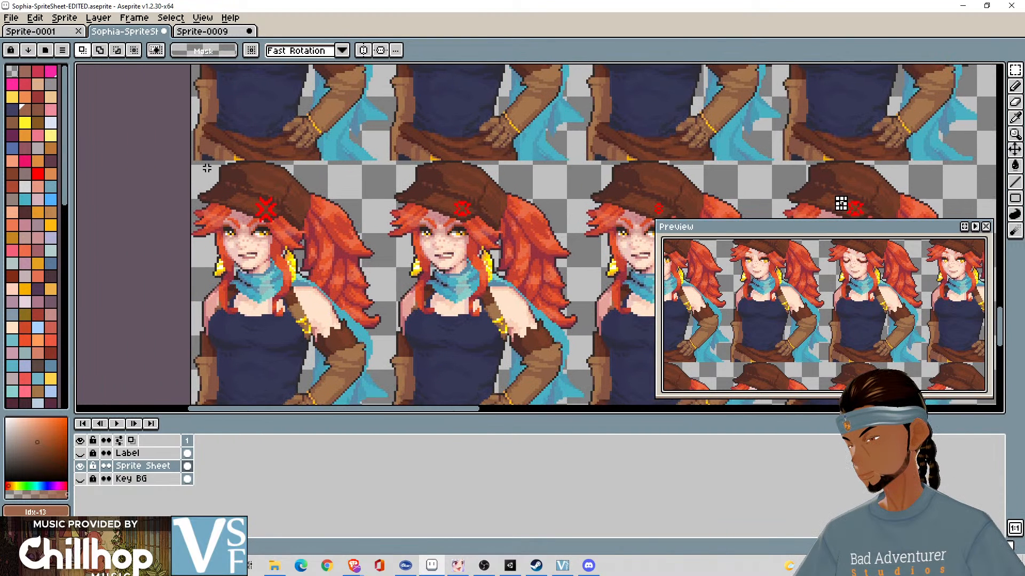
left_click_drag(190, 161, 537, 279)
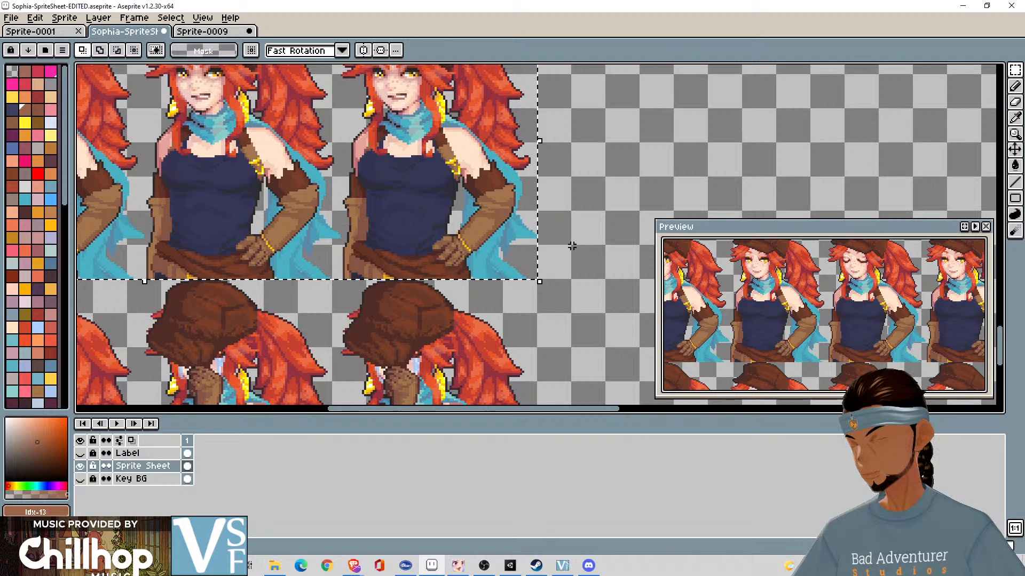
left_click(202, 32)
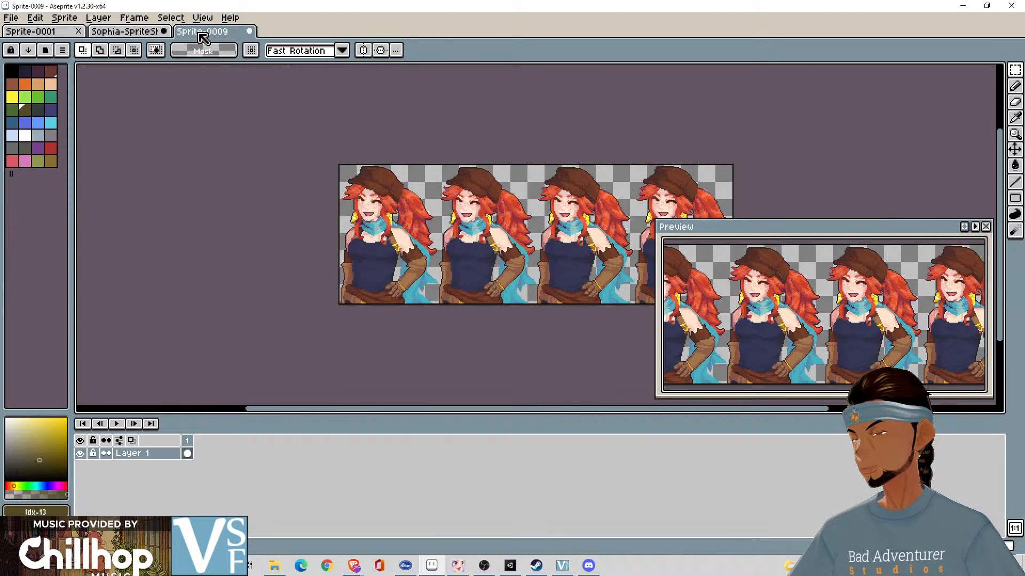
key("ctrl+z")
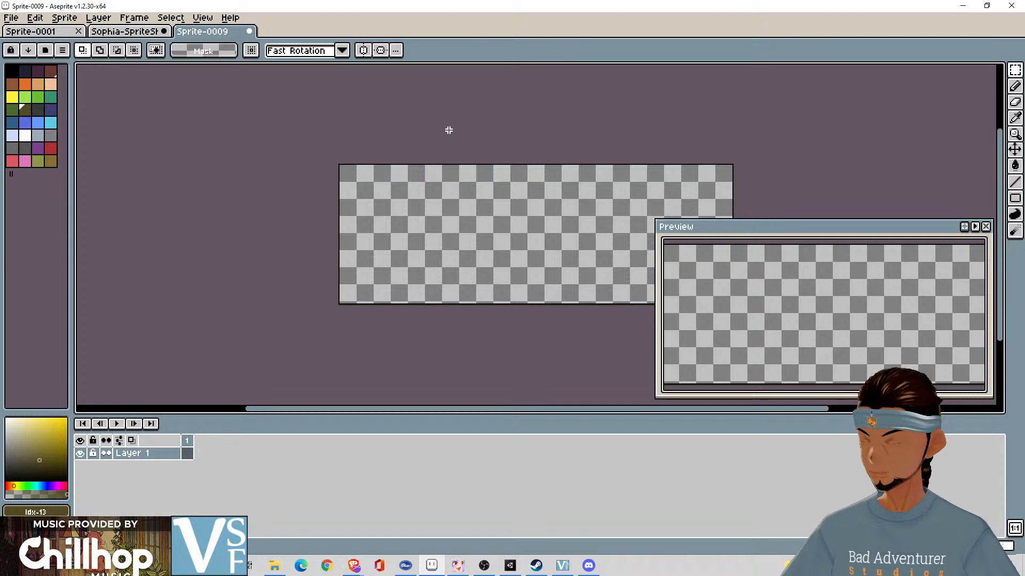
key("ctrl+v")
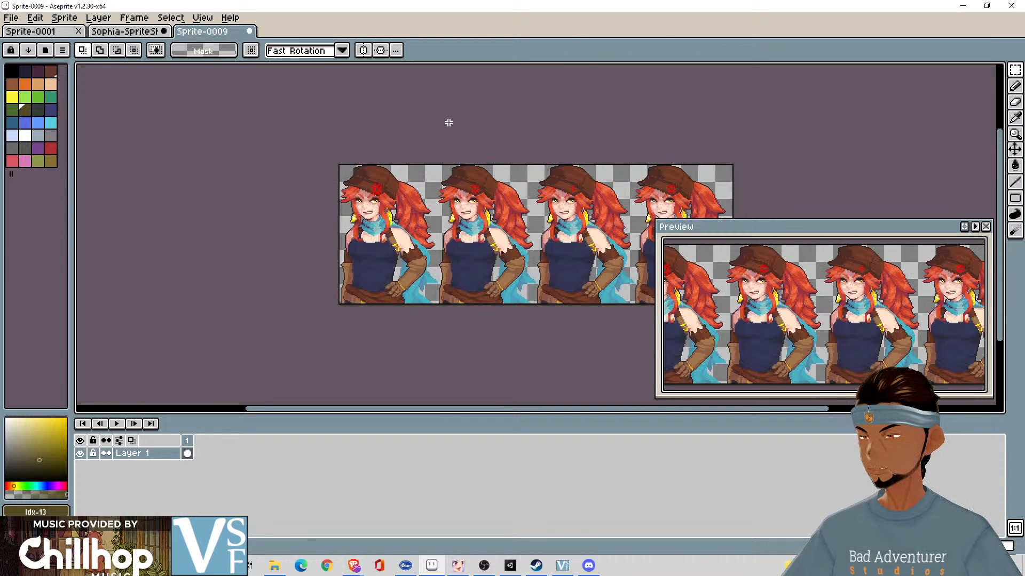
left_click_drag(444, 123, 319, 112)
- Export the pasted angry row as a sprite sheet named Angry.png in the Pixel Animations folder and close the exported file
left_click(12, 17)
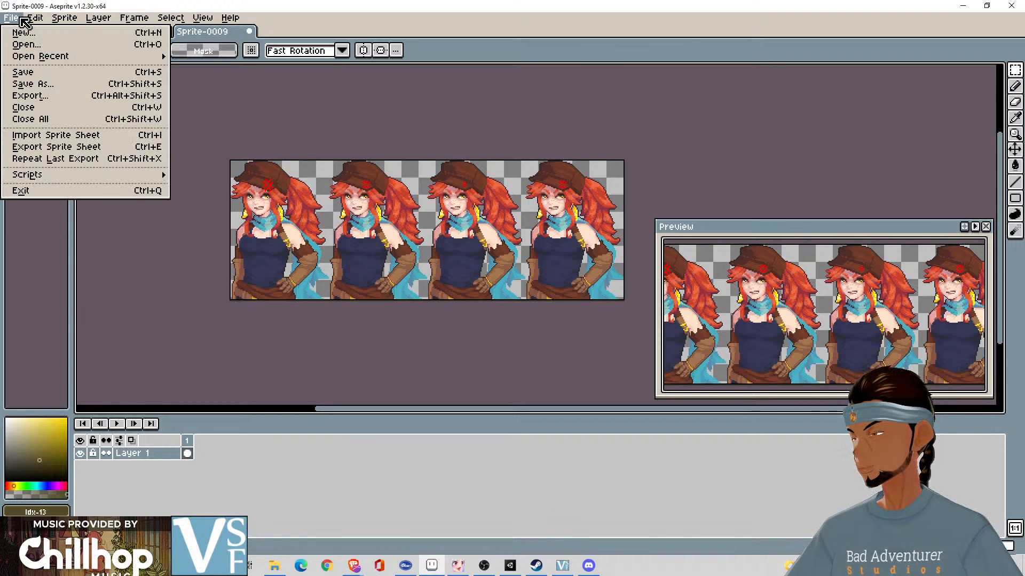
left_click(95, 148)
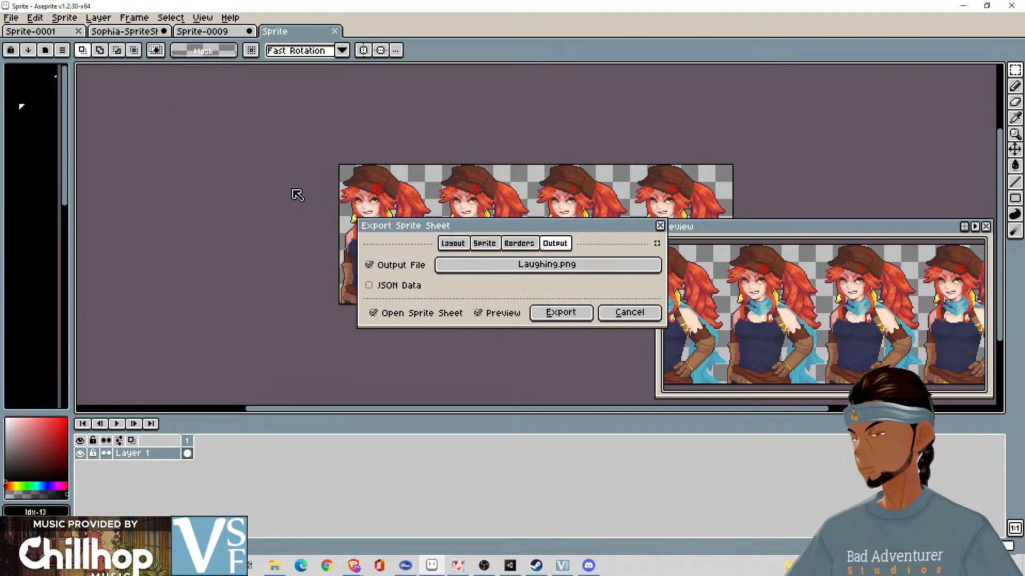
left_click(514, 265)
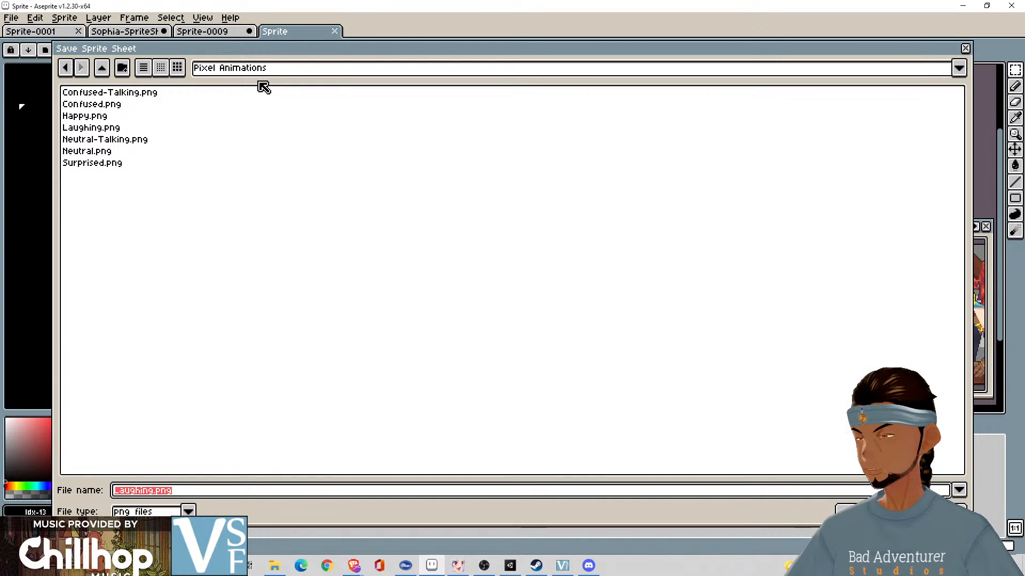
left_click(156, 489)
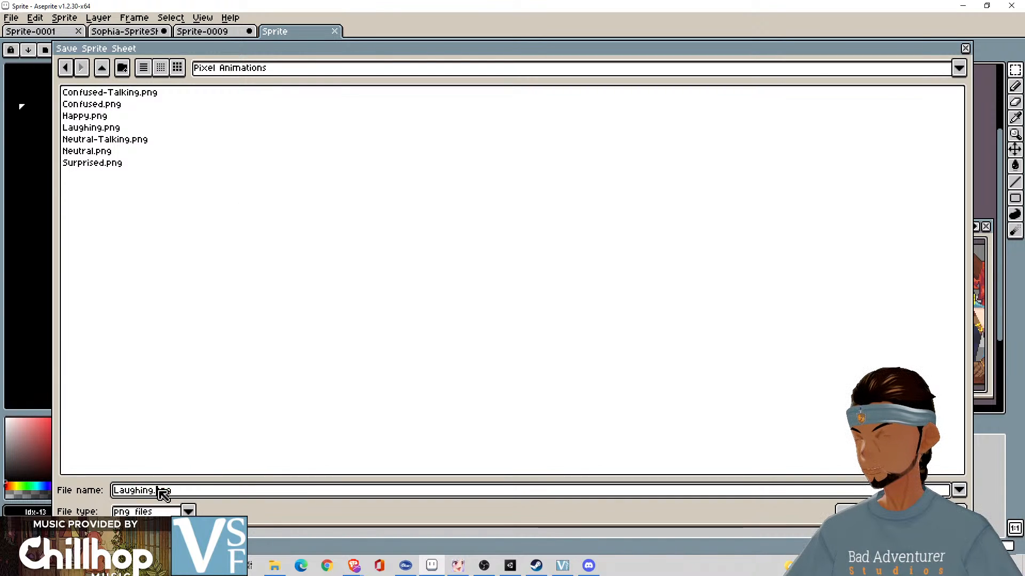
key("shift+Home")
type("Angr")
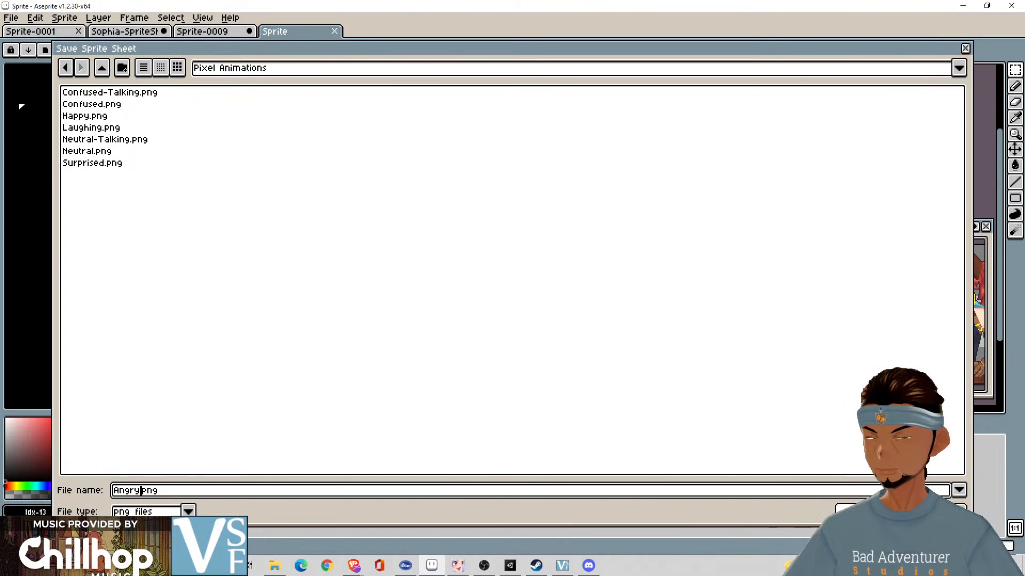
key("Return")
left_click(561, 312)
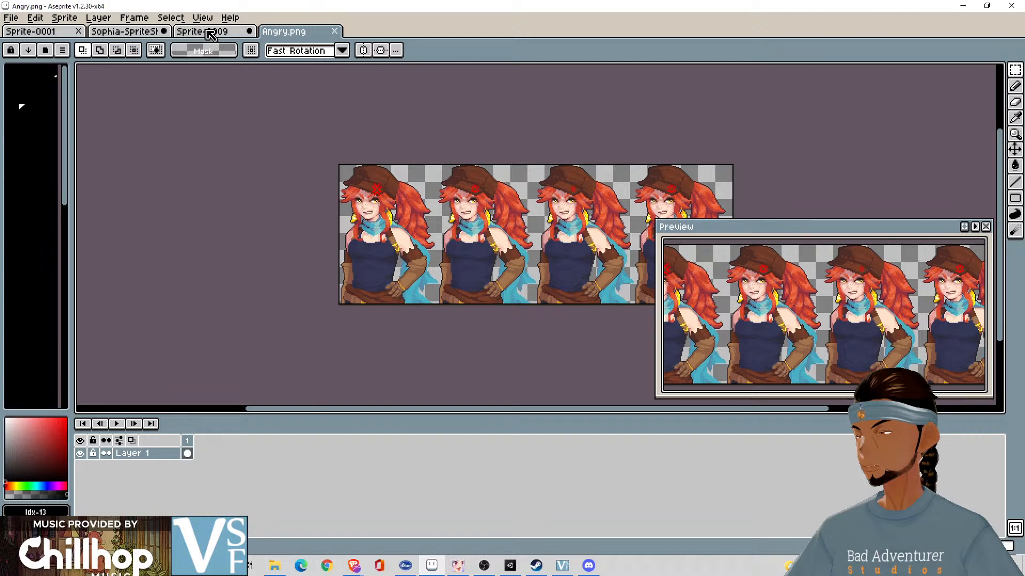
left_click(211, 34)
left_click(279, 35)
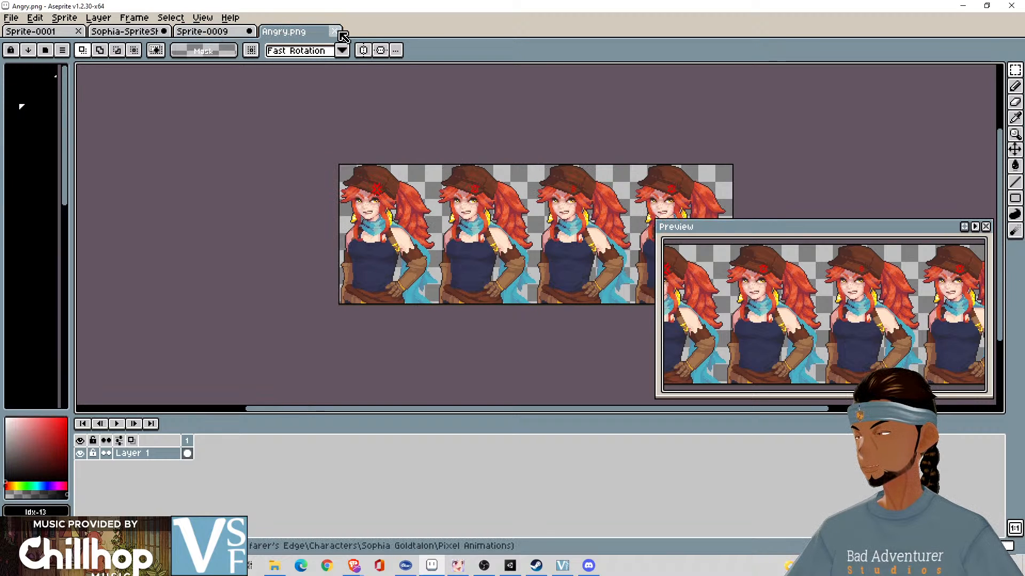
left_click(335, 32)
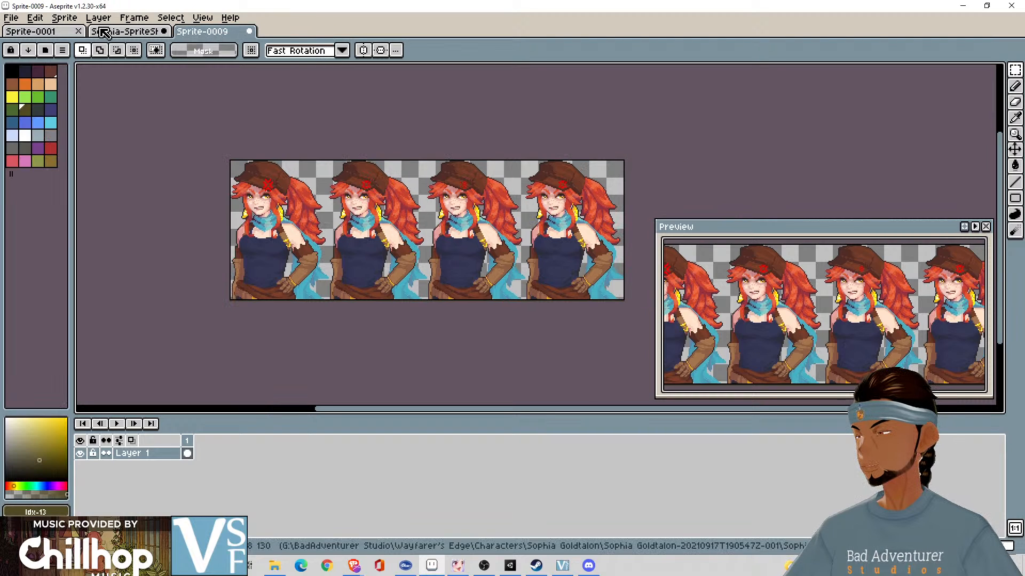
- Open the recent file Laughing.png to check its exported frames, and close it again
left_click(10, 18)
mouse_move(88, 56)
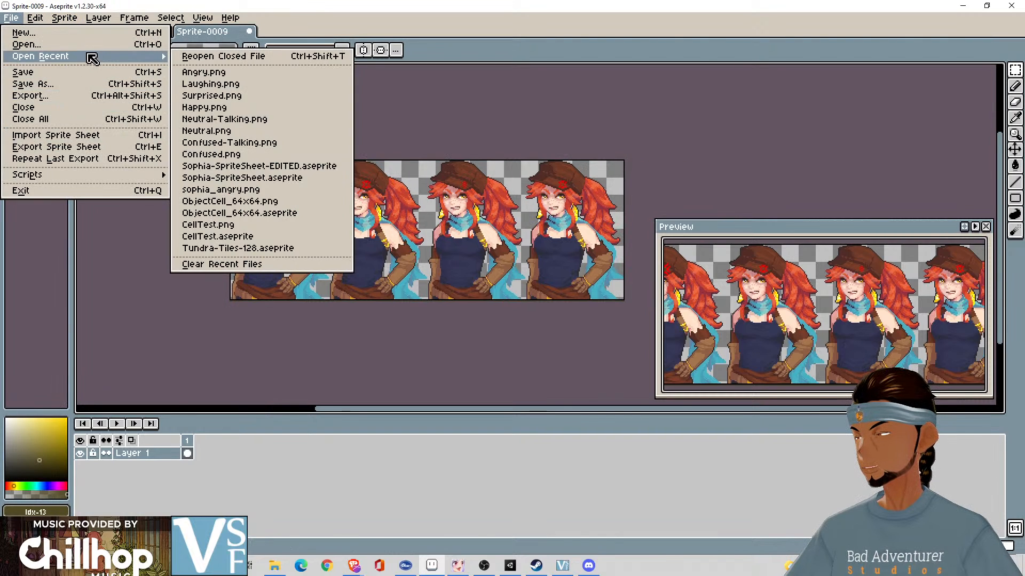
left_click(250, 83)
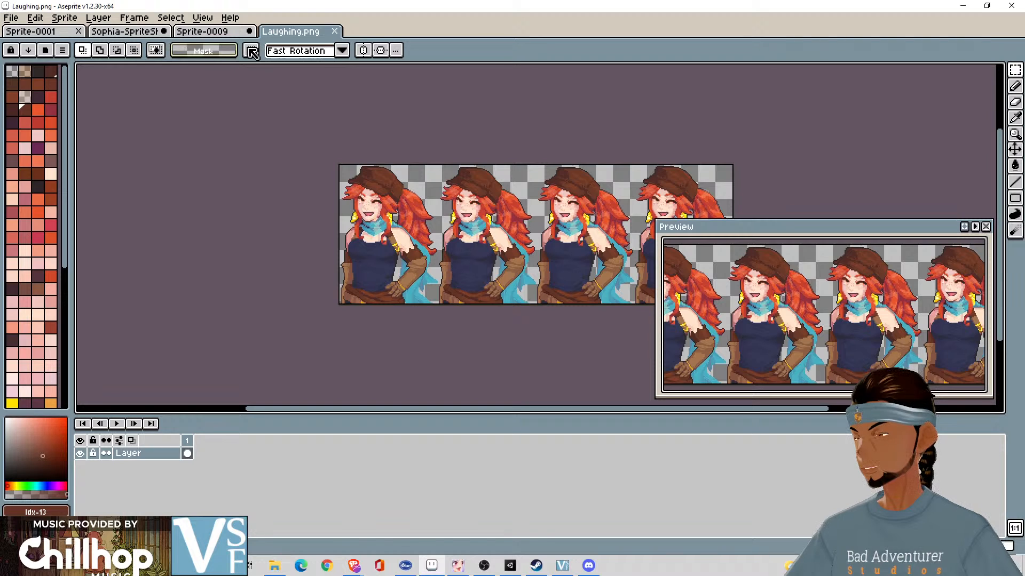
left_click(334, 32)
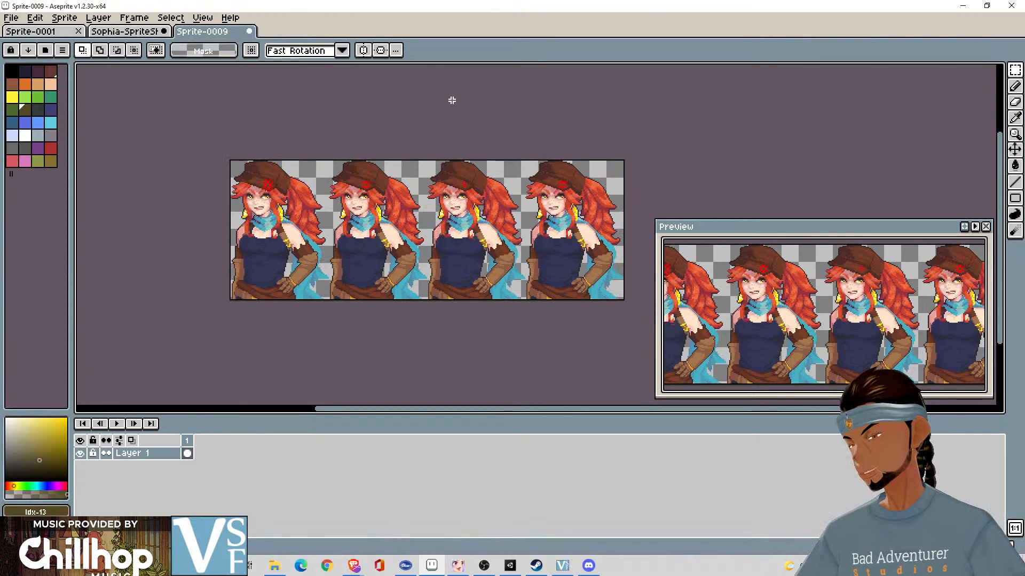
- Clear the angry frames from Sprite-0009, and select and copy the bottom row of four face-covering frames in the Sophia sprite sheet
key("Delete")
left_click(102, 33)
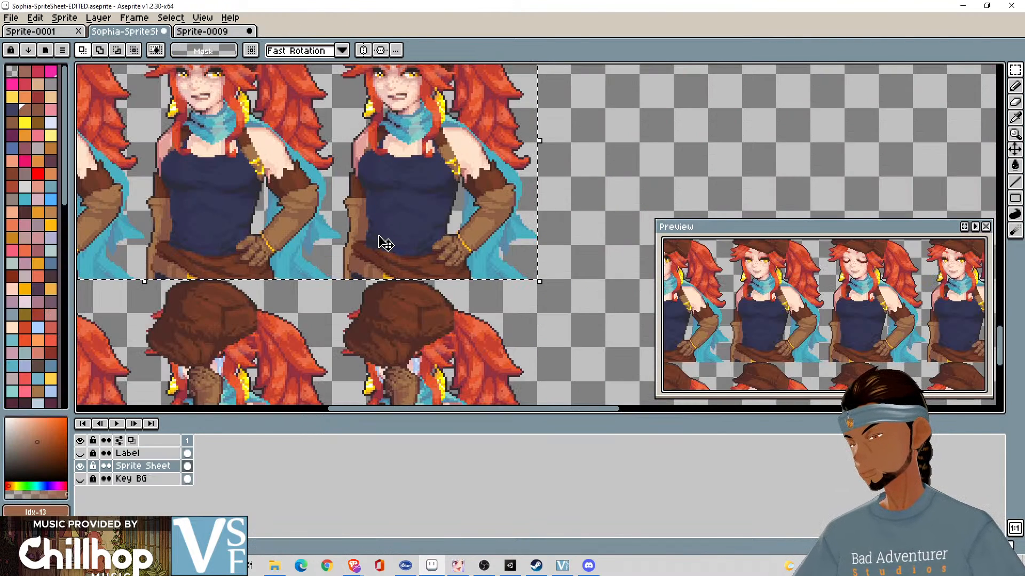
left_click_drag(379, 237, 512, 137)
scroll(693, 132, "down", 1)
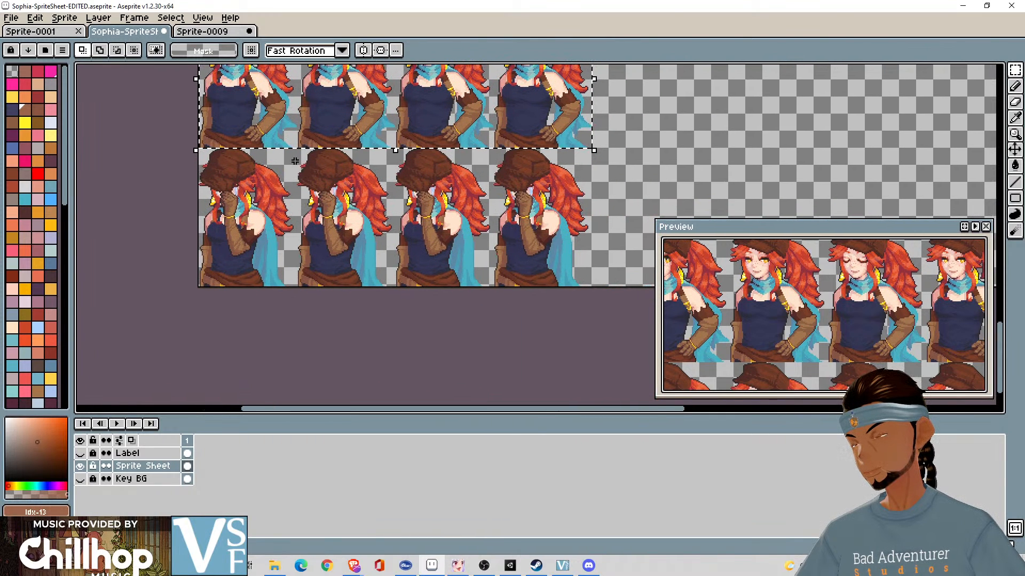
key("ctrl+d")
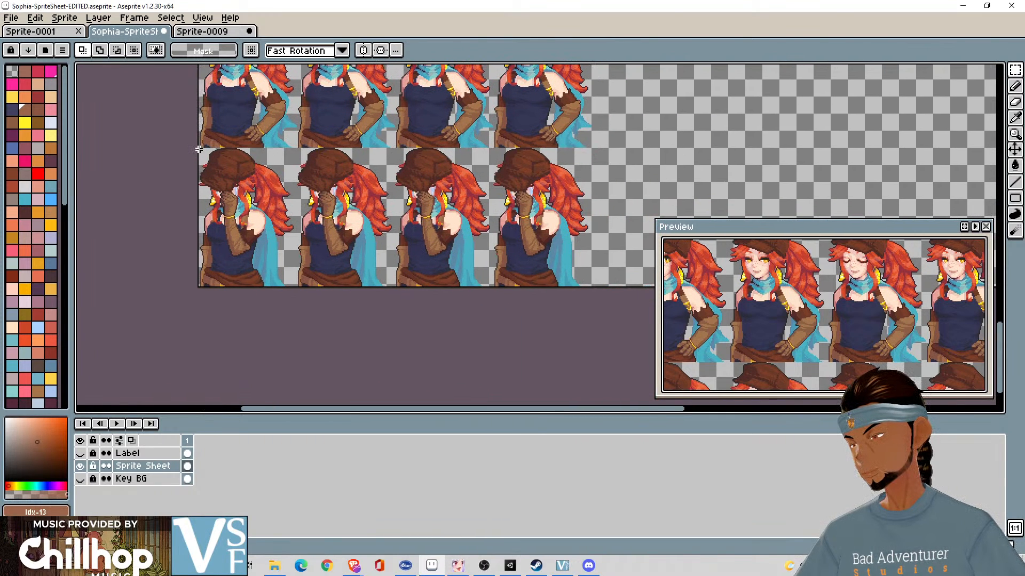
left_click_drag(199, 148, 591, 288)
scroll(633, 195, "up", 1)
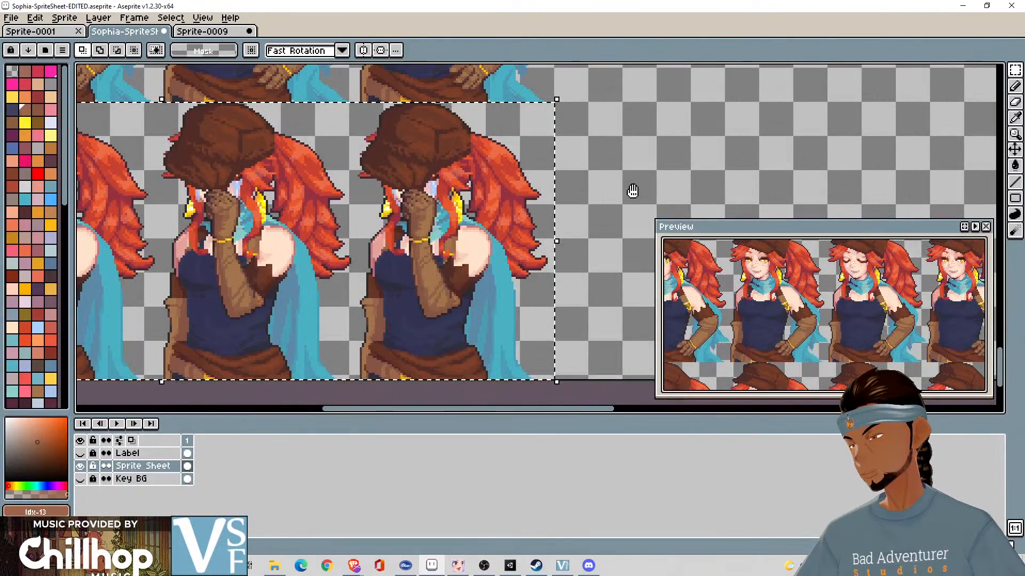
left_click_drag(633, 191, 771, 169)
- Paste the copied face-covering row into the emptied Sprite-0009
left_click(211, 31)
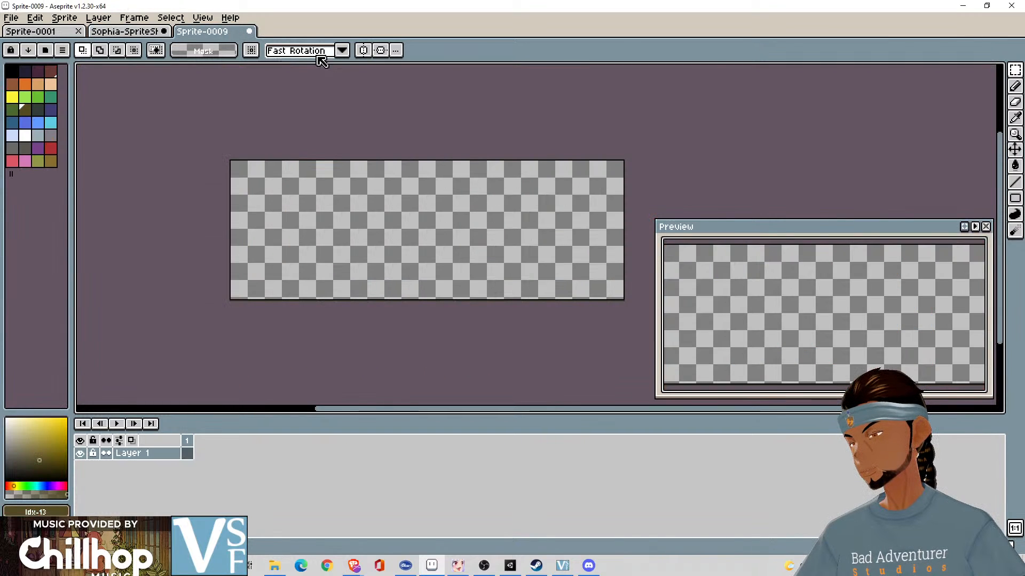
key("ctrl+v")
key("Return")
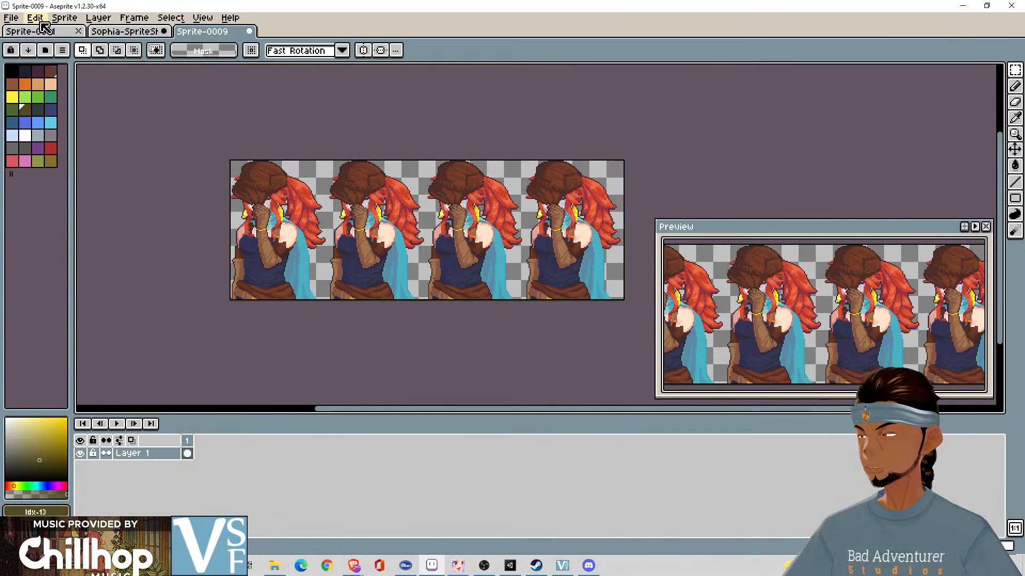
- Export the pasted face-covering row as a sprite sheet named Sad.png in the Pixel Animations folder and close the exported file
left_click(11, 18)
left_click(32, 146)
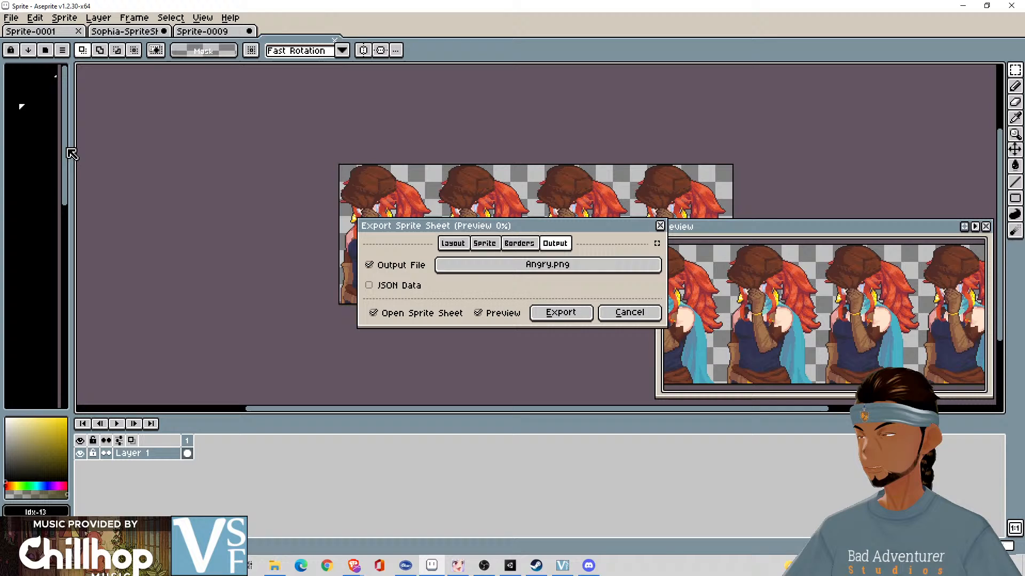
left_click(500, 272)
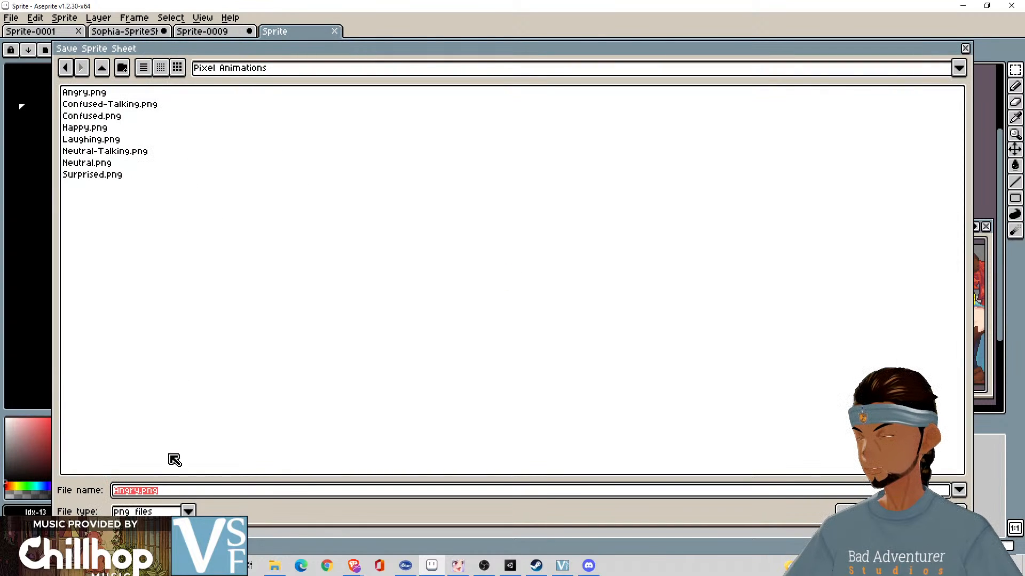
key("Home")
key("Delete")
key("Delete")
key("Delete")
key("Delete")
key("Delete")
key("Delete")
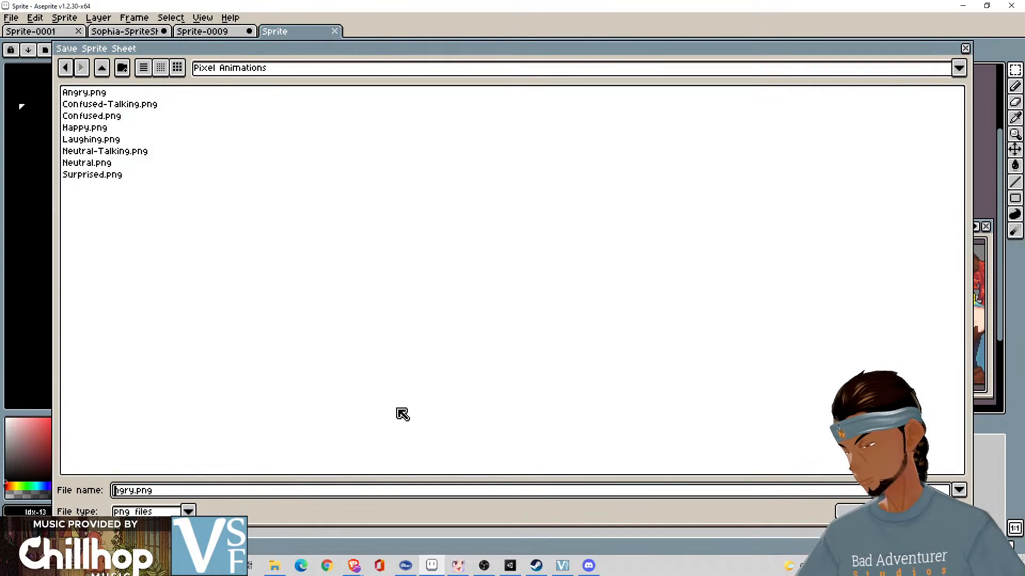
key("Delete")
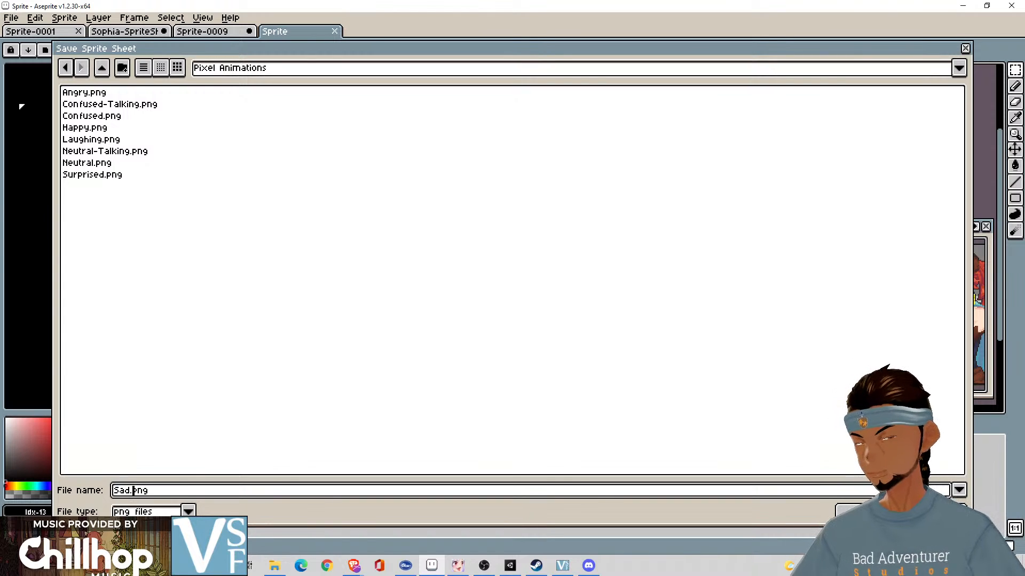
key("Return")
left_click(561, 313)
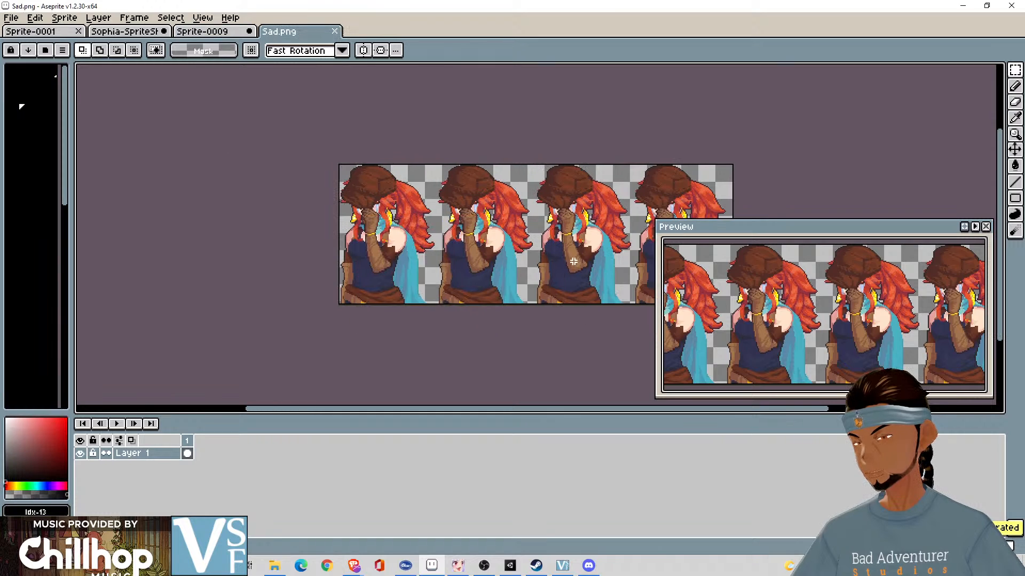
left_click(336, 33)
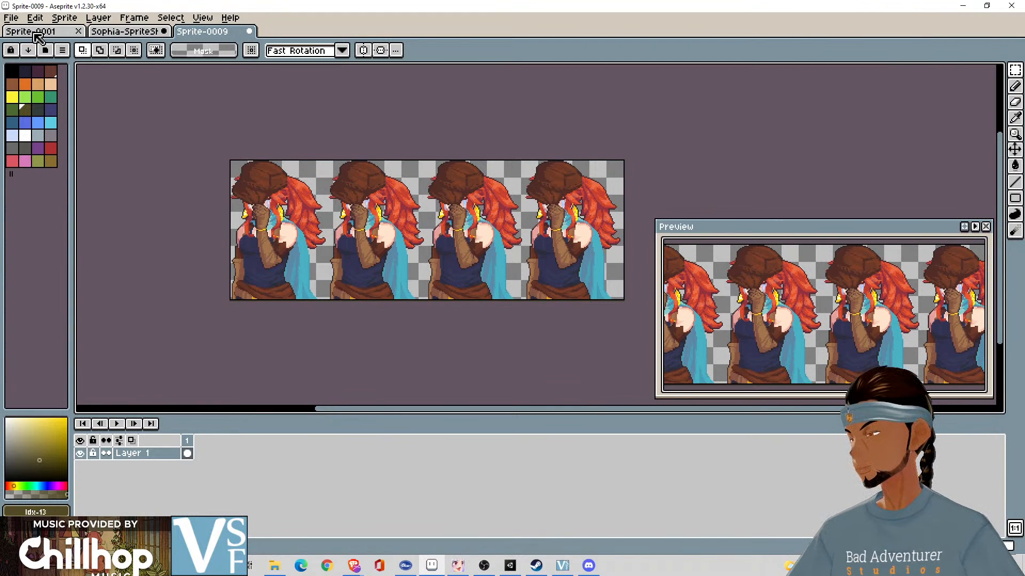
- Import the face-covering row in Sprite-0009 as a by-rows sprite sheet with 92 × 130 tiles, and play the frames
left_click(10, 17)
left_click(67, 141)
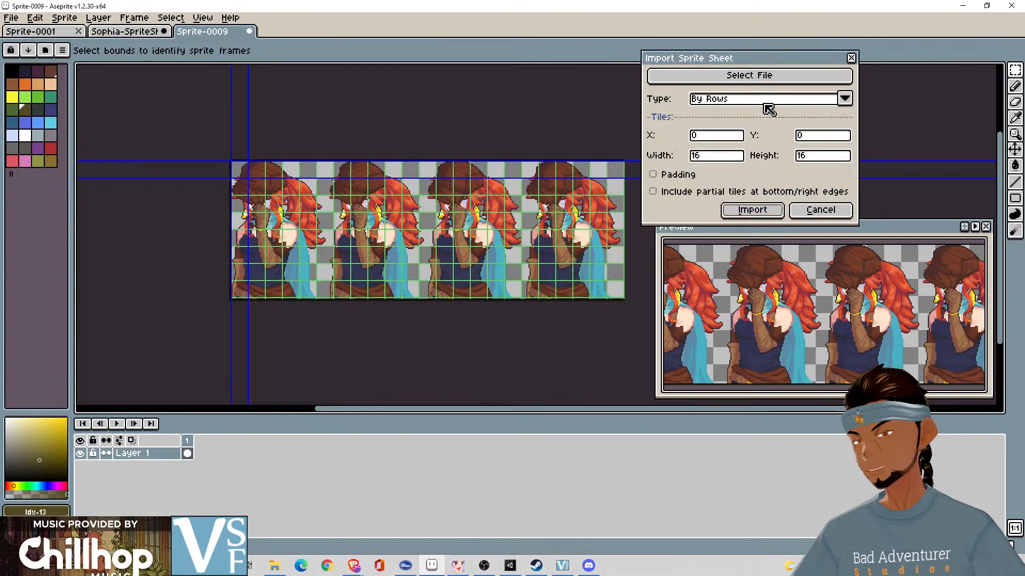
left_click(713, 158)
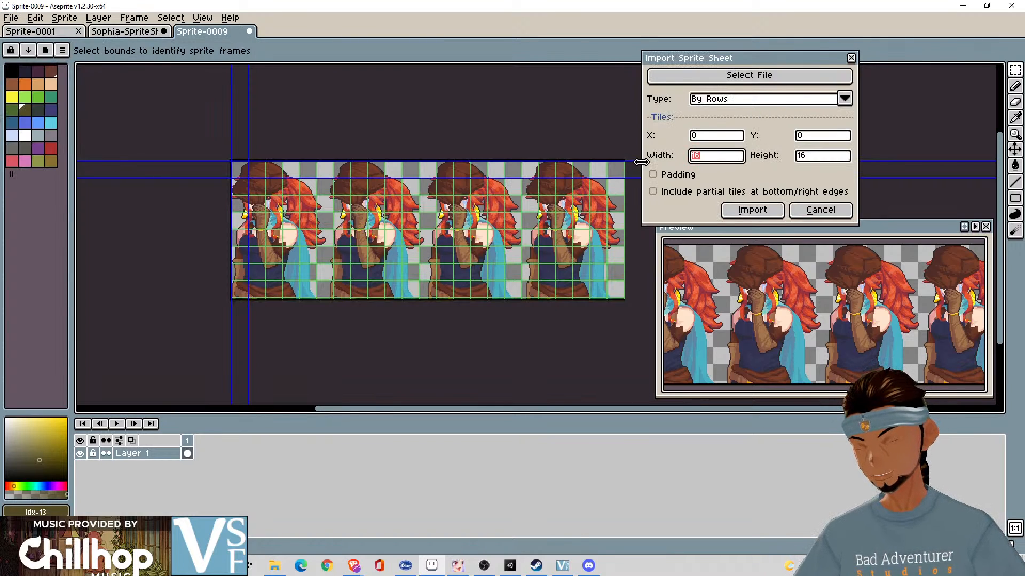
type("92")
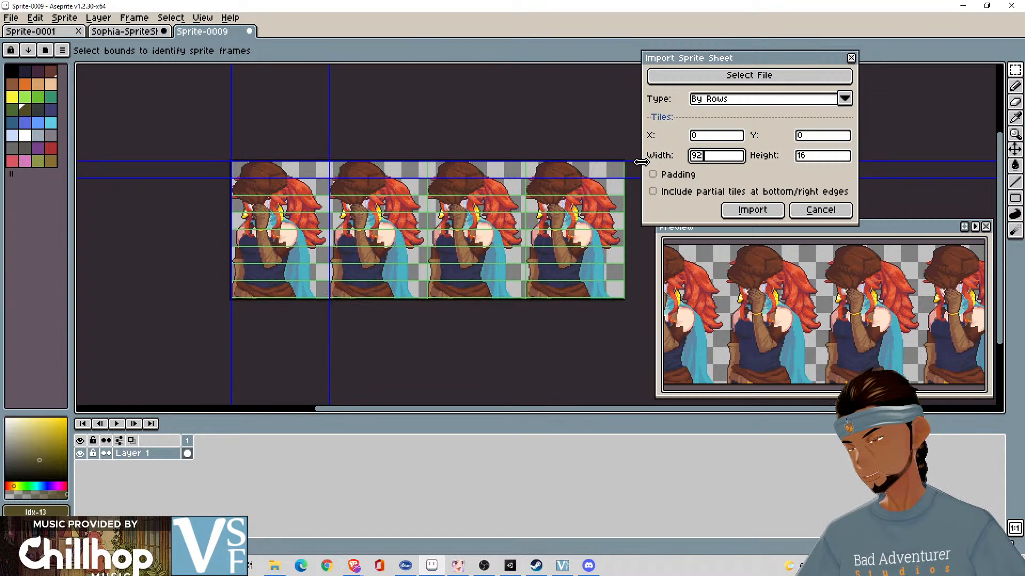
left_click(810, 160)
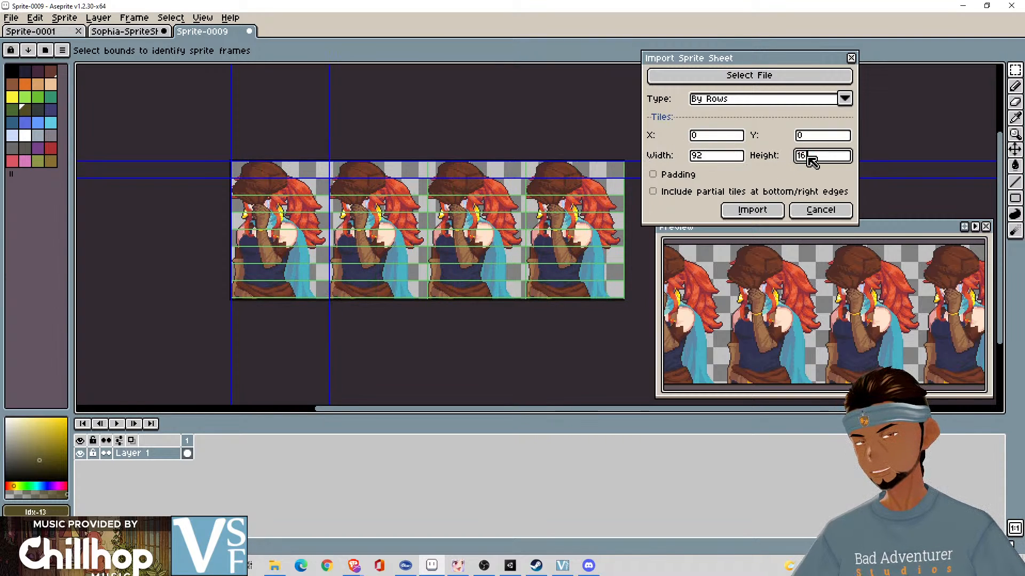
type("130")
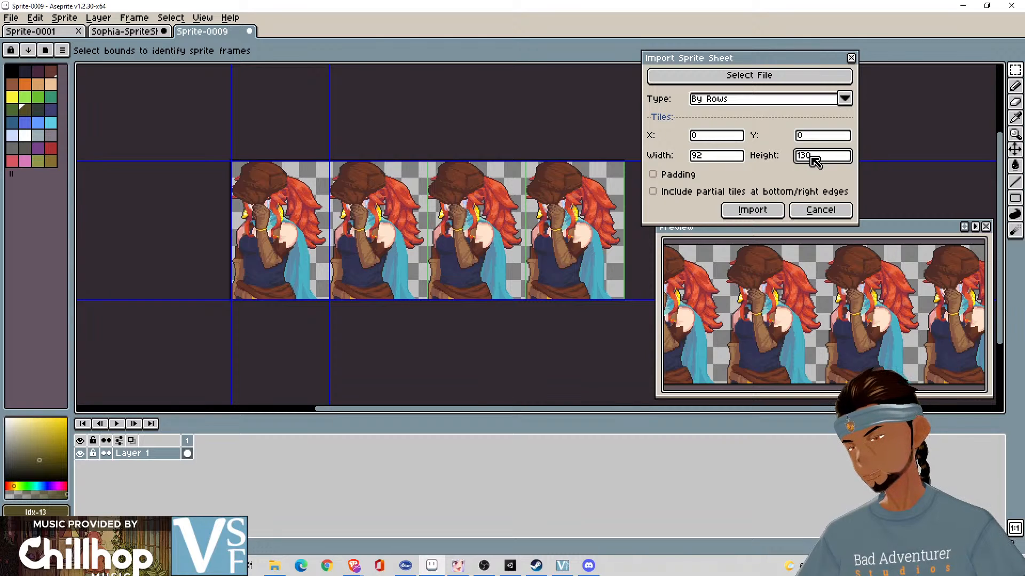
left_click(762, 211)
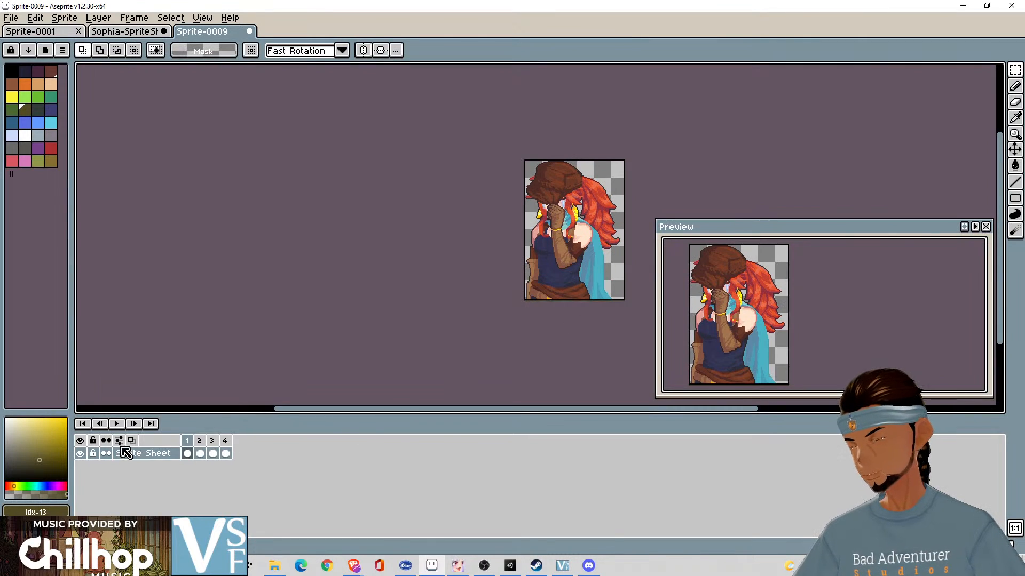
left_click(117, 424)
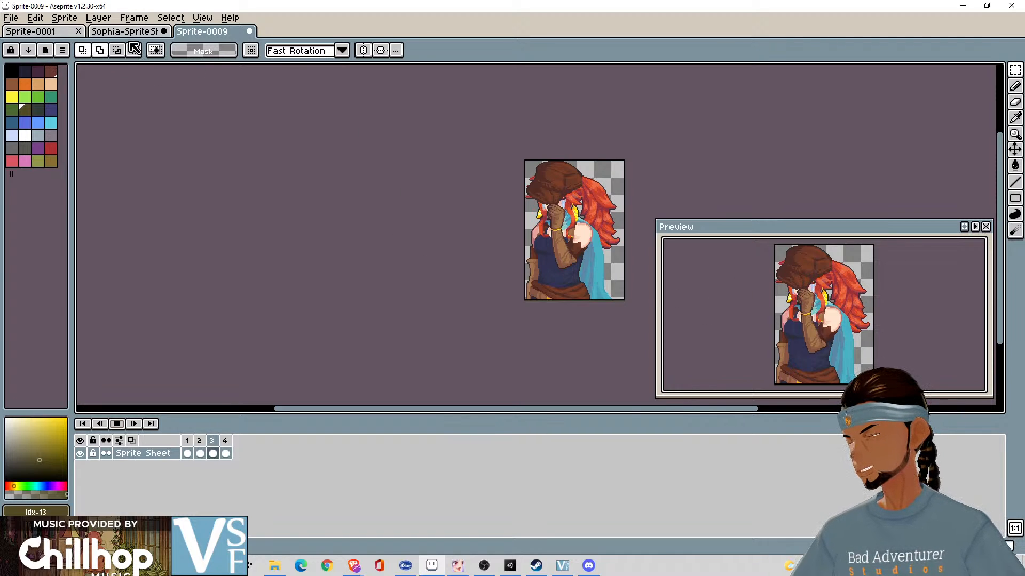
- Load Surprised.png from the Pixel Animations folder as the source for a sprite sheet import
left_click(10, 18)
mouse_move(35, 18)
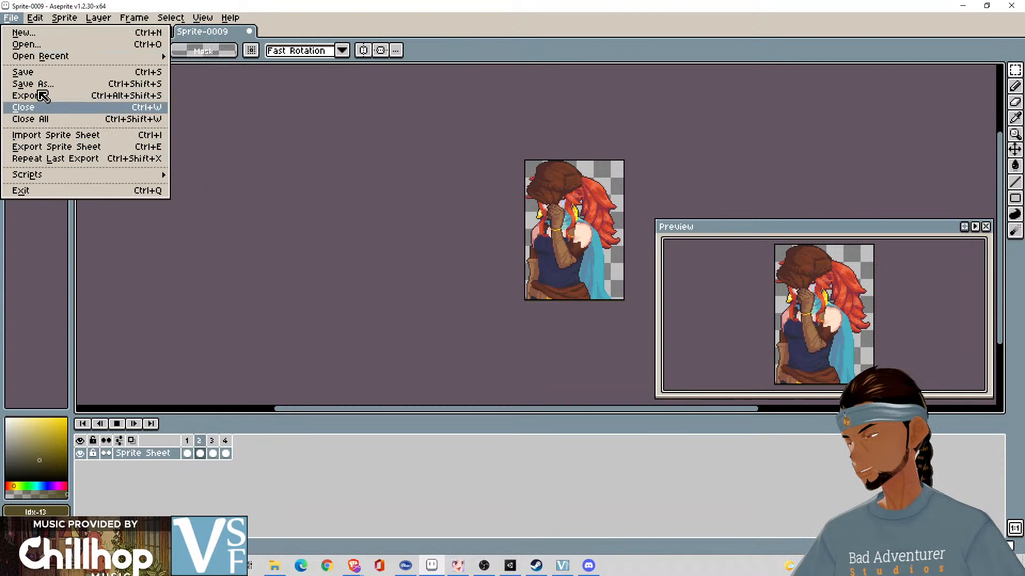
left_click(80, 136)
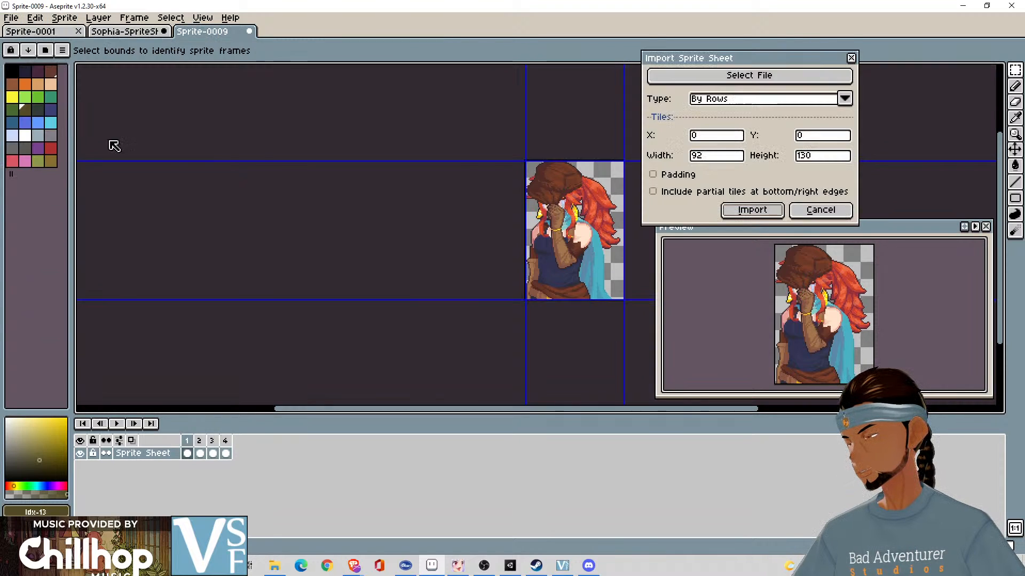
left_click(763, 83)
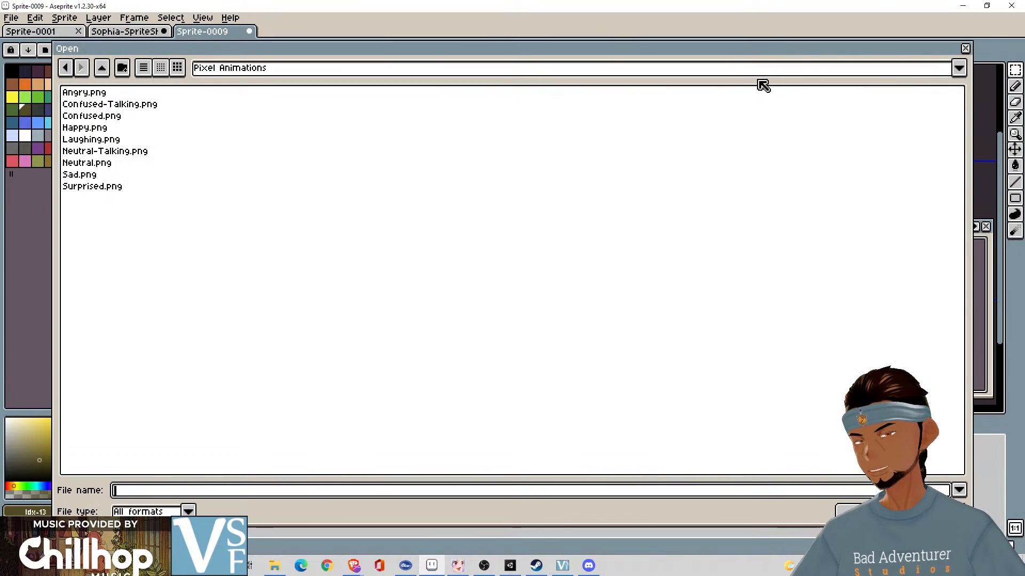
left_click(92, 189)
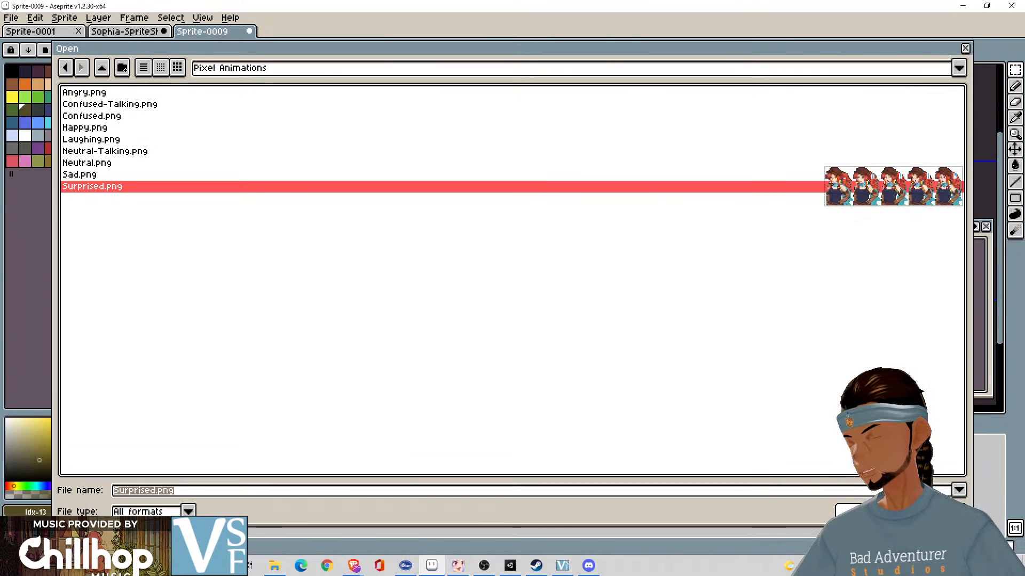
left_click(860, 511)
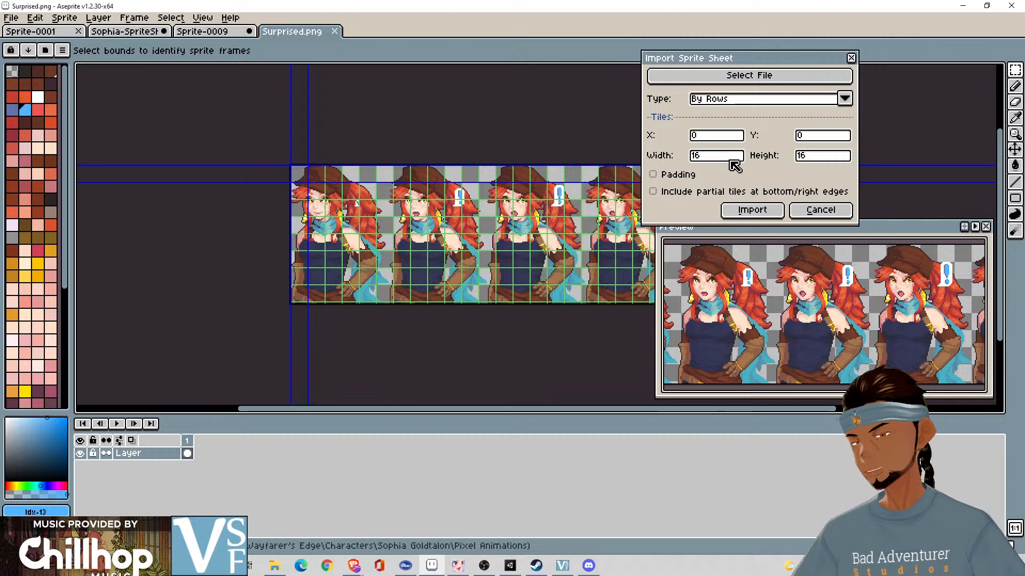
- Import Surprised.png as frames with a tile width of 92 and height of 130, and play them briefly in the preview
left_click(731, 158)
type("92")
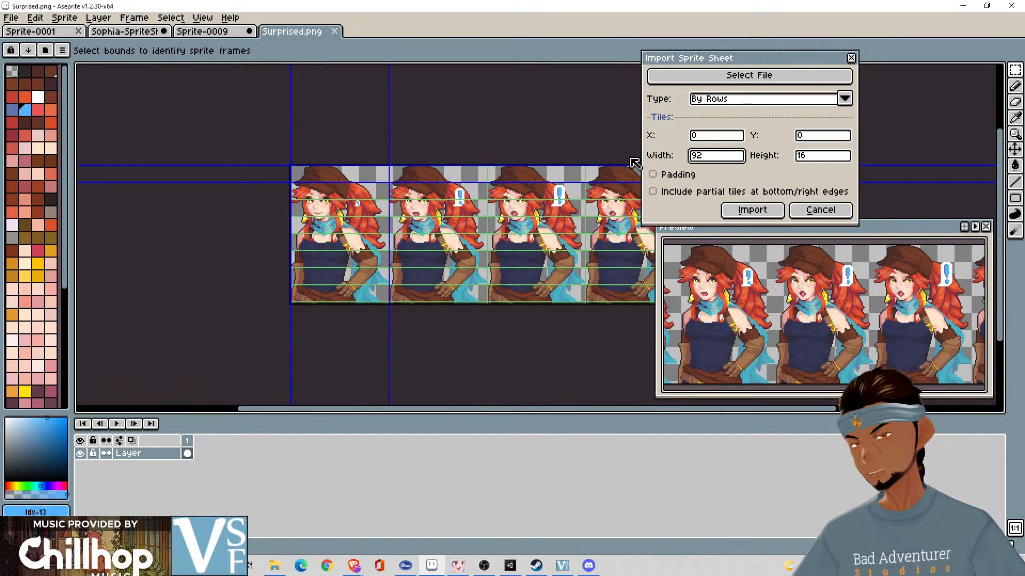
left_click(811, 156)
type("128")
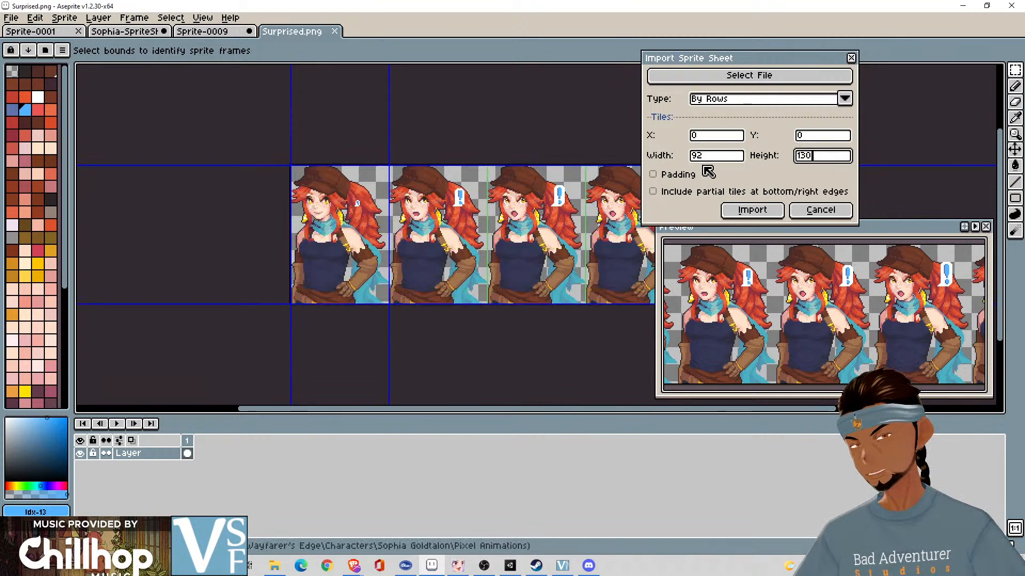
left_click(748, 209)
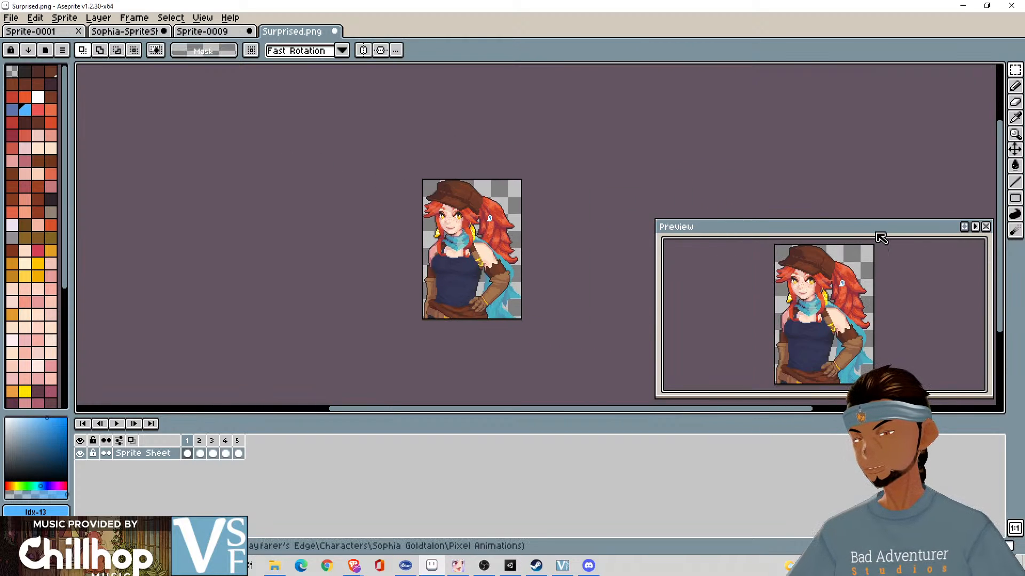
left_click(975, 226)
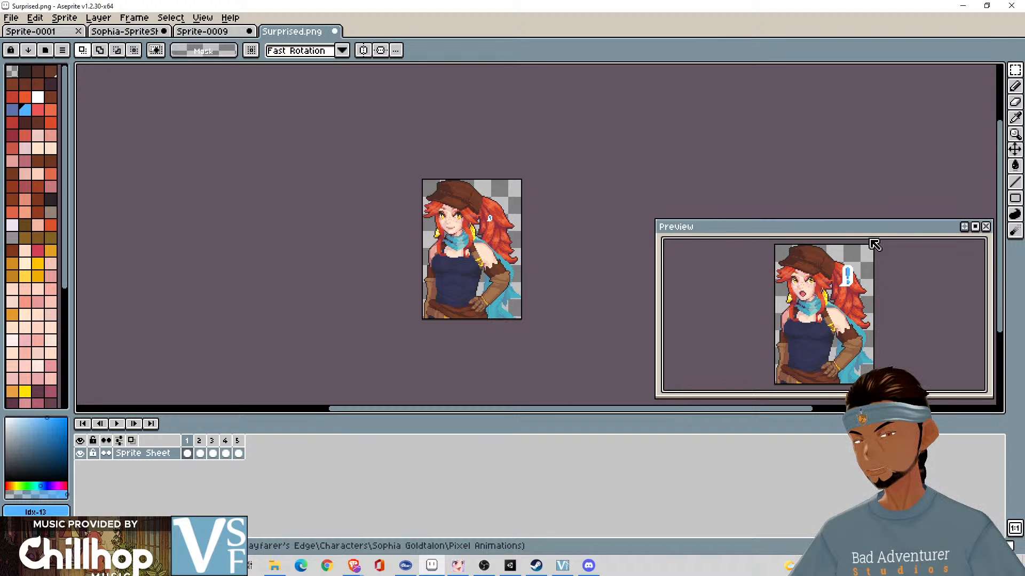
left_click(976, 229)
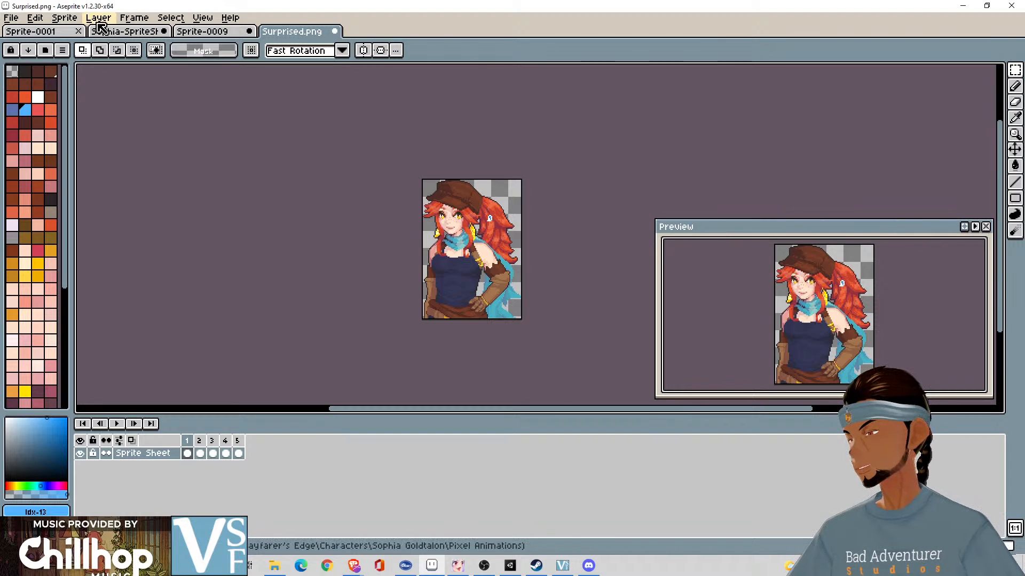
- Return to Sprite-0009 and load Happy.png from the Pixel Animations folder as the source for another sprite sheet import
left_click(213, 34)
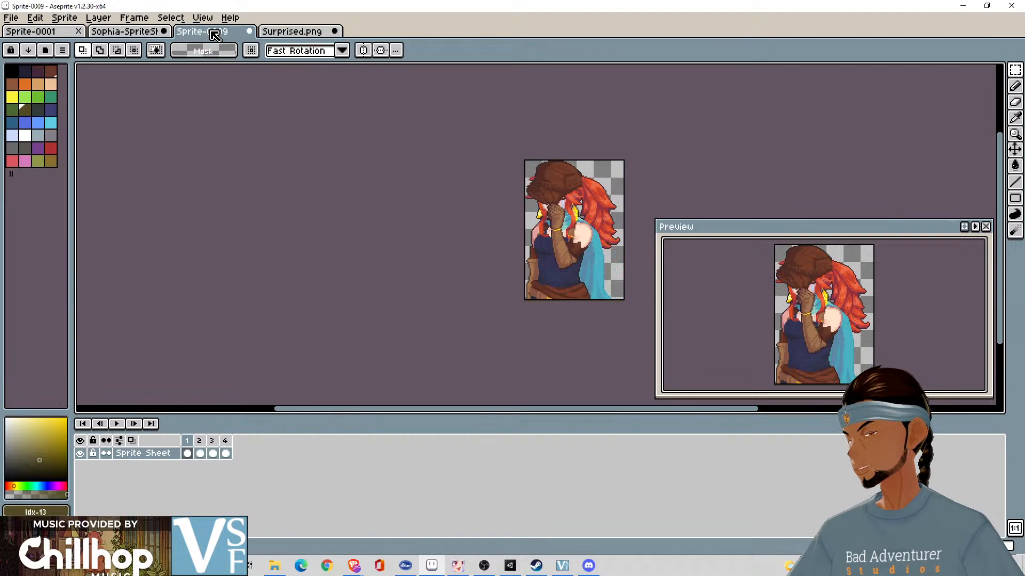
left_click(11, 18)
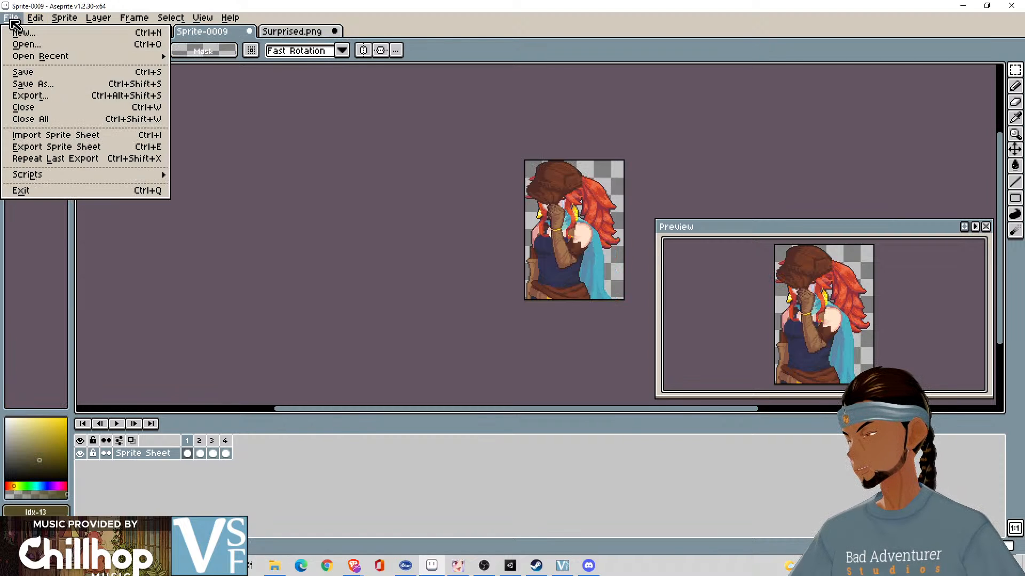
mouse_move(95, 61)
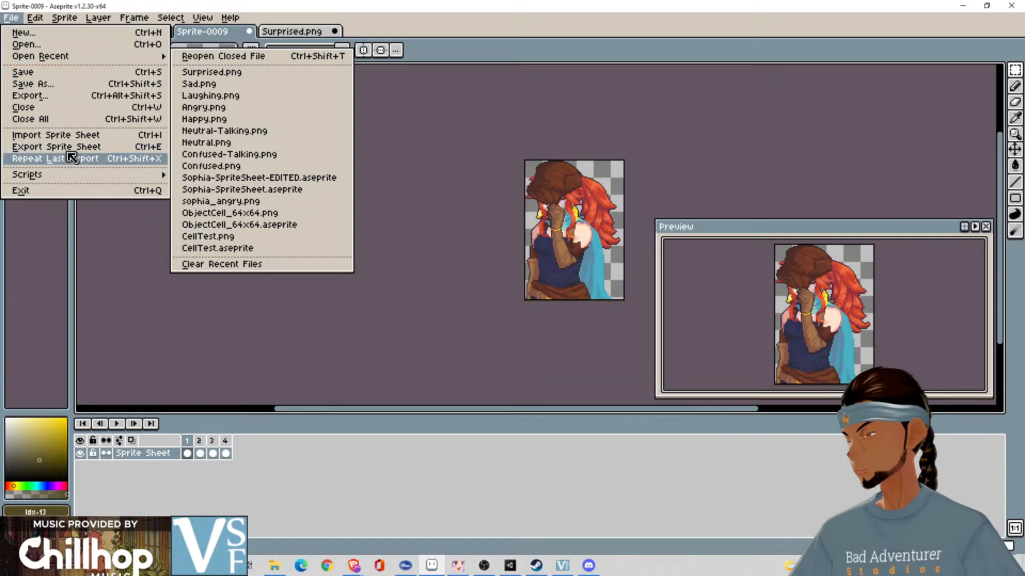
left_click(69, 136)
left_click(769, 86)
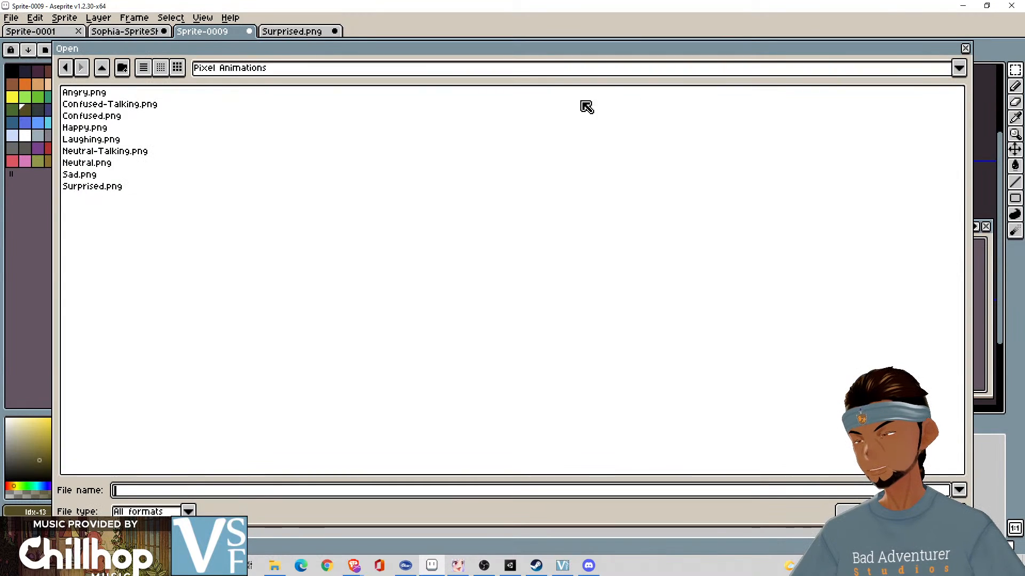
left_click(85, 128)
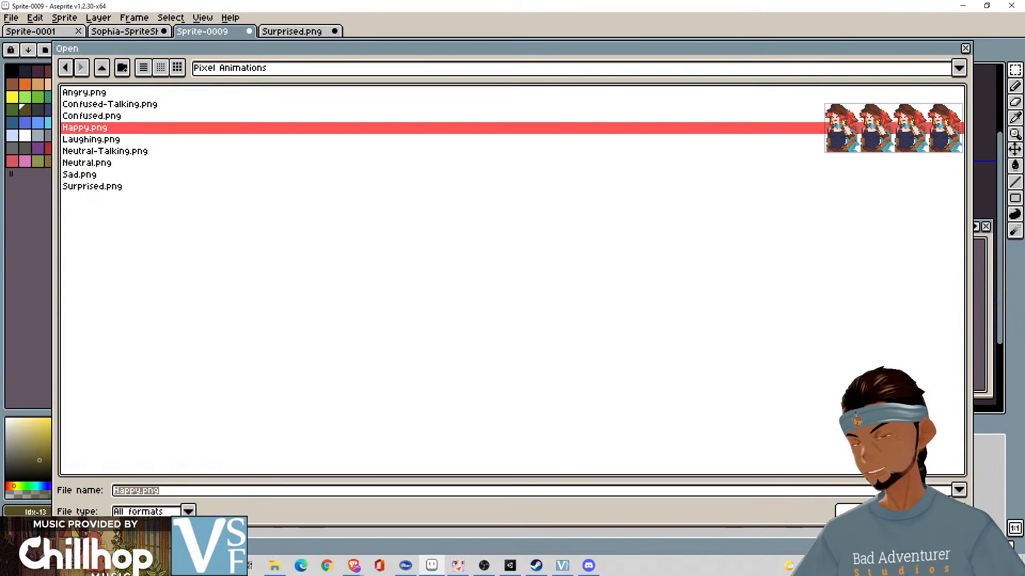
left_click(854, 511)
- Import Happy.png as animation frames with a tile width of 92 and height of 130
left_click(716, 156)
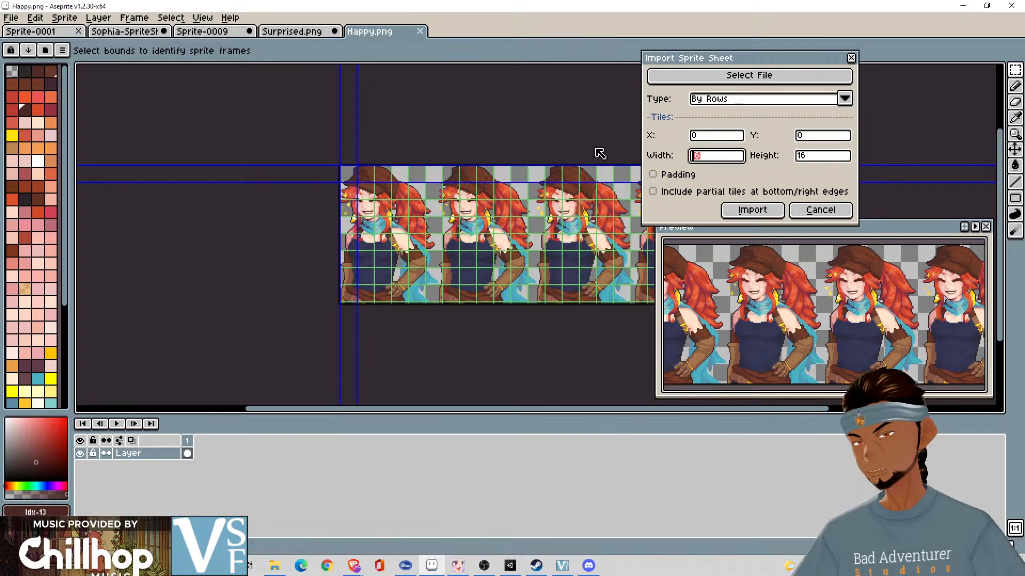
type("92")
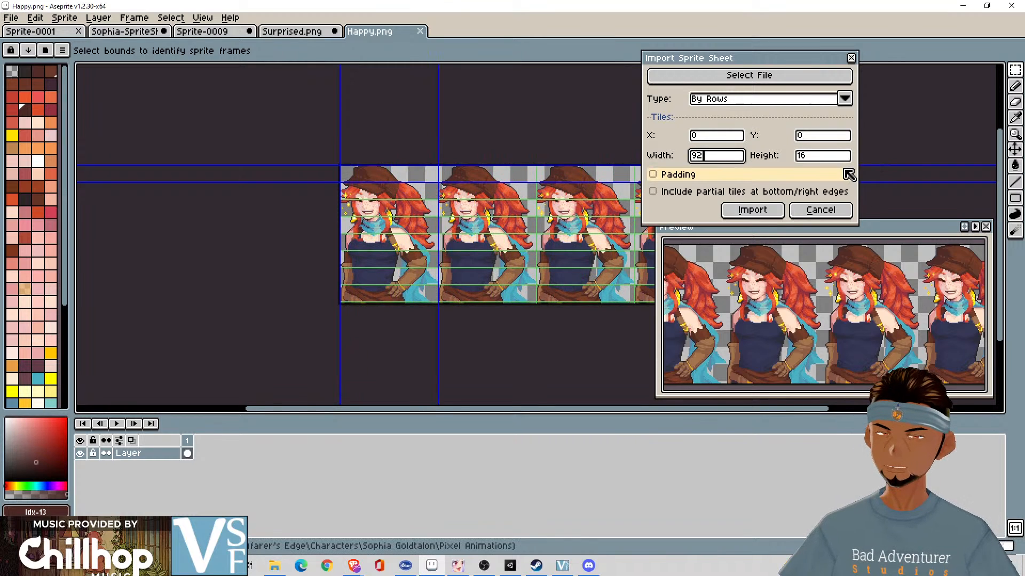
left_click(804, 155)
type("130")
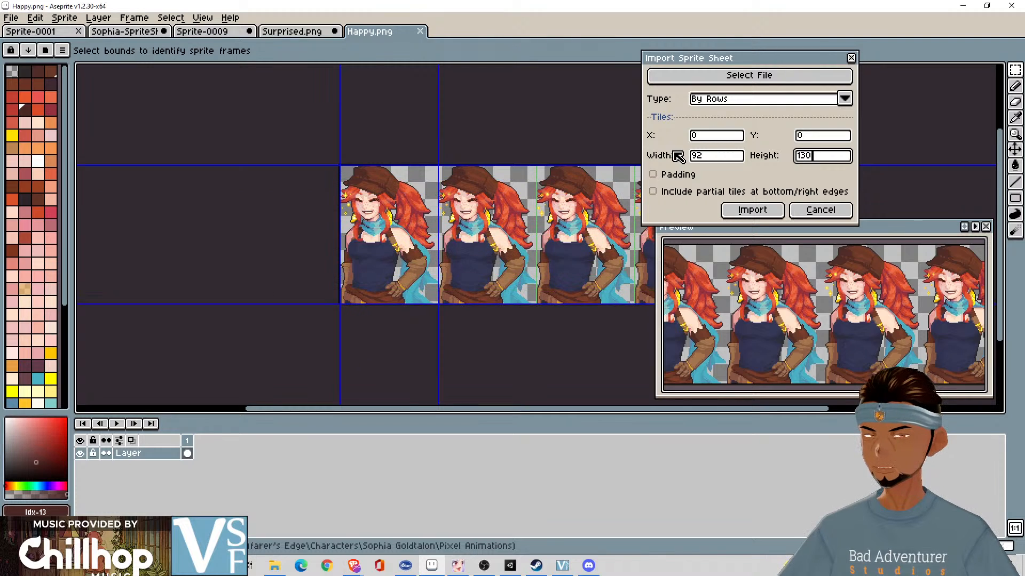
left_click(755, 210)
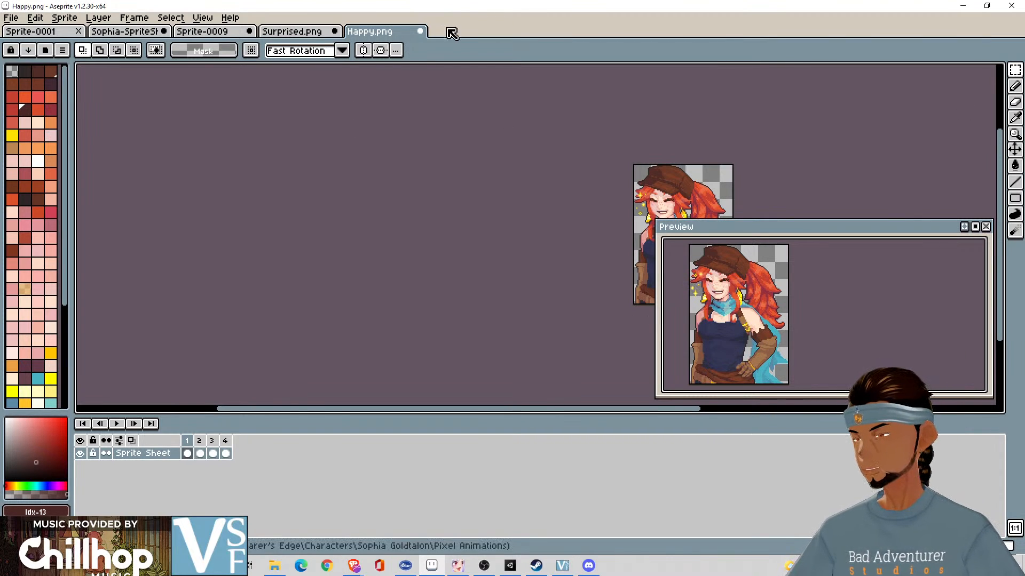
- Close Happy.png, Surprised.png and Sprite-0009 without saving their changes
left_click(420, 34)
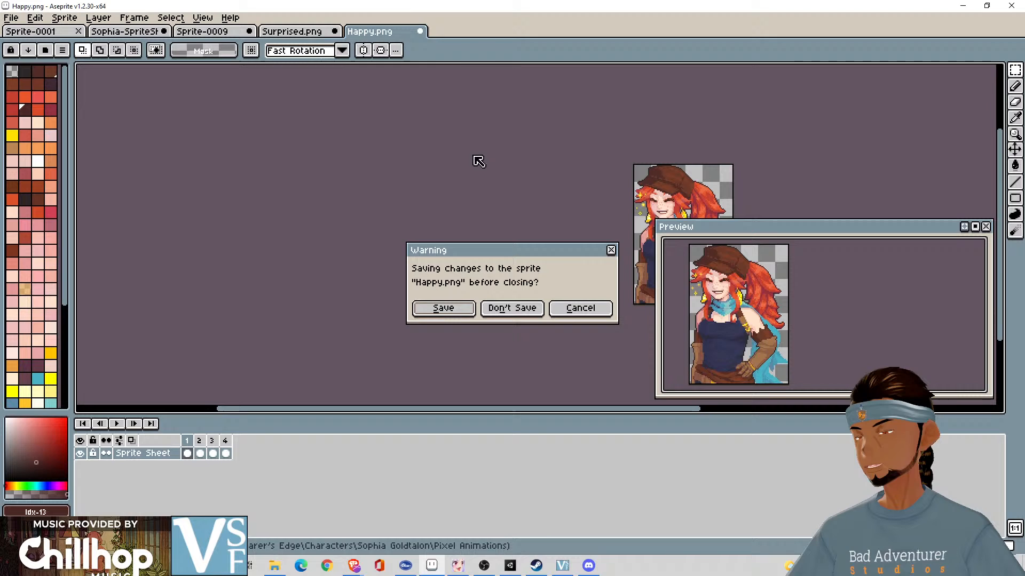
left_click(513, 308)
left_click(335, 31)
left_click(512, 307)
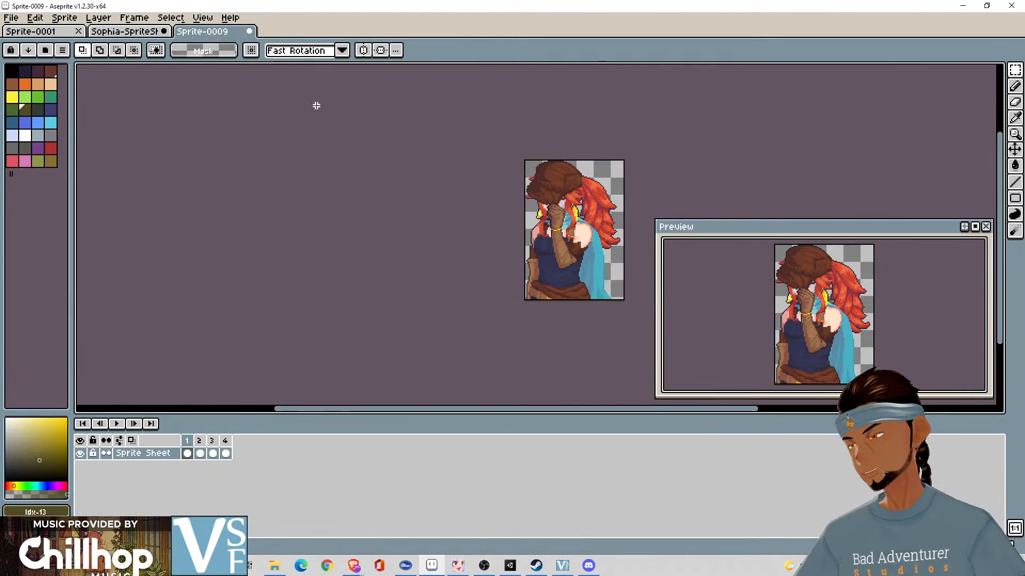
left_click(249, 32)
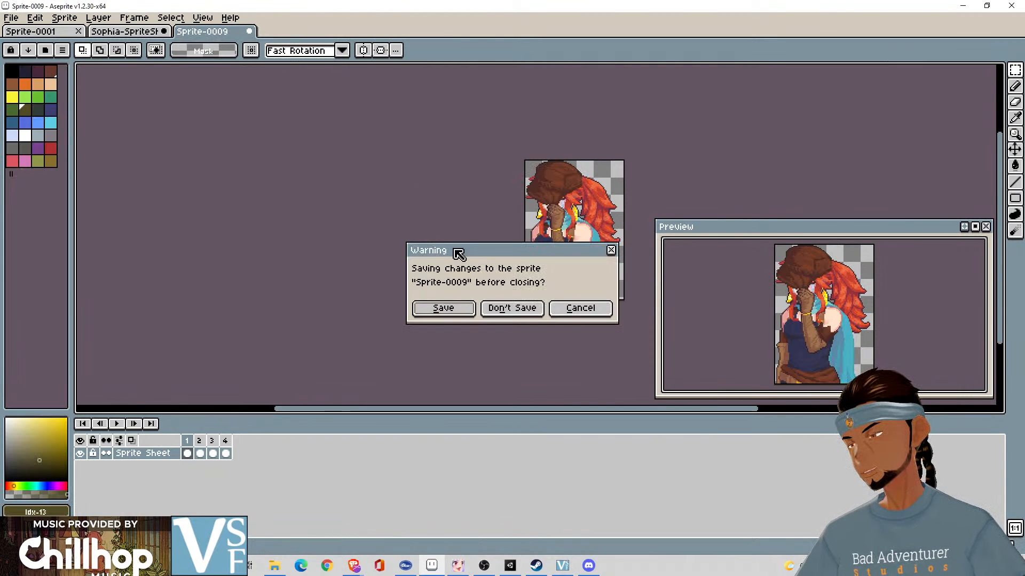
left_click(515, 308)
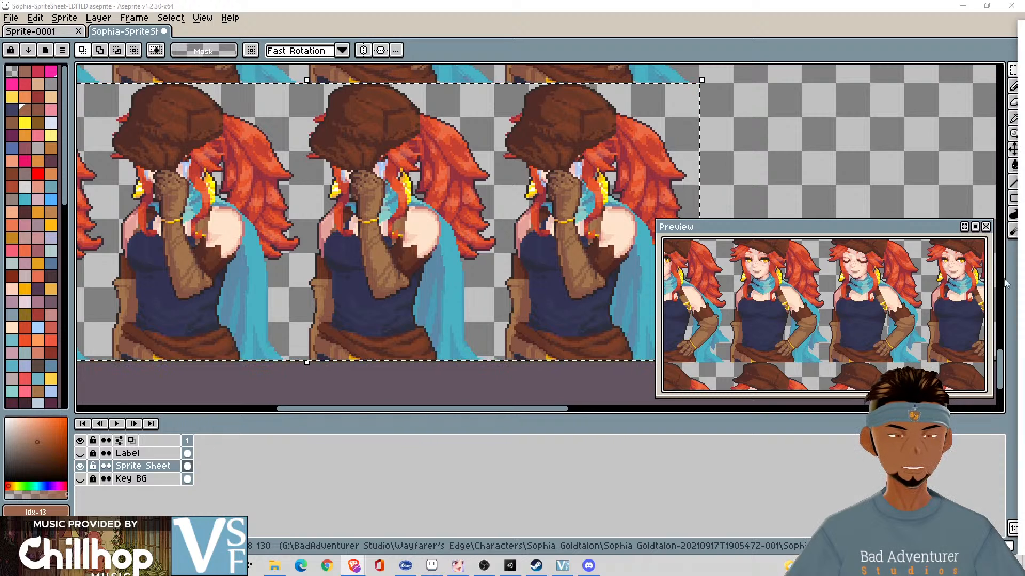
- Switch to the Pixel Crushers publisher page in the browser, look through its assets and open the quick look of Dialogue System for Unity
left_click_drag(1024, 24, 409, 1)
scroll(544, 228, "down", 5)
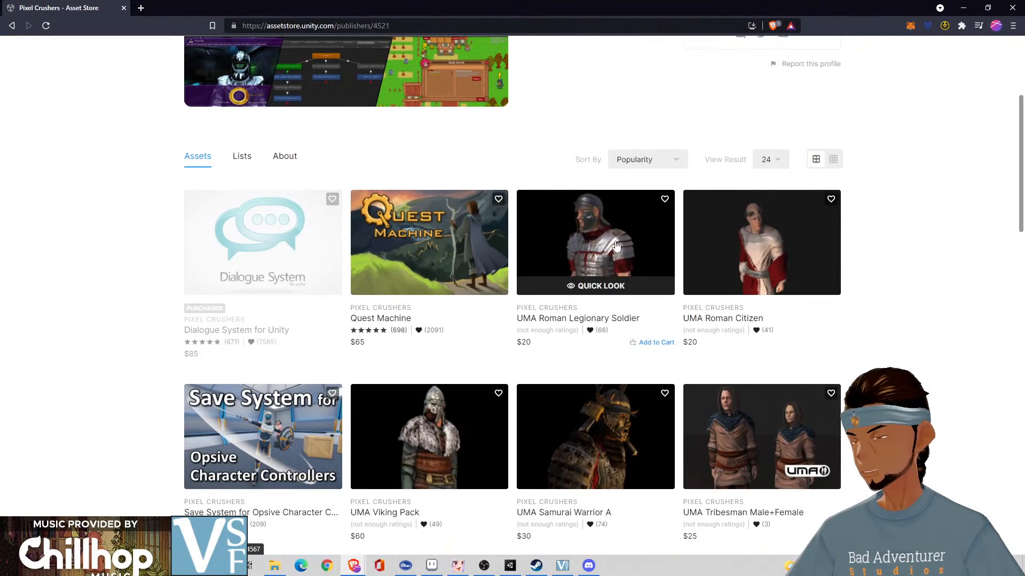
scroll(519, 208, "up", 1)
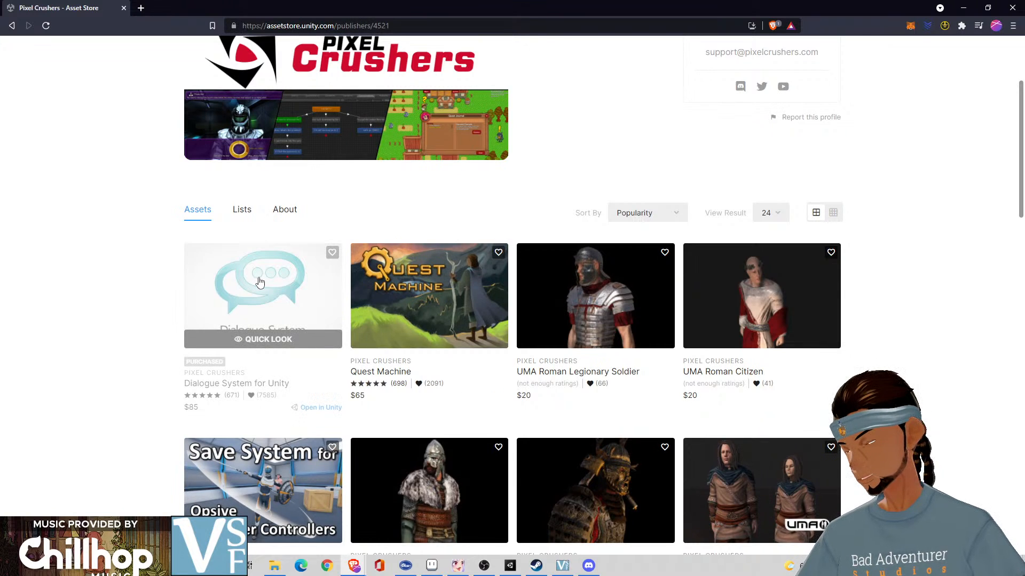
scroll(260, 283, "down", 2)
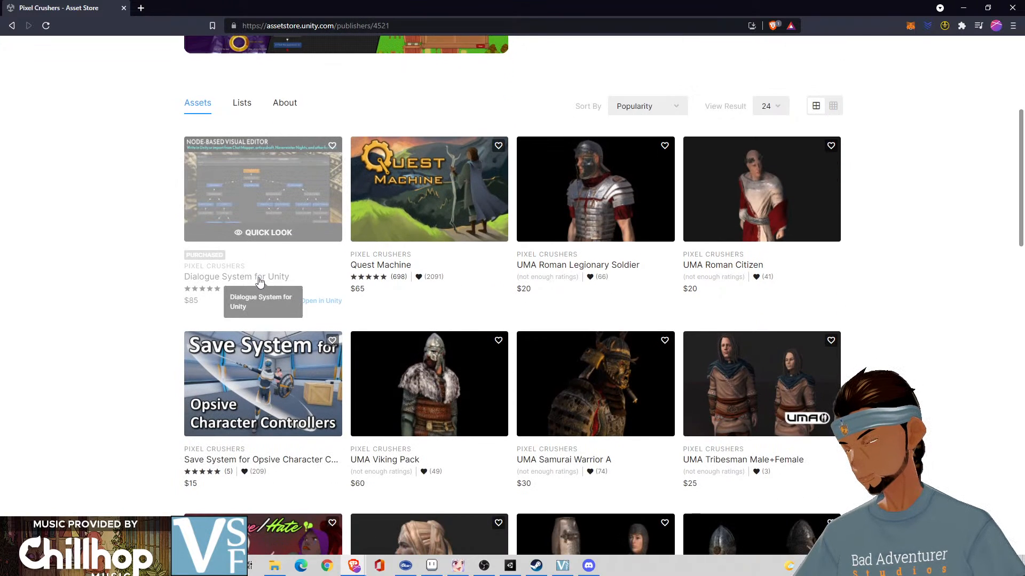
left_click(264, 230)
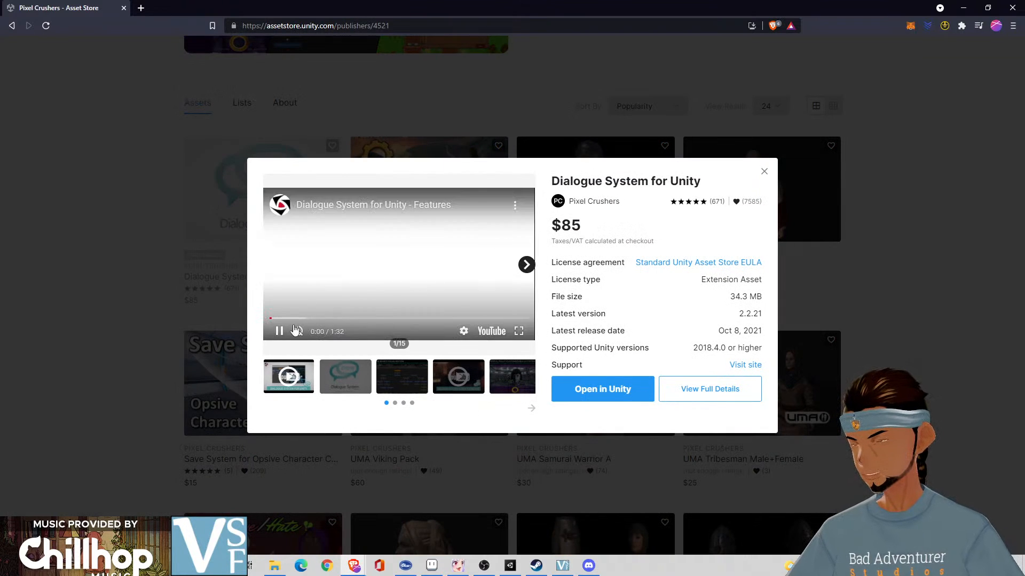